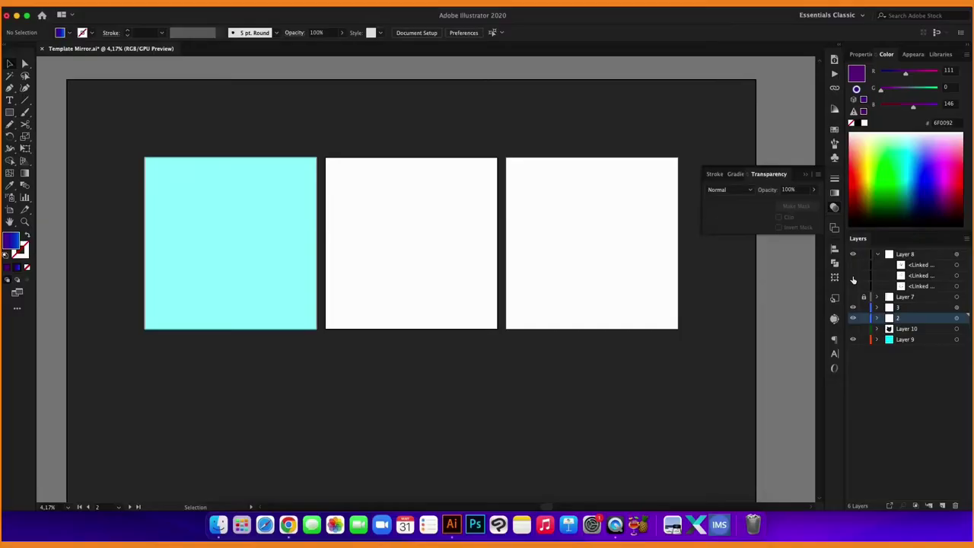
Show Layer 8's tiger sketch, lock that layer, and zoom into the middle artboard.
left_click(853, 274)
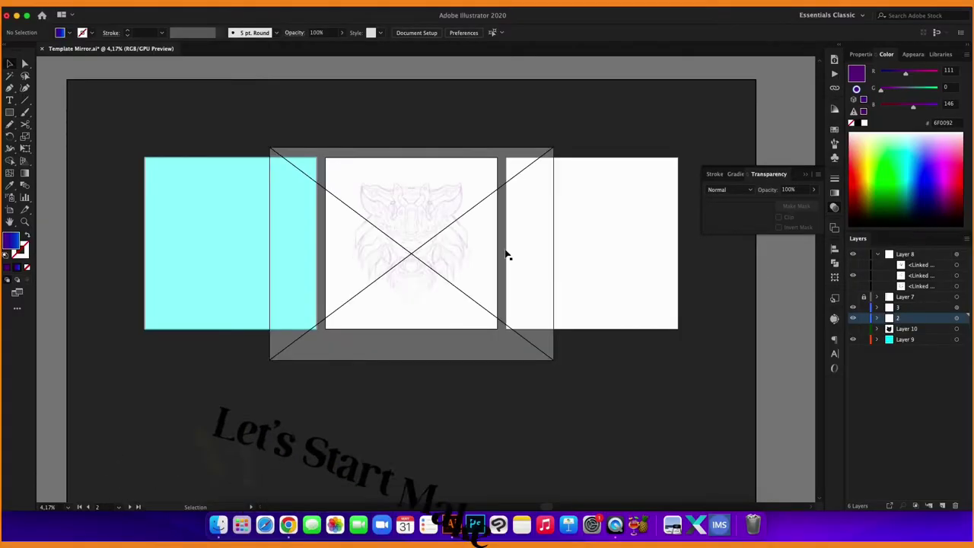
key("super+equal")
key("super+equal")
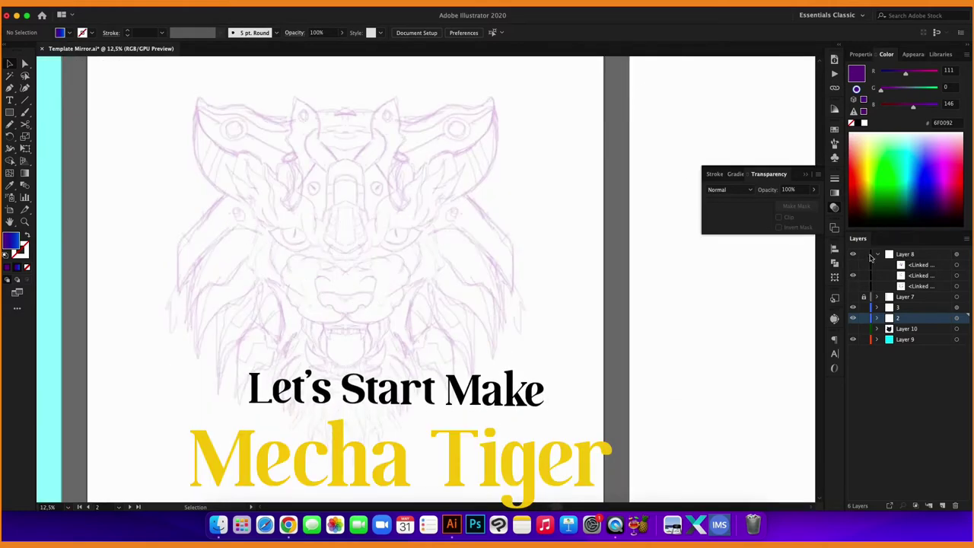
left_click(865, 256)
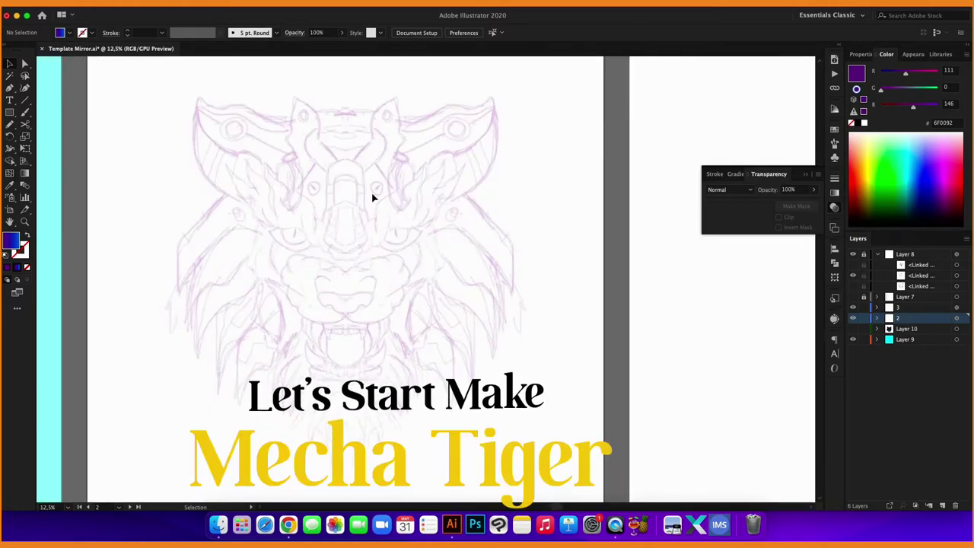
scroll(372, 196, "up", 2, "alt")
scroll(385, 222, "up", 1, "alt")
scroll(396, 203, "down", 3)
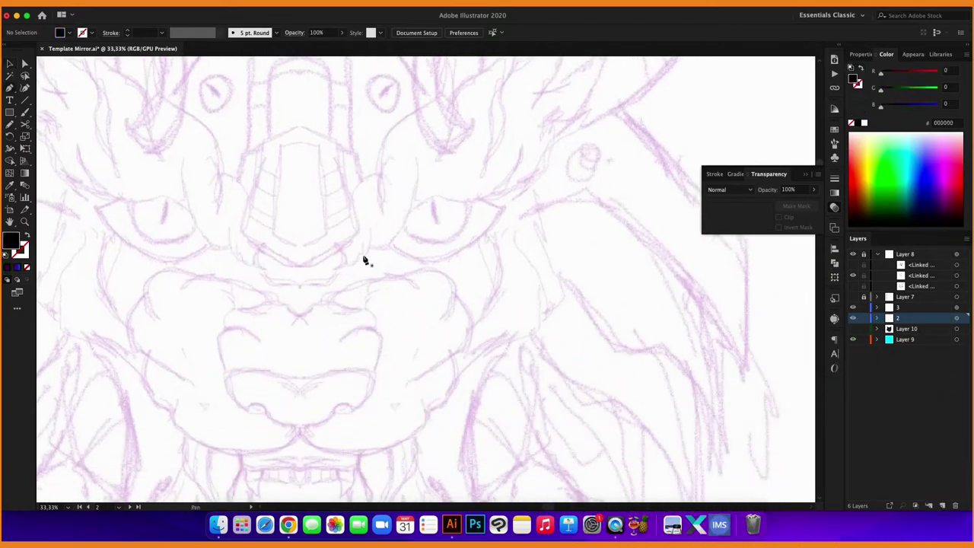
Begin tracing the mirrored nose plate outline with the Pen tool.
scroll(313, 265, "up", 2, "alt")
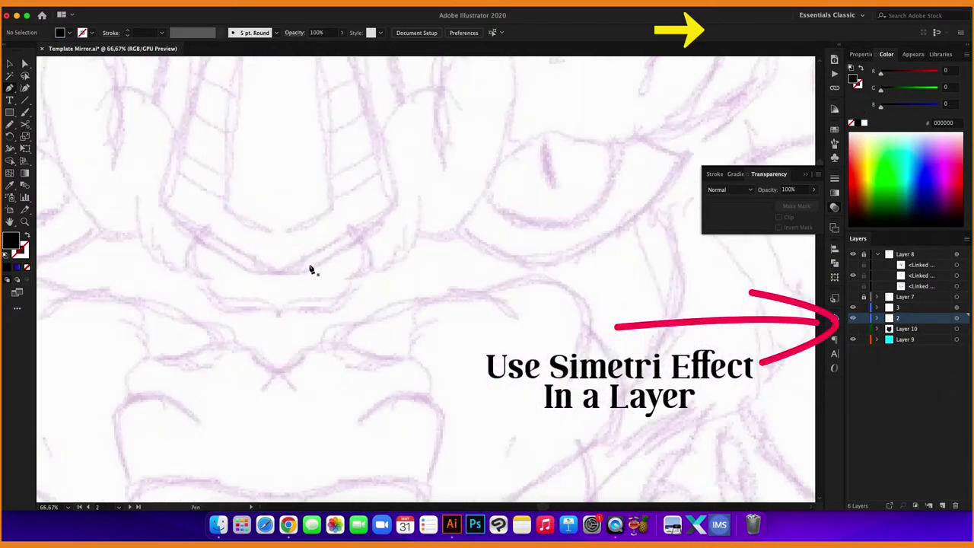
left_click_drag(278, 273, 310, 275)
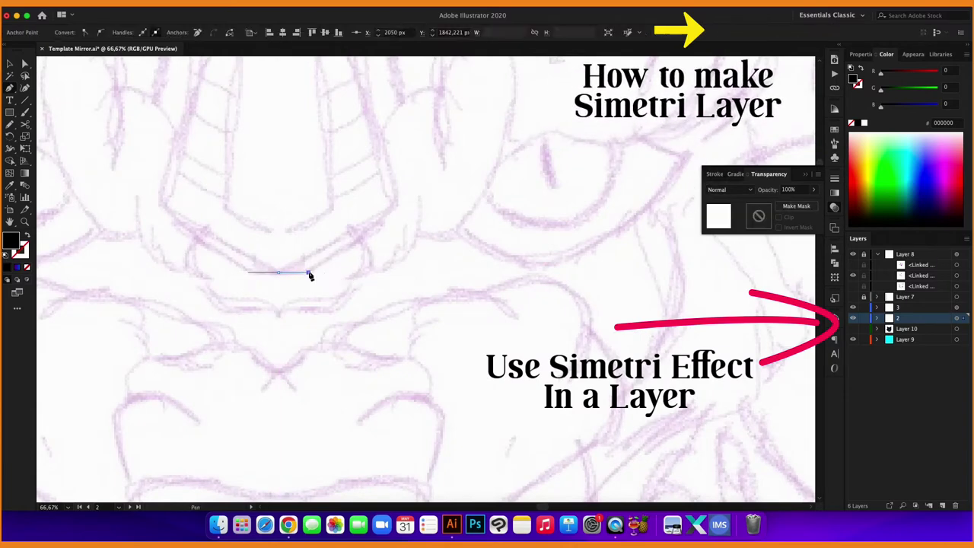
left_click(397, 203)
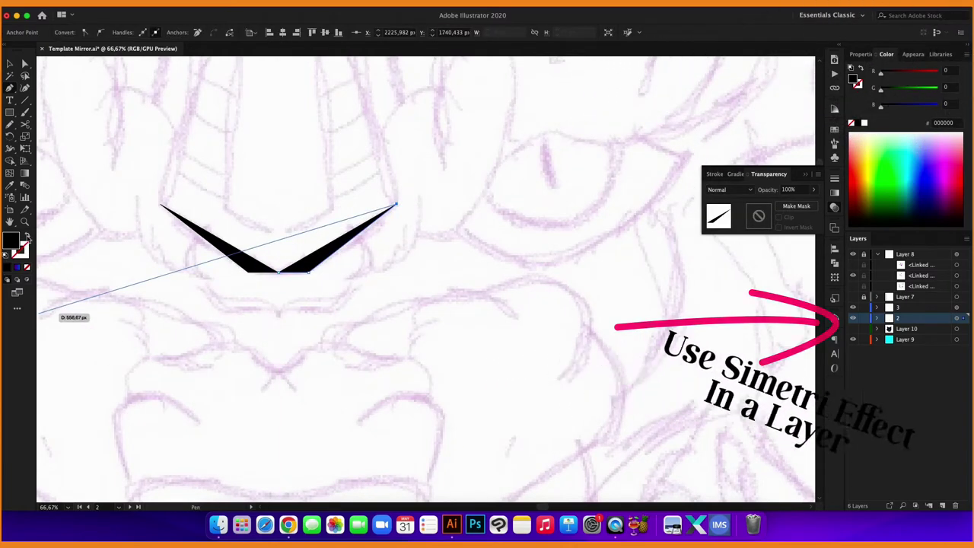
Make the outline an unfilled 4 pt black stroke and add another corner.
left_click(27, 239)
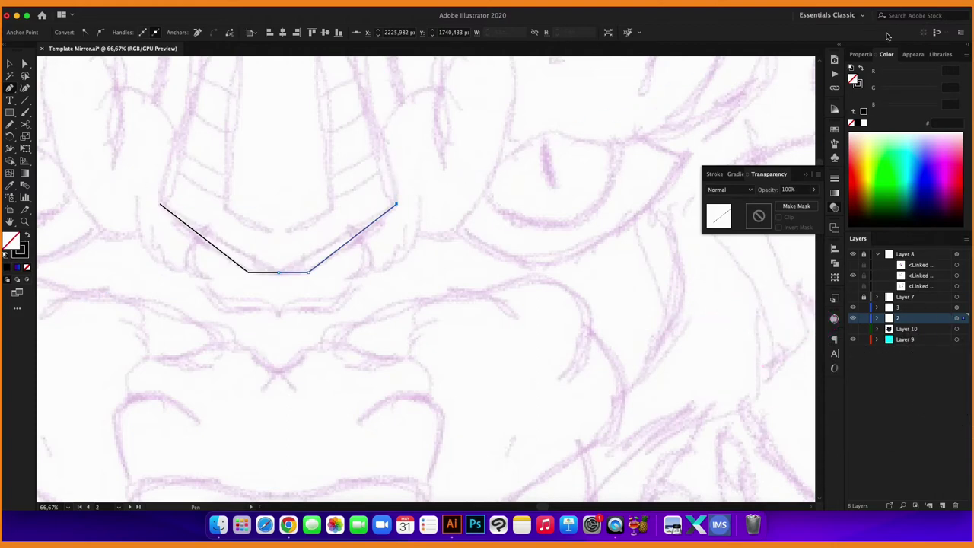
left_click(862, 54)
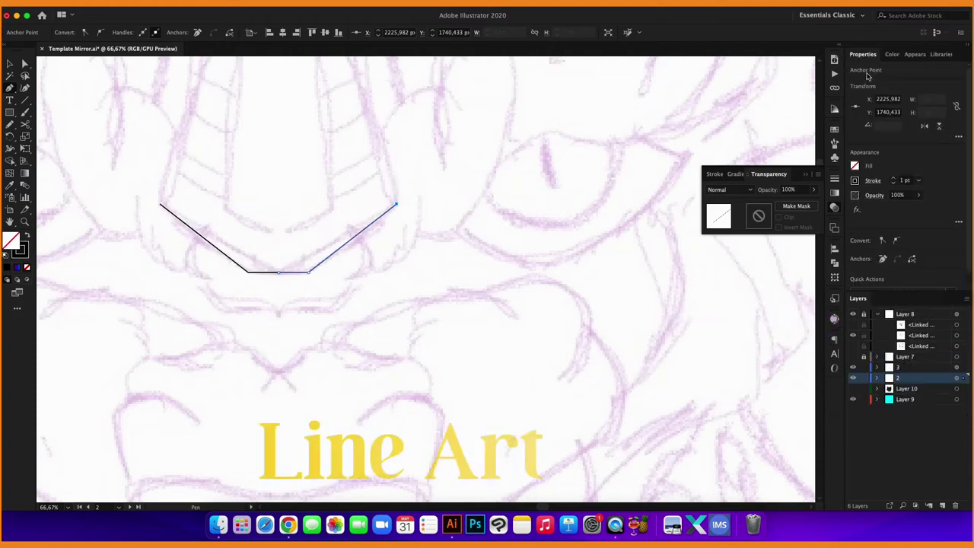
left_click(896, 180)
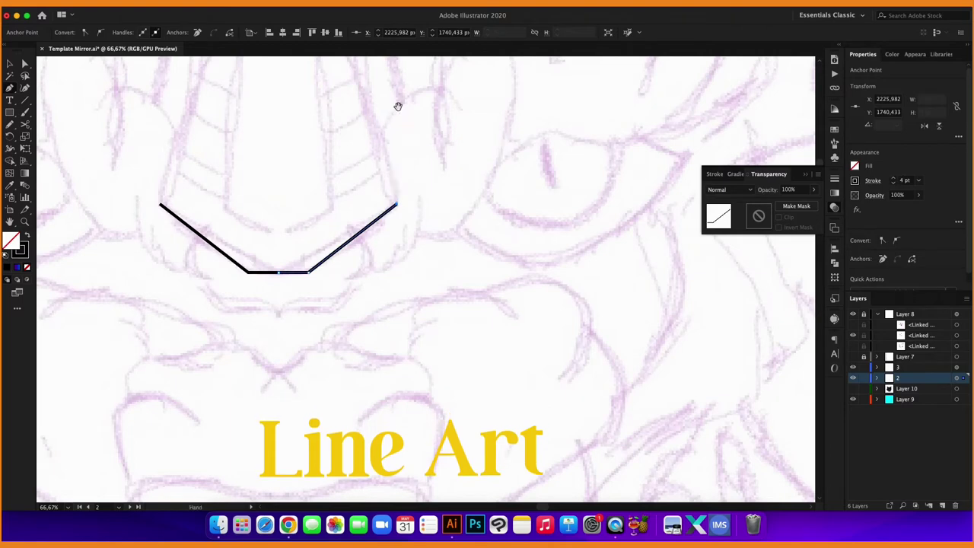
scroll(403, 153, "up", 5)
left_click(380, 188)
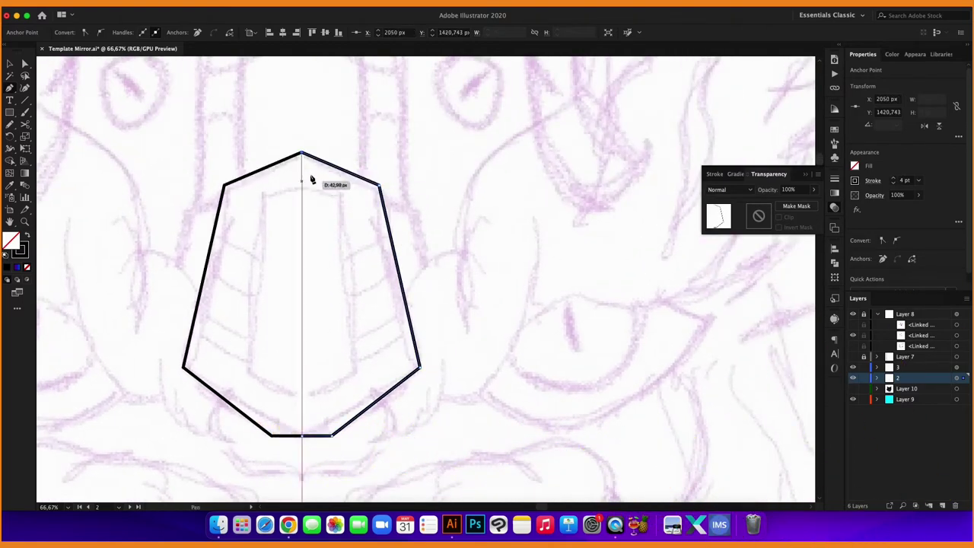
Draw the nose plate's inner outline, closing it at the top.
left_click(394, 157, "super")
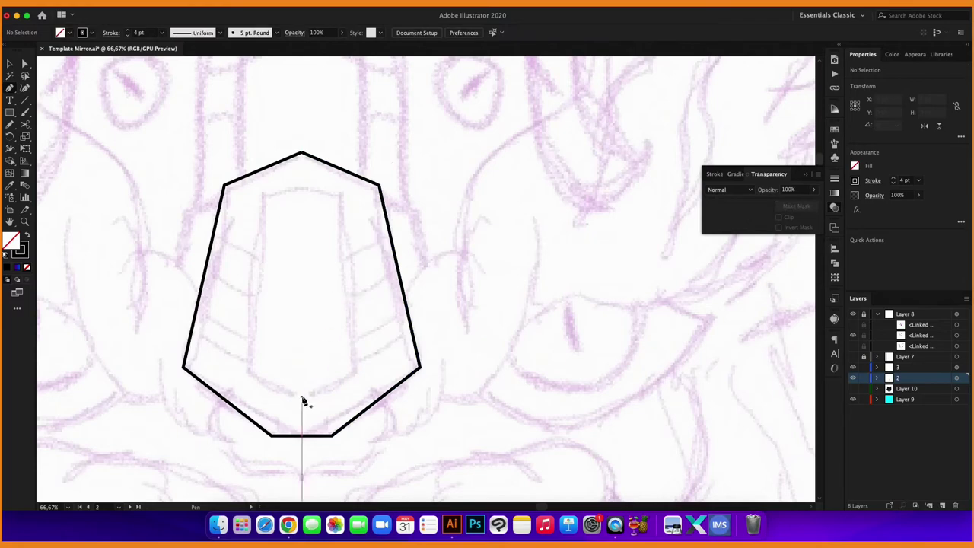
left_click_drag(302, 397, 356, 378)
left_click(341, 199)
left_click(302, 184)
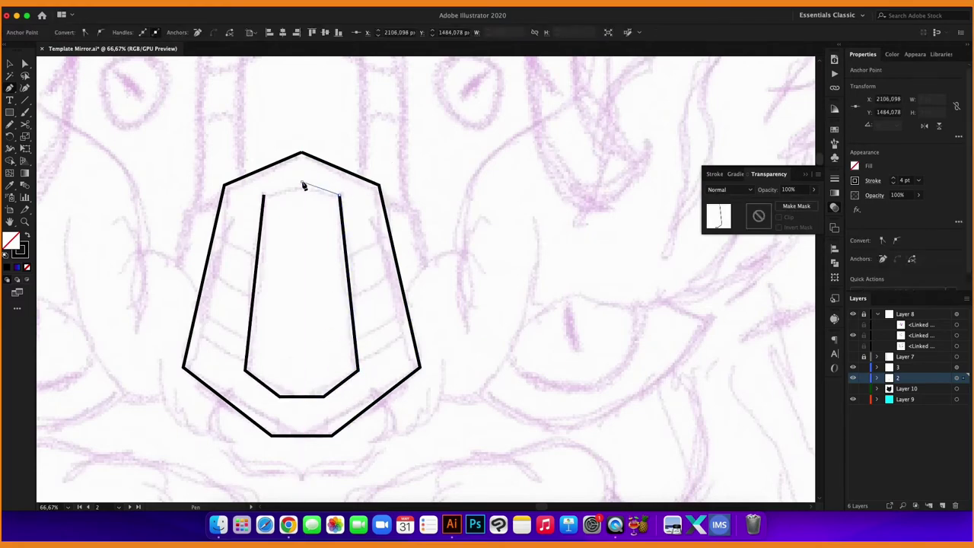
scroll(302, 186, "down", 5)
scroll(455, 269, "up", 8)
Draw a side segment running upward beside the nose plate.
left_click(357, 186)
left_click(403, 188)
left_click(426, 287)
scroll(435, 278, "down", 5)
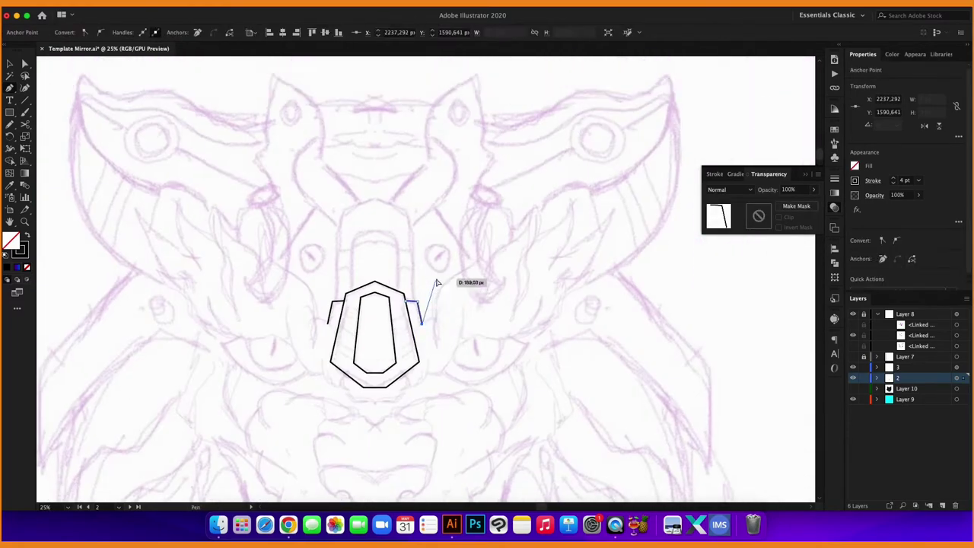
scroll(419, 289, "up", 3)
Outline the pointed forehead plate above the nose.
left_click(404, 364)
left_click(404, 177)
left_click(328, 143)
left_click(252, 179)
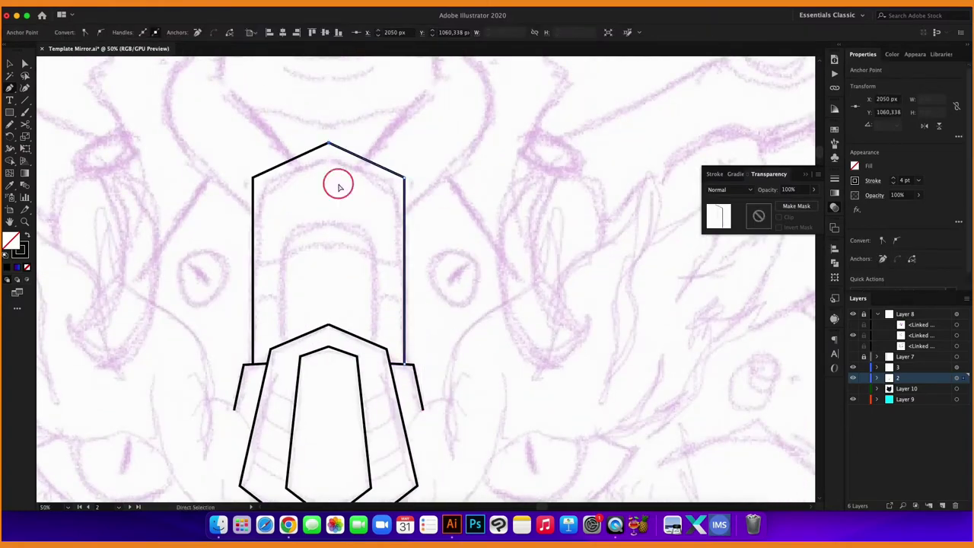
Add the rounded inner arc inside the forehead plate.
left_click(328, 181)
left_click_drag(381, 236, 380, 223)
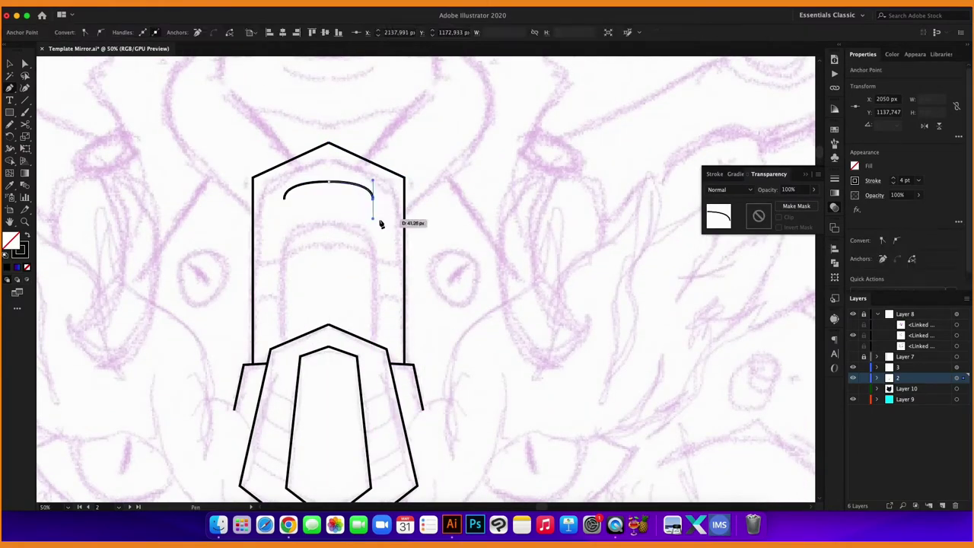
left_click(379, 344)
key("Escape")
scroll(411, 248, "down", 3)
scroll(391, 251, "down", 2)
scroll(391, 255, "up", 2)
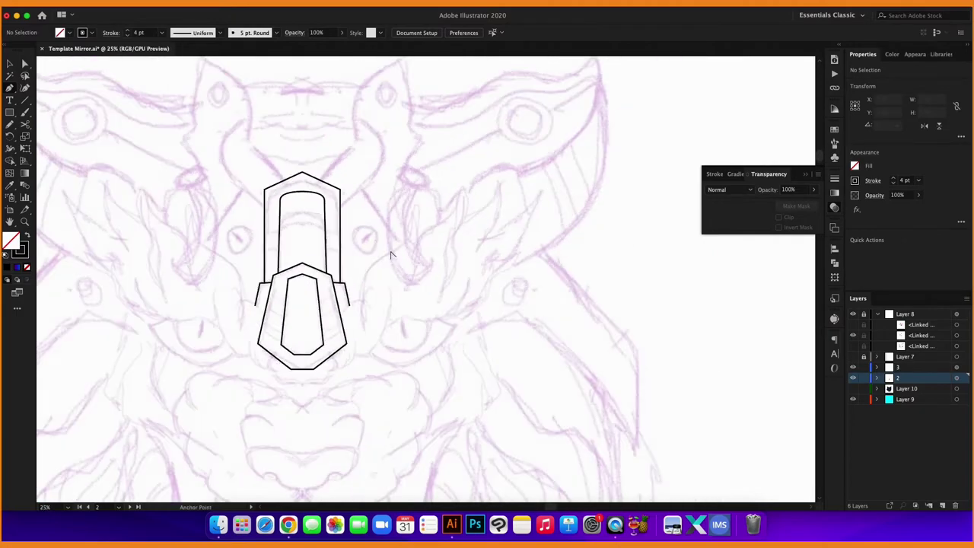
scroll(447, 283, "up", 1)
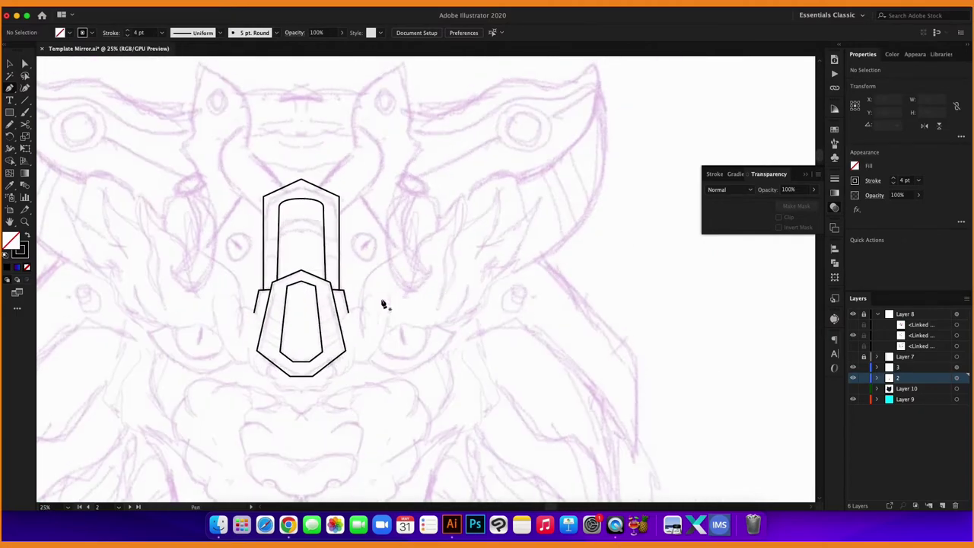
scroll(383, 304, "up", 2)
Draw the curved side hook pieces flanking the plate.
left_click(288, 363)
mouse_move(320, 291)
left_mouse_down()
mouse_move(342, 341)
mouse_move(337, 327)
left_mouse_up()
left_click(339, 362)
scroll(292, 372, "up", 2)
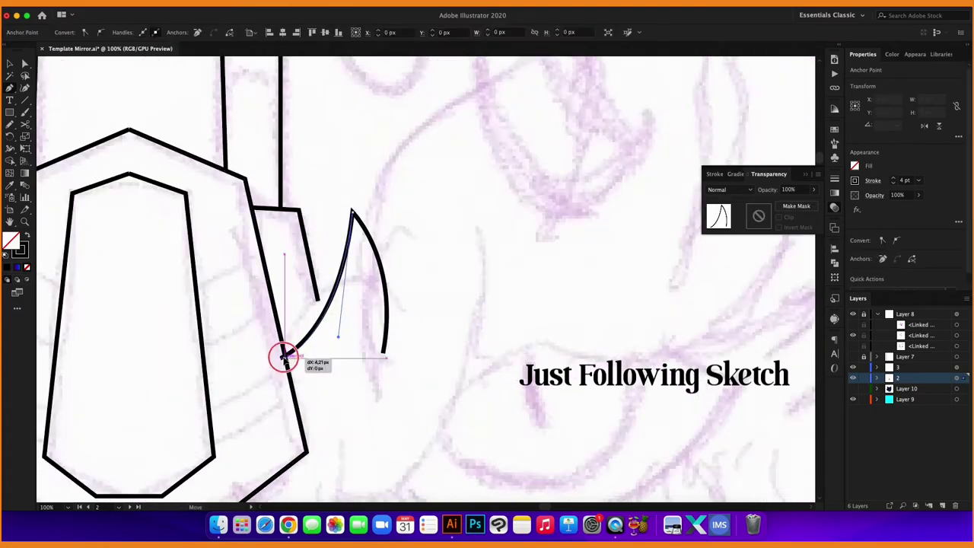
left_click_drag(284, 356, 286, 356)
scroll(322, 297, "down", 2)
scroll(383, 394, "down", 2)
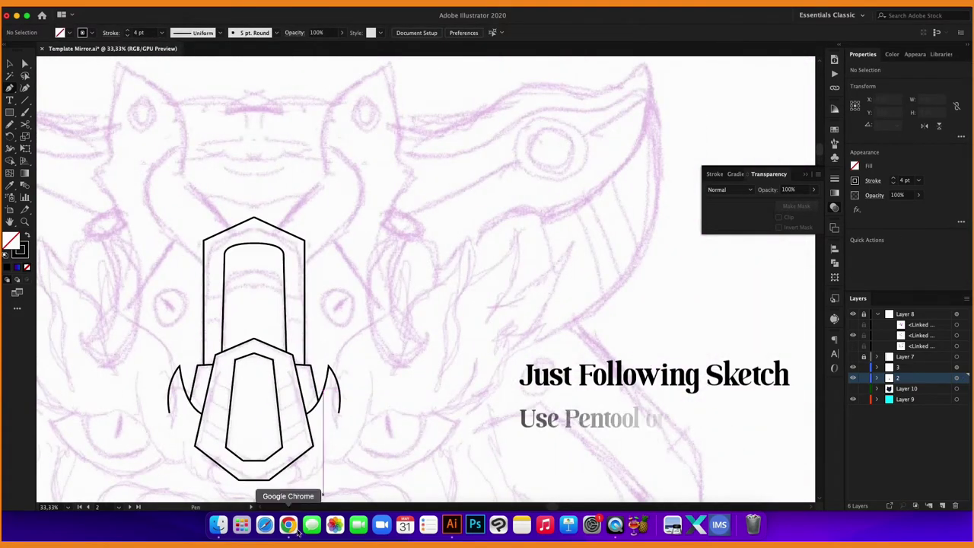
Freehand the first flame-shaped fur strands beside the nose plate with the Pencil tool.
key("n")
scroll(402, 322, "up", 2)
scroll(416, 394, "down", 2)
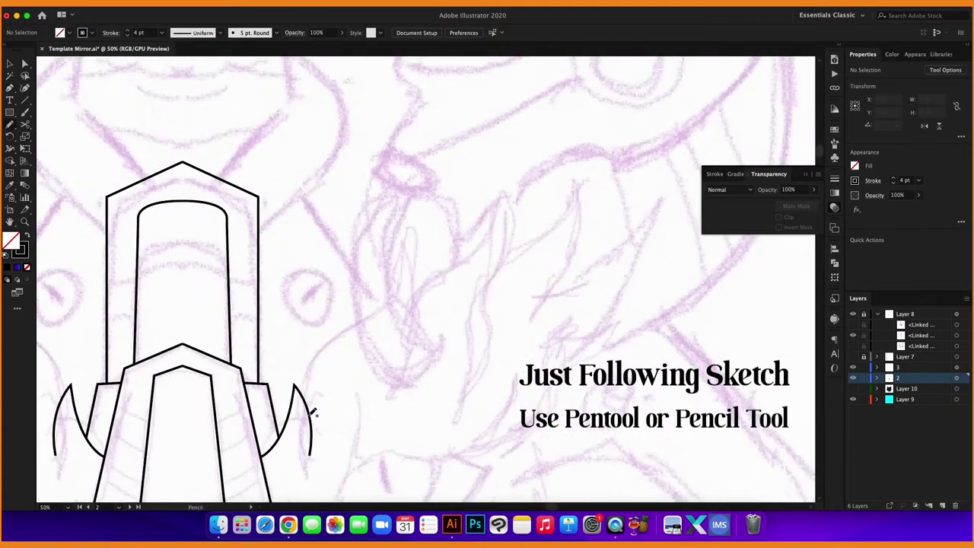
left_click_drag(405, 408, 406, 407)
scroll(404, 408, "right", 3)
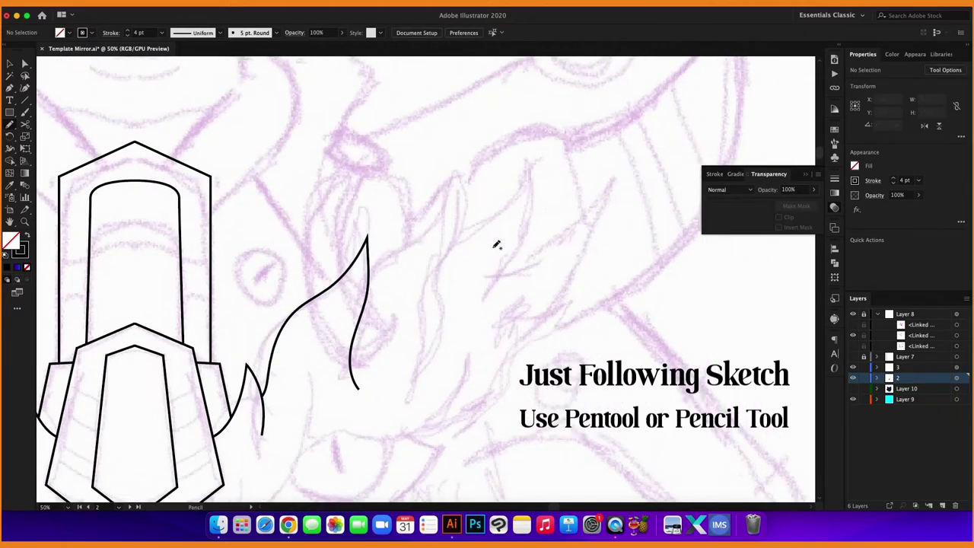
left_click_drag(427, 220, 372, 271)
scroll(445, 253, "up", 2)
scroll(445, 253, "right", 2)
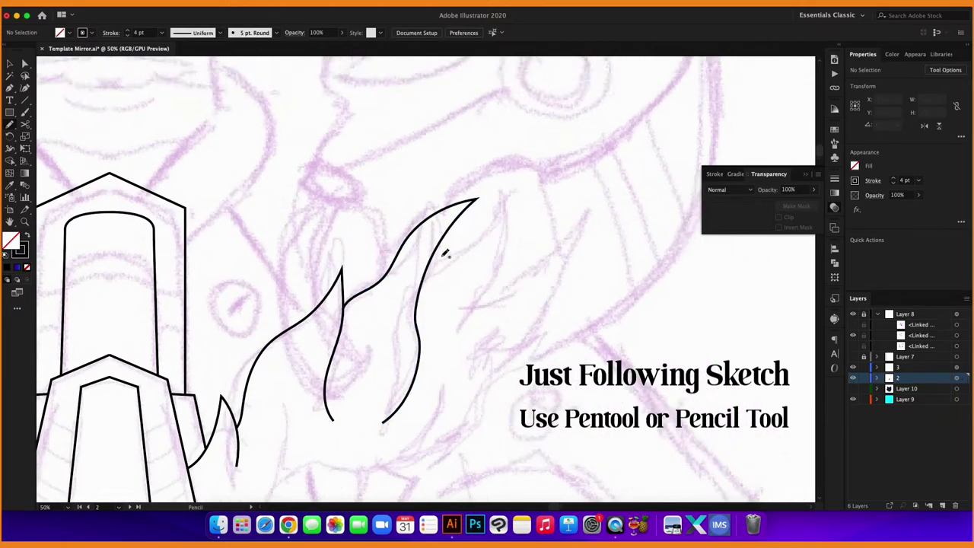
Add more flame fur strands, including a tall pointed one and one with a returning tip.
left_click_drag(461, 328, 450, 361)
scroll(445, 350, "down", 2)
scroll(445, 350, "right", 2)
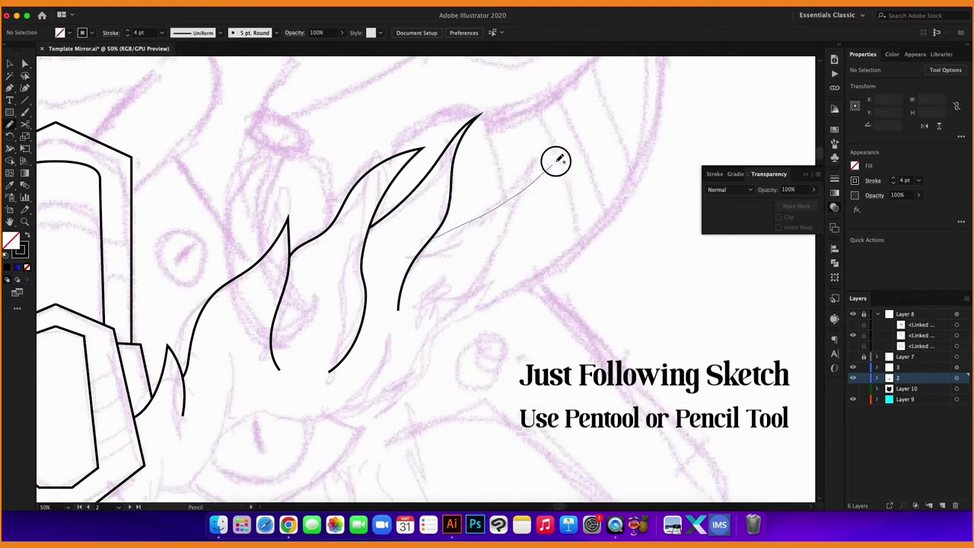
left_click_drag(558, 159, 499, 260)
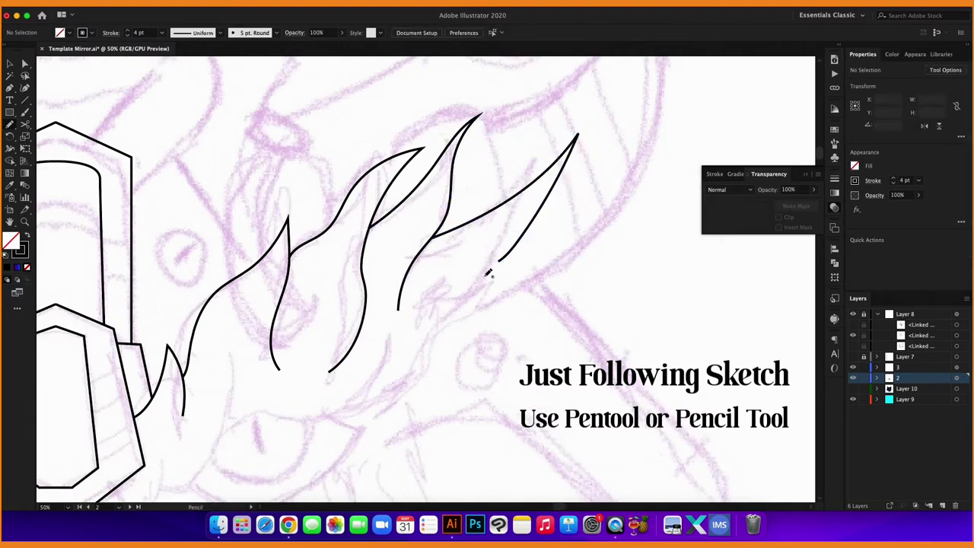
left_click_drag(474, 294, 411, 326)
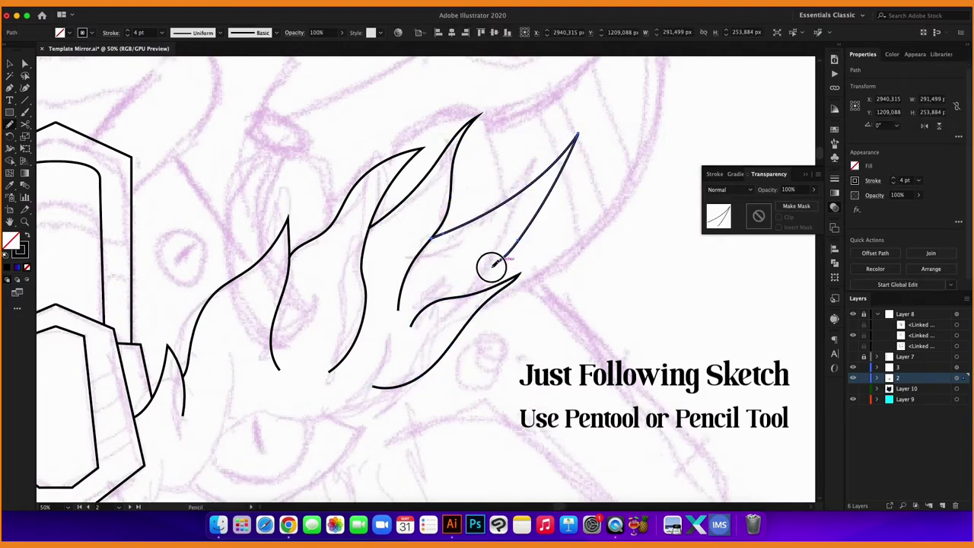
scroll(482, 274, "down", 3)
Draw the eye's lower eyelid, inner curve and slit pupil, plus the V-shaped chin.
left_click_drag(155, 411, 228, 273)
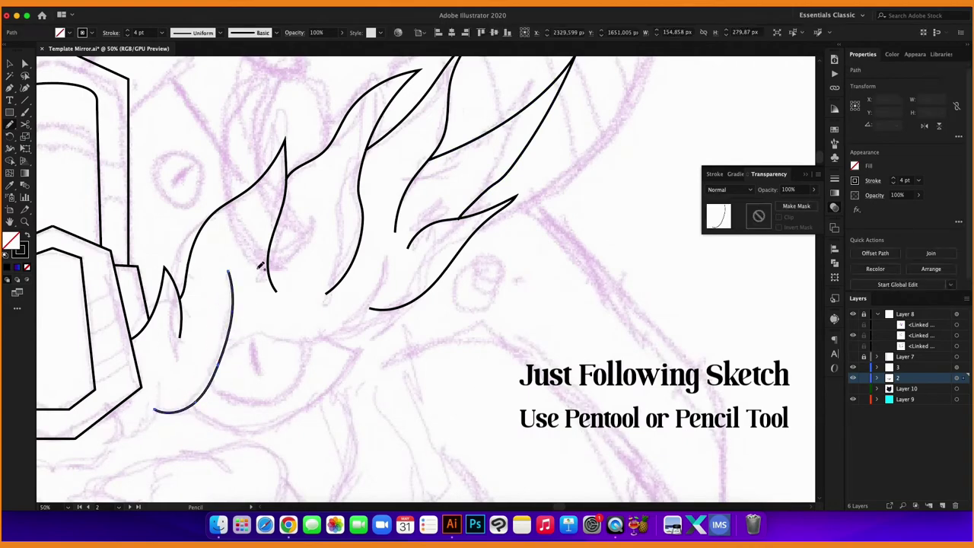
left_click_drag(352, 321, 355, 318)
left_click_drag(431, 400, 471, 267)
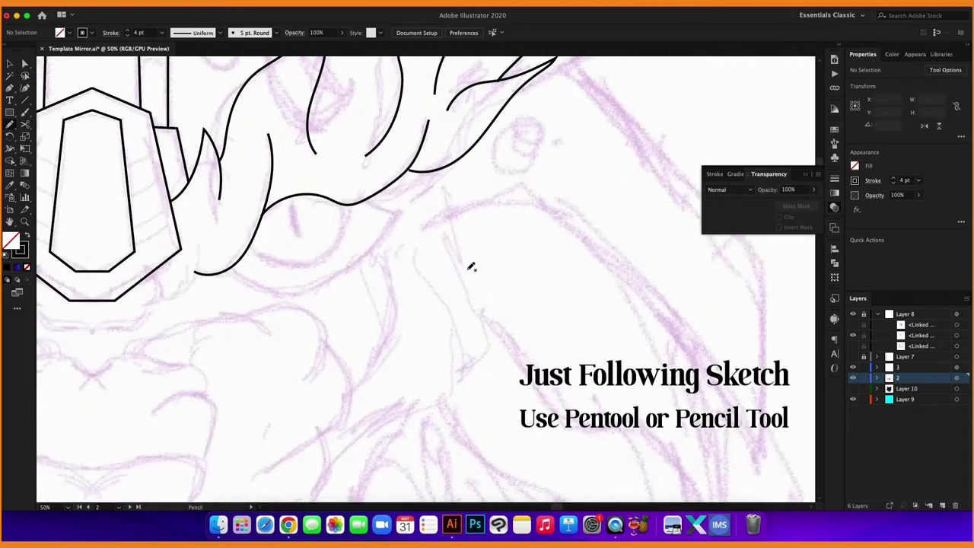
left_click_drag(402, 212, 354, 202)
mouse_move(249, 257)
left_mouse_down()
mouse_move(307, 263)
mouse_move(354, 204)
left_mouse_up()
left_click_drag(291, 202, 291, 240)
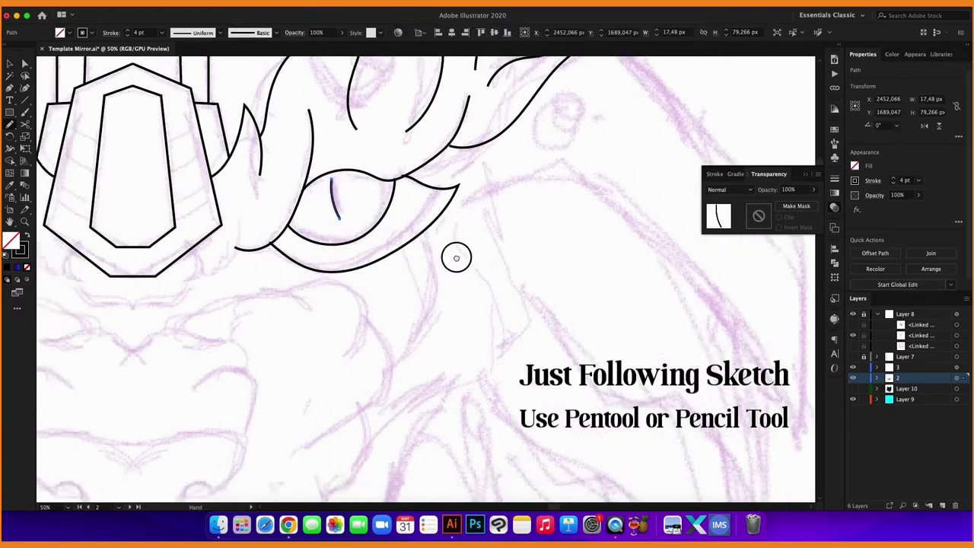
scroll(447, 251, "left", 5)
left_click_drag(362, 259, 303, 280)
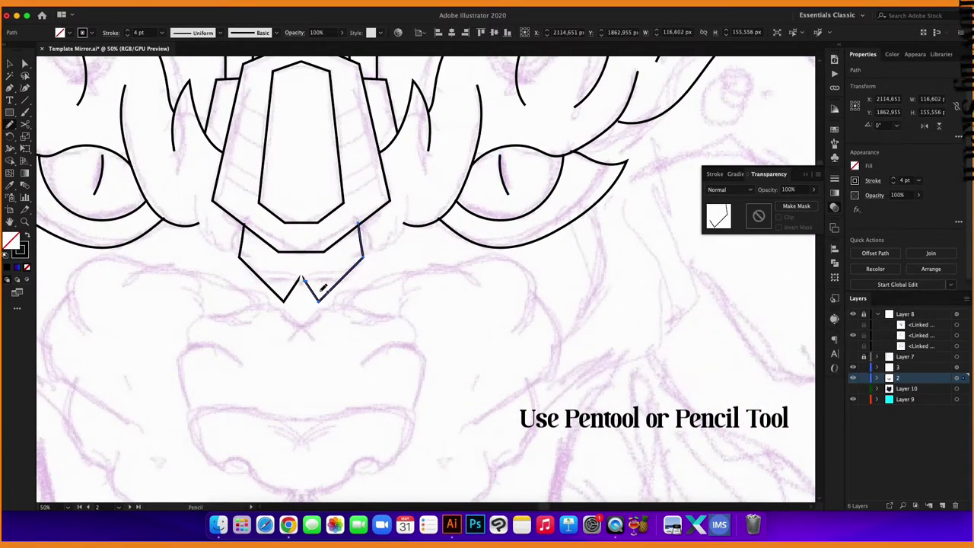
Remove the notch anchor and join the bottom outline into one line.
scroll(341, 283, "up", 4)
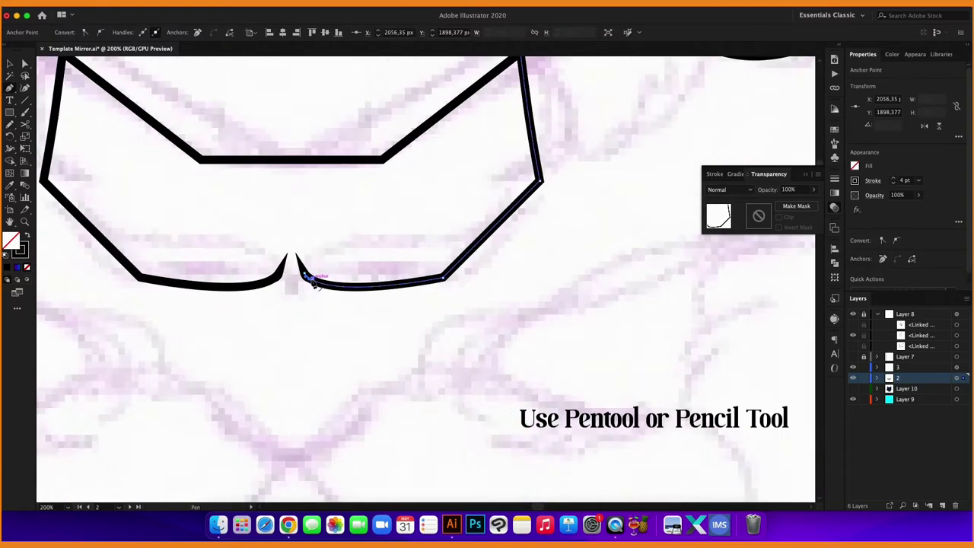
key("Delete")
key("ctrl+j")
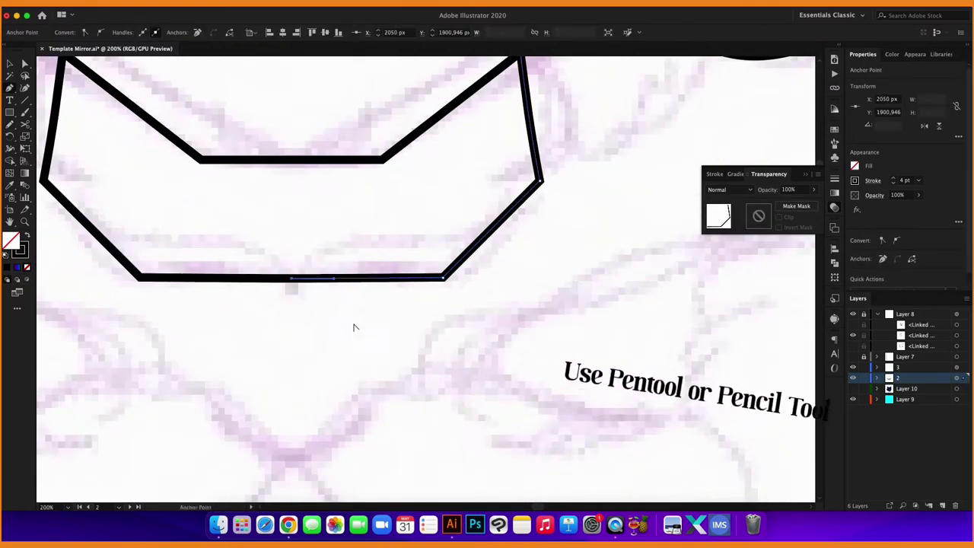
scroll(354, 327, "down", 2)
scroll(406, 258, "up", 3)
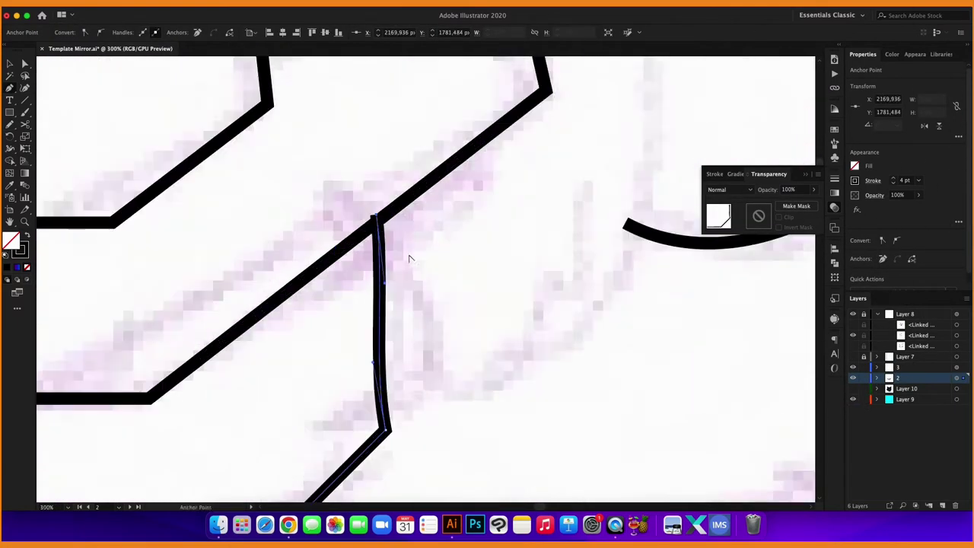
Draw the cheek curve up toward and under the eye with the Pen tool.
key("p")
scroll(395, 265, "down", 5)
scroll(246, 322, "up", 3)
left_click(247, 320)
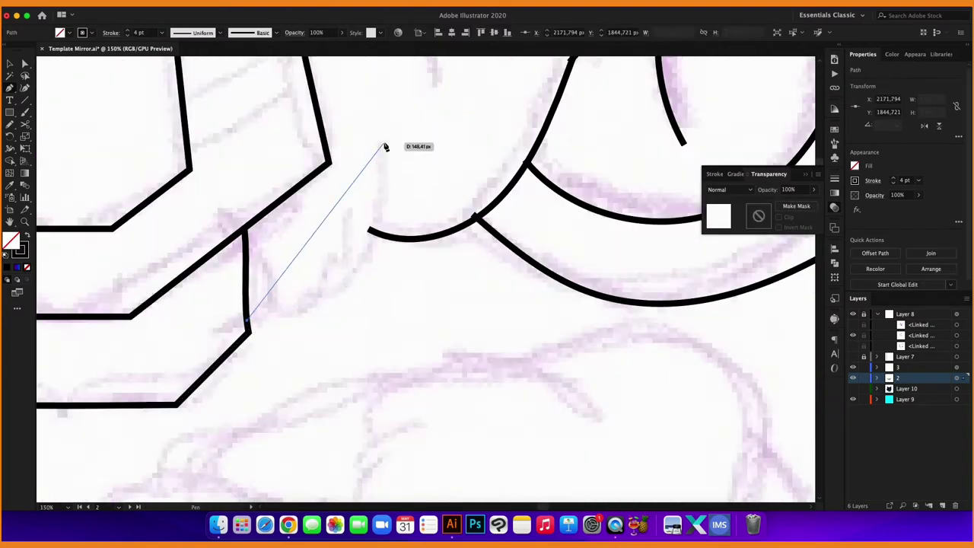
left_click_drag(386, 145, 309, 235)
scroll(487, 228, "down", 2)
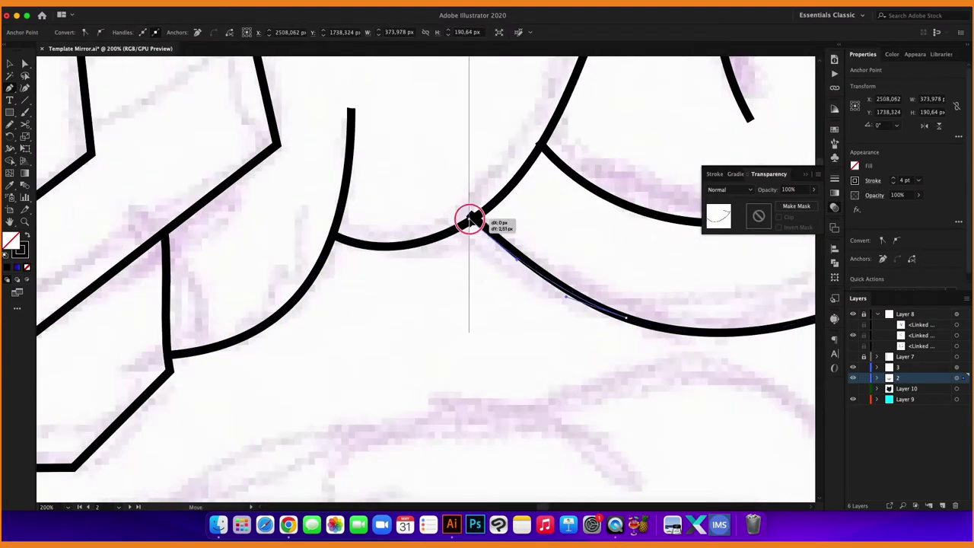
mouse_move(383, 310)
left_mouse_down()
mouse_move(366, 314)
mouse_move(489, 318)
left_mouse_up()
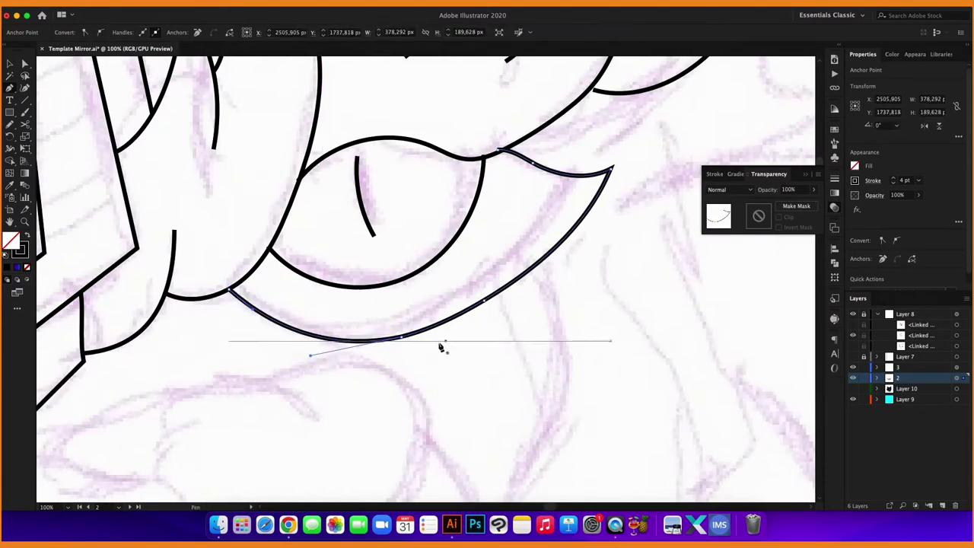
key("Escape")
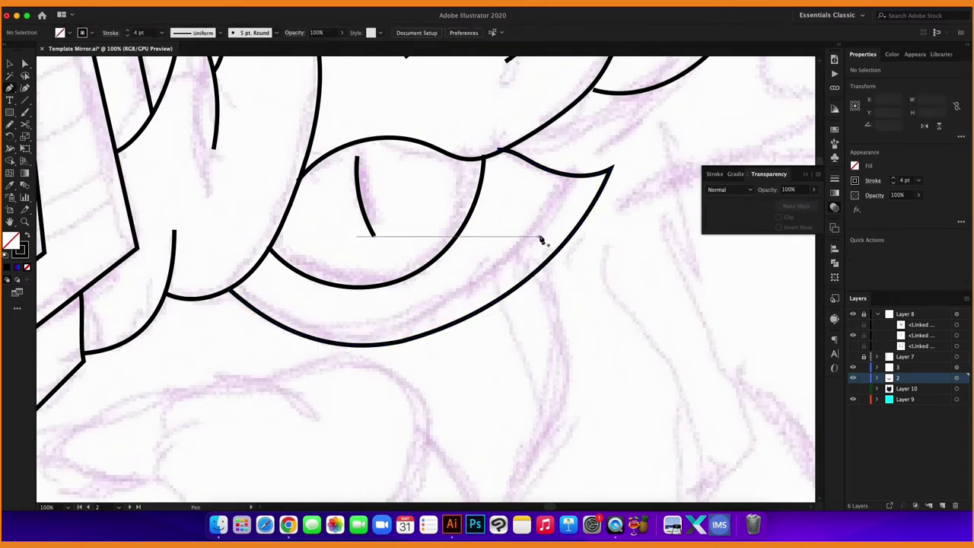
Select and inspect the eye's lower curve with the Selection tool.
scroll(539, 237, "up", 2)
scroll(532, 293, "up", 2)
key("v")
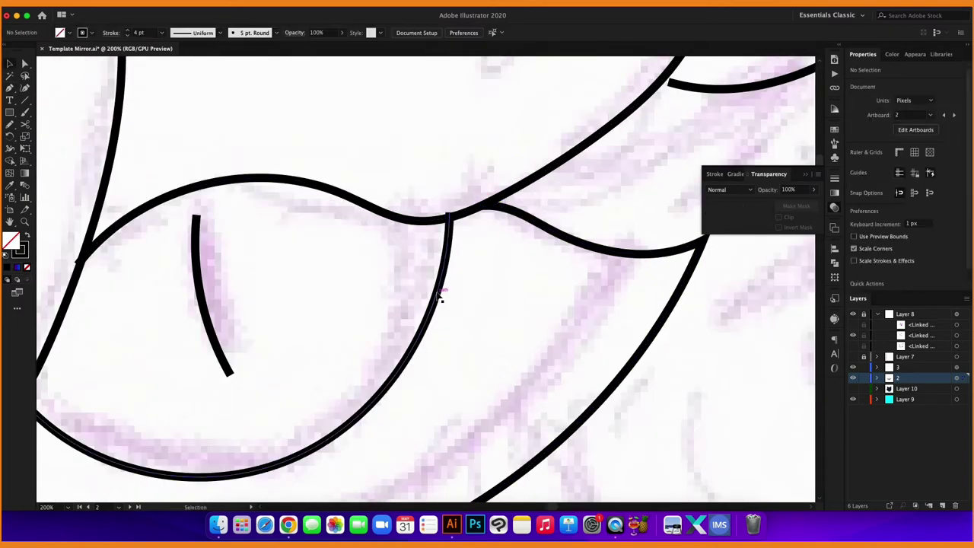
left_click(531, 320)
left_click(207, 211)
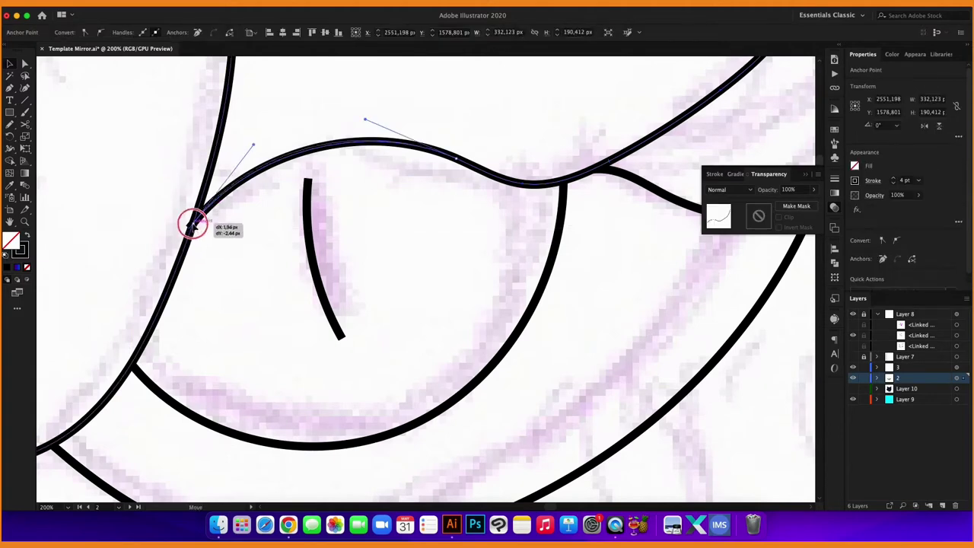
scroll(235, 228, "down", 2)
scroll(502, 183, "up", 1)
scroll(502, 183, "right", 1)
Reshape the curve above the eye with Direct Selection to follow the sketch.
left_click(481, 181)
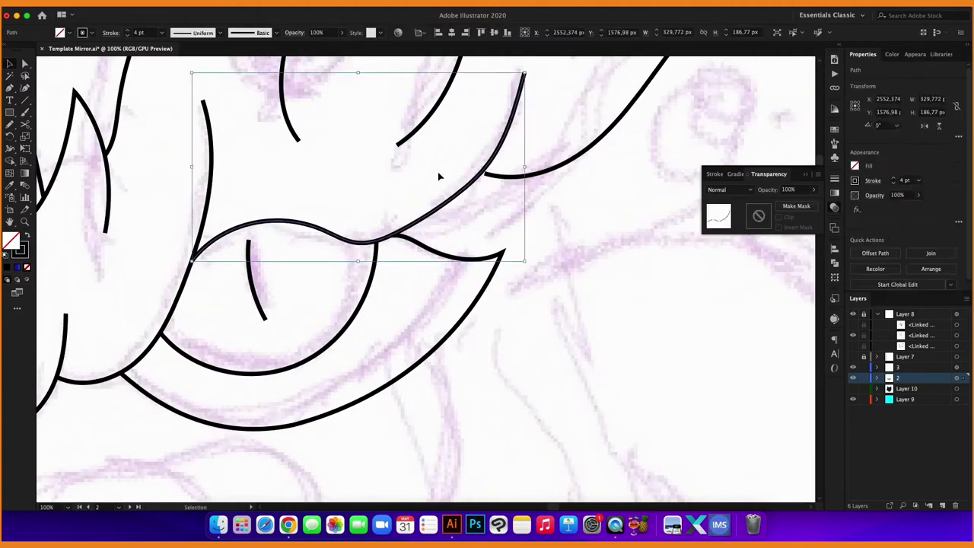
key("a")
scroll(449, 226, "up", 2)
scroll(450, 226, "right", 1)
mouse_move(450, 226)
left_mouse_down()
mouse_move(477, 213)
mouse_move(470, 228)
left_mouse_up()
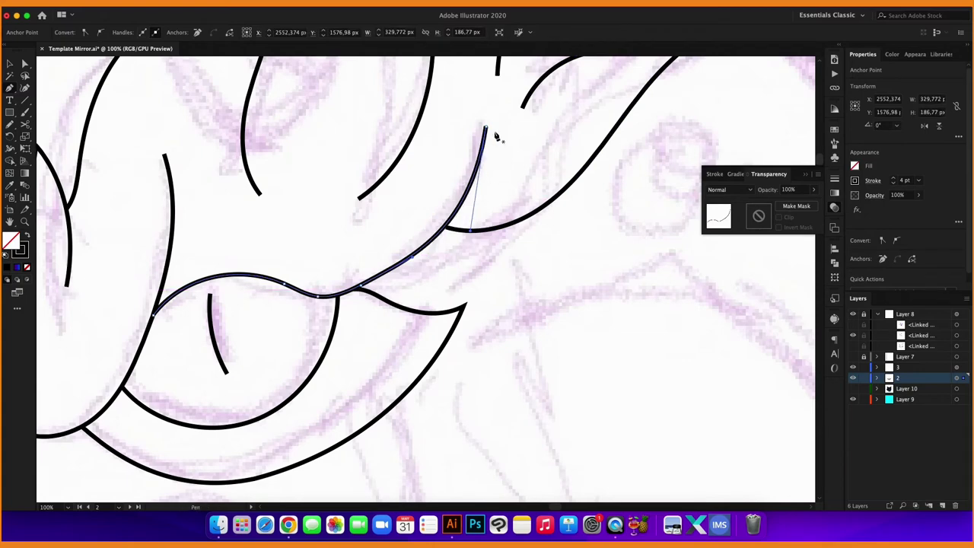
key("v")
left_click(457, 267)
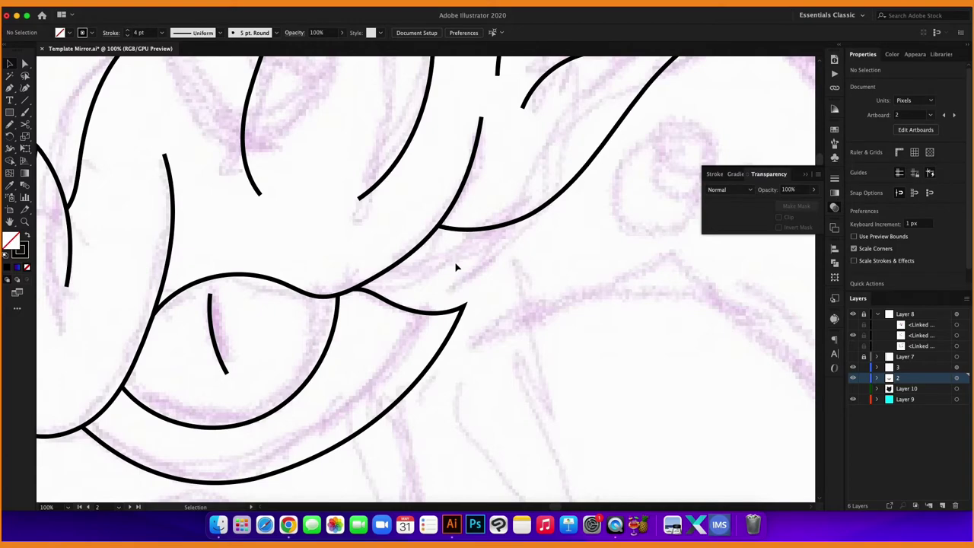
scroll(457, 267, "down", 2)
left_click_drag(414, 262, 455, 273)
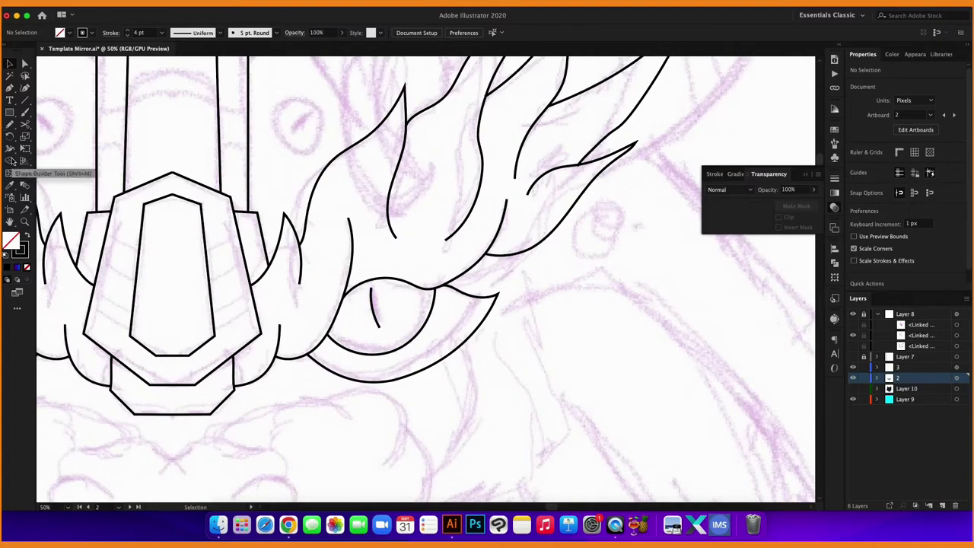
With the Width Tool, taper the eye curve's top end to a point and keep full thickness near the junction.
left_click(10, 150)
key("super+equal")
key("super+equal")
key("super+equal")
left_click_drag(276, 343, 463, 221)
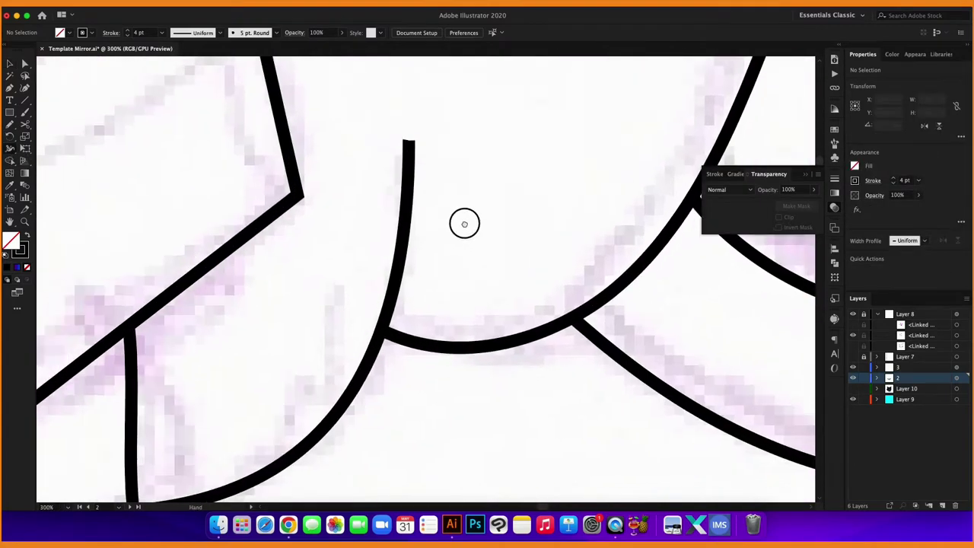
left_click_drag(413, 145, 411, 142)
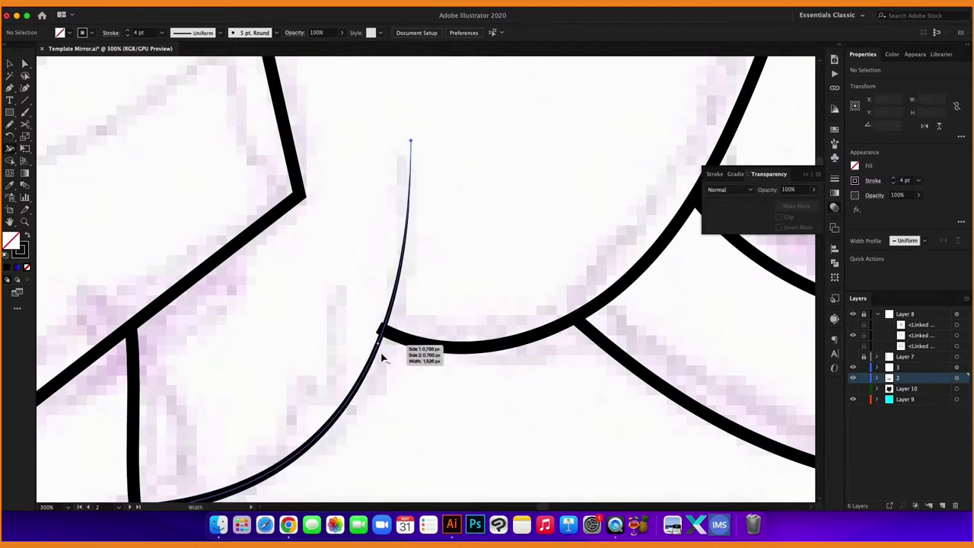
key("super+equal")
left_click_drag(381, 339, 385, 352)
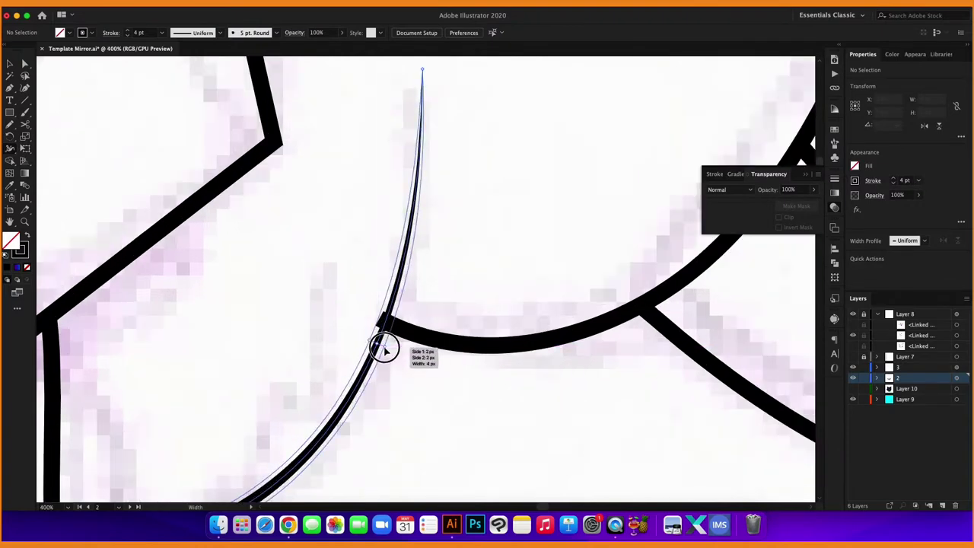
key("super+minus")
key("super+minus")
key("super+minus")
key("super+minus")
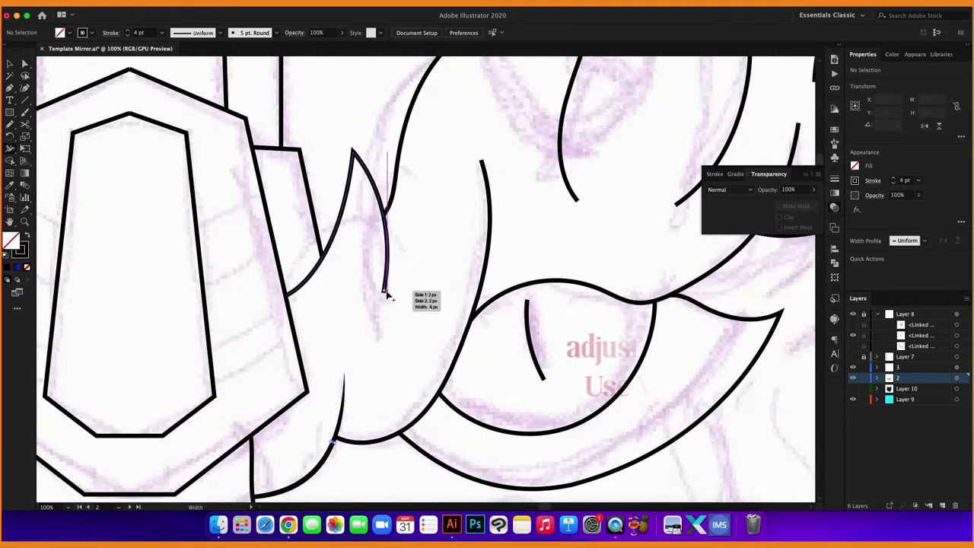
left_click_drag(386, 298, 387, 296)
key("super+equal")
key("super+equal")
key("super+equal")
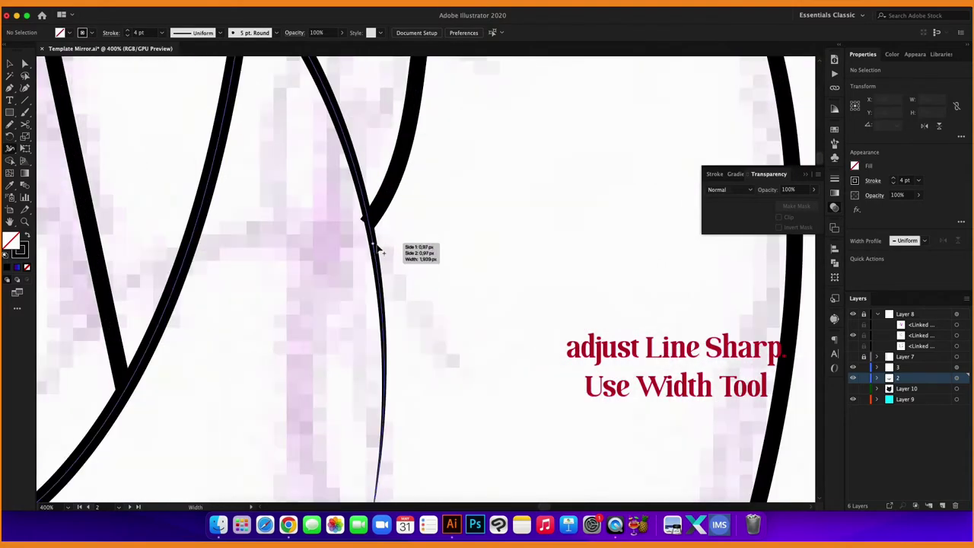
key("super+z")
key("super+minus")
key("super+minus")
key("super+minus")
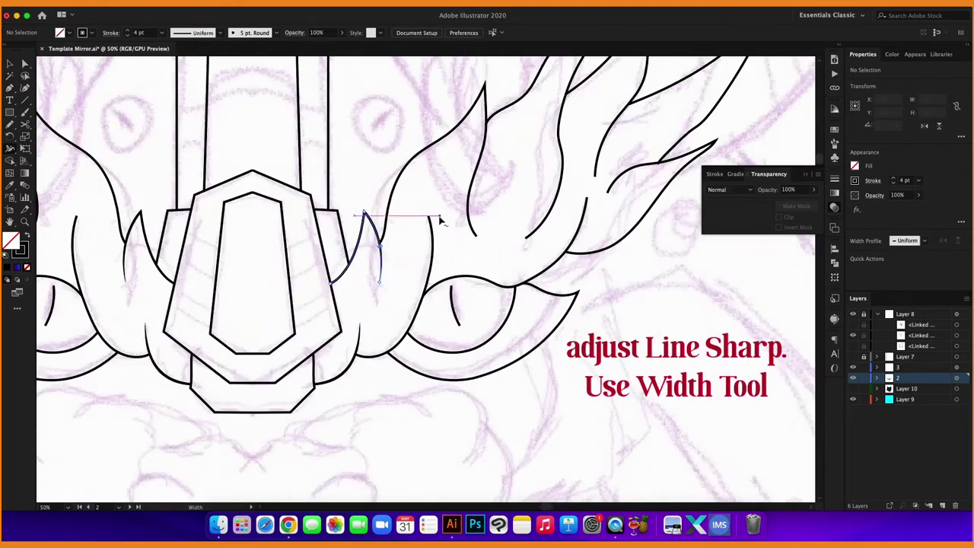
Widen the thin flame lines near their junctions.
key("super+equal")
left_click_drag(411, 215, 422, 211)
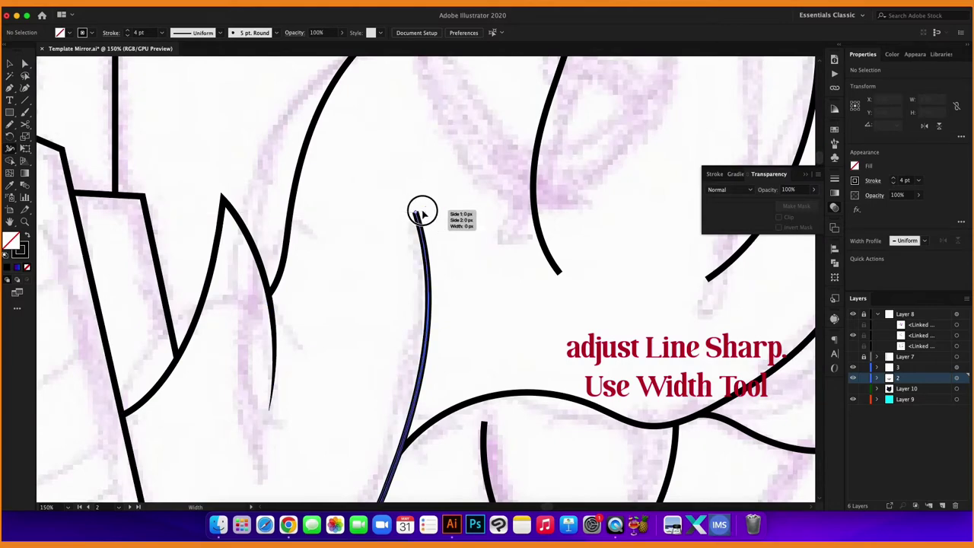
scroll(442, 367, "down", 5)
key("super+equal")
key("super+equal")
key("super+equal")
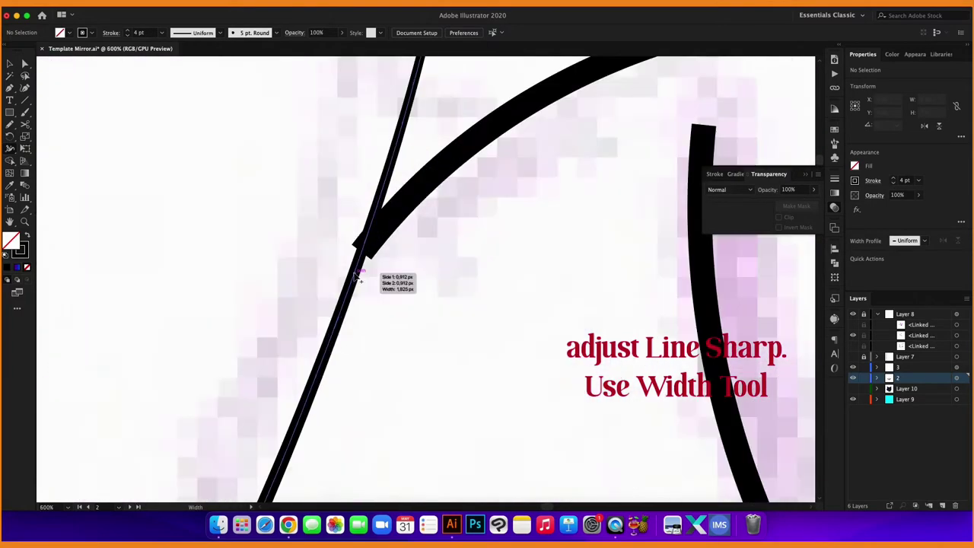
left_click_drag(356, 276, 341, 270)
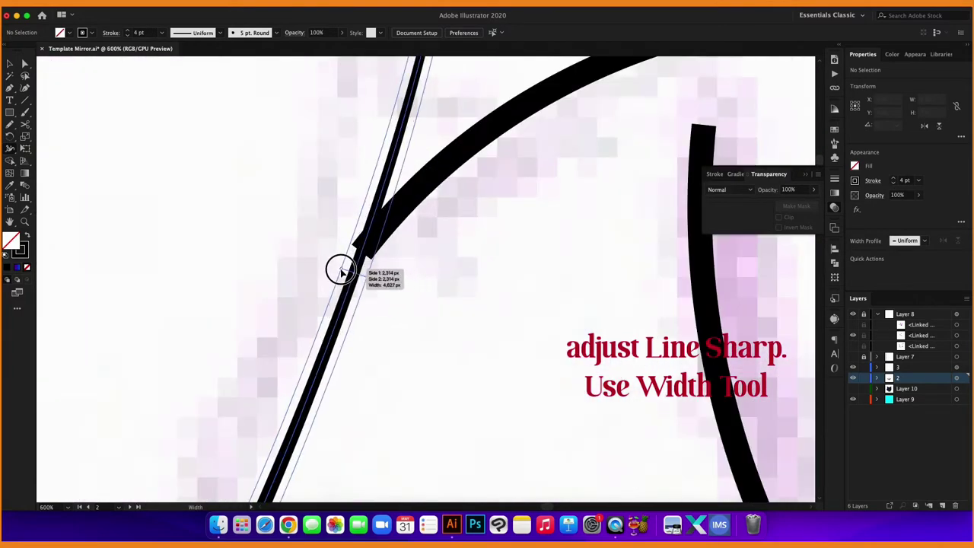
key("super+minus")
key("super+minus")
key("super+minus")
key("super+minus")
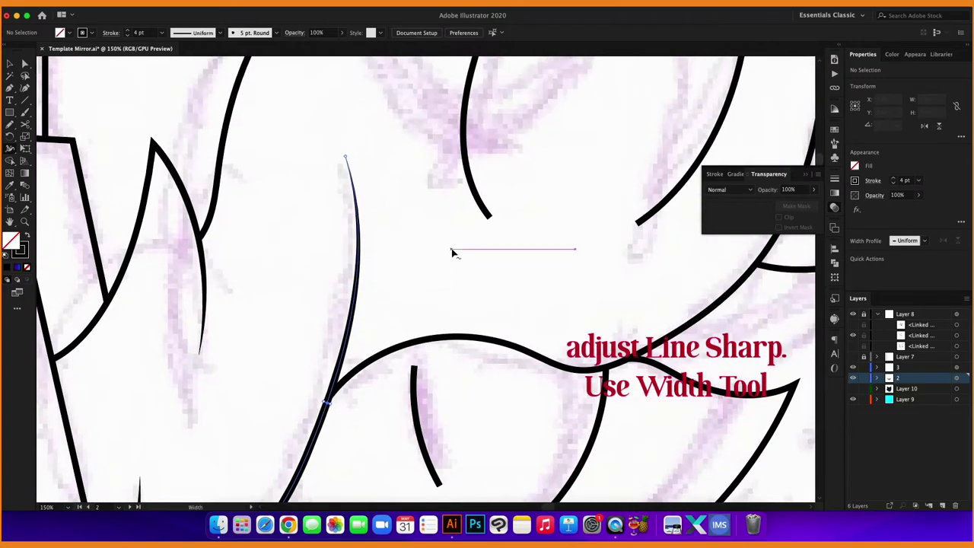
key("super+minus")
key("super+minus")
key("super+minus")
key("super+equal")
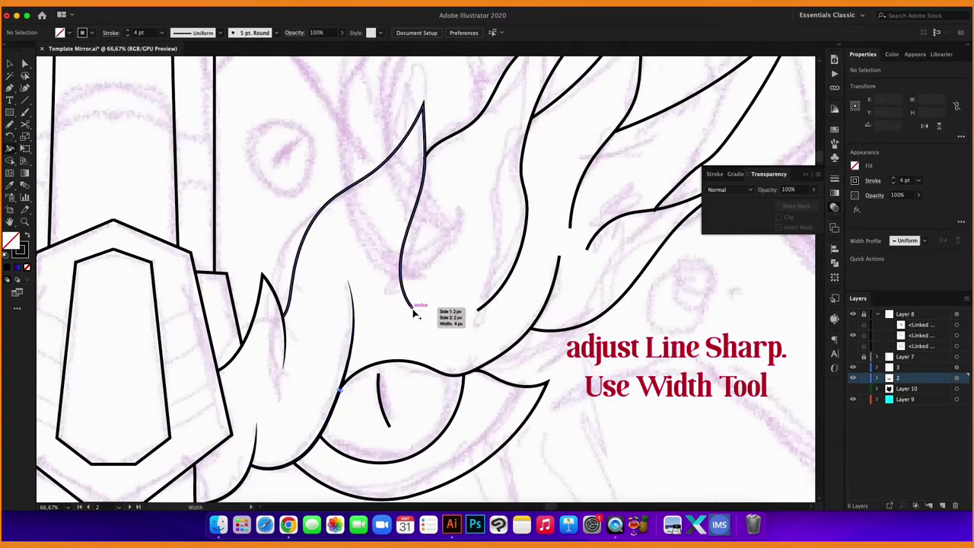
key("super+equal")
key("super+equal")
key("super+equal")
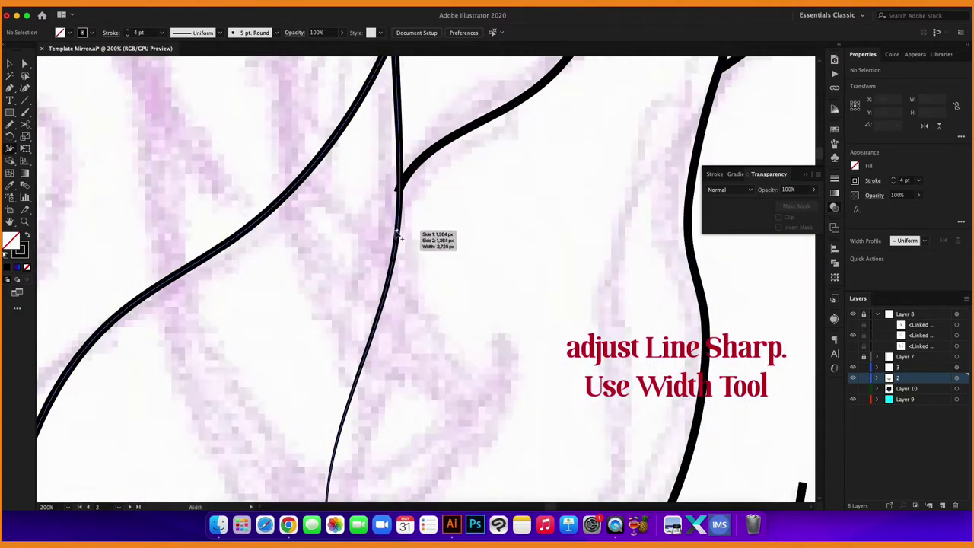
left_click_drag(398, 237, 391, 228)
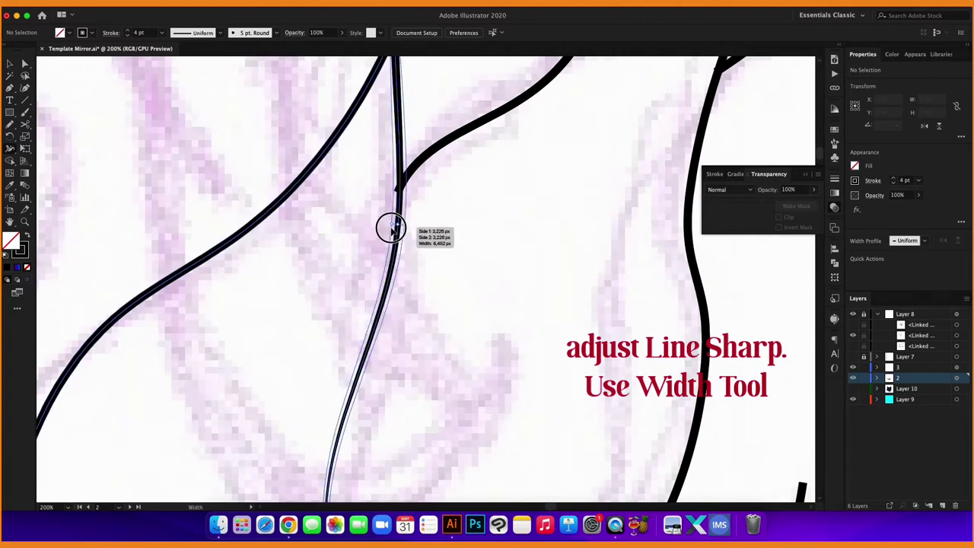
left_click_drag(391, 229, 391, 226)
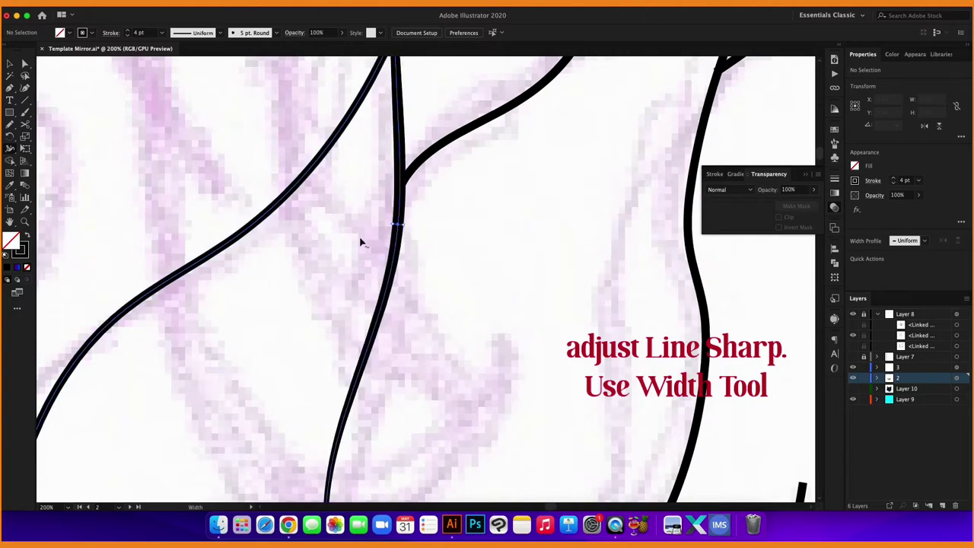
Widen another flame line's stroke where it meets the junction.
left_click(8, 64)
scroll(153, 142, "down", 2)
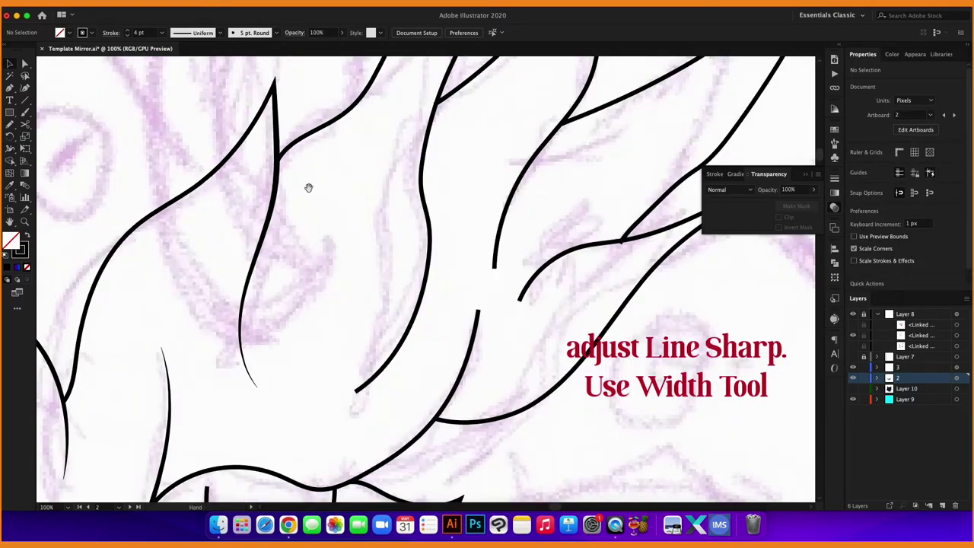
scroll(307, 187, "down", 2)
scroll(404, 224, "down", 2)
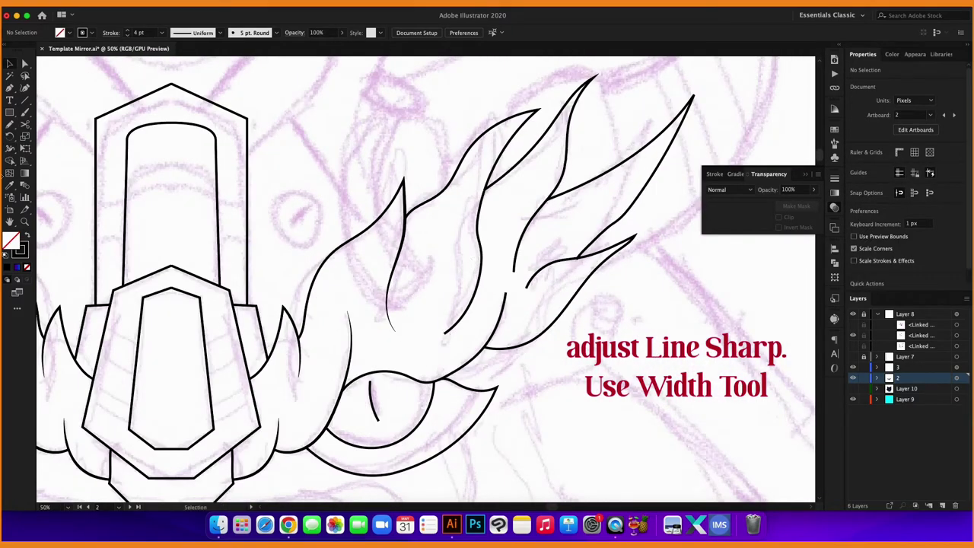
left_click(14, 147)
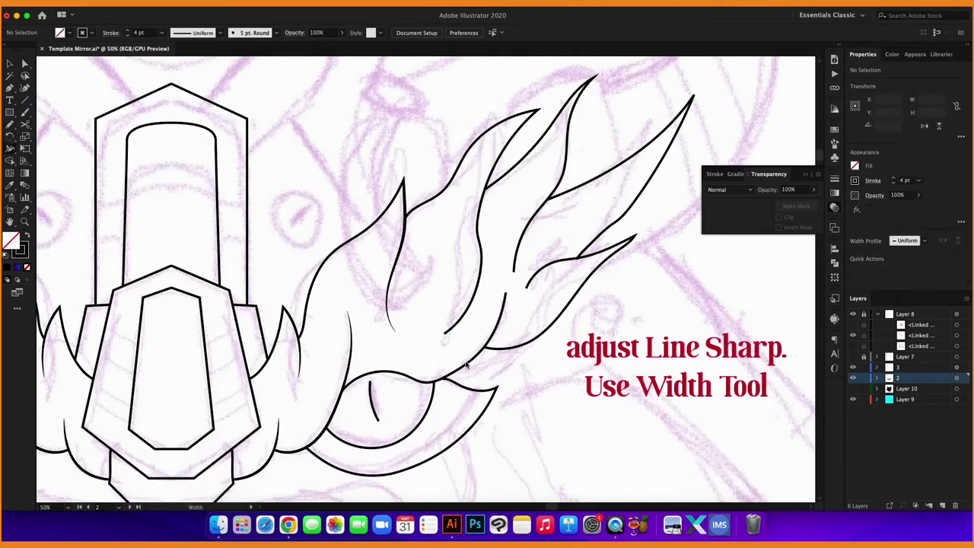
scroll(449, 339, "up", 1)
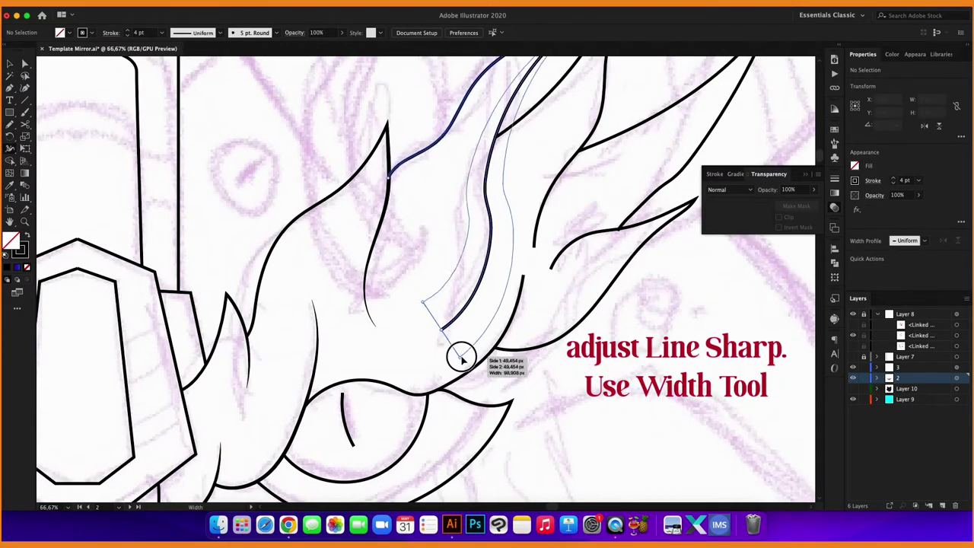
scroll(446, 224, "up", 2)
scroll(457, 189, "up", 2)
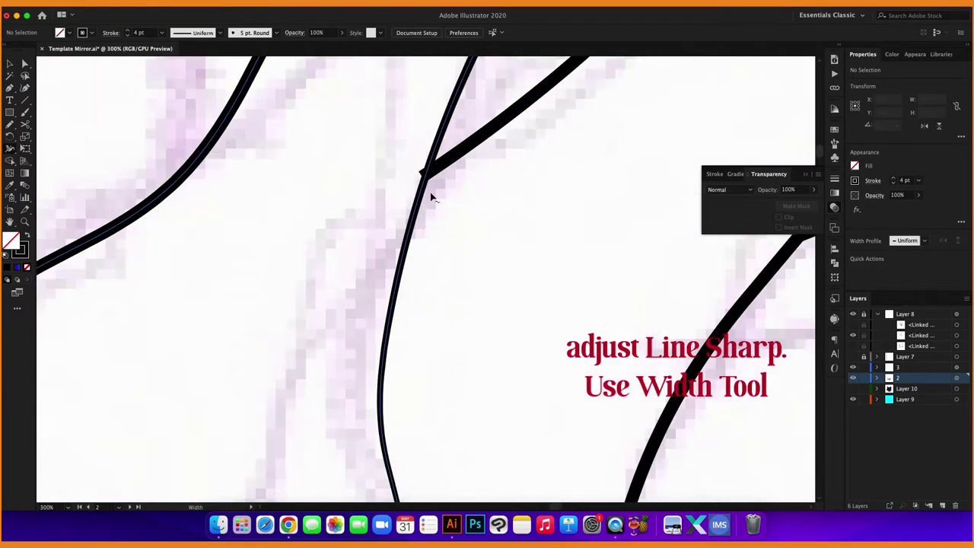
left_click_drag(426, 195, 430, 199)
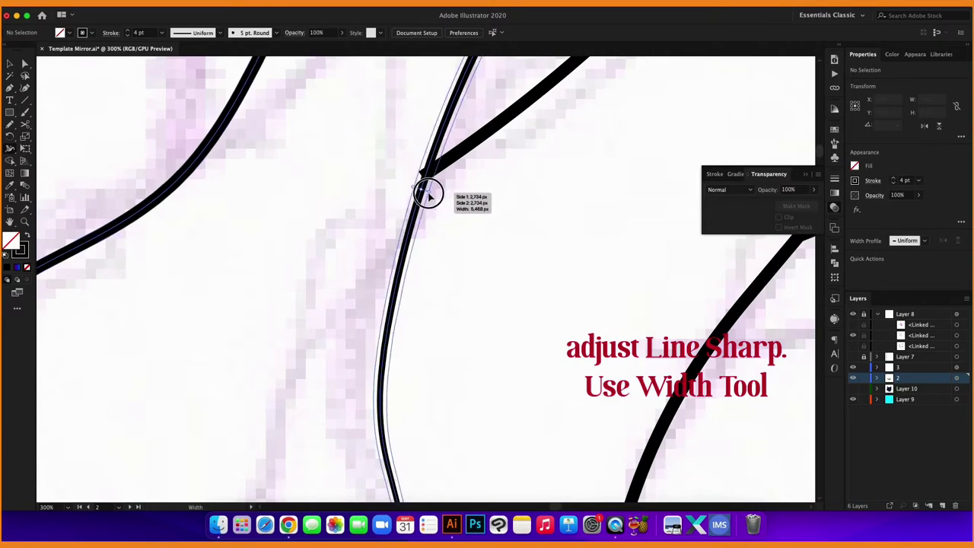
Widen a flame line near its tip, taper a lower end to a point, and thicken the curve at the junction.
scroll(430, 200, "down", 3)
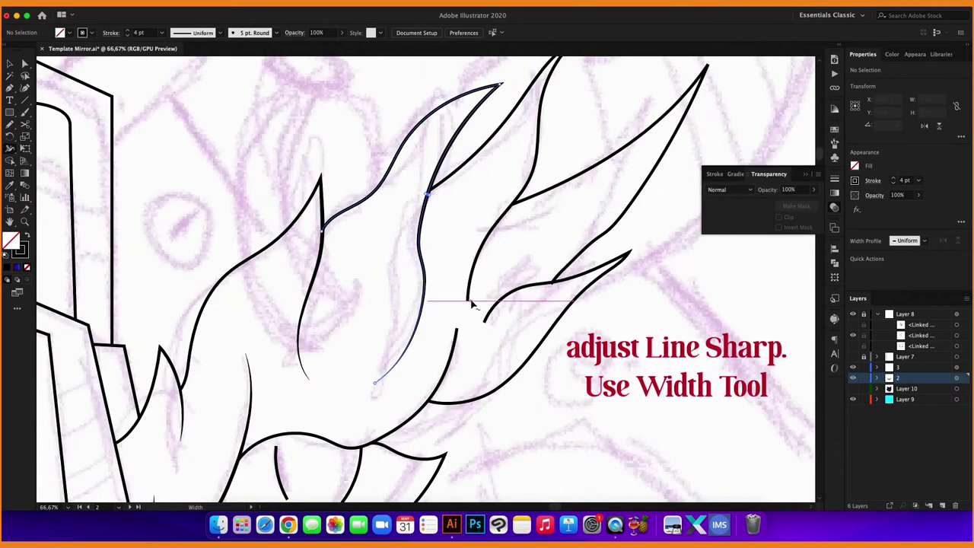
scroll(471, 303, "up", 1)
scroll(481, 238, "up", 3)
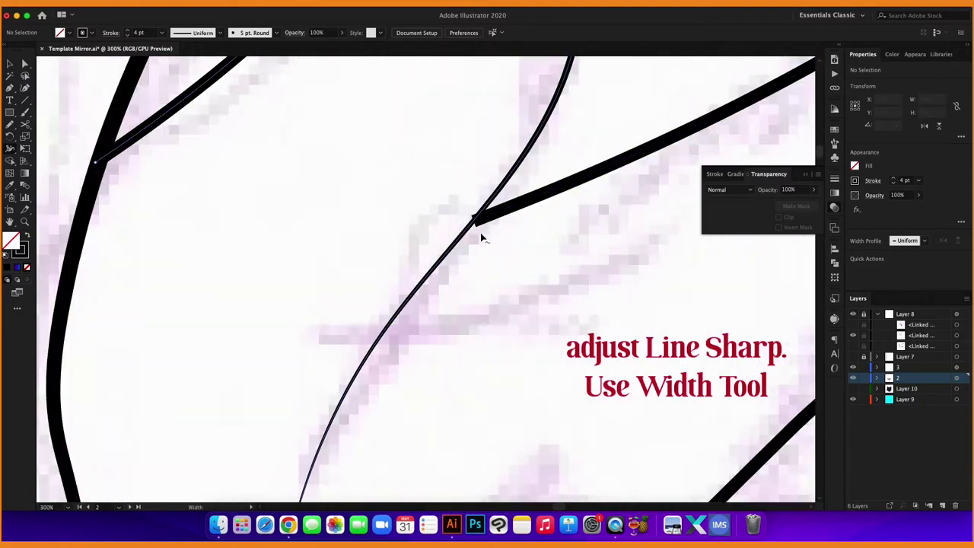
left_click_drag(468, 238, 472, 236)
scroll(471, 238, "down", 6)
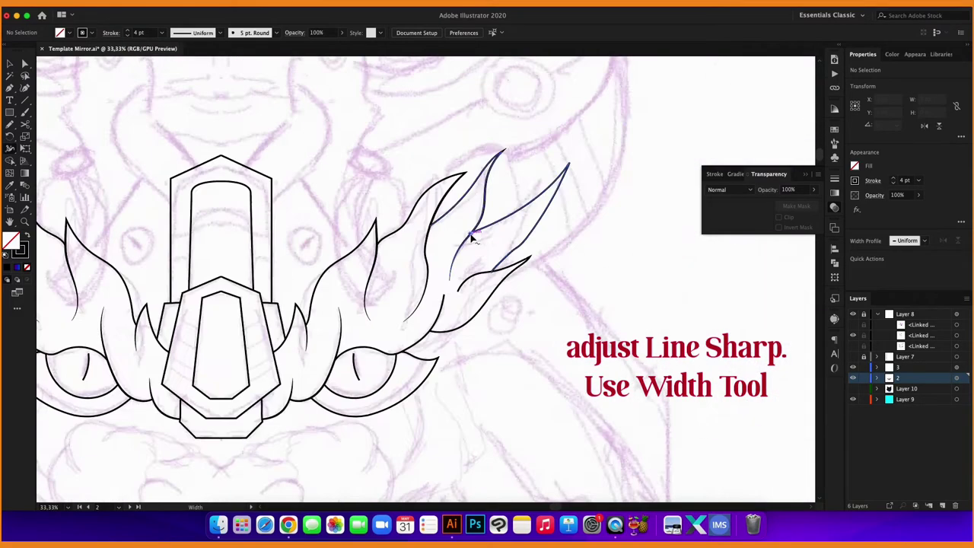
scroll(489, 281, "up", 2)
scroll(472, 289, "up", 2)
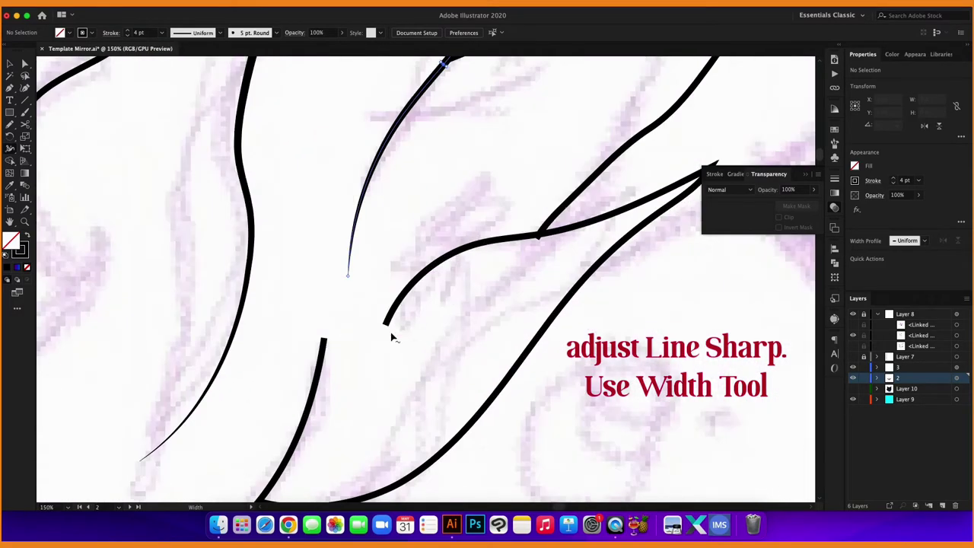
left_click_drag(391, 335, 387, 328)
scroll(525, 238, "up", 2)
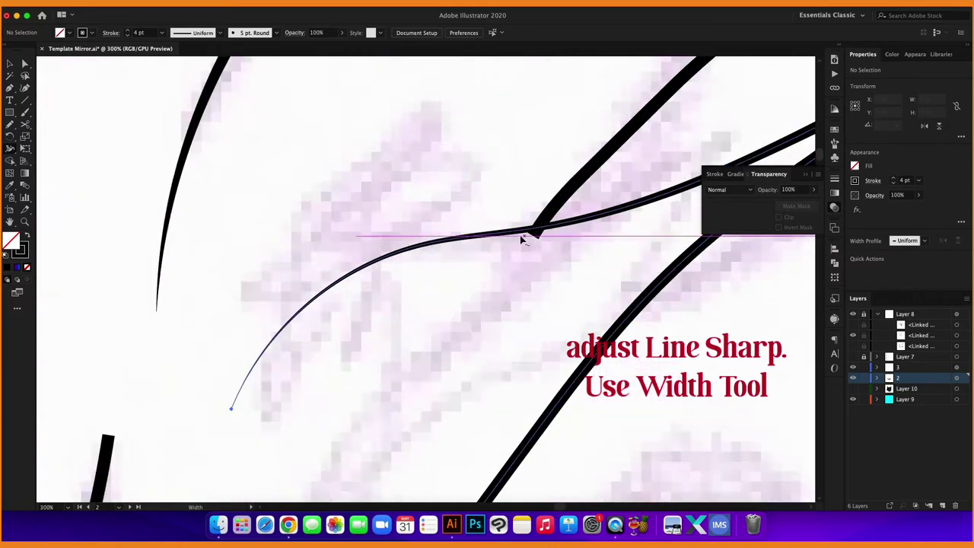
left_click_drag(511, 233, 514, 239)
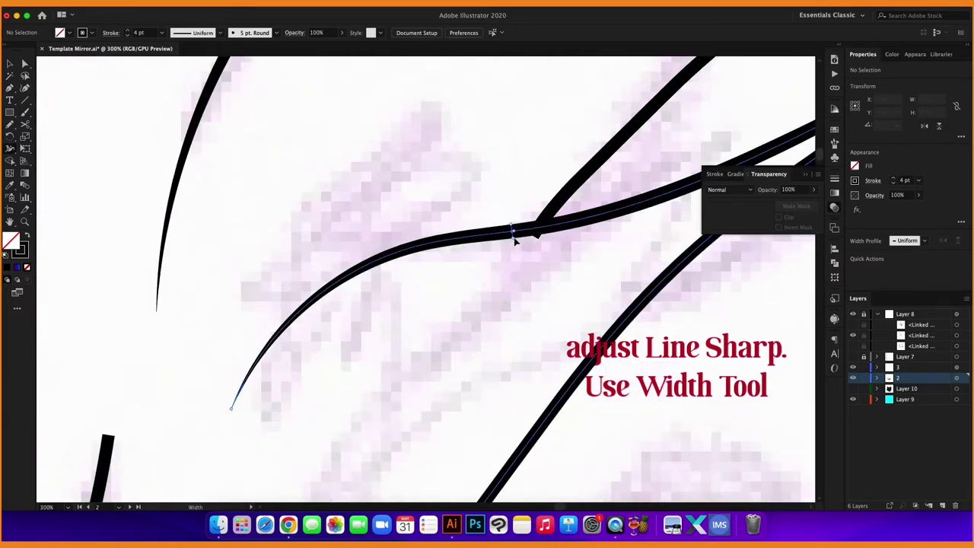
Inspect the upper diagonal flame path with Direct Selection, then reframe the whole flame.
key("a")
left_click(535, 232)
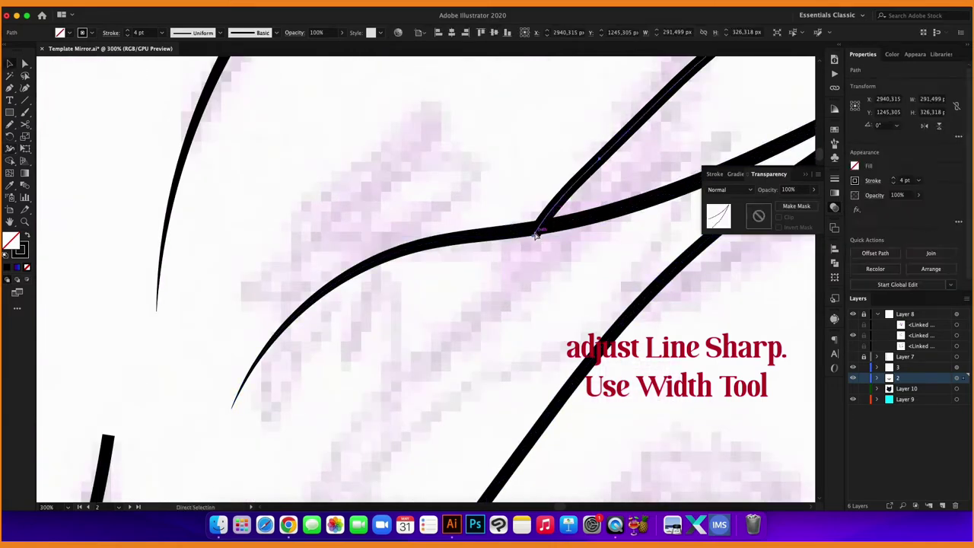
left_click(543, 256)
key("ctrl+minus")
key("ctrl+minus")
key("ctrl+minus")
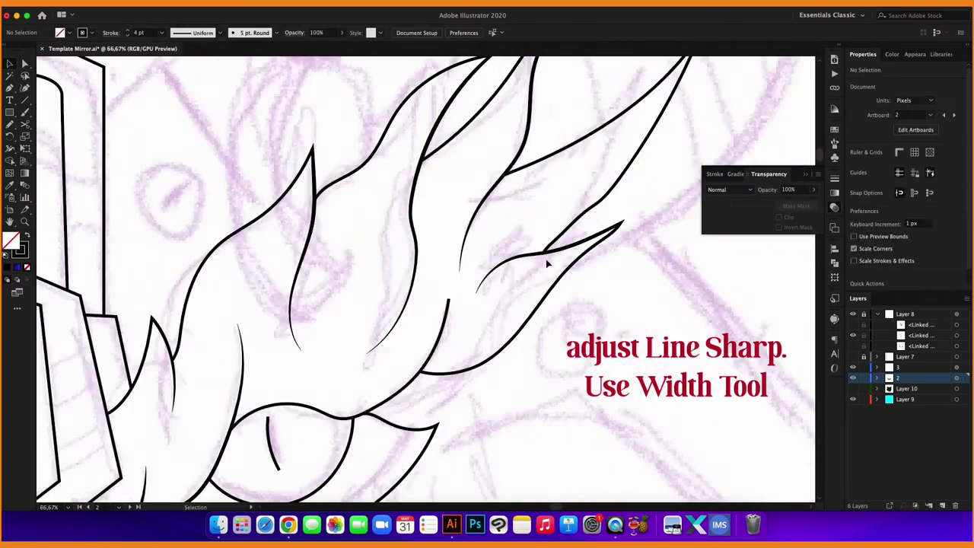
left_click_drag(515, 302, 514, 275)
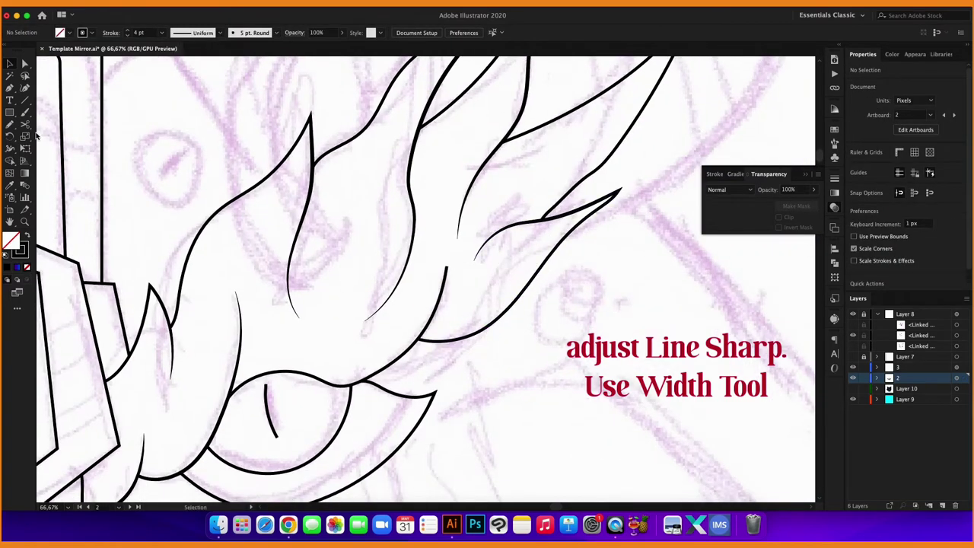
Taper the inner flame line's end to a point and thicken it where it meets the curve.
left_click(11, 160)
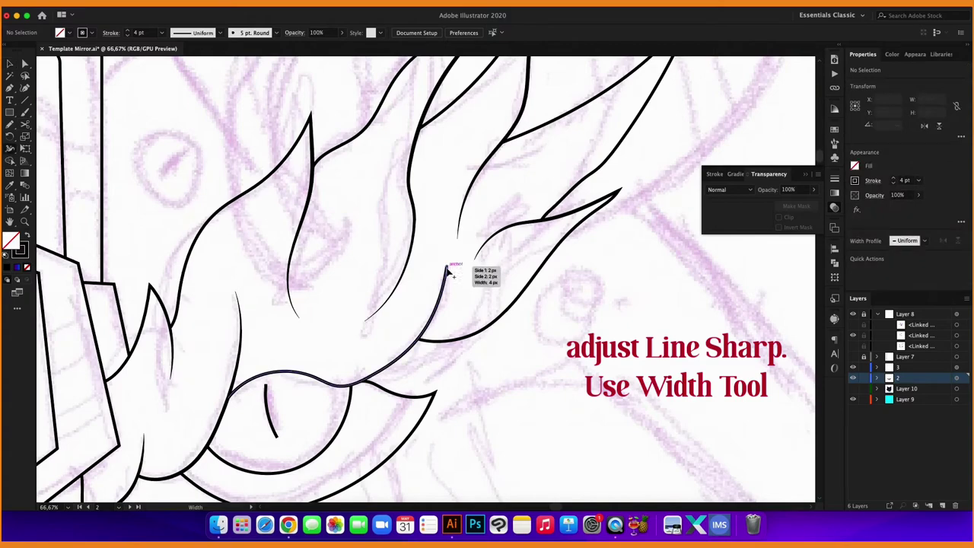
scroll(449, 270, "up", 3)
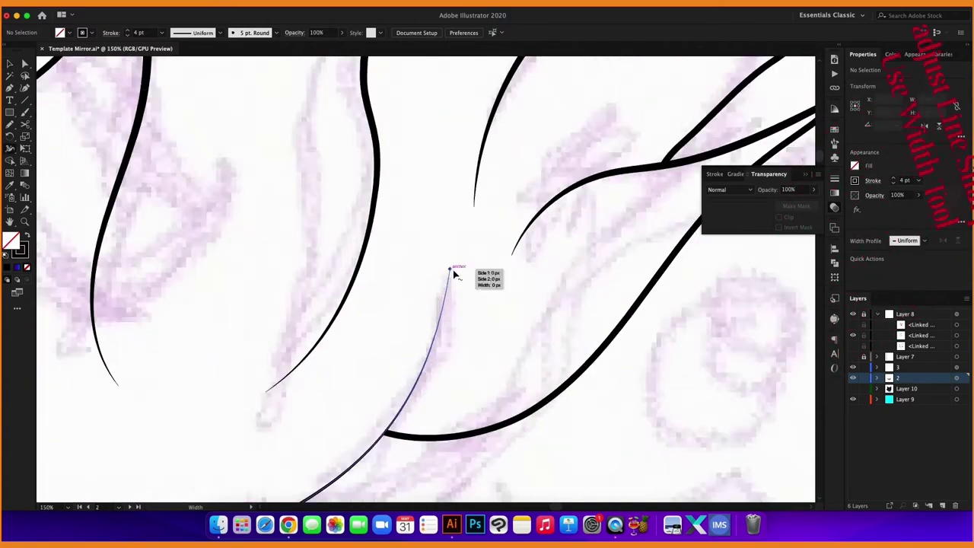
scroll(449, 271, "up", 1)
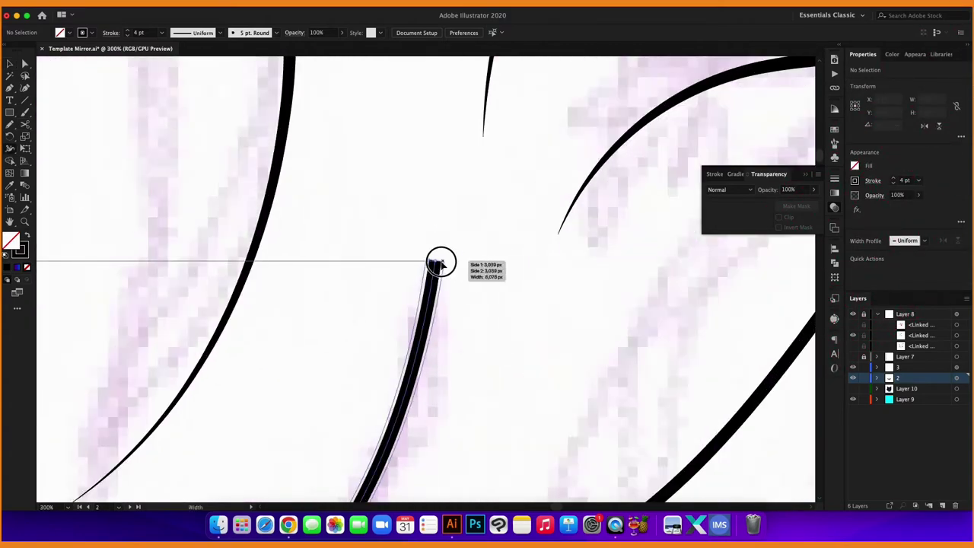
left_click_drag(440, 262, 429, 338)
scroll(429, 337, "down", 4)
scroll(411, 354, "up", 1)
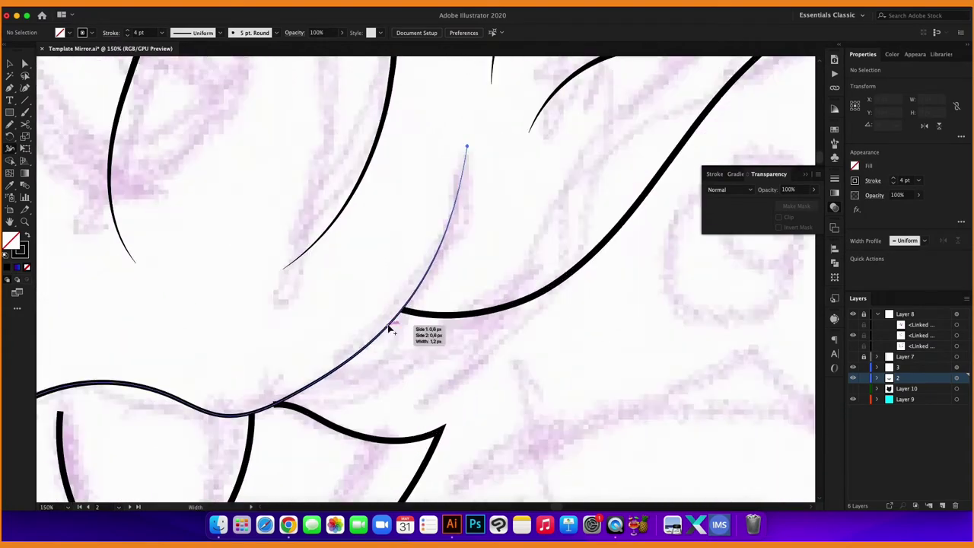
scroll(389, 329, "up", 1)
left_click_drag(401, 321, 402, 325)
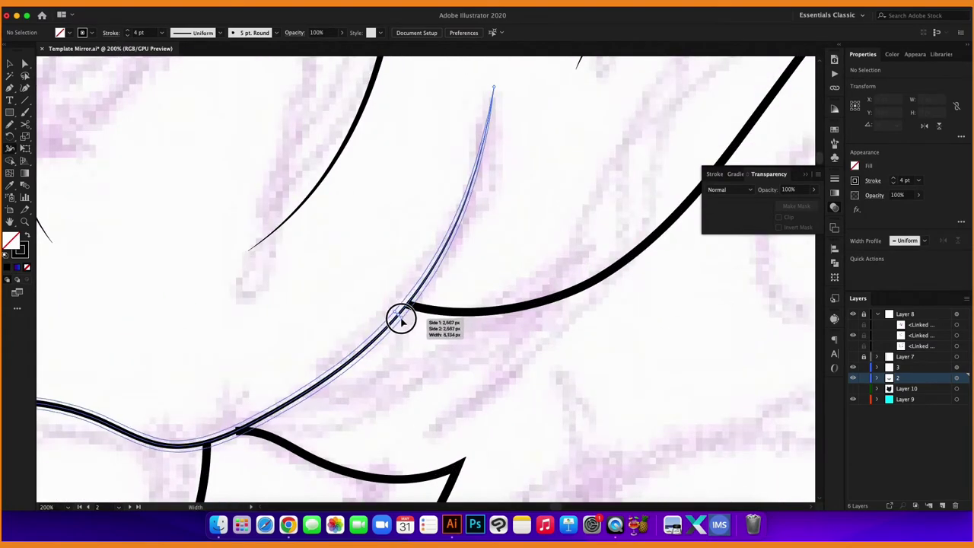
scroll(400, 322, "down", 3)
scroll(398, 323, "down", 1)
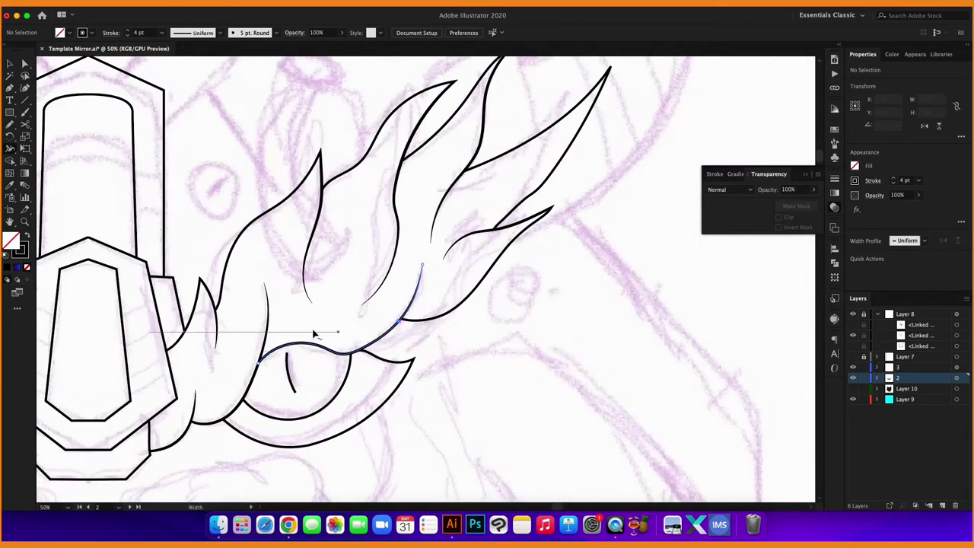
Apply a tapered variable width profile to the pupil stroke in the eye.
key("v")
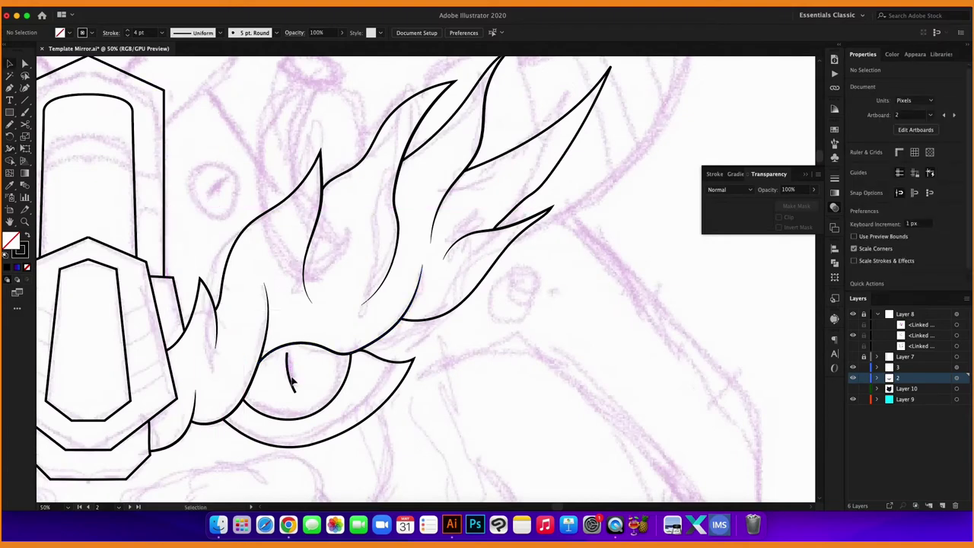
left_click(289, 374)
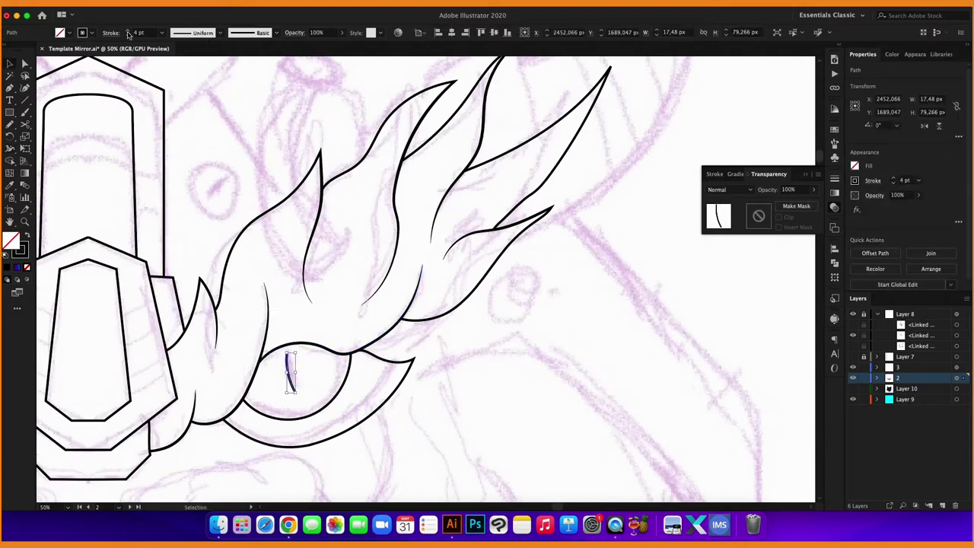
left_click(220, 33)
left_click(212, 66)
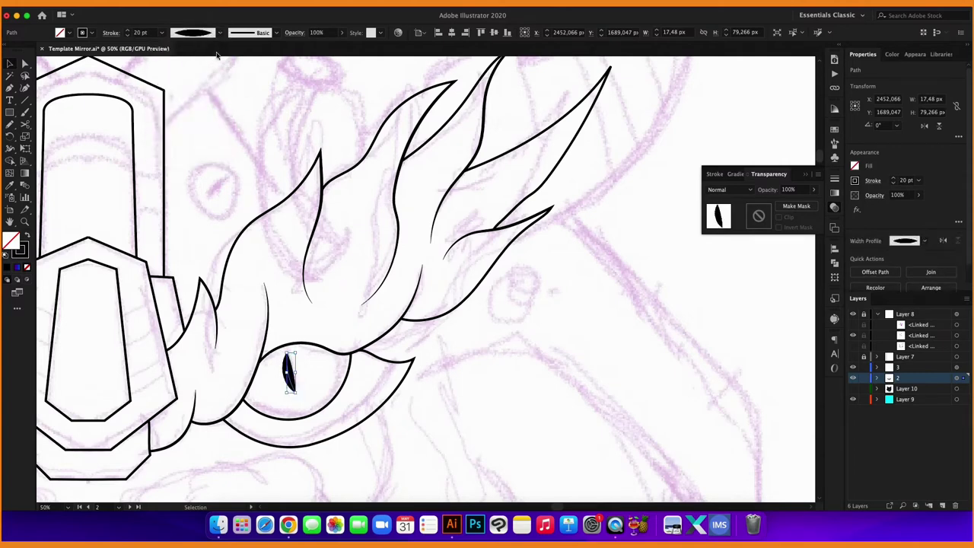
left_click(215, 155)
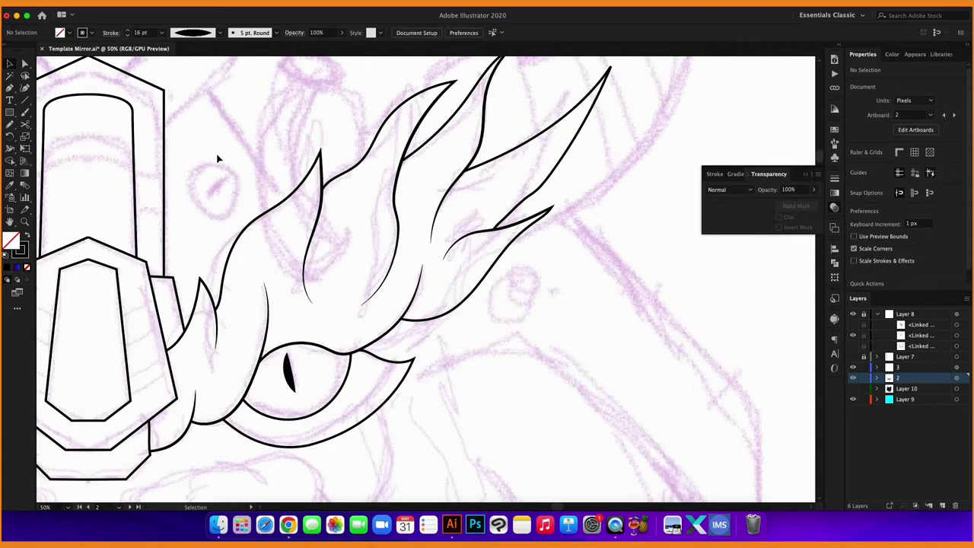
Lower the pupil stroke weight to 11 pt for a slimmer slit.
left_click(290, 377)
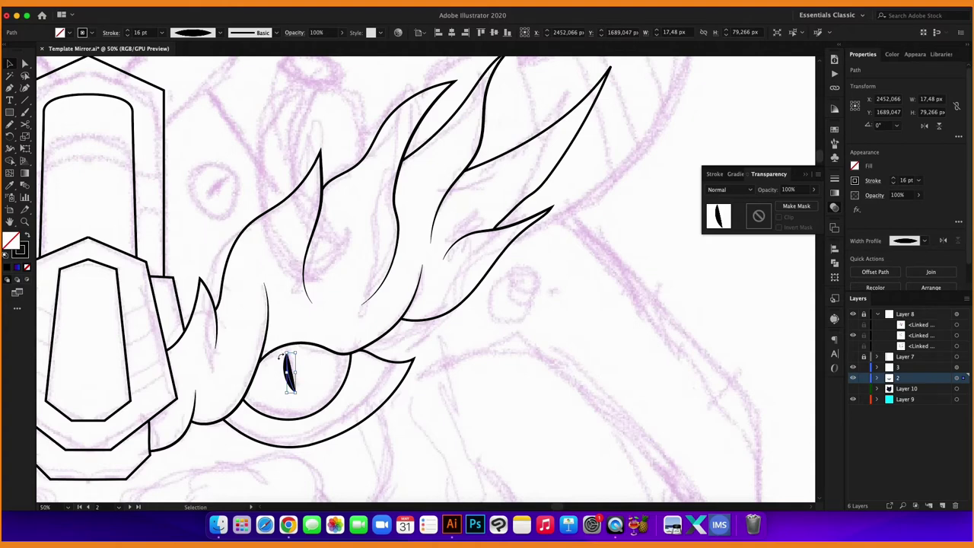
left_click(127, 35)
left_click(127, 35)
left_click(127, 35)
left_click(287, 161)
scroll(285, 158, "down", 3)
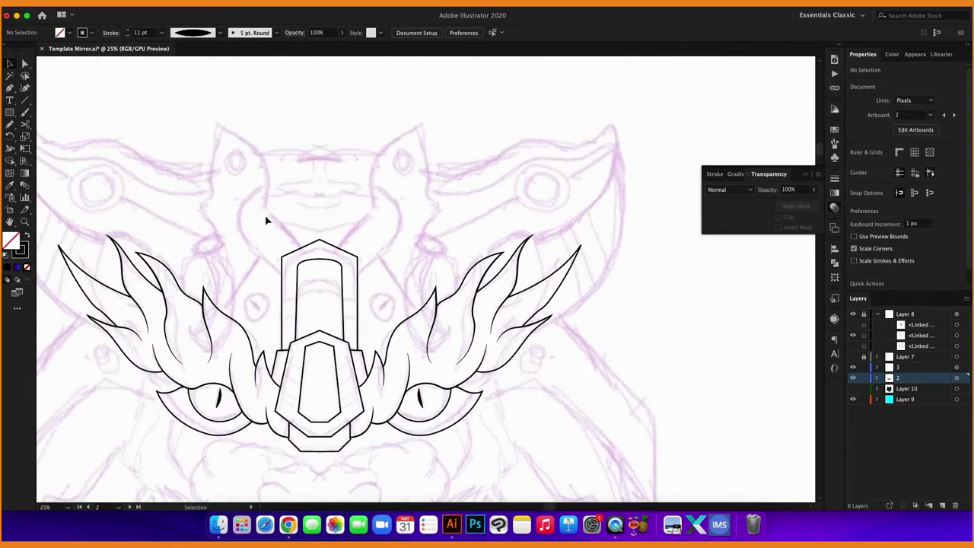
Draw the ear with the Pen from the plate's top edge to its tip, using a 5 pt stroke.
left_click(26, 89)
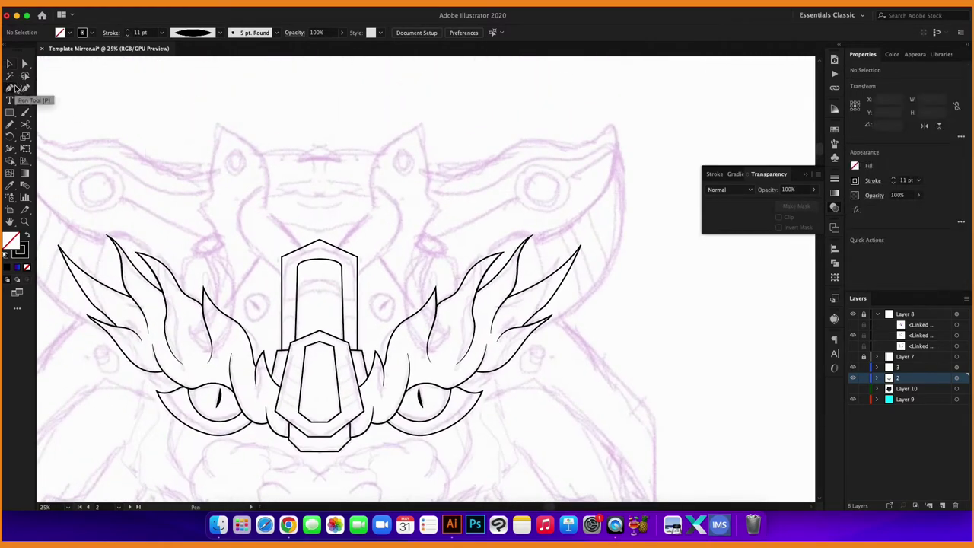
scroll(337, 217, "up", 1)
left_click_drag(398, 173, 342, 137)
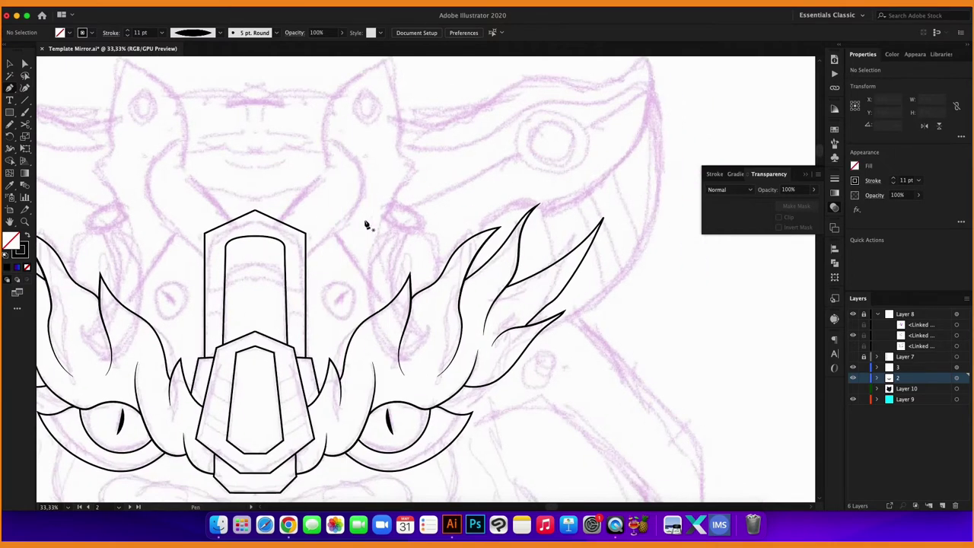
left_click_drag(380, 195, 371, 233)
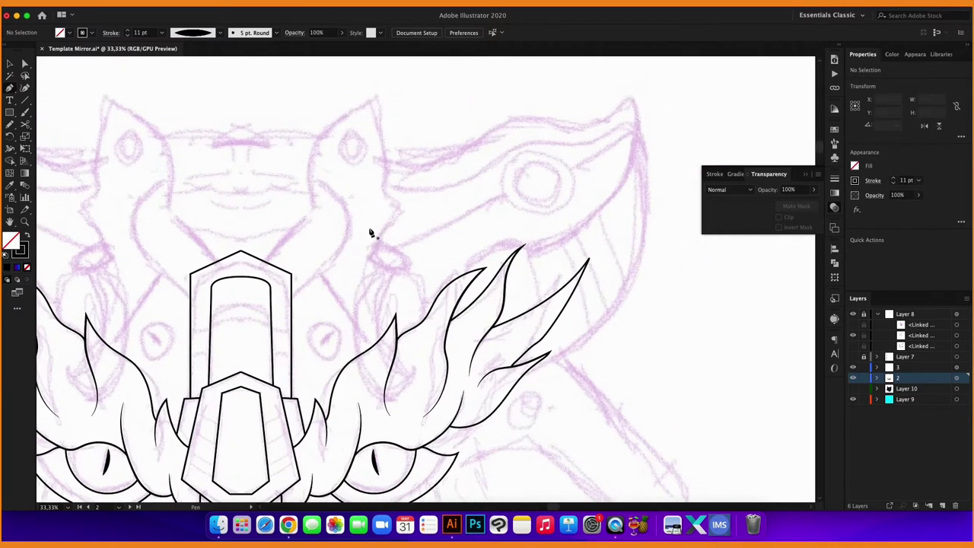
left_click(266, 263)
mouse_move(316, 202)
left_mouse_down()
mouse_move(372, 105)
mouse_move(449, 82)
left_mouse_up()
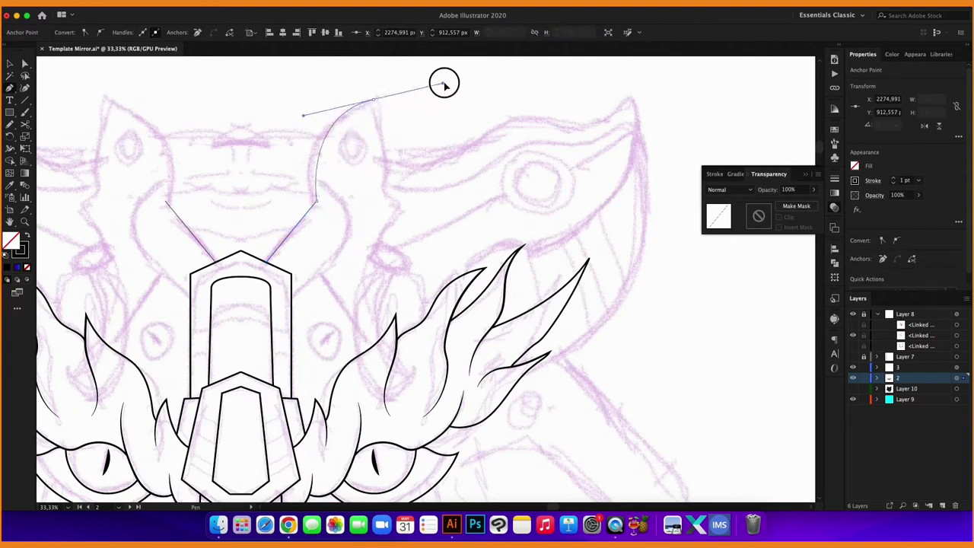
left_click(898, 179)
type("5")
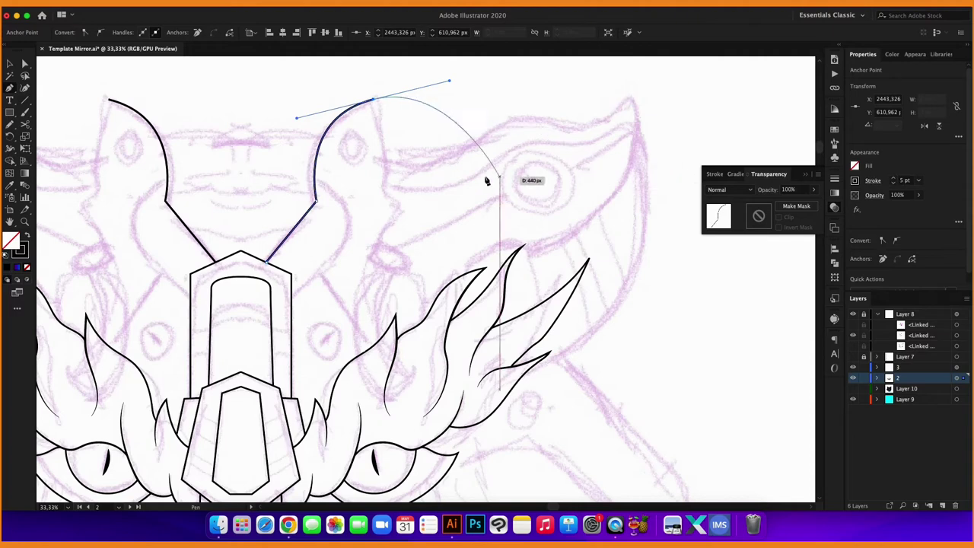
left_click(374, 98)
left_click(395, 177)
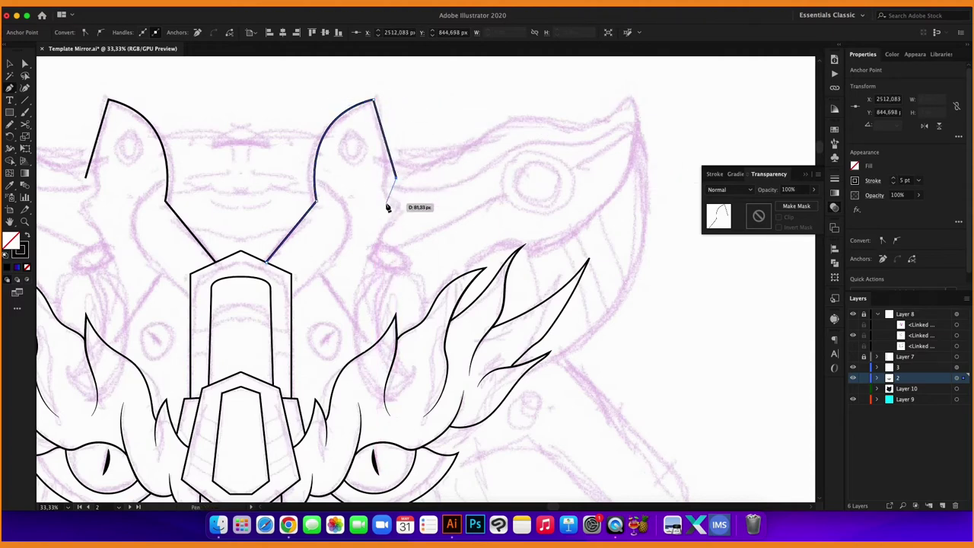
Add a curved anchor forming the notch low on the ear's outer edge.
left_click_drag(386, 204, 402, 220)
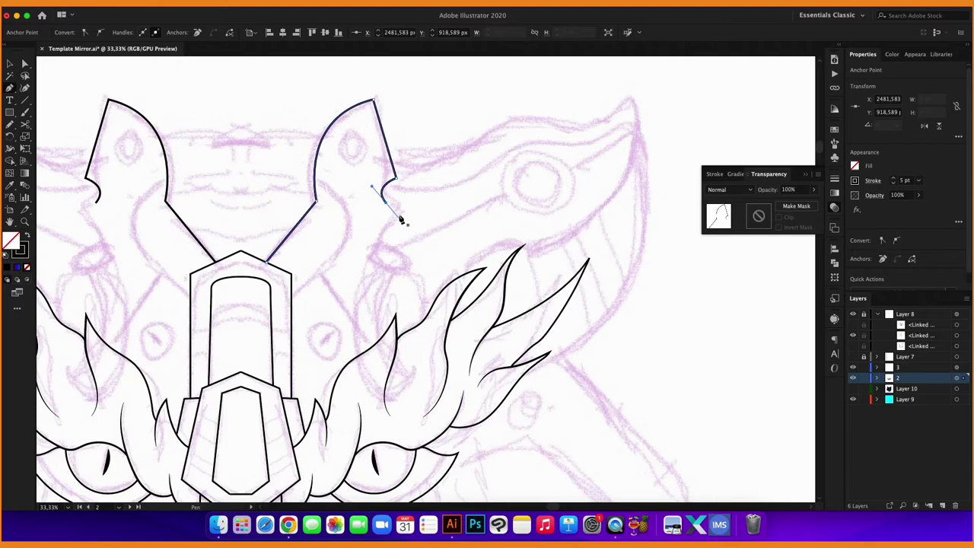
Complete the ear path and zoom in to check its end anchor.
left_click(401, 220, "ctrl")
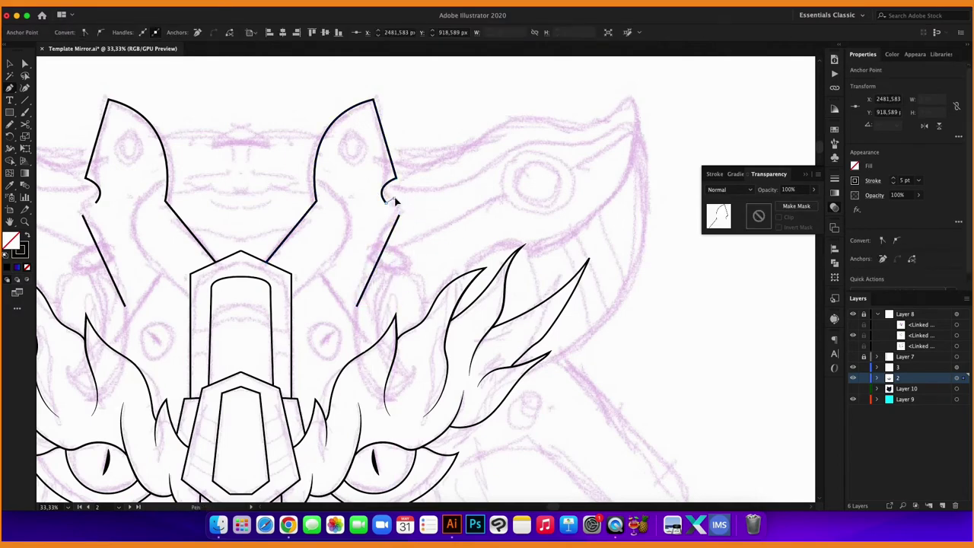
scroll(401, 205, "up", 5)
scroll(400, 185, "down", 5)
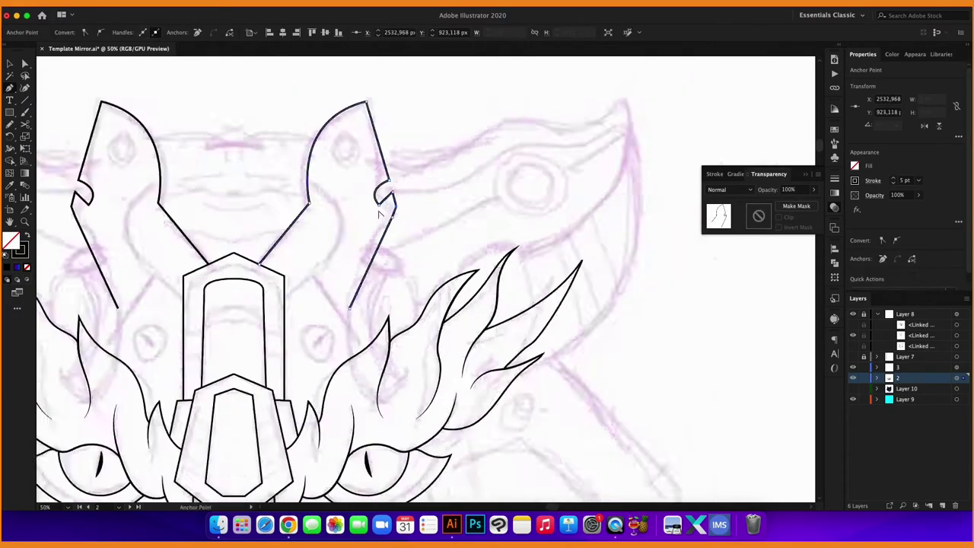
scroll(266, 266, "up", 2)
scroll(348, 267, "up", 3)
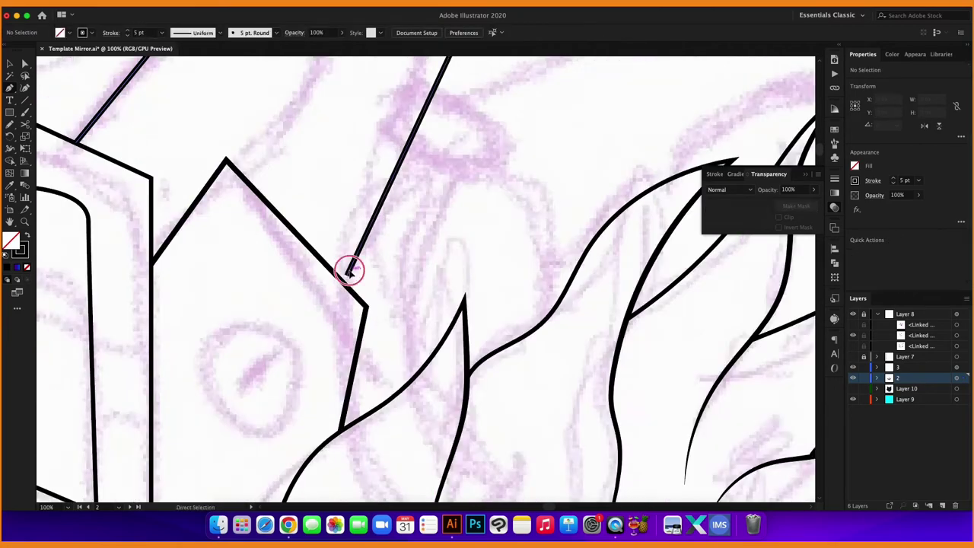
left_click(346, 278)
scroll(350, 209, "down", 5)
scroll(392, 160, "up", 2)
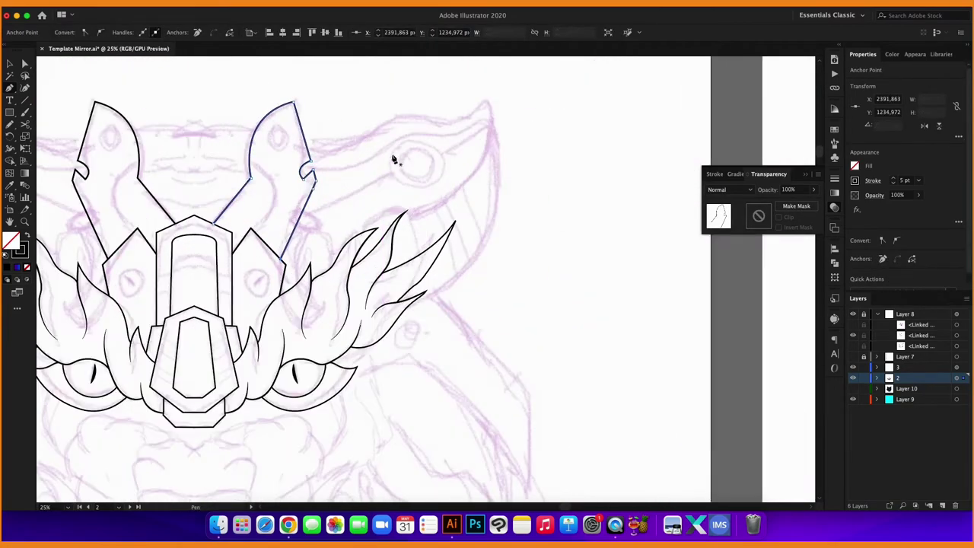
scroll(323, 178, "up", 1)
Curve the last segment up to the cheek tip to finish the cheek outline.
left_click_drag(453, 119, 424, 223)
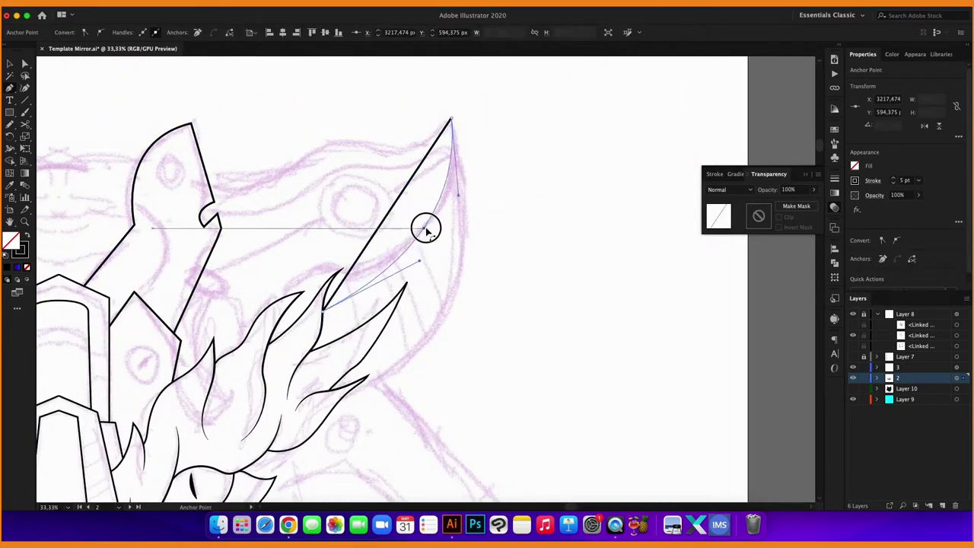
left_click(288, 138, "ctrl")
scroll(452, 122, "up", 2)
key("n")
left_click(514, 212, "ctrl")
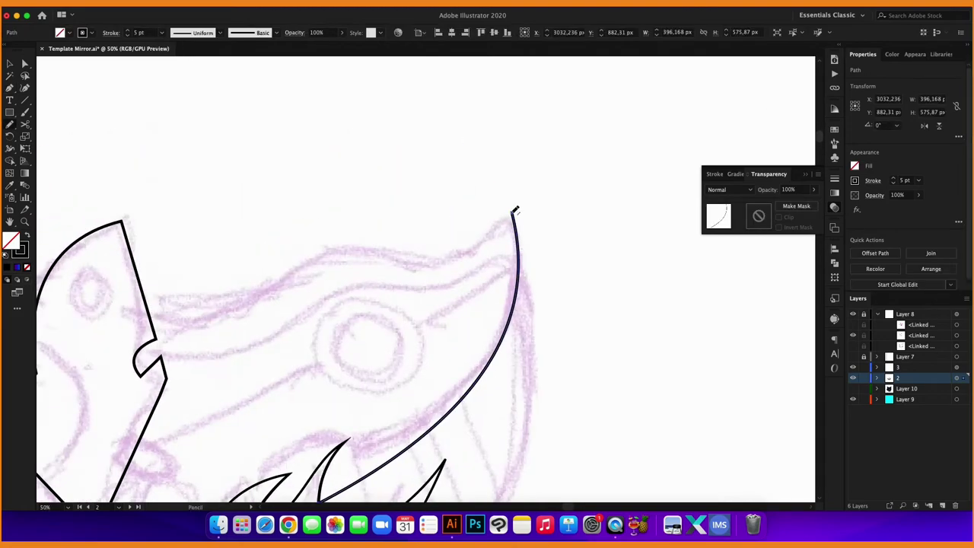
left_click(224, 189, "ctrl")
scroll(224, 189, "down", 2)
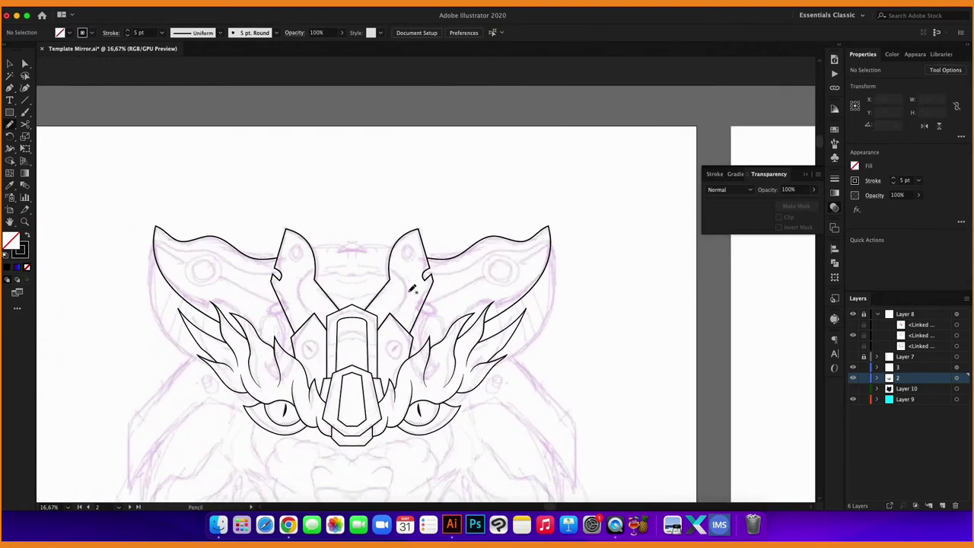
scroll(396, 239, "up", 1)
scroll(332, 177, "down", 1)
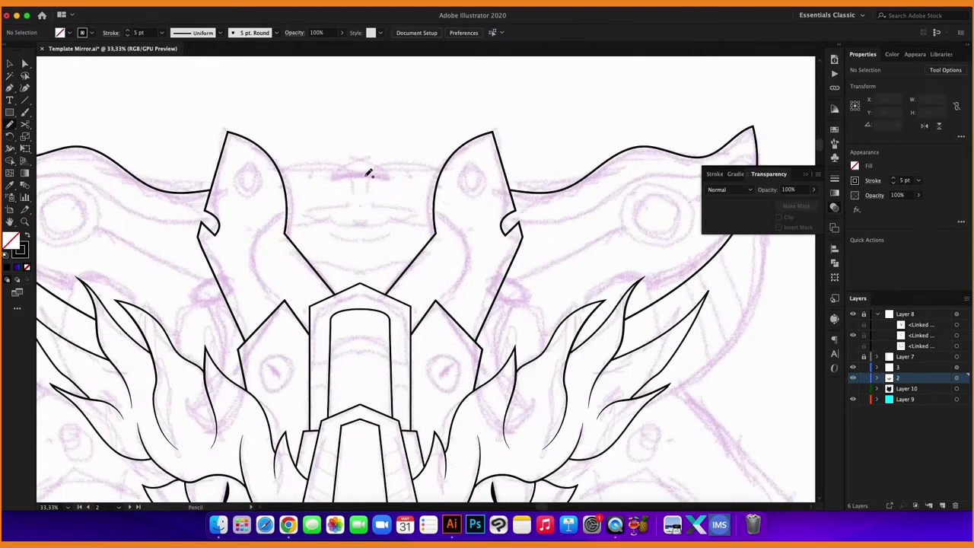
Draw a pointed spike between the top plates with the Pencil and refine its top point.
left_click_drag(364, 177, 418, 222)
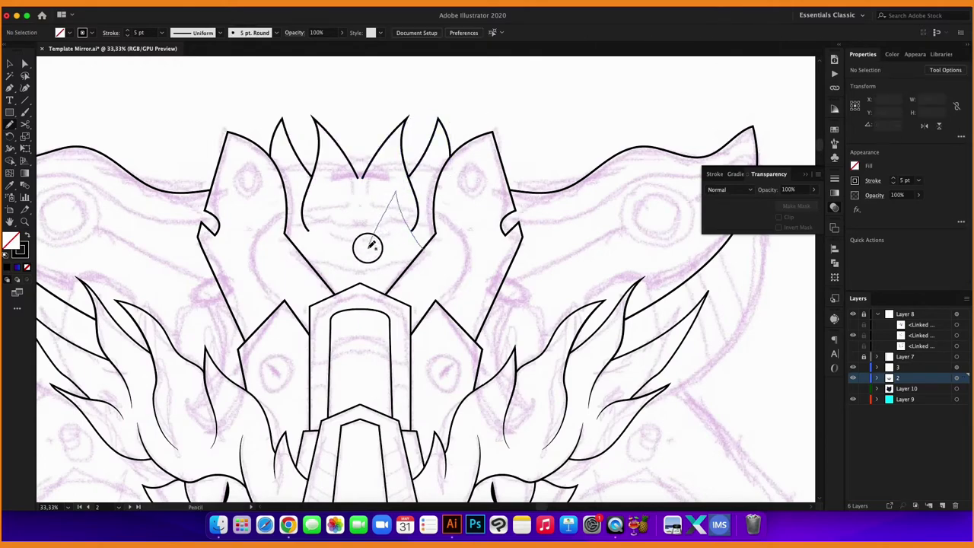
scroll(371, 245, "down", 2)
scroll(369, 229, "up", 3)
key("p")
left_click(403, 213, "ctrl")
left_click(423, 172, "ctrl")
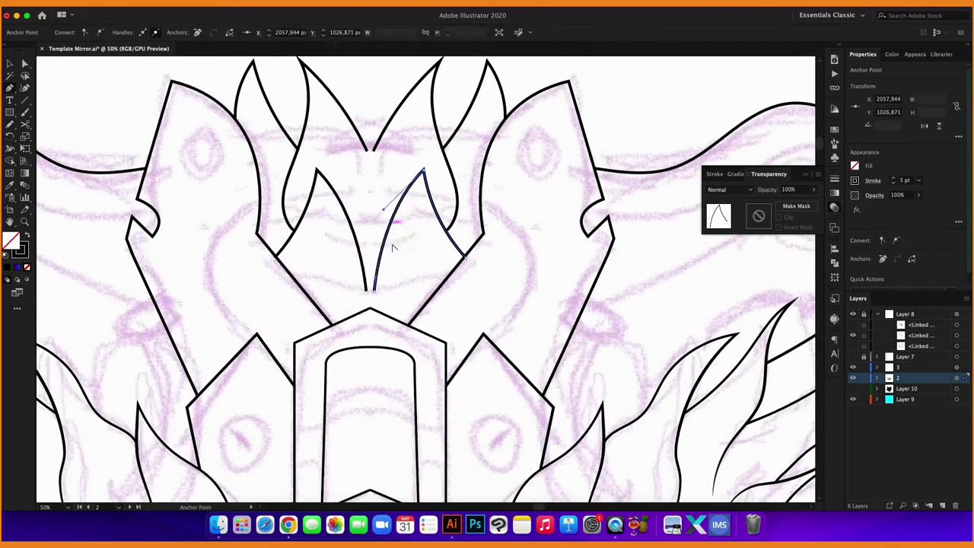
scroll(393, 247, "up", 1)
scroll(373, 305, "down", 1)
left_click(413, 223, "ctrl")
Select and check an anchor on the inner spike.
scroll(413, 223, "up", 2)
scroll(467, 283, "down", 2)
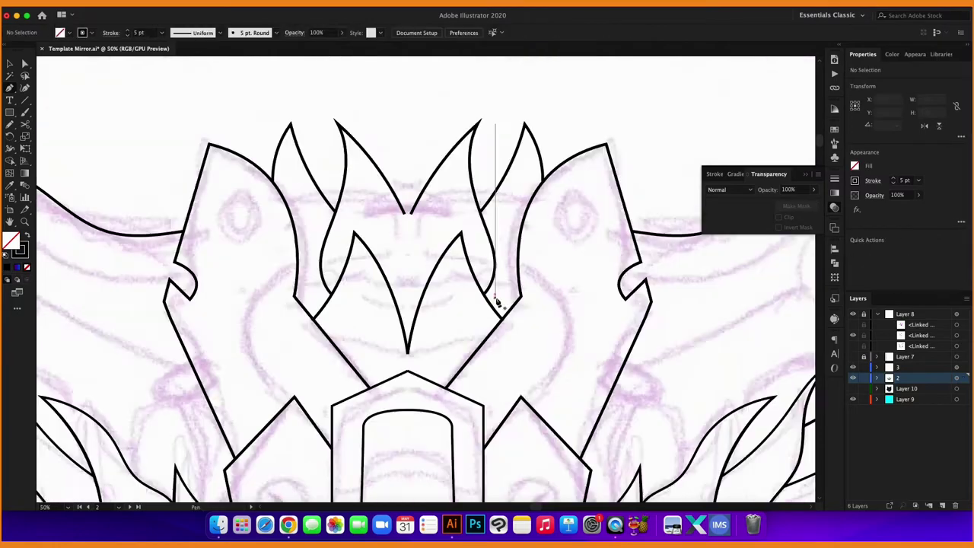
scroll(456, 259, "up", 2)
left_click(446, 170, "ctrl")
scroll(443, 287, "up", 3)
scroll(427, 290, "up", 1)
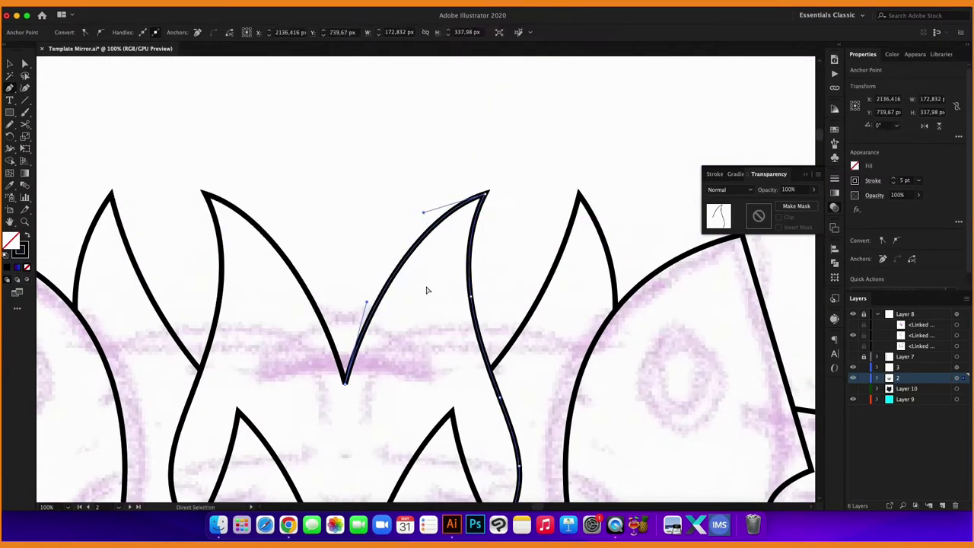
scroll(427, 290, "down", 3)
left_click(427, 290, "ctrl")
scroll(312, 323, "up", 2)
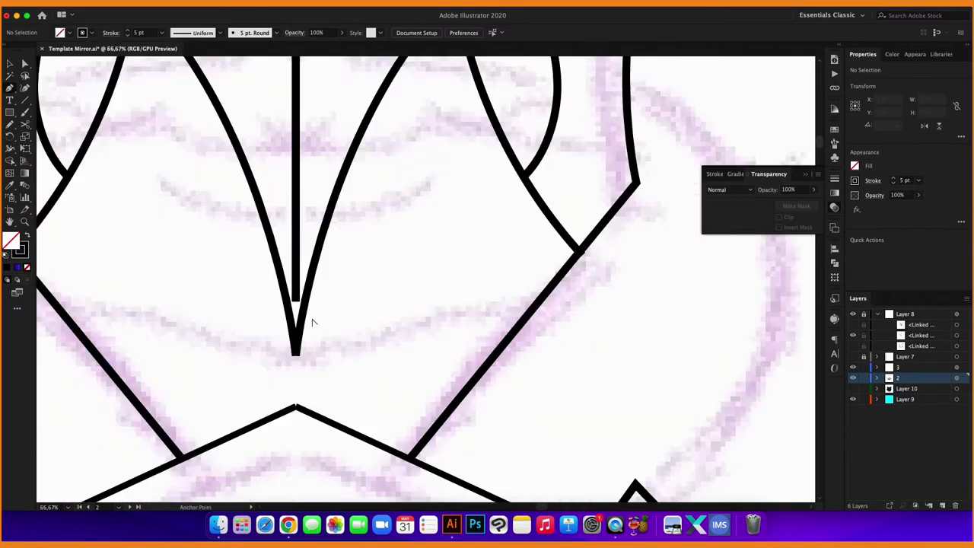
scroll(322, 358, "down", 1)
scroll(352, 282, "up", 5)
Connect the lower apex to the plate edge with a Pen line.
left_click(326, 251, "ctrl")
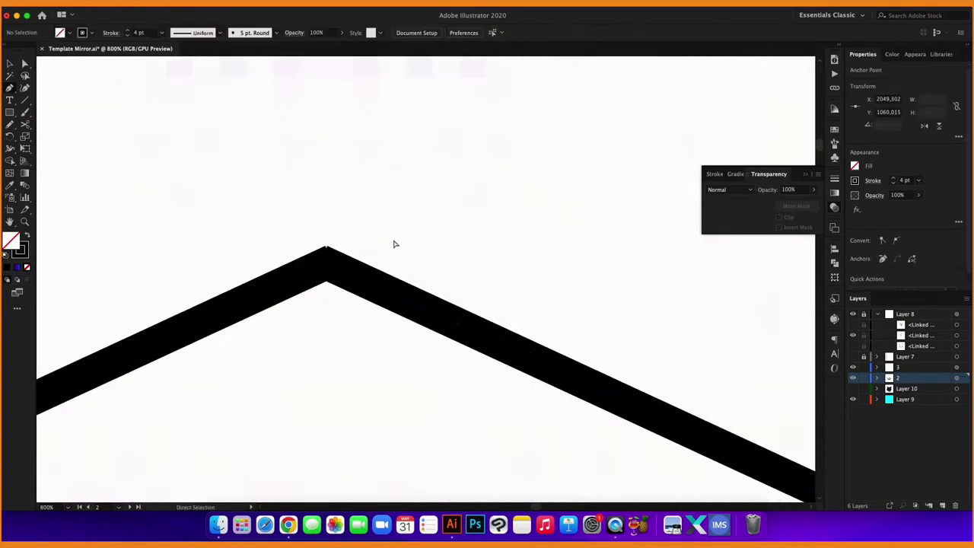
scroll(394, 243, "down", 8)
left_click(319, 362, "ctrl")
left_click(378, 358)
left_click(302, 364)
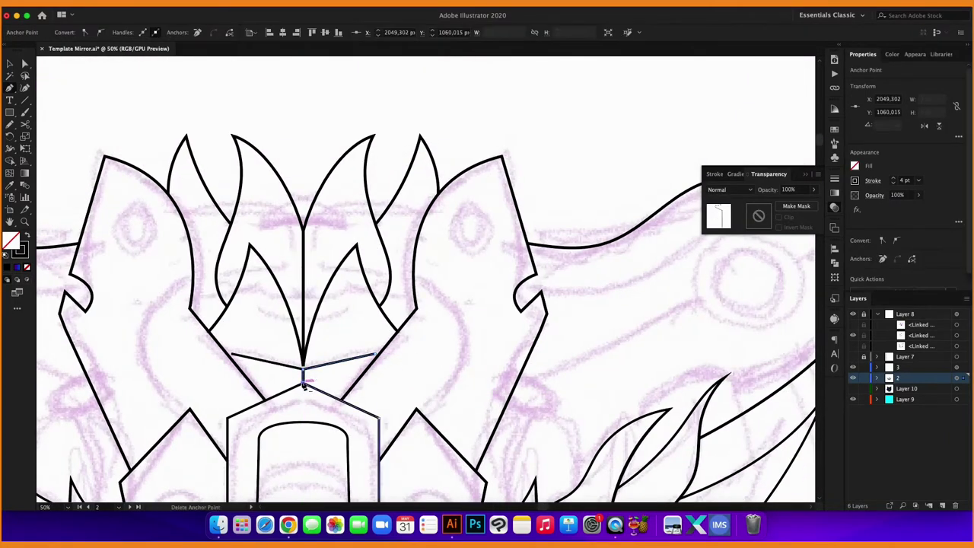
scroll(342, 358, "up", 2)
left_click(460, 325, "ctrl")
Draw a circle on the cheek plate with the Ellipse tool.
left_click(489, 279, "ctrl")
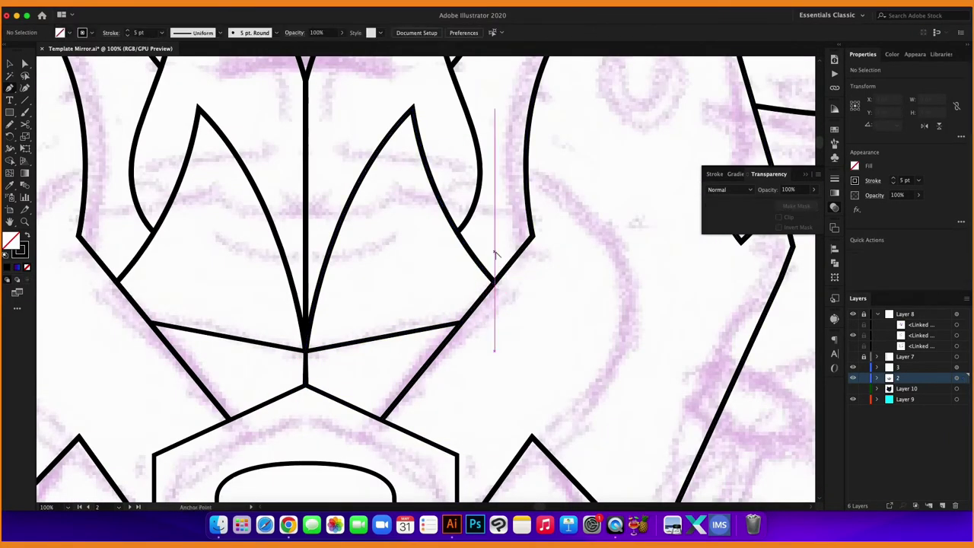
scroll(456, 266, "down", 3)
scroll(414, 261, "up", 1)
left_click_drag(9, 112, 55, 136)
mouse_move(384, 125)
left_mouse_down()
mouse_move(421, 173)
mouse_move(381, 169)
mouse_move(405, 245)
left_mouse_up()
scroll(426, 274, "right", 5)
Scale a copy of the cheek circle outward to form an outer ring around it.
left_click(11, 67)
left_click_drag(366, 206, 335, 209)
left_click_drag(406, 167, 391, 157)
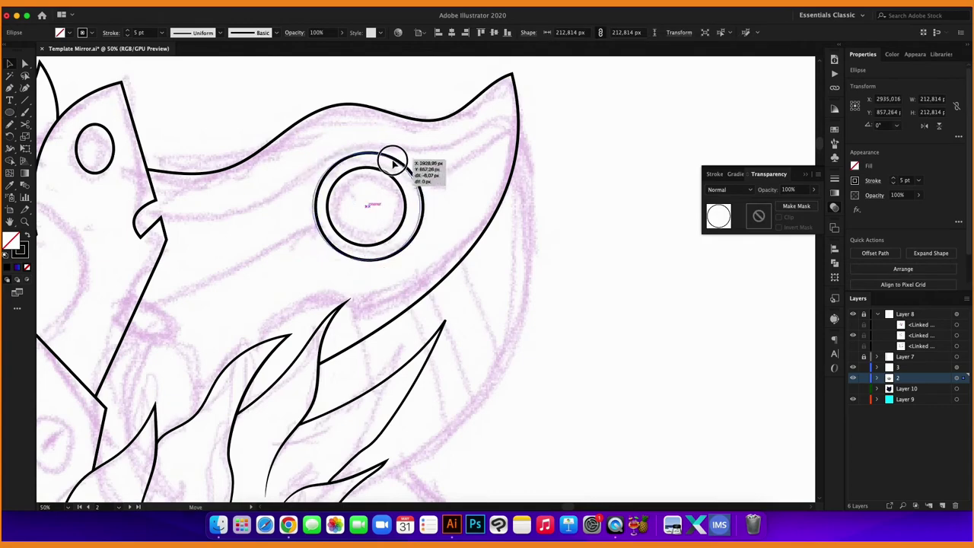
key("ctrl+shift+a")
key("ctrl+minus")
key("ctrl+equal")
Redraw the freehand line along the cheek plate join.
key("n")
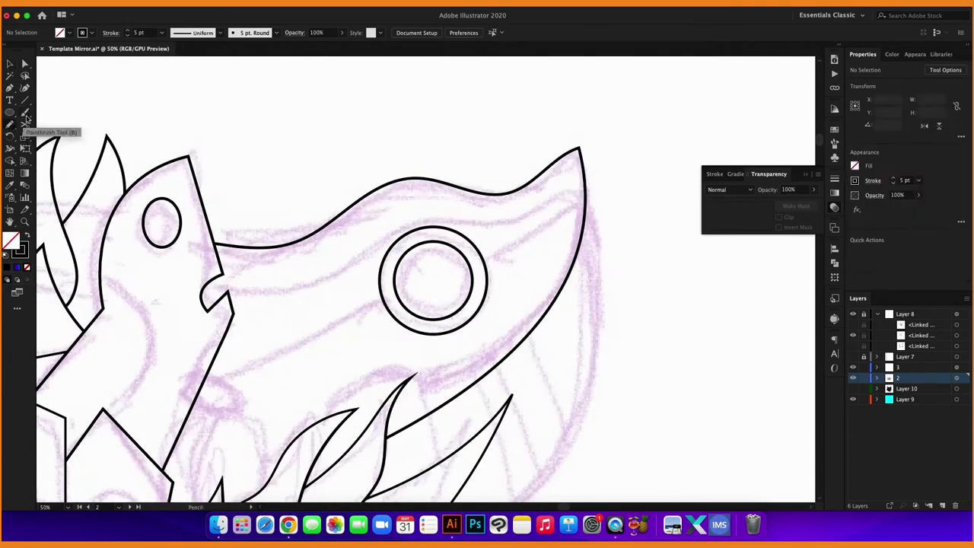
key("ctrl+equal")
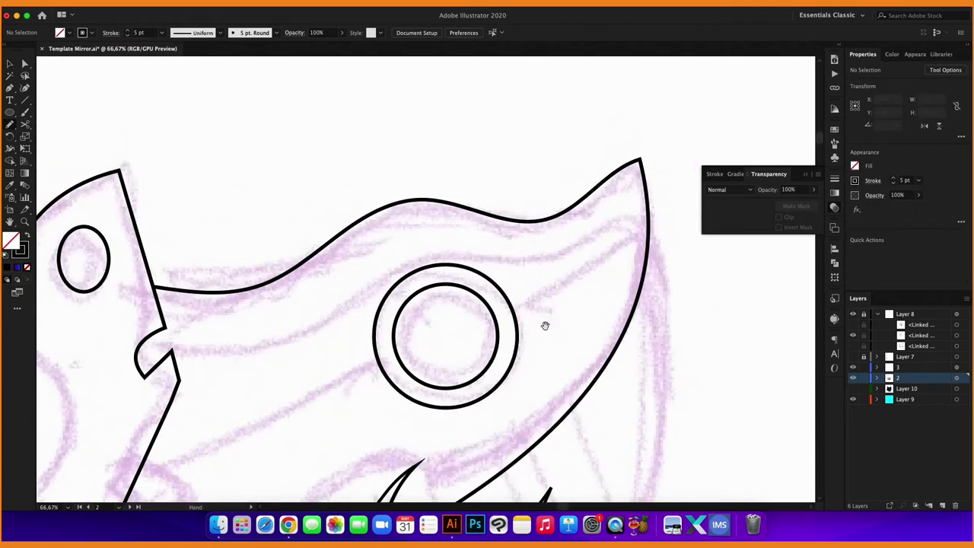
left_click_drag(326, 294, 191, 348)
key("ctrl+equal")
key("ctrl+equal")
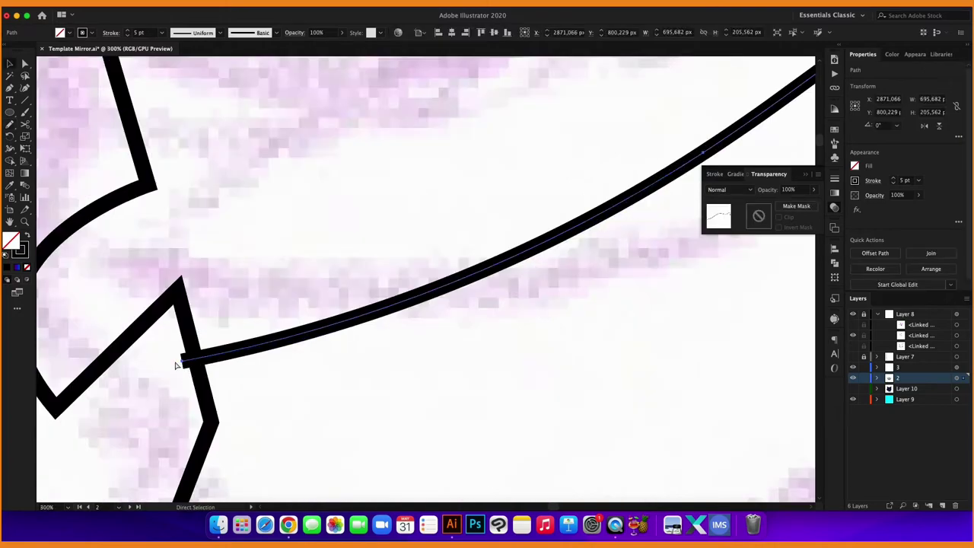
key("ctrl+minus")
key("ctrl+minus")
key("ctrl+minus")
key("v")
Draw a thin ellipse for the pipe top and start the pipe side line at its tip.
key("ctrl+minus")
key("ctrl+equal")
key("ctrl+equal")
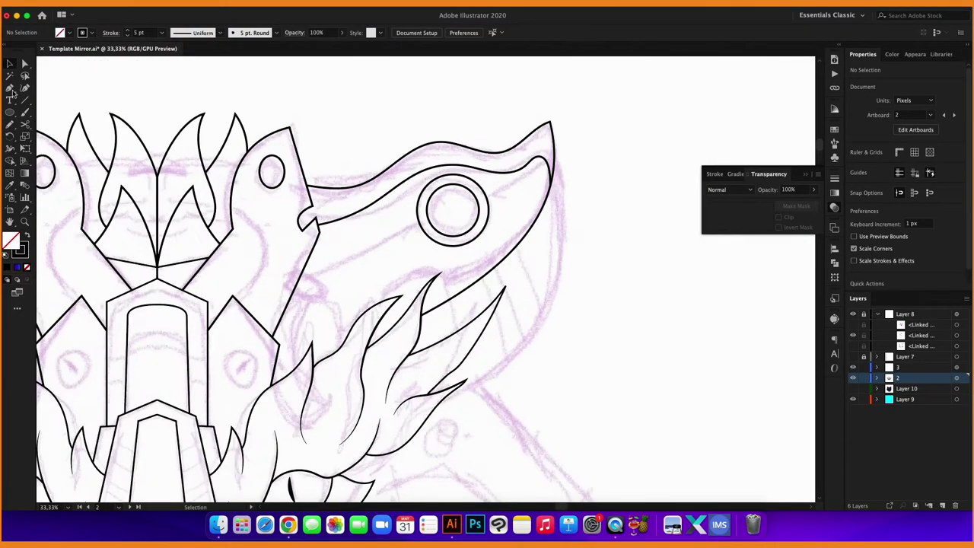
key("l")
left_click_drag(313, 264, 373, 272)
key("ctrl+equal")
key("ctrl+equal")
key("ctrl+shift+a")
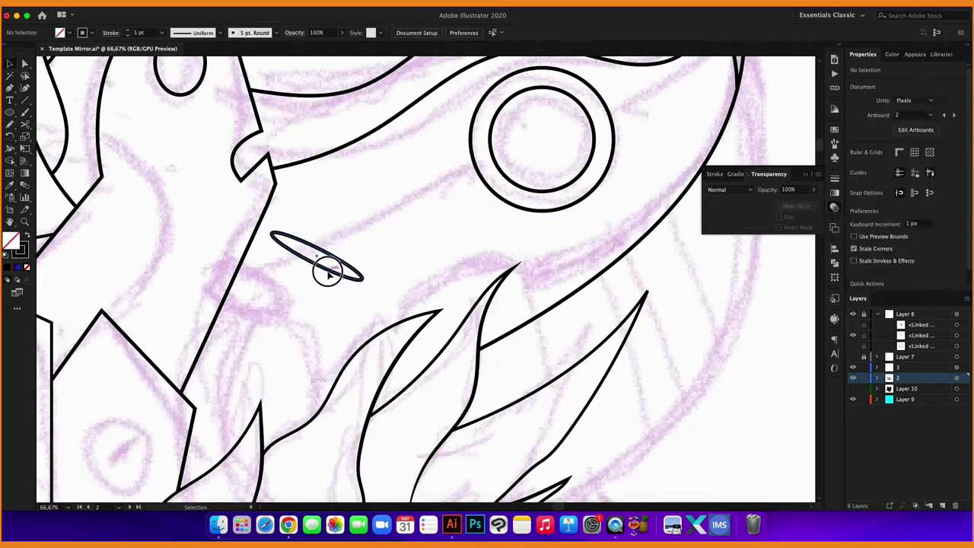
key("p")
left_click(351, 276)
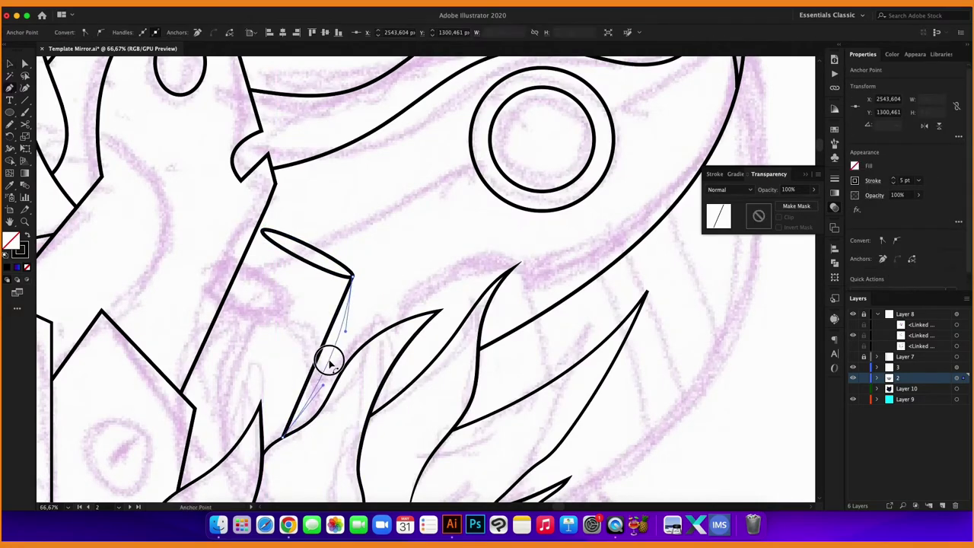
scroll(352, 307, "down", 3)
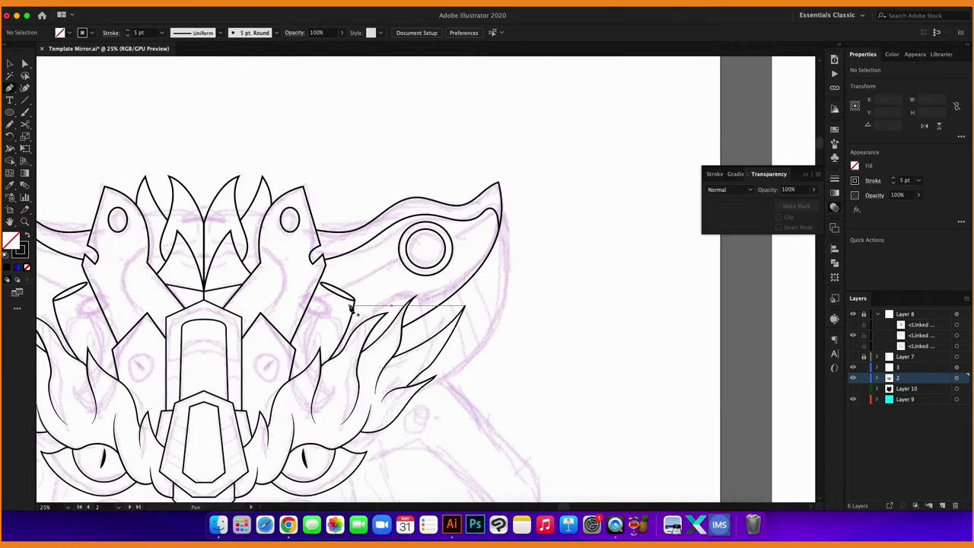
Stretch and tilt the pipe-top ellipse to fit the pipe.
key("v")
scroll(320, 319, "up", 5)
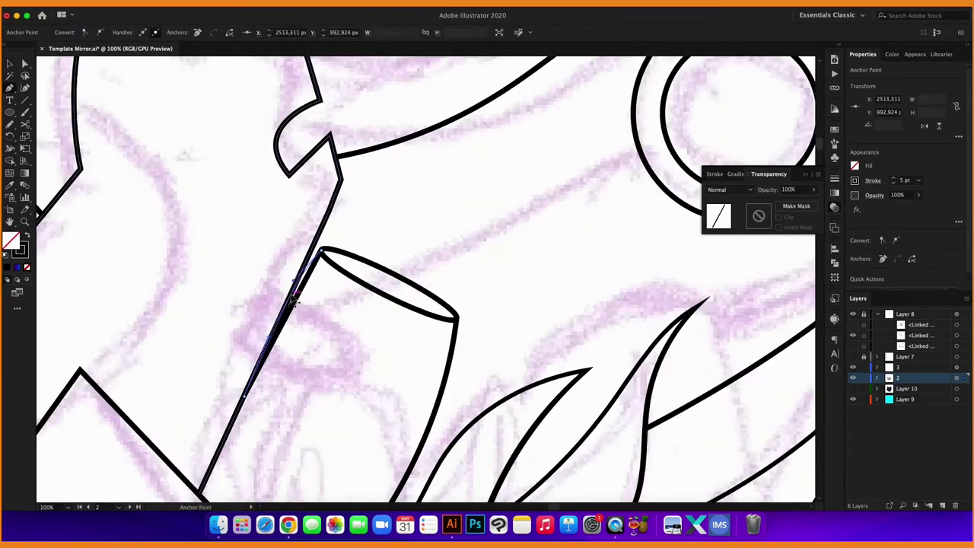
scroll(327, 319, "down", 4)
scroll(346, 323, "up", 2)
left_click(350, 308)
left_click_drag(409, 328, 428, 349)
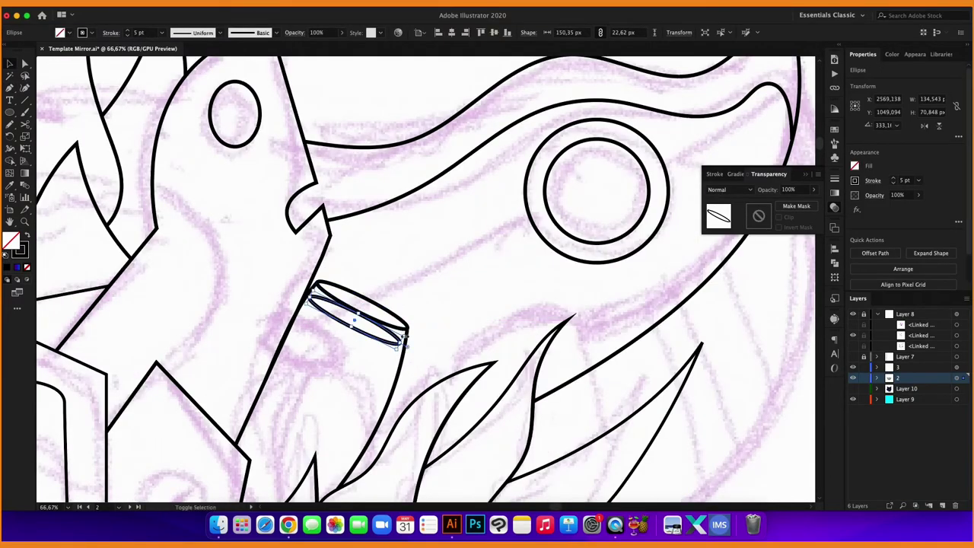
scroll(402, 357, "up", 2)
left_click(471, 313)
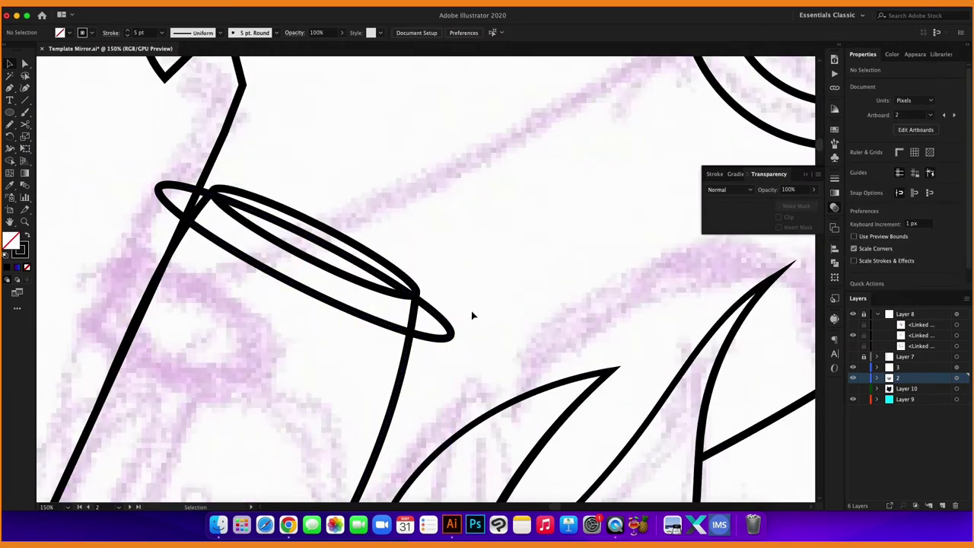
Cut the ellipse with Scissors where it meets the pipe, delete the extra piece, and add a rim line.
left_click(26, 126)
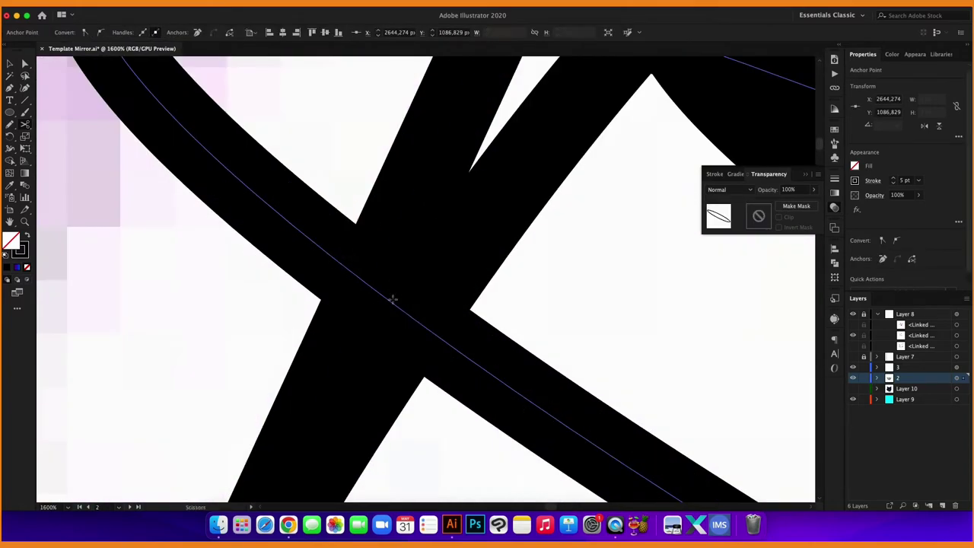
left_click(408, 320)
key("Delete")
key("v")
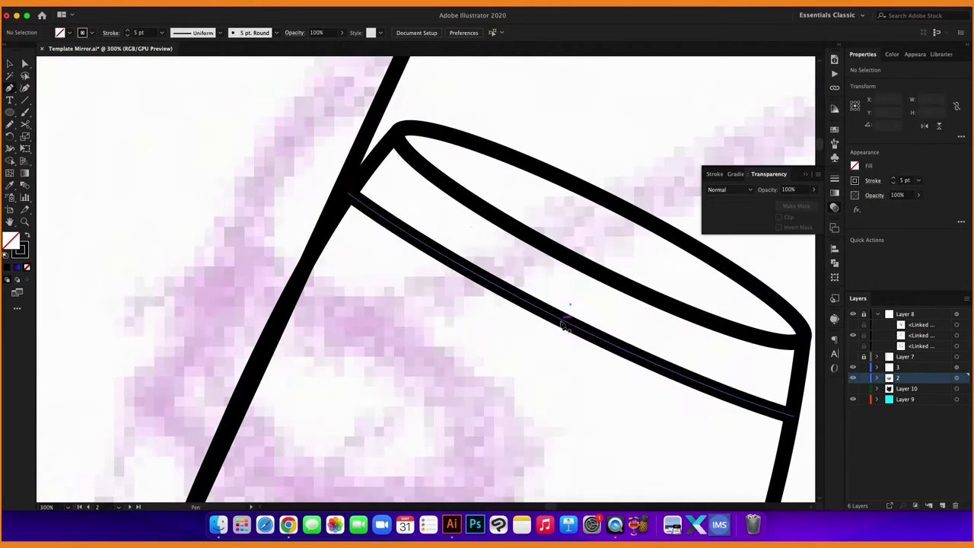
left_click(557, 321)
key("ctrl+shift+a")
scroll(554, 330, "down", 3)
Move the right-hand ring onto the side plate and reshape it into a slight oval.
scroll(500, 287, "down", 2)
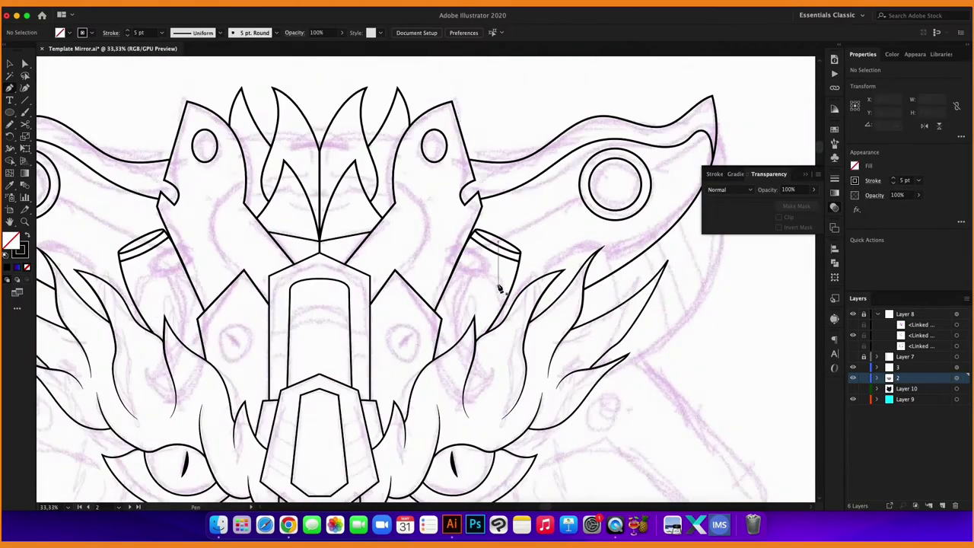
scroll(450, 150, "up", 1)
scroll(450, 150, "down", 2)
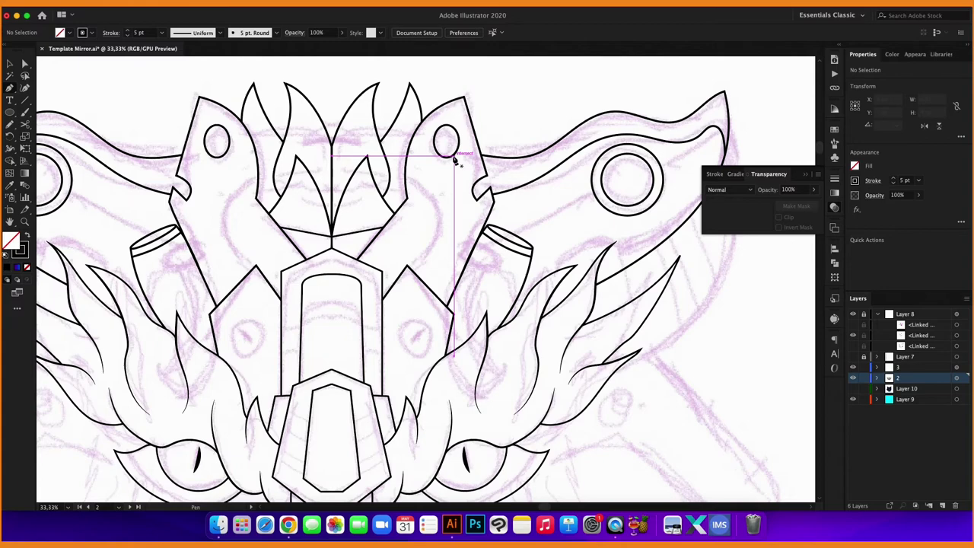
scroll(452, 218, "up", 2)
scroll(551, 246, "down", 2)
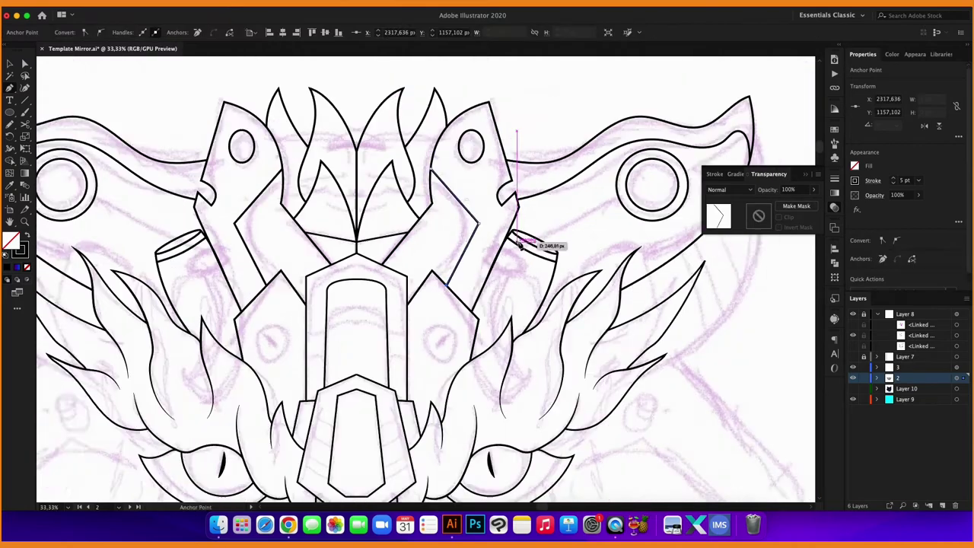
left_click(600, 180)
left_click_drag(601, 179, 382, 333)
scroll(382, 333, "up", 2)
left_click_drag(380, 282, 380, 297)
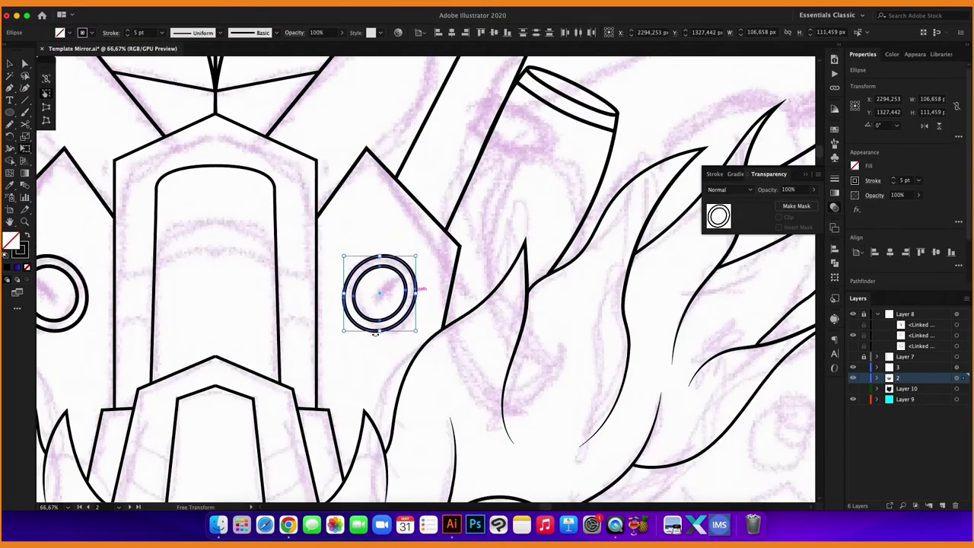
left_click_drag(380, 335, 363, 339)
scroll(359, 312, "up", 1)
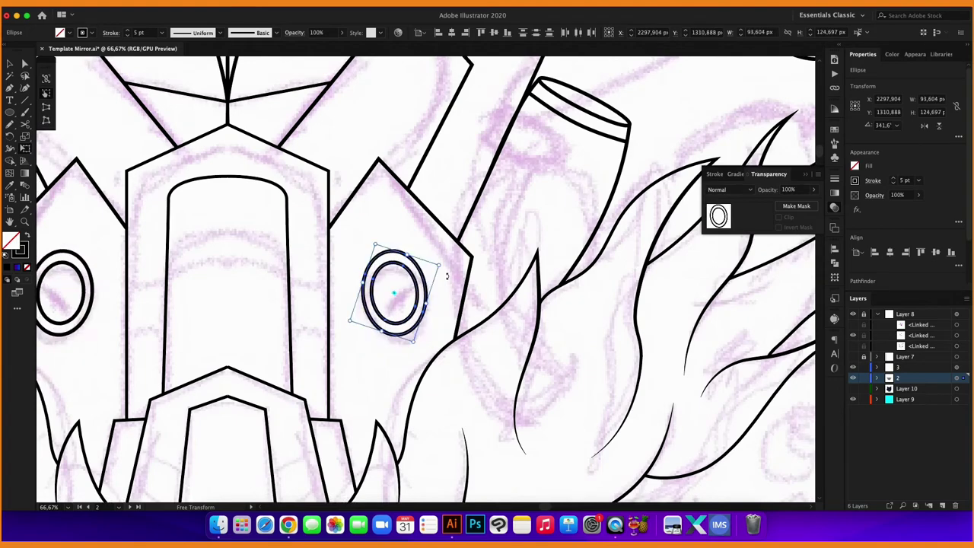
left_click(365, 235)
Draw two slanted connector lines beside the centre pillar.
scroll(365, 236, "down", 2)
scroll(335, 241, "up", 2)
scroll(334, 240, "down", 1)
scroll(335, 240, "up", 2)
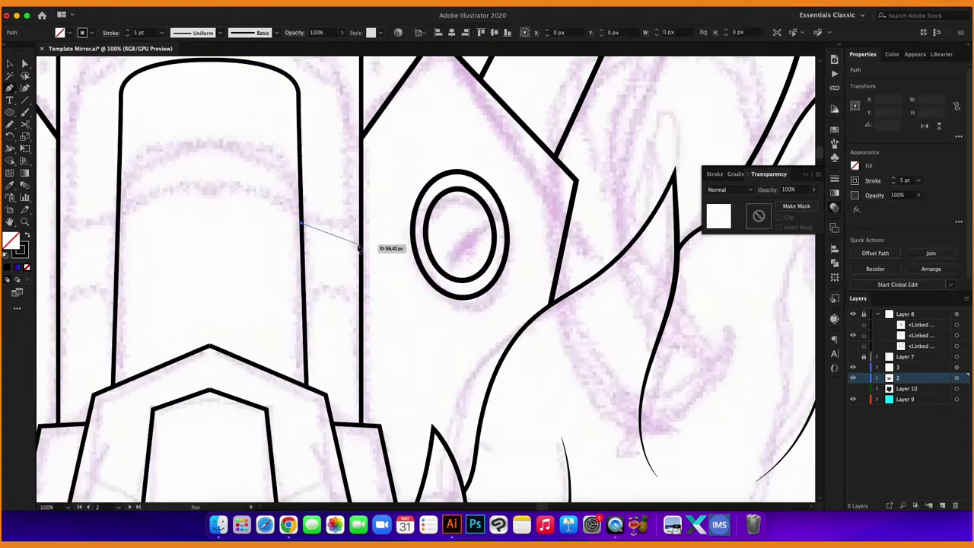
left_click_drag(302, 223, 360, 244)
left_click_drag(302, 289, 360, 308)
scroll(340, 350, "up", 5)
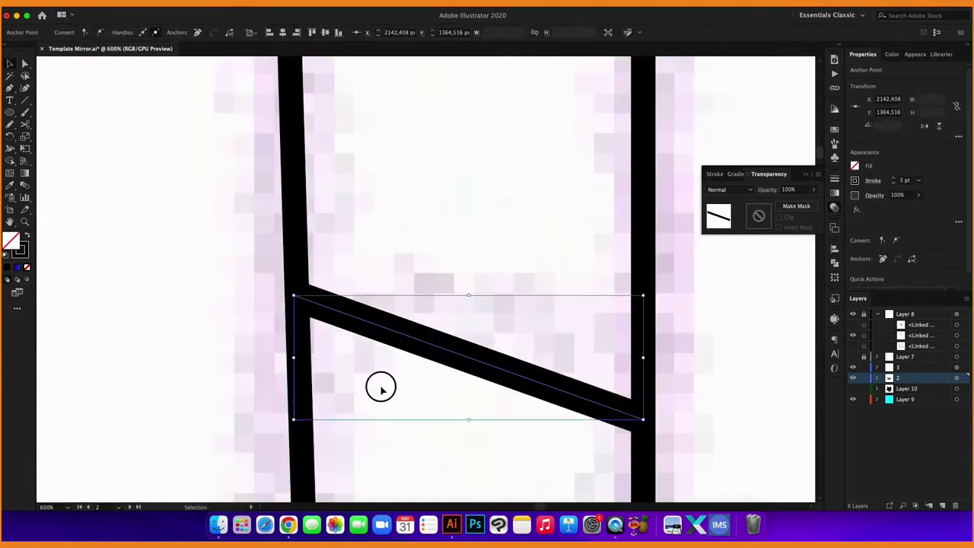
scroll(381, 387, "down", 5)
Draw a Pen curve across the central pillar.
key("p")
left_click(306, 270)
left_click(366, 280)
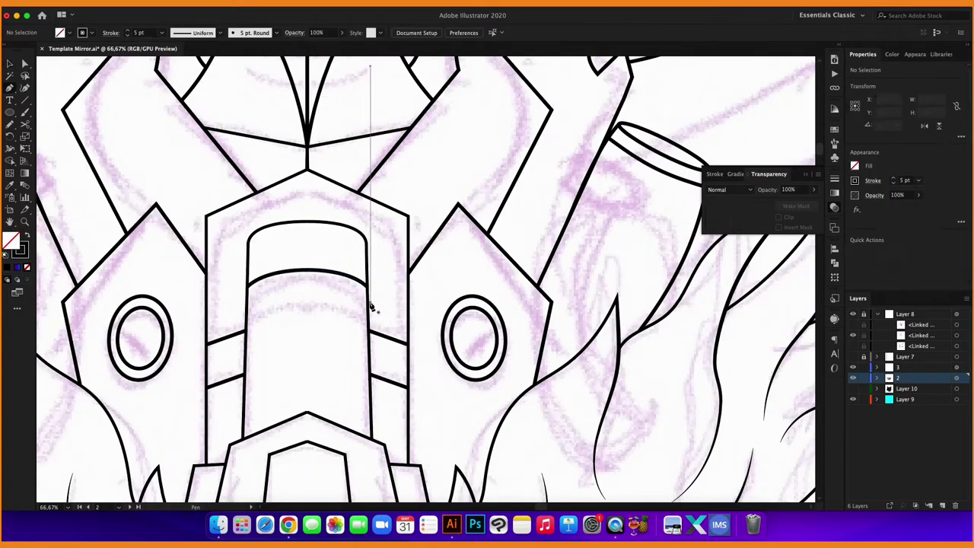
key("v")
scroll(323, 272, "down", 2)
scroll(472, 319, "up", 3)
scroll(470, 320, "up", 3)
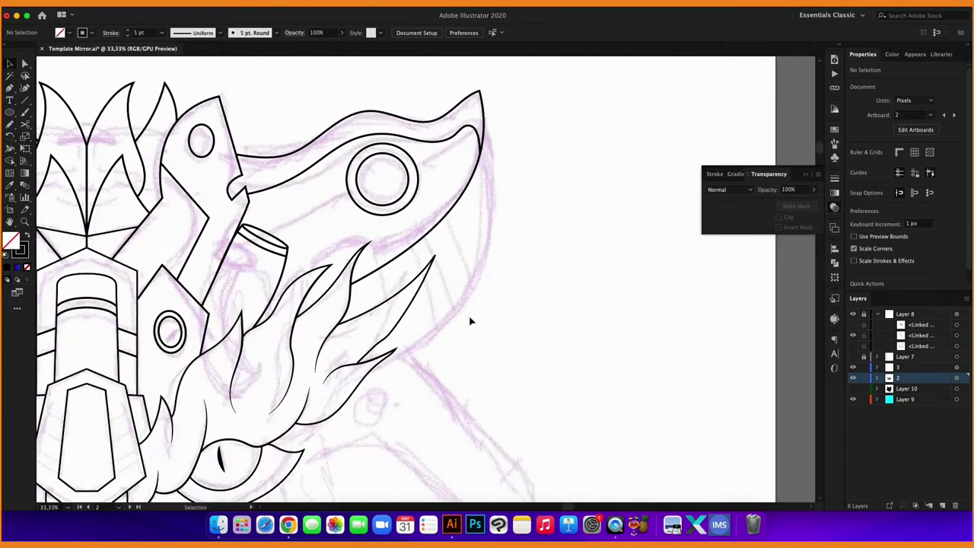
Draw the outer line of the right ear from the ear tip downward.
key("p")
left_click(478, 92)
left_click(372, 377)
key("v")
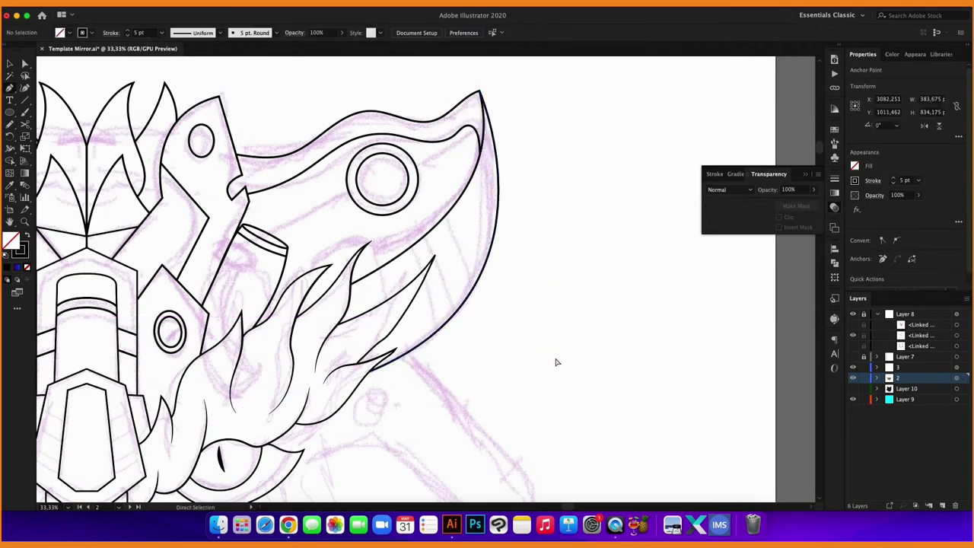
scroll(555, 358, "up", 10)
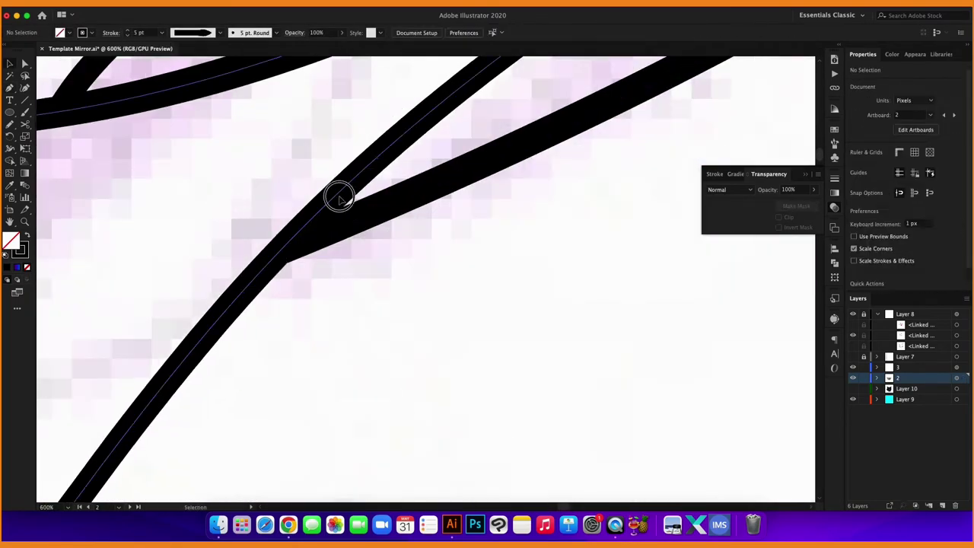
scroll(206, 211, "down", 5)
scroll(492, 270, "down", 5)
scroll(403, 289, "up", 3)
Draw the right half of the nose outline and its mirrored lower curve.
scroll(312, 289, "up", 1)
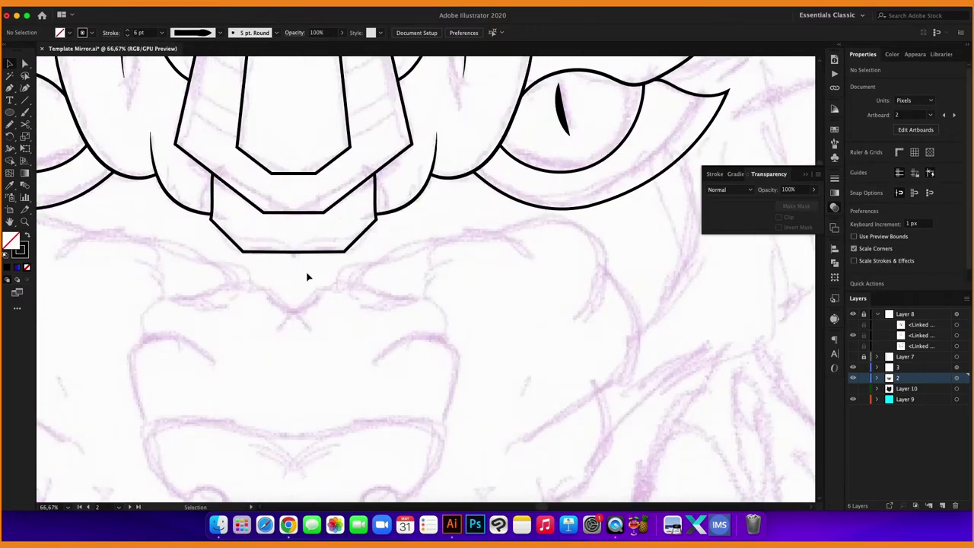
scroll(307, 277, "down", 3)
scroll(319, 190, "up", 3)
key("p")
left_click(329, 135)
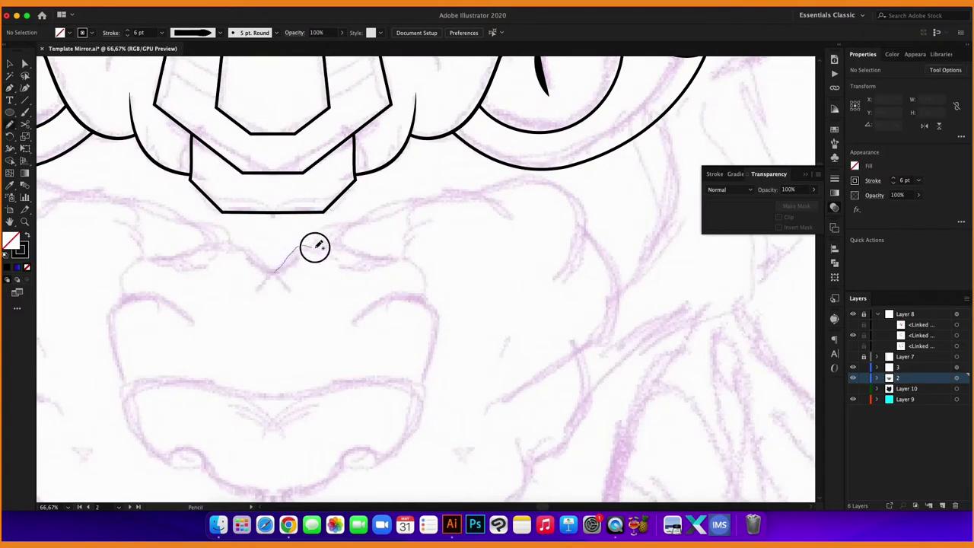
mouse_move(316, 247)
left_mouse_down()
mouse_move(423, 298)
mouse_move(425, 392)
left_mouse_up()
left_click(470, 320, "super")
scroll(467, 366, "down", 3)
left_click_drag(287, 318, 356, 302)
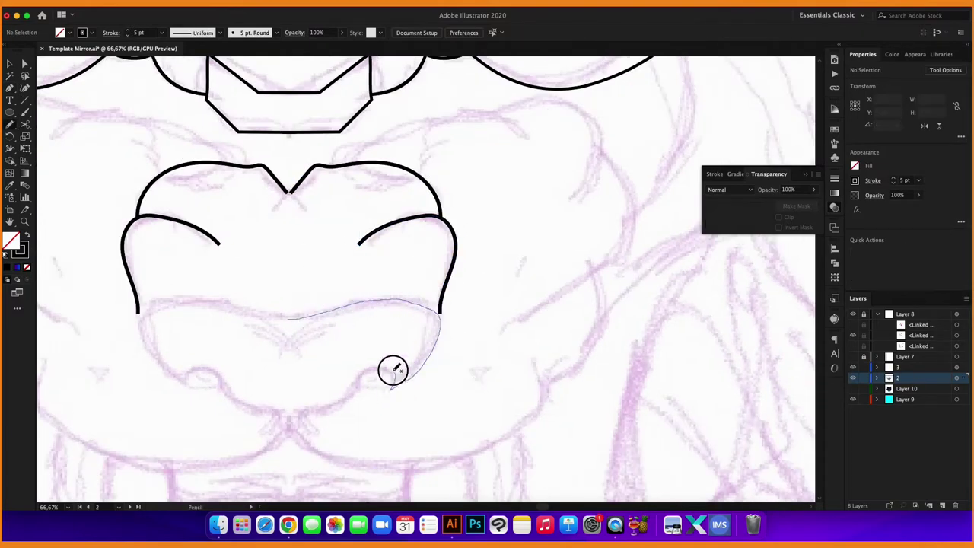
left_click_drag(393, 370, 293, 420)
Draw the upper cheek curve, a down-left cheek line and the chin curve.
left_click_drag(539, 343, 407, 389)
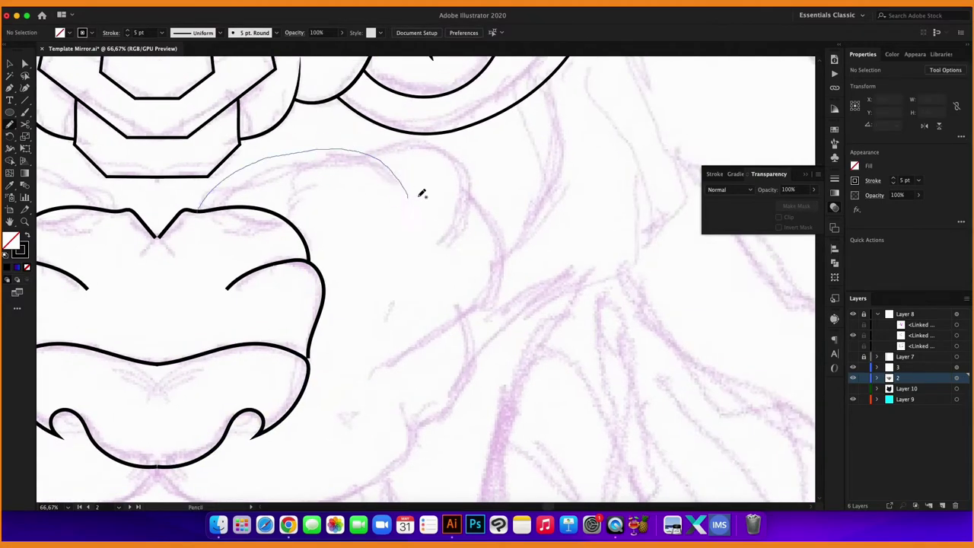
mouse_move(392, 142)
left_mouse_down()
mouse_move(479, 243)
mouse_move(354, 383)
left_mouse_up()
left_click_drag(477, 437, 535, 327)
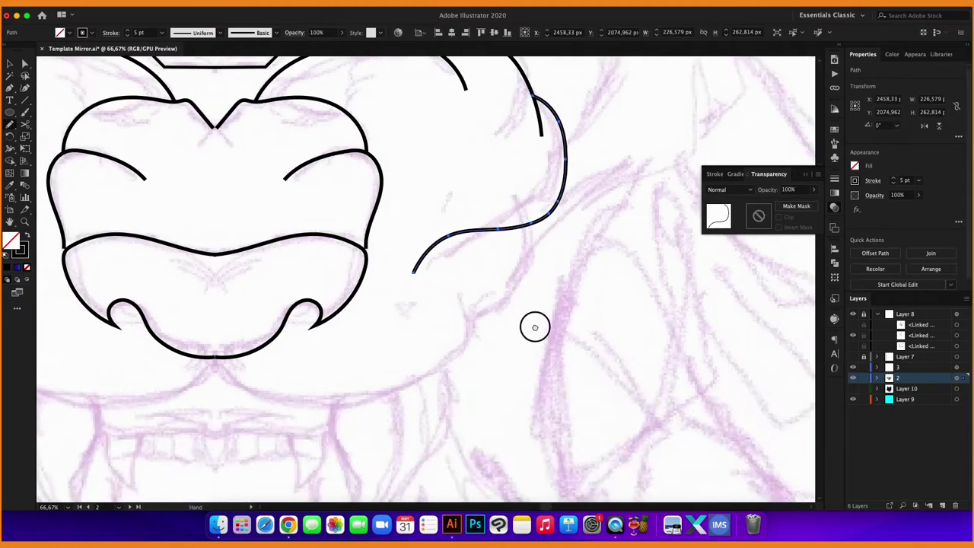
mouse_move(560, 217)
left_mouse_down()
mouse_move(518, 319)
mouse_move(469, 338)
left_mouse_up()
left_click_drag(507, 389, 540, 348)
left_click_drag(425, 356, 502, 327)
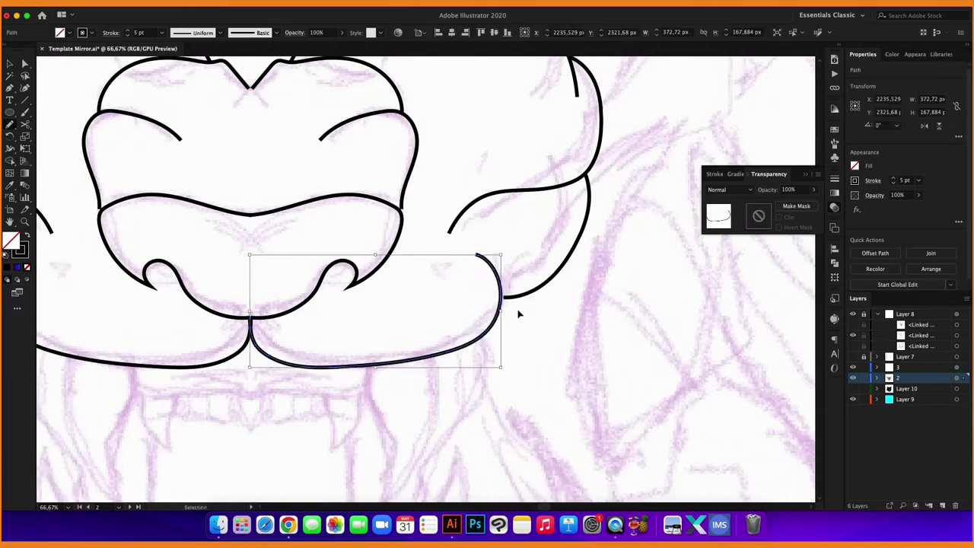
key("ctrl+z")
left_click_drag(254, 345, 243, 349)
scroll(266, 311, "up", 5)
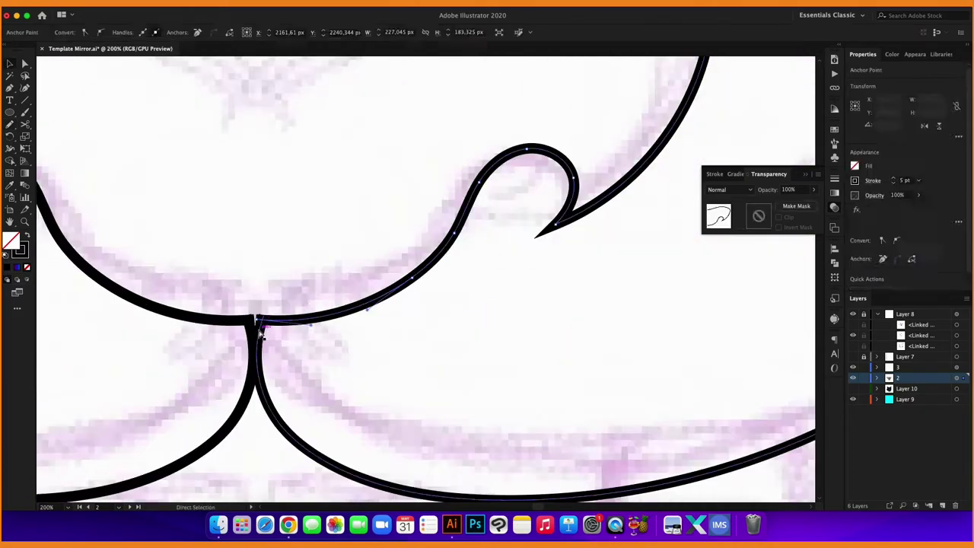
Align the chin curve's junction point with Direct Selection and taper the new curved stroke.
key("a")
left_click(235, 368)
left_click(254, 315)
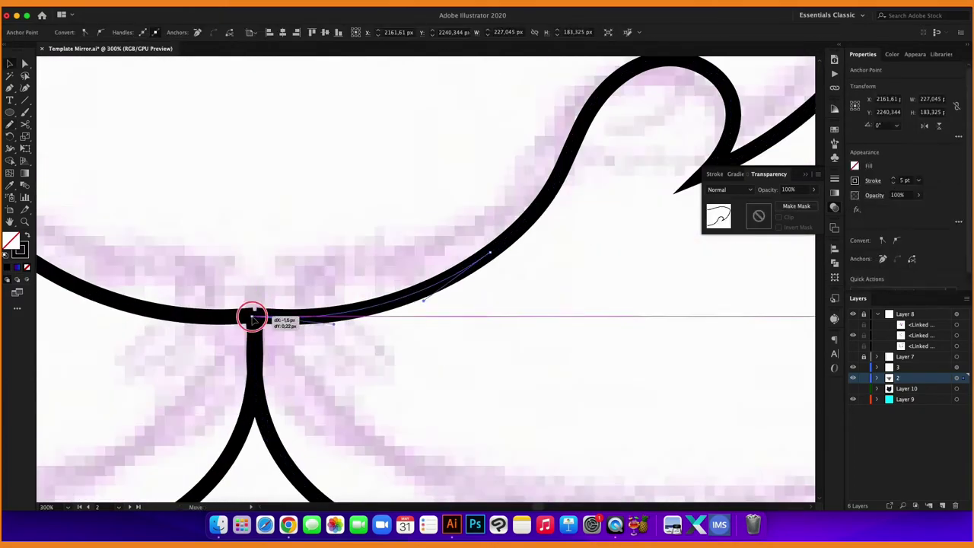
scroll(254, 320, "down", 10)
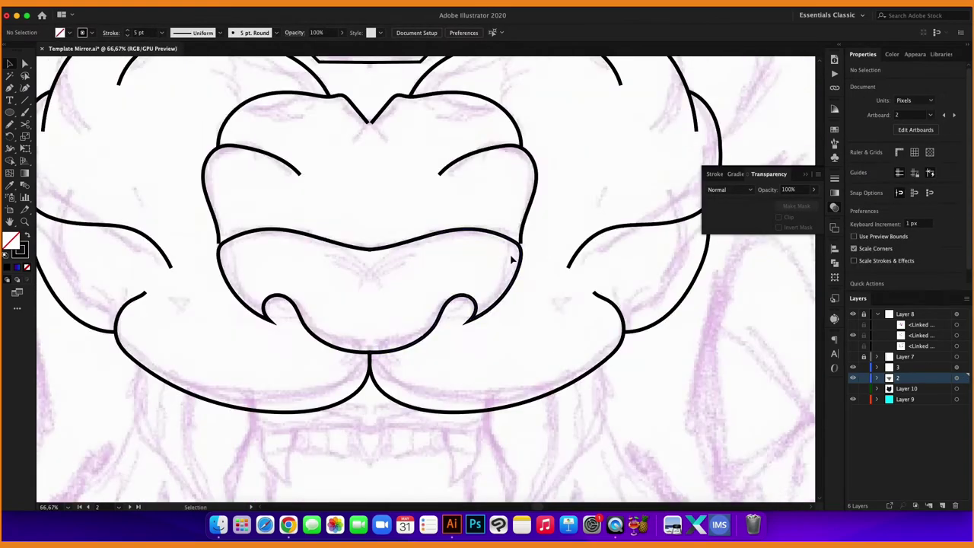
key("v")
scroll(441, 212, "up", 3)
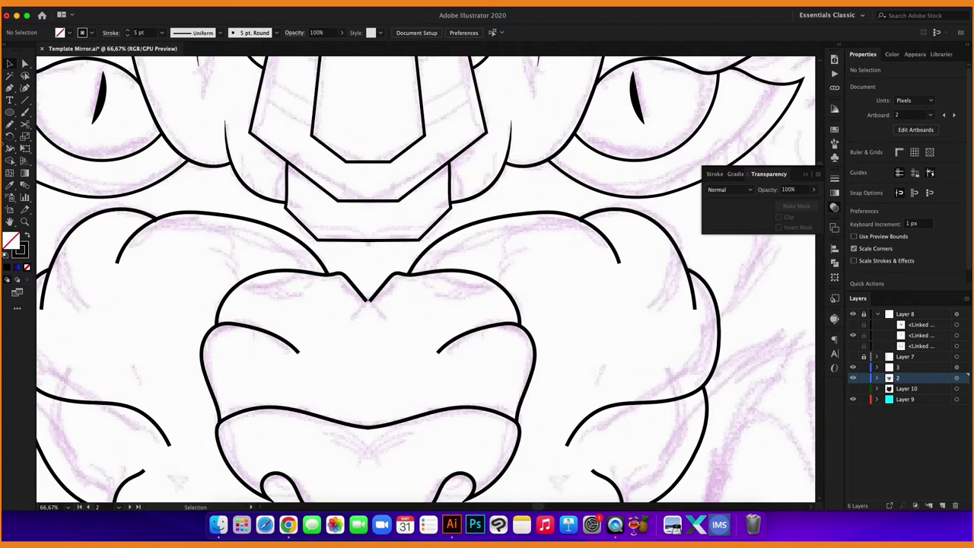
scroll(637, 263, "up", 2)
mouse_move(604, 261)
left_mouse_down()
mouse_move(556, 215)
mouse_move(564, 201)
left_mouse_up()
scroll(556, 215, "up", 2)
Tuck the curl's end point into the outline and centre the nose notch point.
key("v")
scroll(578, 183, "up", 3)
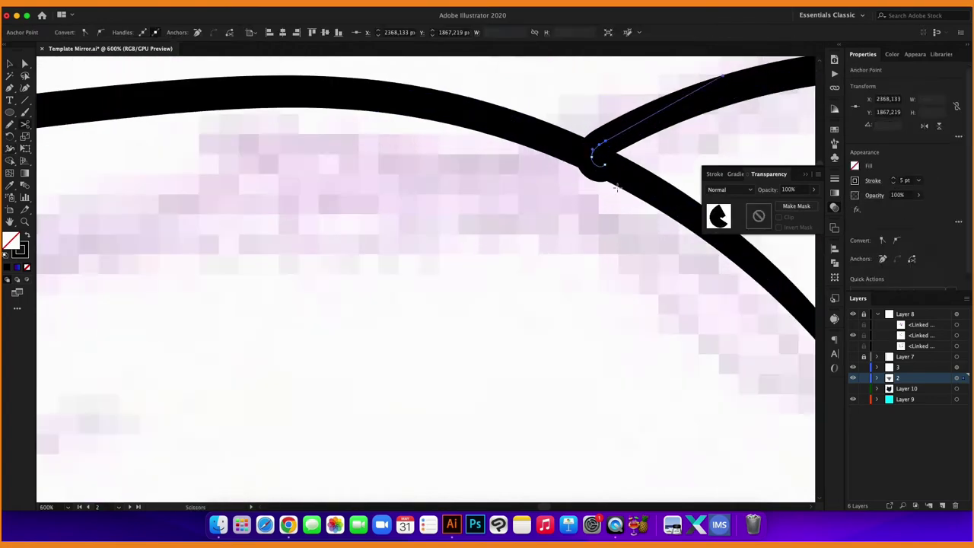
key("a")
left_click_drag(598, 146, 577, 149)
scroll(576, 149, "down", 5)
scroll(359, 184, "up", 5)
left_click_drag(359, 185, 358, 182)
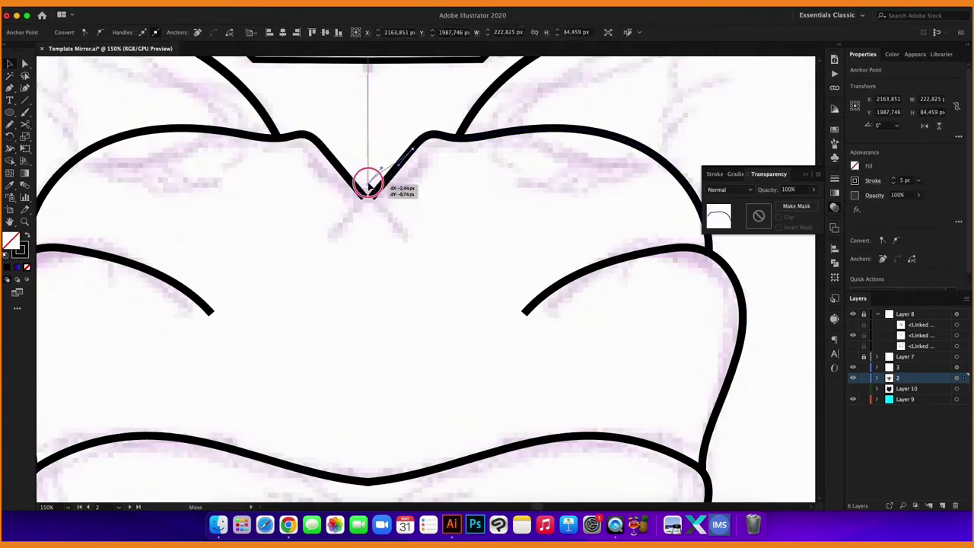
key("v")
scroll(469, 218, "down", 6)
scroll(436, 215, "up", 3)
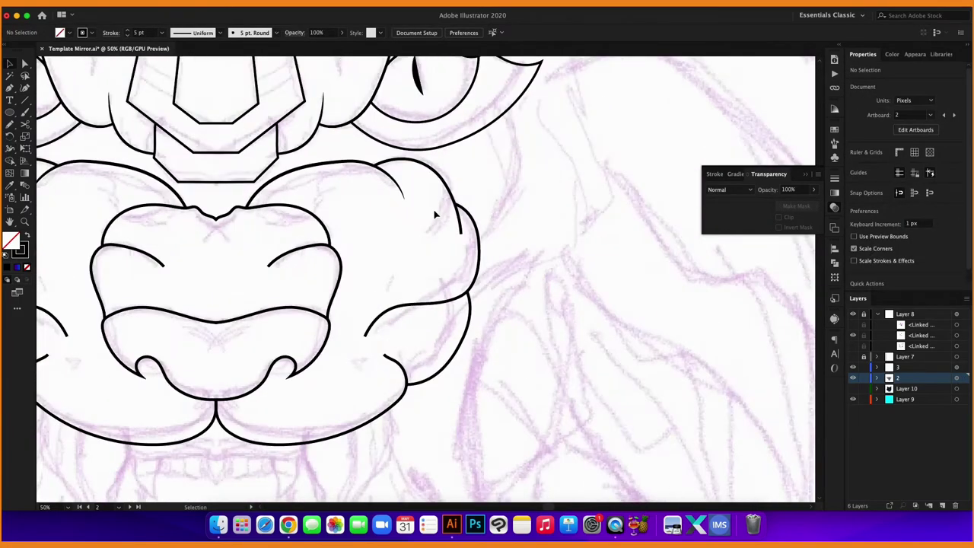
Use the Width tool to taper the upper cheek curve and thicken the lower cheek curve's middle.
left_click(10, 147)
scroll(278, 278, "up", 2)
scroll(391, 224, "up", 3)
scroll(439, 261, "down", 3)
scroll(503, 201, "up", 2)
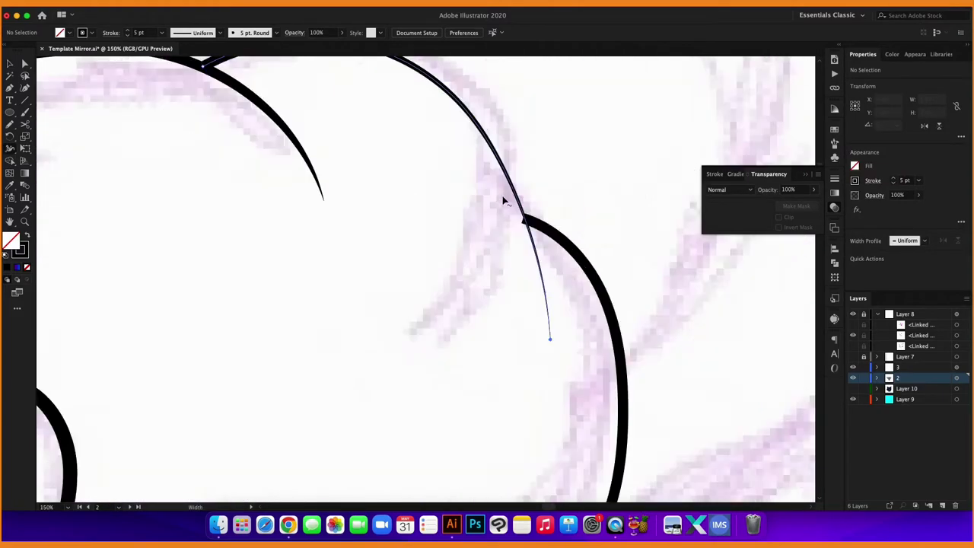
left_click_drag(502, 200, 522, 209)
scroll(446, 380, "down", 3)
scroll(533, 337, "up", 3)
left_click_drag(453, 352, 453, 349)
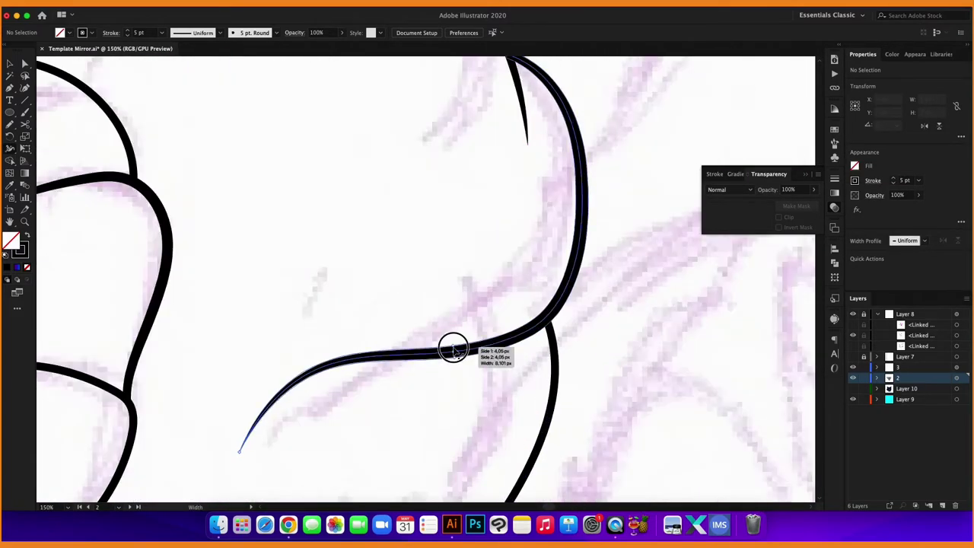
scroll(454, 355, "down", 3)
scroll(464, 311, "up", 3)
scroll(320, 378, "down", 4)
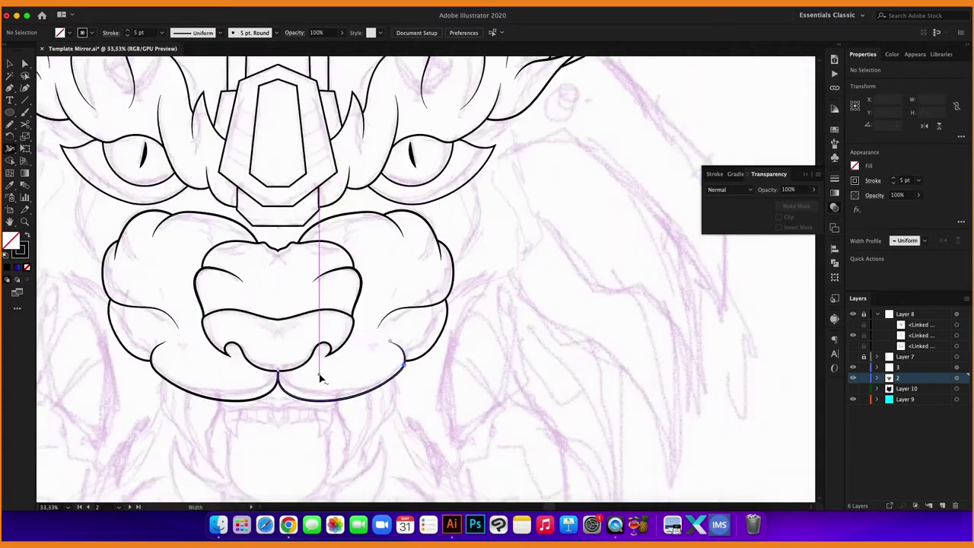
scroll(321, 378, "down", 2)
key("v")
scroll(457, 294, "down", 2)
scroll(428, 182, "up", 2)
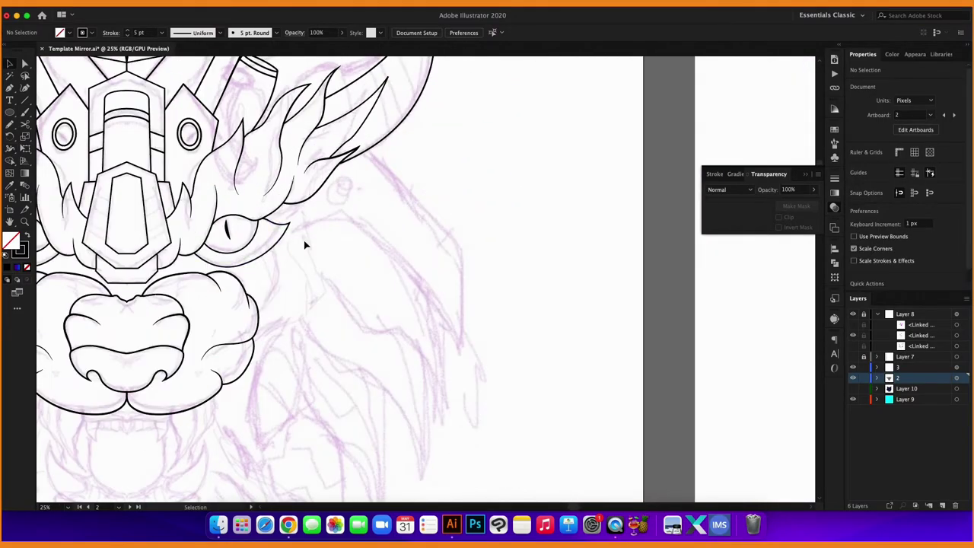
scroll(305, 245, "down", 2)
Pencil-draw fang-shaped fur tufts and a small fur stroke on the cheek below the eye.
scroll(302, 253, "up", 4)
key("n")
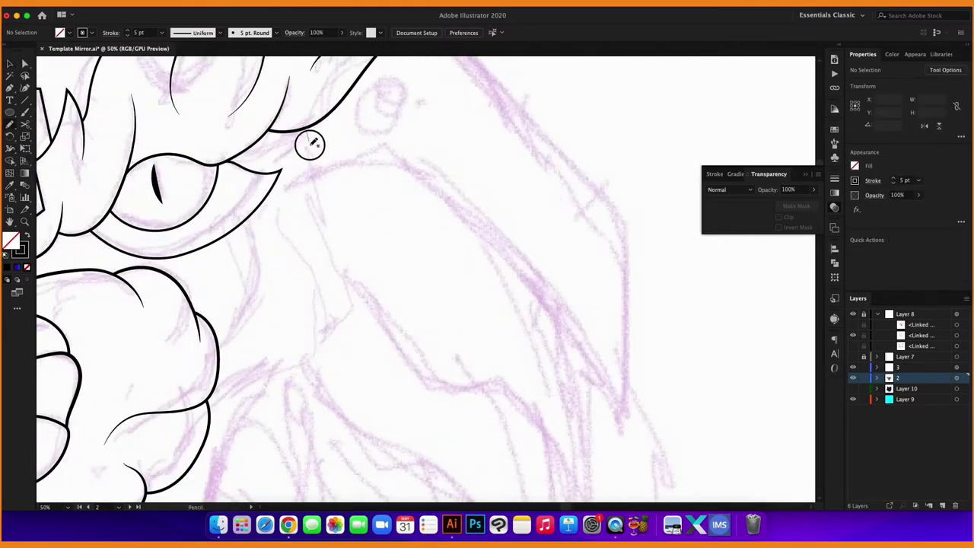
left_click_drag(309, 143, 290, 194)
mouse_move(316, 230)
left_mouse_down()
mouse_move(368, 369)
mouse_move(330, 289)
mouse_move(274, 259)
left_mouse_up()
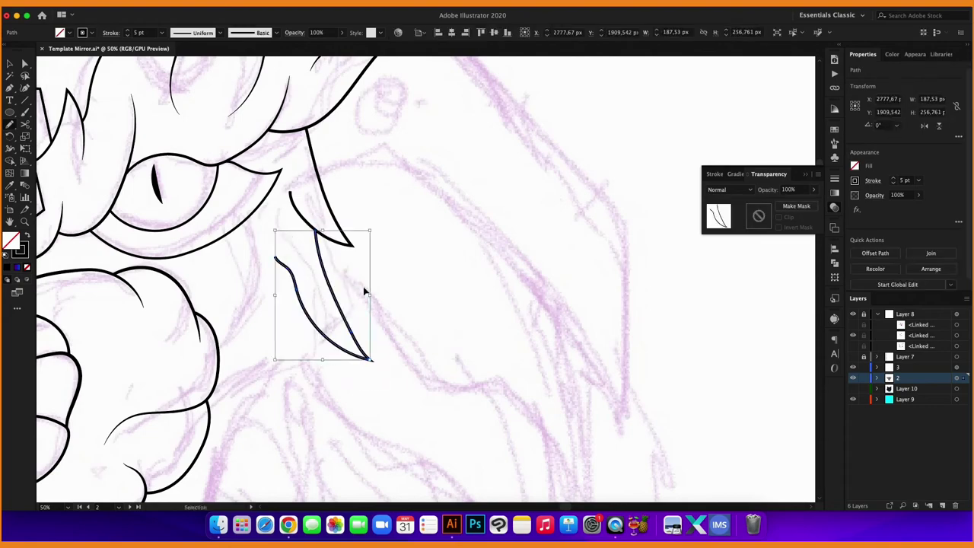
left_click(363, 292, "ctrl")
scroll(289, 290, "down", 5)
left_click_drag(317, 216, 323, 211)
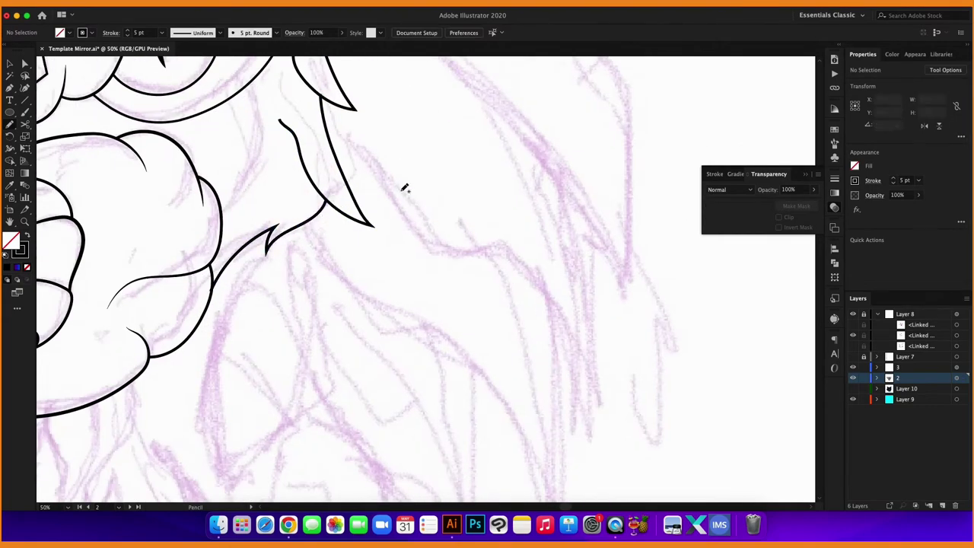
scroll(348, 178, "down", 2)
Pen-draw the large pointed side plate from the ear edge, curving its inner edge back up.
left_click(9, 90)
scroll(354, 160, "up", 1)
left_click(326, 147)
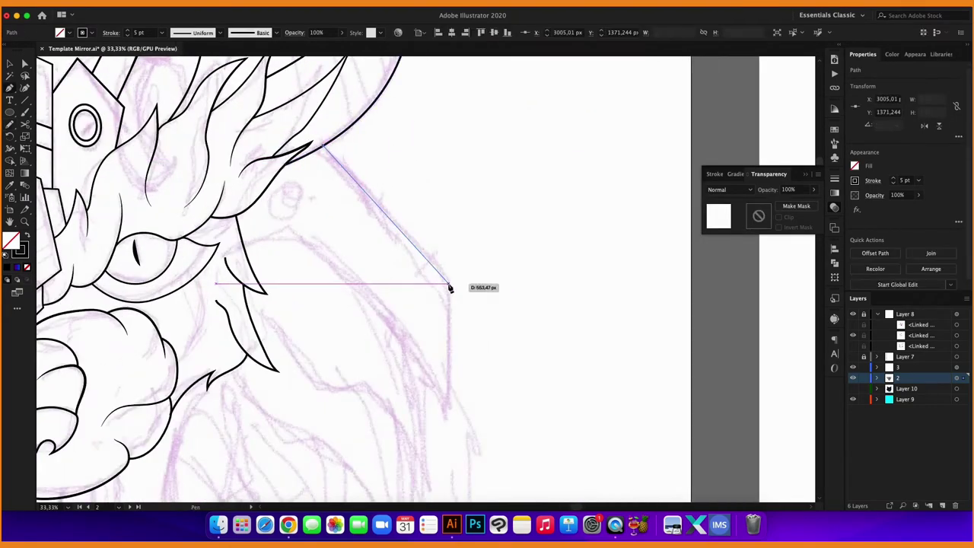
left_click(447, 283)
left_click(448, 421)
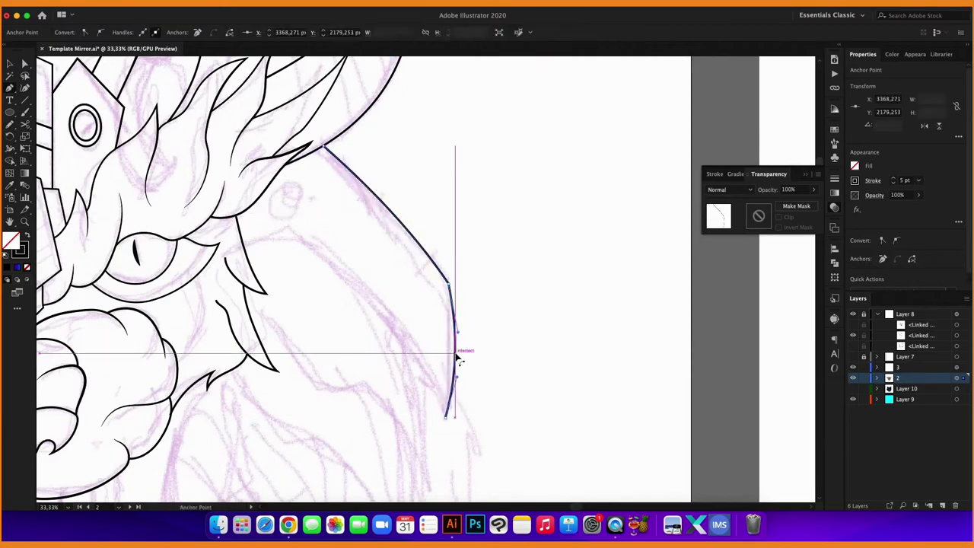
left_click_drag(301, 241, 371, 286)
left_click(305, 242)
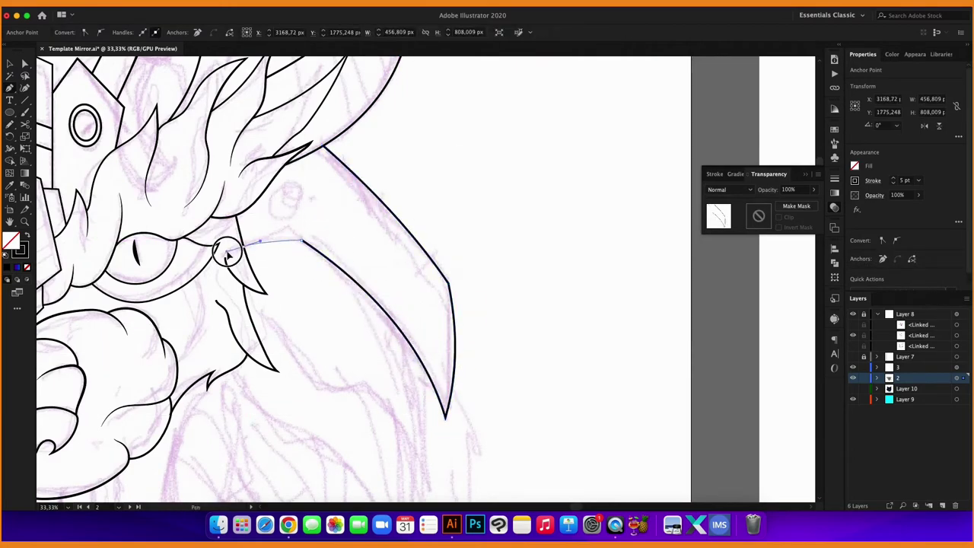
scroll(311, 283, "down", 1)
scroll(217, 166, "up", 2)
scroll(217, 167, "down", 1)
Draw the lower cheek fur shape below the eye and sharpen its spike point.
left_click(159, 215)
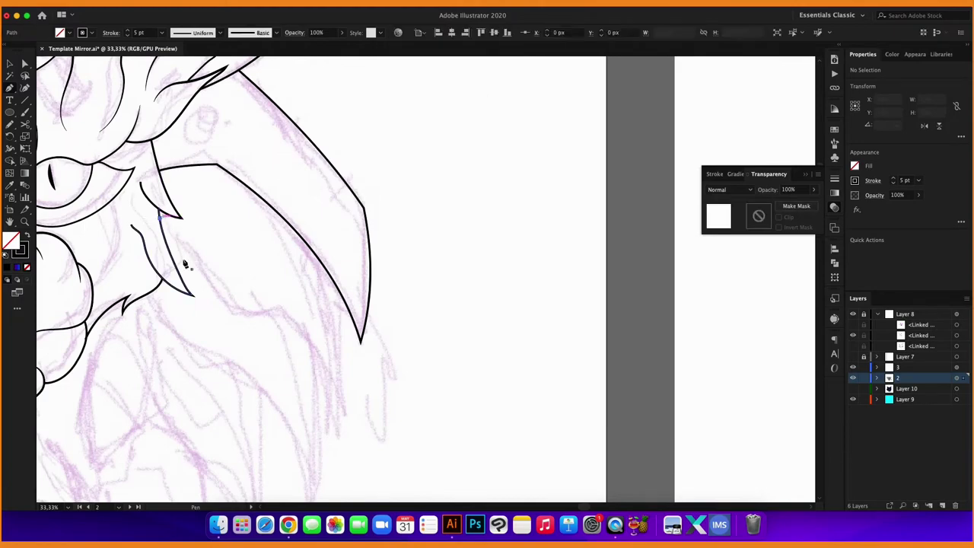
left_click_drag(235, 302, 254, 343)
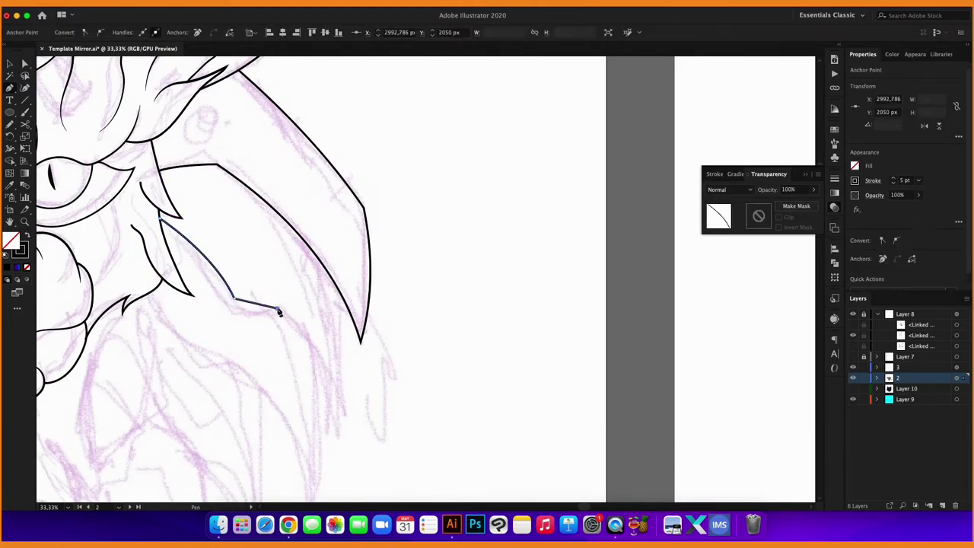
left_click_drag(346, 407, 346, 407)
scroll(337, 239, "down", 2)
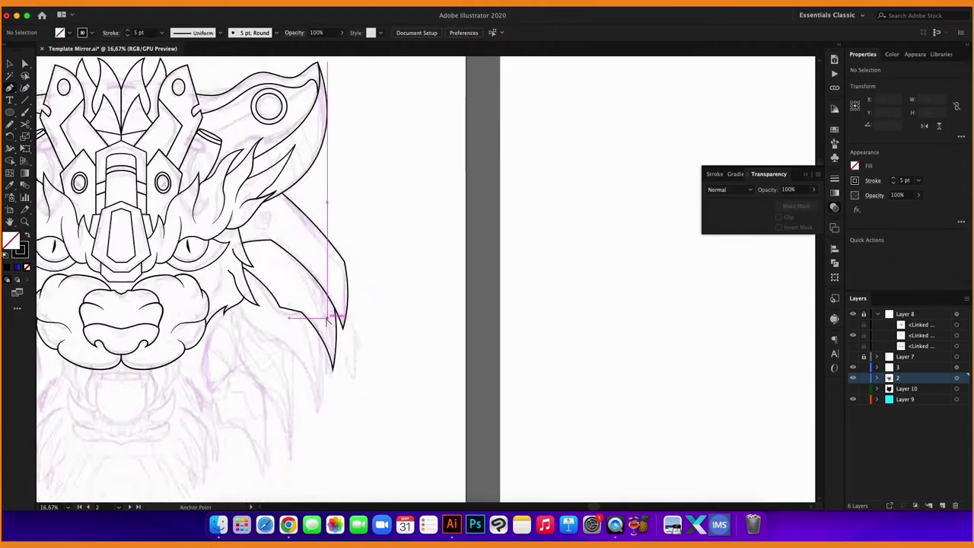
scroll(337, 239, "up", 2)
scroll(390, 338, "down", 1)
mouse_move(387, 338)
left_mouse_down()
mouse_move(343, 355)
mouse_move(359, 388)
left_mouse_up()
scroll(365, 314, "up", 2)
scroll(365, 314, "down", 1)
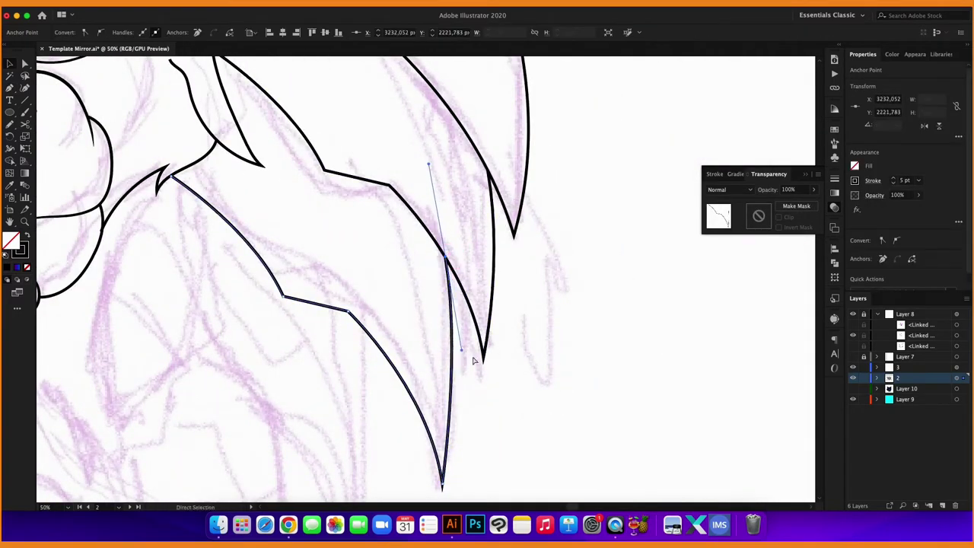
left_click(470, 365)
scroll(523, 333, "down", 2)
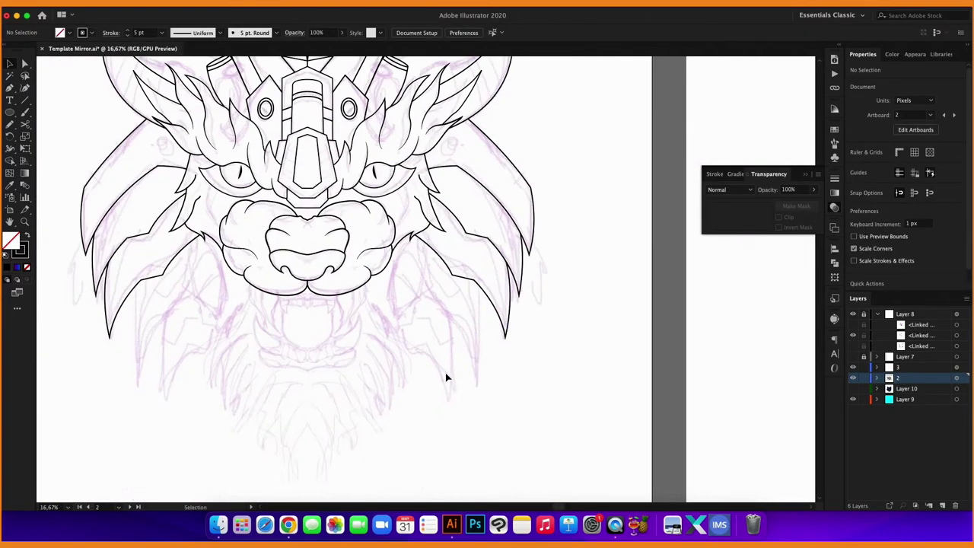
scroll(426, 362, "up", 1)
scroll(363, 294, "up", 1)
Pencil-draw the mirrored lower fangs and a small upper fang beside the lip.
scroll(346, 278, "up", 1)
key("n")
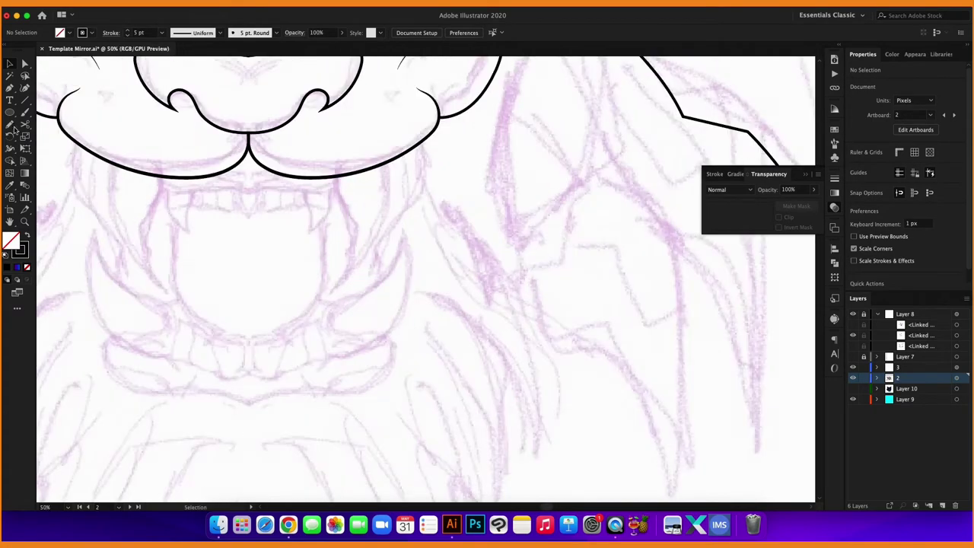
scroll(323, 268, "up", 1)
left_click_drag(345, 287, 430, 118)
scroll(362, 301, "down", 1)
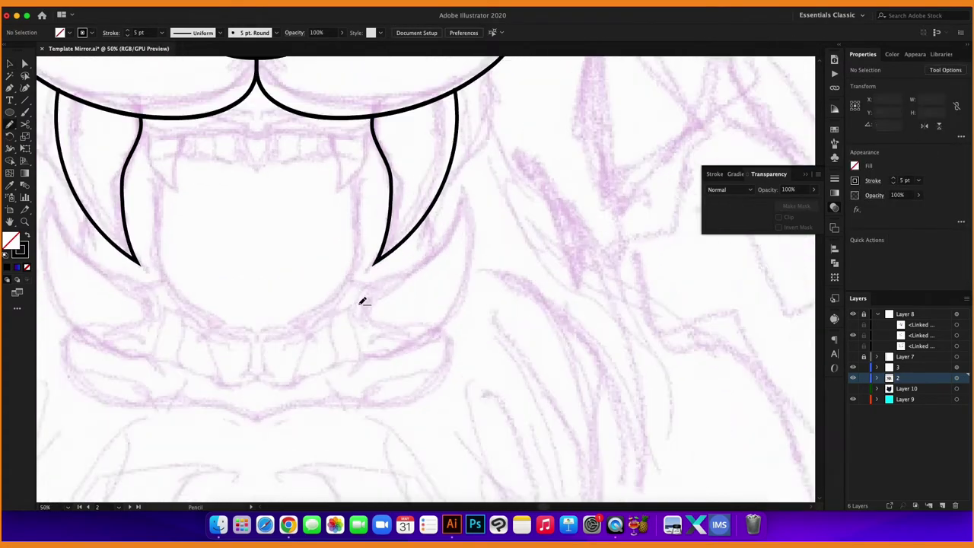
left_click_drag(420, 321, 426, 323)
scroll(472, 297, "left", 3)
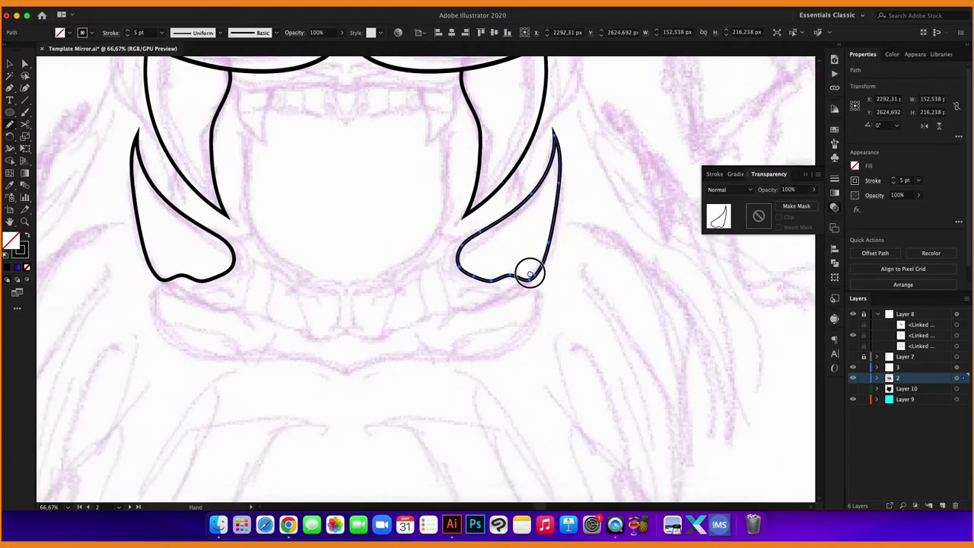
scroll(528, 270, "up", 3)
left_click_drag(448, 170, 496, 176)
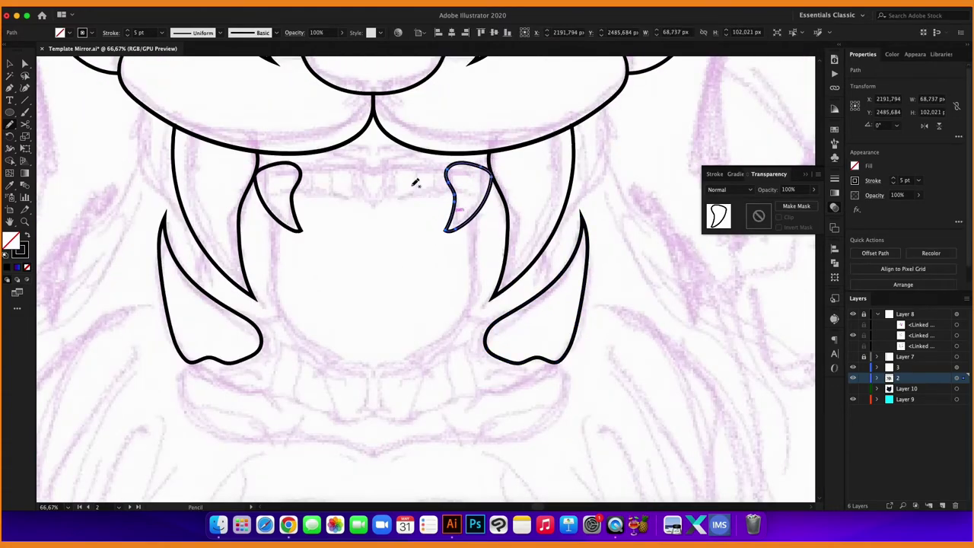
key("v")
scroll(425, 185, "up", 2)
Draw the mirrored row of sharp upper teeth, including a V-shaped centre tooth.
key("v")
mouse_move(470, 244)
left_mouse_down()
mouse_move(493, 196)
mouse_move(441, 173)
left_mouse_up()
left_click_drag(370, 163, 289, 163)
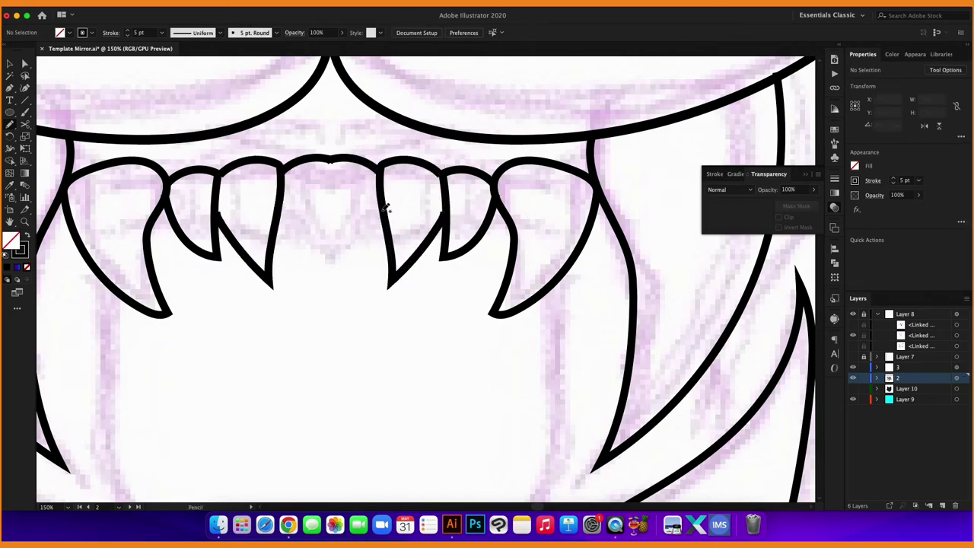
left_click_drag(386, 207, 312, 319)
key("v")
scroll(318, 303, "up", 1)
scroll(316, 301, "up", 3)
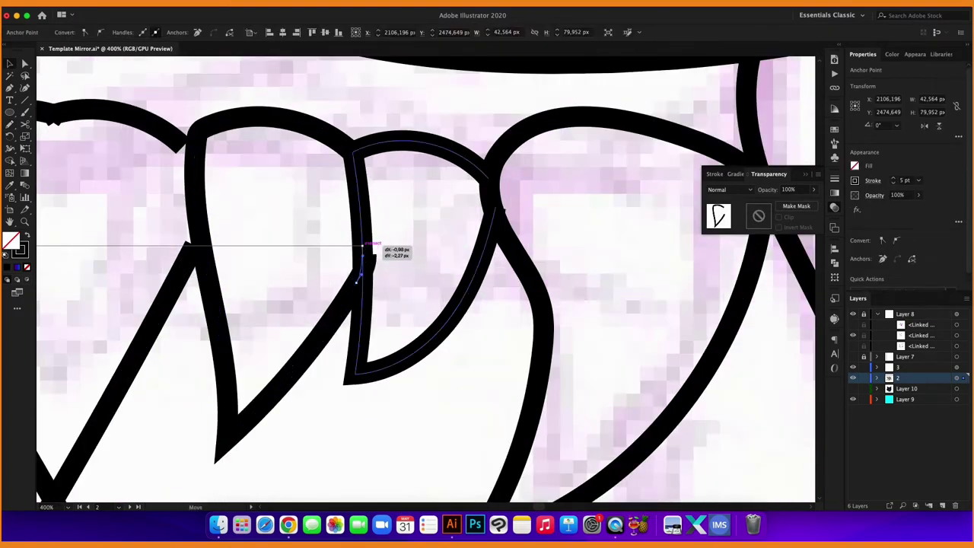
left_click_drag(365, 250, 473, 282)
scroll(482, 316, "down", 3)
Cut the arc at the middle tooth, reshape its ends and join them to close the gap.
left_click(272, 213)
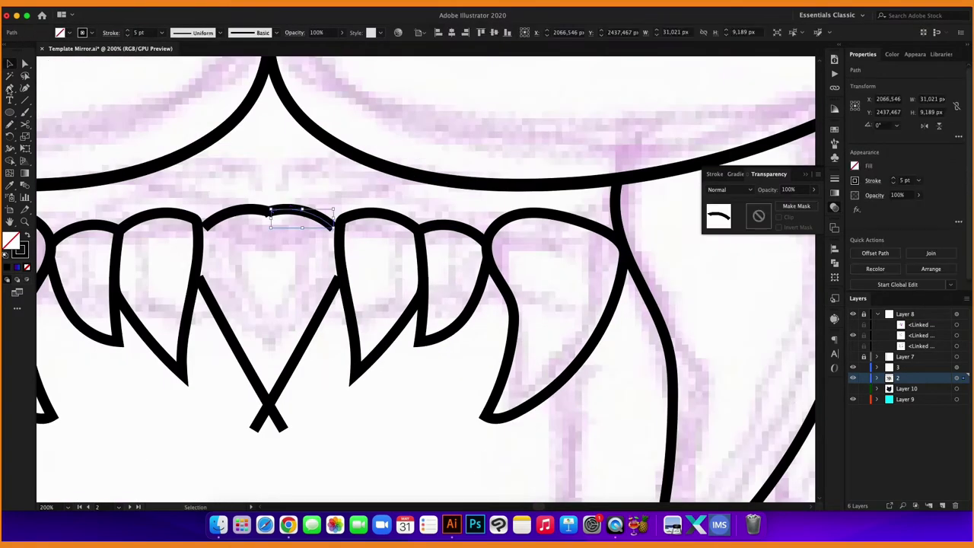
key("super+equal")
key("c")
left_click(327, 219)
key("Delete")
key("a")
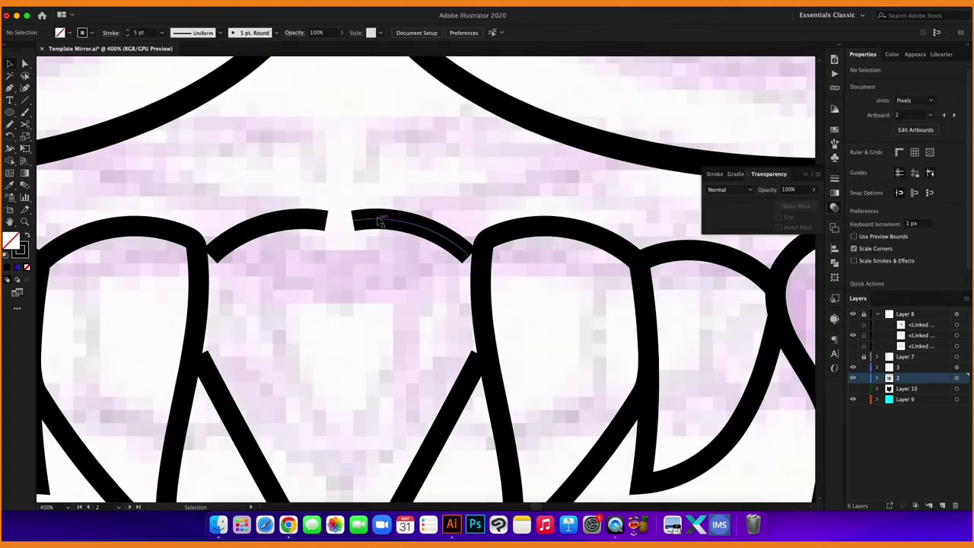
left_click_drag(358, 222, 357, 201)
key("super+j")
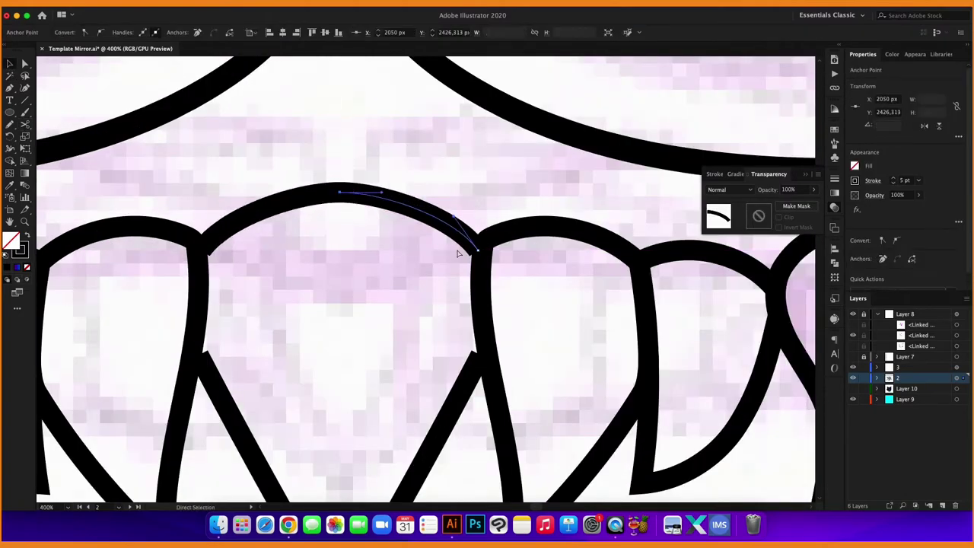
Move the diagonal tooth line's lower end onto the tooth tip and join them.
scroll(452, 303, "down", 3)
key("v")
left_click(452, 303)
key("super+minus")
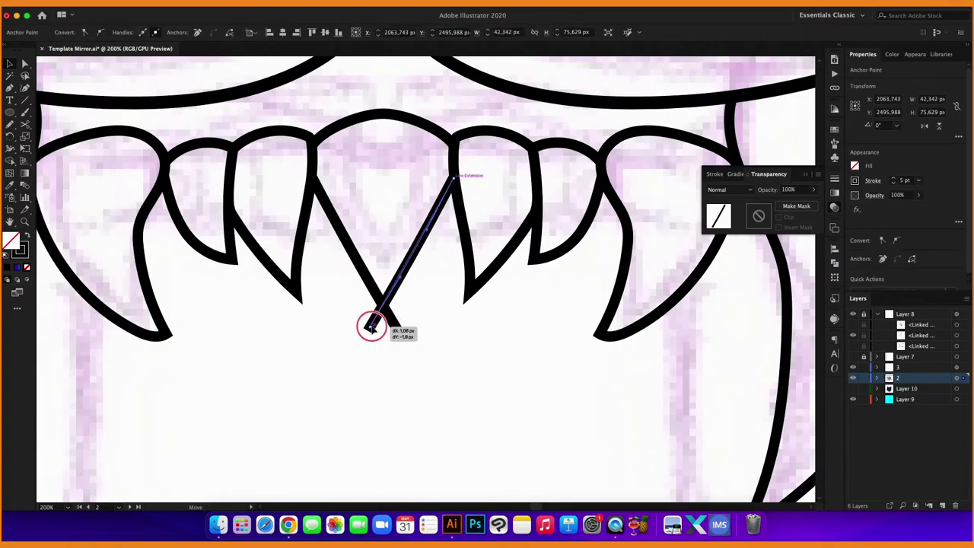
left_click_drag(369, 327, 387, 322)
key("super+equal")
key("super+minus")
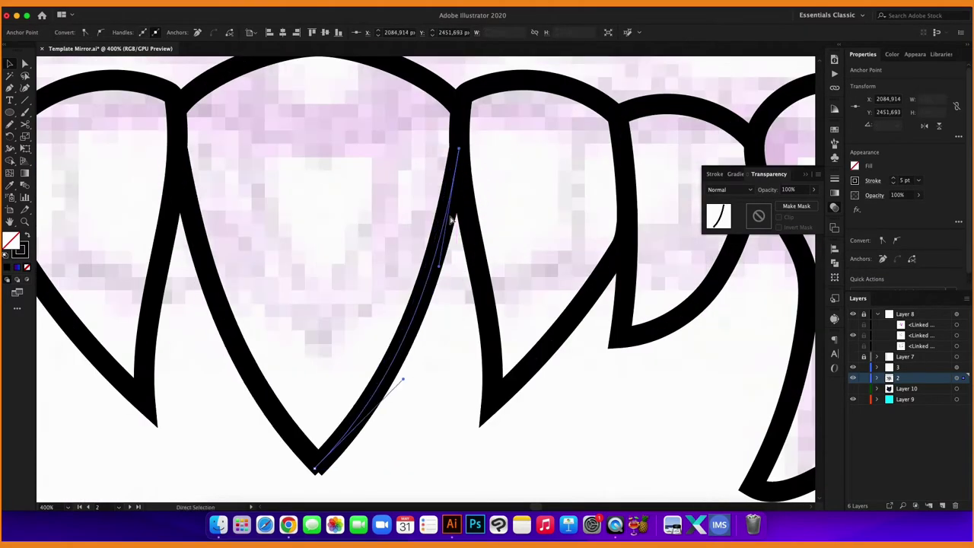
key("super+shift+a")
key("super+minus")
key("super+minus")
key("super+minus")
Pencil-draw two mirrored lower front teeth and two gum curves below the right fang.
key("n")
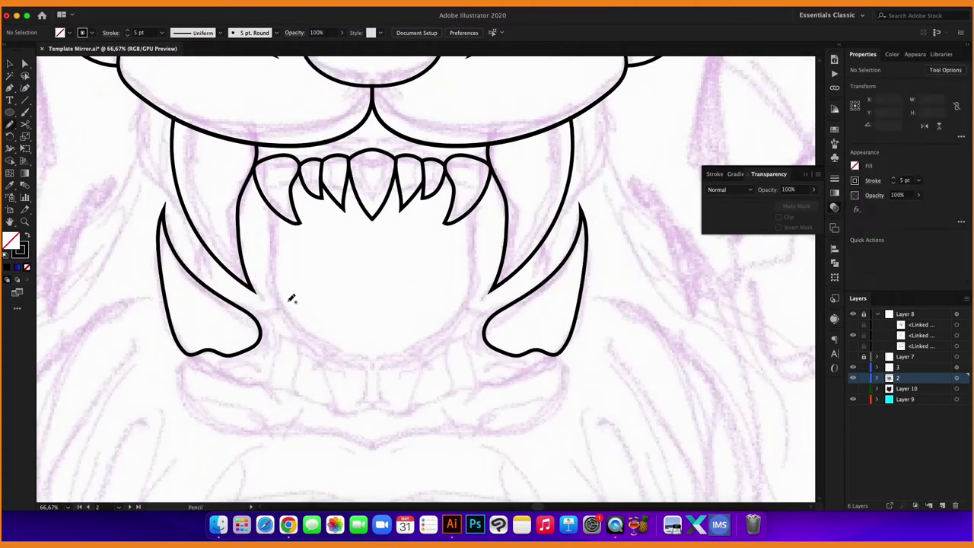
key("super+equal")
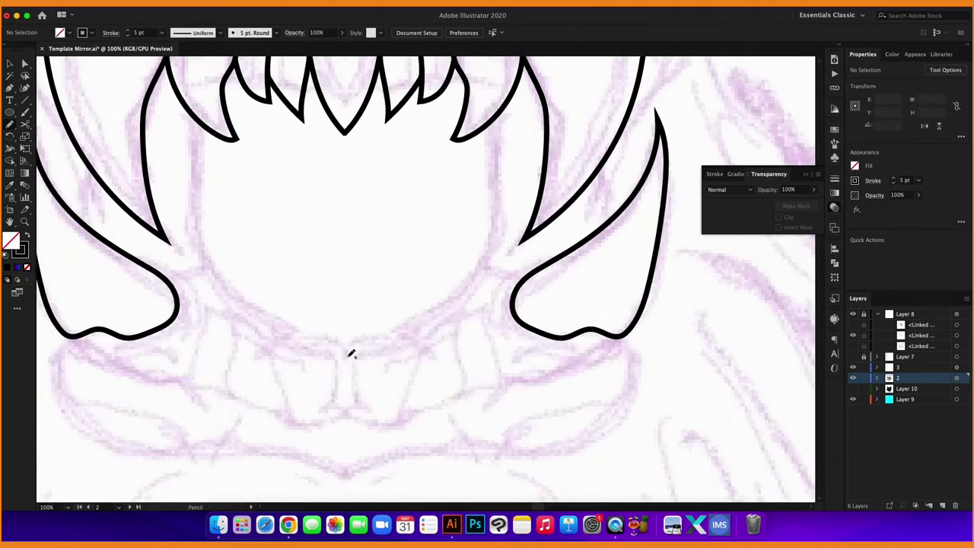
left_click_drag(343, 367, 346, 333)
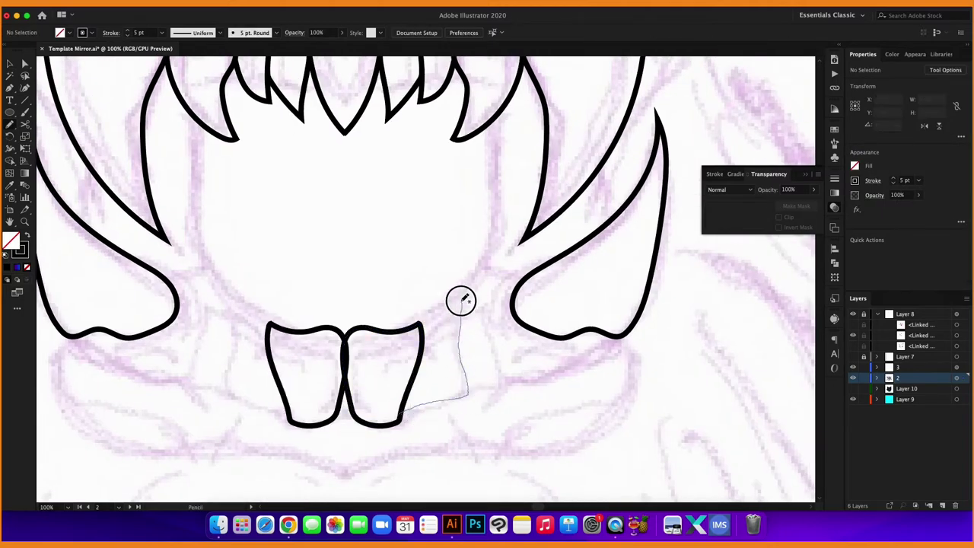
left_click_drag(461, 301, 489, 283)
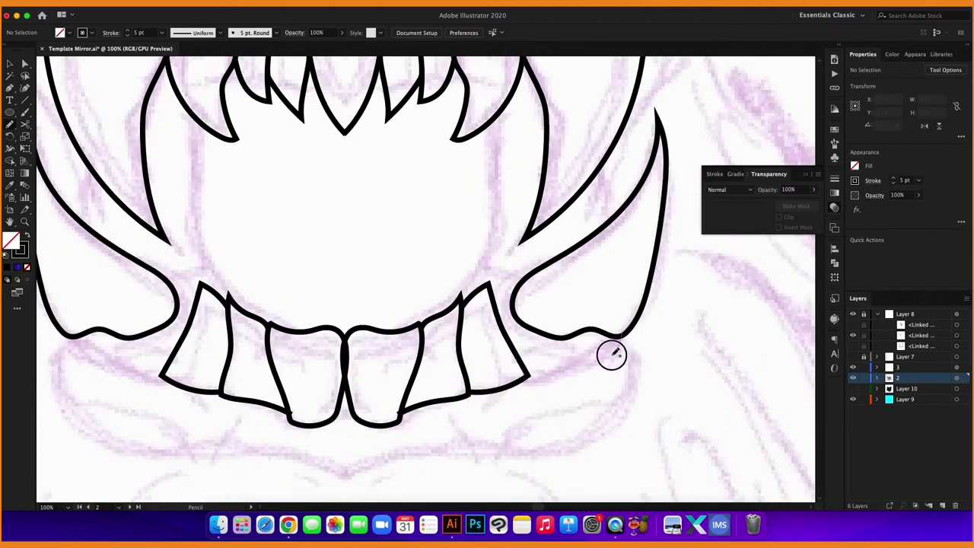
left_click_drag(612, 354, 526, 374)
left_click_drag(609, 348, 522, 347)
Reposition the gum curves near the zigzag peak and taper the gum stroke's left end.
scroll(556, 261, "up", 3)
scroll(556, 261, "up", 3)
key("v")
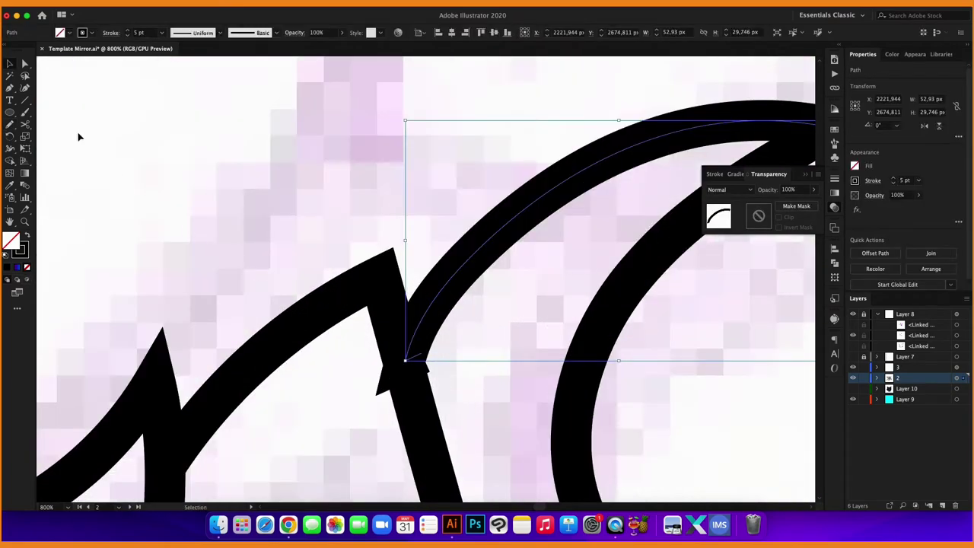
left_click_drag(405, 360, 413, 373)
scroll(417, 374, "down", 3)
left_click(563, 351)
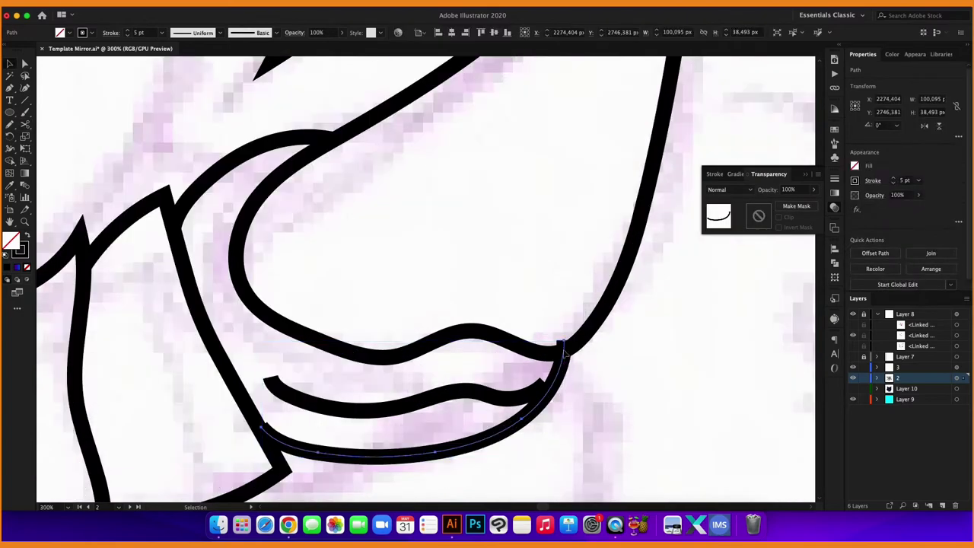
scroll(561, 352, "up", 4)
left_click_drag(550, 347, 549, 347)
scroll(552, 352, "down", 4)
left_click_drag(257, 344, 195, 345)
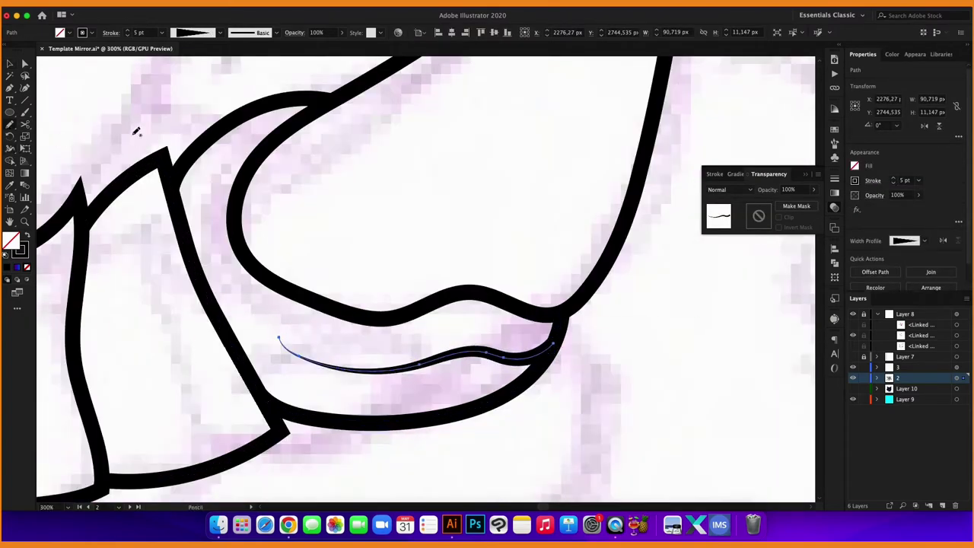
Add a thin detail line along the left gum curve.
left_click_drag(227, 281, 226, 282)
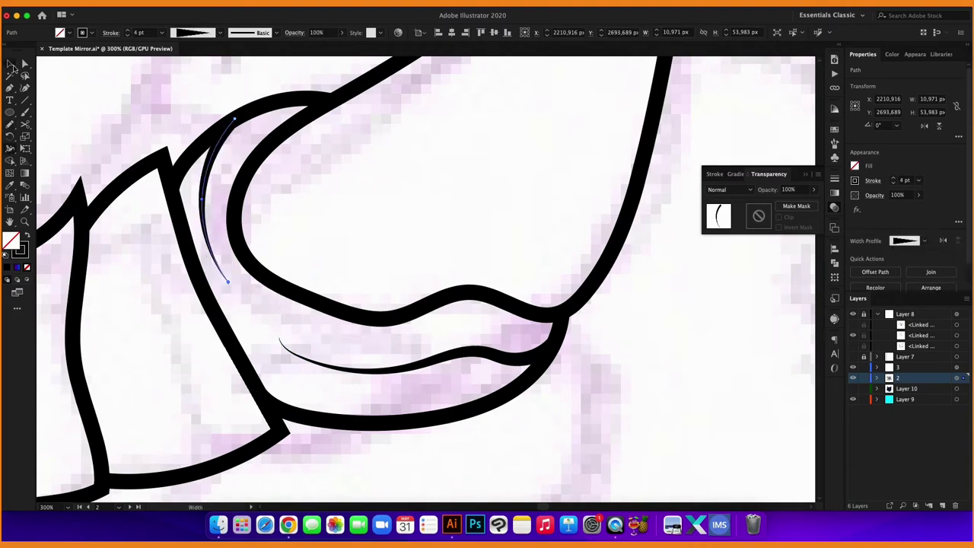
key("ctrl+shift+a")
scroll(444, 252, "down", 5)
scroll(413, 283, "up", 3)
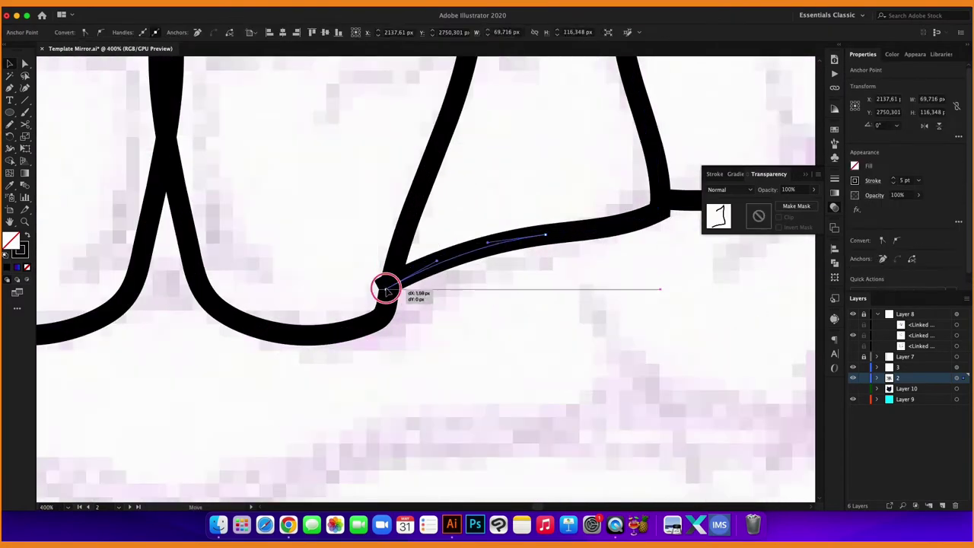
Try aligning the front lower tooth's top anchor to the centre line, then undo it.
left_click_drag(385, 285, 662, 58)
scroll(560, 256, "down", 4)
scroll(560, 257, "down", 2)
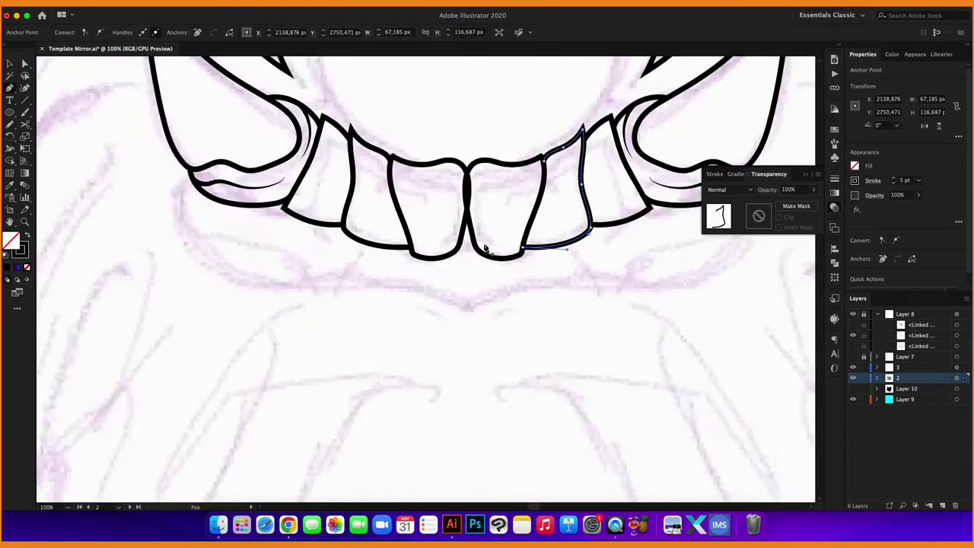
scroll(470, 241, "up", 3)
left_click(470, 240)
mouse_move(502, 82)
left_mouse_down()
mouse_move(457, 76)
mouse_move(462, 253)
left_mouse_up()
key("ctrl+z")
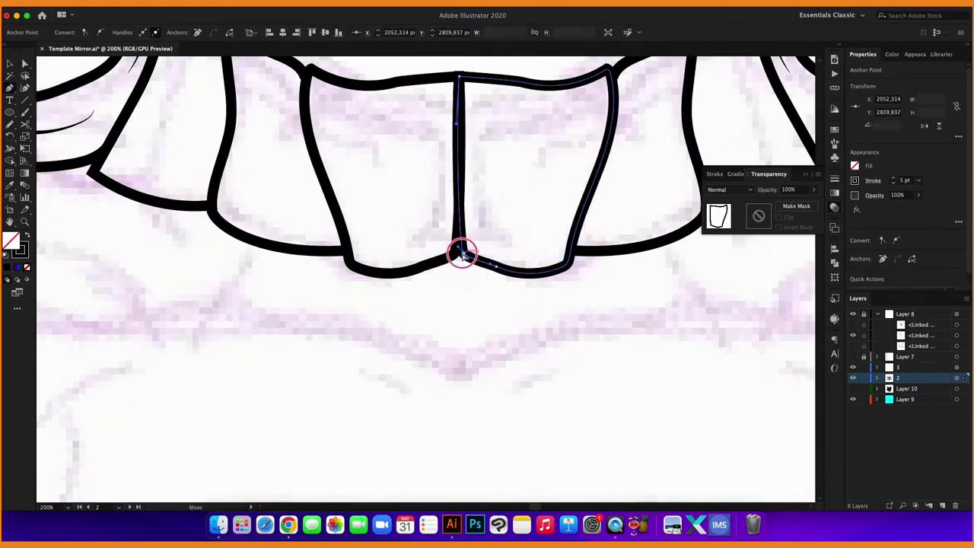
scroll(459, 251, "down", 3)
scroll(478, 282, "up", 2)
key("ctrl+shift+a")
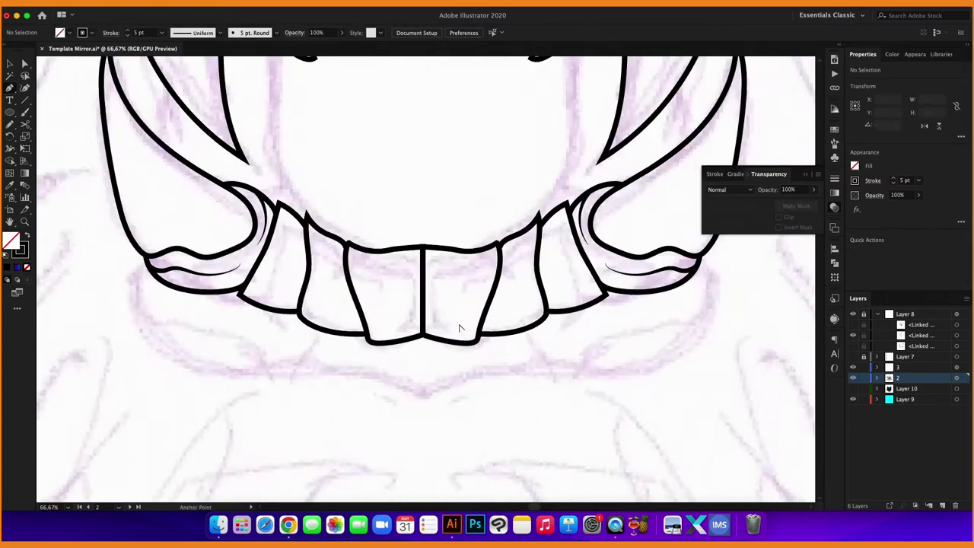
scroll(457, 326, "down", 2)
Pen-draw a U-shaped curve under the upper teeth, then undo it.
key("p")
scroll(384, 357, "up", 3)
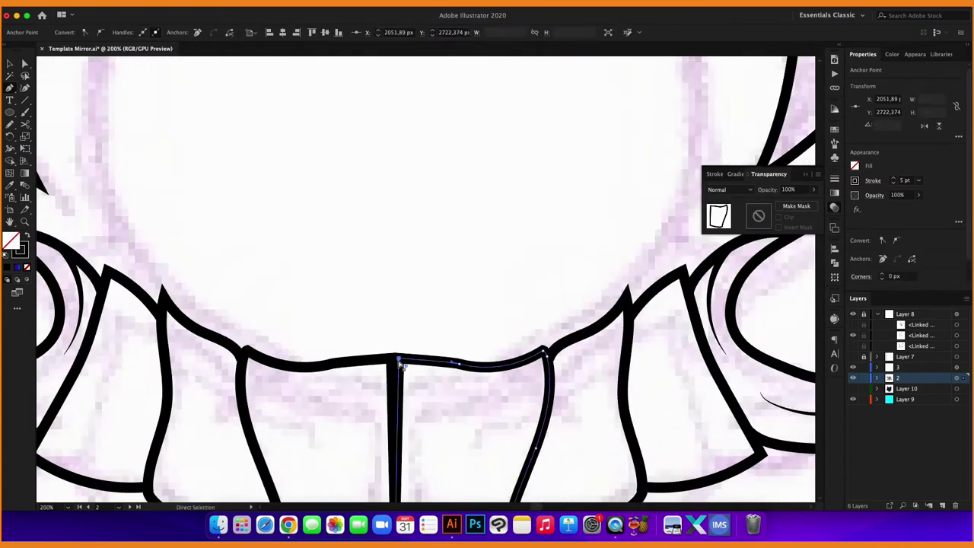
scroll(449, 325, "down", 3)
scroll(448, 325, "up", 2)
scroll(448, 325, "right", 2)
mouse_move(370, 374)
left_mouse_down()
mouse_move(467, 239)
mouse_move(469, 213)
left_mouse_up()
key("ctrl+shift+a")
key("cmd+z")
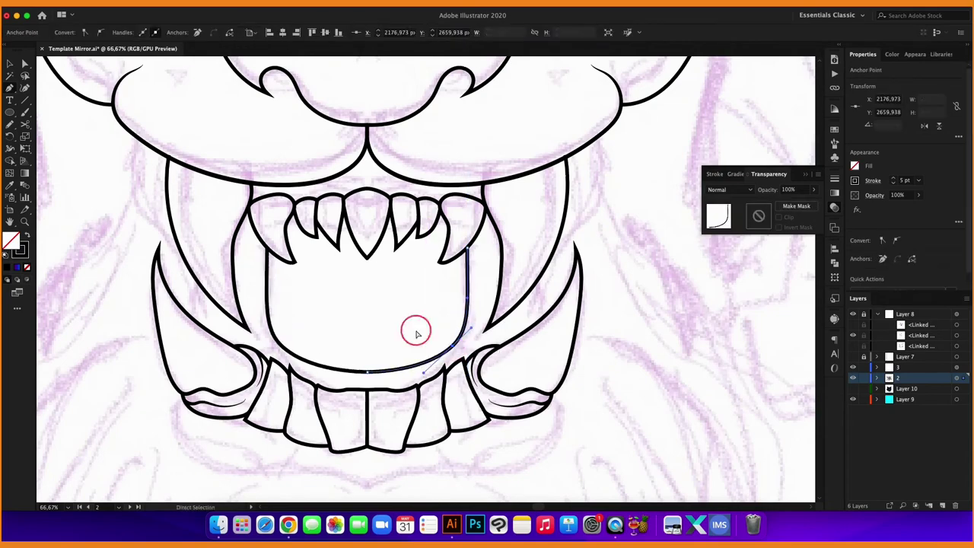
Pen-draw the inner mouth line with a smooth curved point, closing it at the lip.
scroll(426, 334, "right", 2)
left_click(449, 339)
scroll(449, 338, "down", 3)
scroll(478, 337, "up", 3)
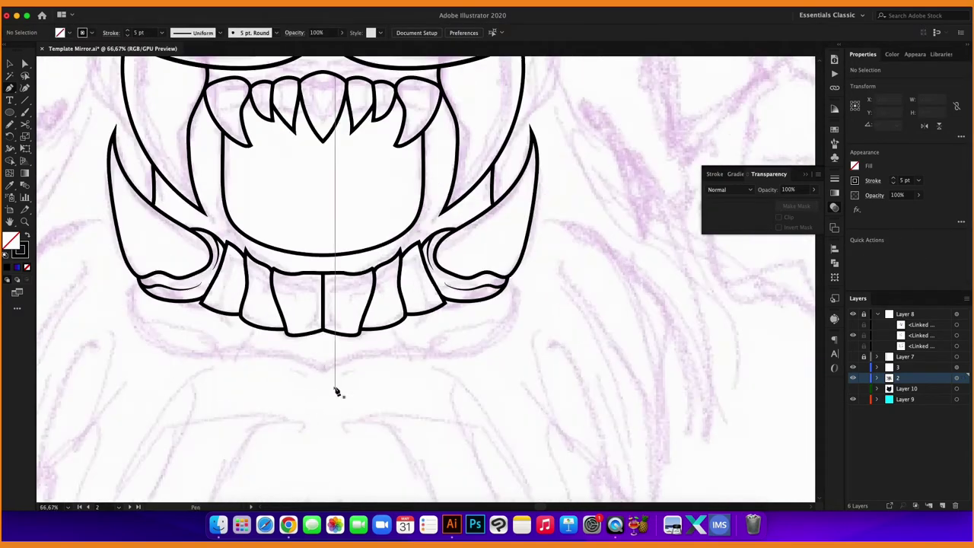
left_click_drag(323, 357, 431, 350)
left_click(503, 299)
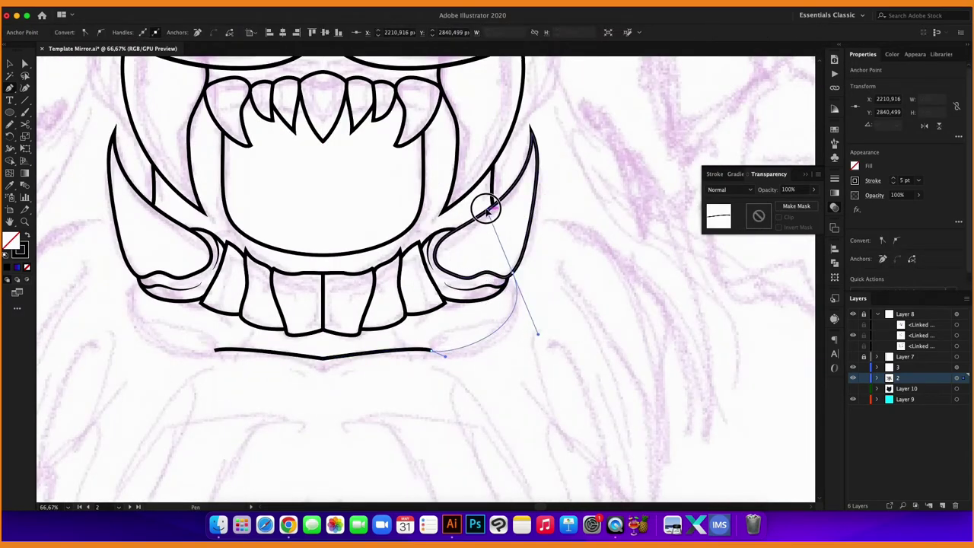
key("ctrl+shift+a")
Draw the lower lip curve up toward the jaw and taper the lip detail's right end.
scroll(310, 373, "right", 2)
left_click(372, 342)
left_click_drag(423, 323, 445, 315)
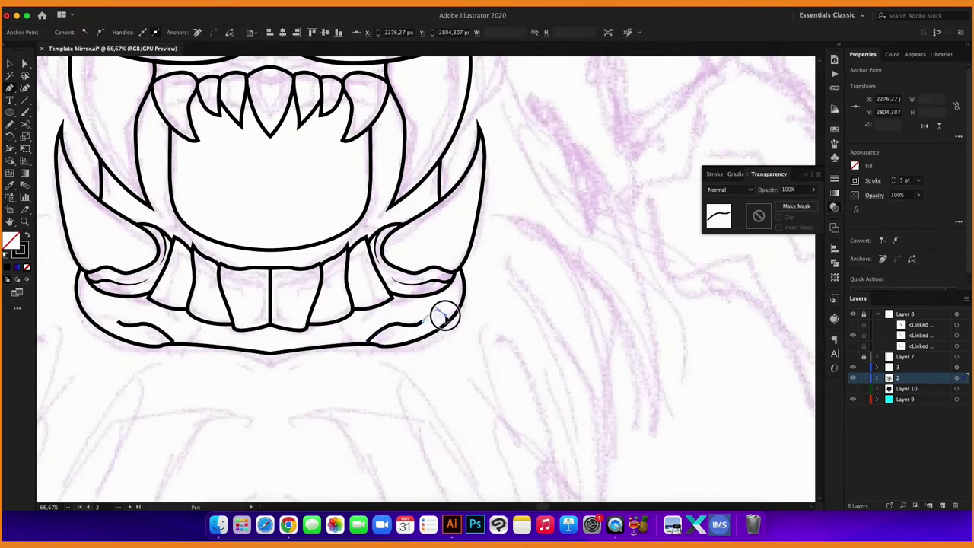
scroll(328, 407, "up", 2)
left_click(459, 217)
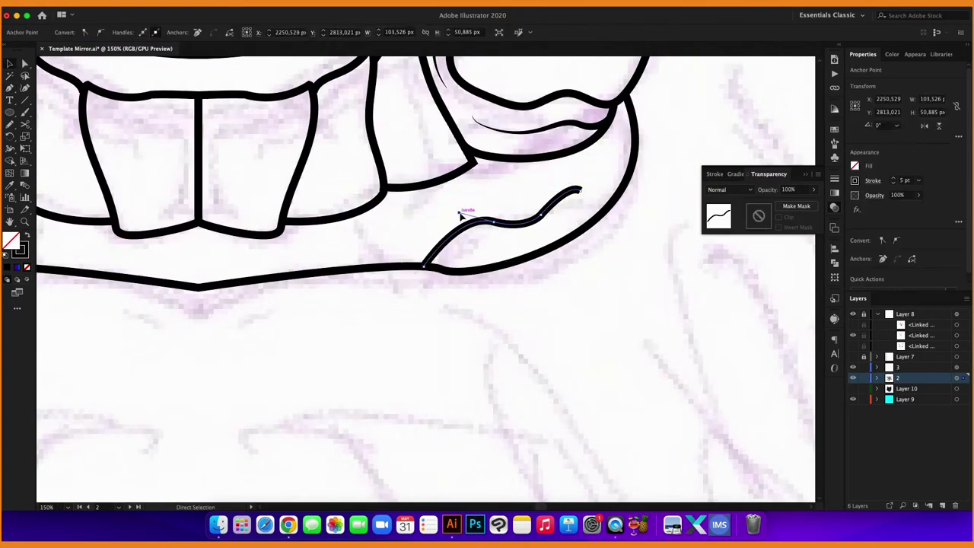
left_click_drag(554, 184, 567, 194)
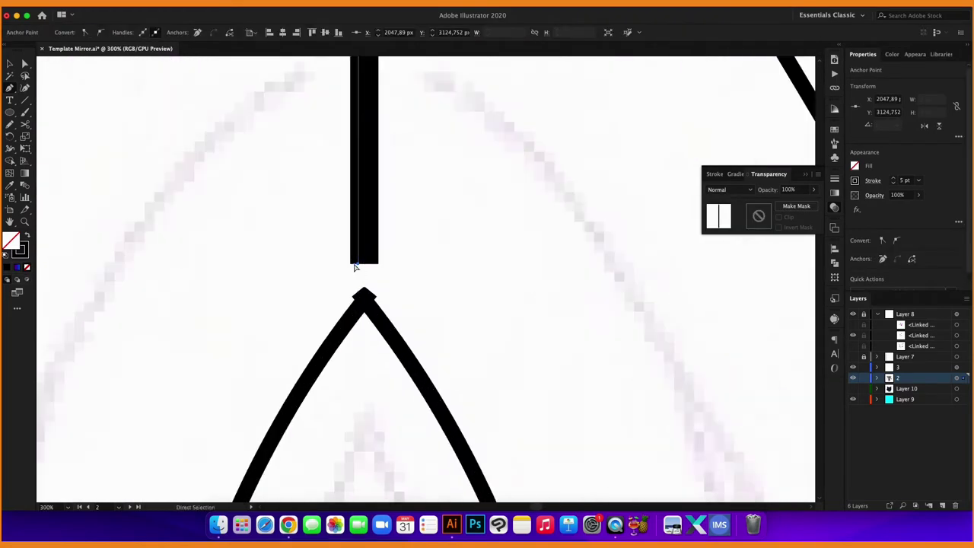
Move the central vertical line's tip and taper it to a point with the Width tool.
left_click_drag(363, 291, 364, 285)
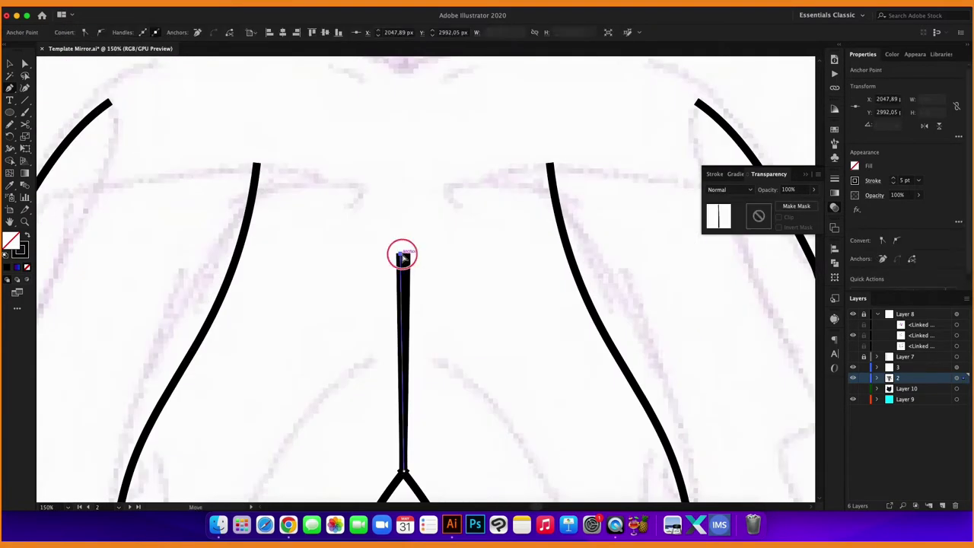
key("shift+w")
left_click_drag(403, 256, 404, 259)
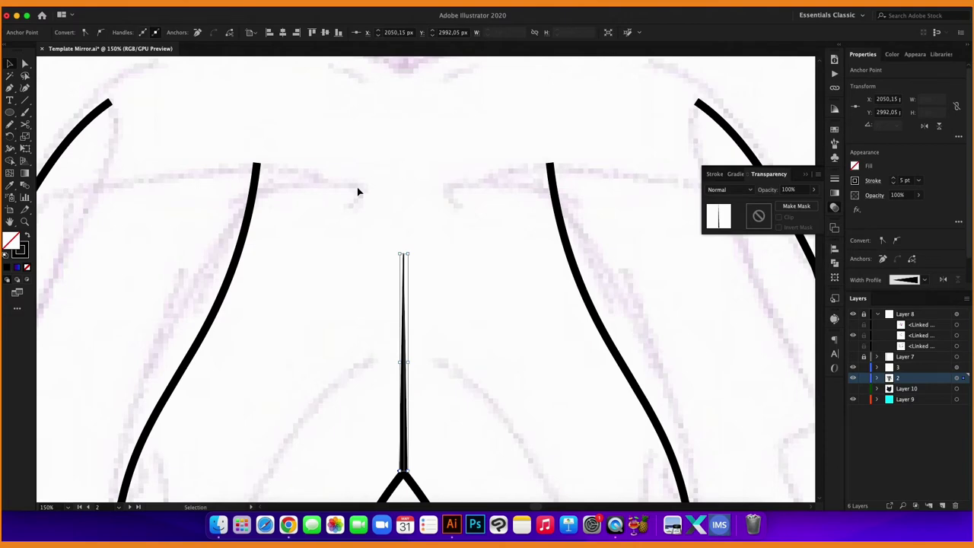
left_click_drag(468, 292, 403, 270)
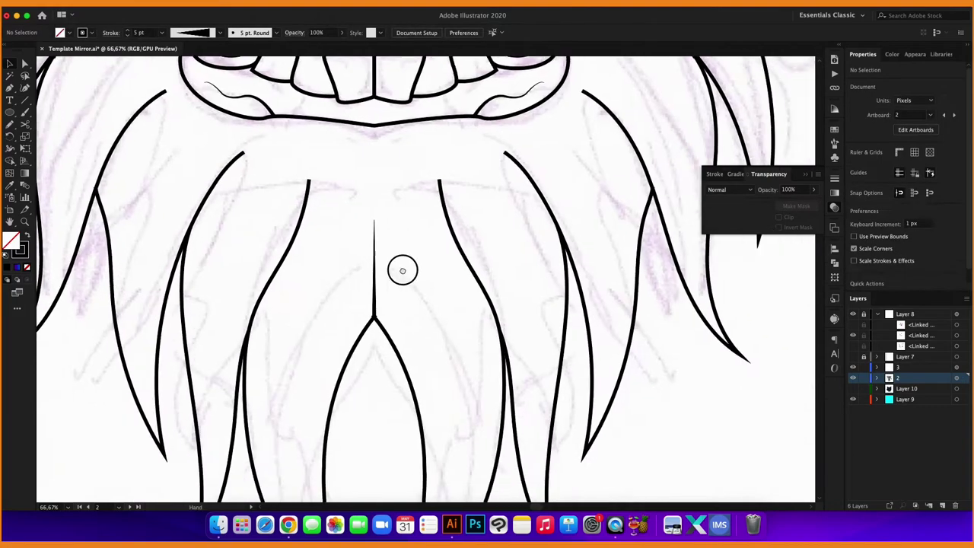
Scroll over the beard strands under the jaw to inspect their tapered tips.
key("shift+w")
scroll(466, 285, "up", 5)
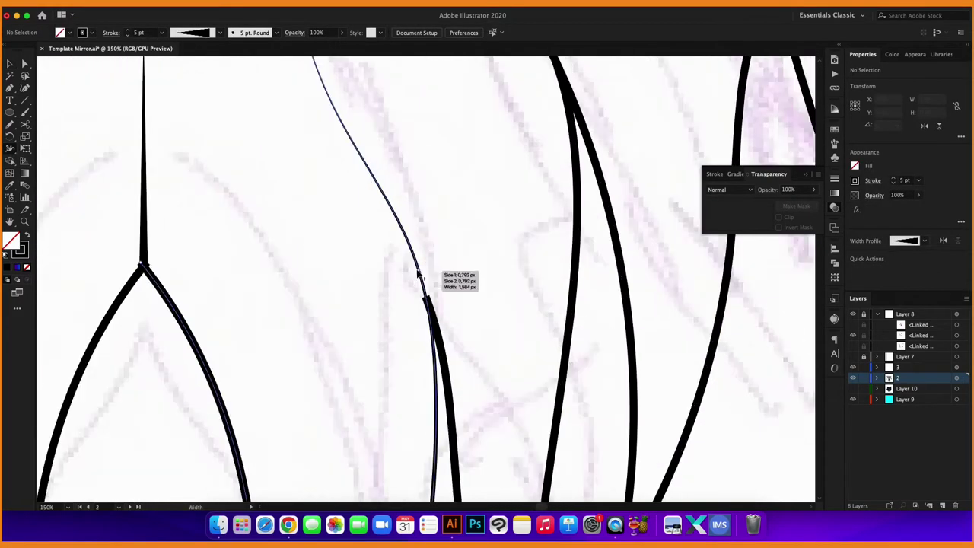
scroll(419, 274, "down", 3)
scroll(422, 228, "down", 2)
scroll(428, 185, "up", 3)
scroll(446, 242, "down", 3)
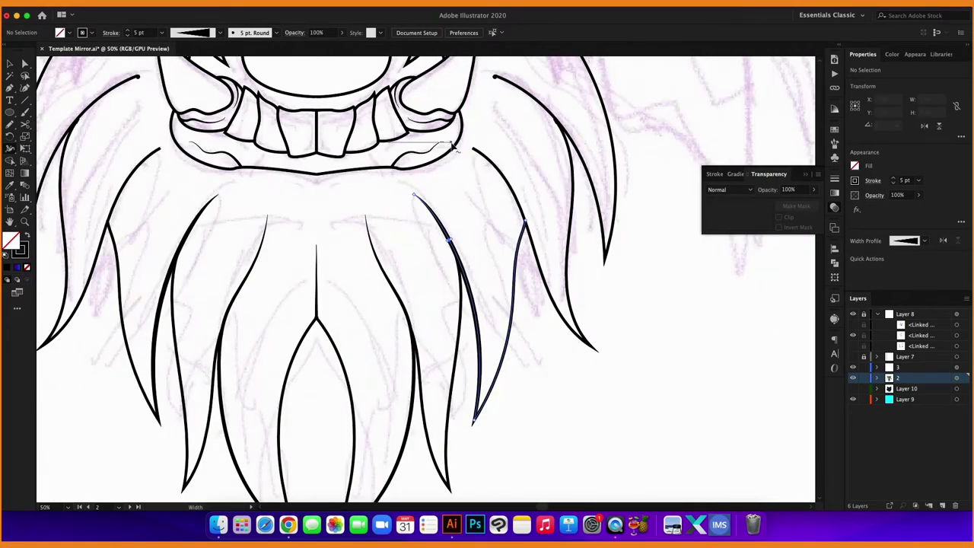
scroll(462, 297, "up", 2)
scroll(457, 274, "down", 2)
scroll(438, 239, "up", 1)
scroll(515, 312, "up", 3)
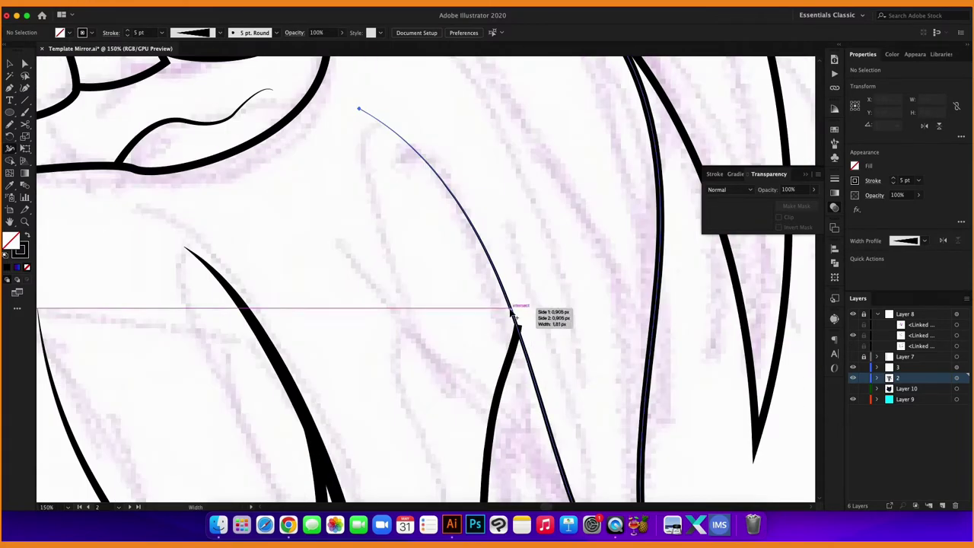
scroll(516, 319, "down", 2)
scroll(511, 311, "up", 2)
scroll(501, 392, "down", 3)
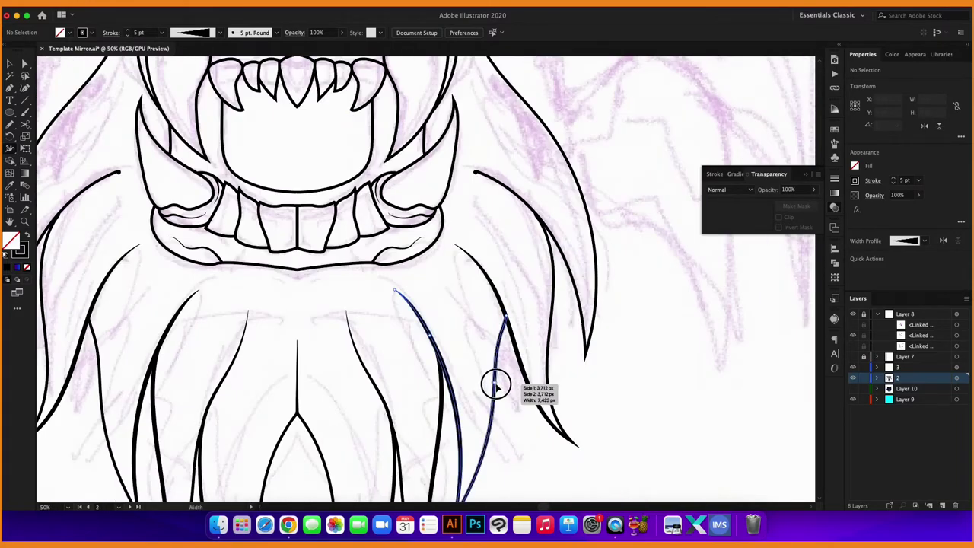
scroll(495, 386, "up", 4)
scroll(517, 310, "down", 3)
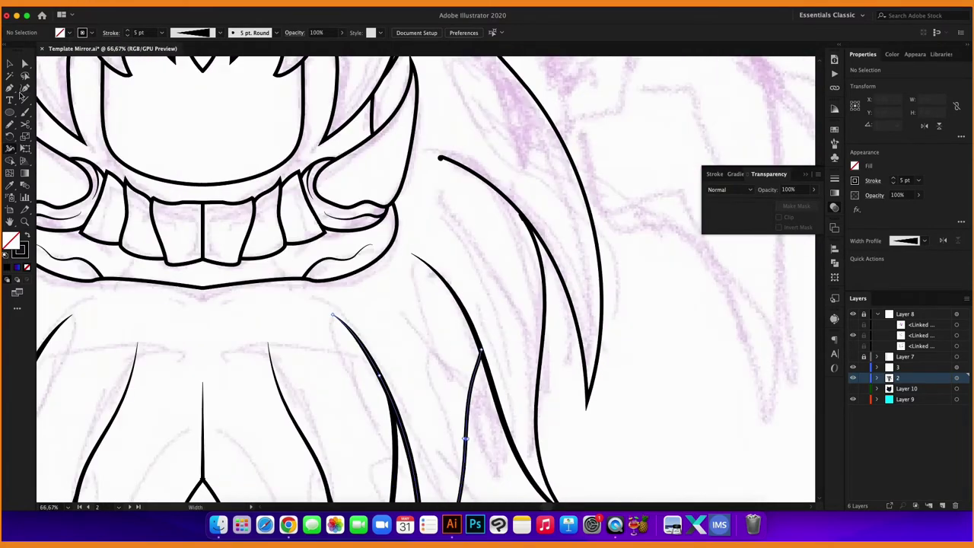
Cut off the overhanging mane curve tip and move its cut end onto the neighbouring strand.
left_click(439, 161)
scroll(525, 217, "up", 3)
scroll(525, 216, "up", 3)
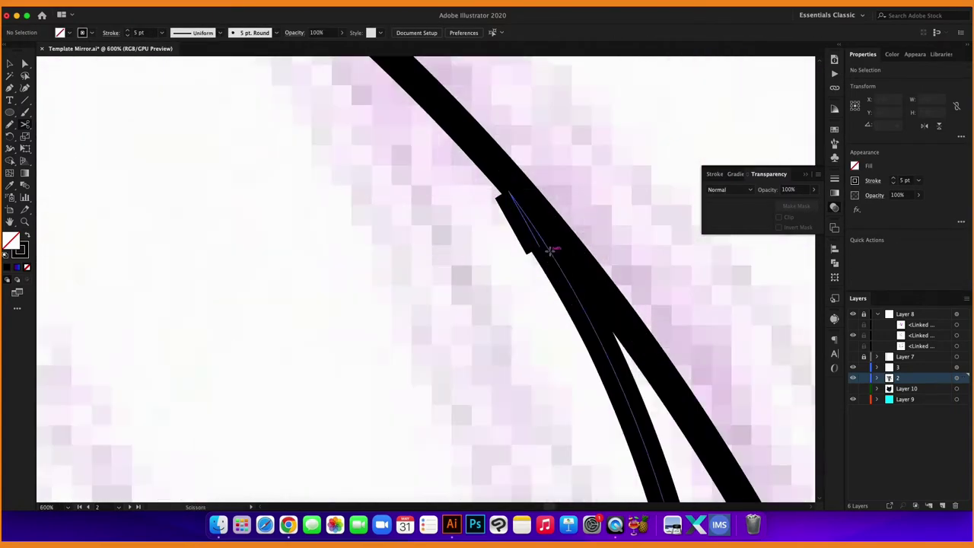
key("a")
left_click_drag(544, 230, 540, 216)
scroll(540, 216, "down", 6)
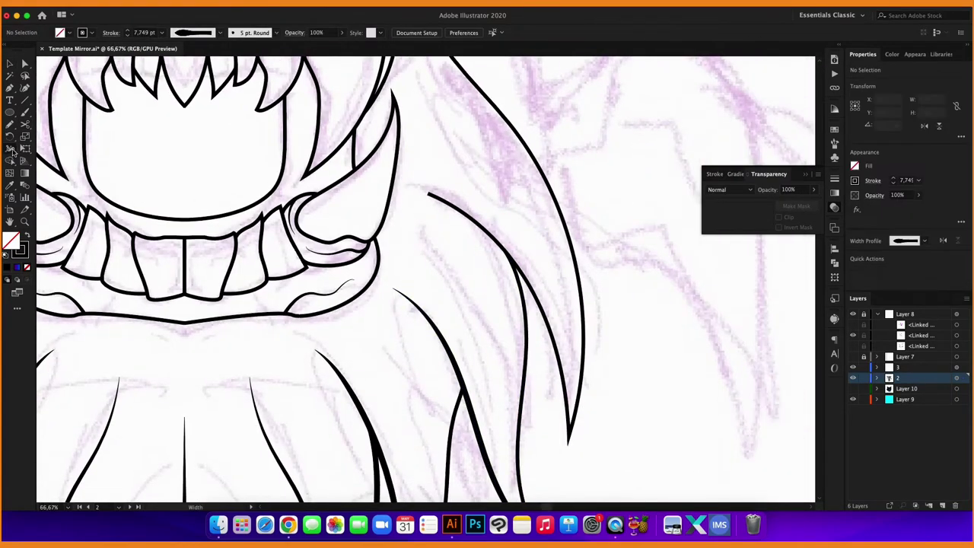
scroll(515, 226, "up", 3)
scroll(522, 254, "down", 4)
scroll(456, 183, "up", 8)
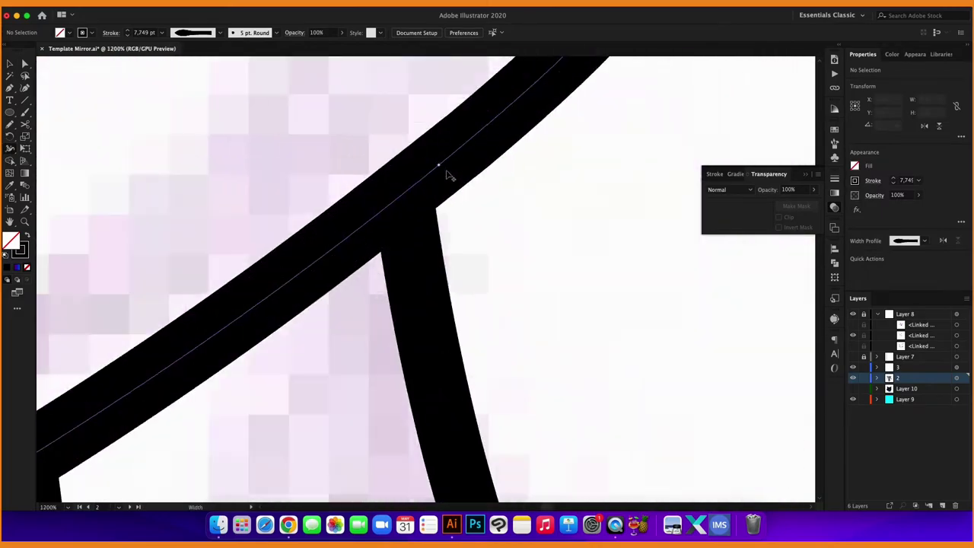
scroll(404, 182, "down", 10)
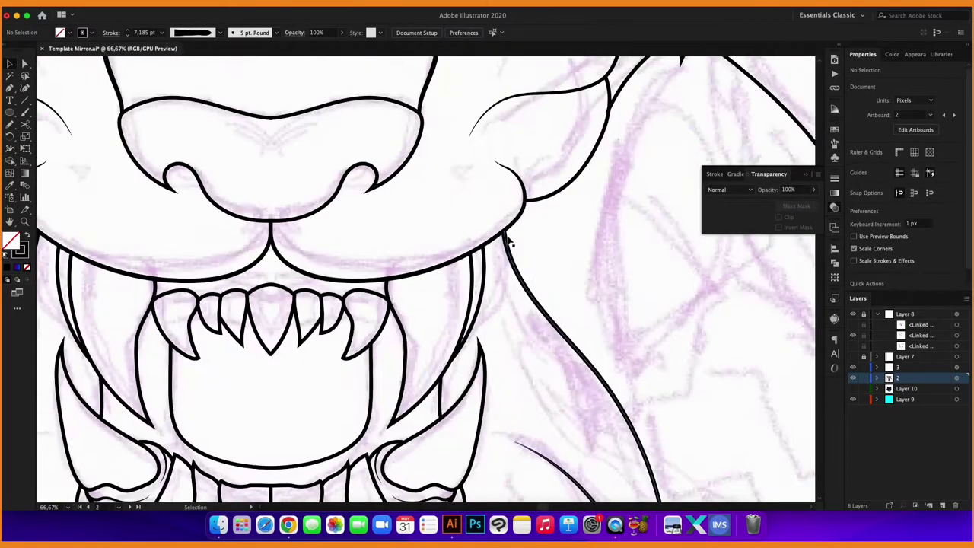
key("v")
scroll(457, 281, "down", 3)
scroll(395, 244, "up", 3)
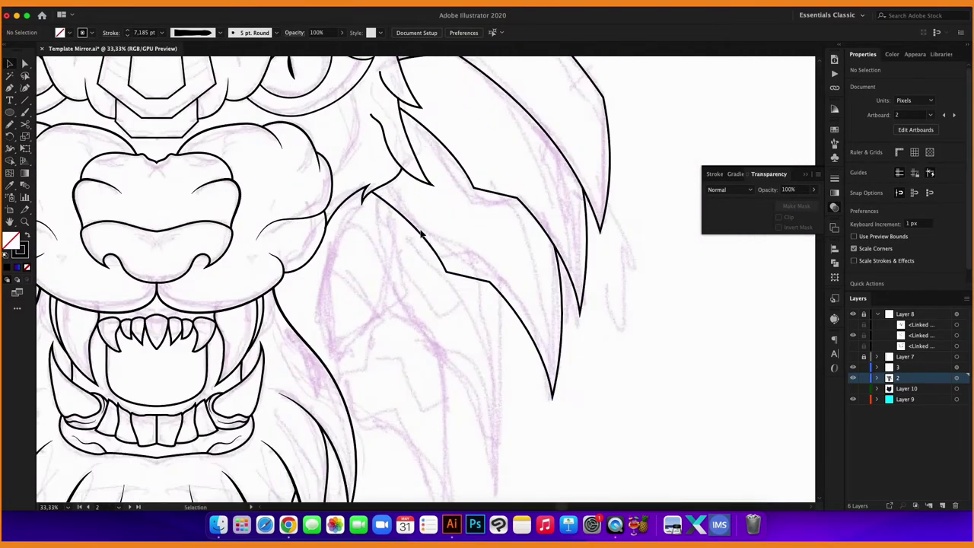
scroll(343, 213, "down", 1)
scroll(395, 327, "up", 1)
scroll(319, 244, "up", 1)
Draw a new thin mane strand curving down beside the right cheek with the Pencil.
key("n")
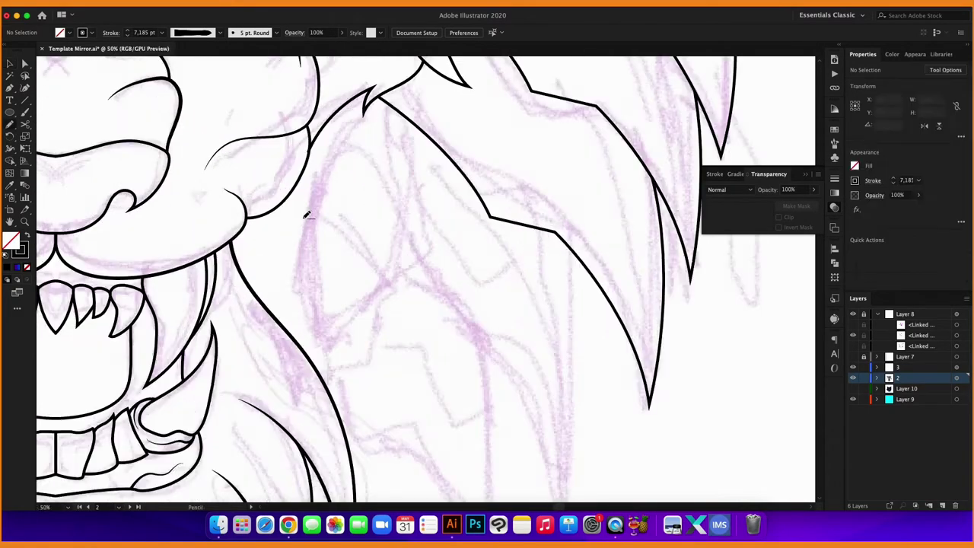
left_click_drag(329, 352, 350, 415)
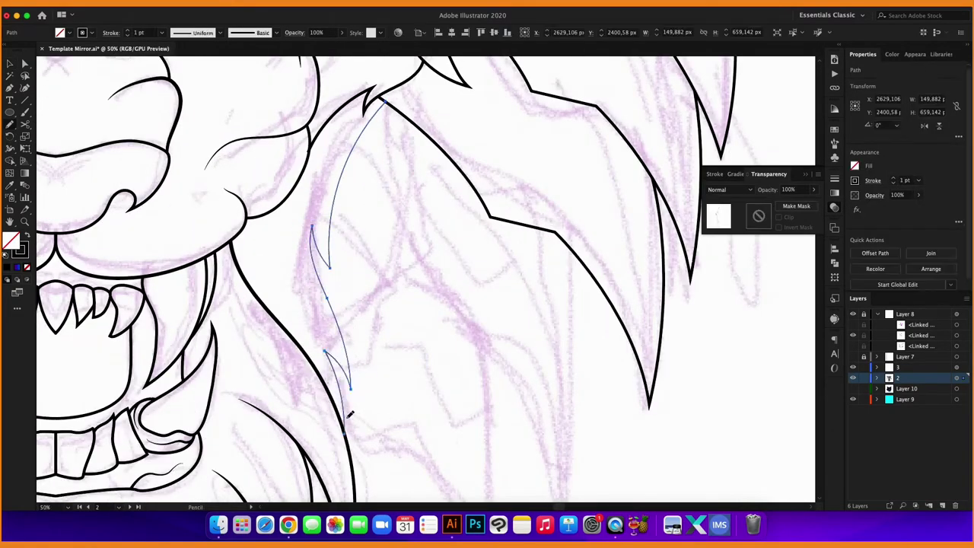
key("v")
left_click(372, 206)
scroll(250, 195, "up", 3)
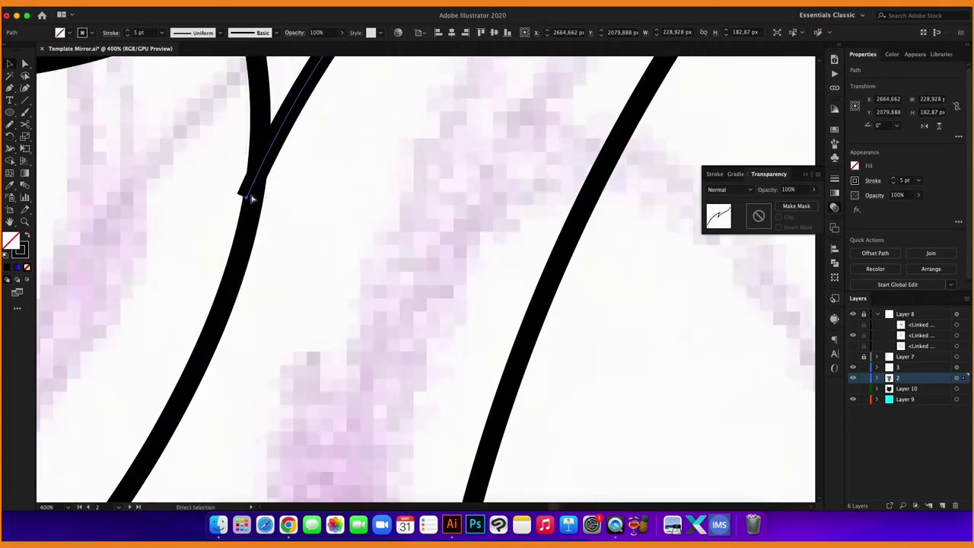
scroll(313, 241, "down", 3)
scroll(338, 333, "down", 1)
Duplicate the selected mane strands beside the cheek and reshape the copy's end point.
scroll(339, 332, "down", 2)
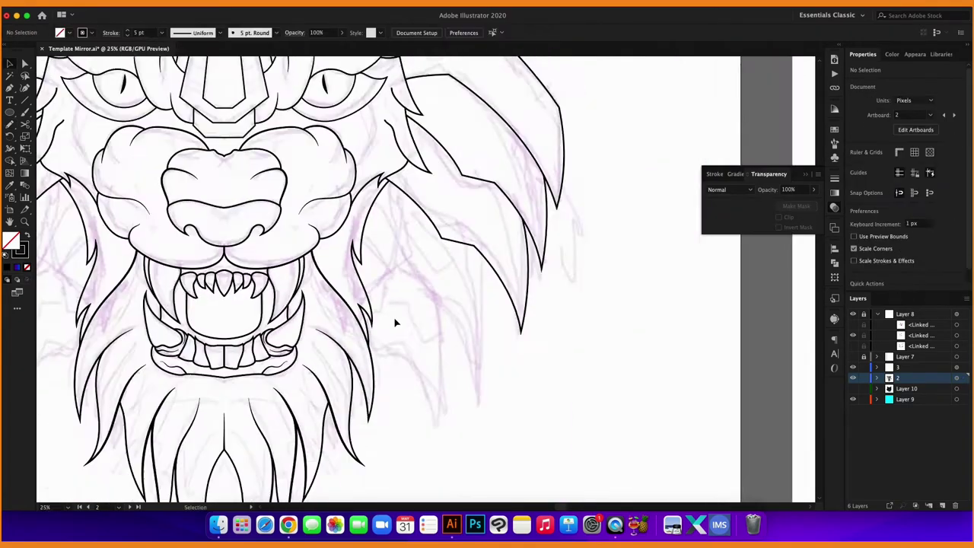
scroll(395, 322, "down", 1)
scroll(441, 305, "up", 2)
left_click_drag(217, 185, 406, 347)
scroll(456, 335, "down", 2)
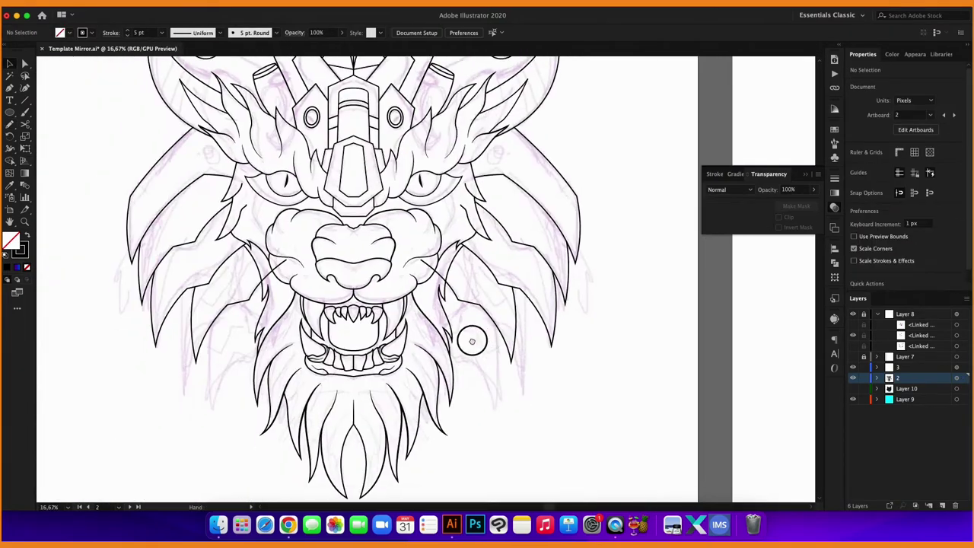
mouse_move(487, 330)
left_mouse_down()
mouse_move(474, 363)
mouse_move(472, 333)
left_mouse_up()
scroll(515, 337, "up", 3)
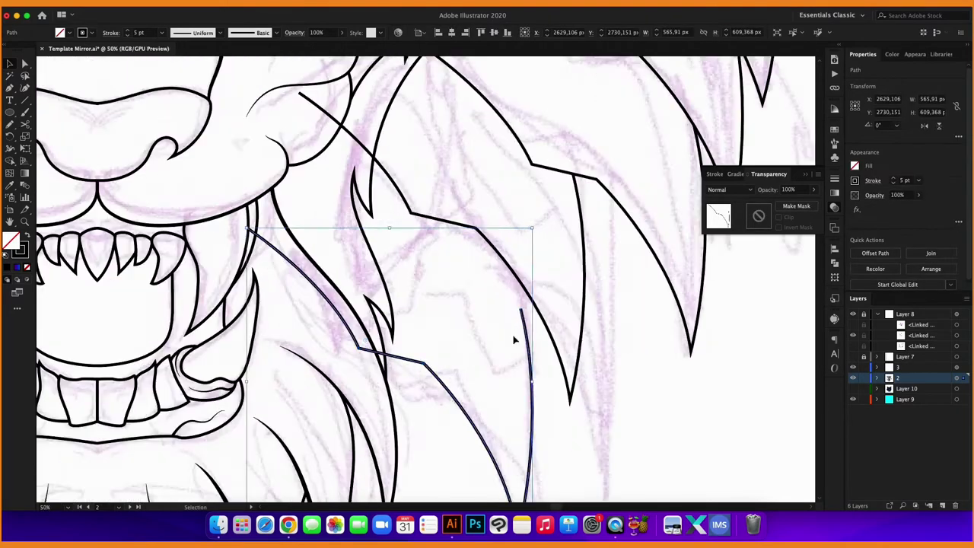
left_click_drag(515, 279, 555, 395)
scroll(297, 384, "up", 1)
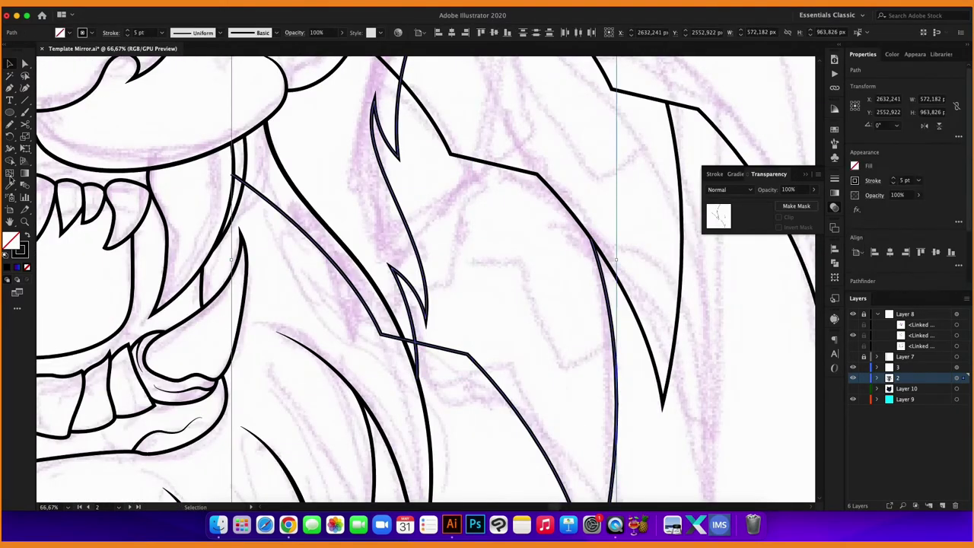
scroll(352, 285, "down", 2)
scroll(452, 239, "up", 1)
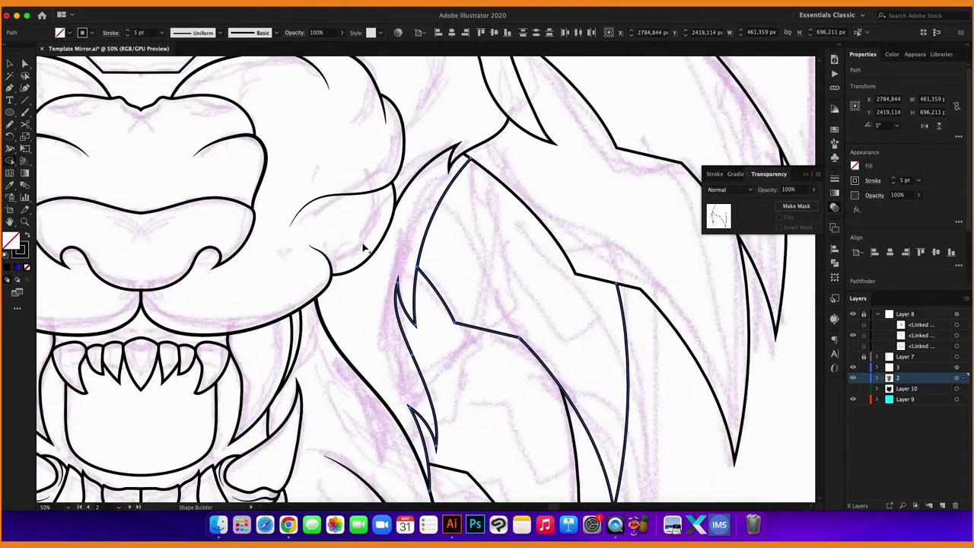
scroll(364, 247, "down", 3)
scroll(340, 284, "up", 5)
scroll(327, 292, "down", 5)
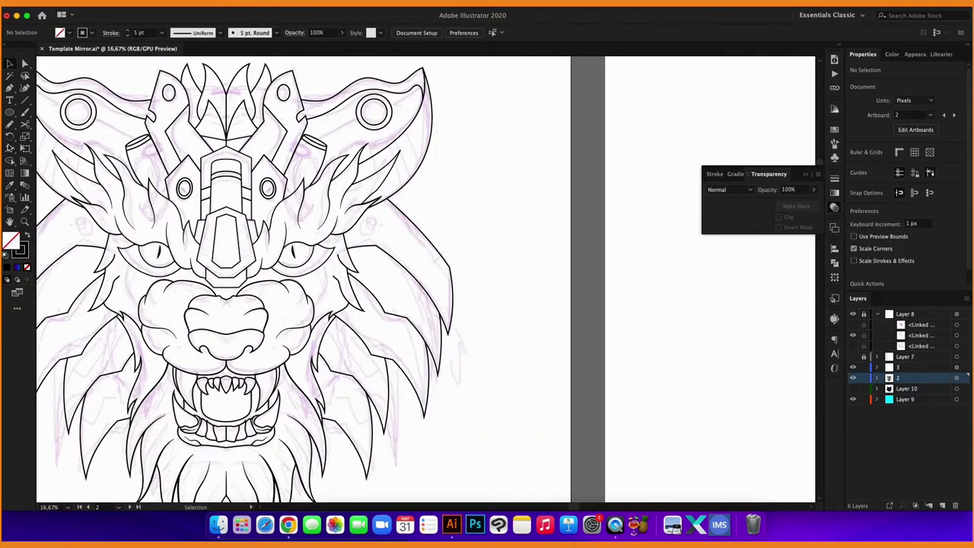
Draw a short fur stroke between the snout and the cheek with the Pencil.
key("n")
scroll(184, 238, "up", 1)
scroll(330, 310, "up", 3)
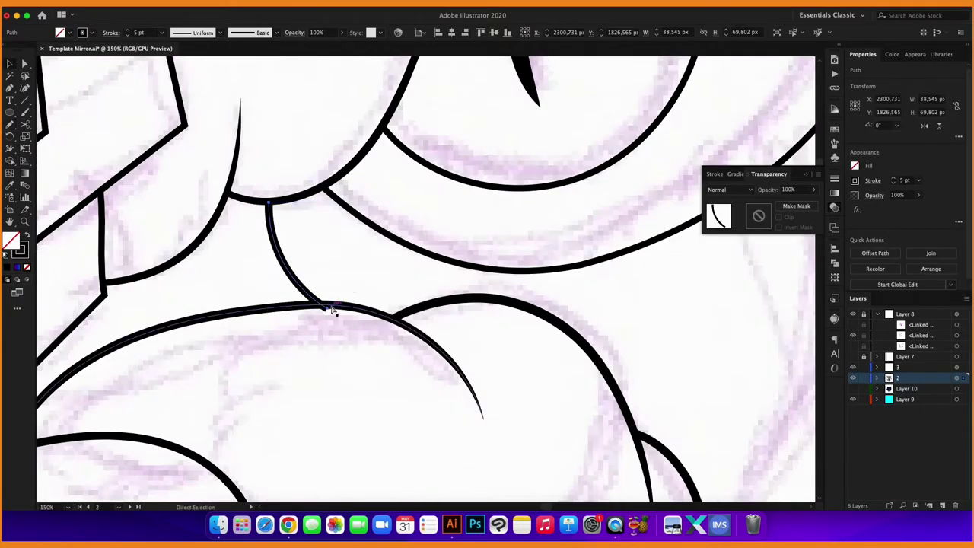
scroll(355, 341, "down", 3)
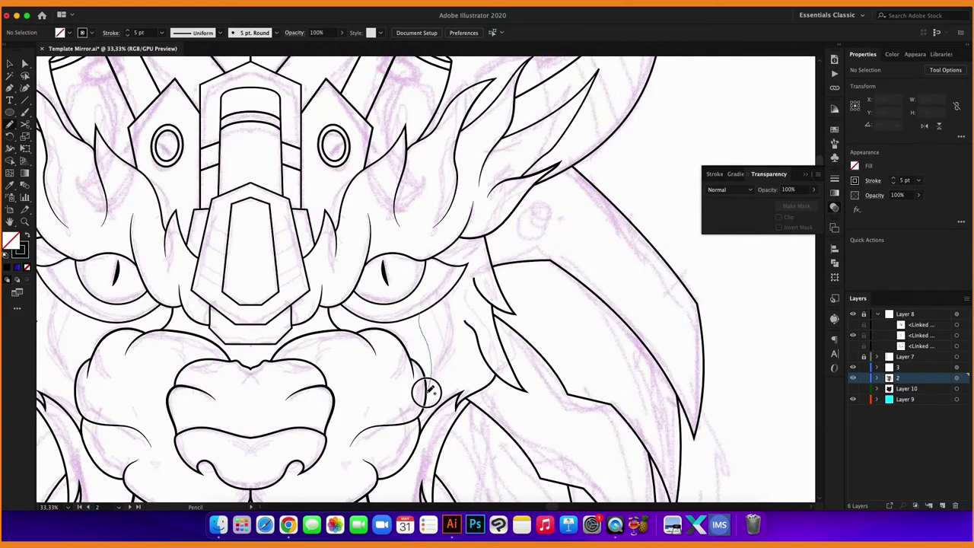
left_click_drag(427, 392, 429, 389)
scroll(404, 279, "up", 5)
scroll(452, 304, "down", 3)
scroll(478, 357, "up", 2)
key("v")
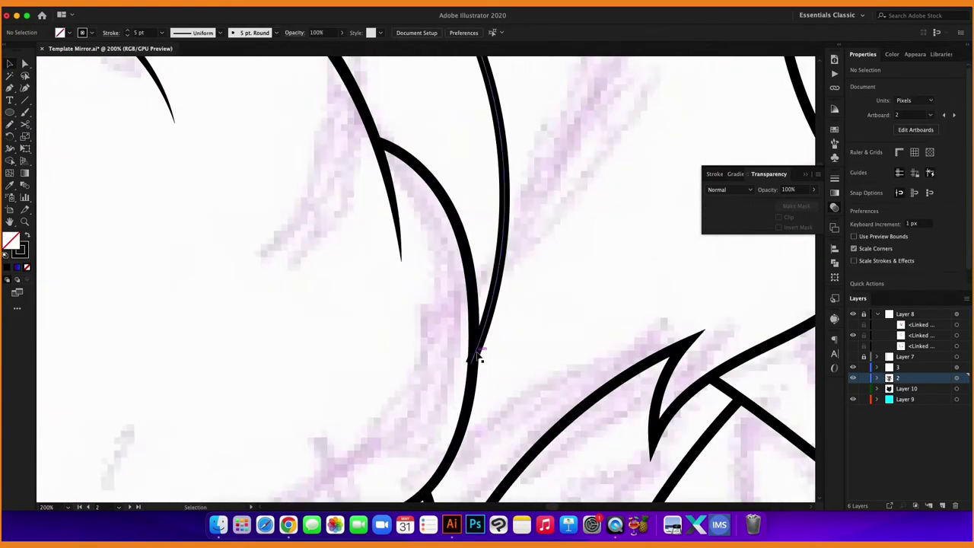
scroll(478, 358, "up", 2)
scroll(449, 391, "down", 4)
scroll(535, 338, "up", 1)
Taper the new strokes with the Width tool and select the anchor where the strokes meet.
key("shift+w")
scroll(515, 339, "down", 1)
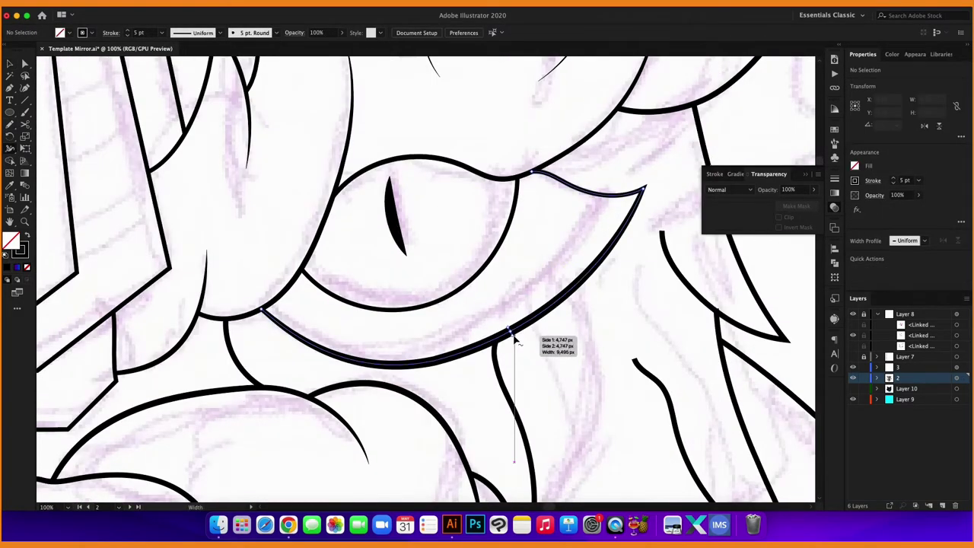
scroll(514, 339, "down", 3)
scroll(550, 374, "up", 1)
scroll(482, 246, "up", 2)
scroll(507, 315, "down", 2)
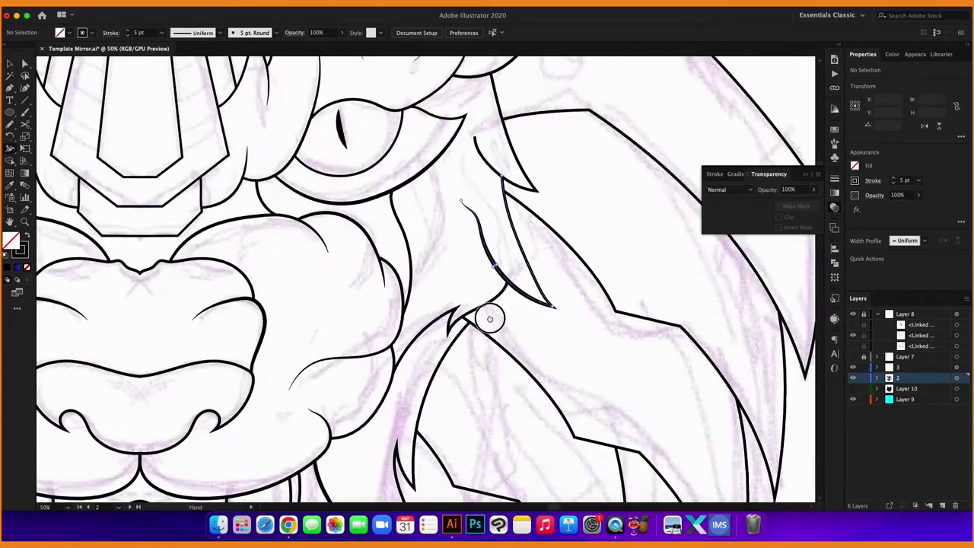
scroll(457, 315, "up", 2)
scroll(462, 330, "down", 2)
scroll(506, 299, "up", 1)
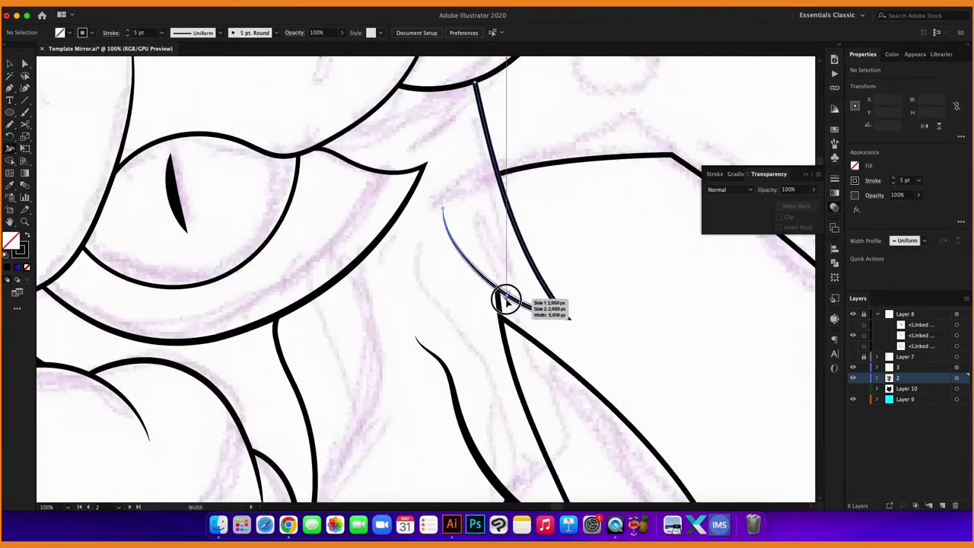
scroll(506, 299, "up", 2)
scroll(500, 282, "up", 3)
key("a")
left_click(445, 263)
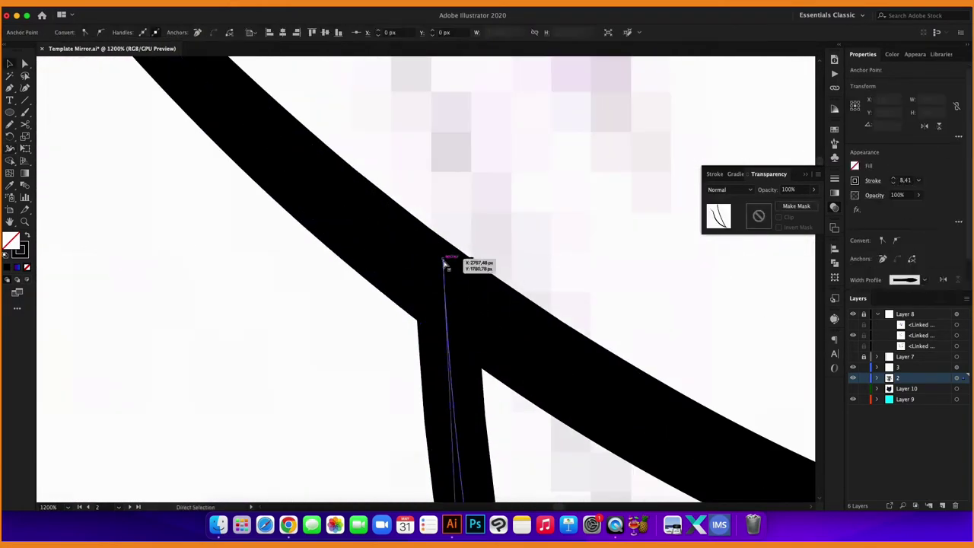
scroll(609, 341, "down", 5)
scroll(548, 370, "up", 1)
scroll(547, 370, "up", 1)
Draw two diagonal hatch lines across the forehead cylinder piece, then fit the drawing in the window.
scroll(457, 305, "up", 1)
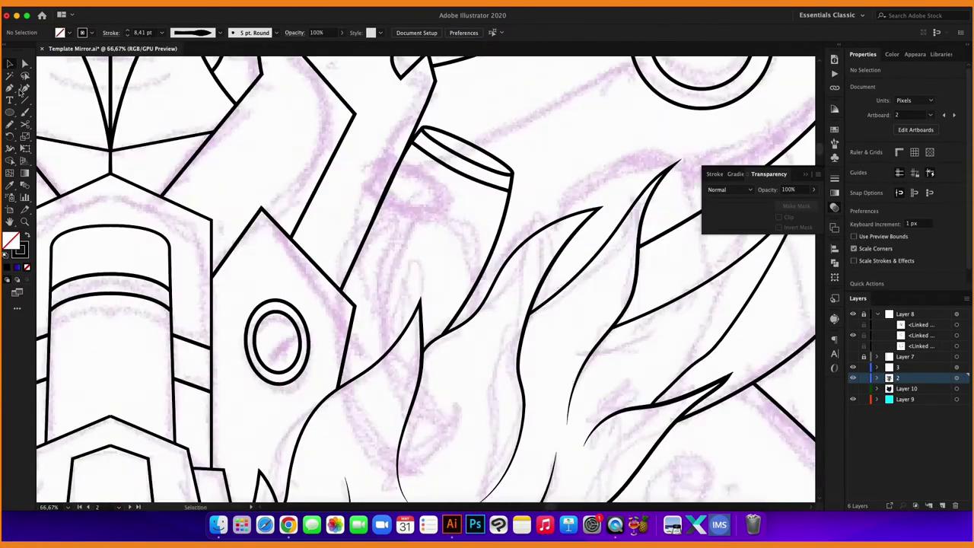
left_click(23, 89)
left_click_drag(351, 371, 442, 166)
left_click_drag(446, 242, 468, 264)
left_click(11, 163)
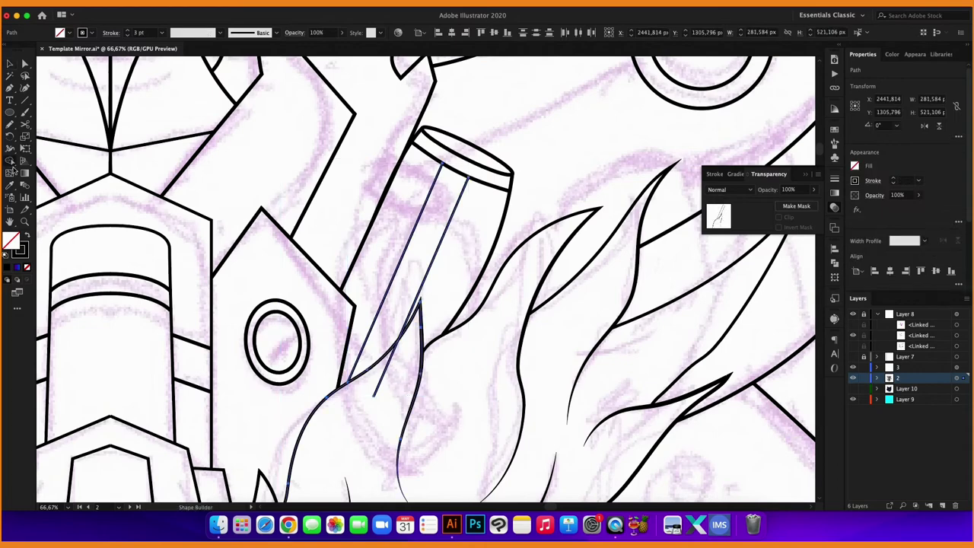
key("ctrl+0")
key("v")
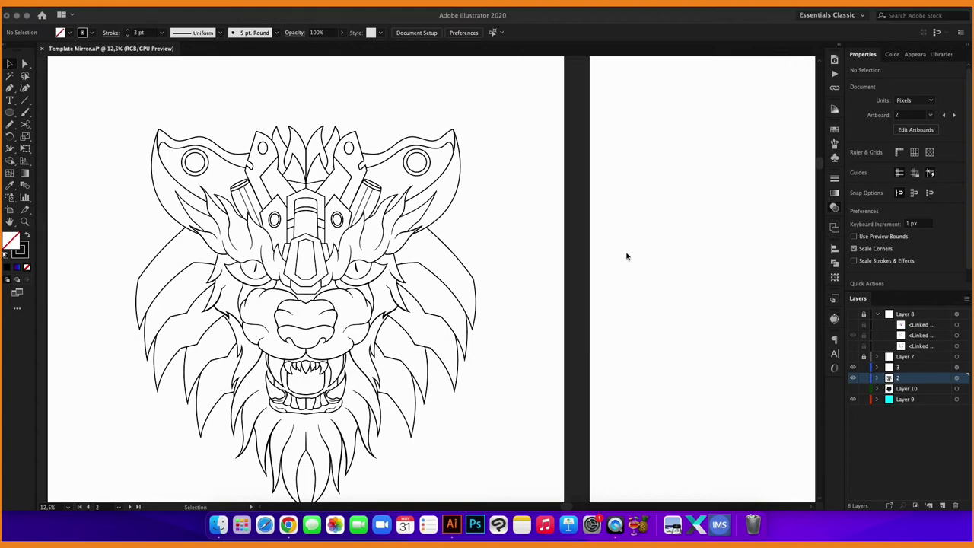
Draw a screw on the ear plate: a thick-outlined circle with a smaller circle inside.
key("ctrl+shift+F10")
scroll(430, 247, "up", 4)
key("l")
left_click_drag(325, 203, 379, 254)
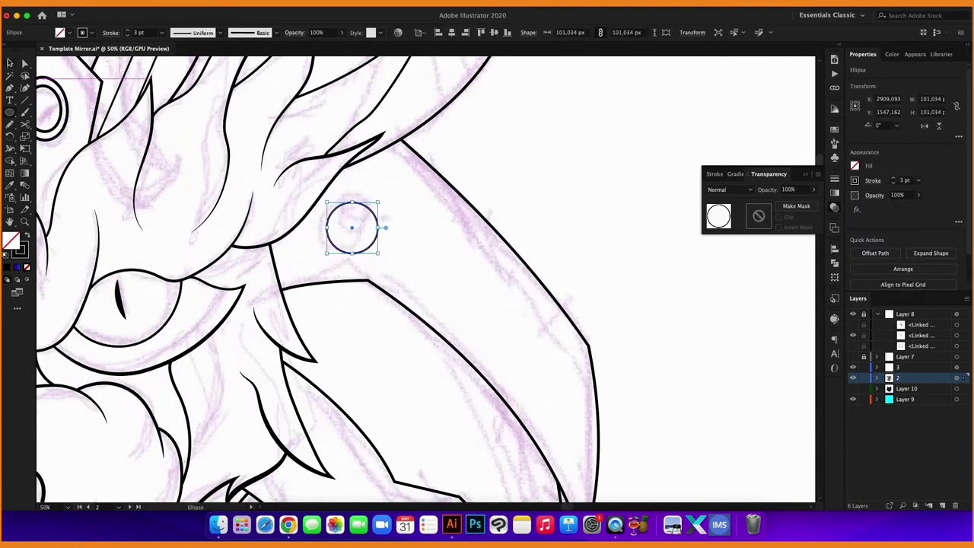
left_click(128, 32)
left_click(374, 244)
left_click(351, 229)
left_click(422, 250)
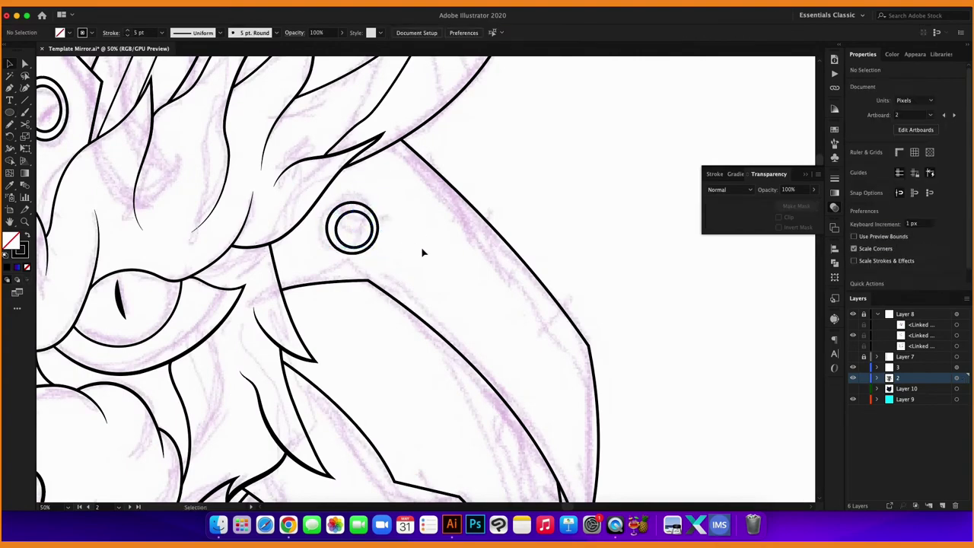
scroll(298, 224, "up", 3)
Draw a tapered slot line inside the screw's inner circle and resize it to fit.
key("backslash")
mouse_move(265, 196)
left_mouse_down()
mouse_move(332, 211)
mouse_move(320, 175)
left_mouse_up()
key("v")
left_click(221, 34)
left_click(196, 67)
scroll(305, 198, "up", 2)
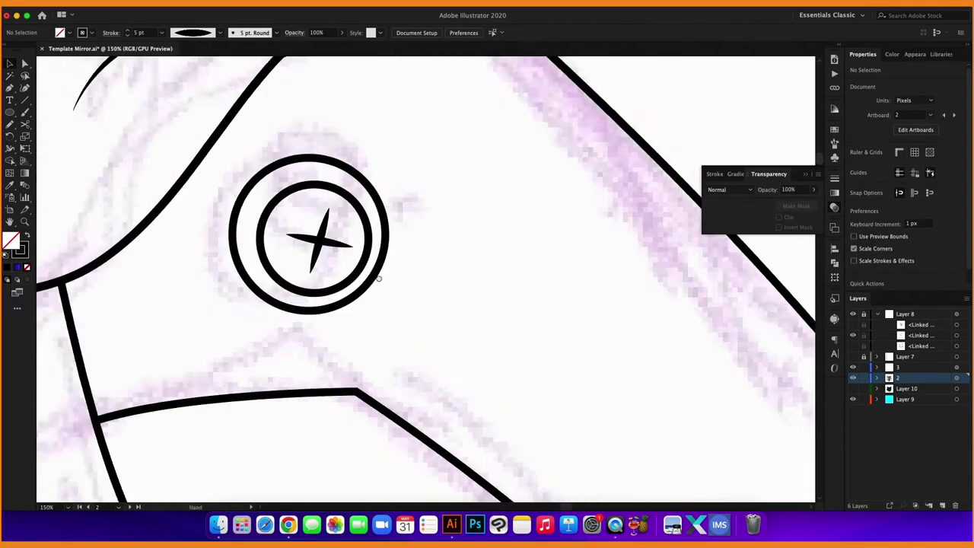
Give the screw's cross a Uniform width profile and delete its steep stroke.
left_click(362, 201)
left_click(308, 234)
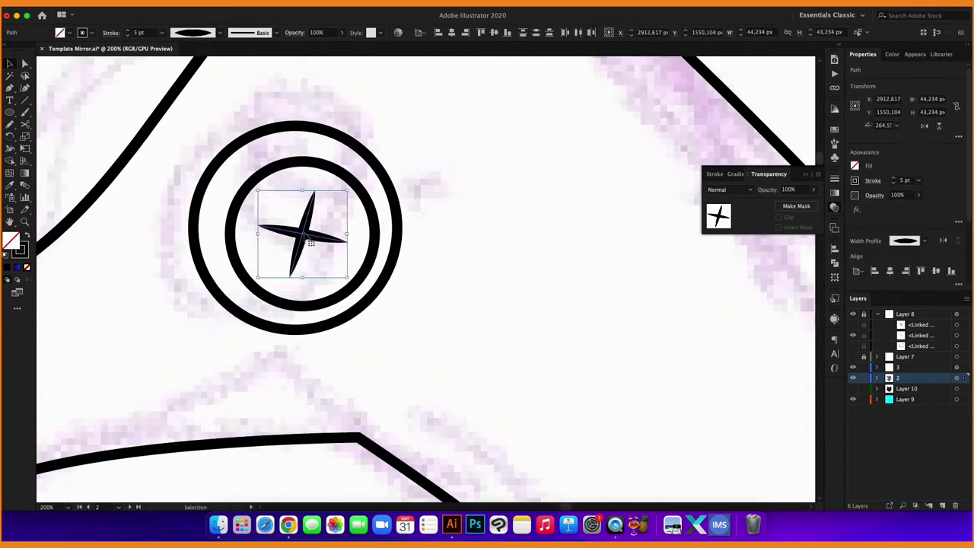
left_click(196, 32)
left_click(190, 47)
left_click(441, 191)
scroll(442, 192, "down", 4)
scroll(441, 192, "up", 4)
key("Delete")
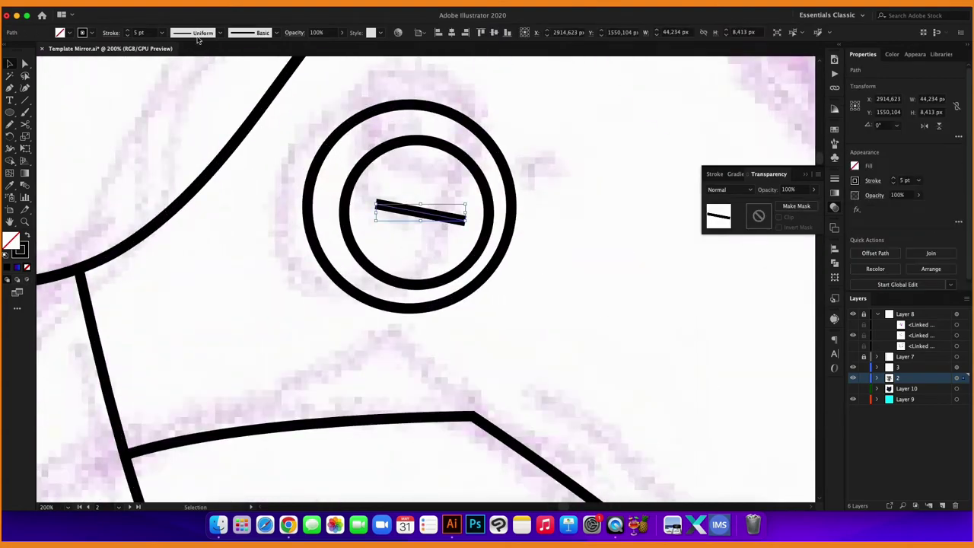
left_click(394, 224)
scroll(365, 191, "down", 2)
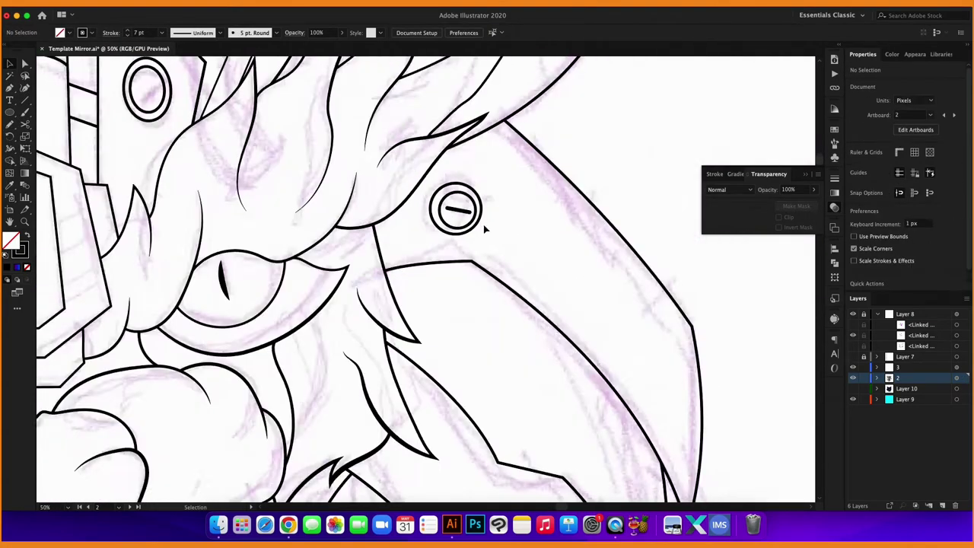
scroll(343, 159, "down", 2)
scroll(340, 155, "down", 1)
scroll(340, 155, "up", 1)
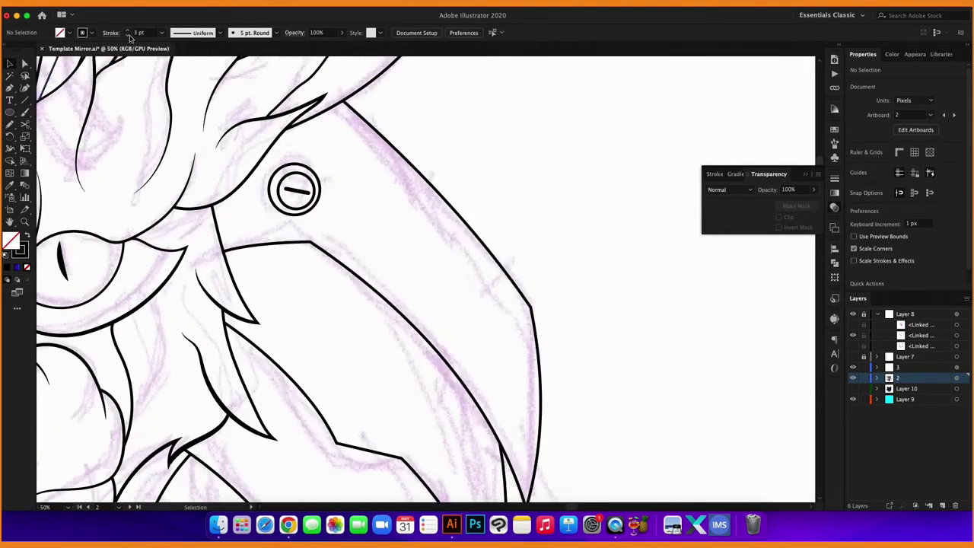
Reshape the hooked side plate's tip anchor and curved edge to match the sketch.
key("p")
left_click(526, 419)
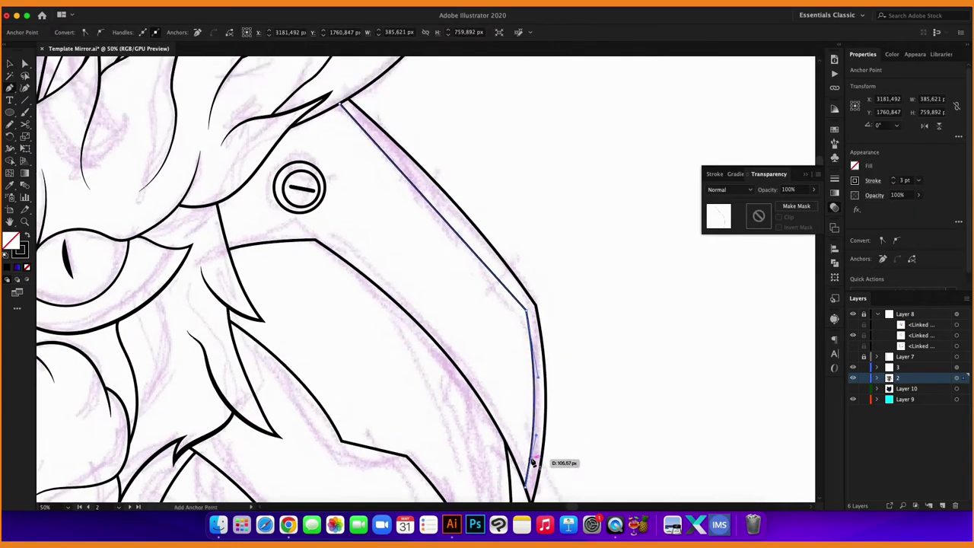
scroll(533, 462, "up", 3)
left_click_drag(533, 462, 505, 398)
scroll(450, 191, "down", 3)
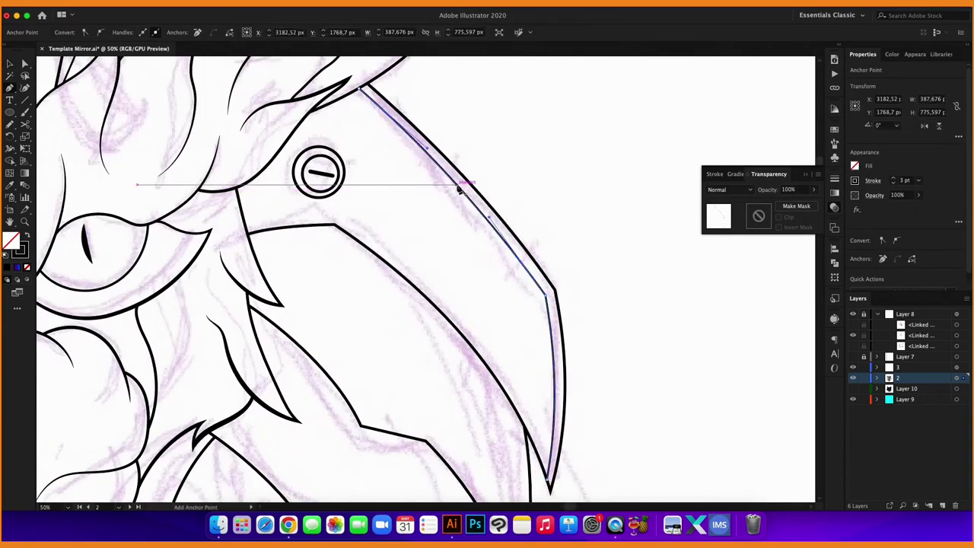
left_click_drag(464, 192, 469, 199)
key("v")
scroll(536, 206, "up", 1)
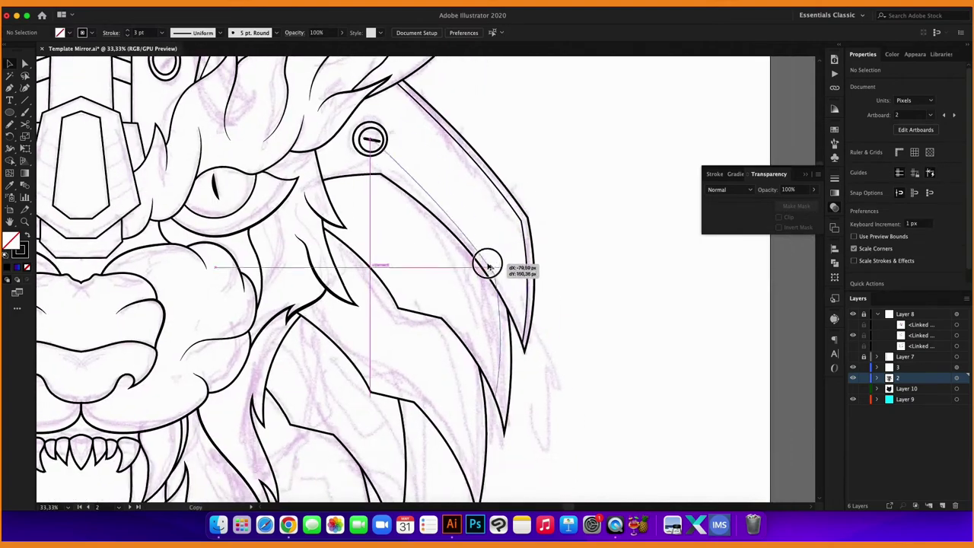
Combine the inner and outer plate paths at the plate tip with Shape Builder.
left_click(493, 373)
left_click(366, 115, "shift")
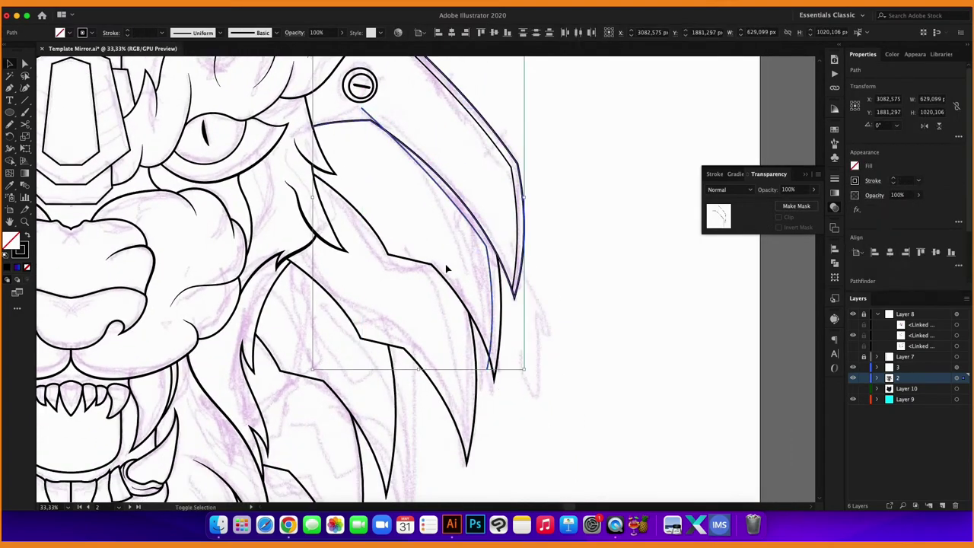
left_click(13, 160)
scroll(386, 265, "up", 3)
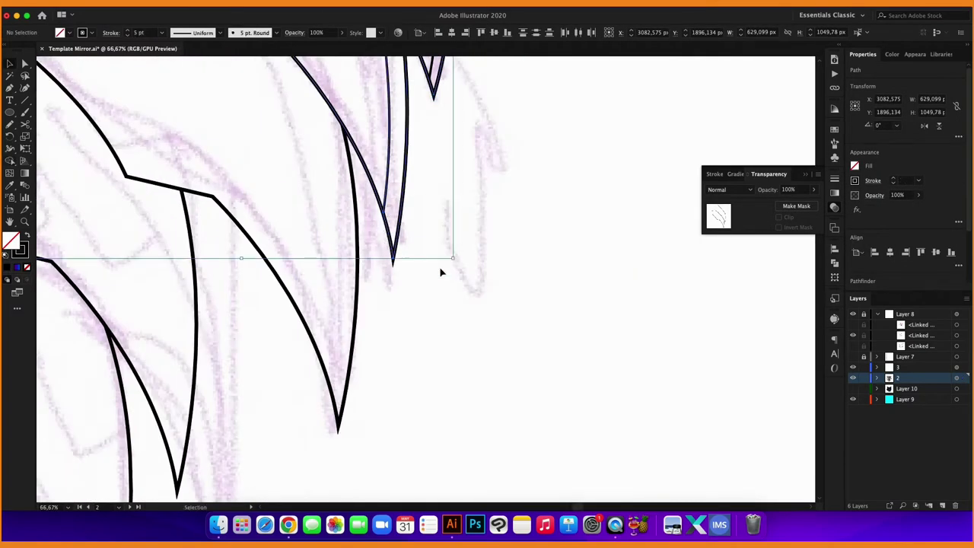
scroll(439, 272, "down", 3)
left_click_drag(319, 65, 424, 387)
scroll(400, 369, "up", 3)
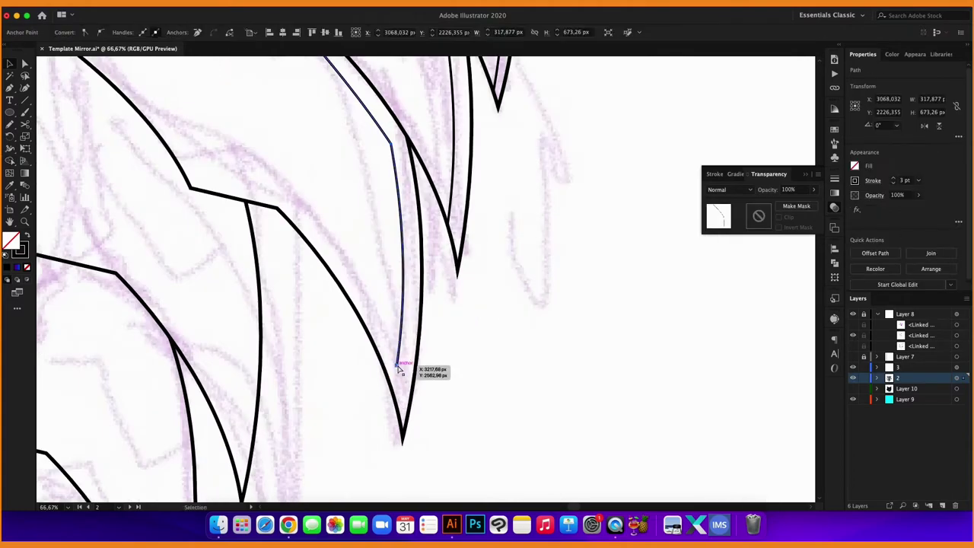
left_click(400, 394)
scroll(400, 394, "down", 3)
scroll(525, 299, "up", 3)
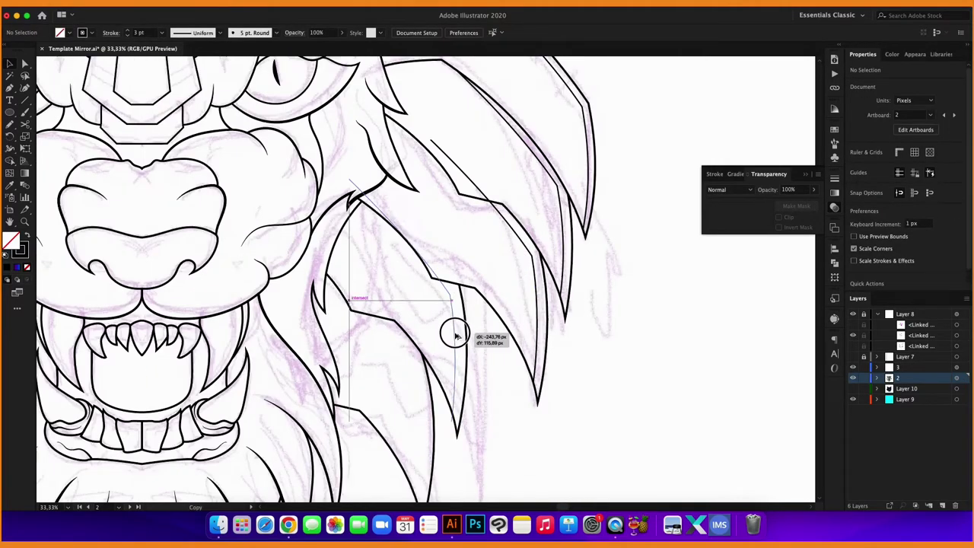
scroll(434, 337, "down", 2)
scroll(467, 424, "up", 5)
scroll(468, 424, "down", 5)
left_click_drag(455, 335, 491, 346)
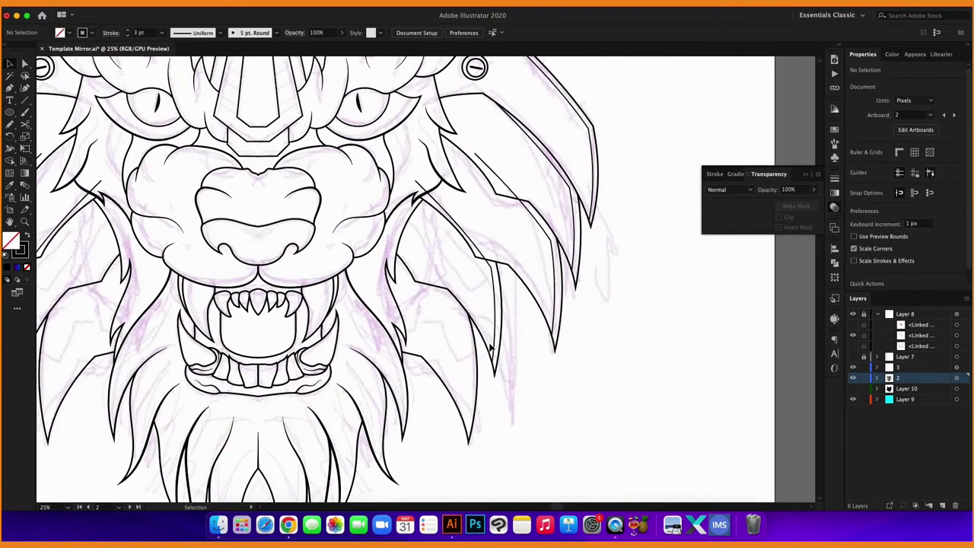
Reshape the mane strand curves to follow the sketch.
left_click(466, 404)
scroll(463, 402, "up", 2)
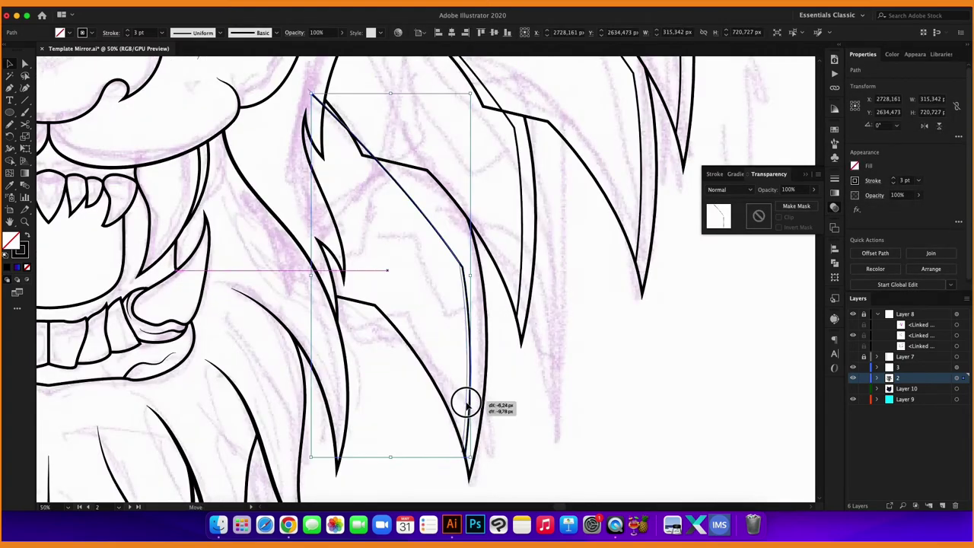
left_click_drag(461, 263, 472, 296)
scroll(487, 346, "up", 3)
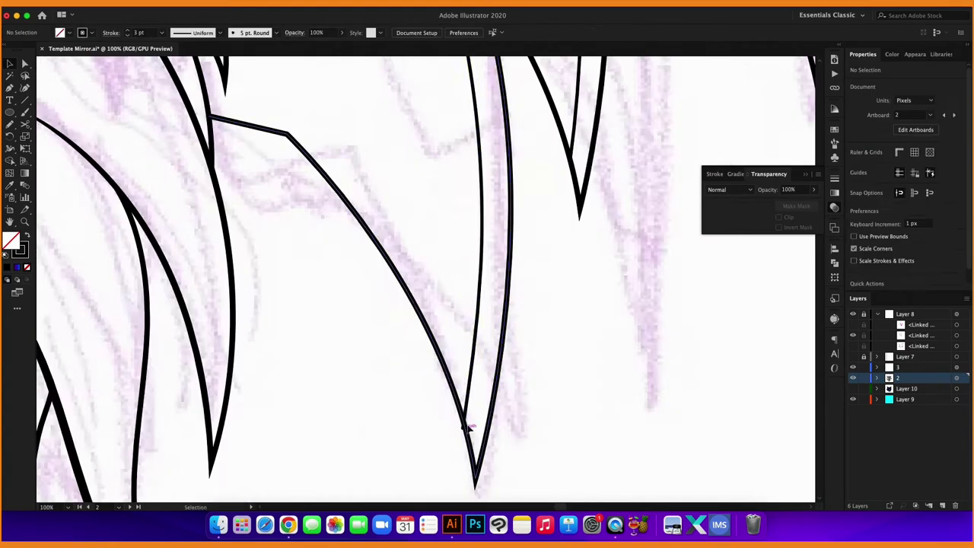
scroll(478, 430, "down", 5)
scroll(439, 409, "up", 1)
scroll(439, 409, "up", 2)
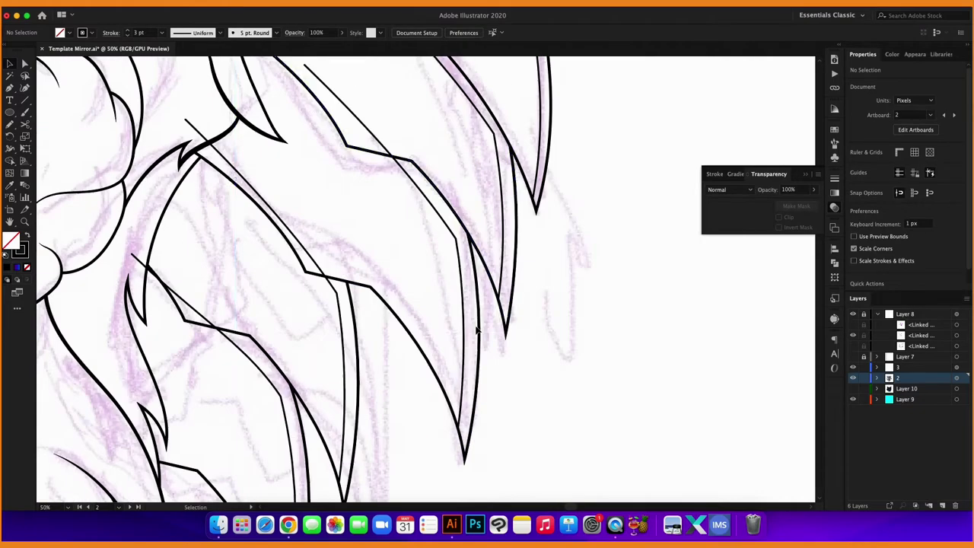
left_click(432, 199)
scroll(366, 124, "down", 3)
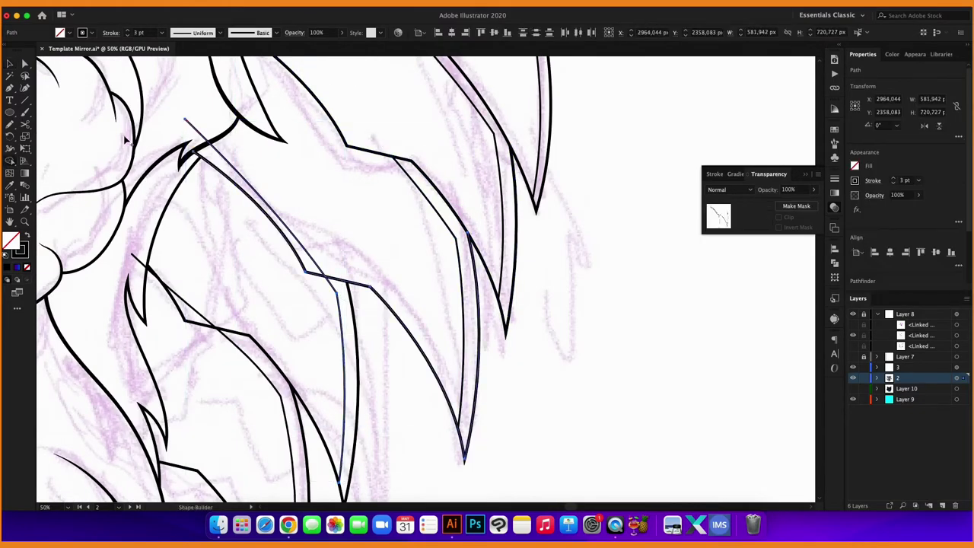
left_click(386, 219)
scroll(387, 220, "up", 2)
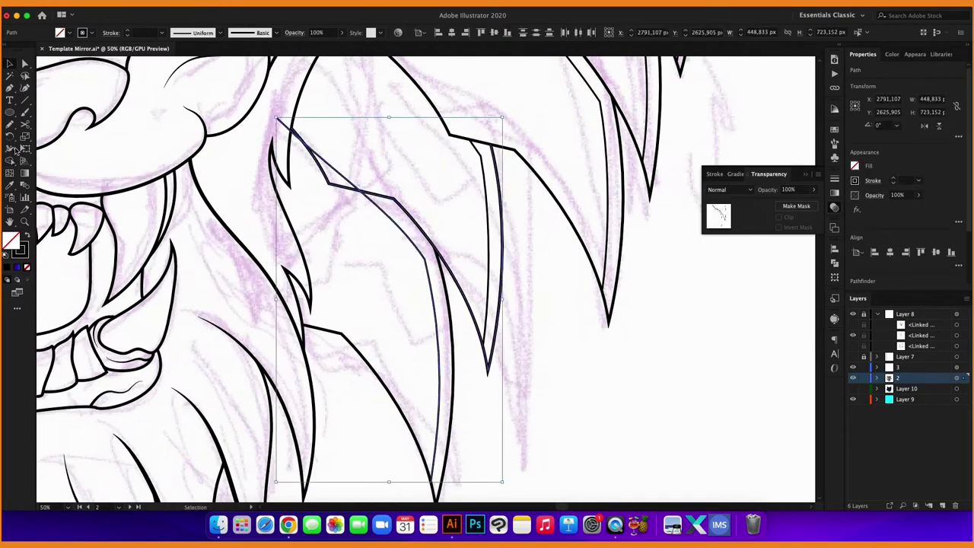
Hide the pink sketch layer in the Layers panel.
left_click(344, 135)
scroll(385, 261, "down", 5)
scroll(373, 190, "up", 3)
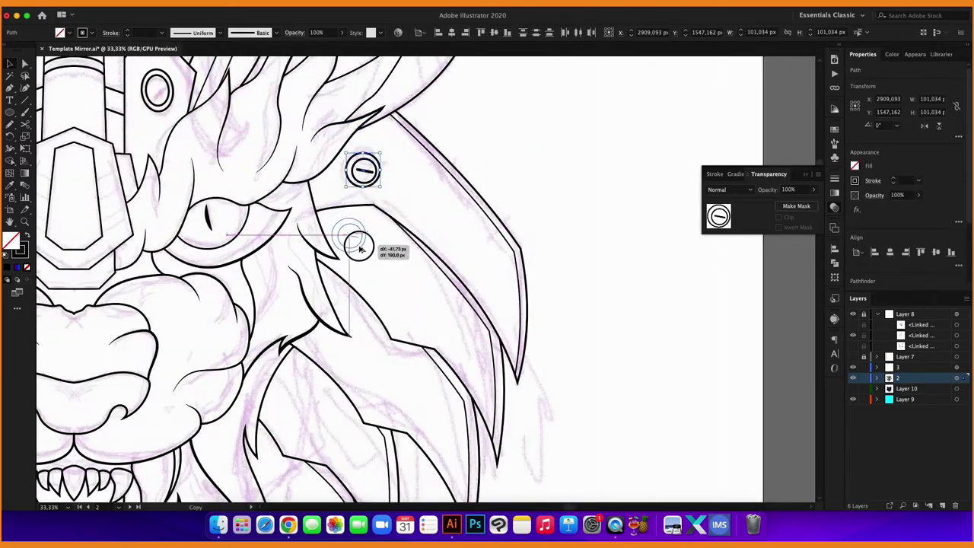
scroll(358, 246, "down", 3)
scroll(355, 167, "up", 1)
left_click(852, 314)
scroll(358, 266, "down", 2)
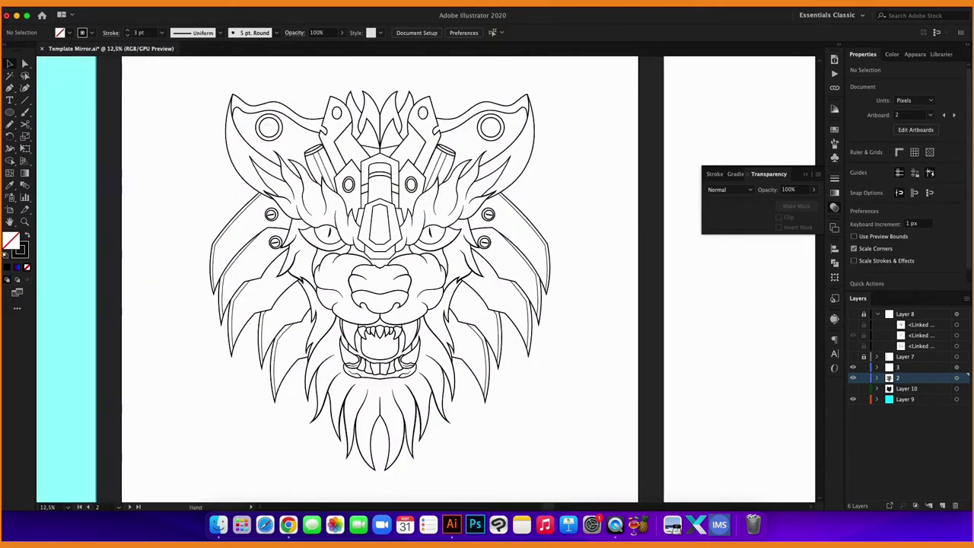
scroll(426, 206, "up", 4)
Place a copy of the small slotted screw below the original.
left_click(432, 204)
left_click_drag(426, 204, 428, 291)
left_click(457, 315)
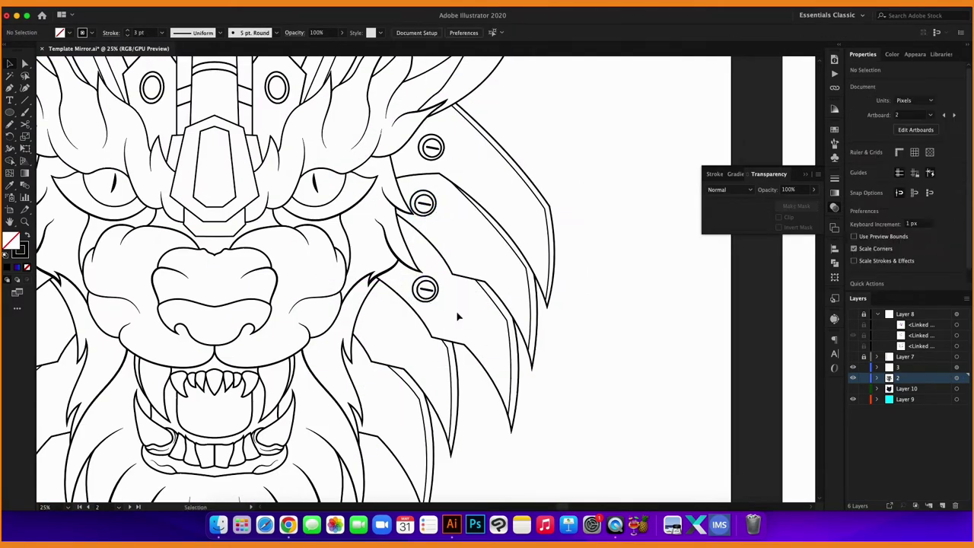
scroll(396, 257, "down", 1)
scroll(397, 256, "up", 1)
scroll(398, 254, "down", 2)
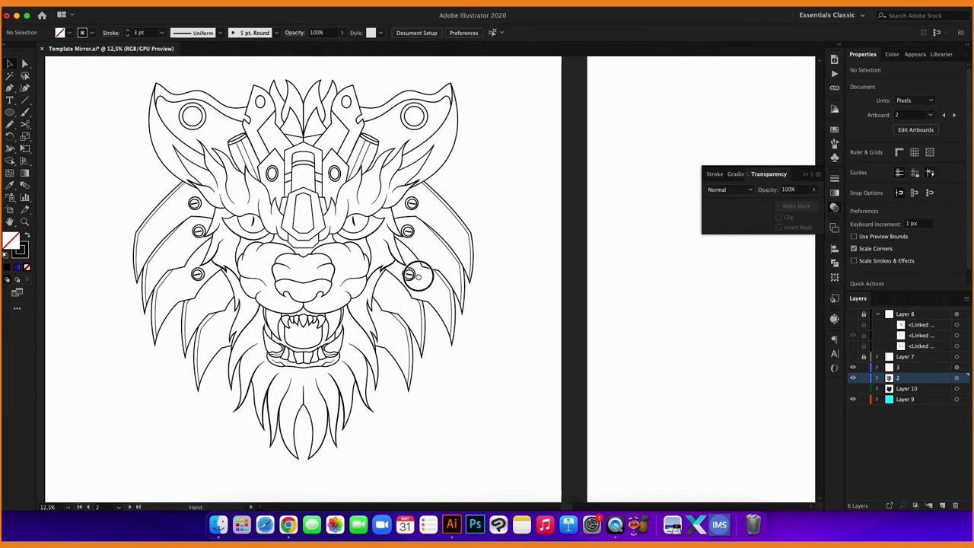
scroll(461, 200, "up", 2)
scroll(461, 200, "up", 1)
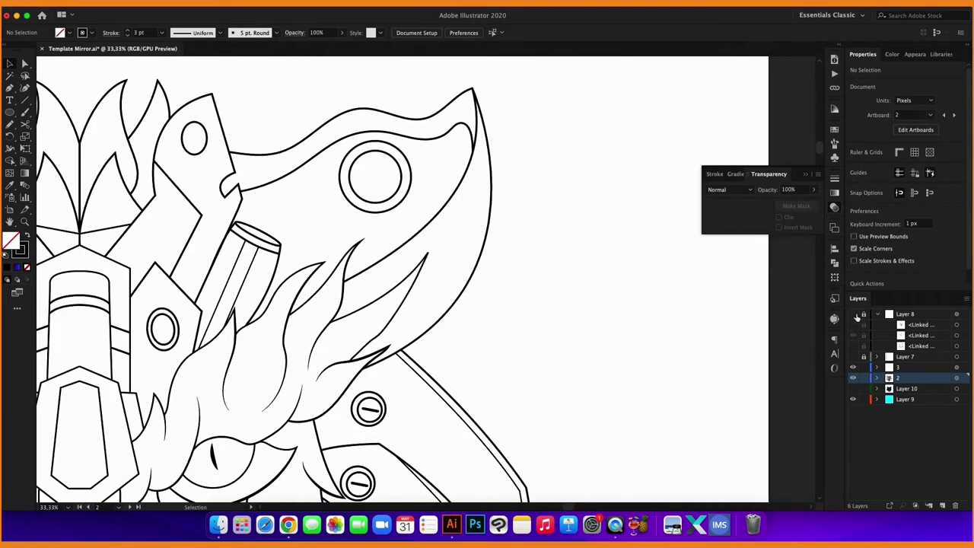
Draw a curved hatch line along the plate edge.
left_click(465, 182)
left_click_drag(478, 273, 482, 244)
key("v")
scroll(480, 247, "up", 2)
scroll(477, 252, "down", 1)
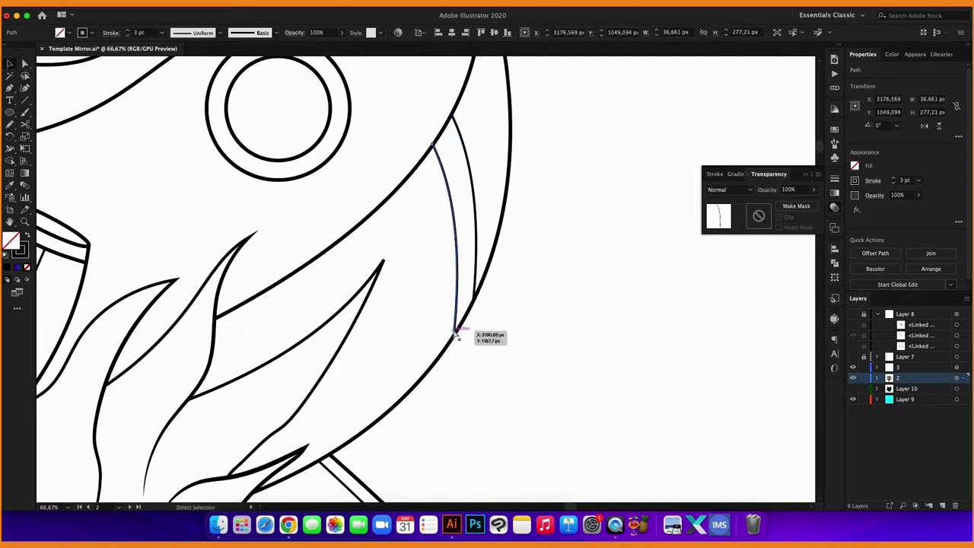
scroll(446, 337, "up", 2)
scroll(462, 218, "down", 1)
Adjust the bend of the flame-shaped leaf curve.
left_click(379, 223)
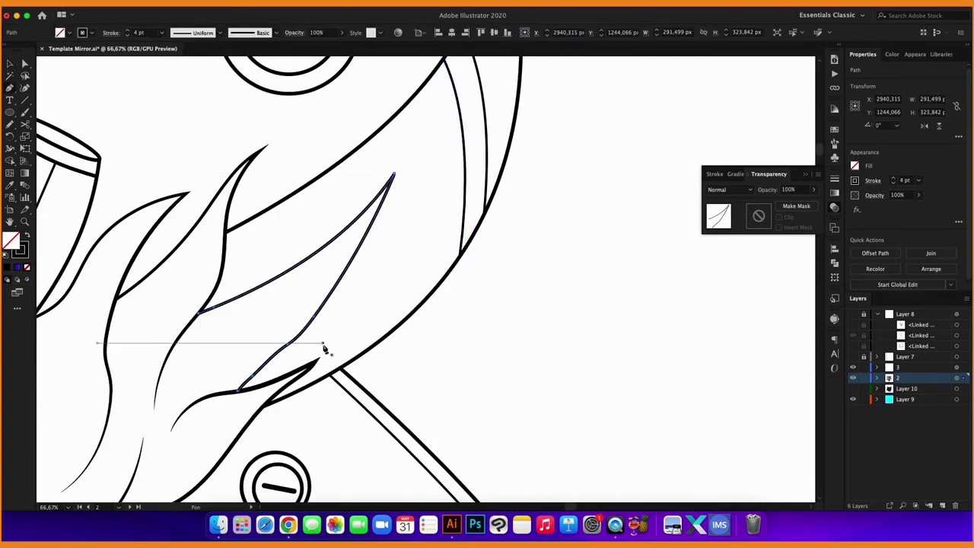
left_click_drag(383, 235, 381, 218)
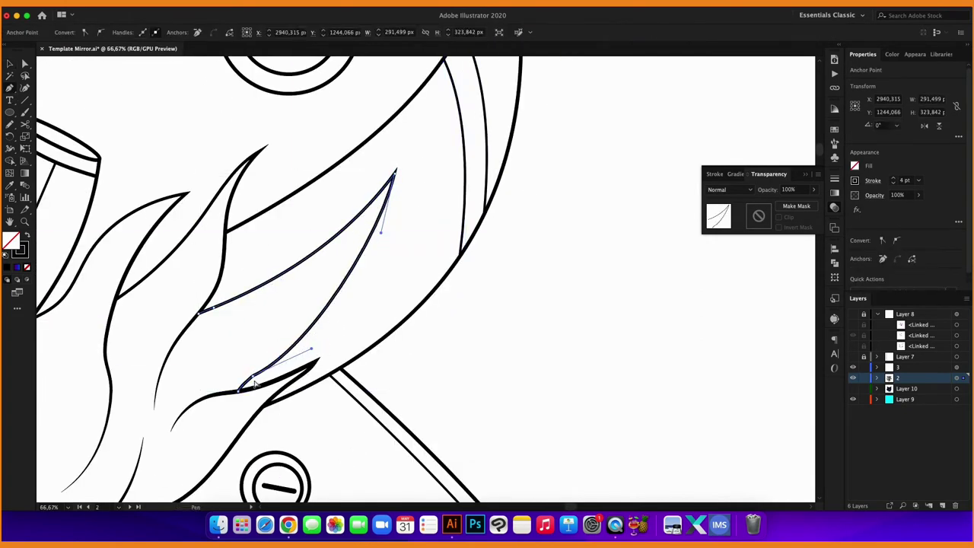
left_click(278, 341)
key("super+minus")
key("super+minus")
Make two copies of the curved hatch line beside the original.
left_click(416, 237)
mouse_move(395, 271)
left_mouse_down()
mouse_move(402, 276)
mouse_move(388, 273)
left_mouse_up()
scroll(395, 271, "up", 5)
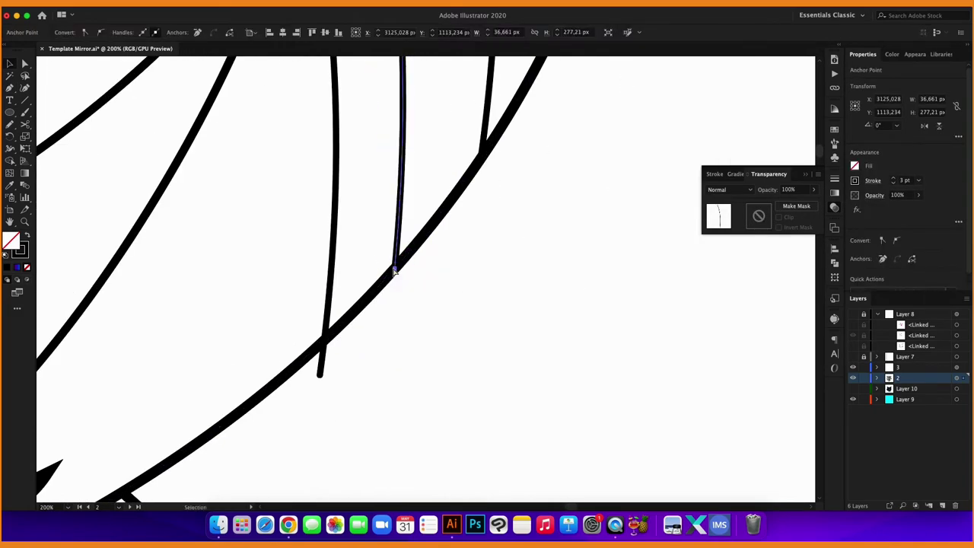
scroll(394, 270, "down", 3)
left_click(420, 309)
scroll(450, 297, "down", 3)
scroll(425, 302, "up", 3)
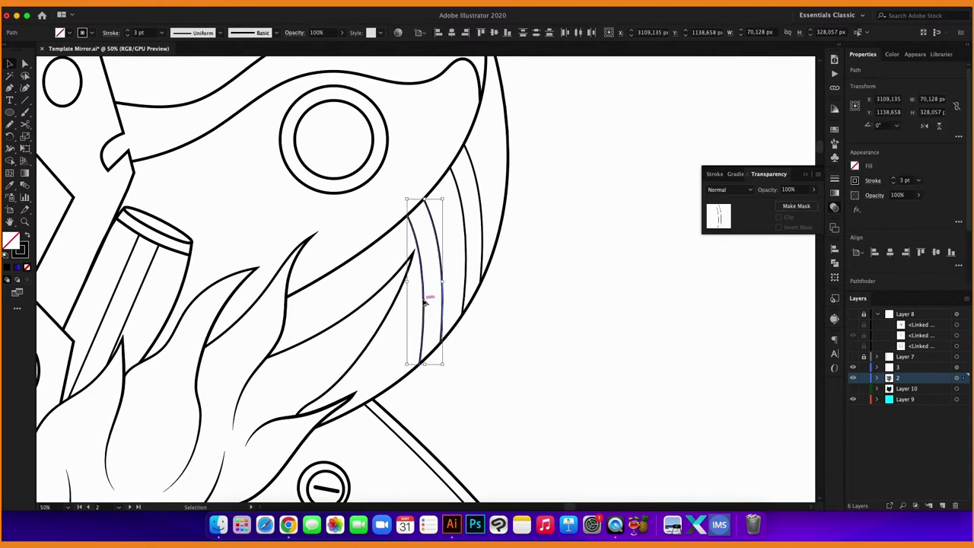
left_click_drag(370, 348, 371, 348)
scroll(365, 265, "up", 5)
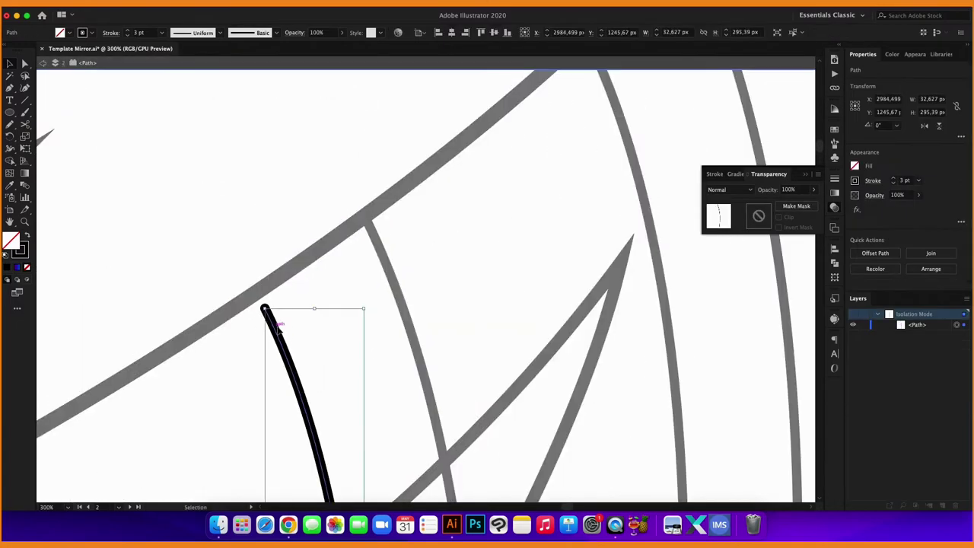
scroll(290, 340, "down", 4)
scroll(289, 342, "up", 3)
scroll(361, 348, "up", 2)
scroll(374, 435, "down", 6)
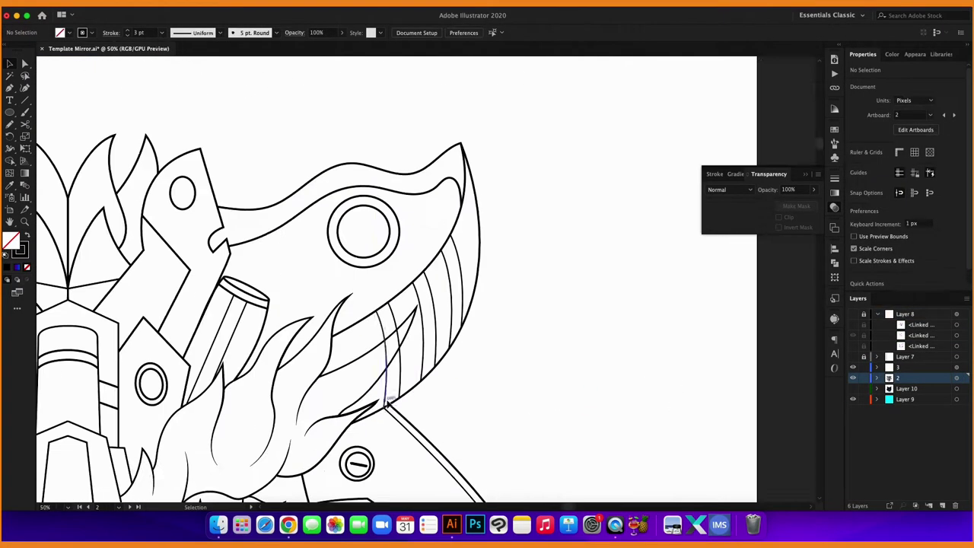
Move a hatch line's end onto the jaw plate edge.
left_click(389, 379)
scroll(392, 388, "up", 5)
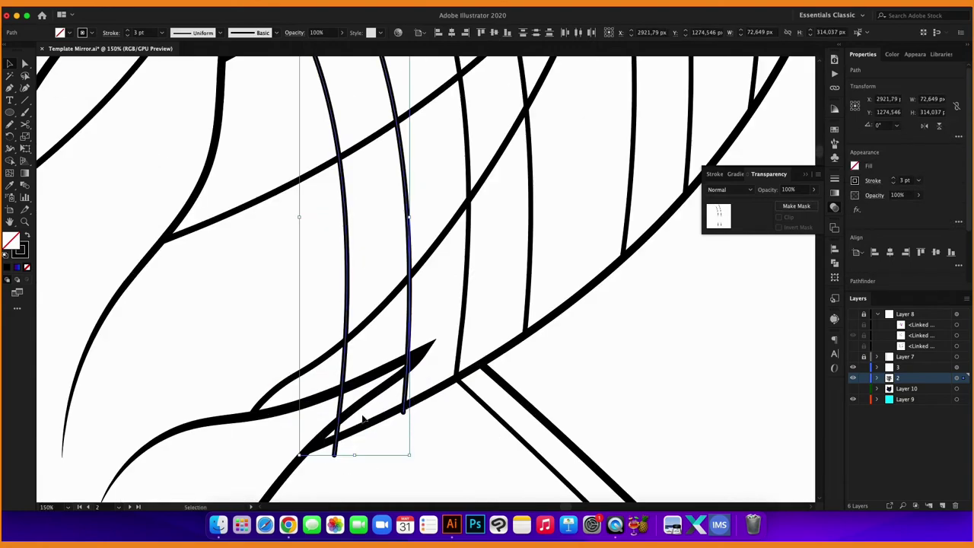
left_click(392, 408)
scroll(352, 366, "up", 2)
left_click_drag(353, 365, 218, 450)
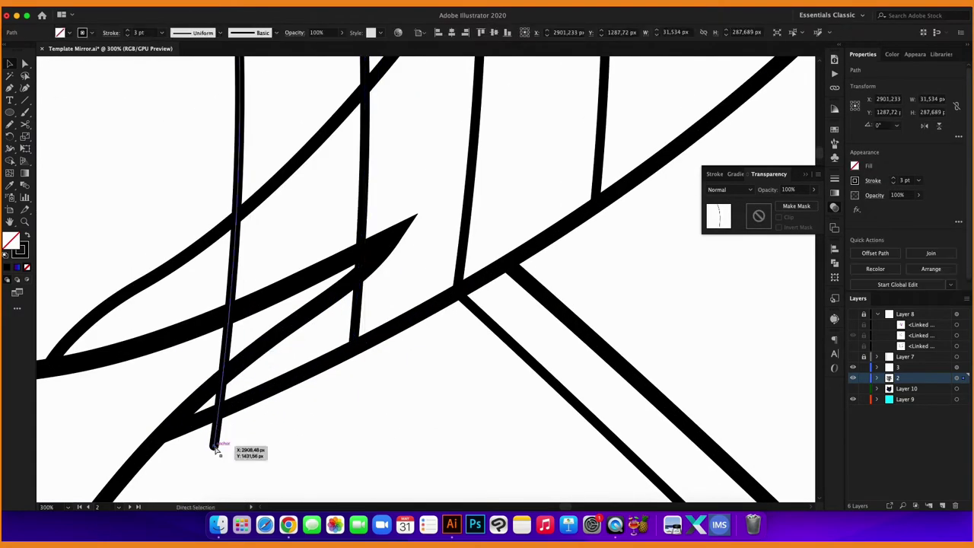
scroll(210, 352, "down", 8)
scroll(209, 352, "up", 5)
scroll(326, 343, "down", 3)
scroll(270, 312, "down", 1)
Trim and merge the jaw plate's hatch line pieces with Shape Builder.
left_click(270, 312)
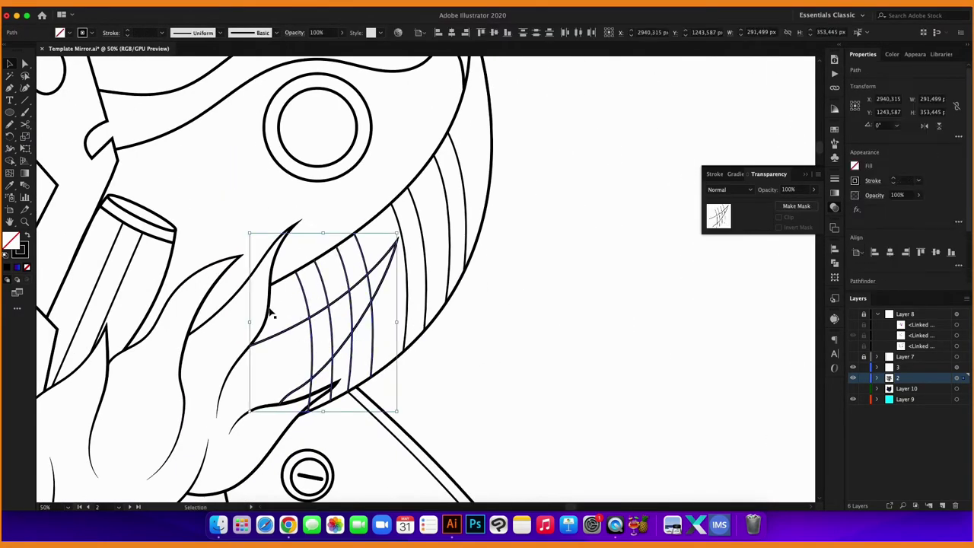
left_click(359, 306)
scroll(492, 317, "up", 5)
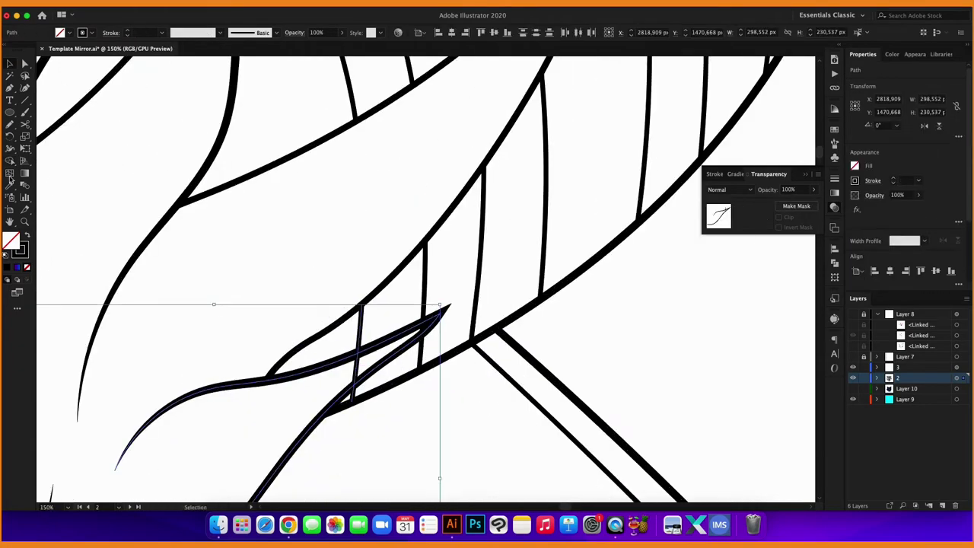
key("v")
scroll(327, 326, "down", 10)
Copy a mouth hatch line toward the eye, rotated about 7 degrees beside the head outline.
left_click(328, 373)
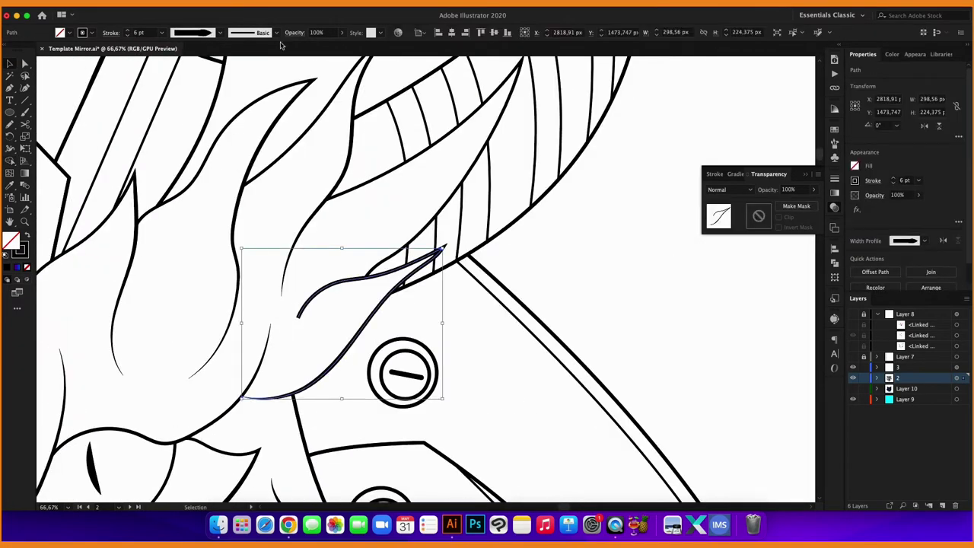
scroll(532, 365, "down", 10)
scroll(525, 363, "down", 10)
left_click_drag(426, 238, 451, 181)
left_click_drag(453, 381, 467, 343)
left_click_drag(441, 228, 452, 196)
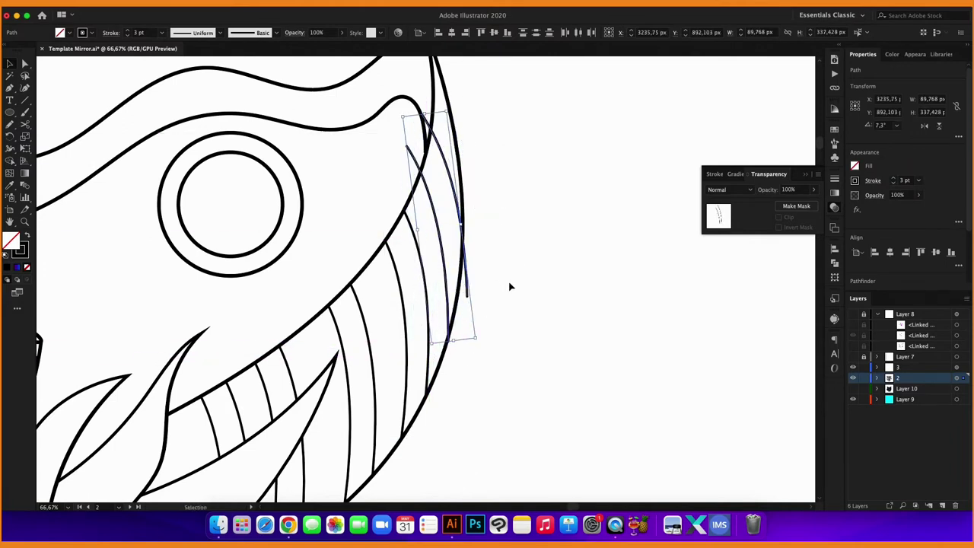
Trim the new hatch line against the head outline with Shape Builder.
left_click(424, 169, "shift")
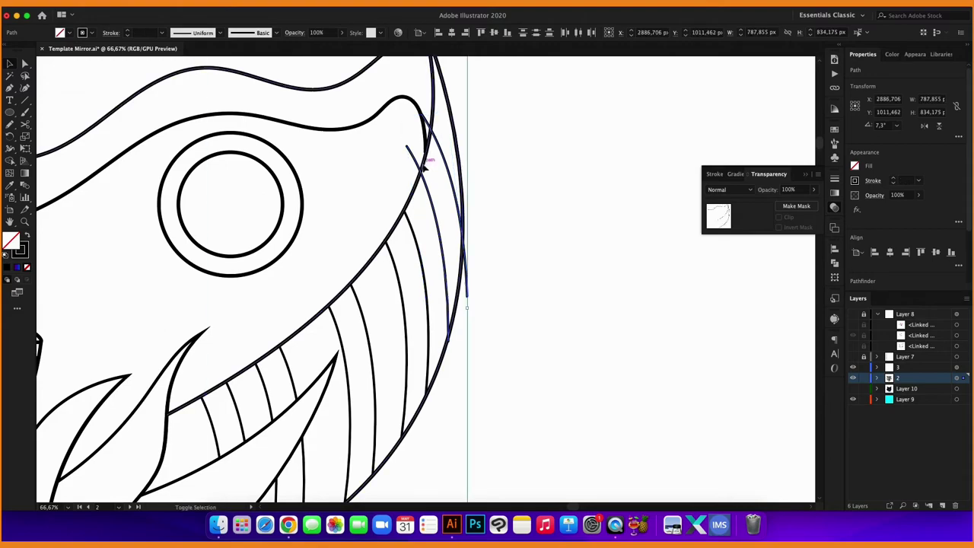
left_click(11, 161)
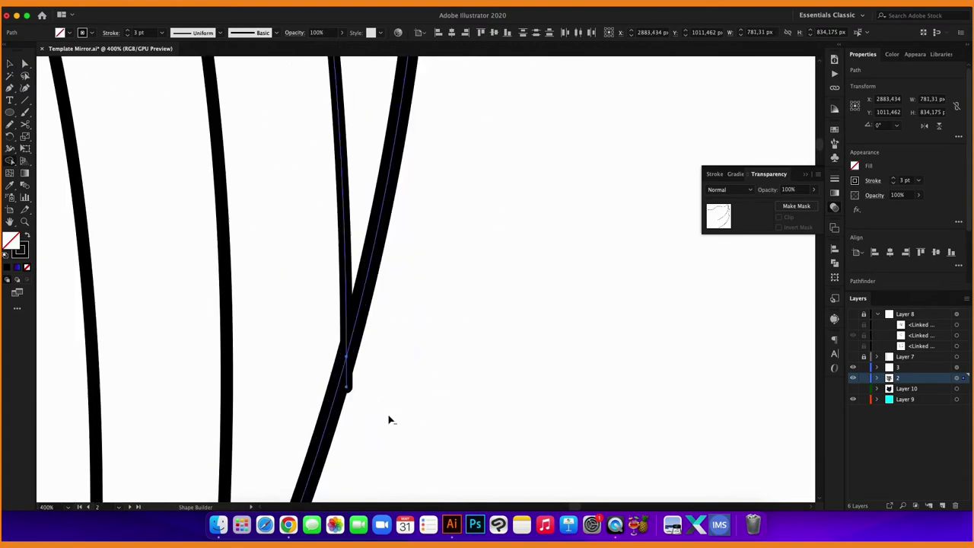
scroll(322, 246, "up", 3)
scroll(307, 221, "up", 2)
scroll(417, 276, "down", 10)
key("v")
left_click(417, 276)
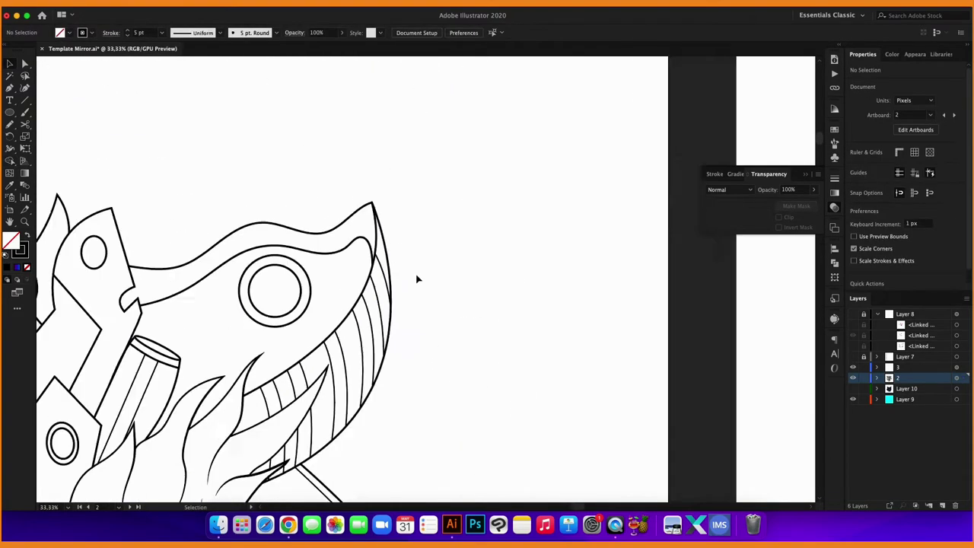
scroll(480, 246, "down", 5)
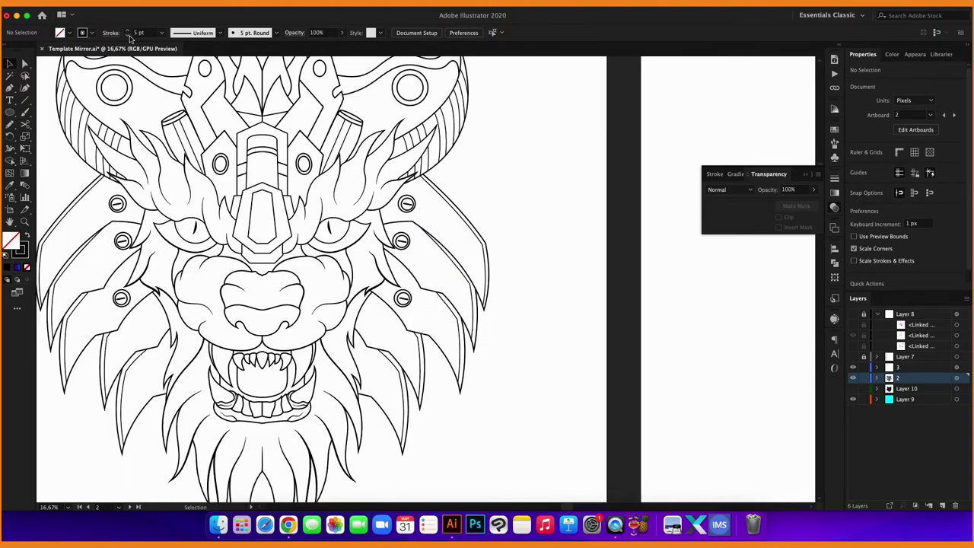
Trace an inner outline inside the peaked forehead plate, from edge to peak to far corner.
scroll(274, 133, "up", 5)
key("p")
left_click(302, 204)
left_click(375, 104)
left_click(502, 240)
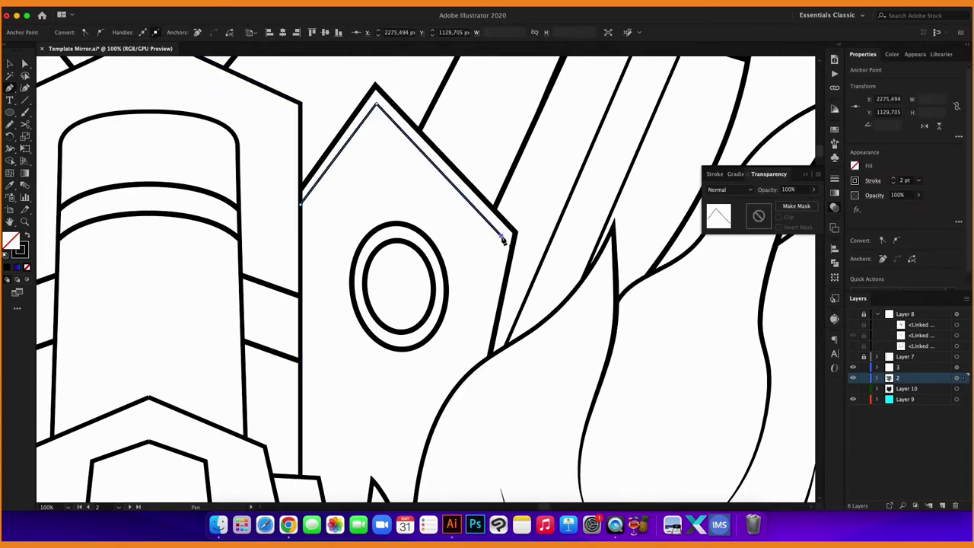
Draw a curved inner outline inside the cheek plate, then deselect it.
scroll(468, 439, "down", 3)
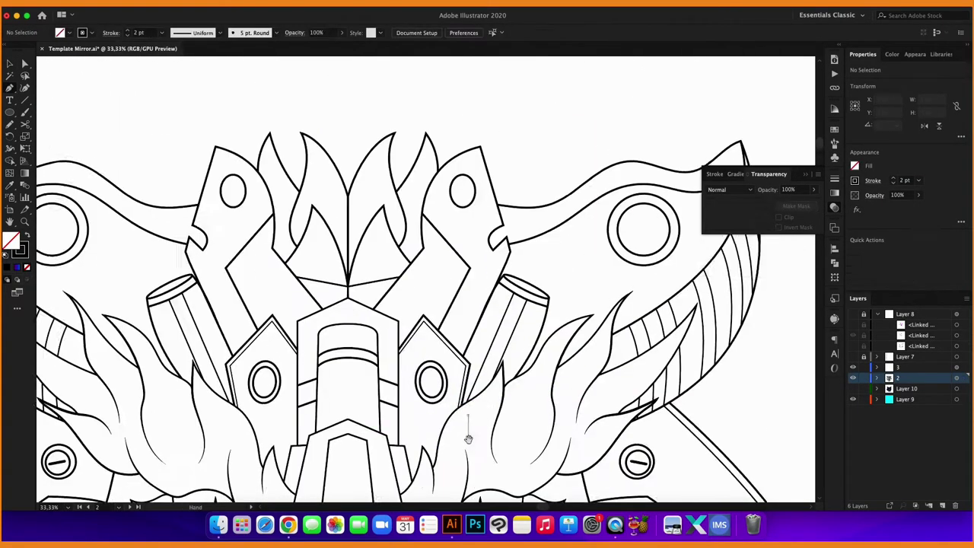
scroll(468, 440, "down", 5)
scroll(418, 243, "up", 5)
left_click(418, 243)
scroll(453, 299, "down", 5)
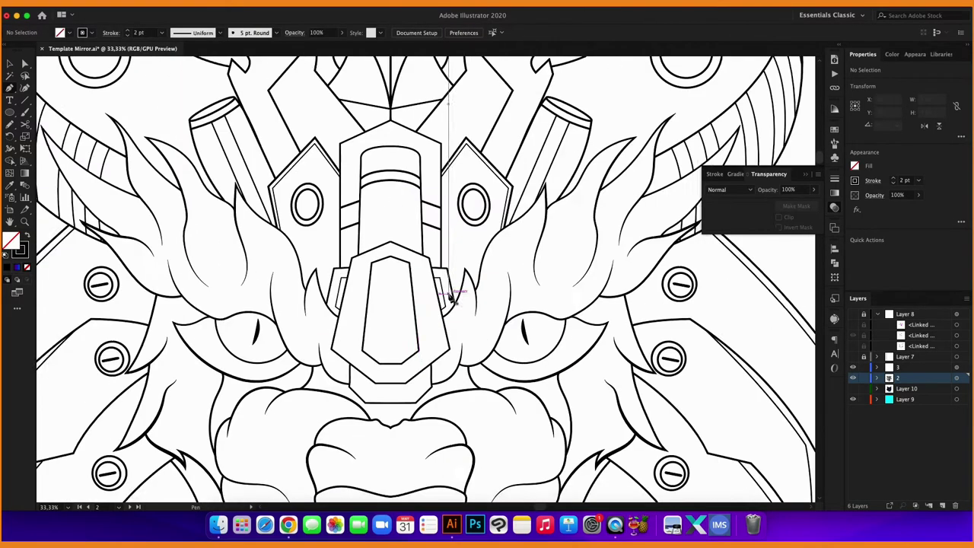
scroll(453, 299, "up", 5)
left_click(391, 333)
scroll(424, 278, "down", 5)
scroll(378, 130, "up", 2)
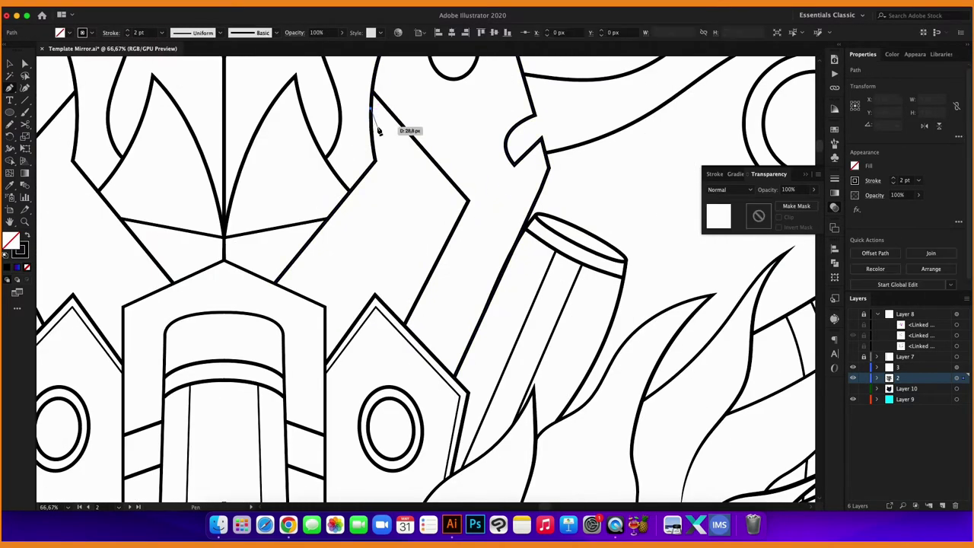
left_click(452, 205)
scroll(403, 304, "down", 5)
scroll(457, 175, "up", 2)
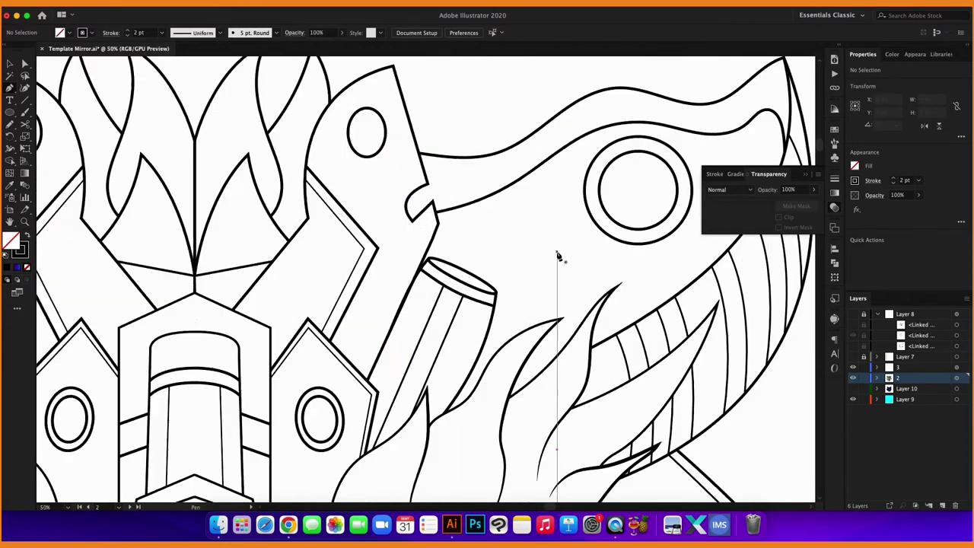
scroll(561, 254, "down", 4)
scroll(480, 194, "down", 2)
scroll(532, 259, "up", 4)
mouse_move(548, 326)
left_mouse_down()
mouse_move(544, 217)
mouse_move(430, 118)
mouse_move(429, 129)
left_mouse_up()
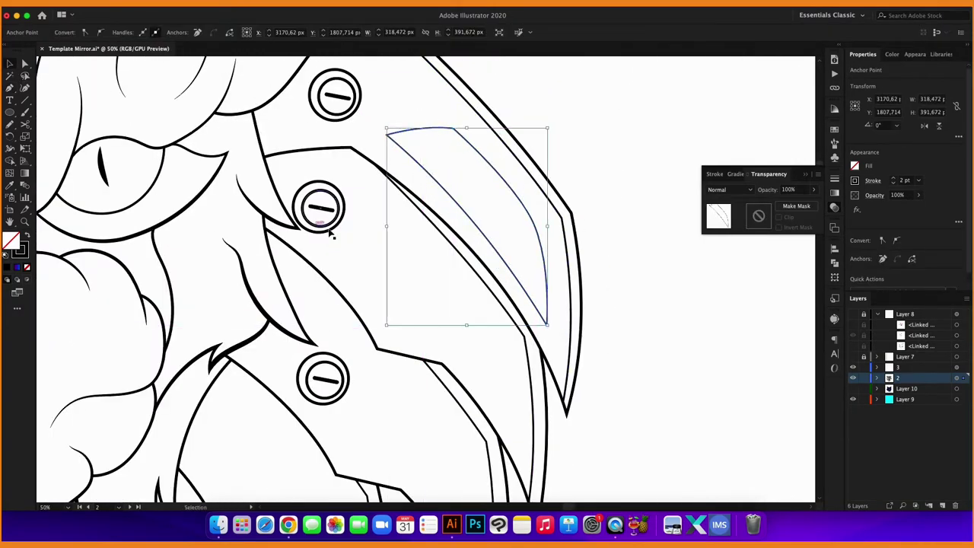
scroll(330, 235, "down", 1)
key("super+shift+a")
Alt-drag a copy of the cheek inner outline onto the plate below.
scroll(433, 201, "up", 3)
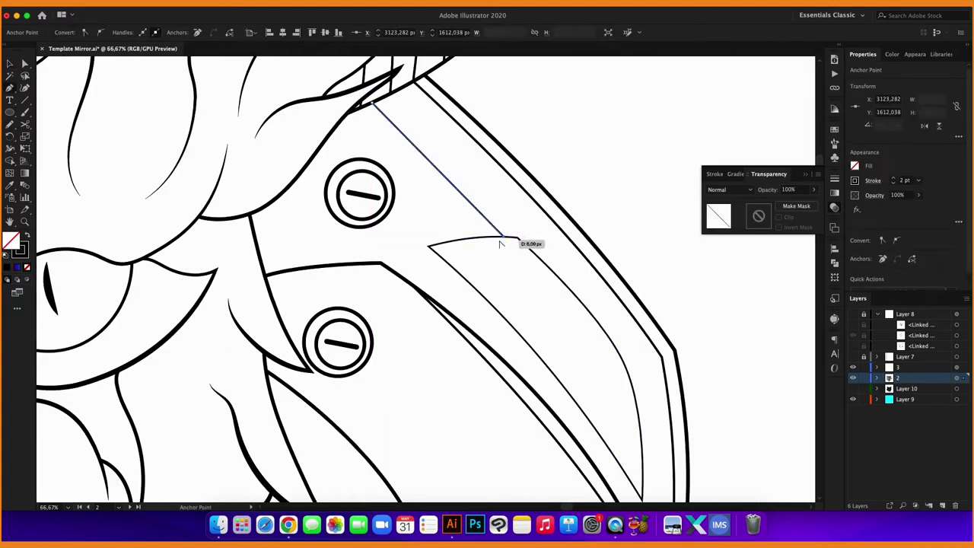
scroll(487, 195, "down", 2)
key("v")
left_click(374, 259)
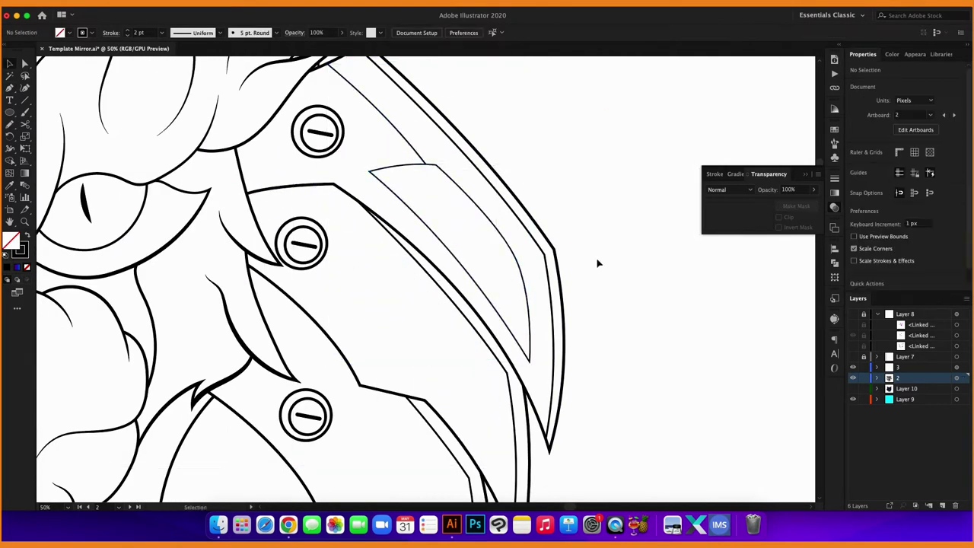
scroll(598, 263, "down", 2)
scroll(493, 274, "up", 1)
left_click_drag(500, 217, 482, 264)
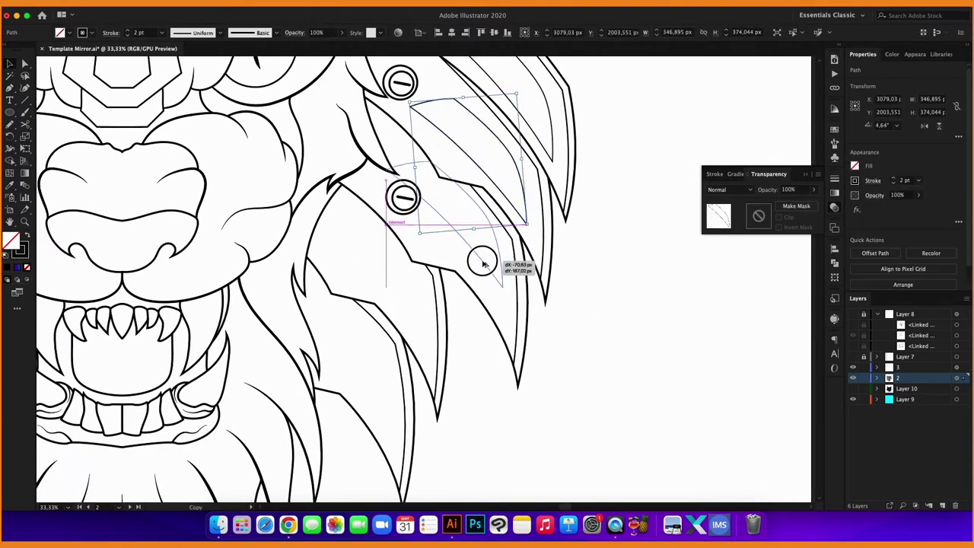
Copy the outline onto the next mane plate and trim it to fit with Shape Builder.
double_click(417, 219)
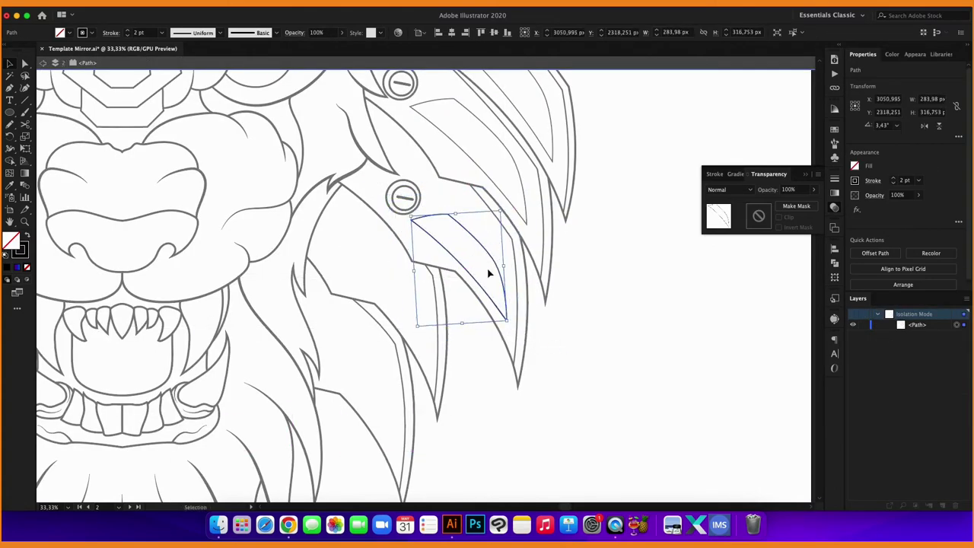
scroll(502, 304, "up", 2)
scroll(518, 335, "down", 1)
key("Escape")
scroll(548, 327, "left", 1)
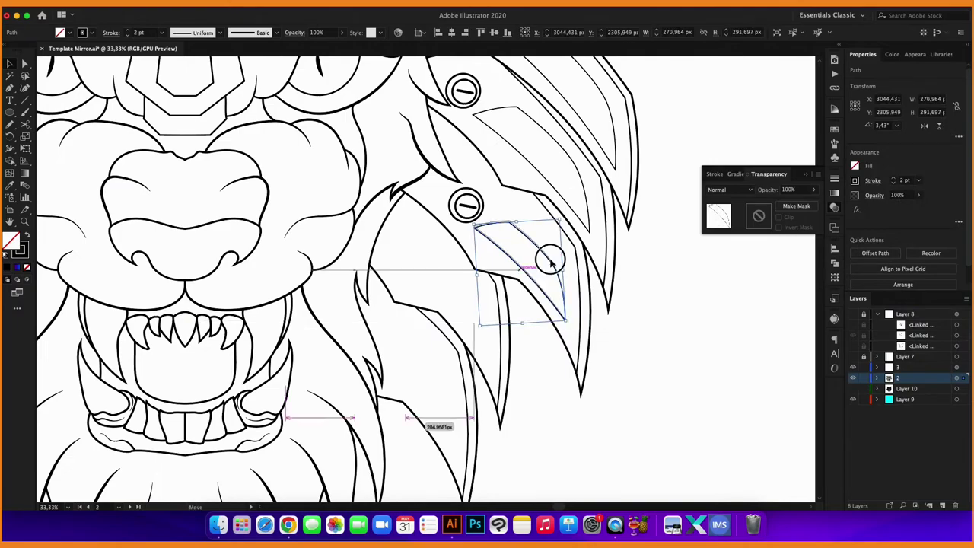
left_click_drag(551, 261, 449, 338)
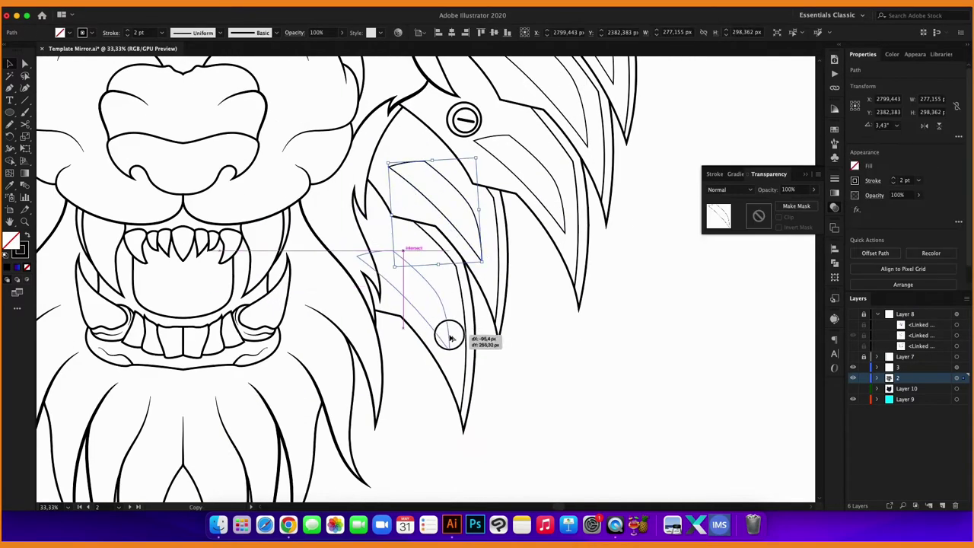
key("ctrl+0")
scroll(487, 304, "up", 3)
left_click(10, 161)
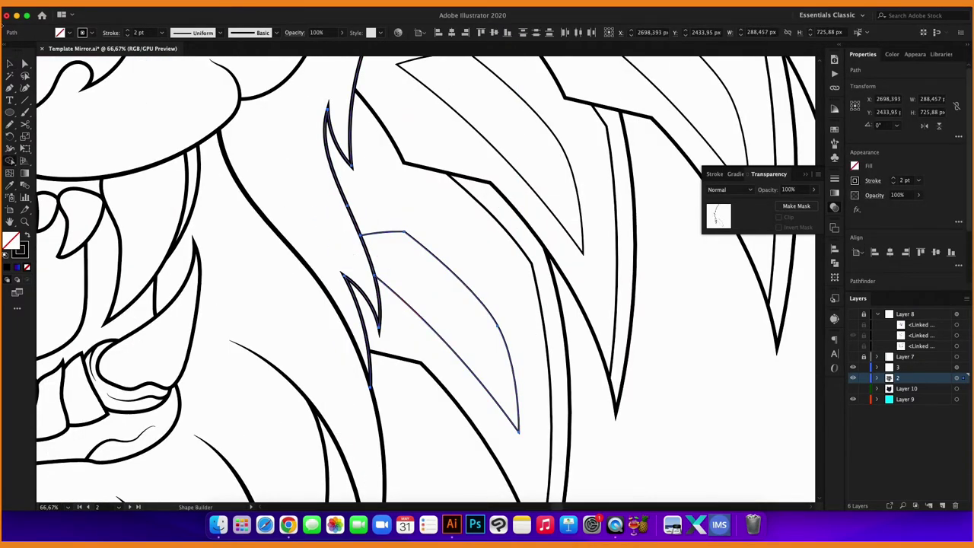
key("ctrl+0")
Trace a curved inner outline along the edges of a crest flame.
key("v")
key("ctrl+shift+a")
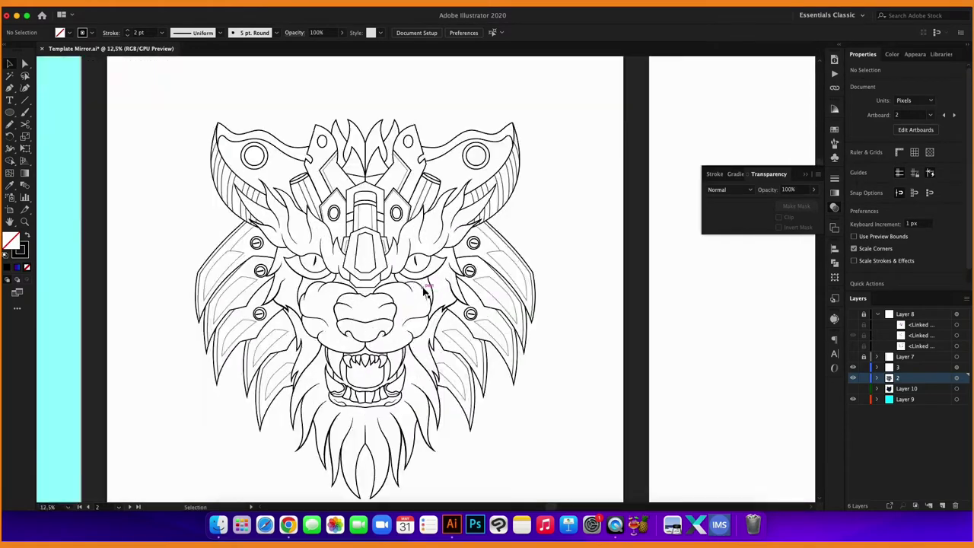
scroll(372, 190, "up", 5)
key("p")
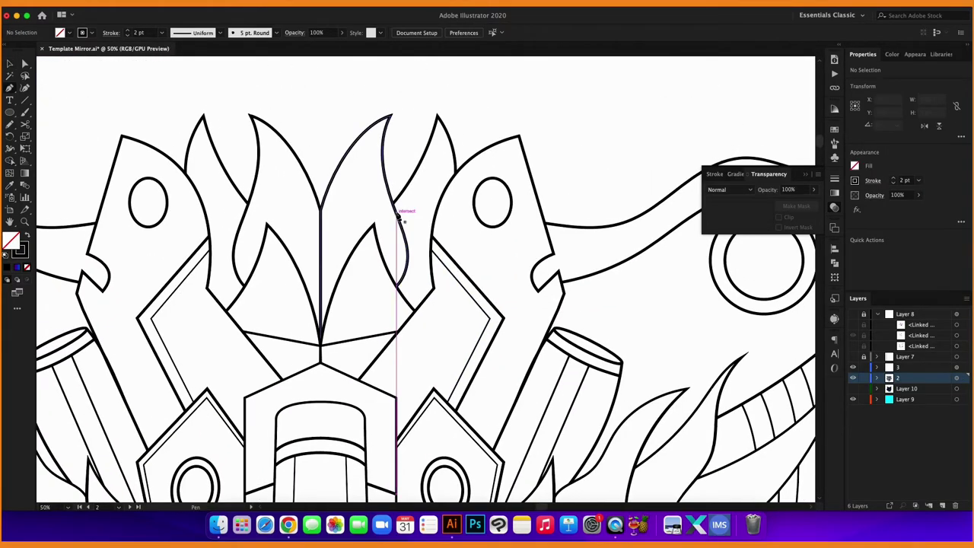
left_click(397, 213)
scroll(438, 144, "up", 2)
left_click_drag(438, 130, 457, 168)
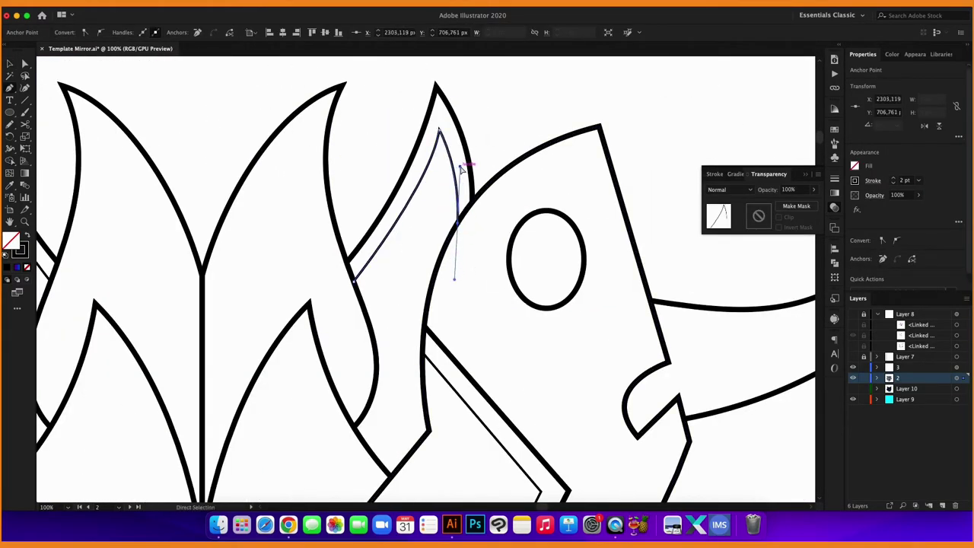
scroll(460, 169, "down", 3)
scroll(337, 289, "up", 3)
left_click(337, 259)
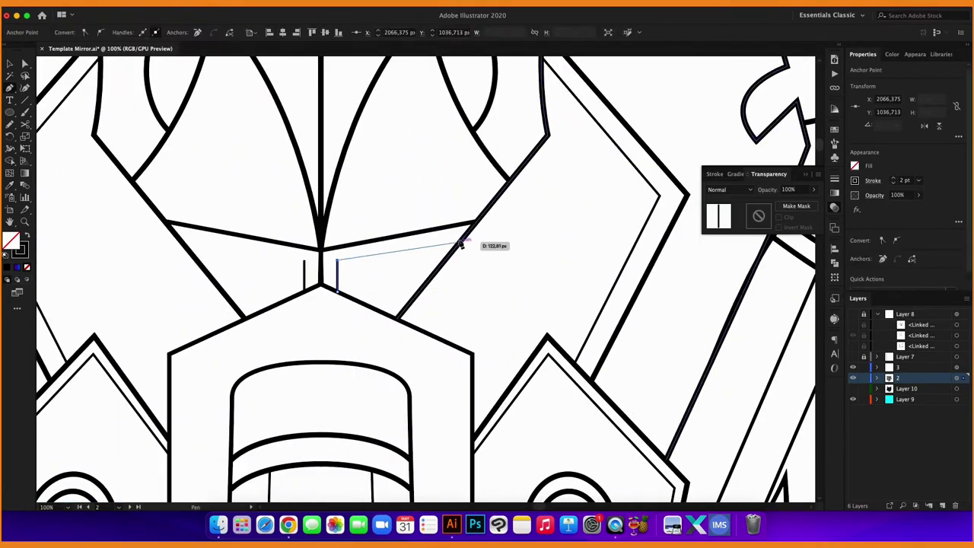
left_click(340, 263, "ctrl")
Add an inner outline up the central flame and reshape its lower curve to follow the flame.
scroll(391, 218, "down", 3)
scroll(386, 242, "up", 2)
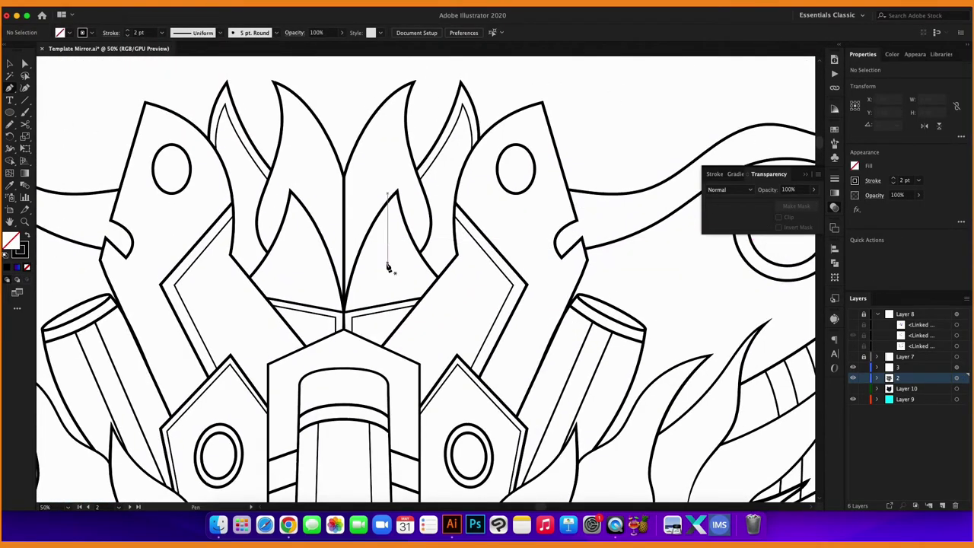
scroll(365, 162, "up", 2)
left_click(321, 357)
left_click(322, 244)
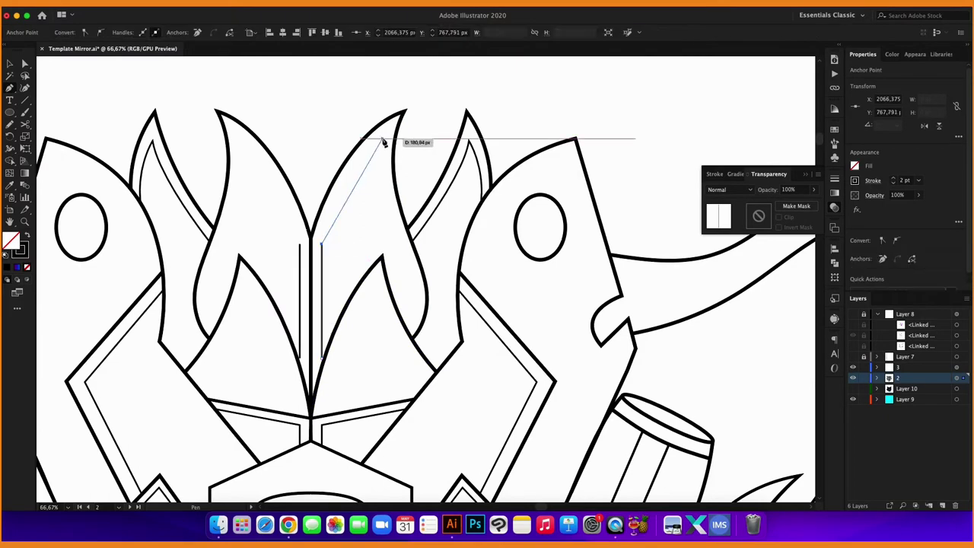
left_click(380, 141)
scroll(418, 283, "up", 1)
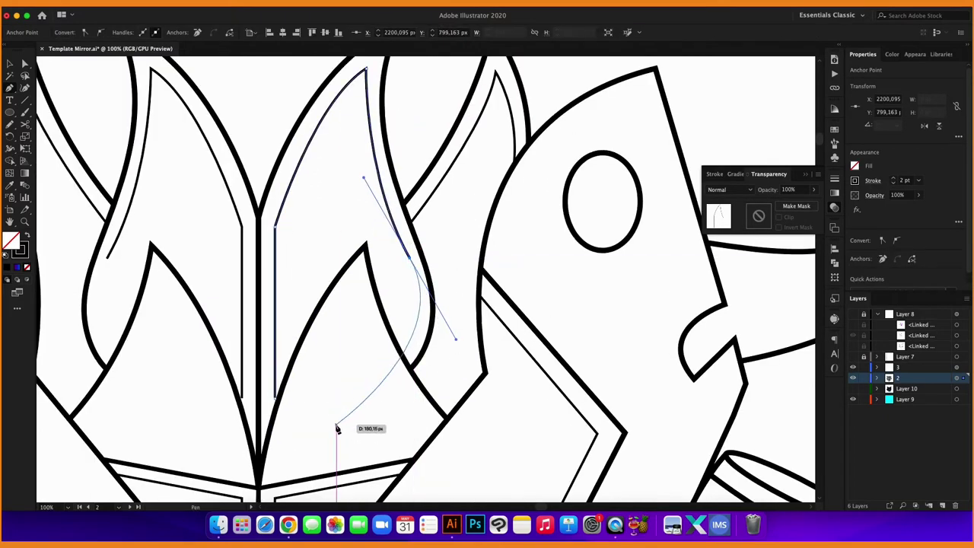
mouse_move(403, 354)
left_mouse_down()
mouse_move(433, 302)
mouse_move(425, 289)
left_mouse_up()
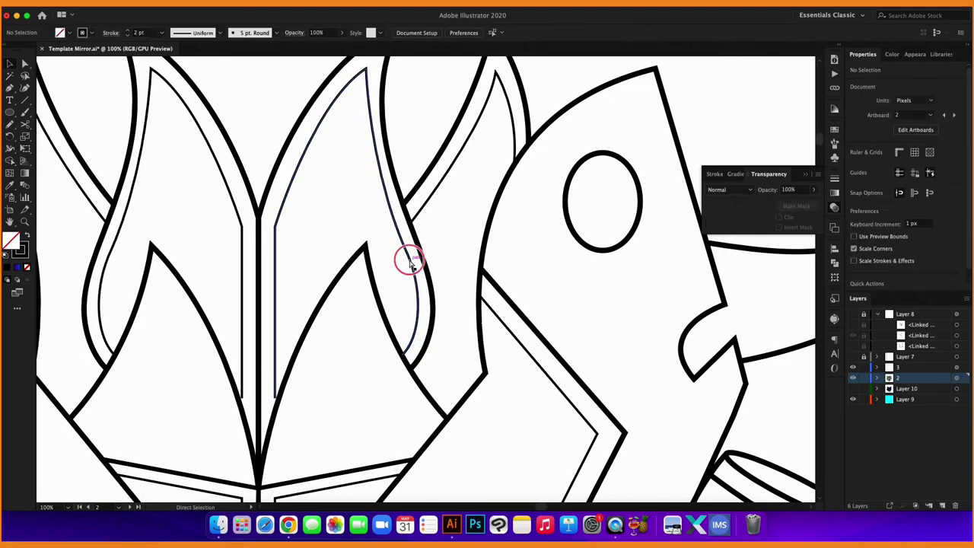
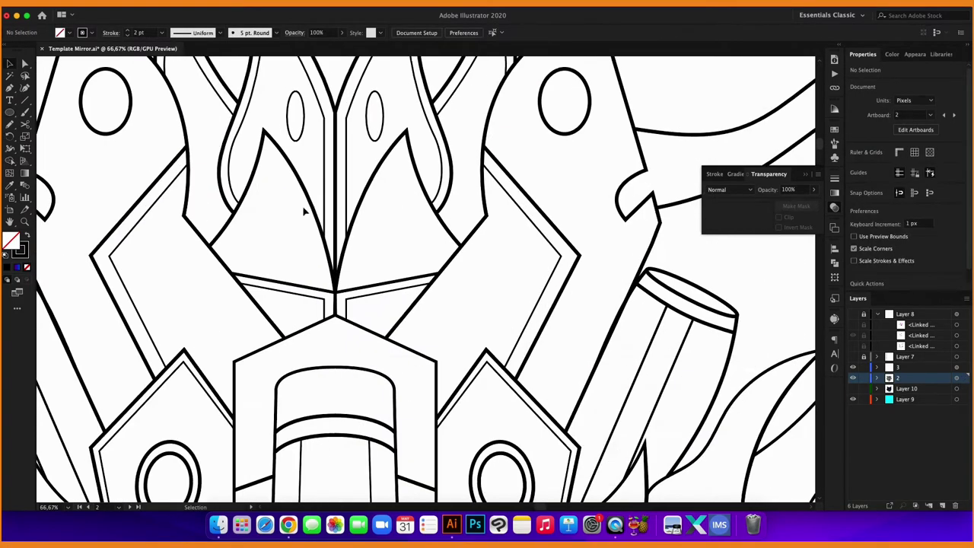
Draw a trapezoid detail shape inside the right headdress petal, bent to follow the petal.
left_click(449, 268)
left_click(350, 282)
left_click(400, 156)
left_click_drag(451, 262, 483, 256)
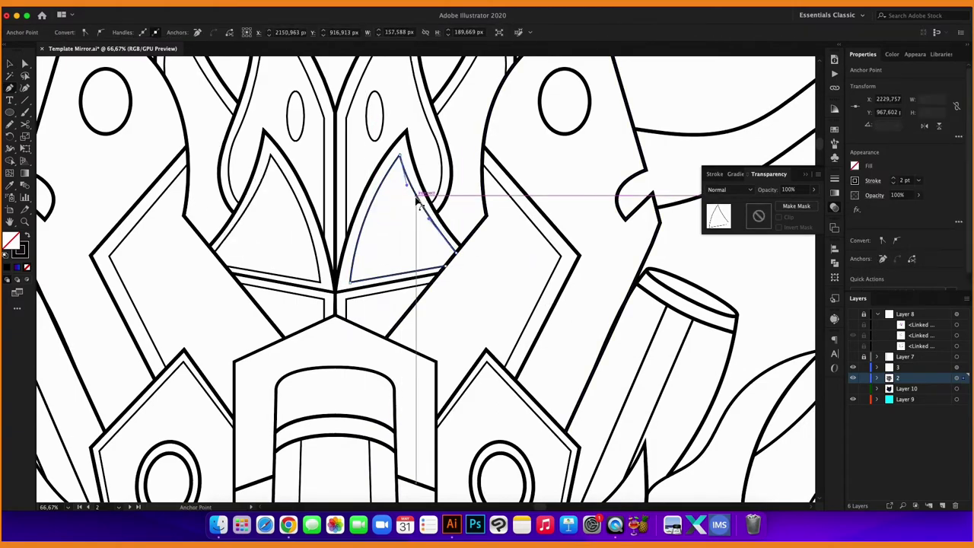
key("a")
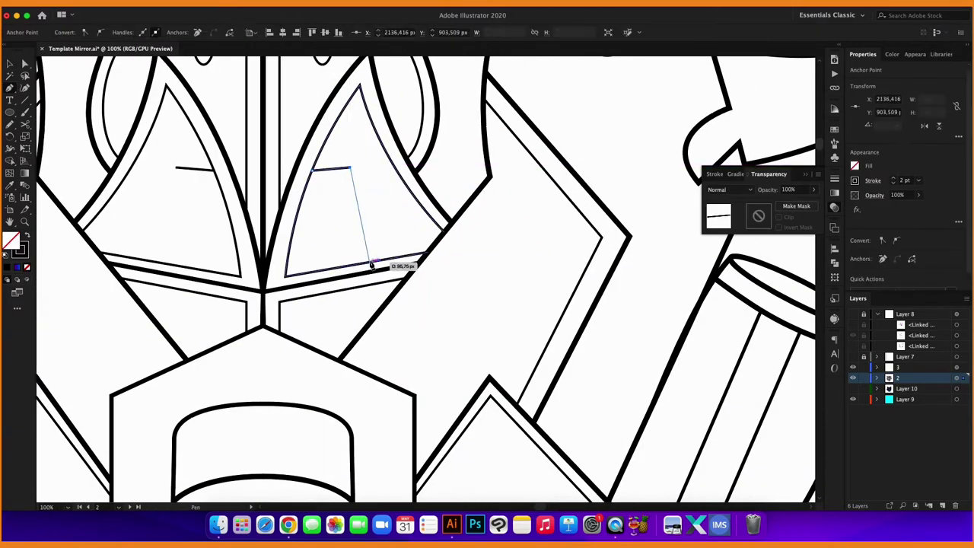
Scroll the view to show the whole lion in the Animal Beast document.
scroll(386, 278, "up", 5)
scroll(510, 266, "down", 7)
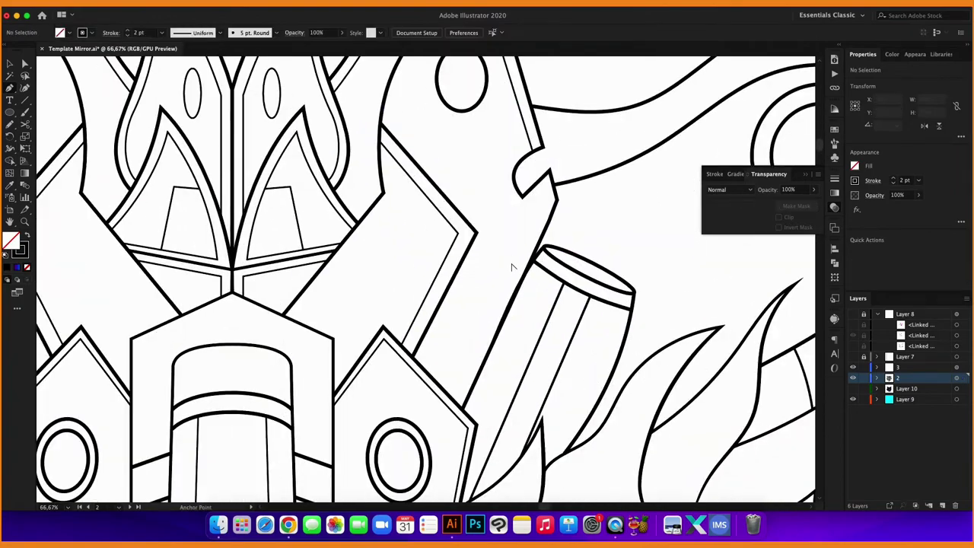
scroll(510, 265, "down", 5)
scroll(587, 304, "up", 5)
scroll(289, 245, "up", 2)
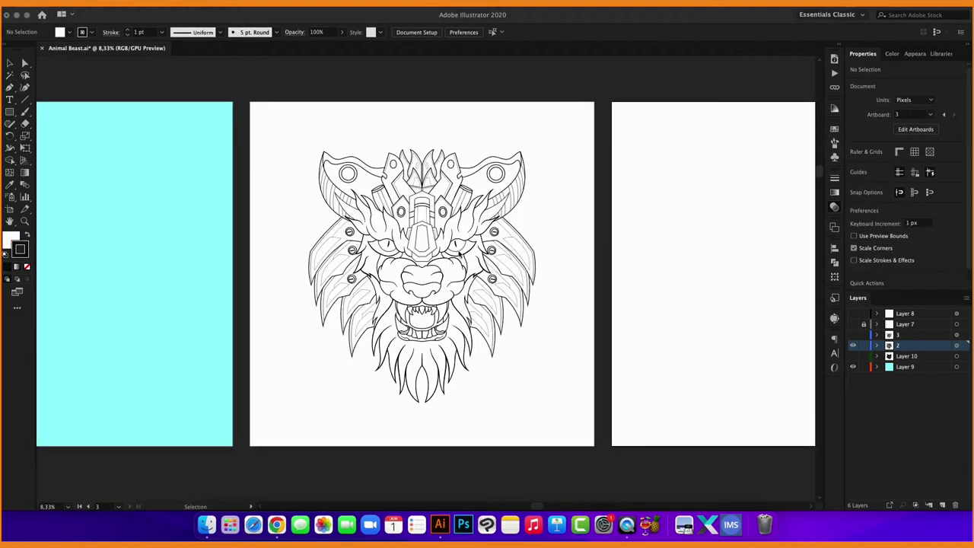
scroll(459, 252, "up", 2)
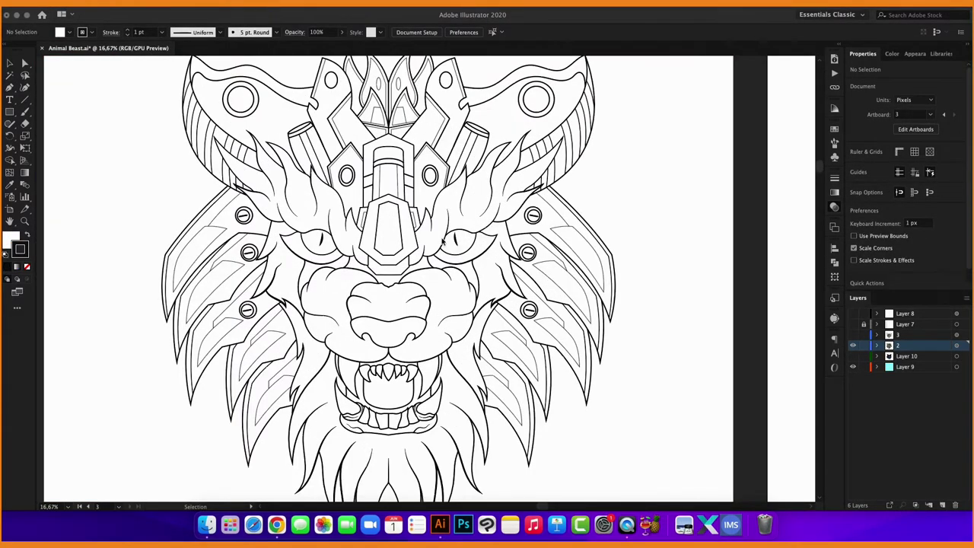
Duplicate the lion line-art layer twice and delete the extra paths from layer 2.
left_click(926, 350)
left_click_drag(947, 506, 947, 505)
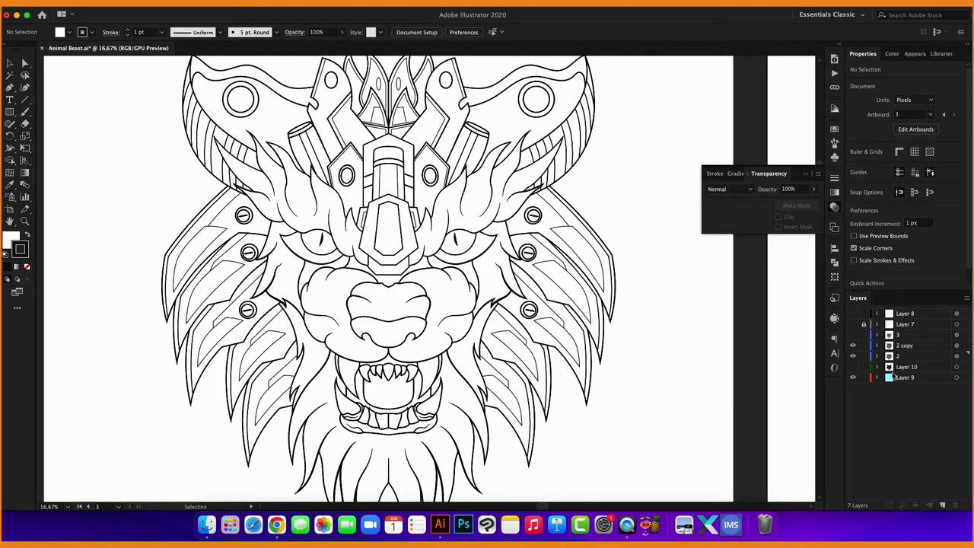
left_click(879, 356)
scroll(916, 371, "down", 3)
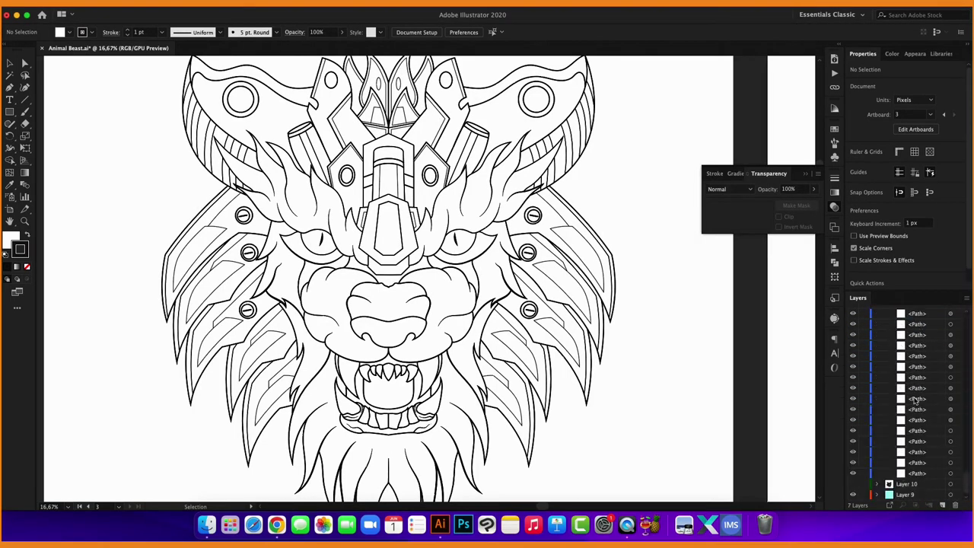
left_click(919, 463, "shift")
left_click_drag(956, 494, 955, 505)
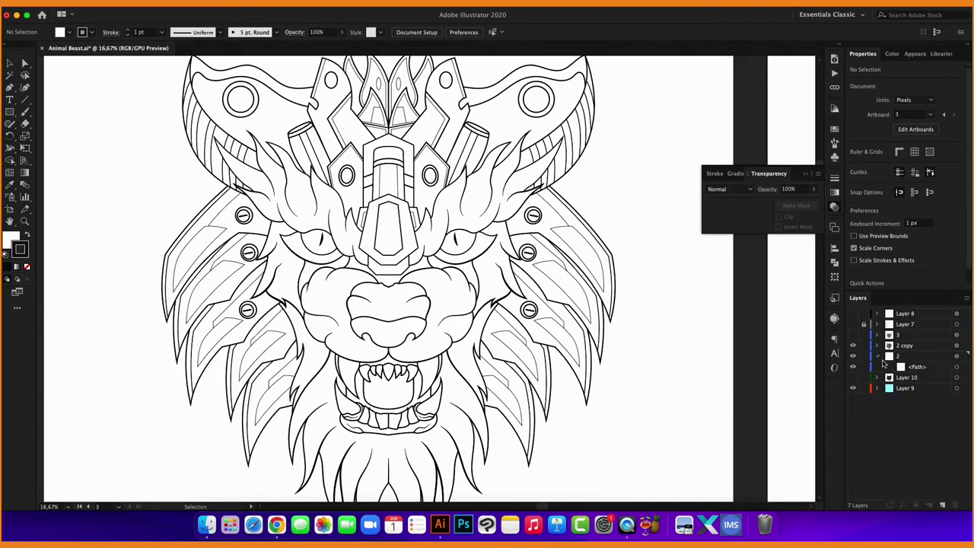
left_click_drag(917, 359, 944, 505)
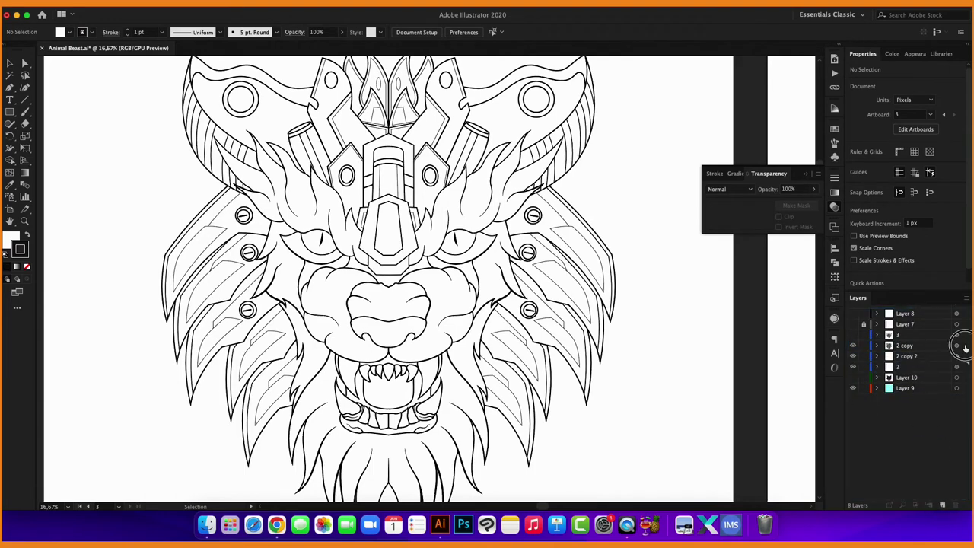
Expand the 2 copy layer's appearance and strokes into filled shapes, filled black.
left_click(961, 346)
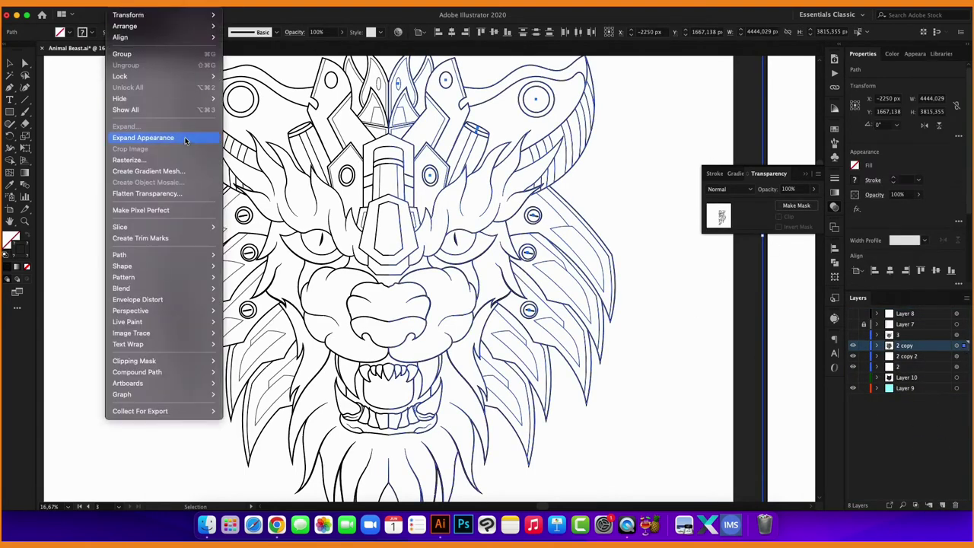
left_click(185, 141)
left_click(127, 6)
left_click(155, 125)
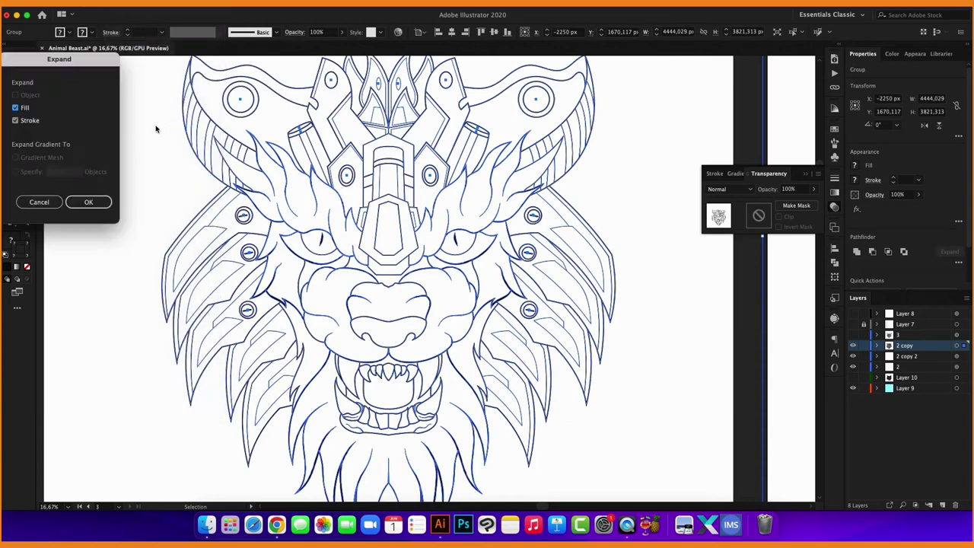
left_click(88, 201)
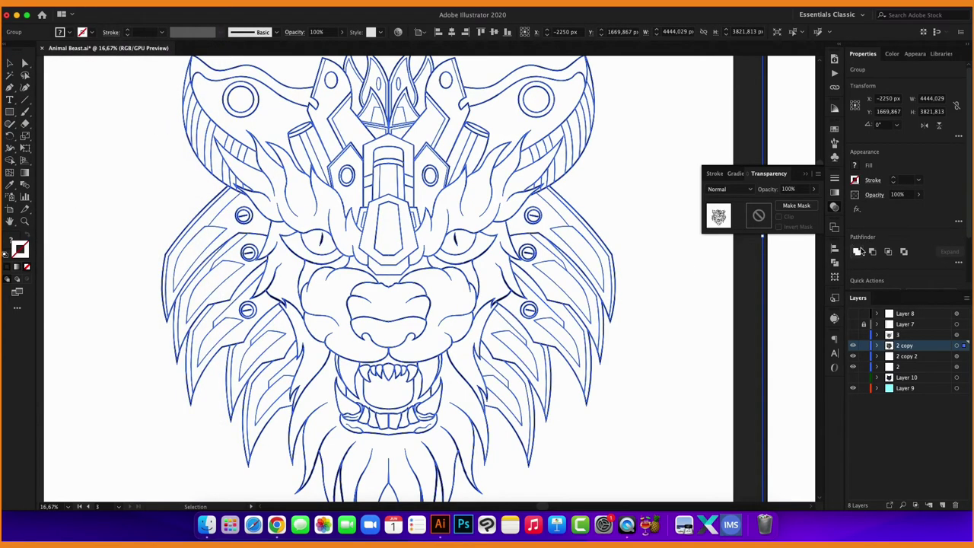
left_click(859, 251)
key("ctrl+y")
key("ctrl+shift+a")
key("ctrl+minus")
left_click_drag(668, 252, 602, 254)
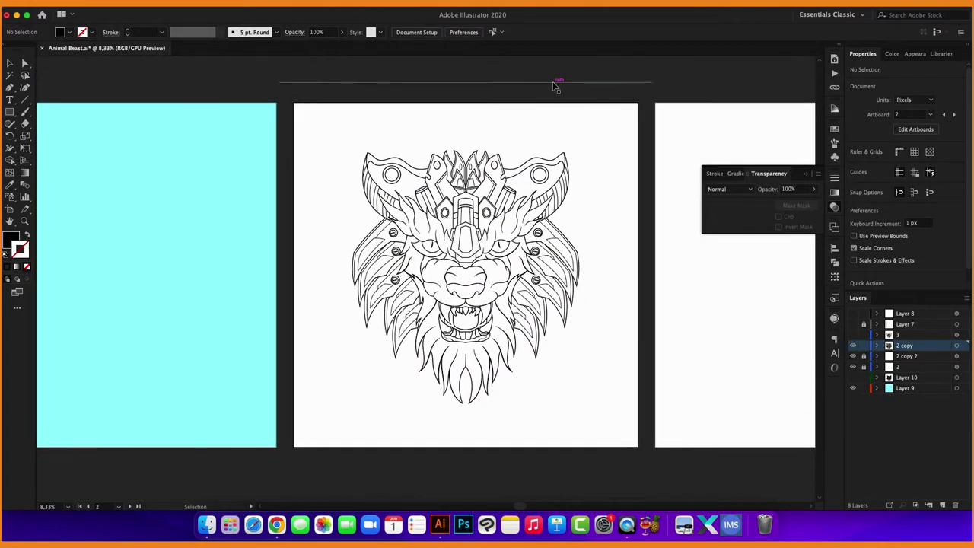
Draw a large rectangle covering the lion on the middle artboard.
double_click(554, 84)
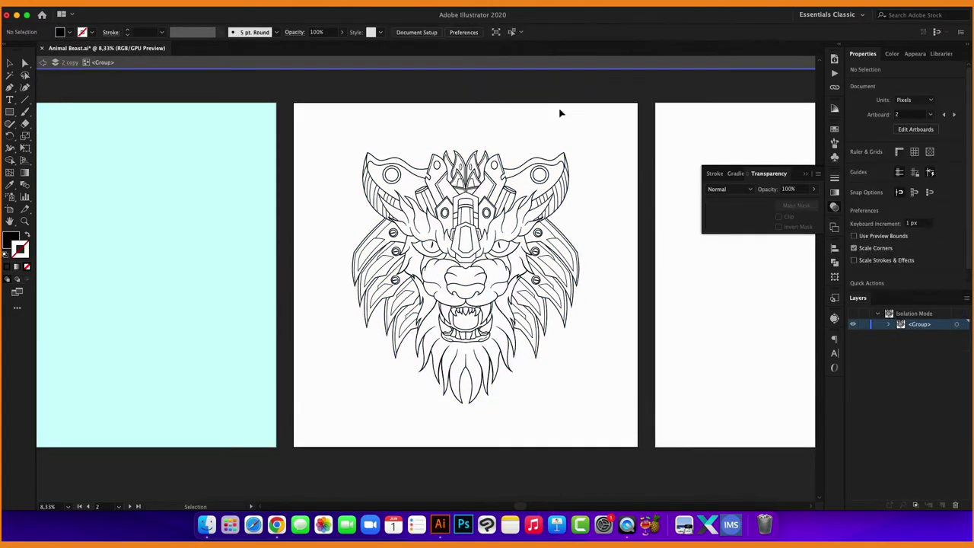
double_click(652, 245)
key("m")
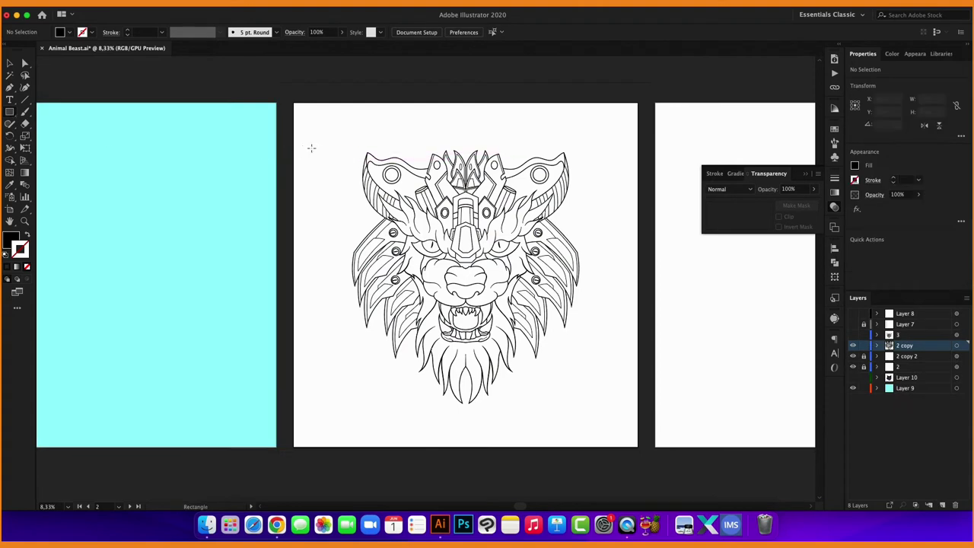
mouse_move(321, 147)
left_mouse_down()
mouse_move(489, 337)
mouse_move(594, 434)
mouse_move(605, 426)
left_mouse_up()
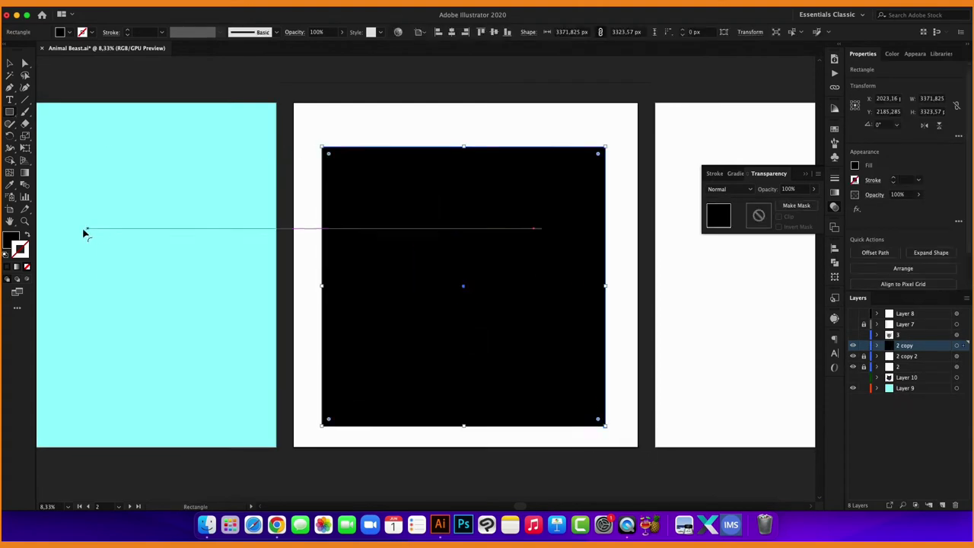
Fill the rectangle brown #A85F1D and move it behind the lion line-art group.
double_click(13, 244)
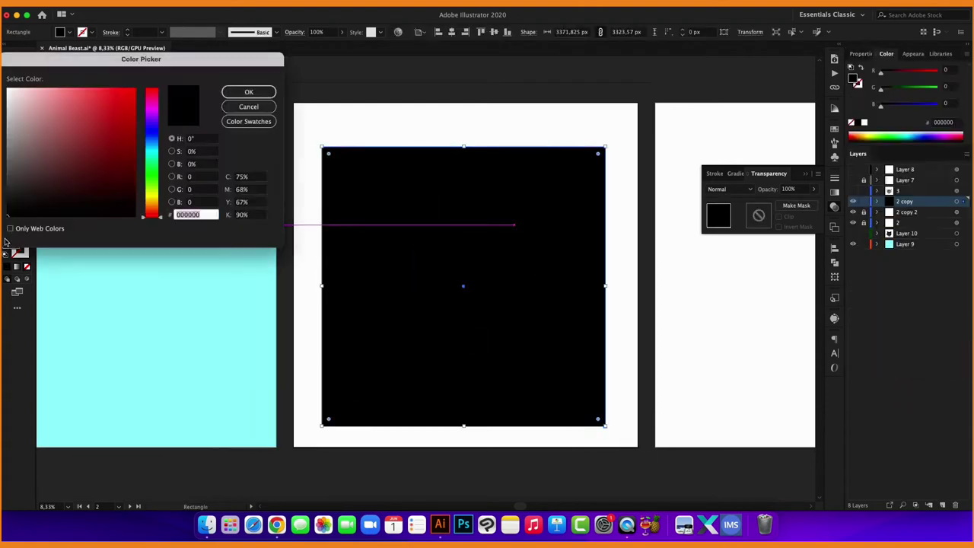
left_click(152, 206)
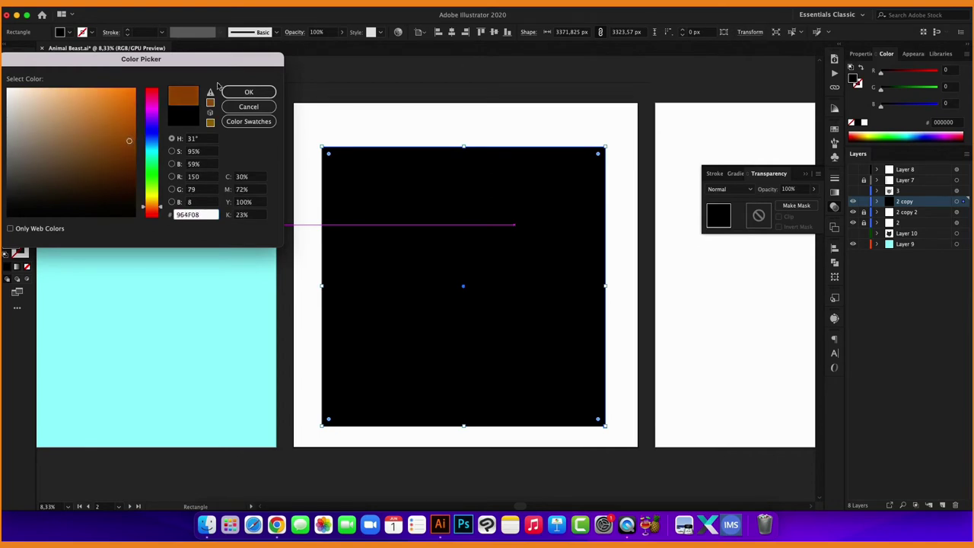
left_click(249, 92)
double_click(14, 243)
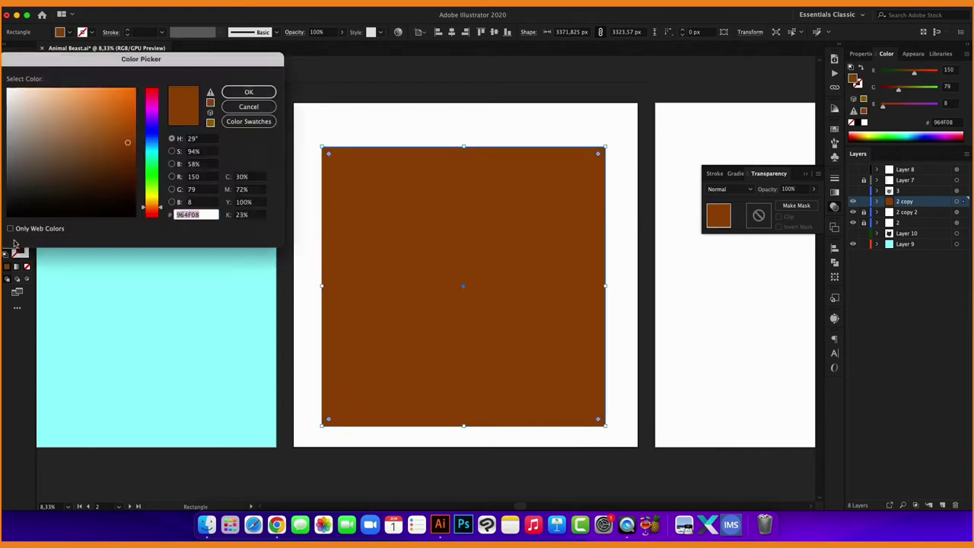
left_click(274, 93)
left_click_drag(906, 213, 913, 230)
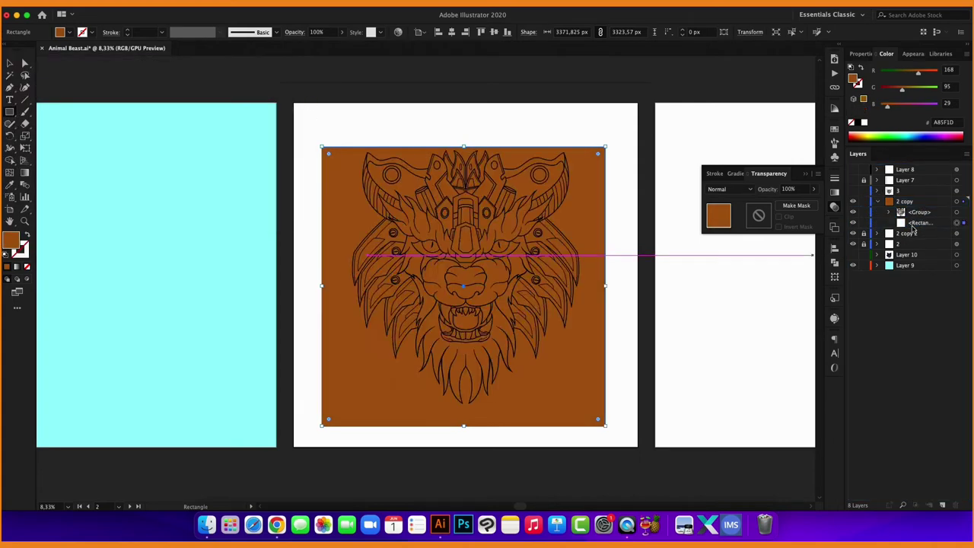
left_click(962, 212)
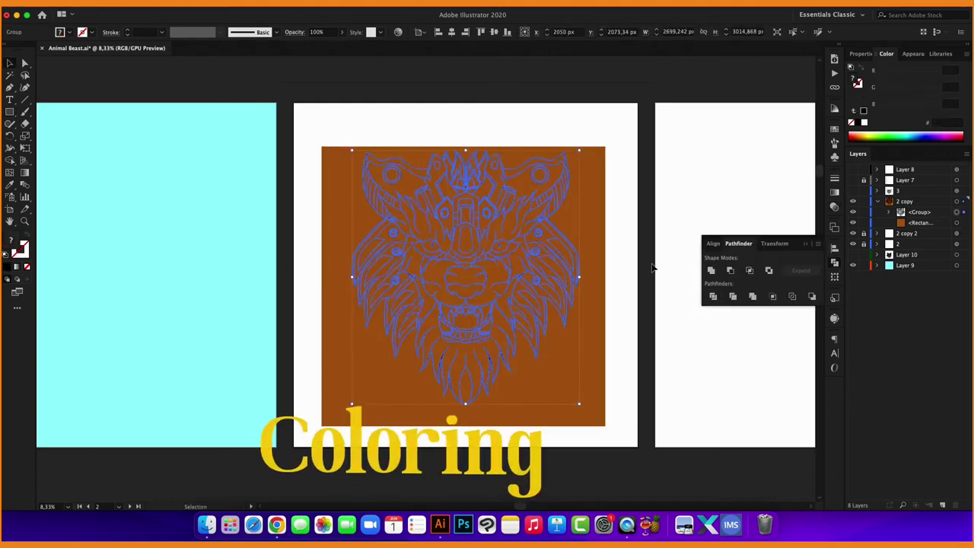
Divide the brown square along the lion outlines, ungroup it, and delete the outside background.
right_click(575, 255)
key("Escape")
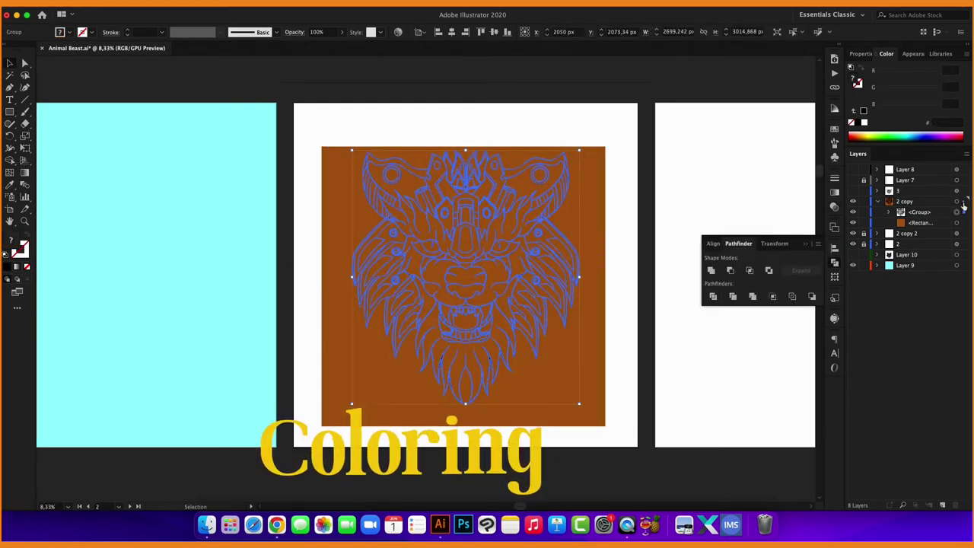
left_click(713, 296)
right_click(560, 241)
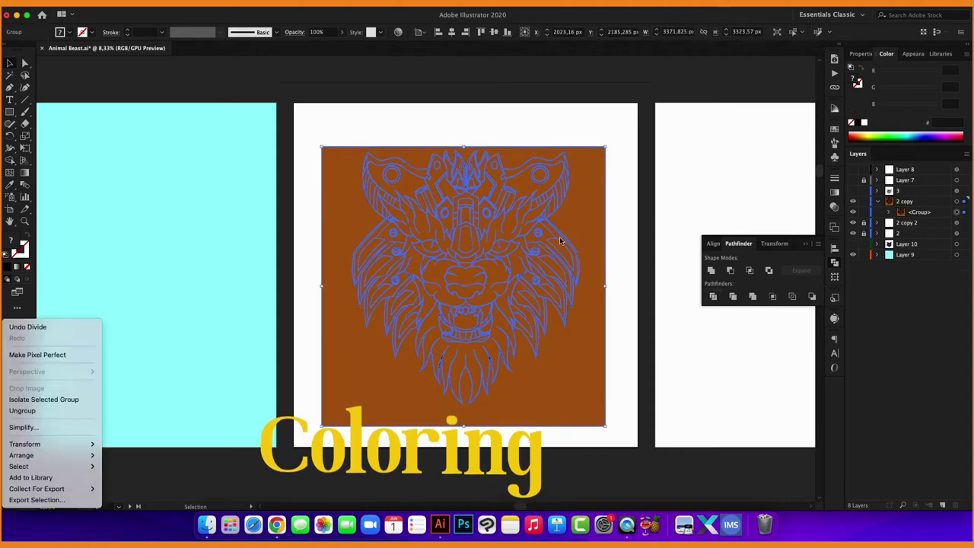
left_click(57, 410)
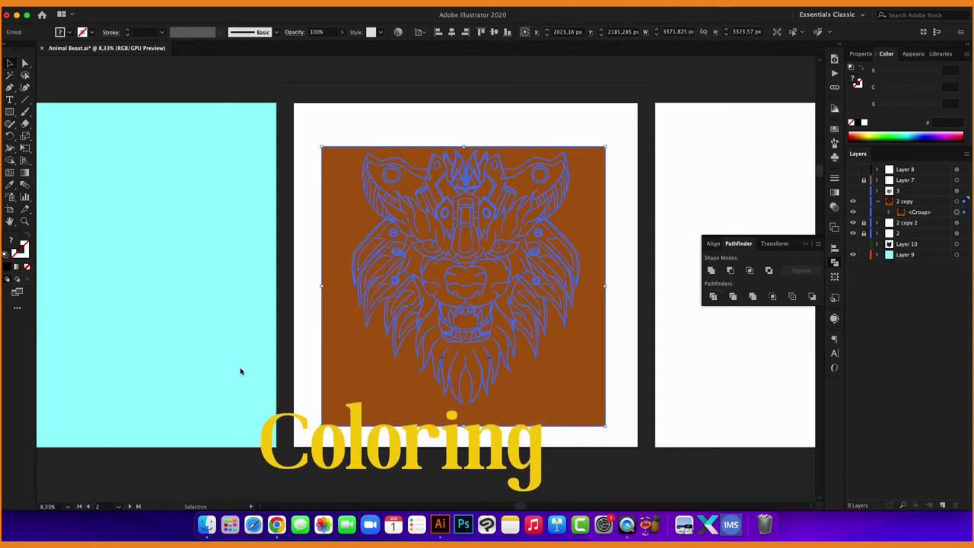
left_click(640, 374)
left_click(595, 374)
key("Delete")
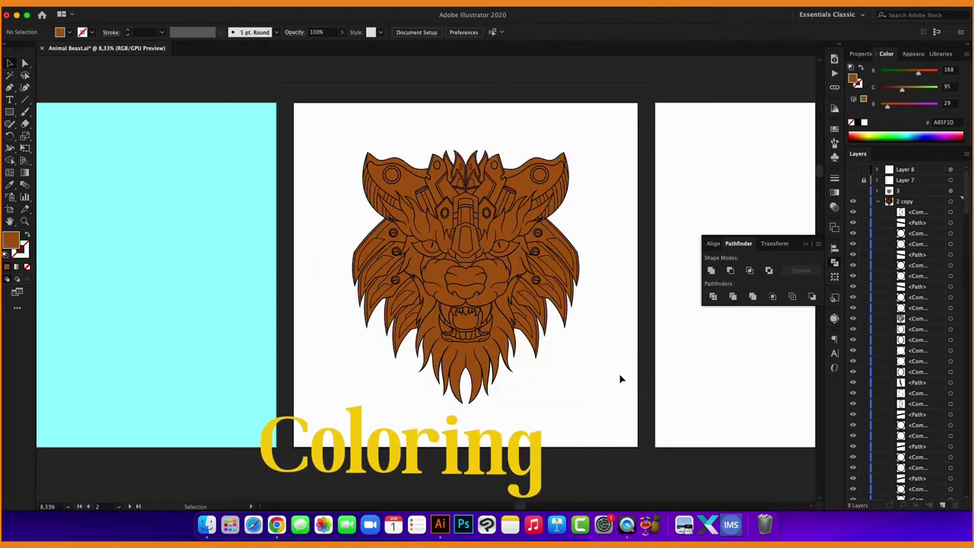
Group the brown pieces, move the loose path into the group, and lock it.
left_click(957, 211)
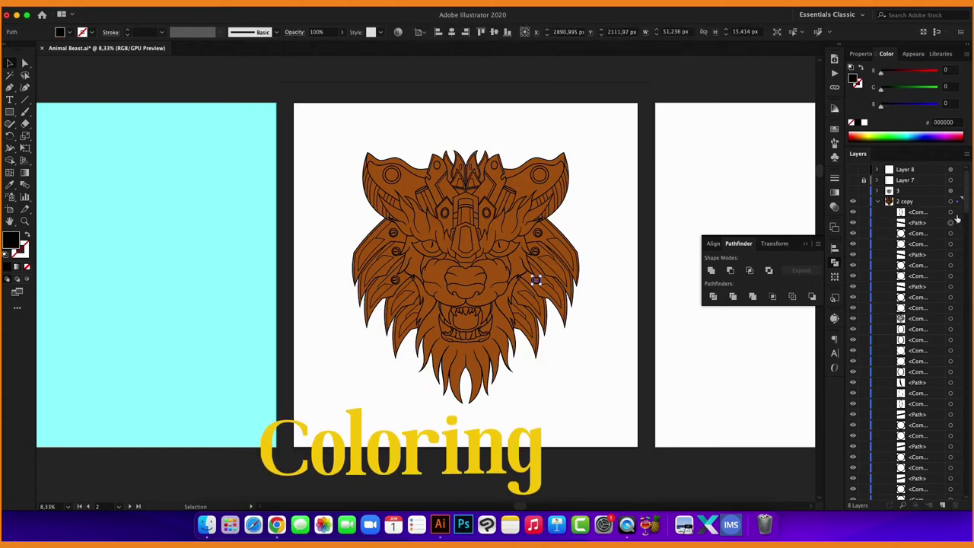
key("ctrl+g")
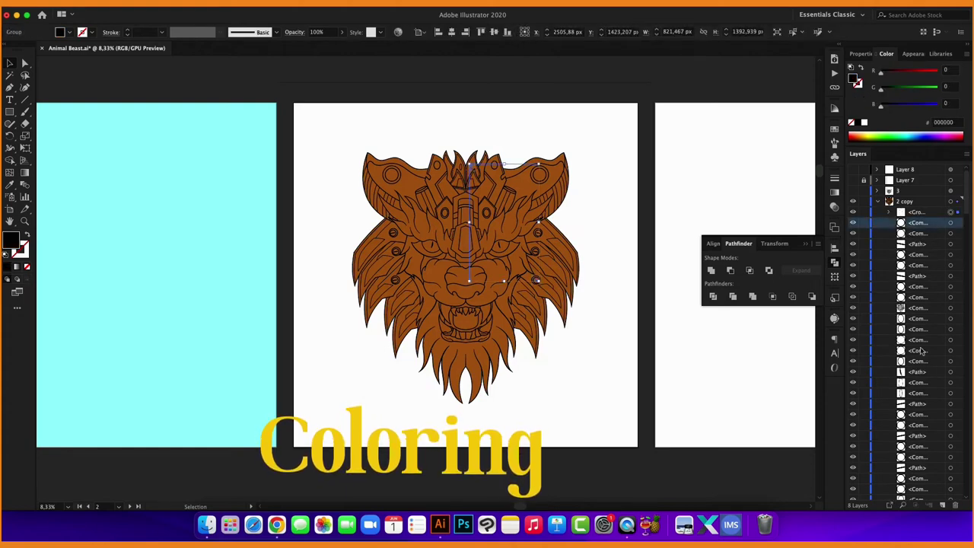
scroll(920, 350, "down", 1)
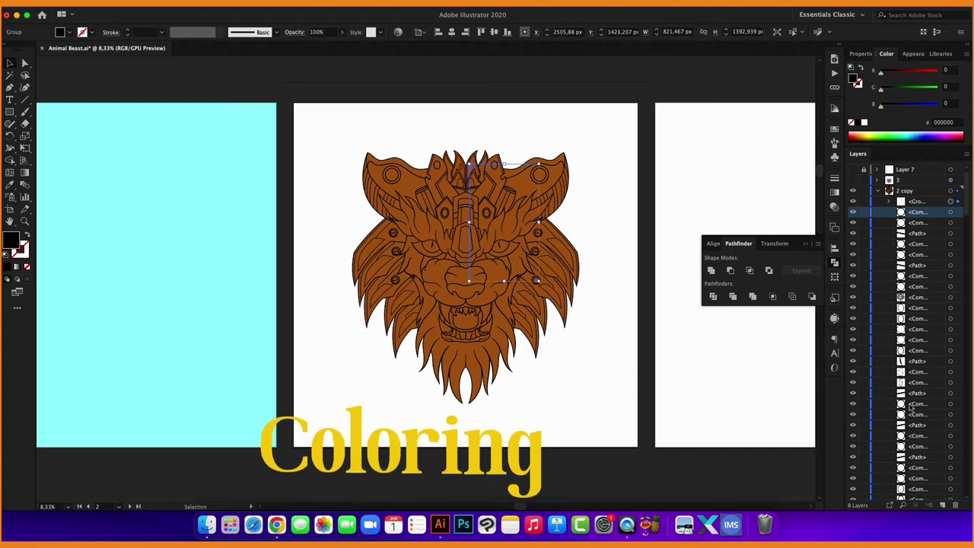
left_click(918, 434, "shift")
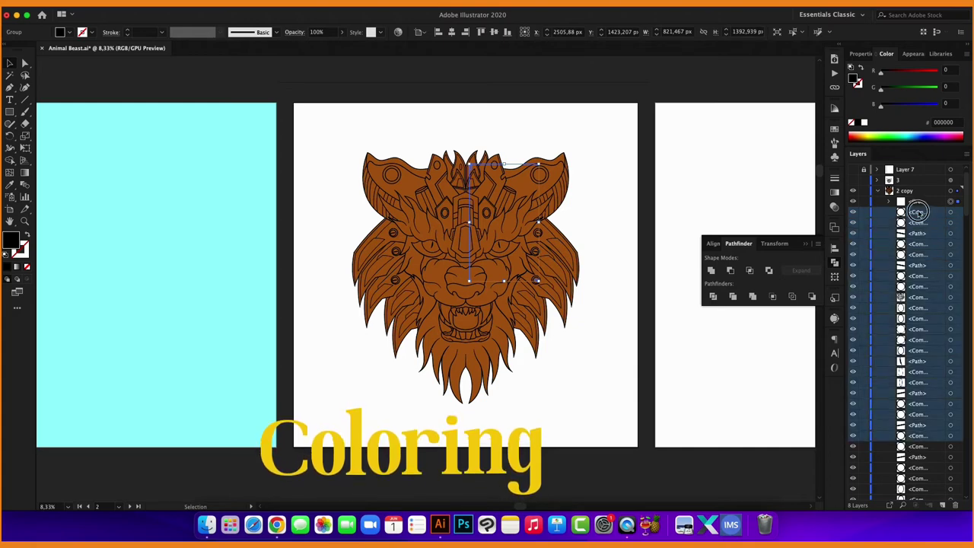
left_click_drag(918, 212, 919, 202)
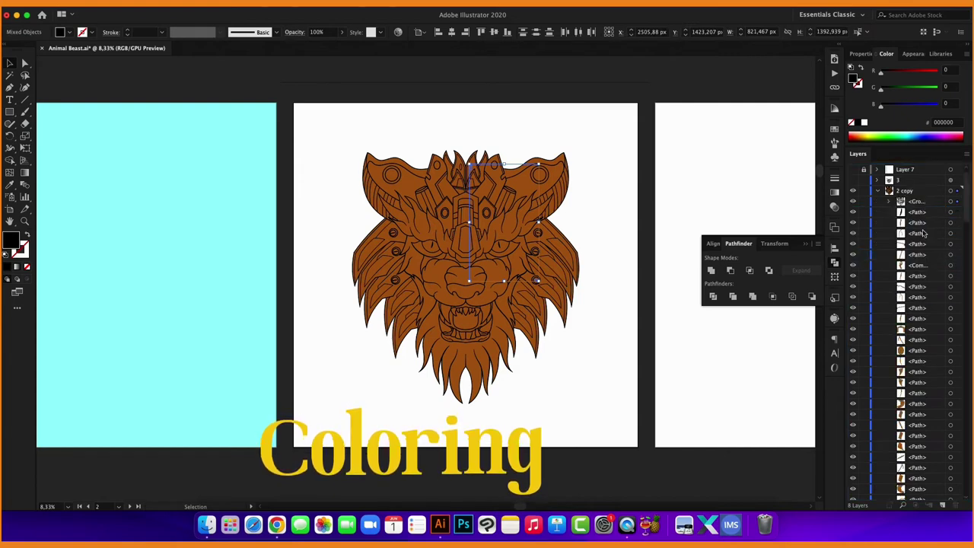
key("Delete")
left_click(953, 212)
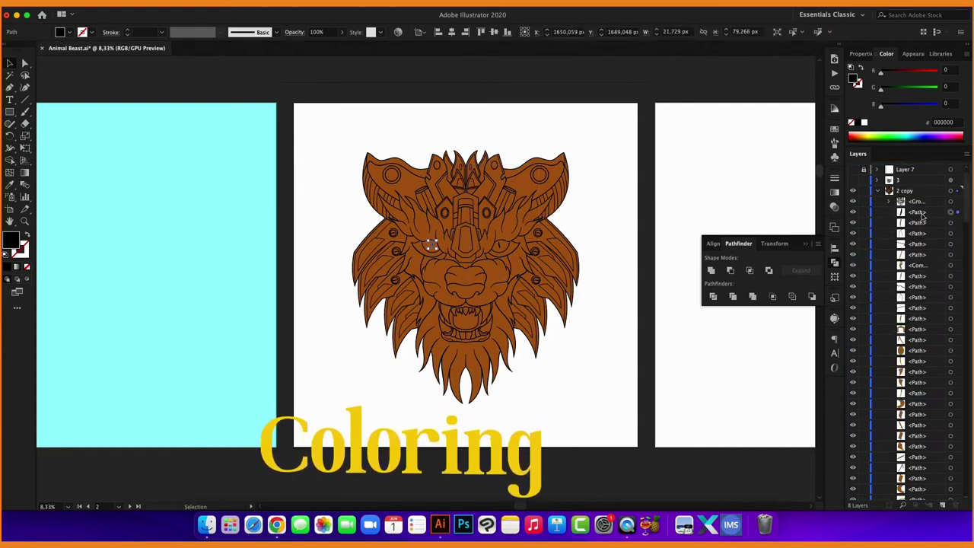
left_click_drag(955, 217, 919, 204)
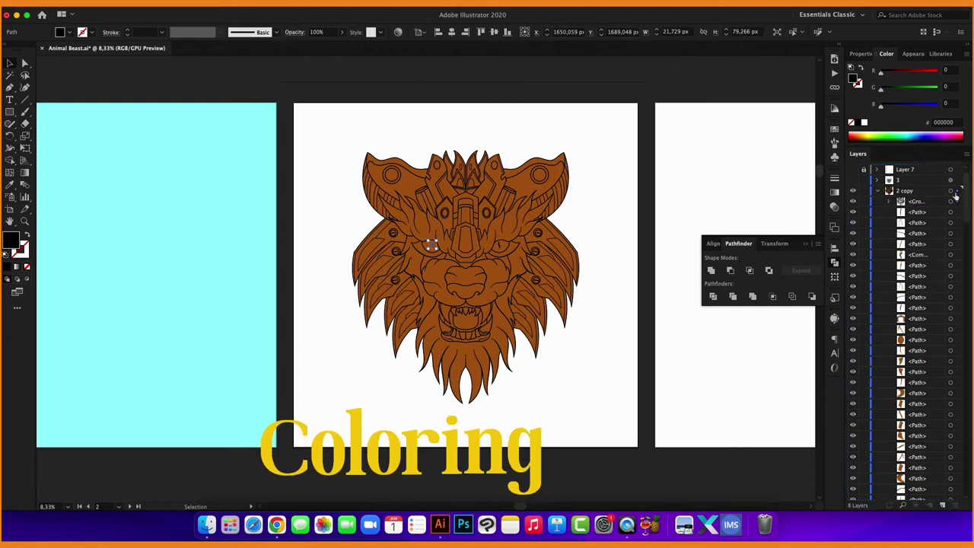
key("super+2")
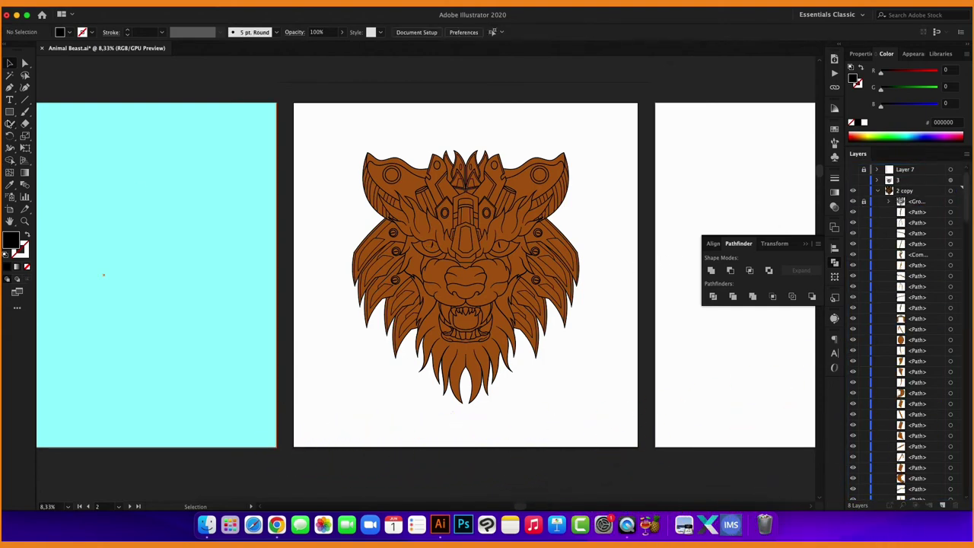
Draw a bright green rectangle over the lion's left side.
left_click(10, 112)
double_click(11, 239)
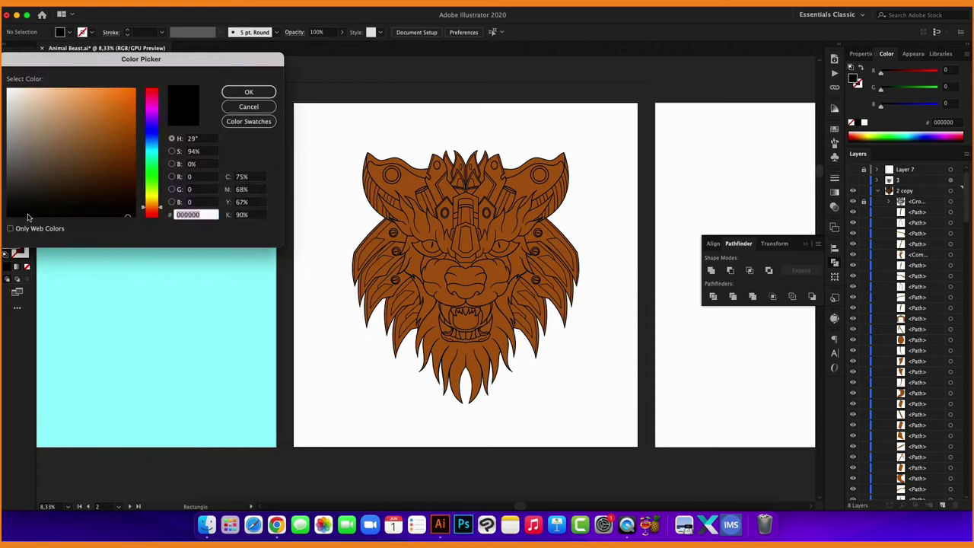
left_click(145, 188)
left_click(114, 91)
left_click(249, 91)
left_click_drag(339, 129, 464, 438)
Align the green rectangle's right edge exactly with the face's centre line.
scroll(464, 268, "up", 4)
left_click_drag(458, 204, 464, 204)
scroll(466, 190, "up", 3)
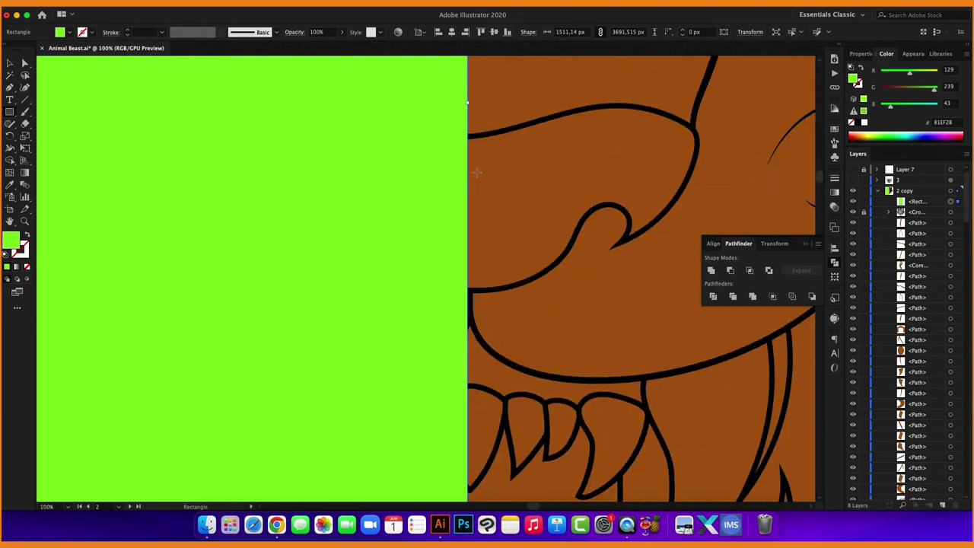
left_click_drag(467, 102, 470, 102)
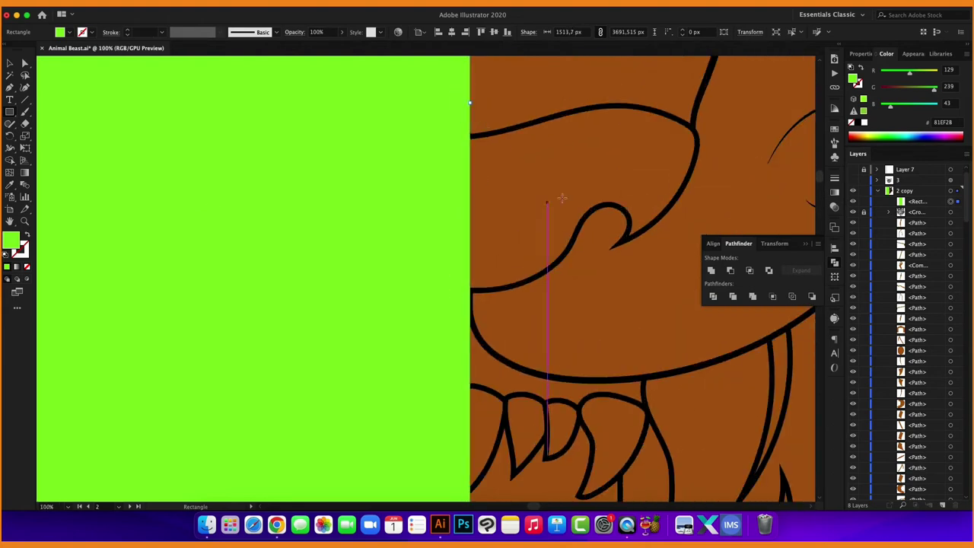
left_click(958, 191)
scroll(629, 255, "down", 10)
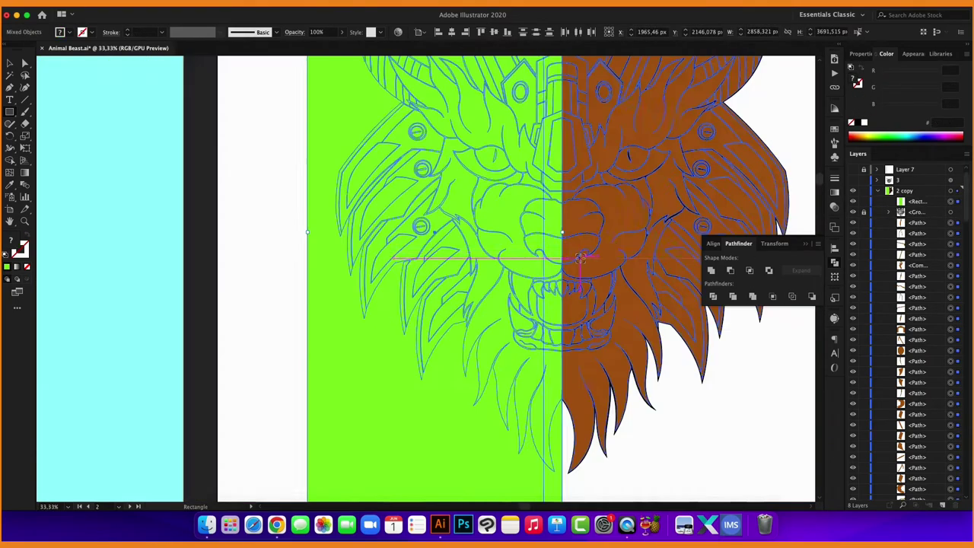
scroll(605, 213, "up", 1)
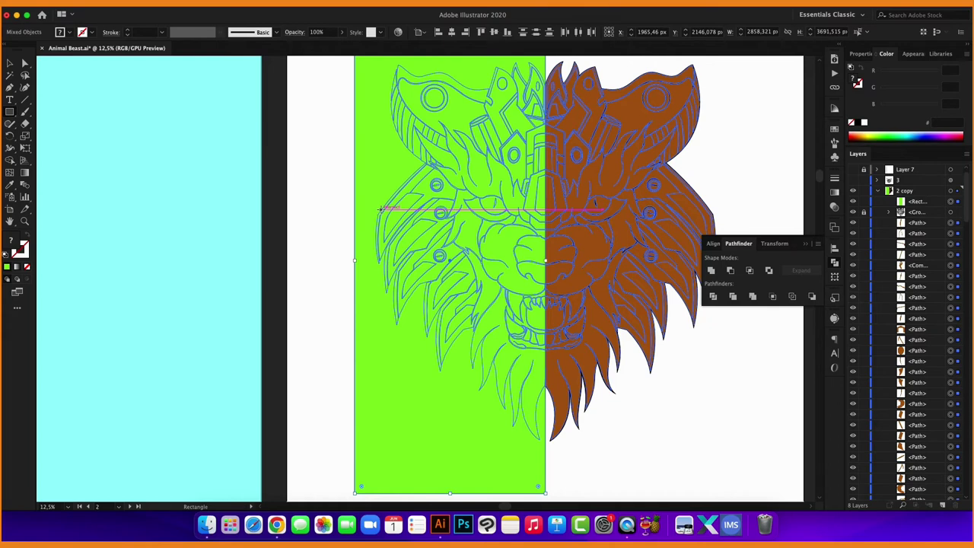
Use Shape Builder to merge the lion's pieces along the centre line and left mane.
key("ctrl+z")
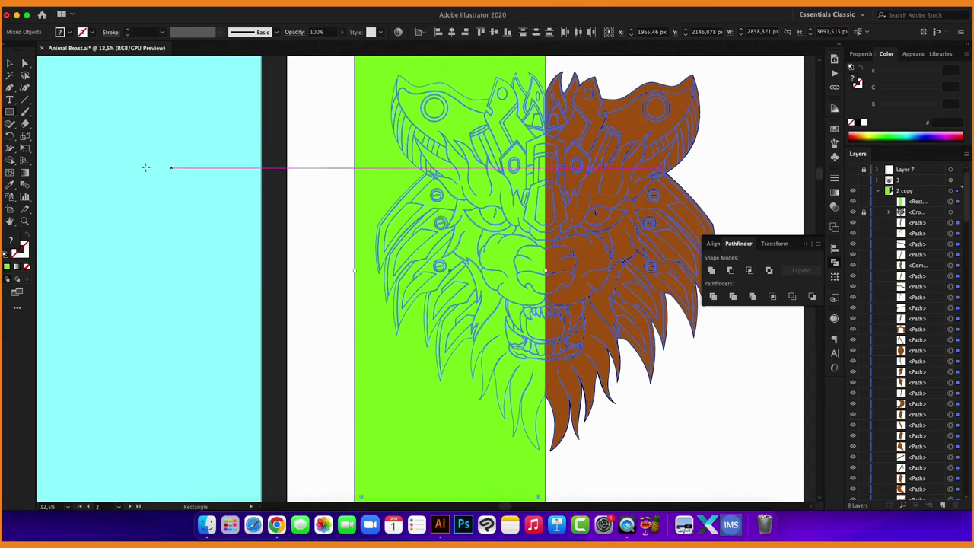
left_click(9, 172)
key("shift+m")
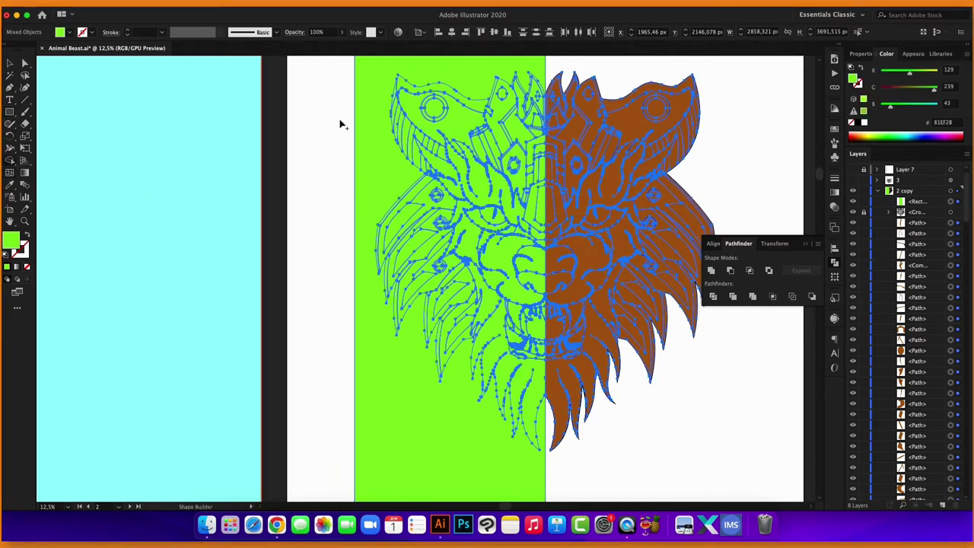
mouse_move(516, 80)
left_mouse_down()
mouse_move(491, 354)
mouse_move(500, 382)
left_mouse_up()
scroll(499, 380, "up", 2)
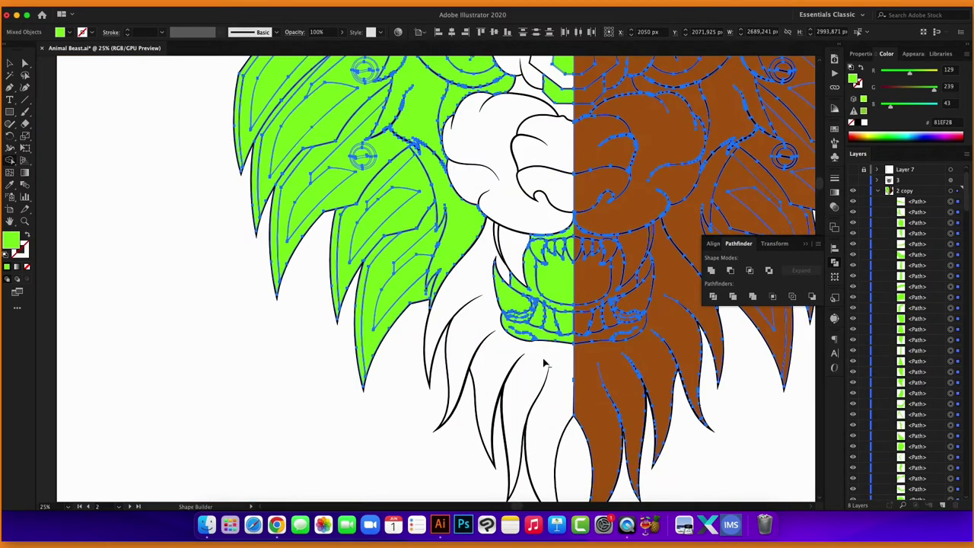
mouse_move(559, 340)
left_mouse_down()
mouse_move(561, 249)
mouse_move(539, 251)
left_mouse_up()
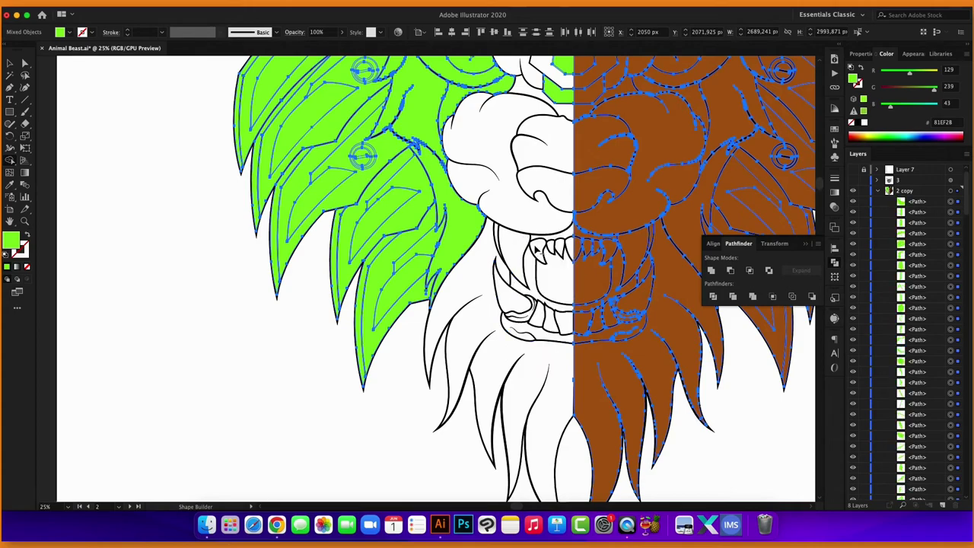
scroll(537, 249, "down", 1)
scroll(544, 274, "up", 2)
scroll(552, 304, "up", 2)
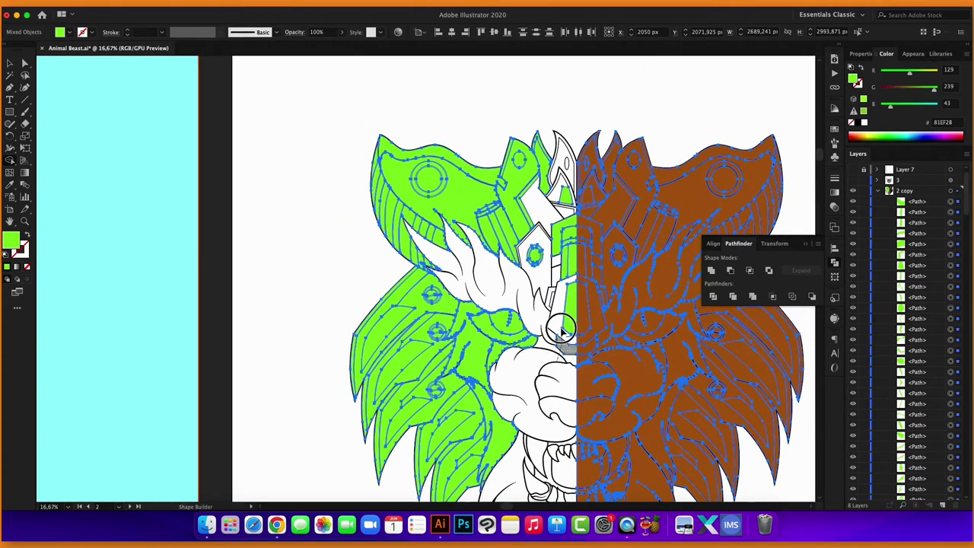
left_click_drag(561, 329, 541, 220)
mouse_move(525, 176)
left_mouse_down()
mouse_move(459, 484)
mouse_move(519, 326)
left_mouse_up()
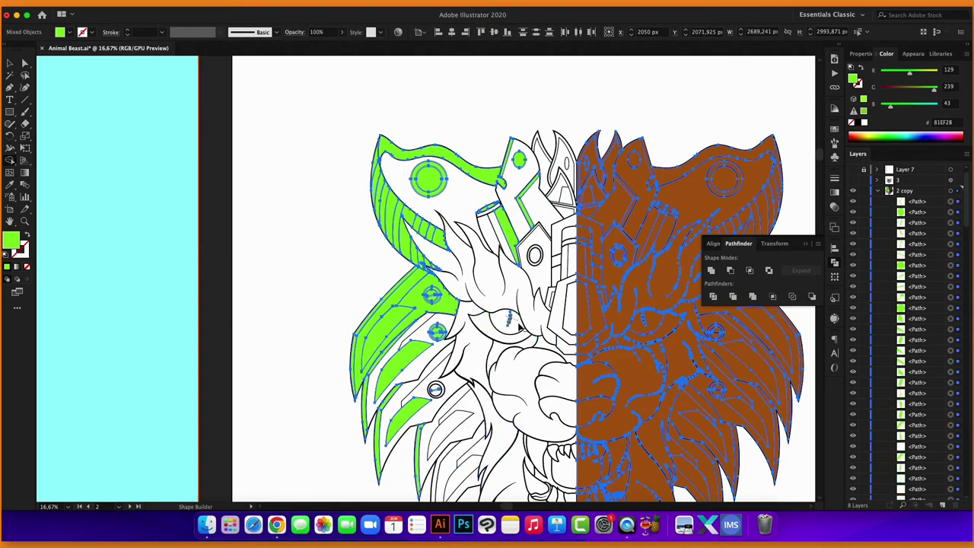
left_click_drag(426, 462, 438, 299)
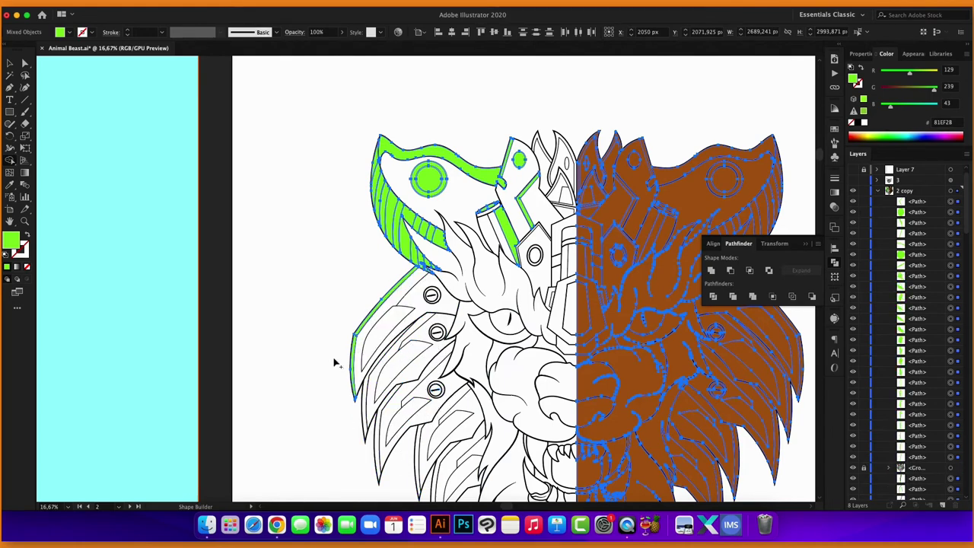
Box-select the left-half pieces and undo their green fill, leaving black line art.
left_click(10, 63)
left_click(263, 163)
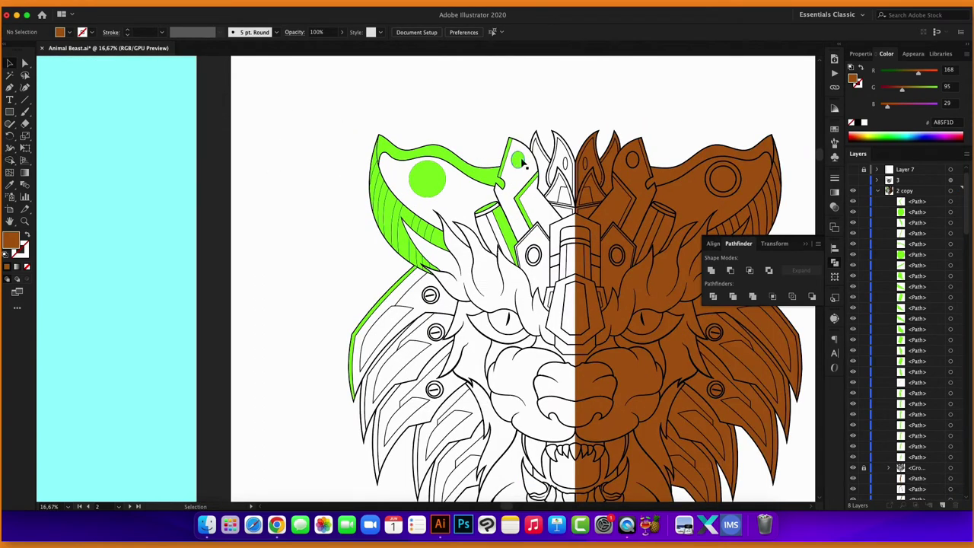
left_click(522, 163)
left_click_drag(296, 120, 558, 472)
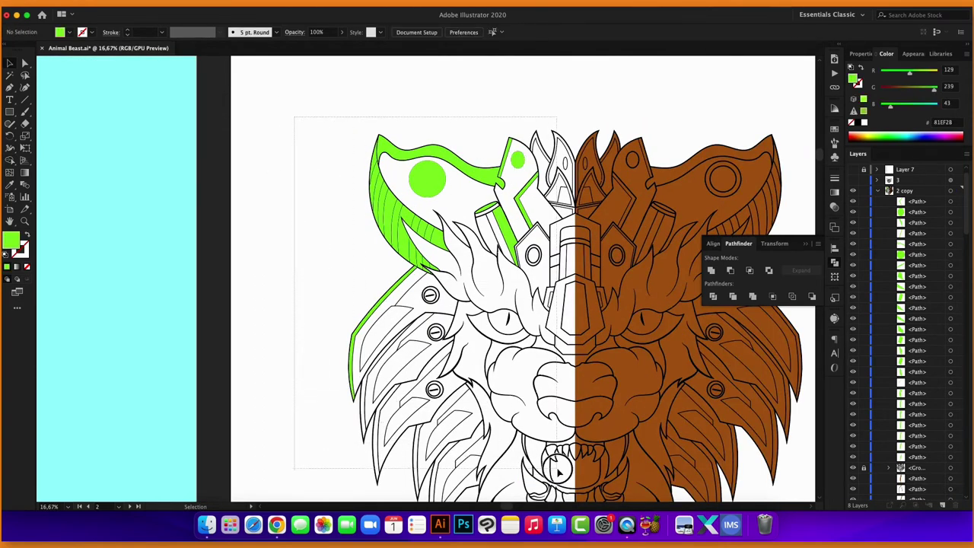
left_click_drag(296, 120, 558, 472)
scroll(558, 472, "down", 1)
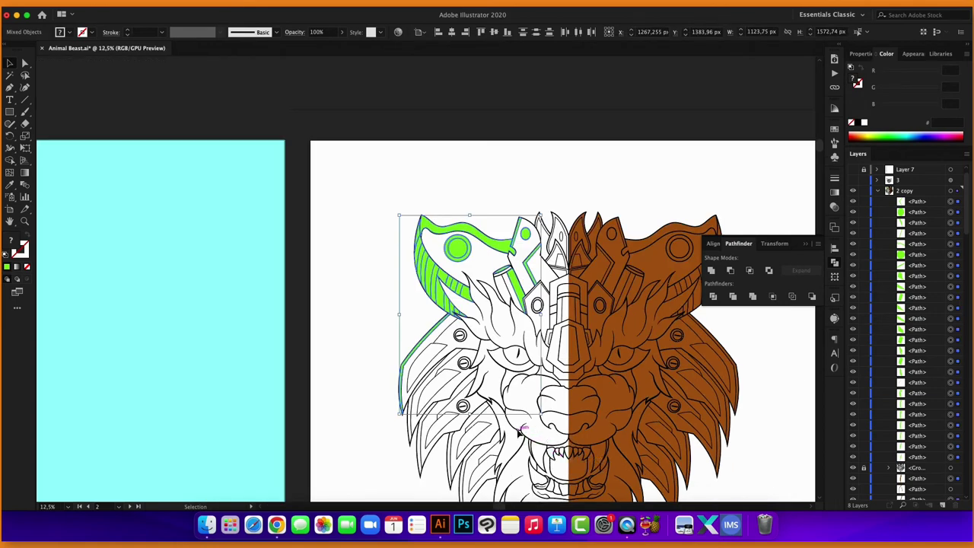
key("ctrl+z")
scroll(559, 426, "down", 1)
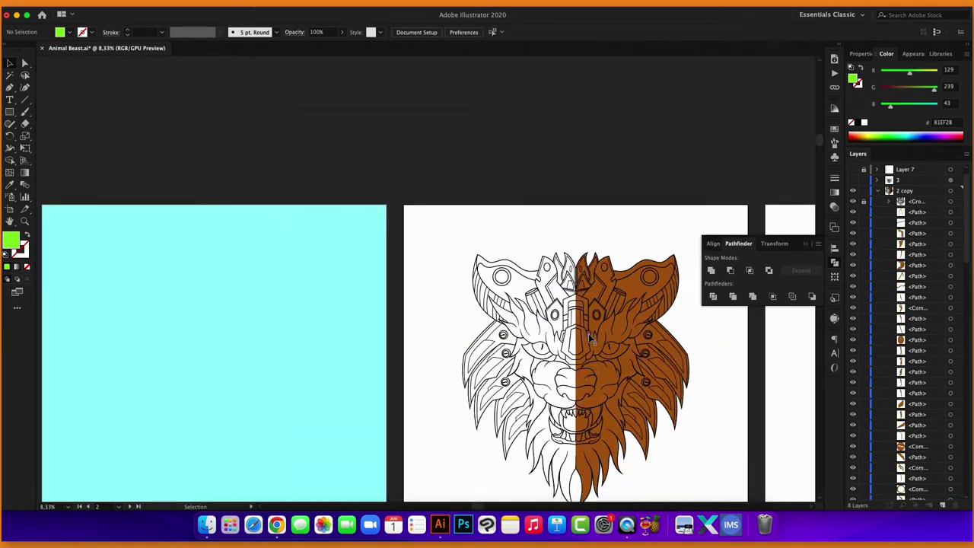
left_click_drag(419, 162, 561, 485)
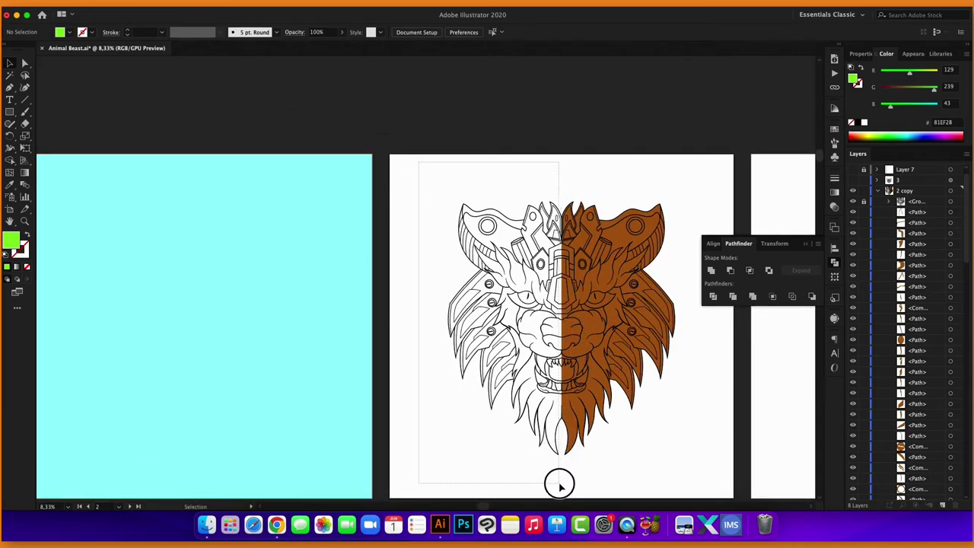
Cut the brown right half and paste it in place into the 2 copy 2 layer.
left_click(951, 191)
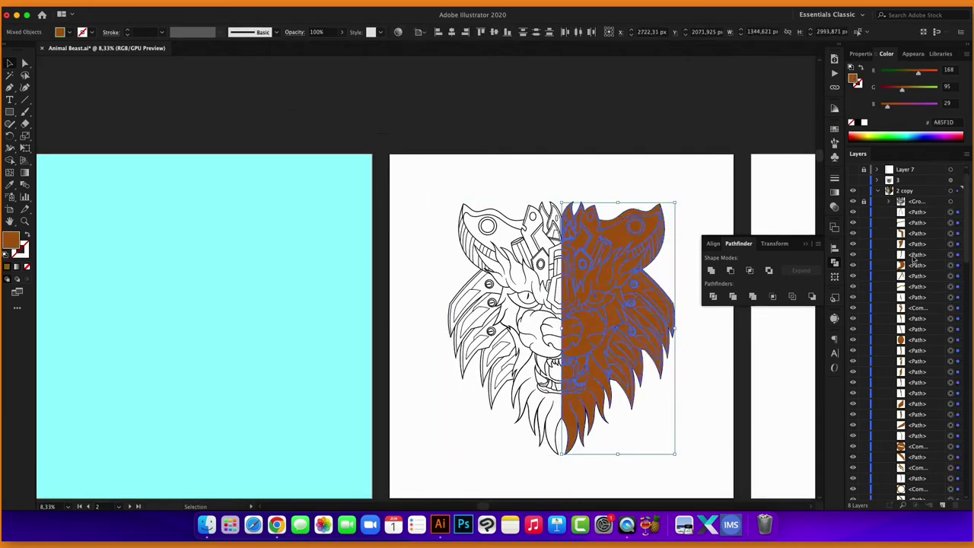
key("Delete")
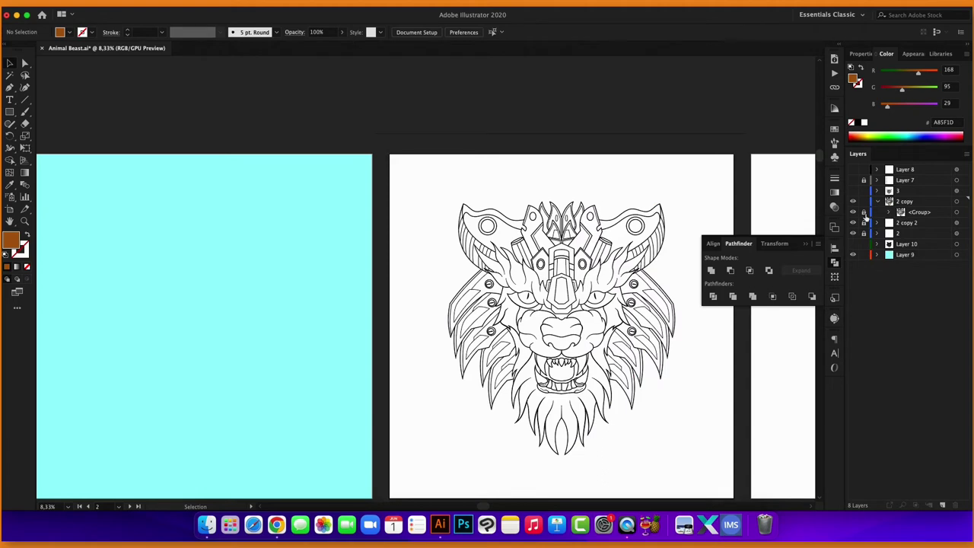
left_click(880, 203)
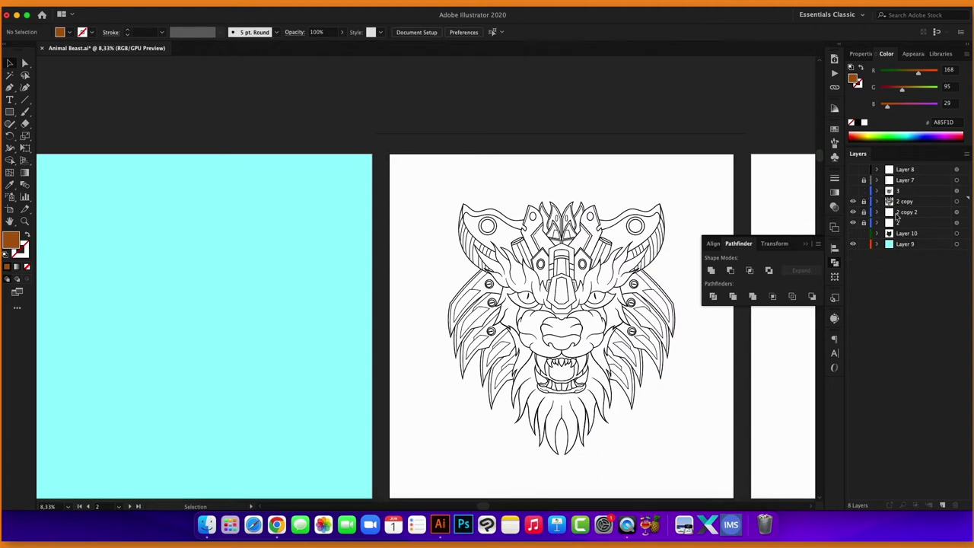
key("ctrl+f")
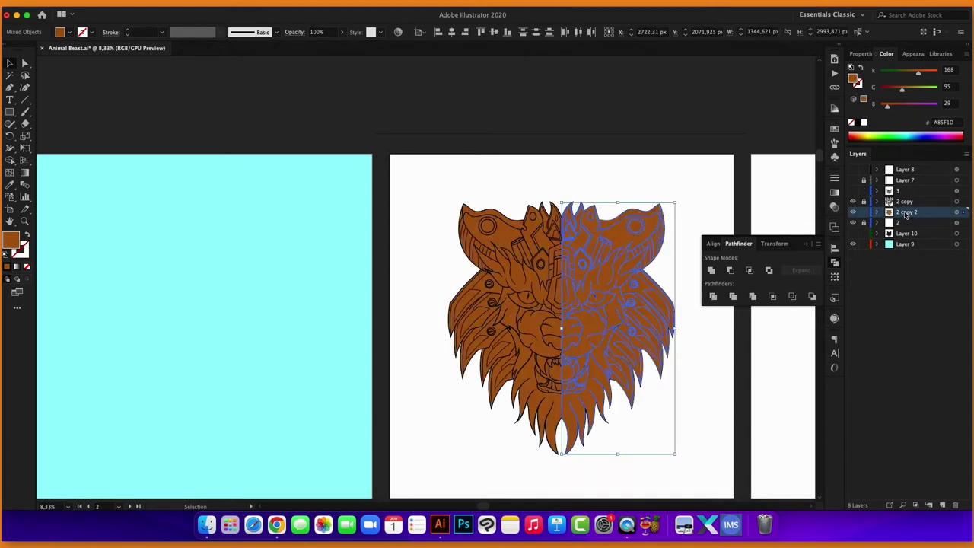
left_click(708, 160)
scroll(601, 219, "up", 2)
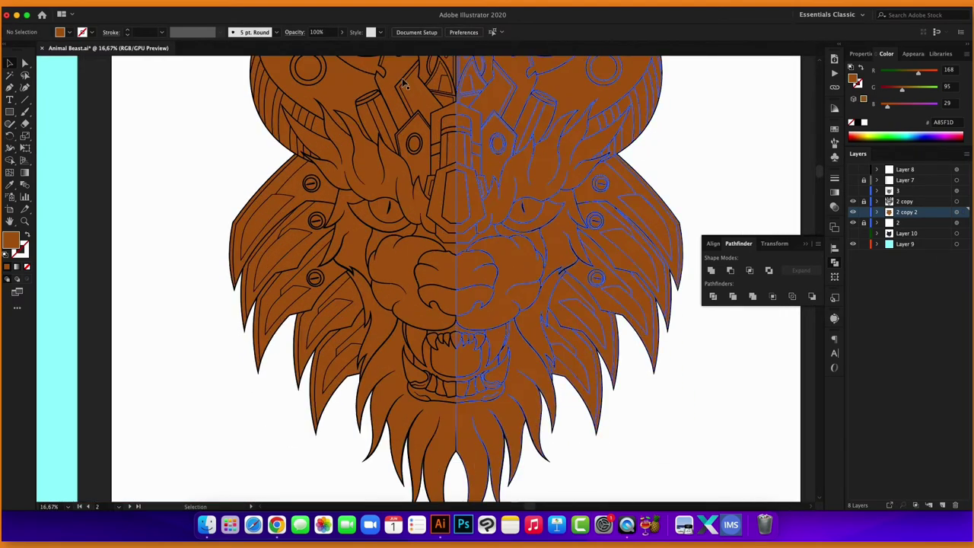
scroll(500, 229, "up", 1)
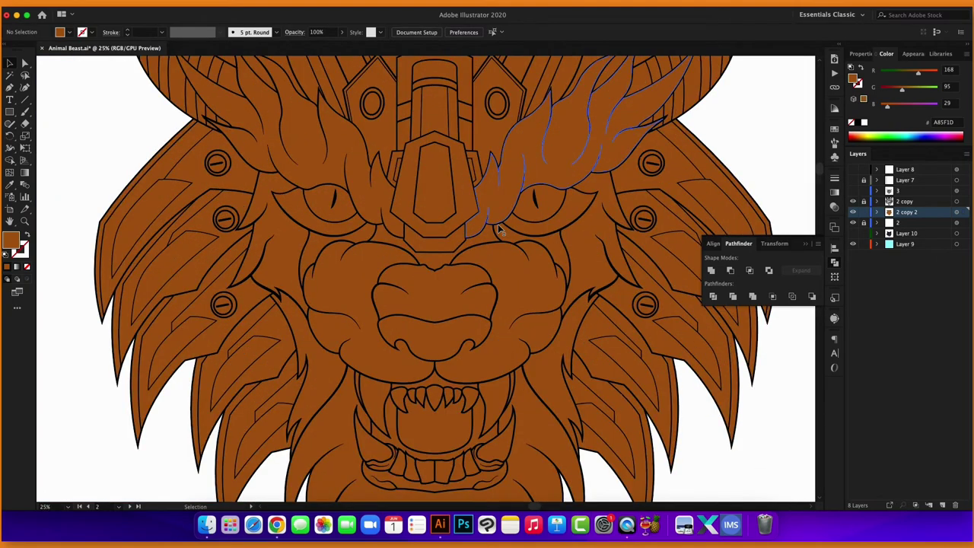
Fill the flame-shaped fur above the eyes with light grey D6D6D6.
left_click(554, 177)
double_click(13, 240)
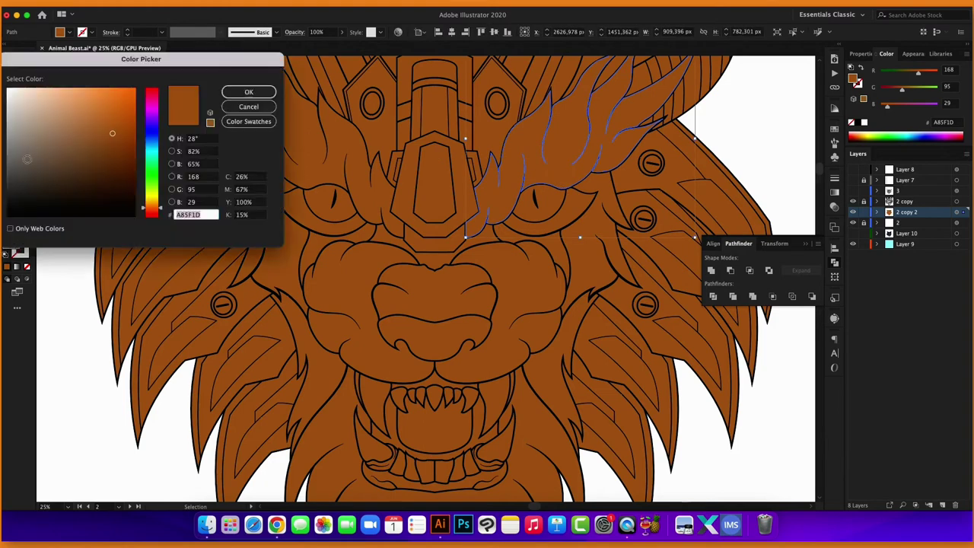
left_click(14, 91)
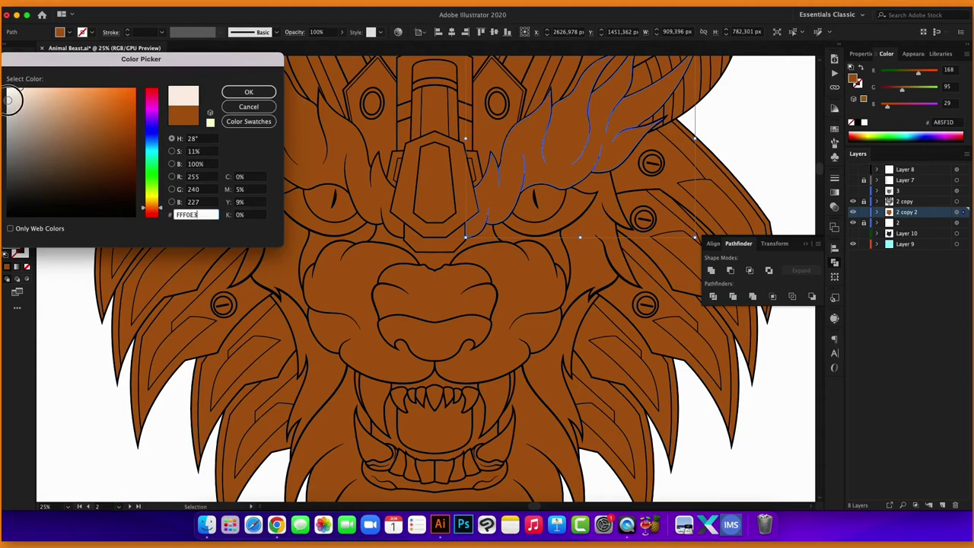
left_click(8, 101)
left_click(248, 92)
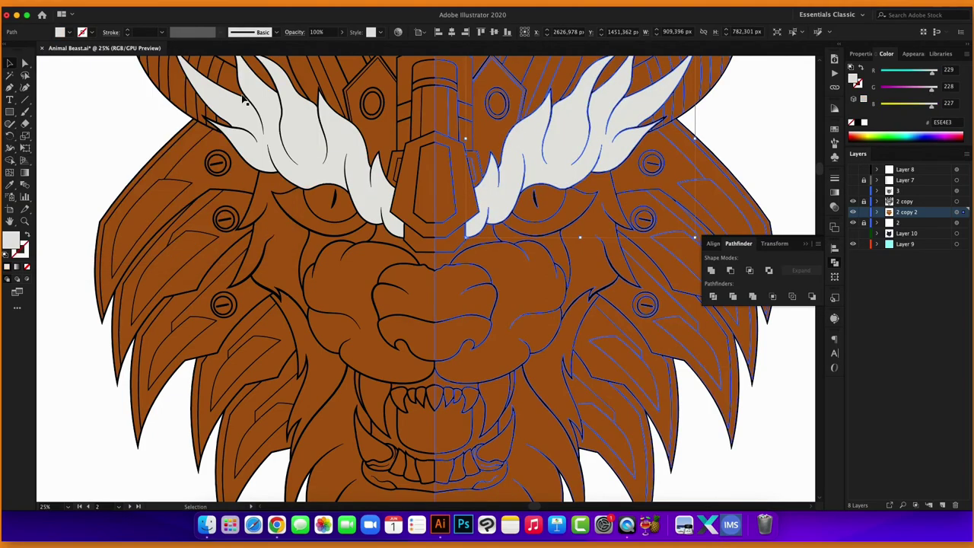
double_click(10, 242)
left_click(7, 109)
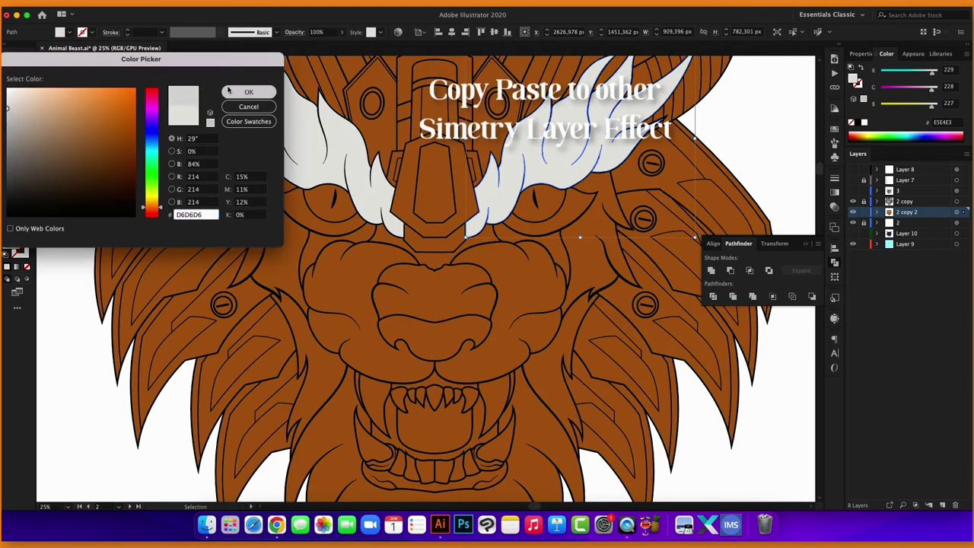
left_click(248, 91)
scroll(687, 119, "down", 1)
left_click_drag(687, 119, 572, 114)
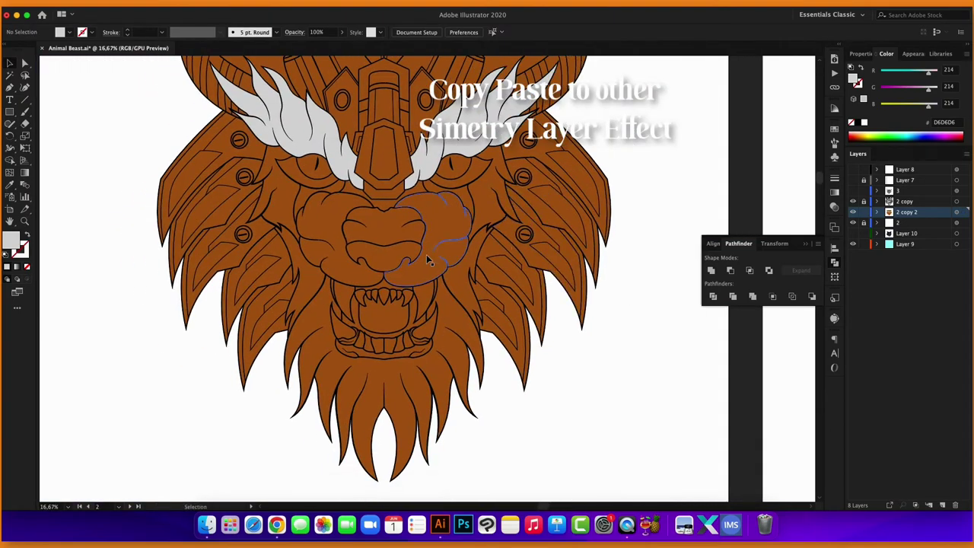
Eyedrop the flames' light grey onto the muzzle fur, undoing the accidental beard fill.
scroll(428, 260, "up", 1)
left_click(431, 283)
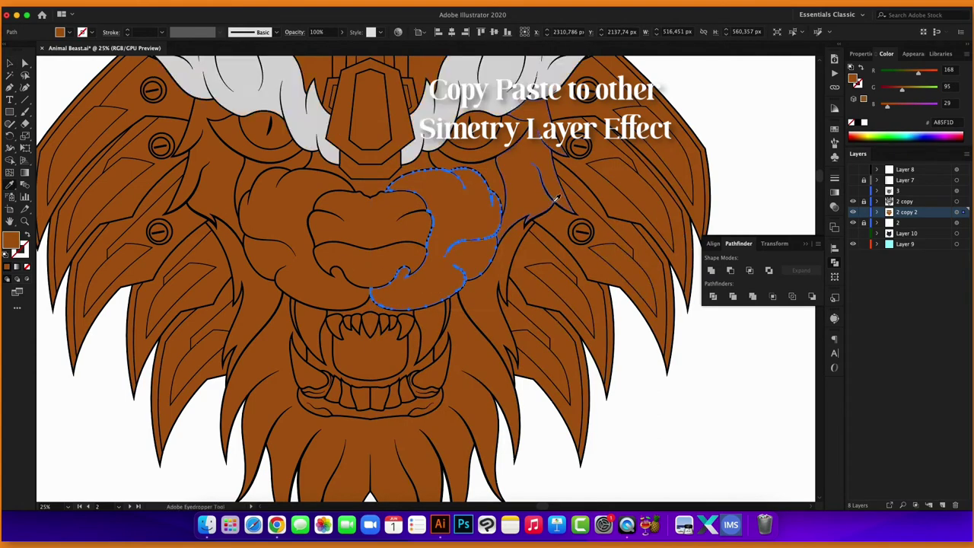
key("i")
left_click(508, 163)
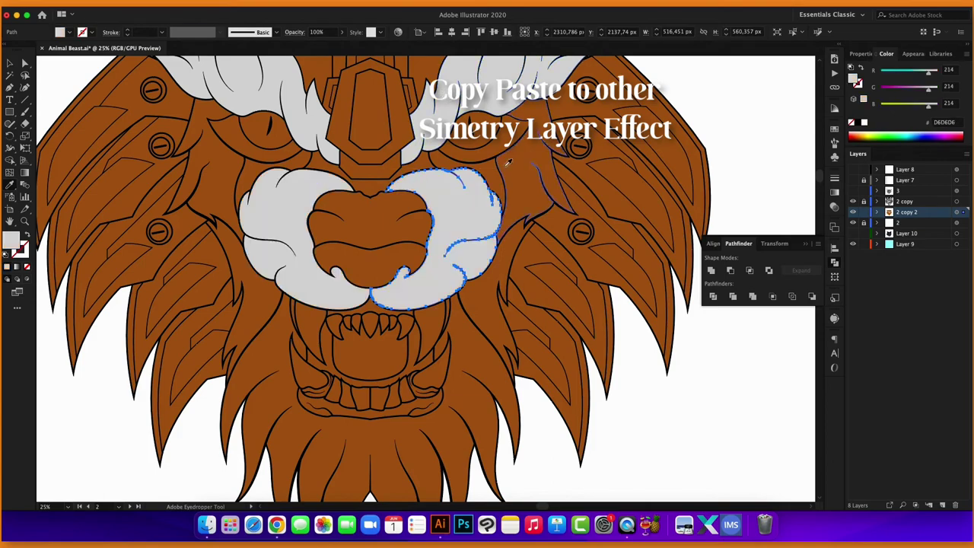
scroll(533, 207, "down", 2)
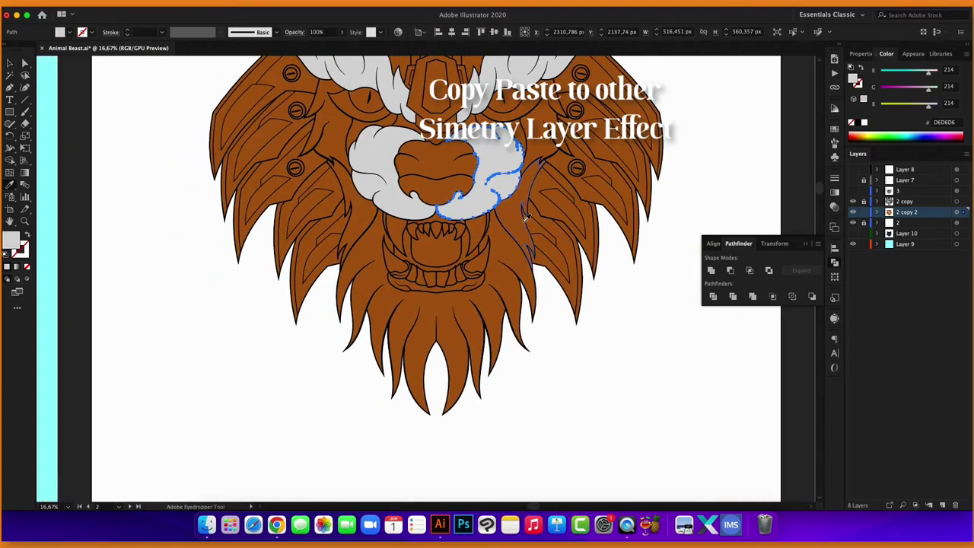
scroll(483, 226, "up", 2)
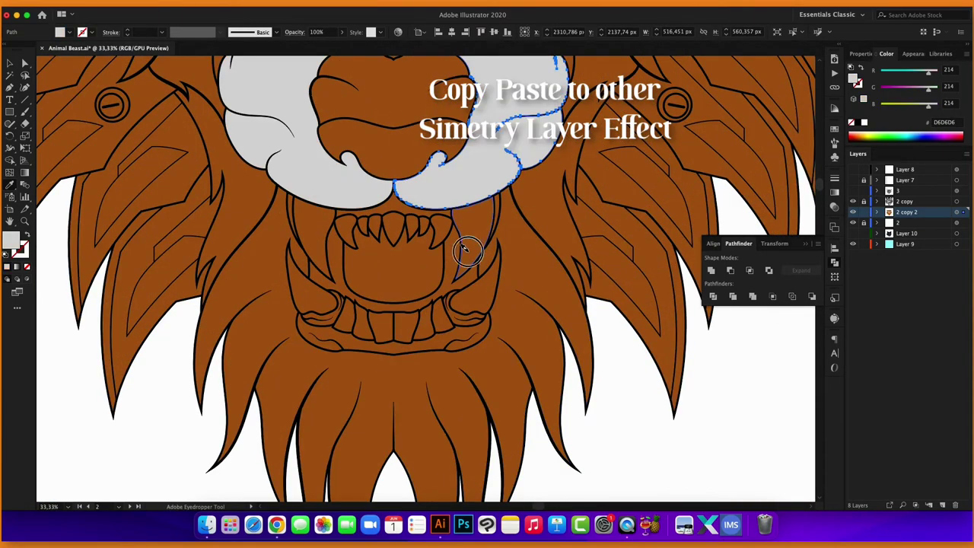
left_click(476, 272, "alt")
key("ctrl+z")
Eyedrop light grey onto both fangs, the three lower teeth and four upper teeth.
left_click(476, 282, "alt")
left_click(312, 282, "alt")
left_click(457, 312, "alt")
left_click(344, 316, "alt")
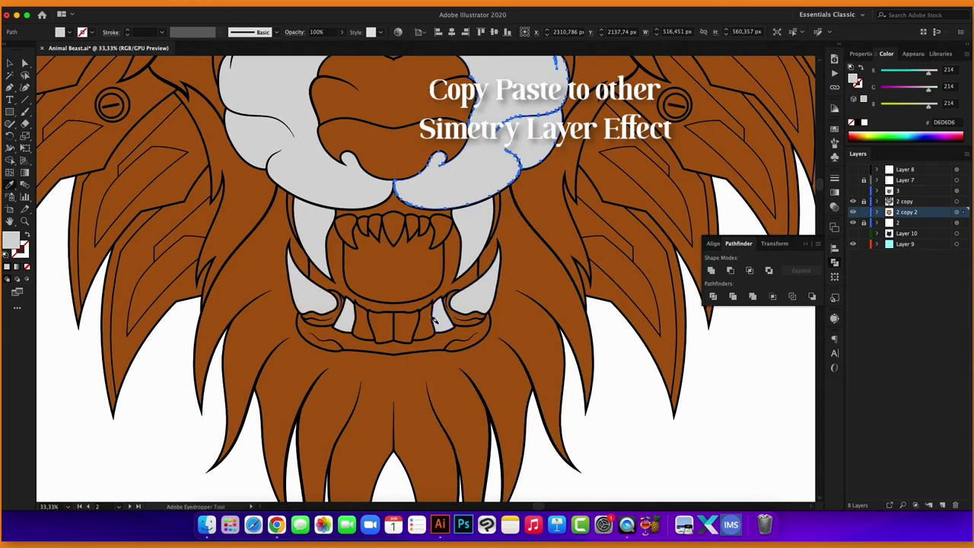
left_click(426, 320, "alt")
left_click(439, 222, "alt")
left_click(418, 225, "alt")
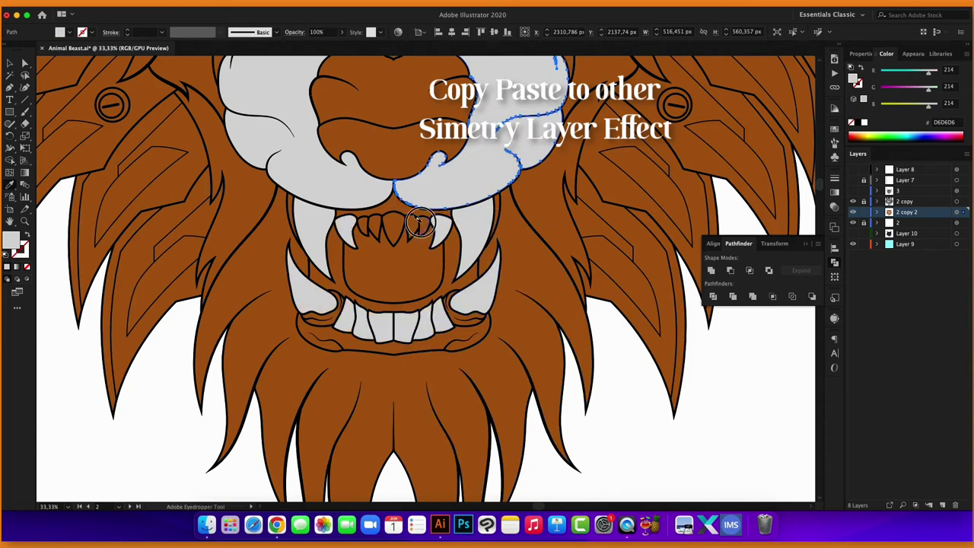
left_click(372, 225, "alt")
left_click(408, 228, "alt")
scroll(417, 337, "down", 1)
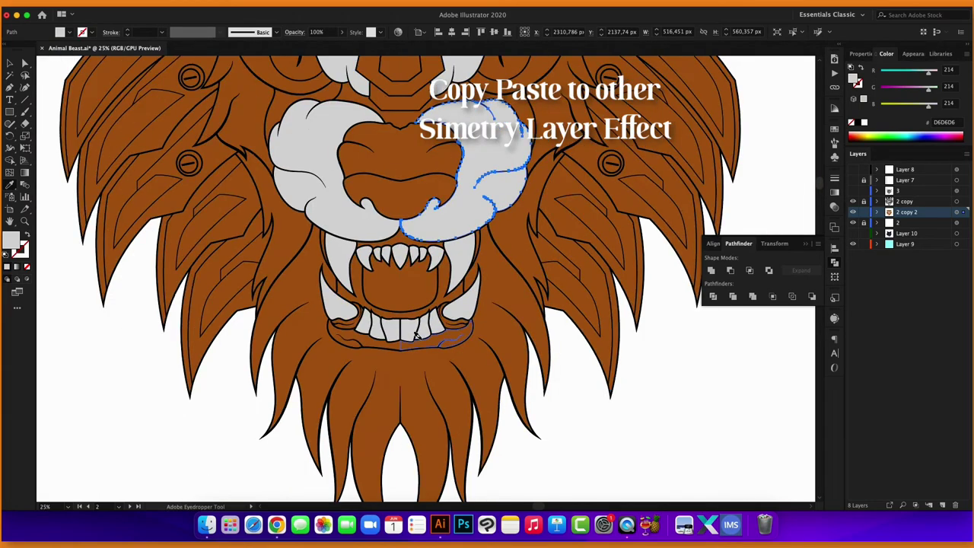
scroll(416, 337, "down", 1)
mouse_move(456, 171)
left_mouse_down()
mouse_move(449, 343)
mouse_move(460, 270)
left_mouse_up()
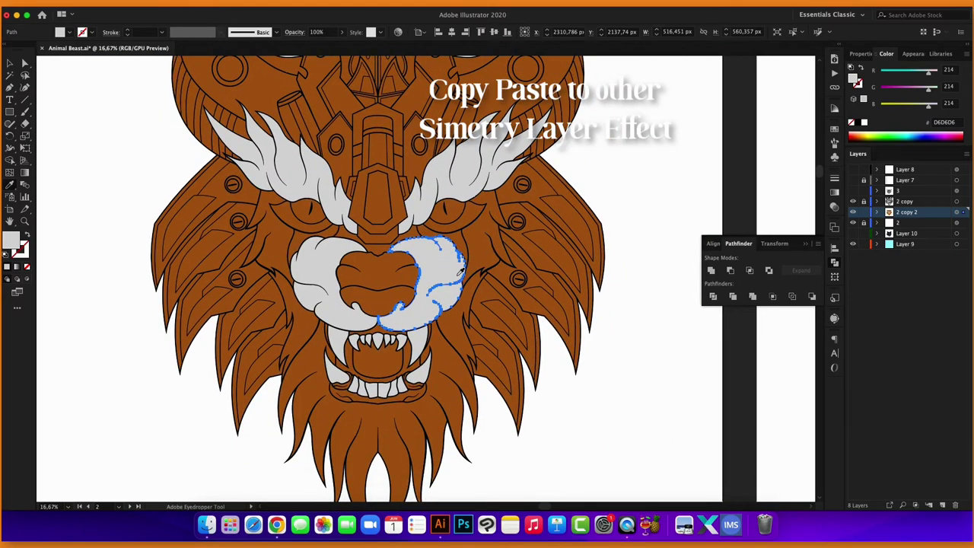
scroll(441, 265, "up", 1)
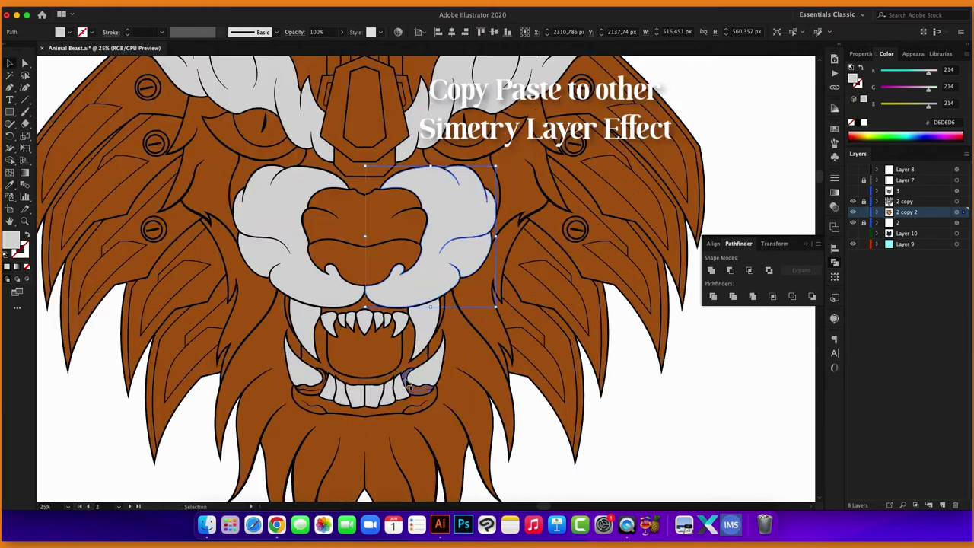
Fill the inner mouth lining with dark brown 331904.
key("v")
left_click(406, 368)
double_click(10, 243)
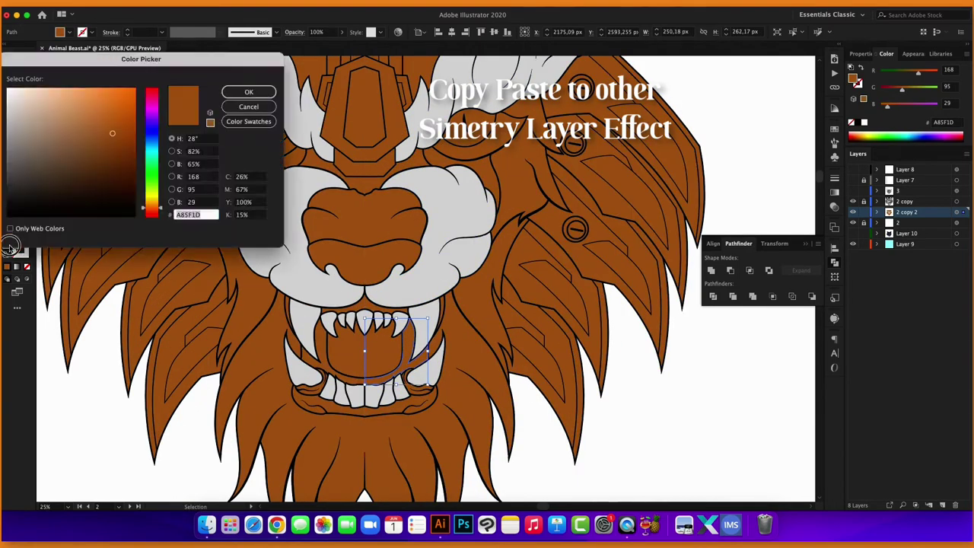
left_click(125, 191)
left_click(244, 93)
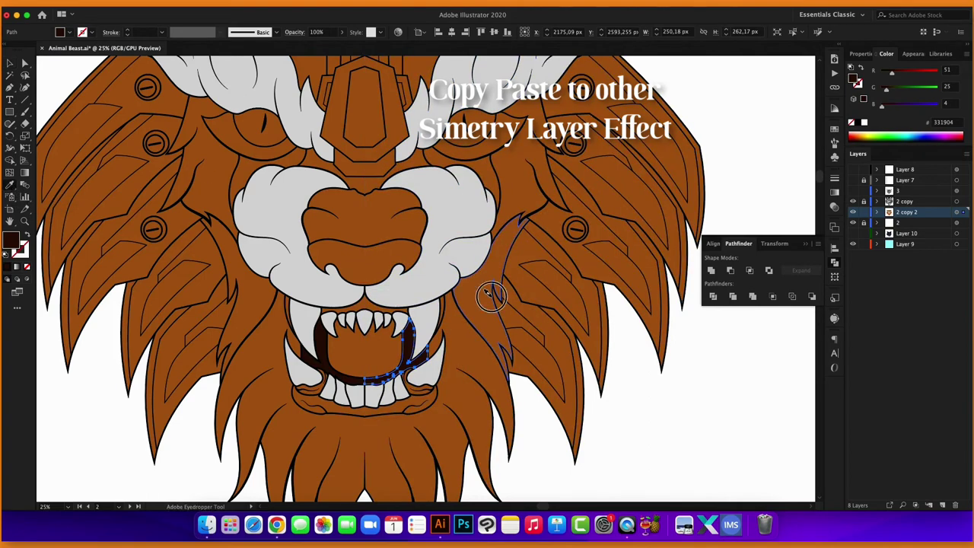
Apply the same dark brown to the shadow shapes beside the cheeks.
left_click(518, 275)
scroll(542, 284, "up", 5)
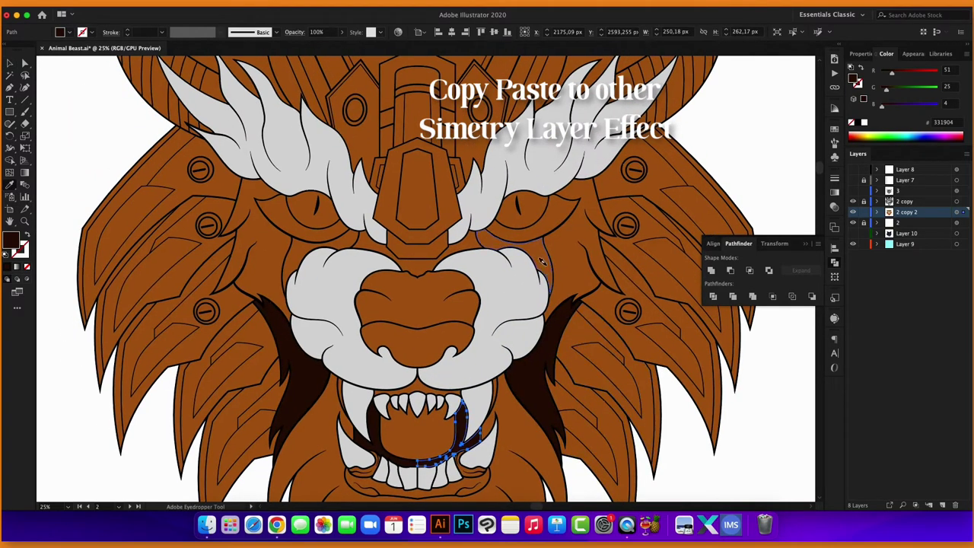
scroll(583, 274, "up", 3)
scroll(532, 224, "right", 3)
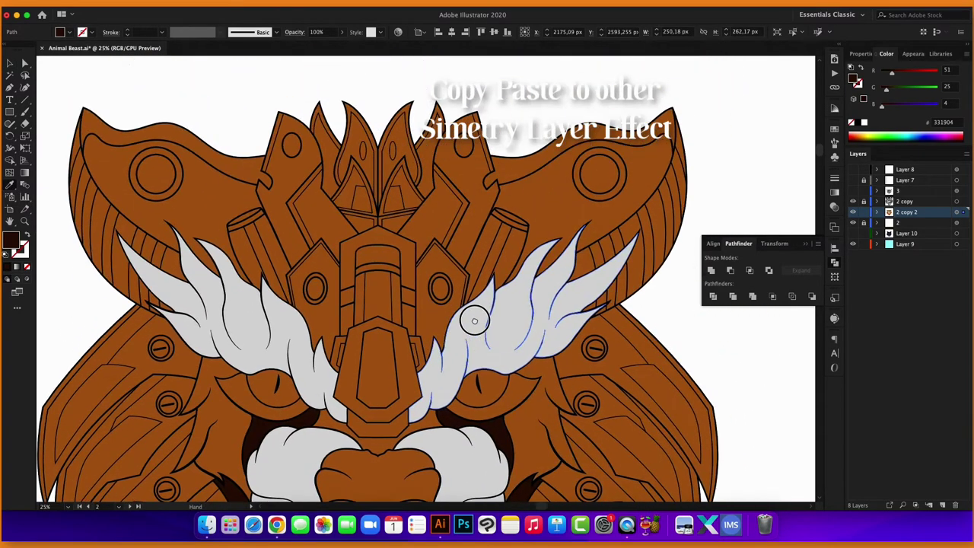
scroll(445, 214, "left", 4)
scroll(404, 152, "down", 6)
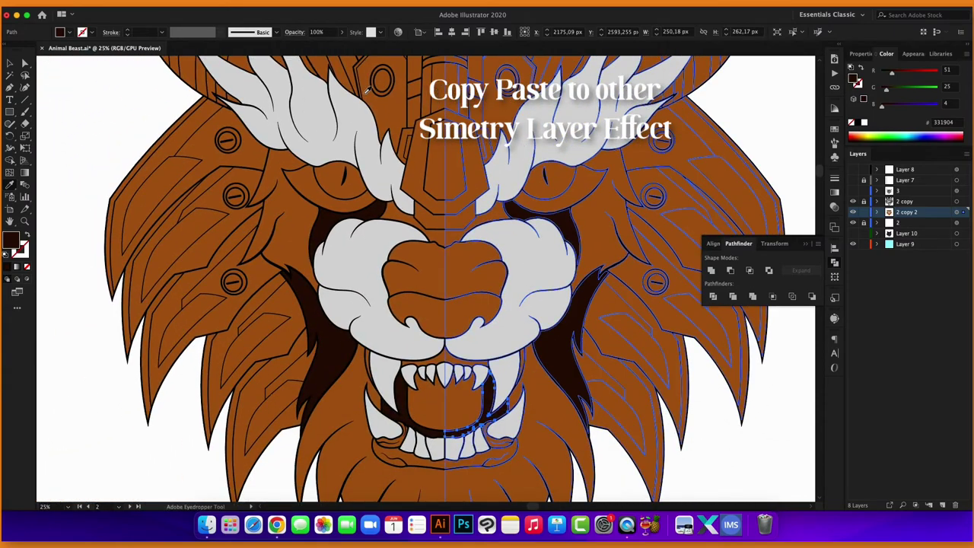
scroll(366, 89, "down", 5)
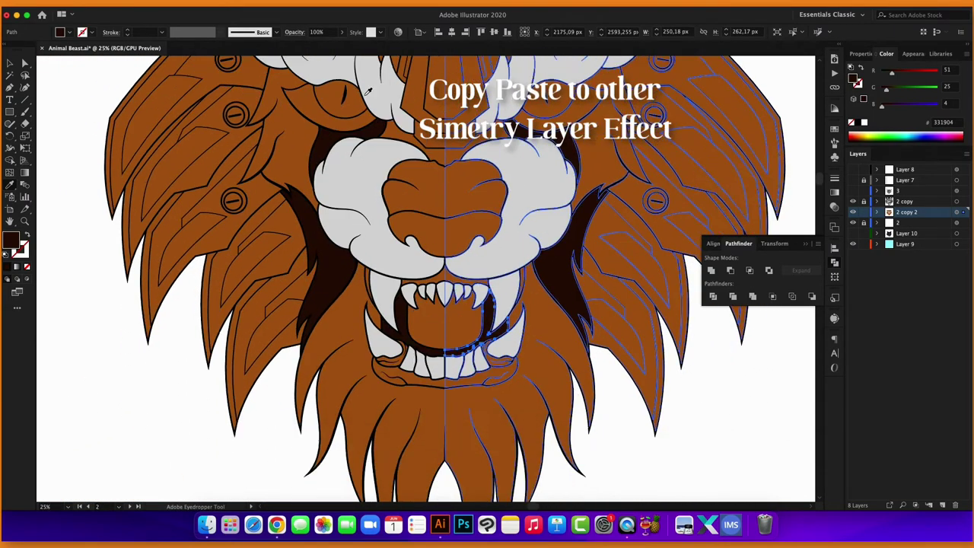
scroll(366, 89, "down", 6)
Fill the inside of the mouth with crimson.
left_click(487, 213)
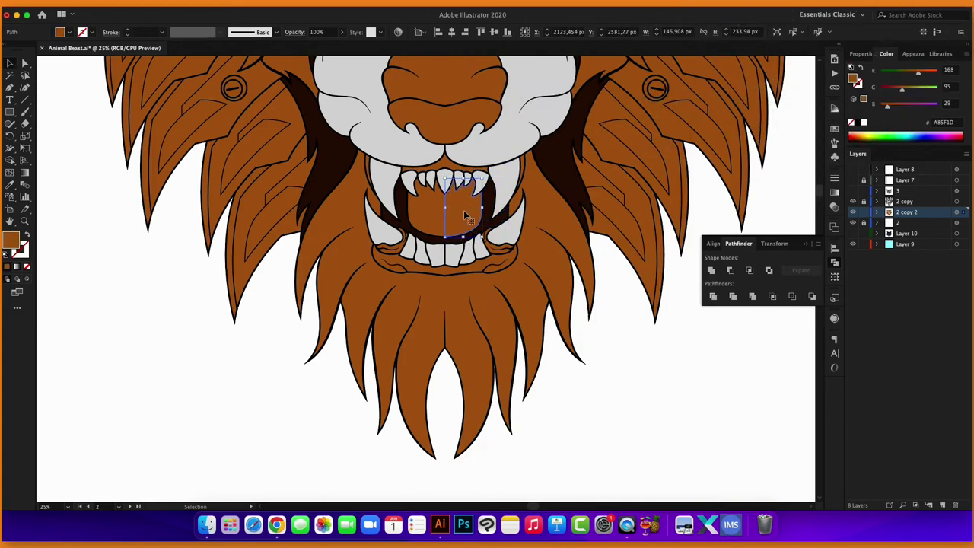
double_click(8, 242)
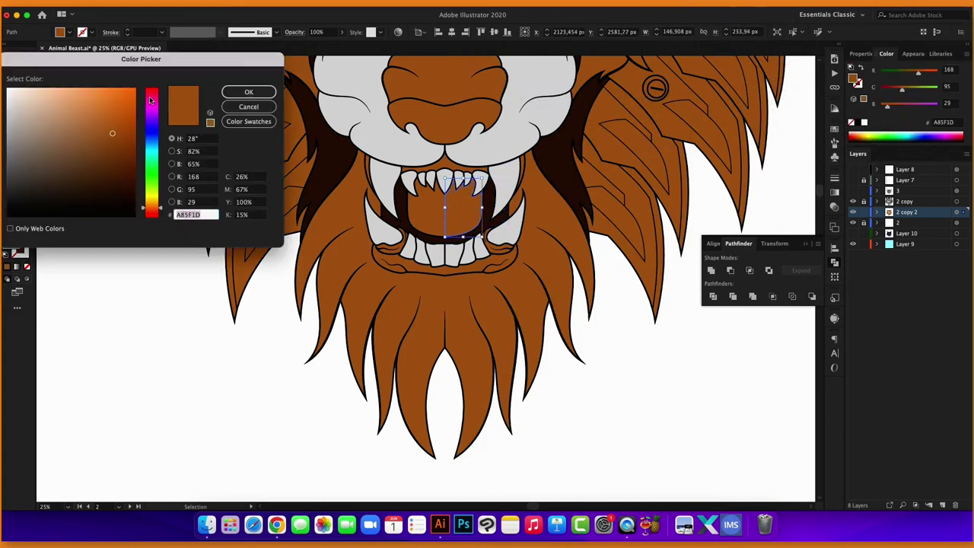
left_click_drag(150, 100, 120, 136)
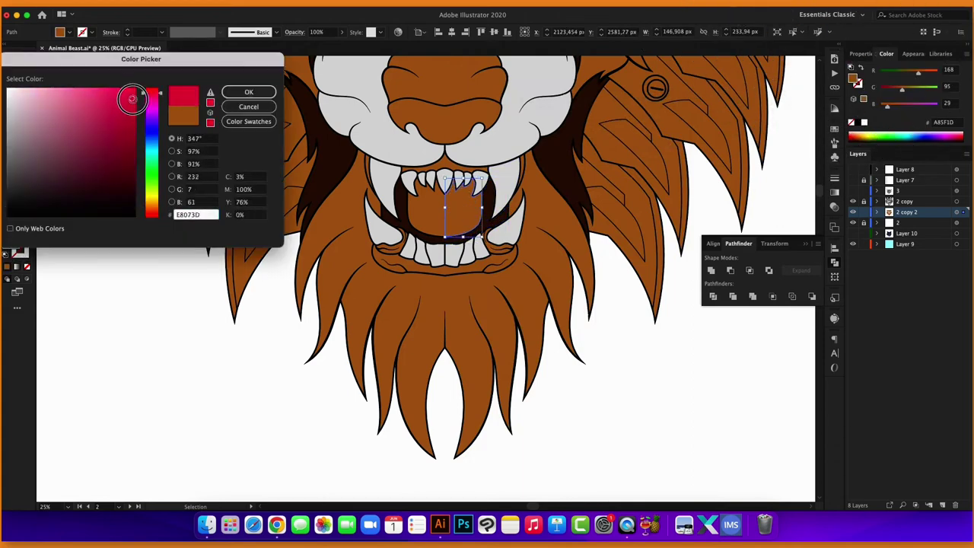
left_click(242, 97)
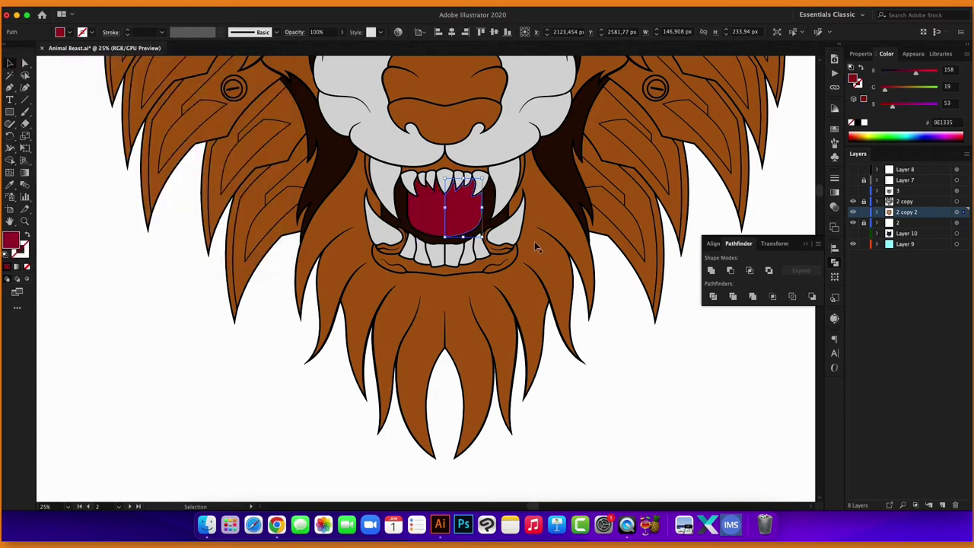
left_click(642, 330)
Darken the shape under the nose to deep brown 603009.
key("super+minus")
scroll(600, 370, "up", 2)
left_click(463, 279)
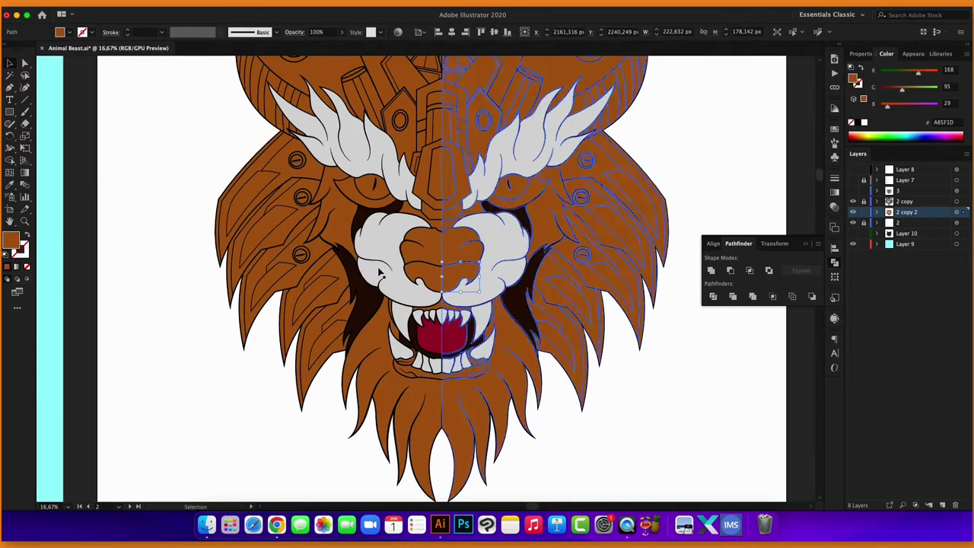
double_click(14, 241)
left_click(123, 167)
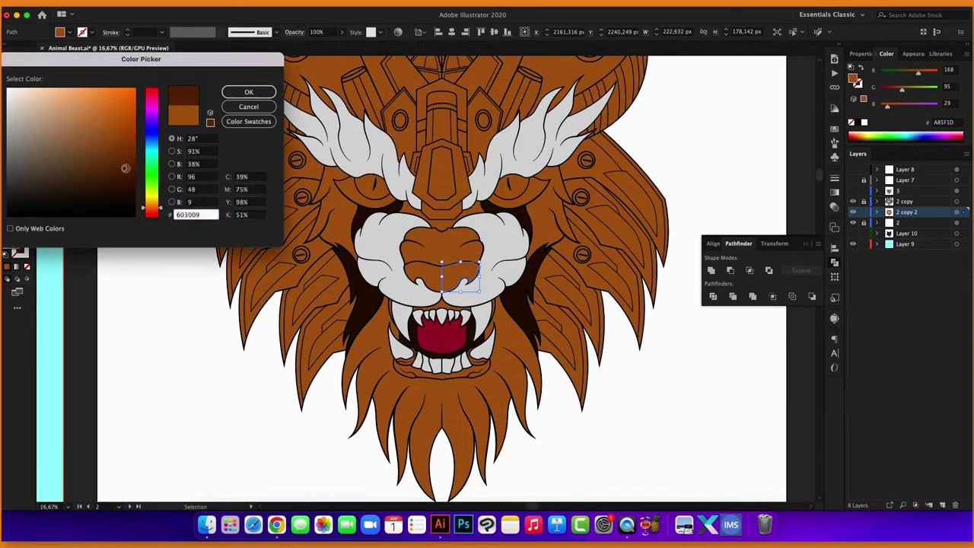
left_click(249, 92)
left_click(656, 143)
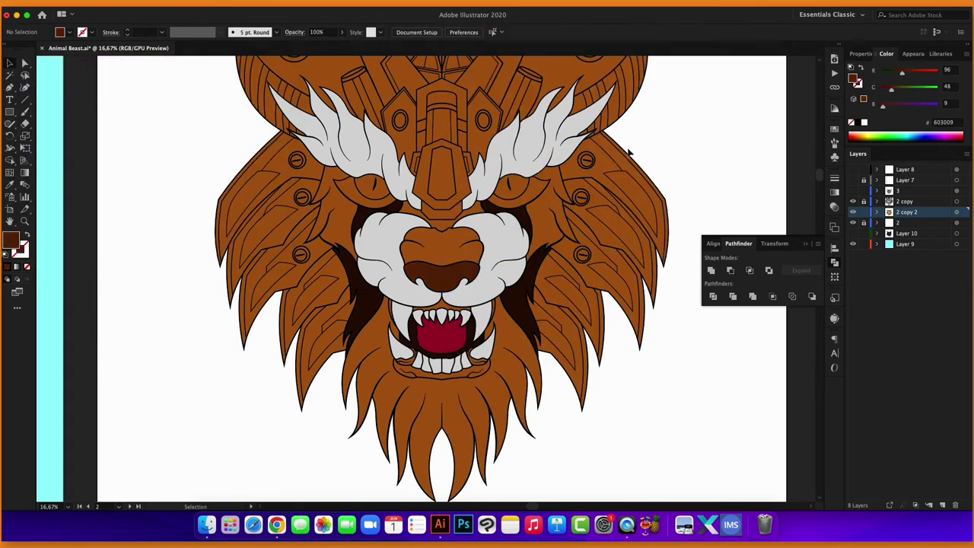
scroll(630, 153, "down", 1)
Darken the right headdress ear plate's fill to brown 914A10.
scroll(450, 210, "up", 3)
left_click(451, 210)
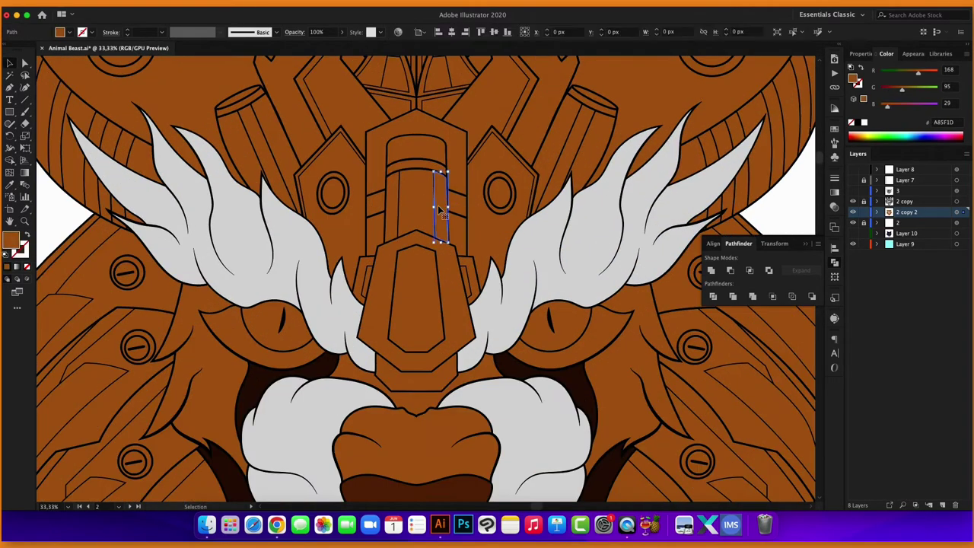
scroll(445, 195, "down", 2)
scroll(525, 155, "up", 1)
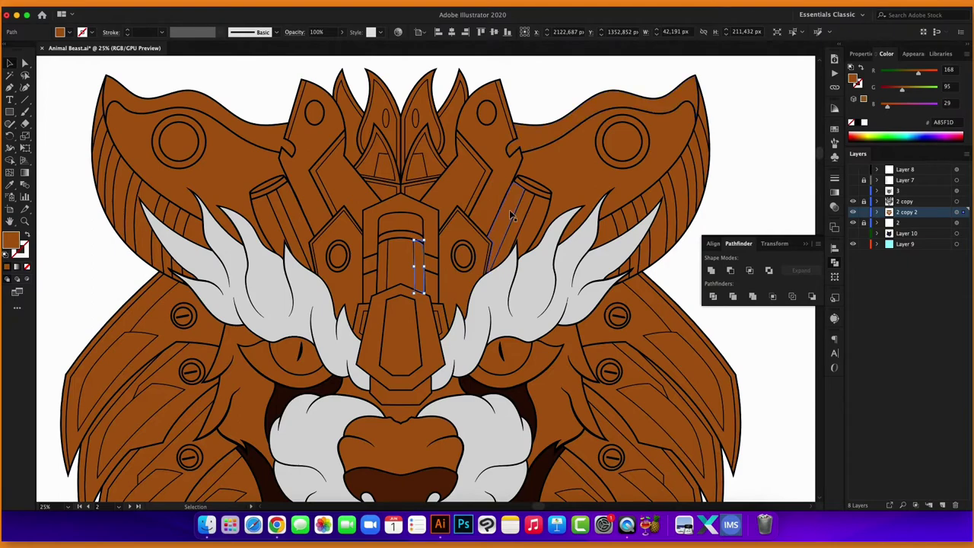
scroll(532, 167, "down", 1)
scroll(548, 191, "up", 1)
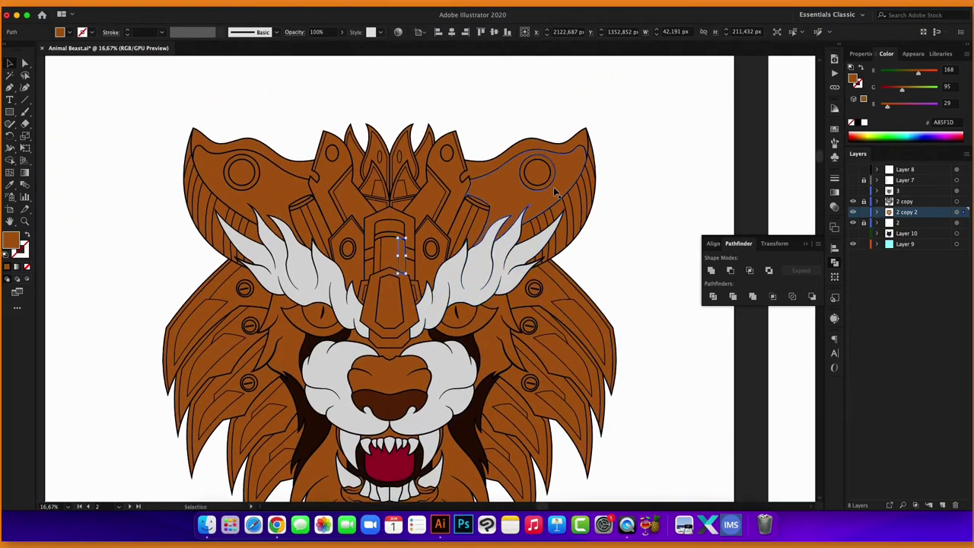
left_click(553, 187)
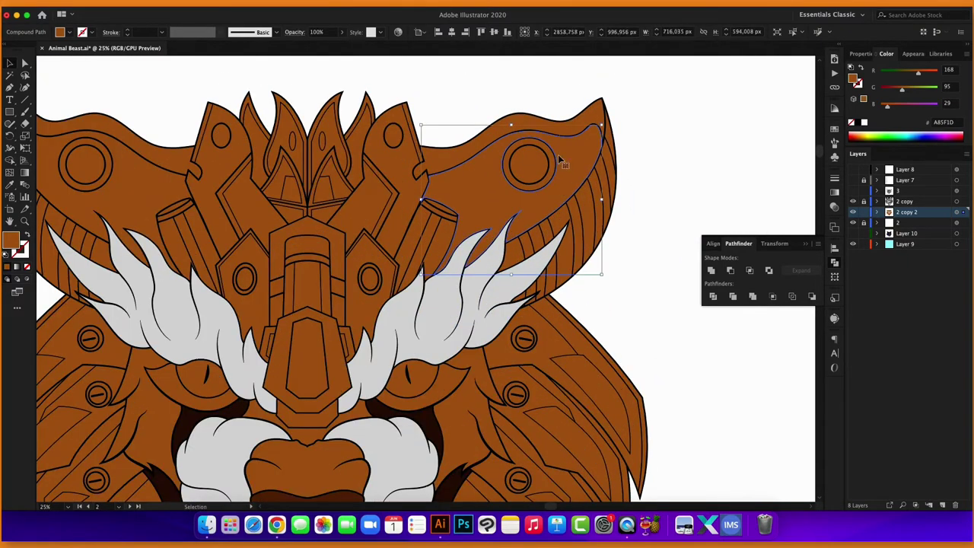
double_click(14, 241)
left_click(123, 143)
left_click(250, 91)
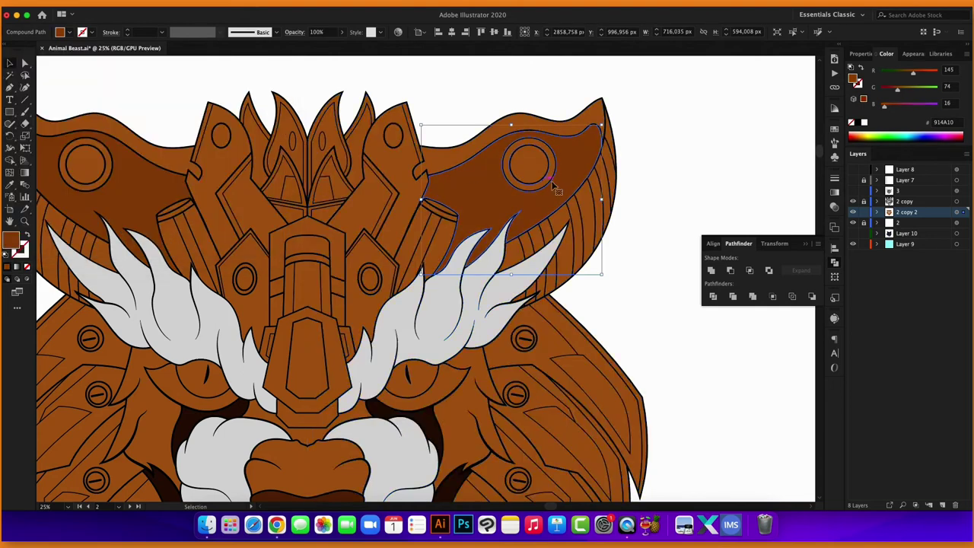
Select the thin edge stripes along the ear plate and give them a gradient fill.
left_click(637, 221)
left_click(543, 240)
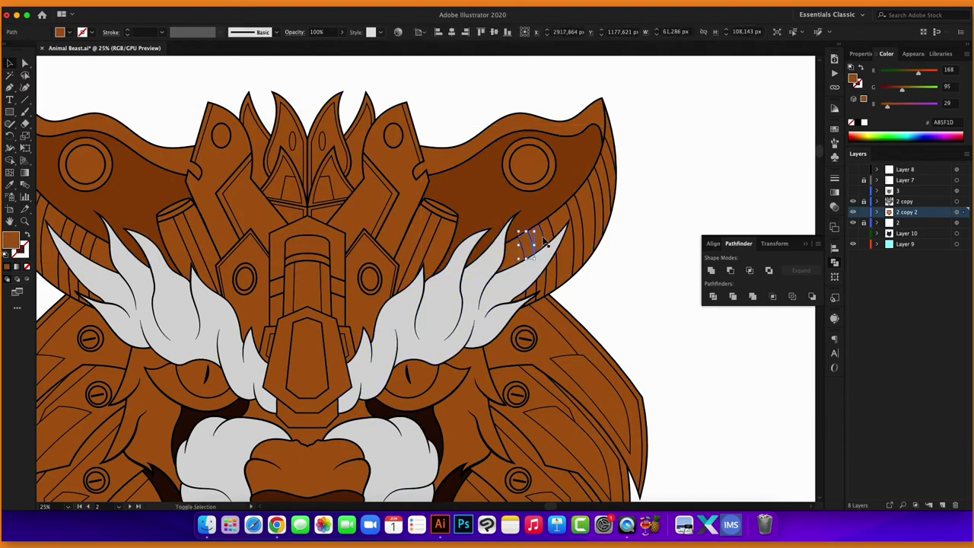
left_click(551, 283, "shift")
left_click(576, 217, "shift")
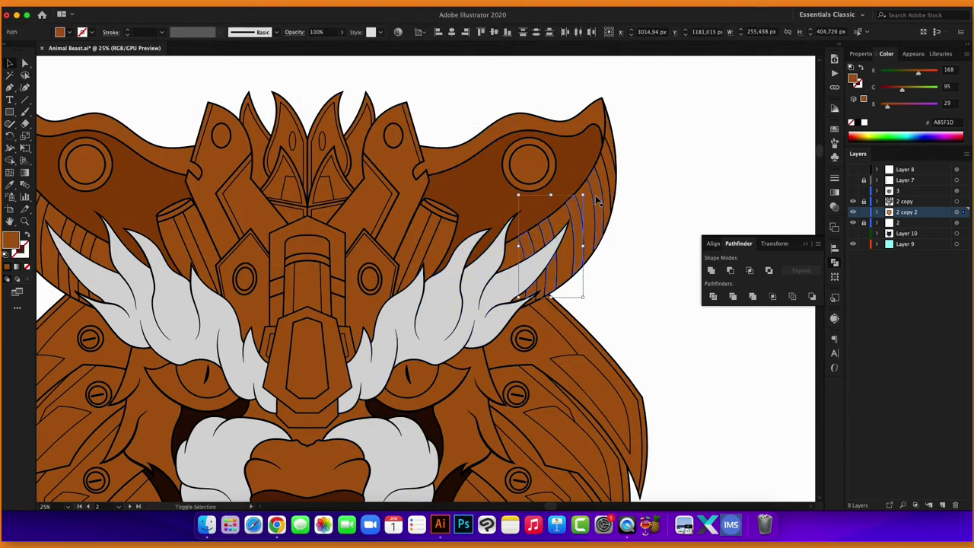
left_click(608, 165, "shift")
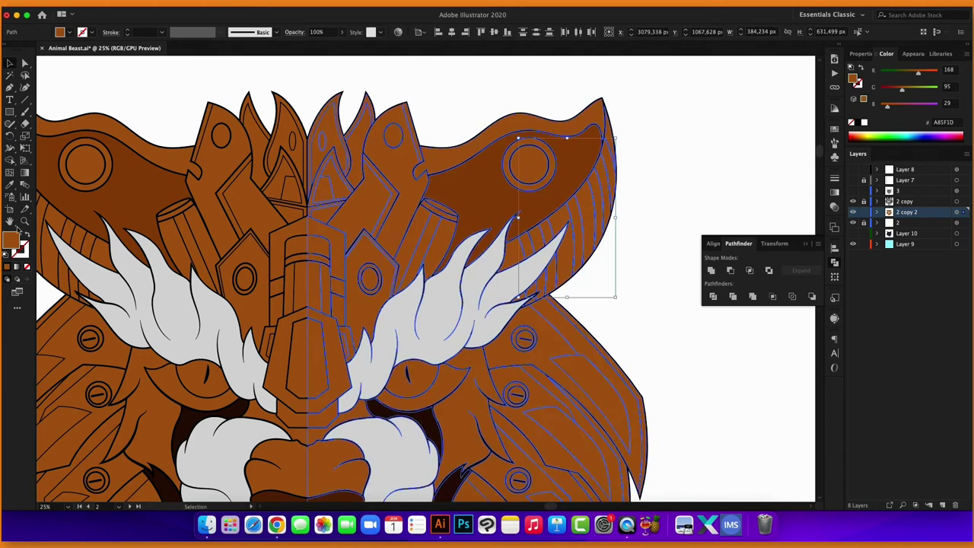
left_click(28, 172)
left_click(835, 194)
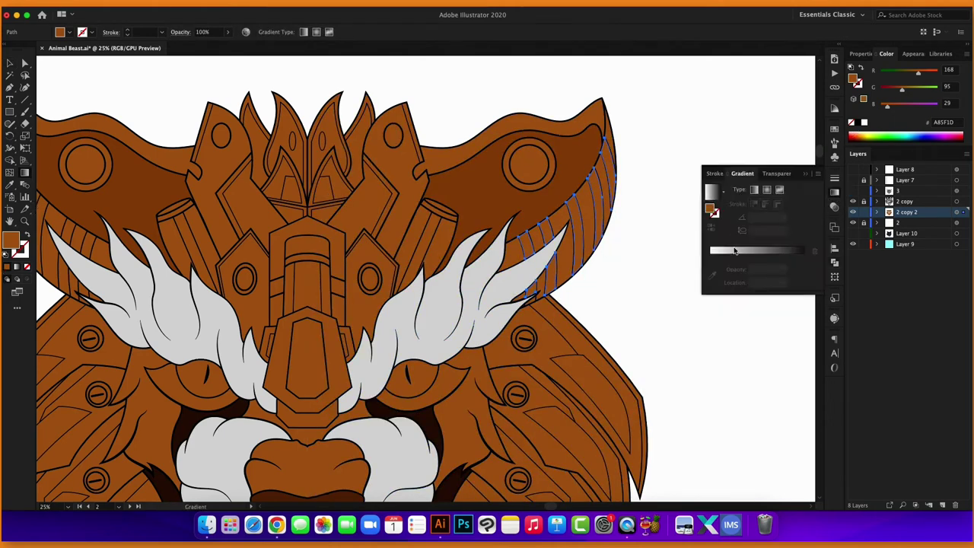
left_click(737, 253)
Set the gradient's left stop to grey and drag the gradient across the stripes.
double_click(711, 257)
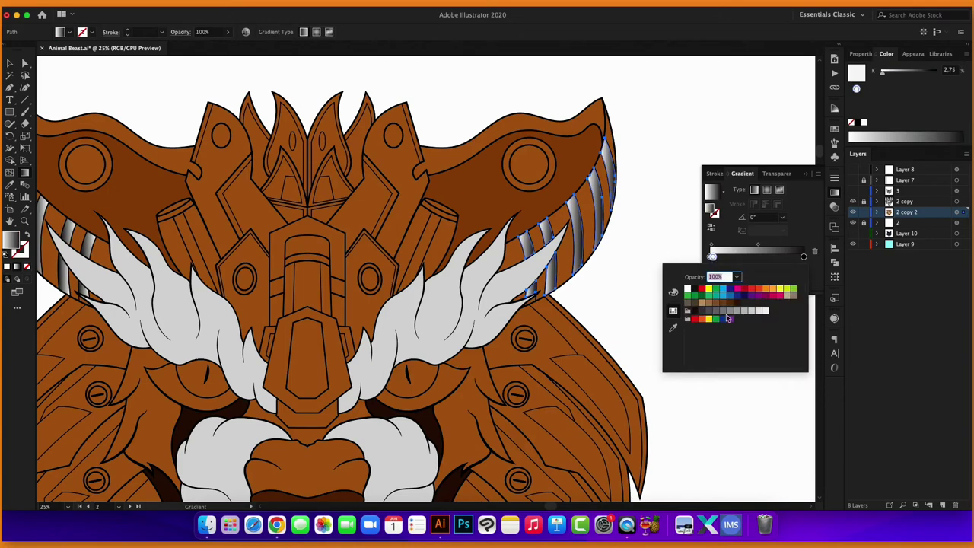
left_click(723, 312)
left_click(716, 258)
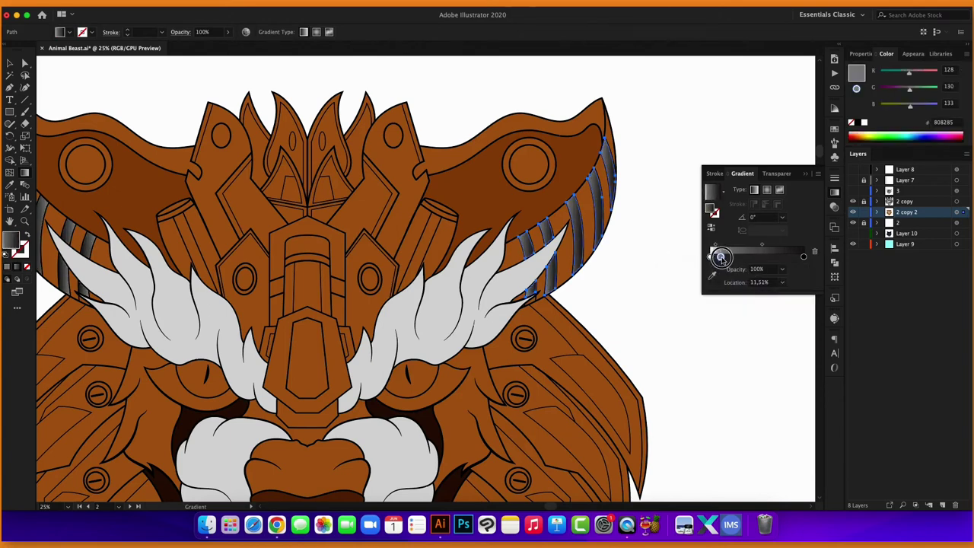
left_click(711, 258)
left_click_drag(583, 168, 615, 298)
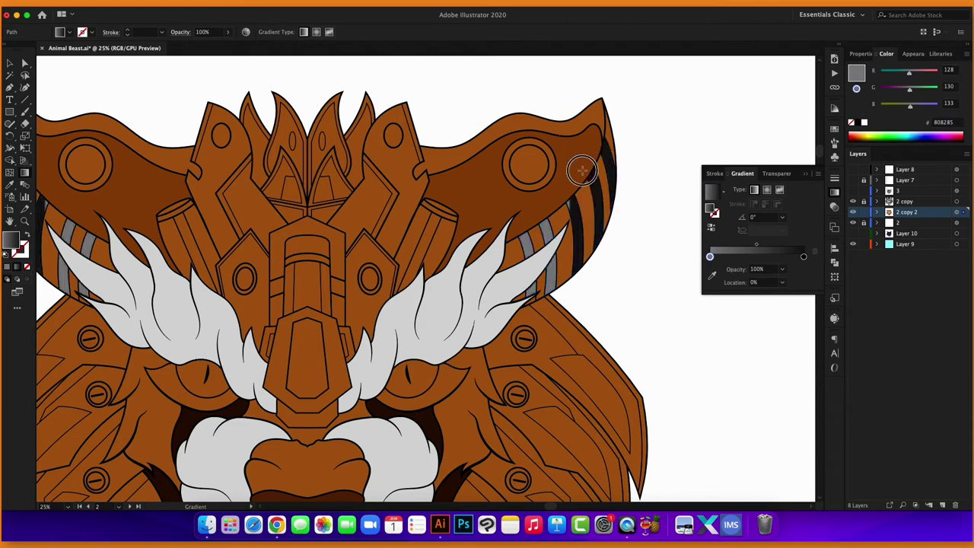
Stretch a right-side mane piece further downward and fill it with teal.
key("v")
left_click(662, 304)
key("super+minus")
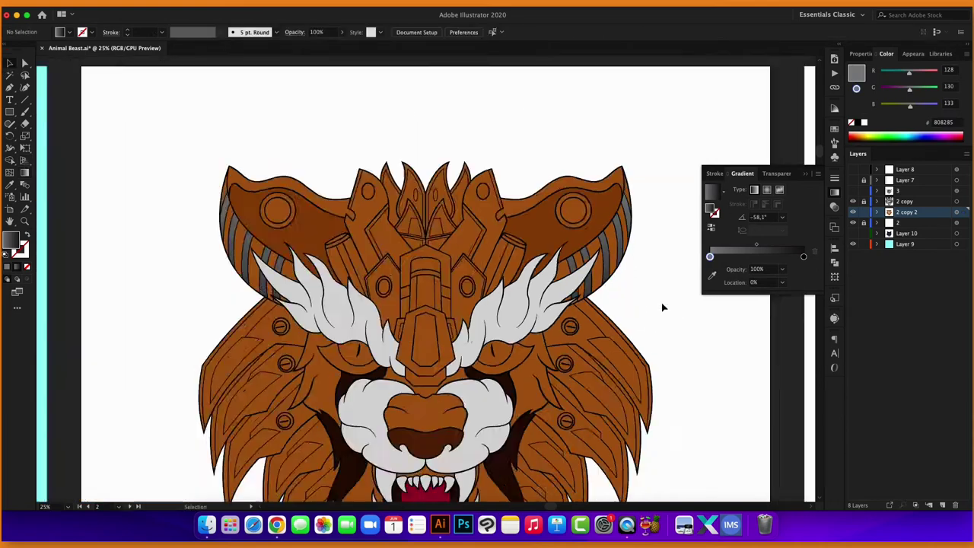
key("super+plus")
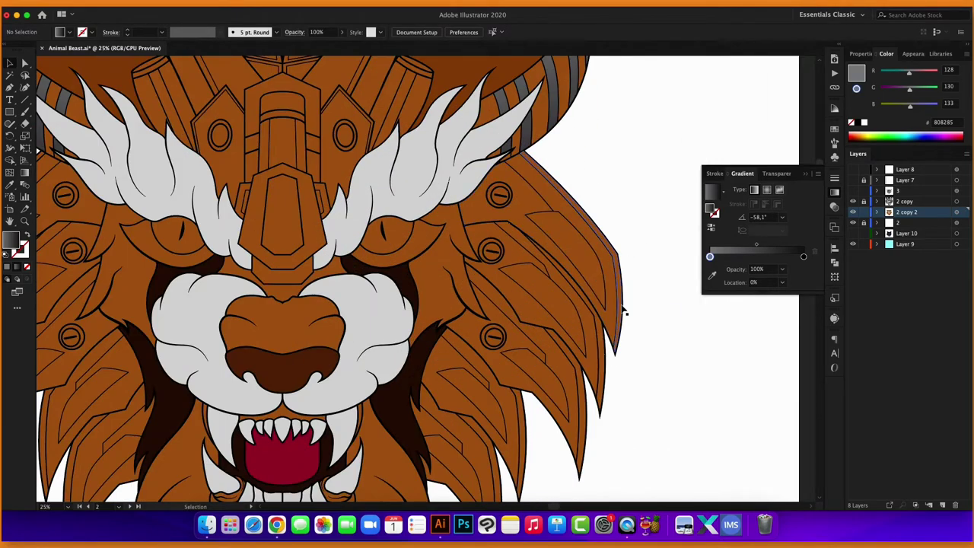
left_click(624, 311)
mouse_move(576, 263)
left_mouse_down()
mouse_move(555, 309)
mouse_move(484, 363)
mouse_move(461, 433)
left_mouse_up()
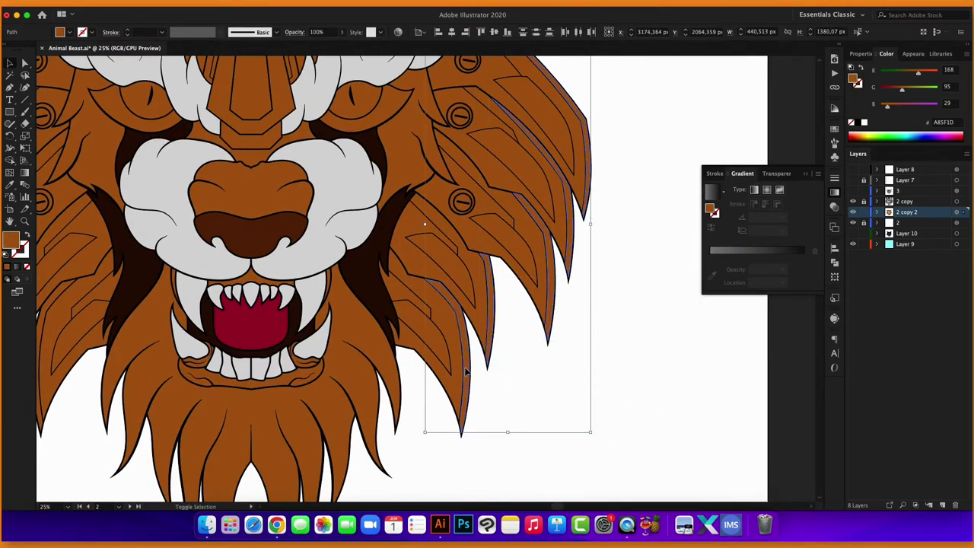
double_click(12, 245)
left_click(150, 150)
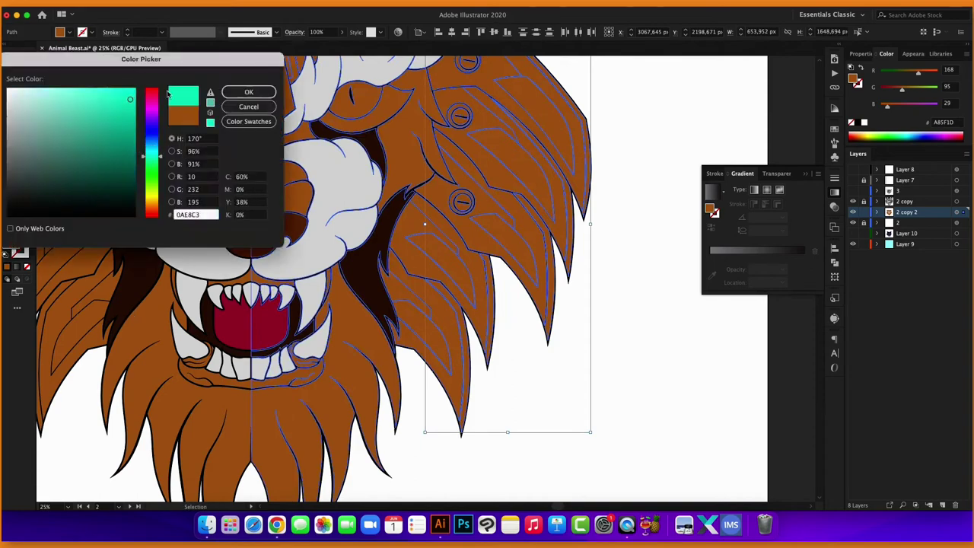
left_click(249, 92)
Copy the whiskers' light grey onto the beard piece below the mouth.
left_click(662, 318)
key("ctrl+0")
key("ctrl+equal")
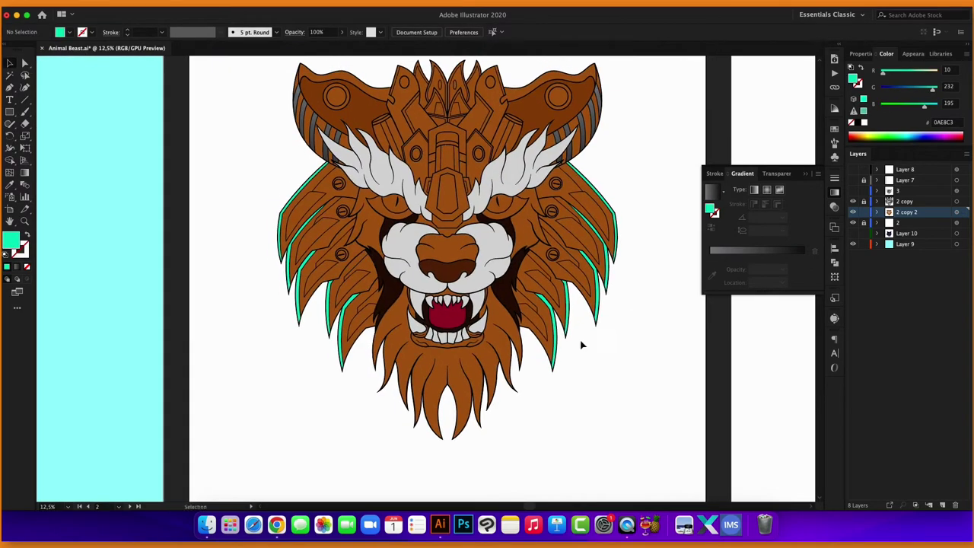
left_click(480, 308)
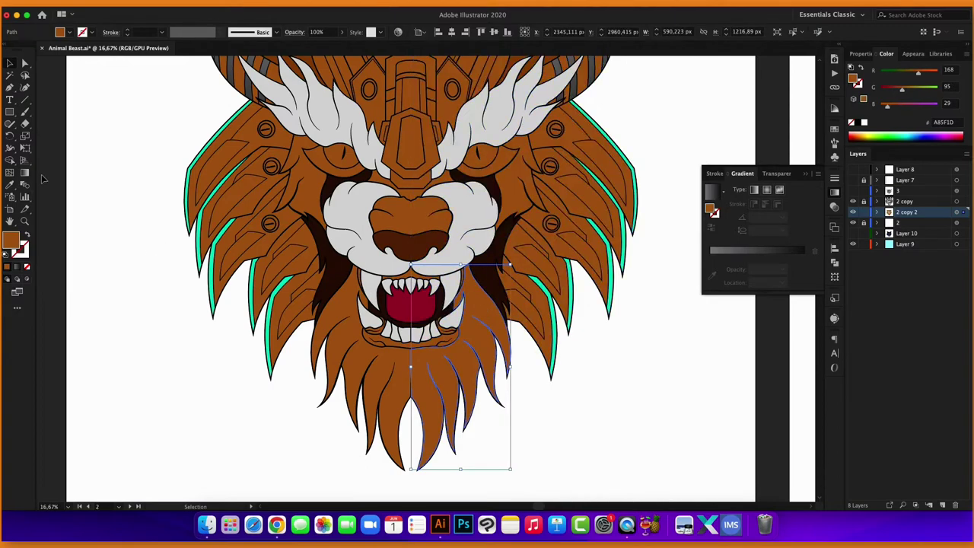
left_click(415, 177)
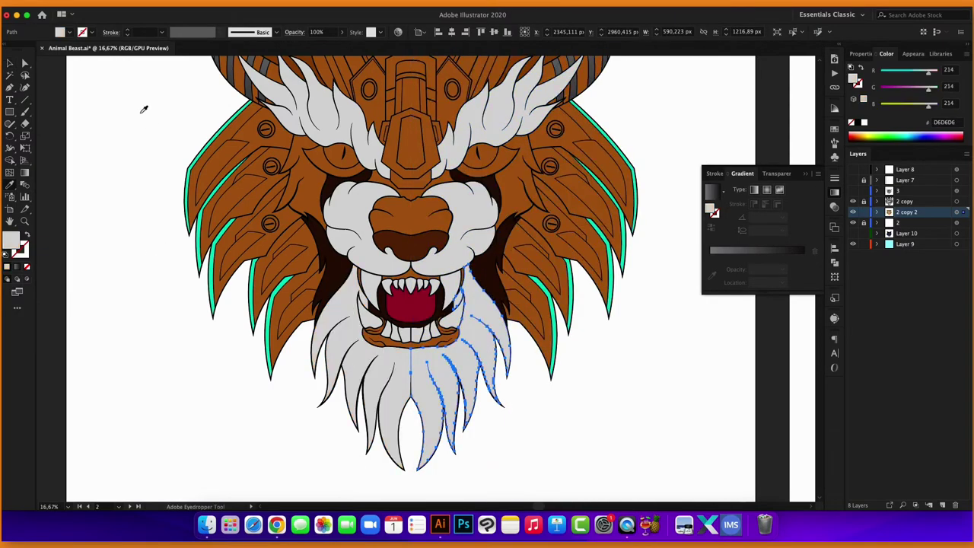
Give a small mane piece near the right eye a darker brown fill.
key("v")
left_click(669, 359)
scroll(531, 328, "up", 5)
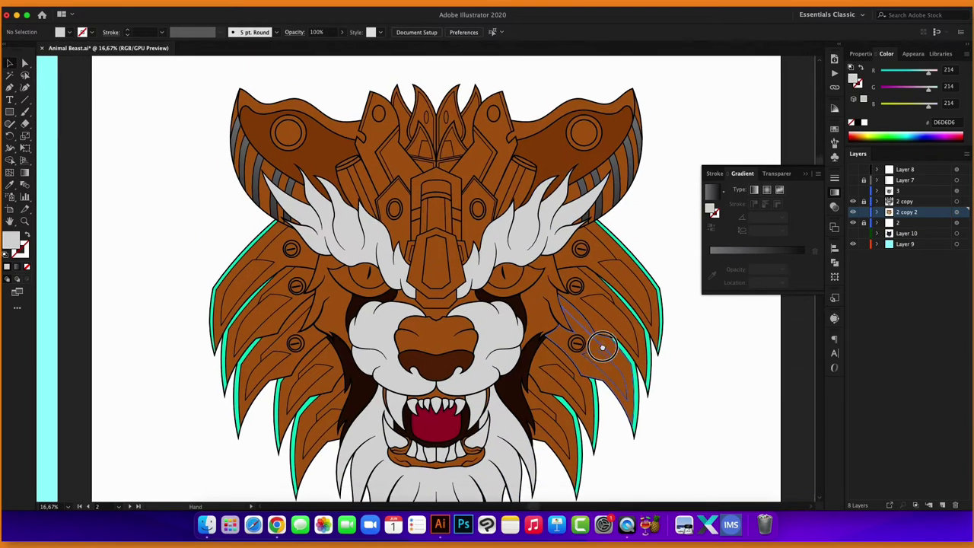
left_click(532, 328)
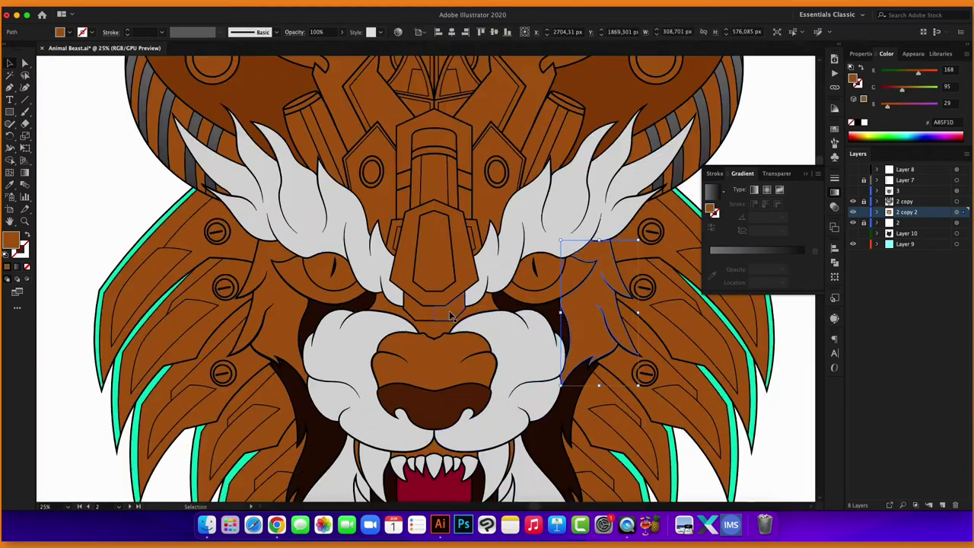
scroll(452, 309, "up", 1)
double_click(8, 233)
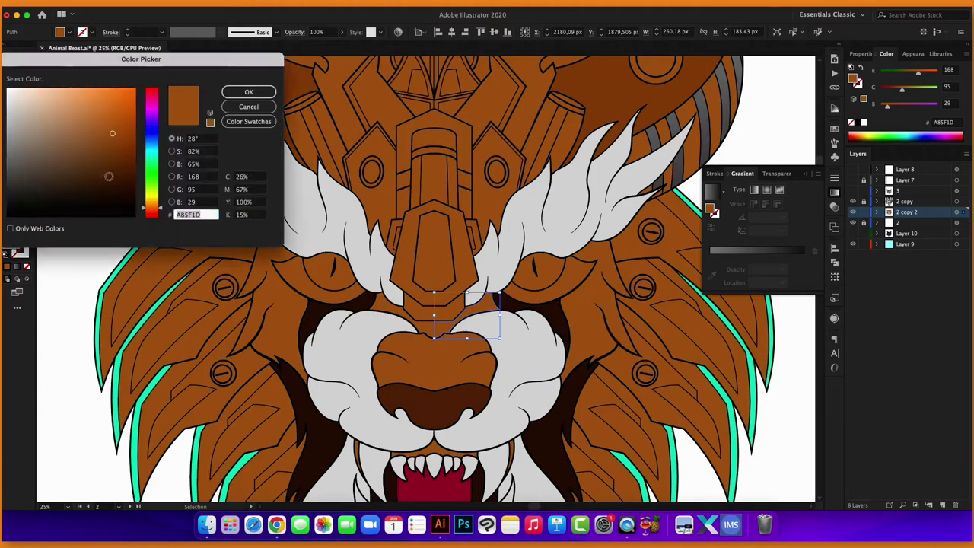
left_click(120, 155)
left_click(250, 91)
scroll(683, 183, "up", 2)
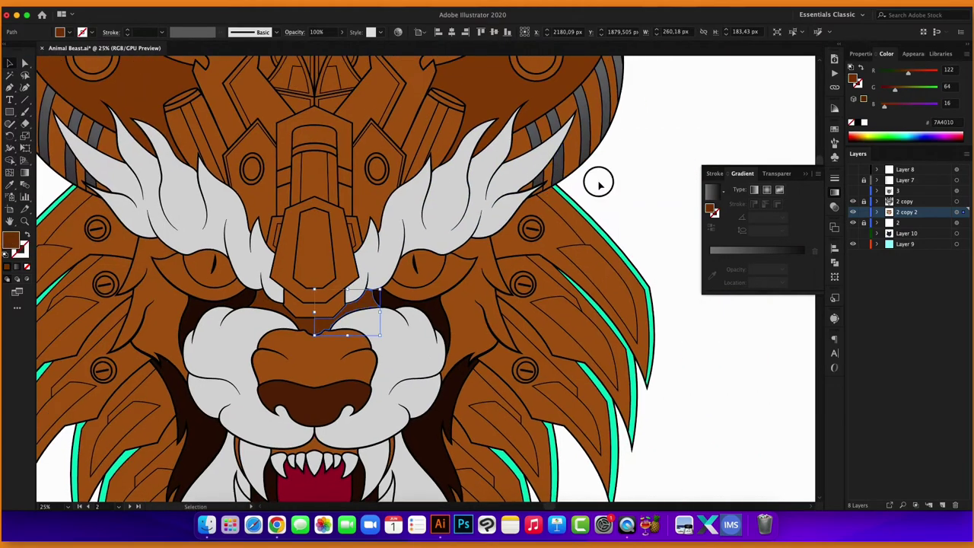
scroll(510, 236, "up", 5)
Sample dark brown from the artwork onto the eye shape.
left_click(509, 236)
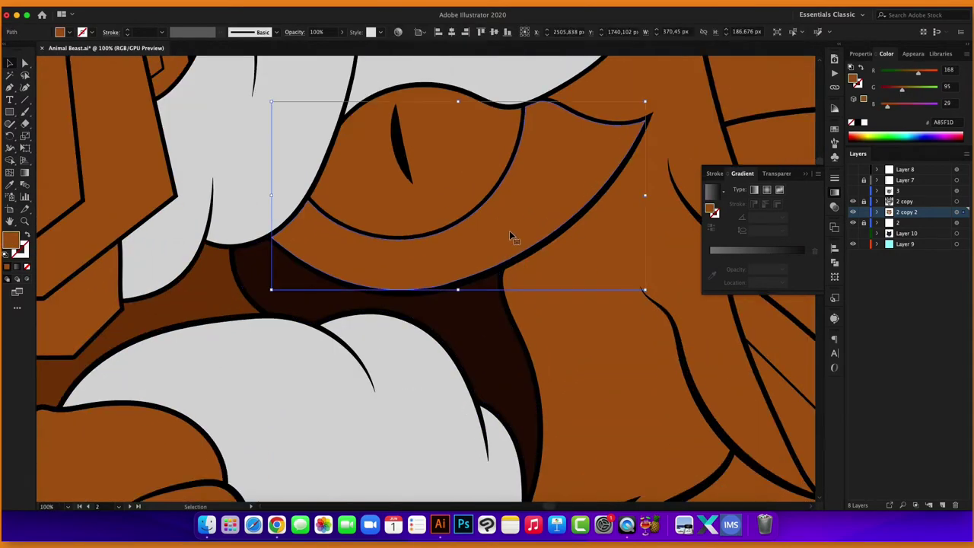
left_click(9, 185)
left_click(492, 338)
left_click(10, 62)
scroll(175, 149, "down", 3)
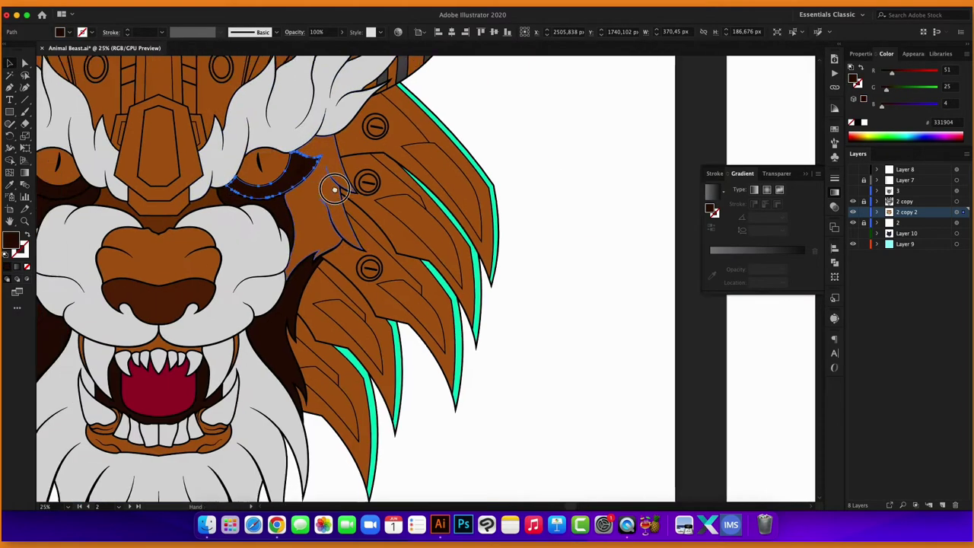
scroll(337, 188, "down", 2)
scroll(639, 163, "down", 2)
scroll(635, 169, "up", 4)
scroll(495, 221, "up", 2)
Change the eye shape's fill to golden yellow.
left_click(487, 228)
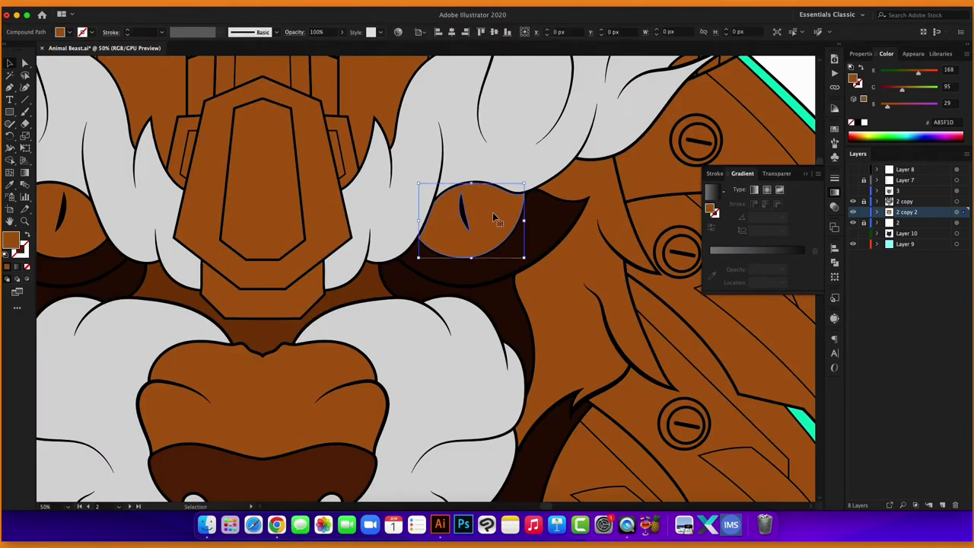
double_click(6, 244)
mouse_move(74, 97)
left_mouse_down()
mouse_move(61, 108)
mouse_move(129, 108)
mouse_move(110, 108)
left_mouse_up()
left_click(153, 199)
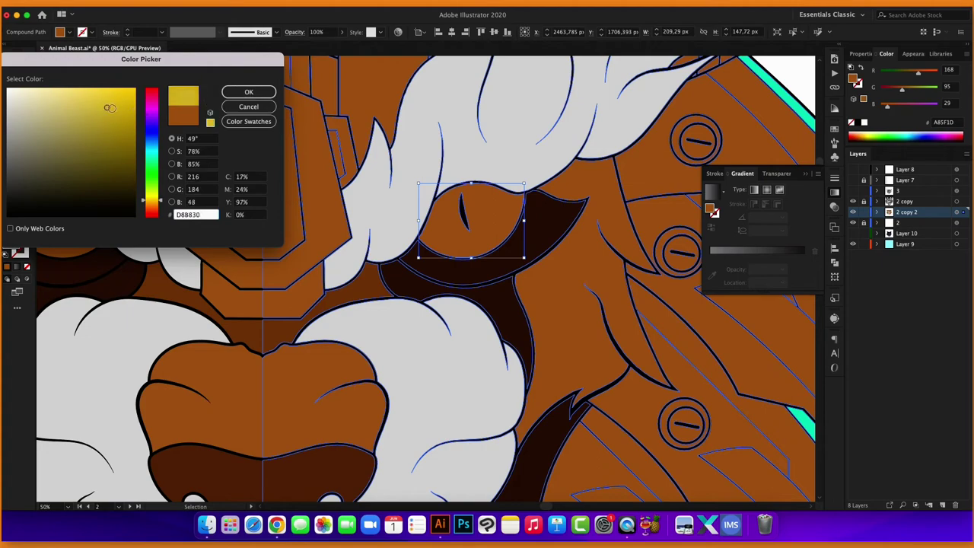
left_click(258, 92)
scroll(533, 266, "up", 5)
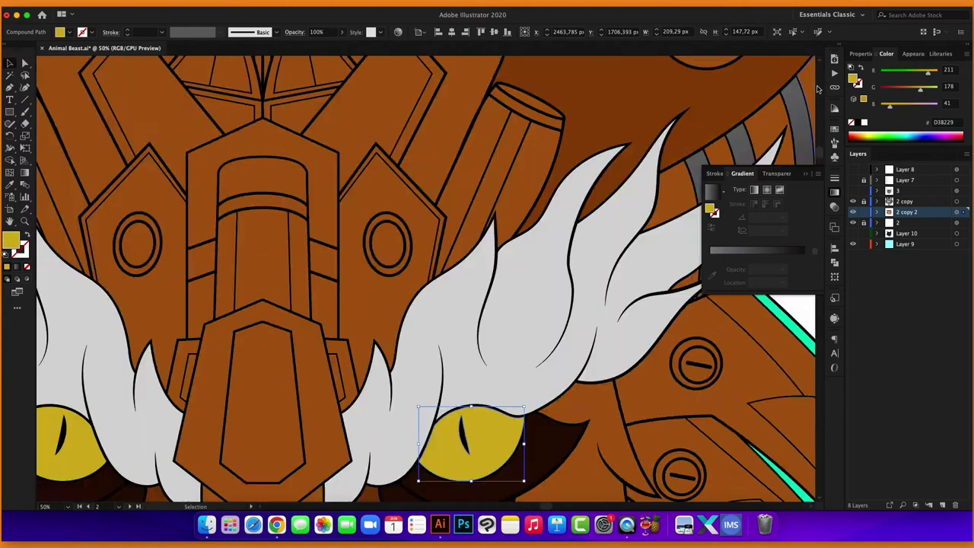
scroll(533, 267, "down", 2)
scroll(533, 266, "right", 3)
Draw a circle with the Ellipse tool over the right eye's pupil.
key("super+shift+a")
scroll(482, 279, "left", 5)
scroll(482, 279, "down", 3)
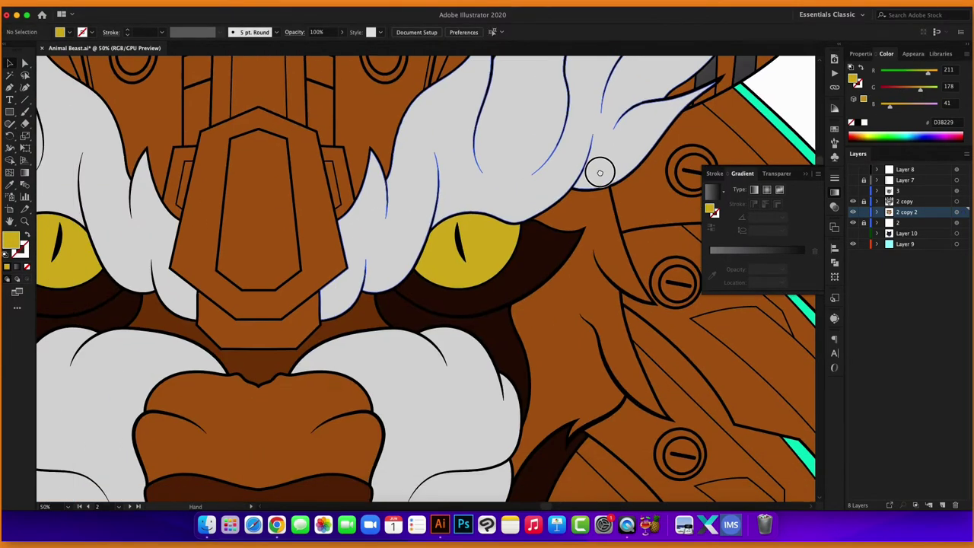
scroll(601, 169, "down", 2)
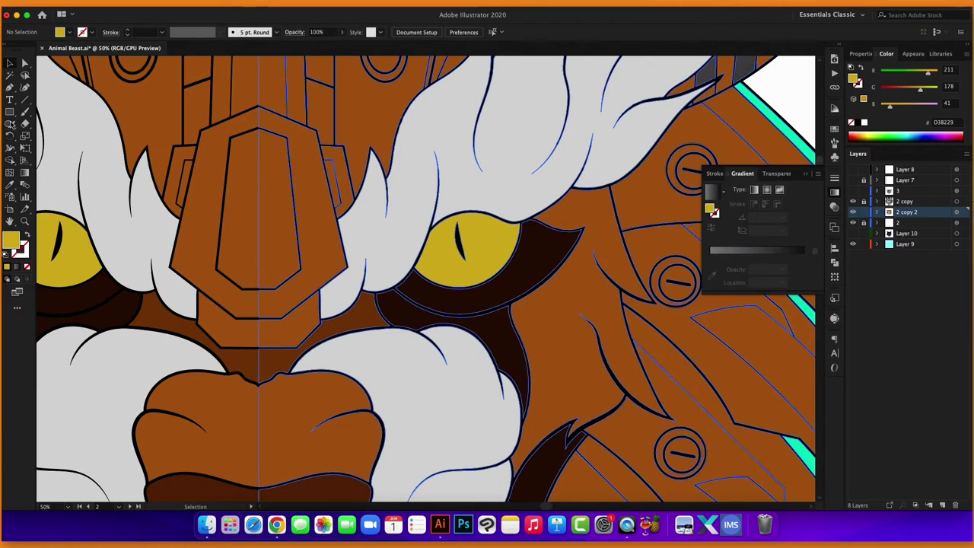
left_click_drag(10, 111, 53, 142)
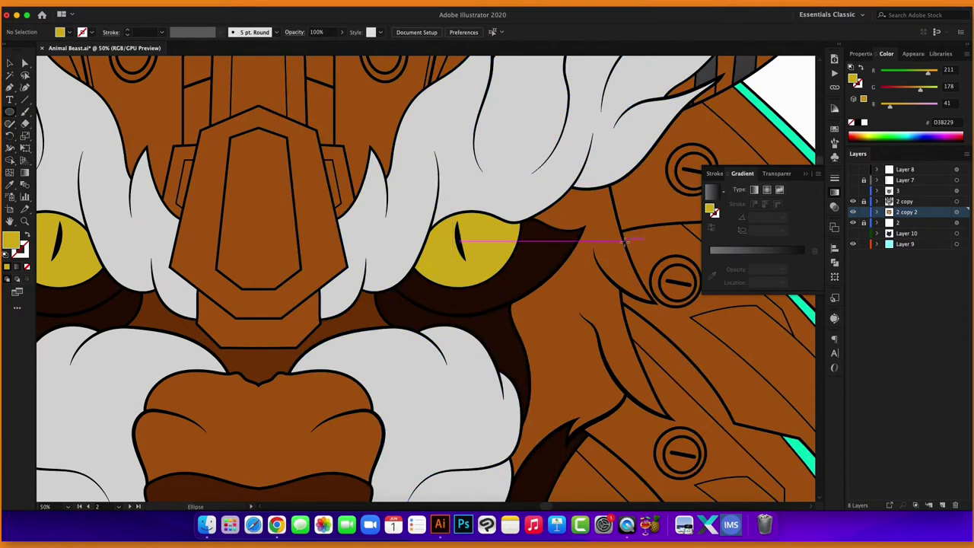
mouse_move(447, 224)
left_mouse_down()
mouse_move(490, 264)
mouse_move(483, 258)
left_mouse_up()
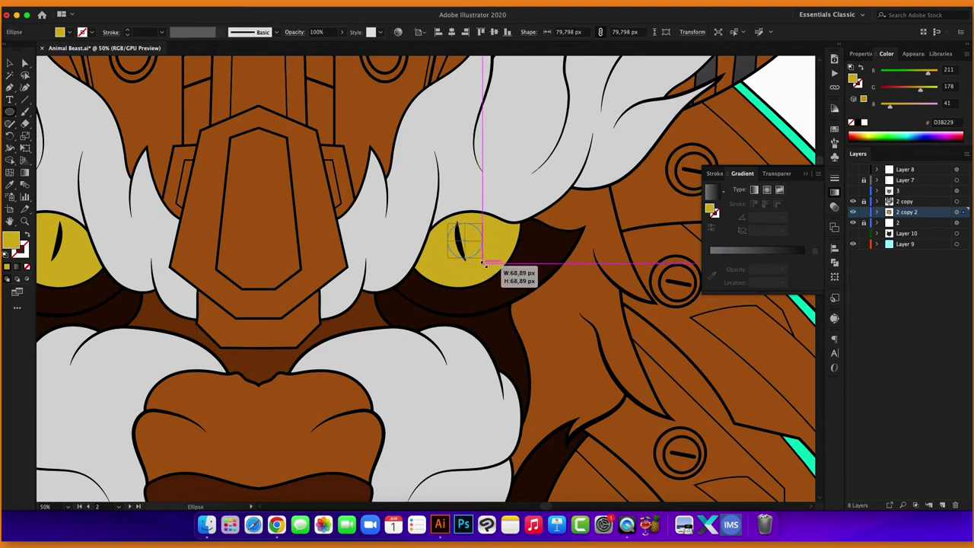
Fill the pupil circle with a darker olive and nudge it slightly left.
double_click(11, 241)
left_click(112, 137)
left_click(237, 91)
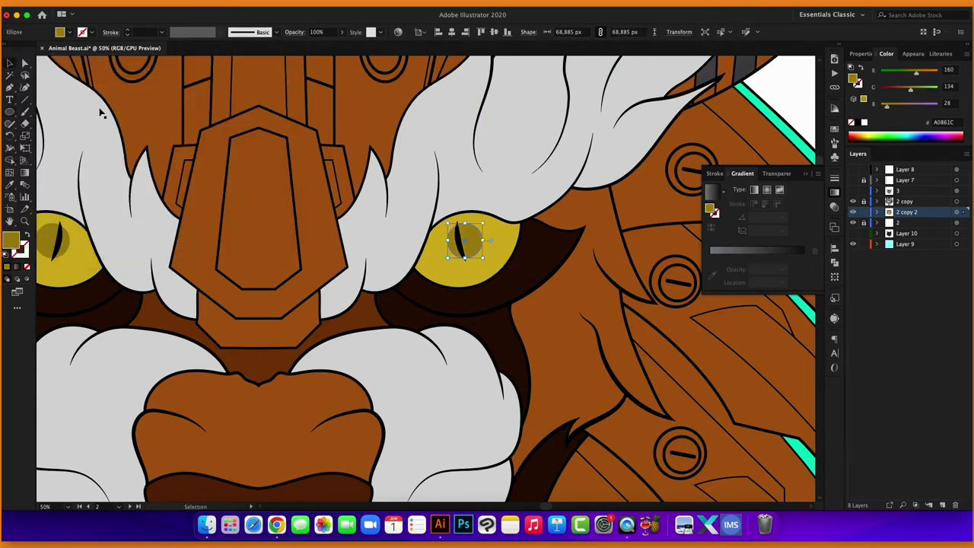
left_click_drag(464, 242, 460, 243)
left_click(776, 91)
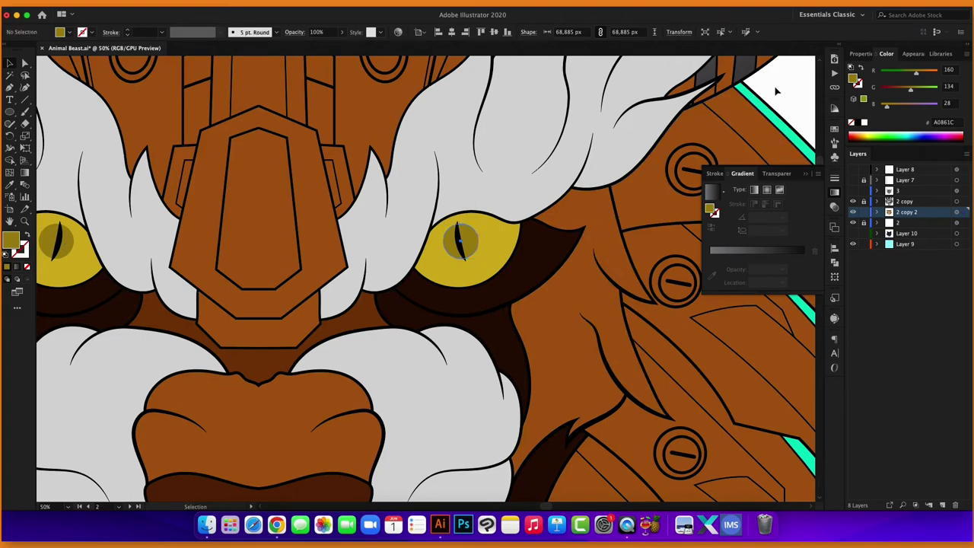
scroll(777, 91, "down", 3)
scroll(483, 194, "up", 5)
Duplicate a smaller copy at the iris's upper right and fill it near-white.
left_click(483, 194)
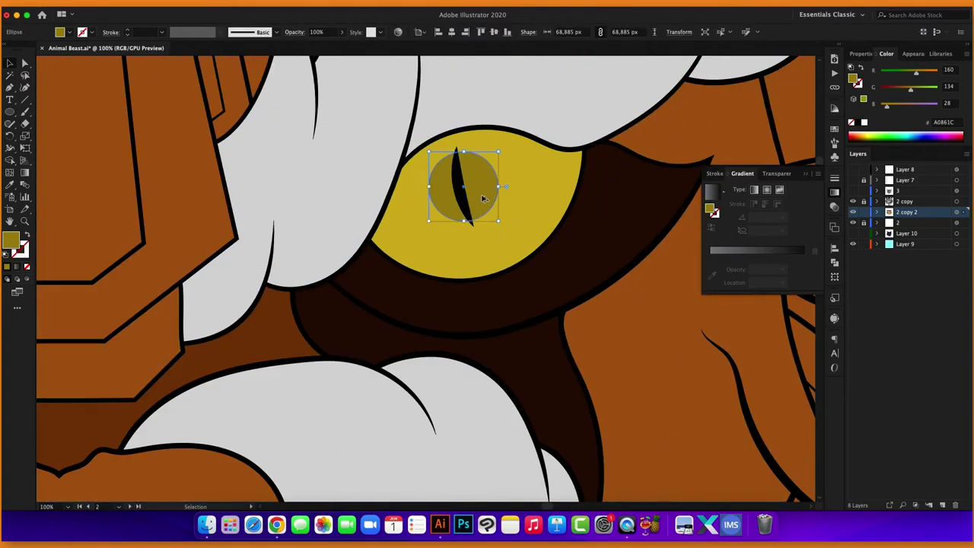
left_click_drag(483, 197, 533, 191)
mouse_move(567, 157)
left_mouse_down()
mouse_move(511, 216)
mouse_move(535, 188)
mouse_move(506, 187)
mouse_move(512, 198)
left_mouse_up()
double_click(10, 241)
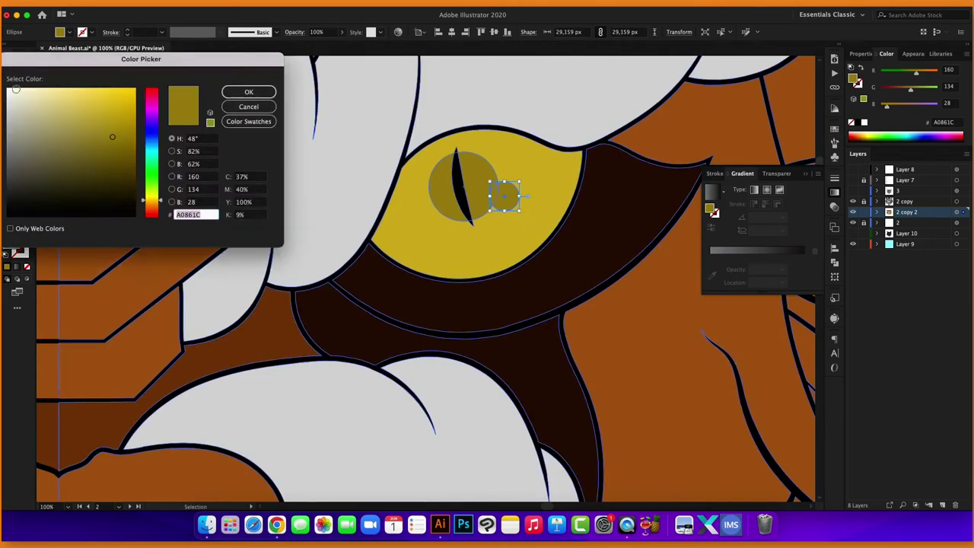
left_click(17, 89)
left_click(249, 89)
Warm the highlight dot to a pale cream and pan back to the whole head.
scroll(302, 122, "down", 1)
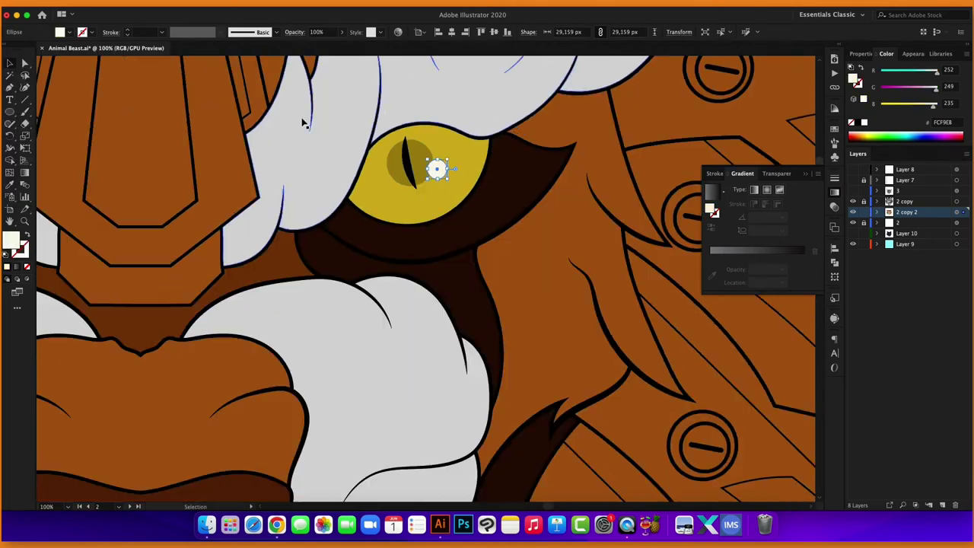
double_click(12, 240)
left_click_drag(13, 111, 49, 95)
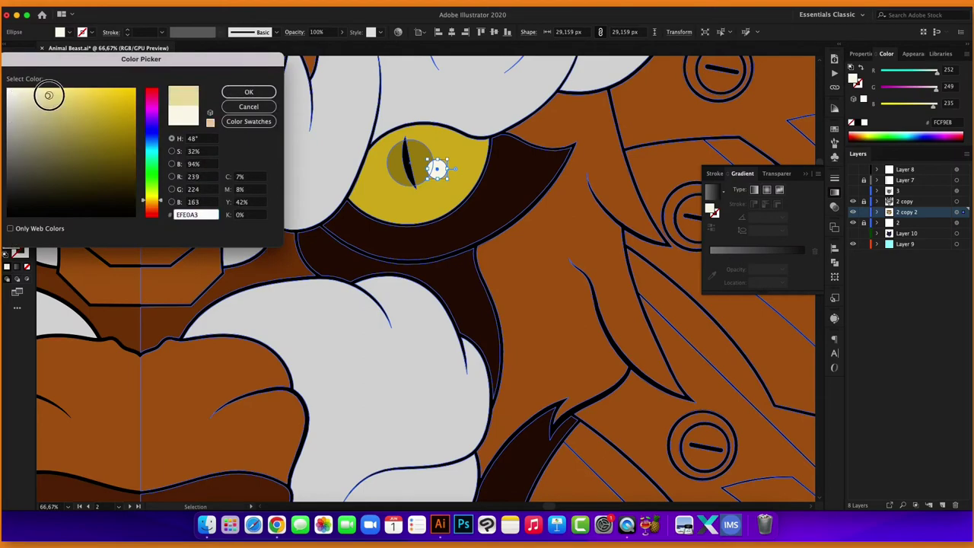
left_click(242, 93)
scroll(271, 135, "down", 2)
scroll(398, 169, "down", 1)
left_click(667, 91)
scroll(663, 89, "down", 1)
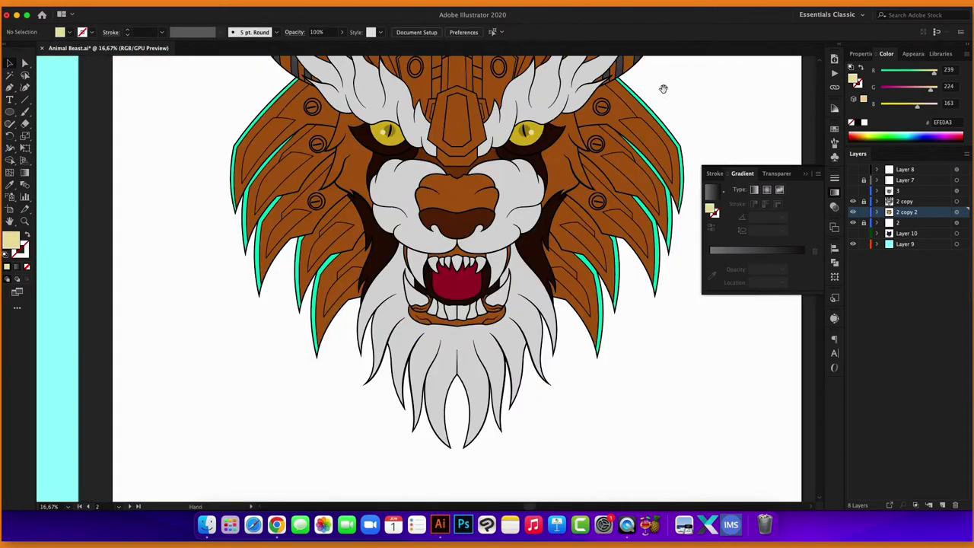
left_click_drag(663, 89, 655, 160)
scroll(543, 210, "up", 1)
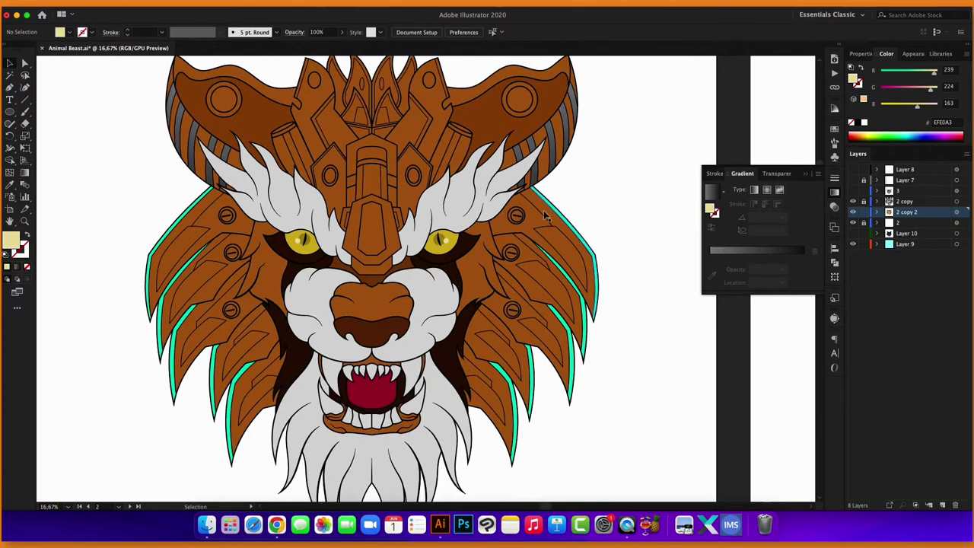
scroll(434, 244, "up", 3)
scroll(413, 217, "up", 1)
Pen-draw a highlight shape covering the top edge of the lion's right eye.
key("p")
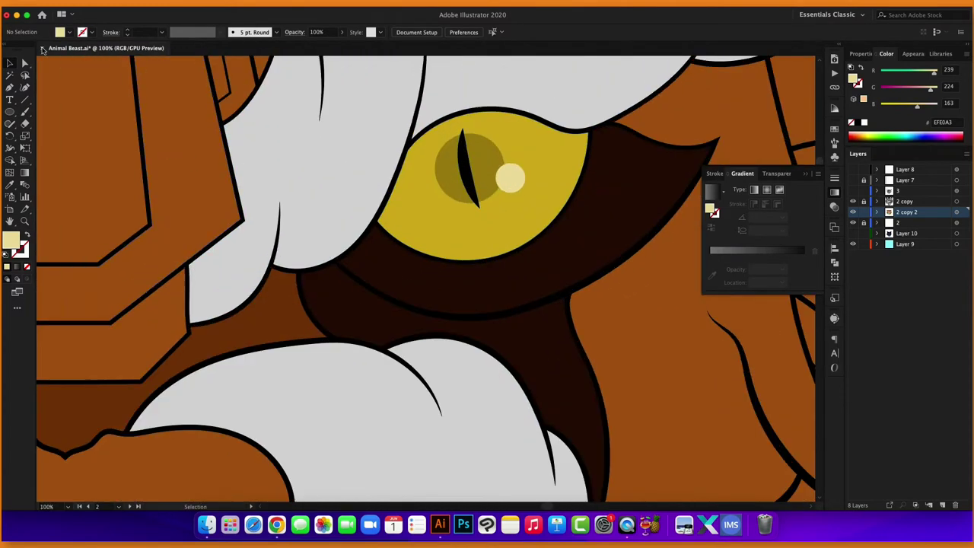
left_click(378, 221)
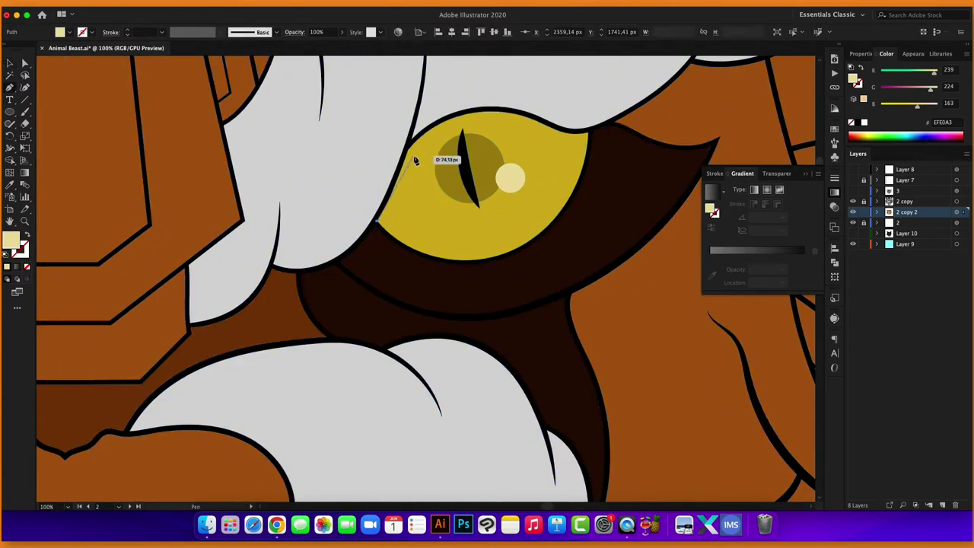
left_click_drag(414, 157, 428, 117)
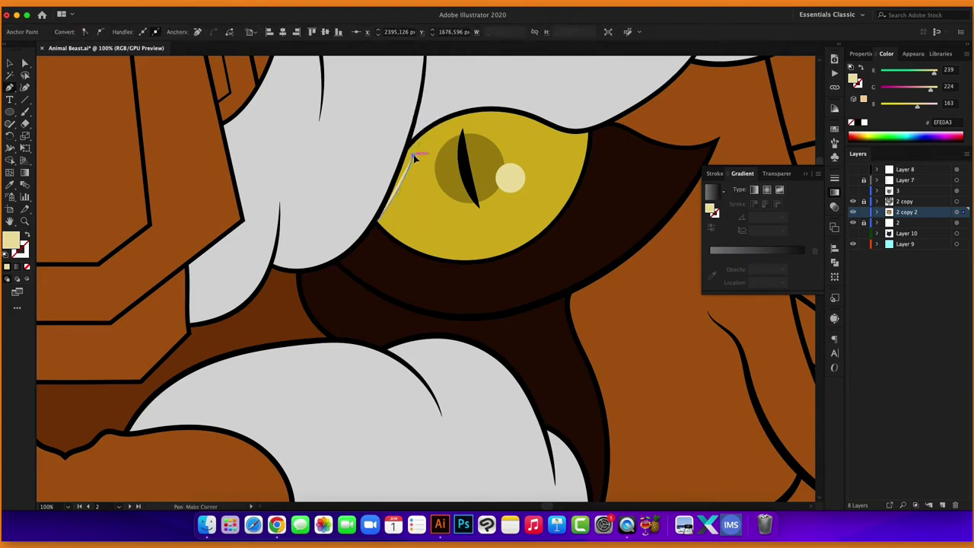
left_click_drag(527, 124, 589, 152)
left_click(594, 126)
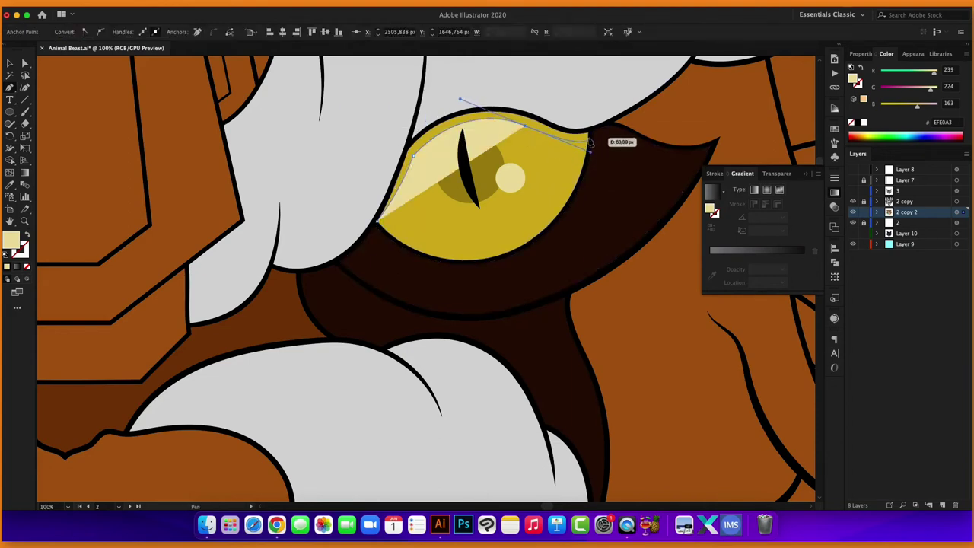
left_click(460, 75)
left_click(343, 129)
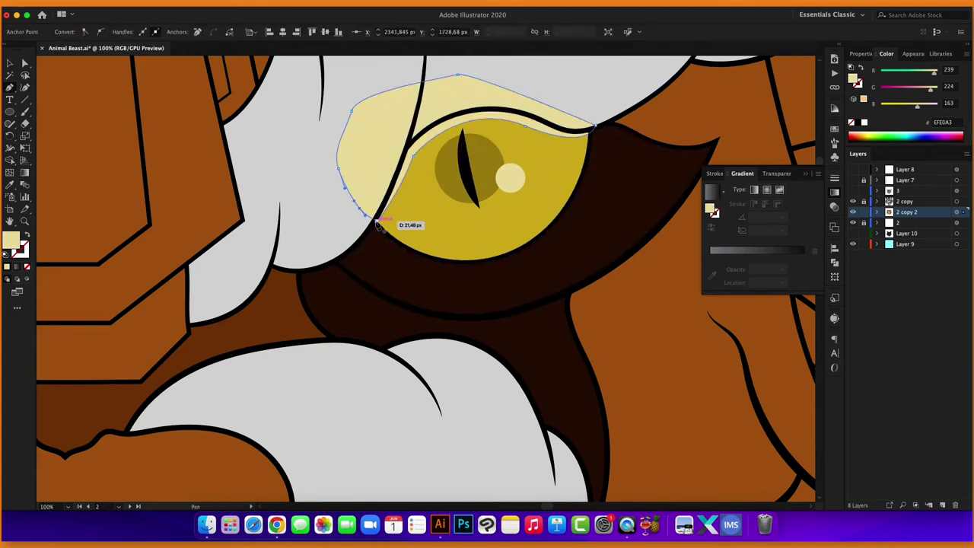
left_click(378, 221)
left_click(431, 228)
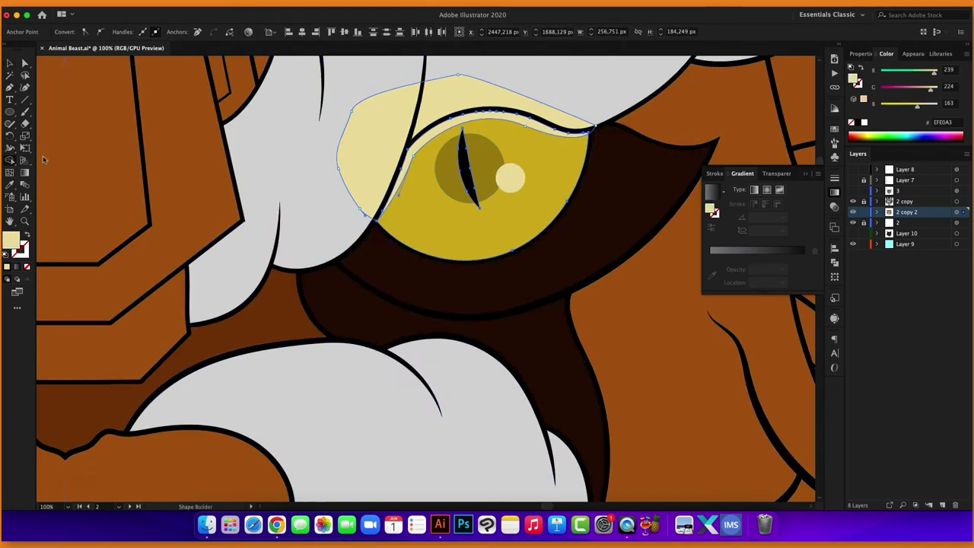
Trim the shape to the eye outline and fill the crescent with darker olive #938757.
key("ctrl+7")
left_click(9, 64)
left_click(419, 155)
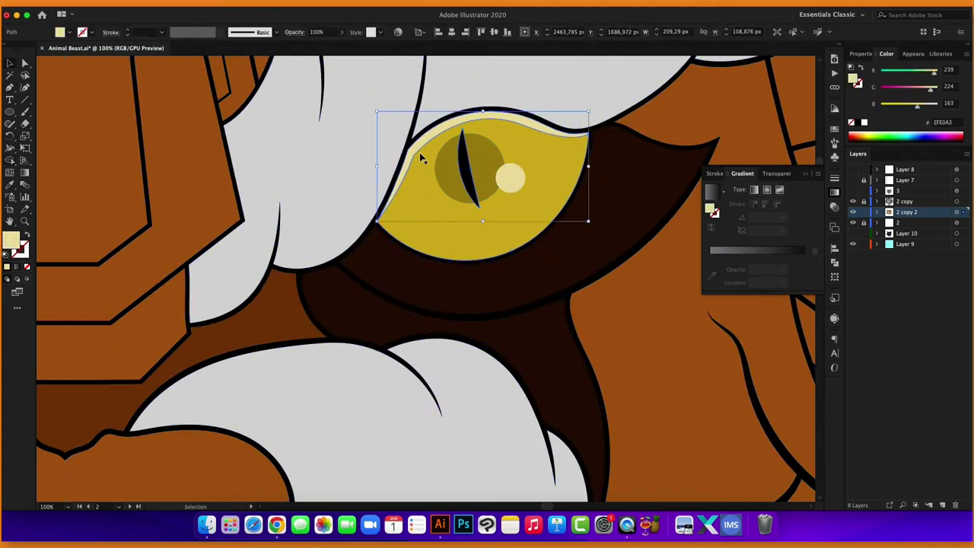
double_click(11, 242)
left_click(58, 143)
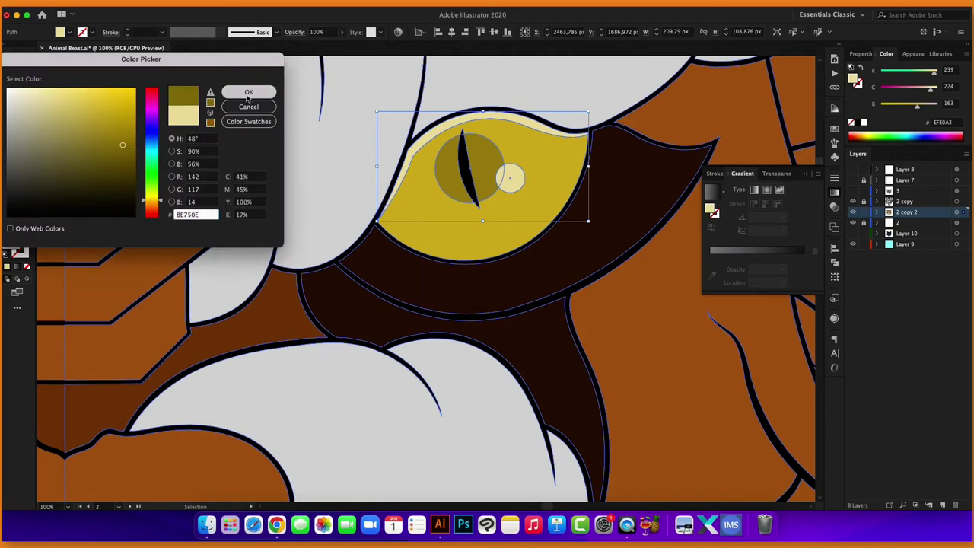
left_click(245, 90)
key("ctrl+minus")
key("ctrl+minus")
key("ctrl+minus")
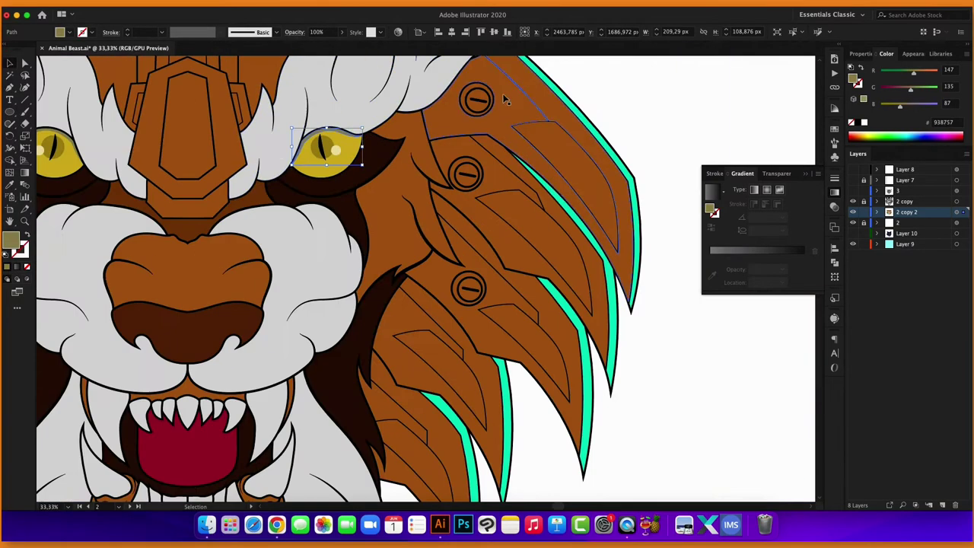
key("ctrl+minus")
key("ctrl+minus")
scroll(620, 129, "up", 1)
scroll(533, 191, "up", 1)
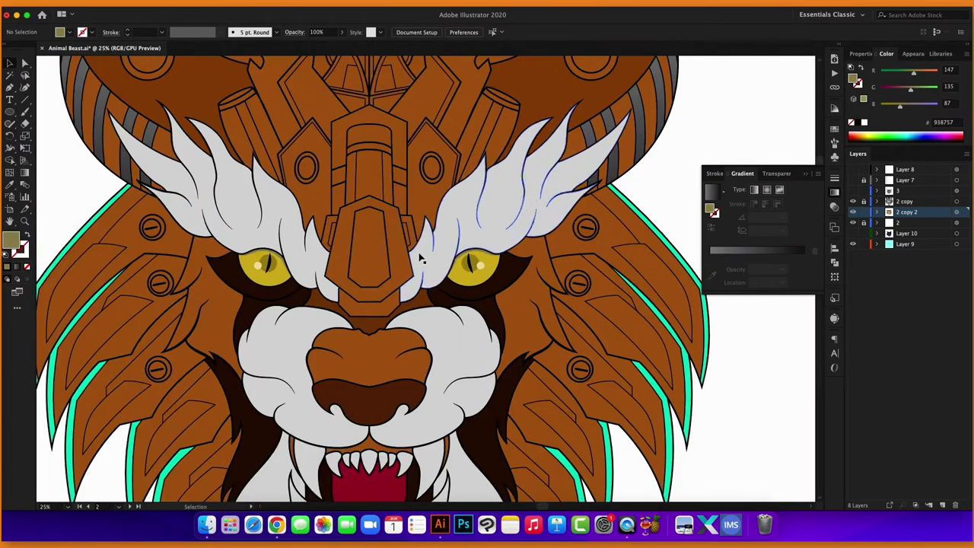
scroll(444, 240, "up", 1)
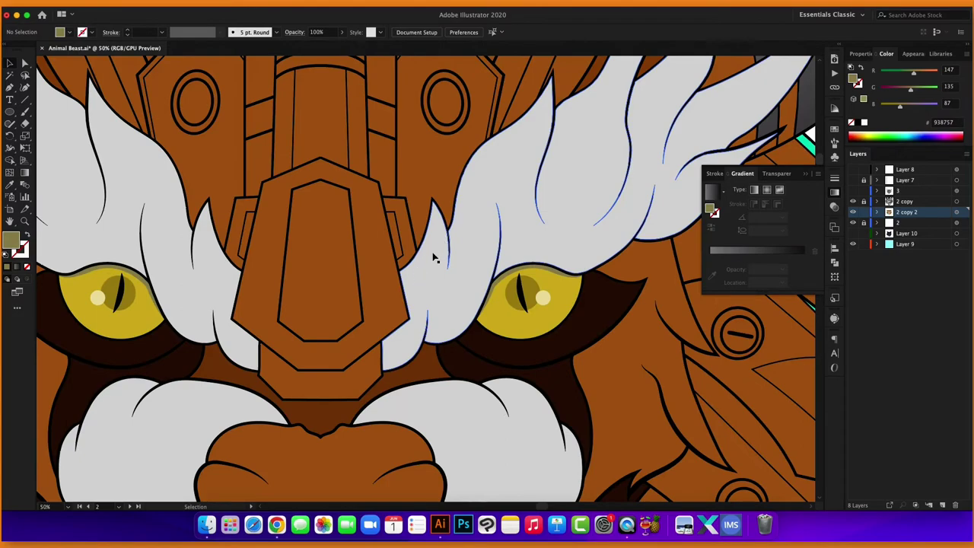
scroll(437, 264, "down", 1)
scroll(437, 262, "down", 1)
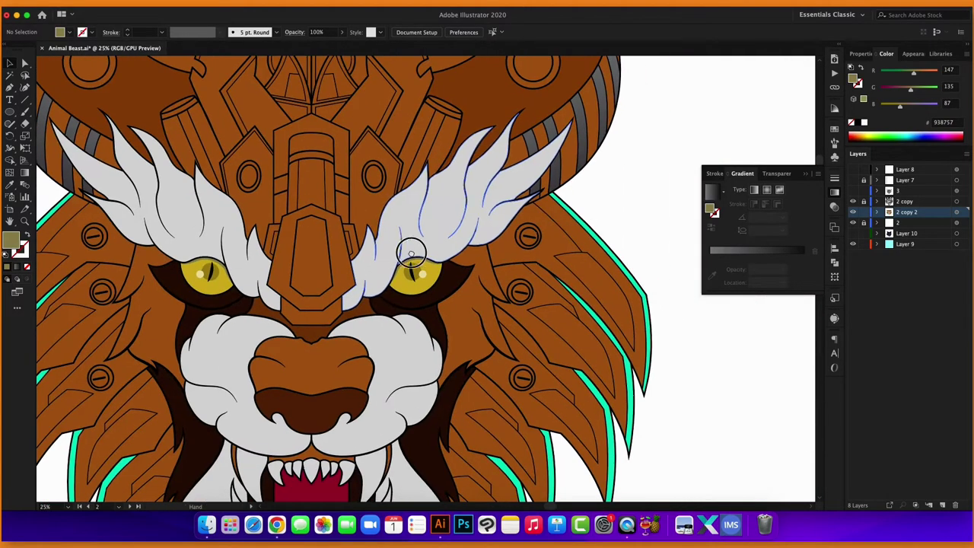
Duplicate layer 2 copy, place 2 copy 3 above it, and set the fill to black.
left_click(915, 202)
left_click_drag(914, 202, 942, 505)
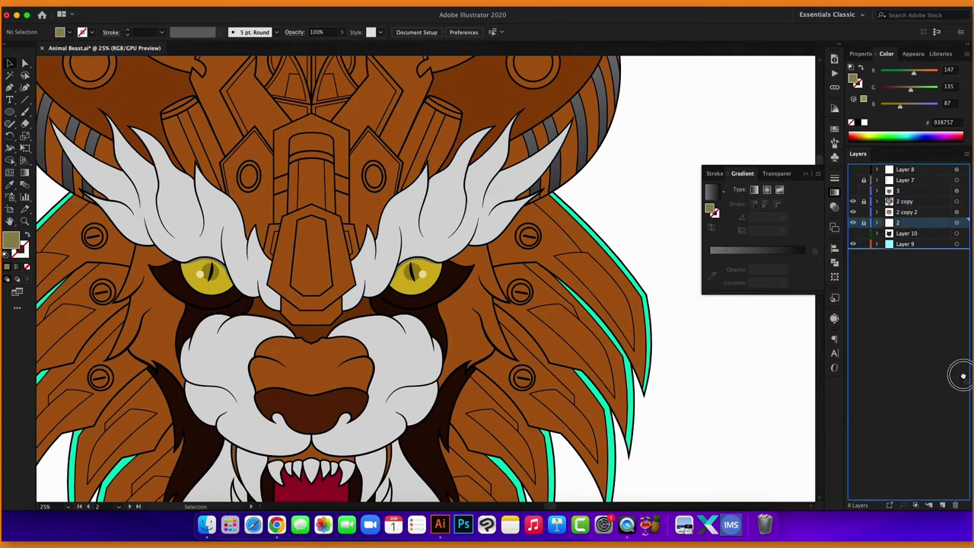
left_click_drag(909, 223, 868, 197)
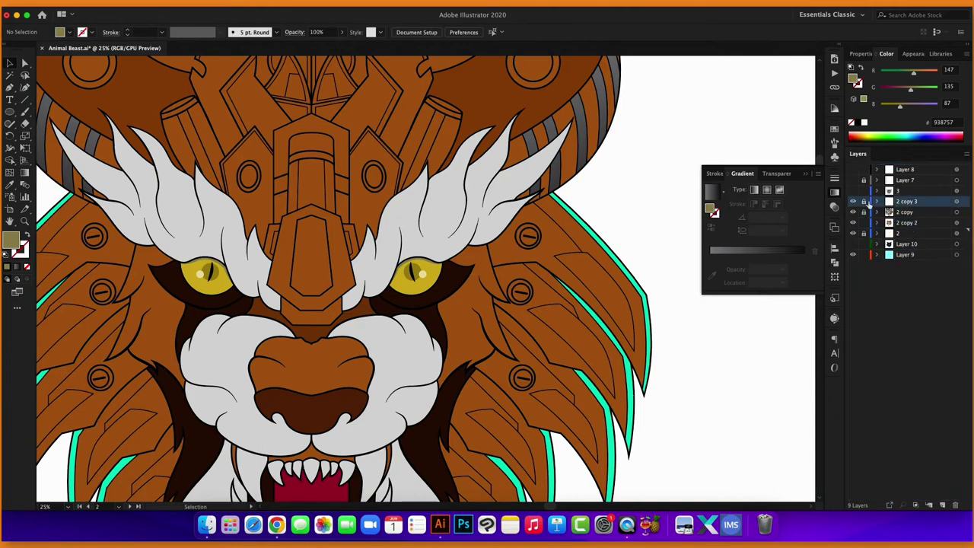
scroll(283, 259, "up", 1)
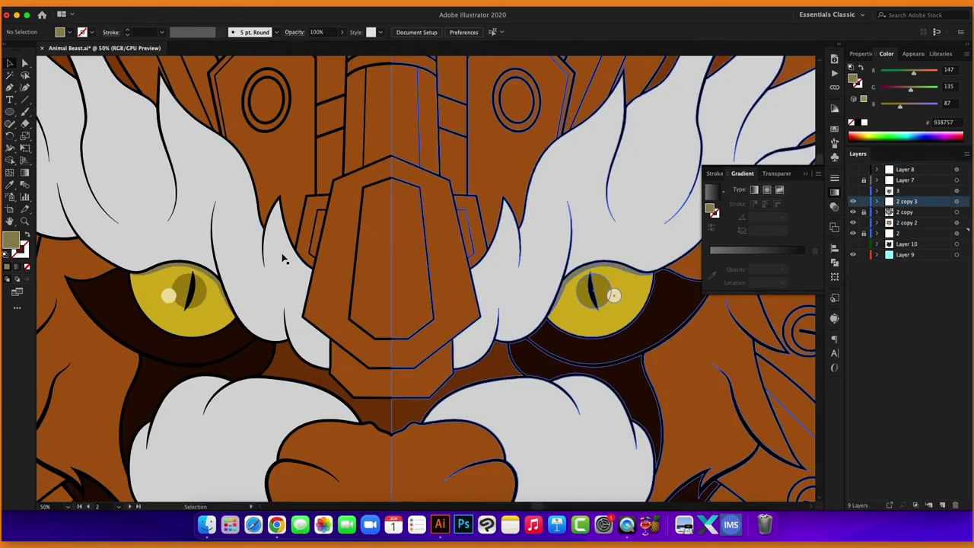
double_click(11, 239)
left_click(9, 216)
left_click(250, 92)
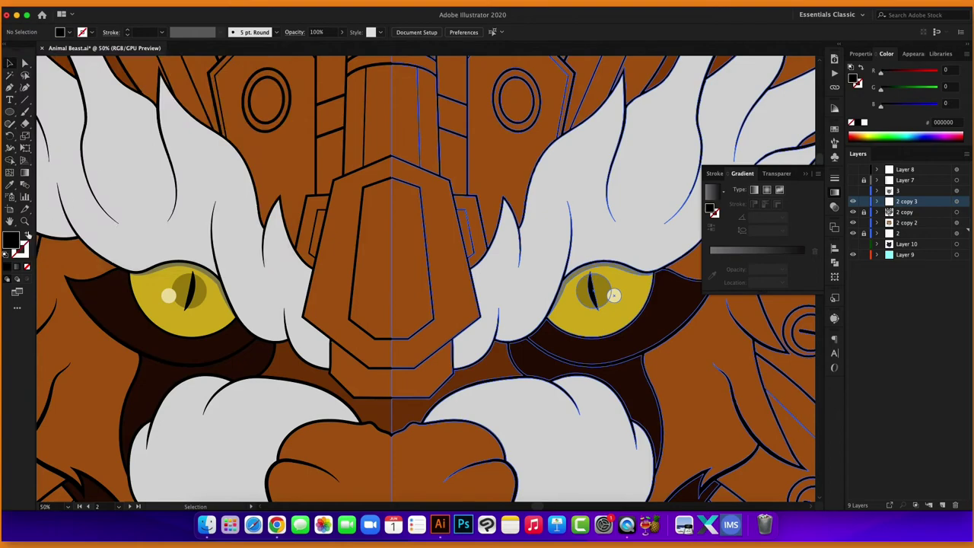
Pencil-draw two closed black strands beside the fur spike and along the fur's left edge.
left_click_drag(9, 123, 44, 134)
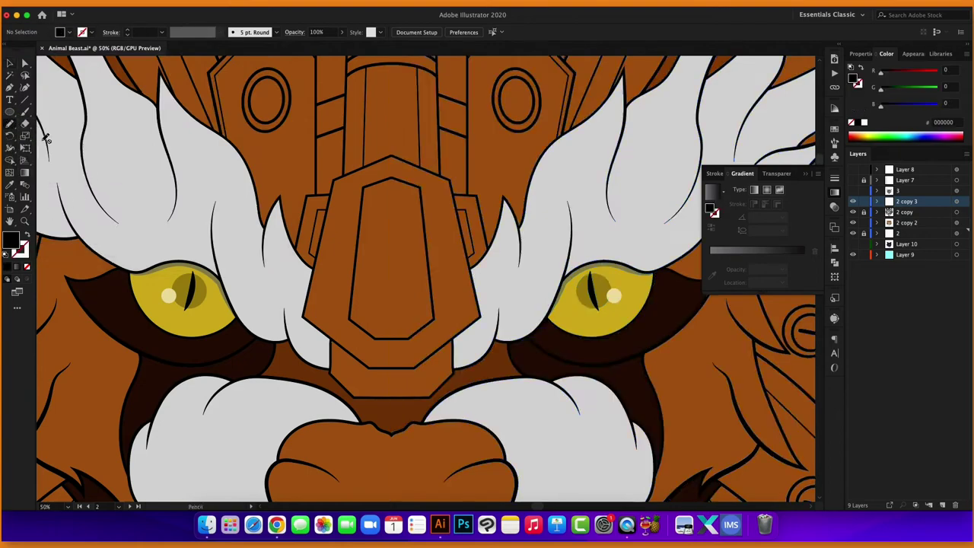
scroll(387, 234, "down", 1)
scroll(434, 279, "up", 2)
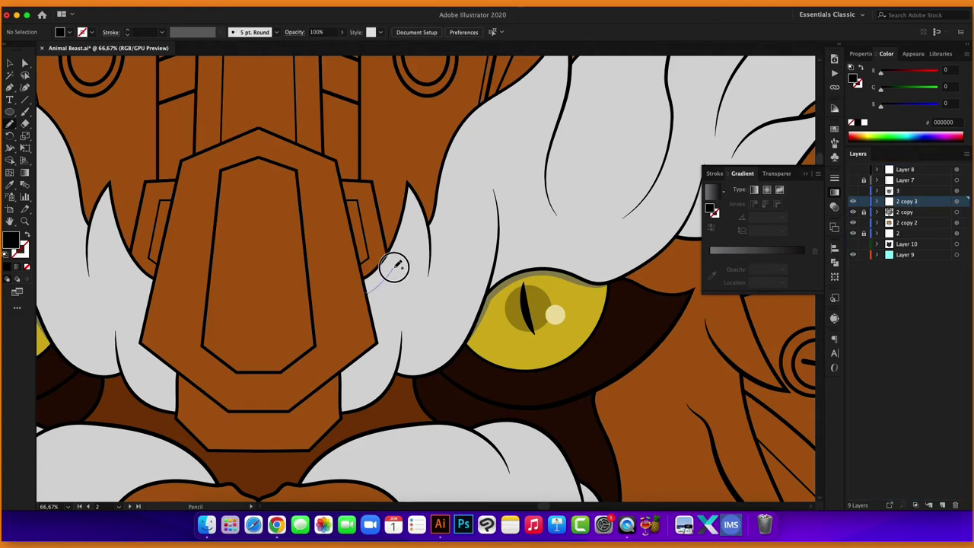
left_click_drag(417, 264, 407, 315)
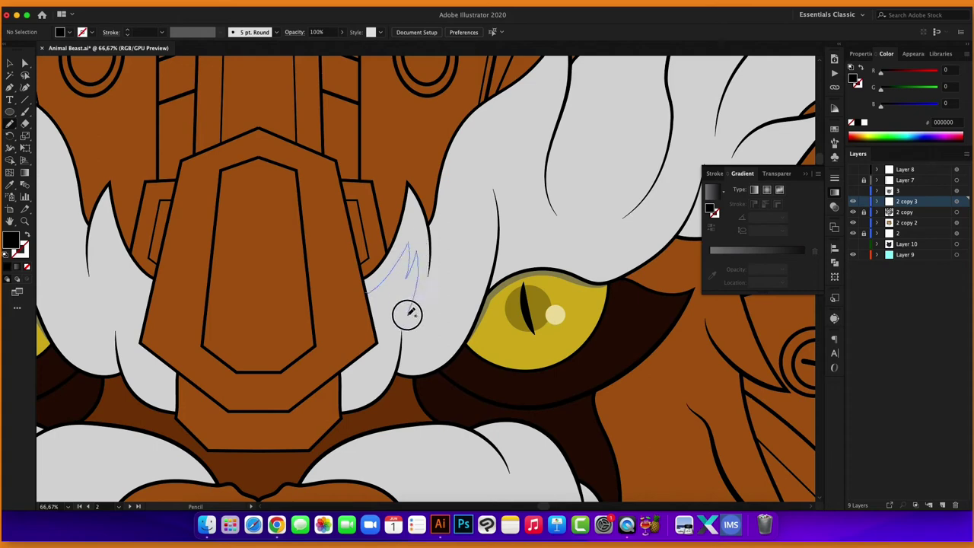
left_click_drag(424, 212, 383, 260)
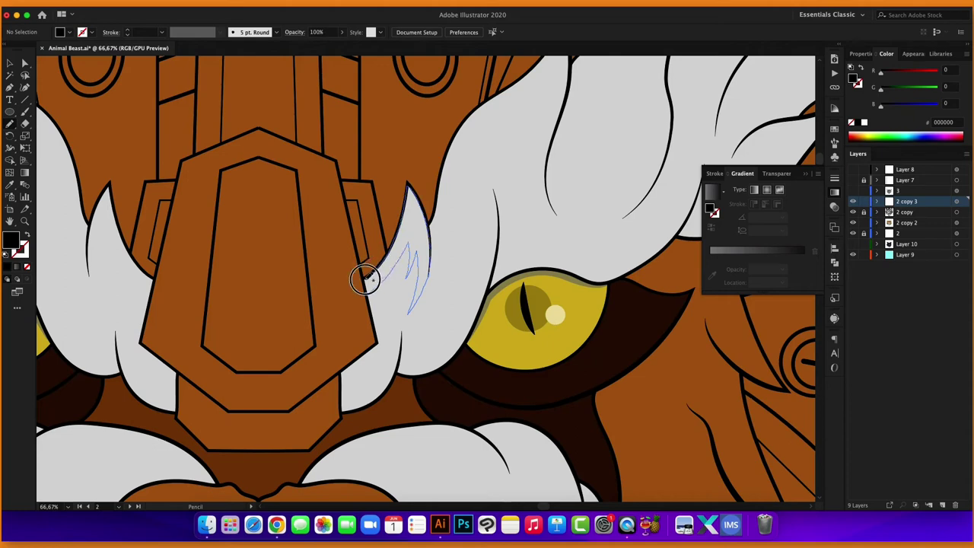
left_click_drag(383, 261, 383, 312)
left_click_drag(508, 277, 426, 339)
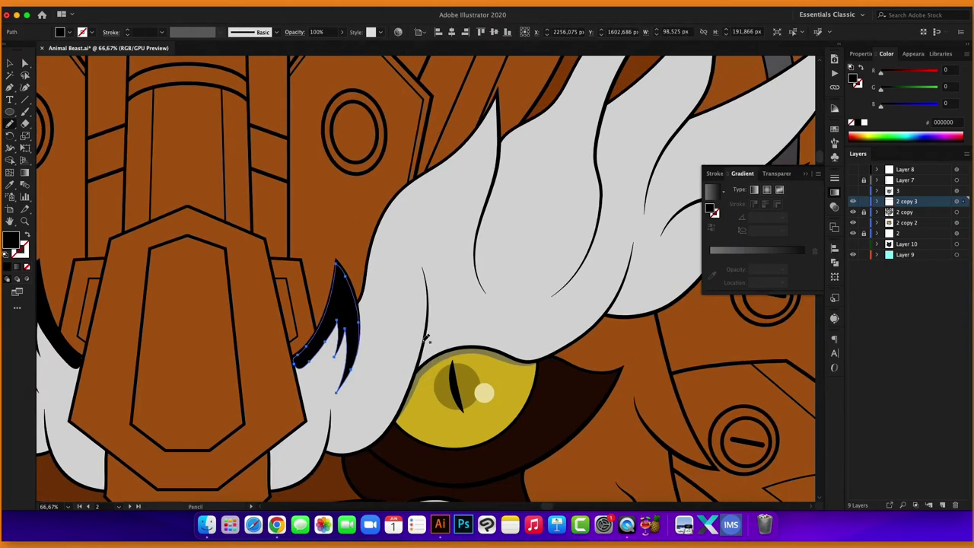
mouse_move(370, 270)
left_mouse_down()
mouse_move(419, 197)
mouse_move(471, 162)
mouse_move(478, 196)
mouse_move(470, 255)
left_mouse_up()
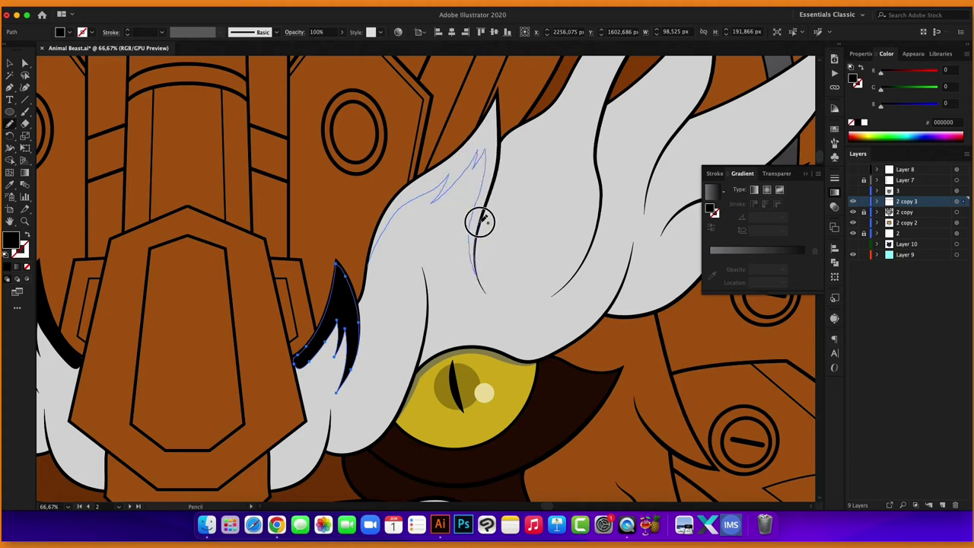
left_click_drag(479, 222, 492, 181)
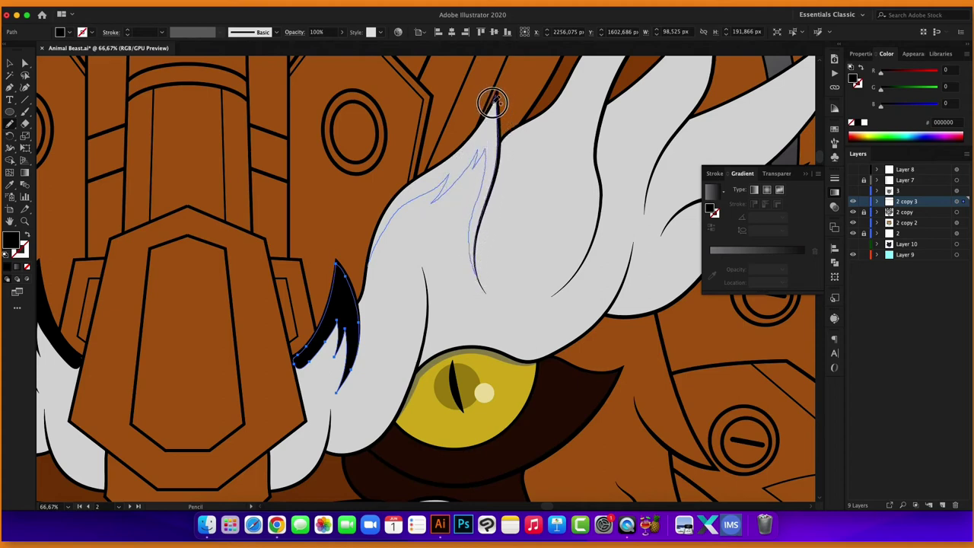
mouse_move(447, 157)
left_mouse_down()
mouse_move(408, 178)
mouse_move(369, 226)
mouse_move(363, 275)
left_mouse_up()
Draw more black strands beside the eye and a long one along the fur above it.
scroll(510, 290, "down", 2)
scroll(532, 229, "down", 3)
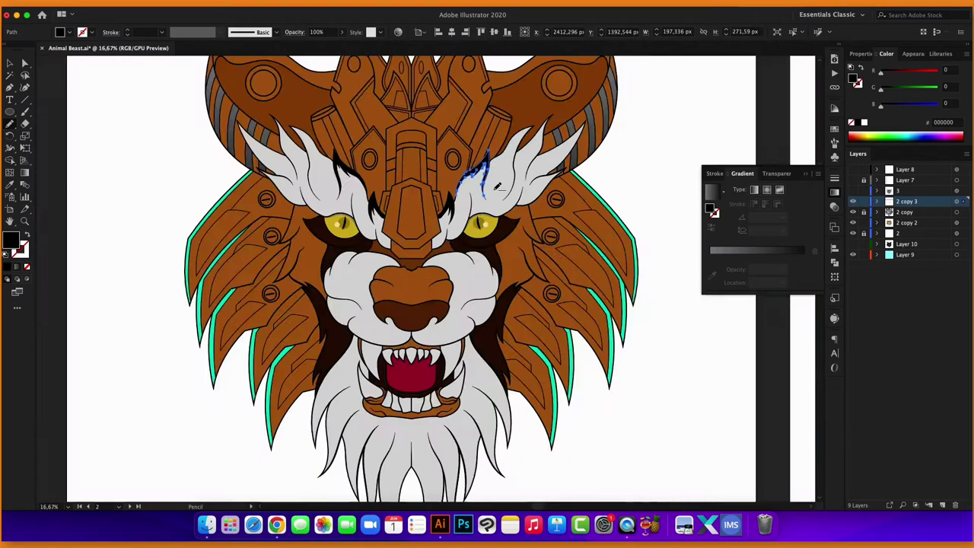
scroll(597, 175, "up", 2)
scroll(597, 175, "up", 1)
scroll(662, 196, "up", 1)
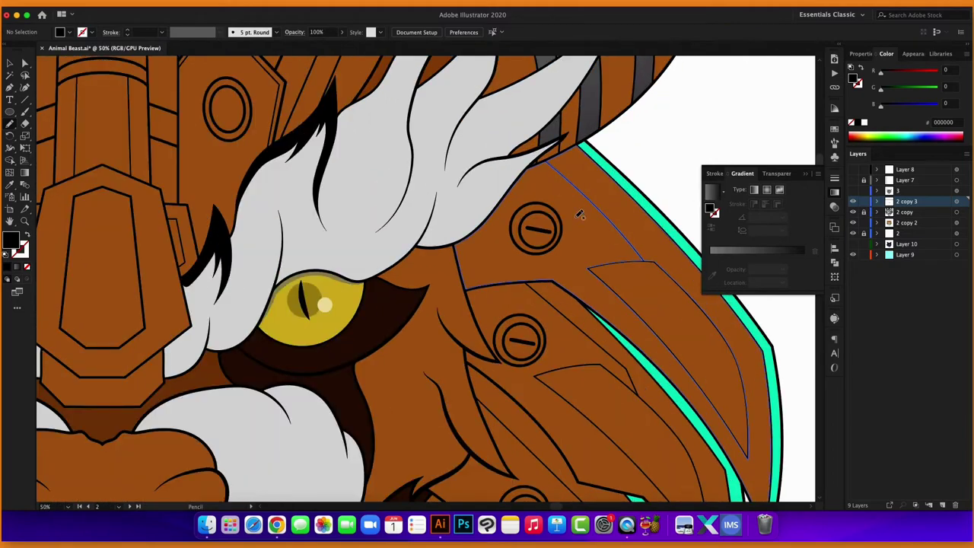
scroll(578, 213, "up", 1)
scroll(461, 222, "up", 1)
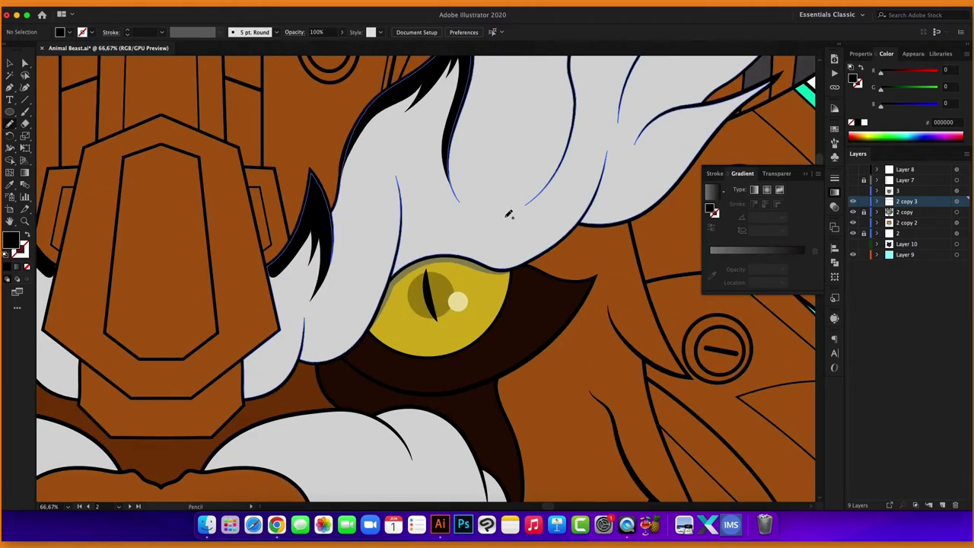
left_click_drag(521, 152, 532, 164)
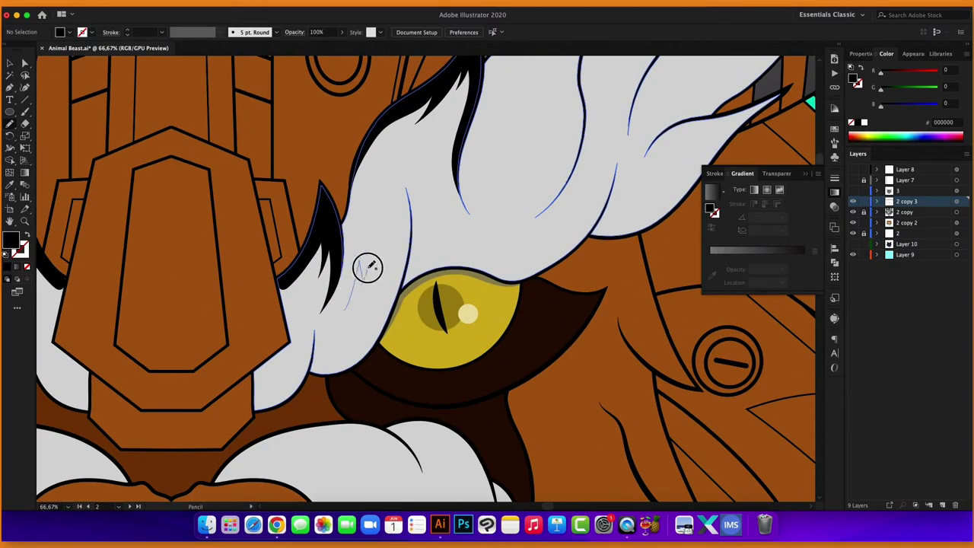
left_click_drag(368, 267, 391, 164)
mouse_move(381, 210)
left_mouse_down()
mouse_move(375, 279)
mouse_move(335, 356)
left_mouse_up()
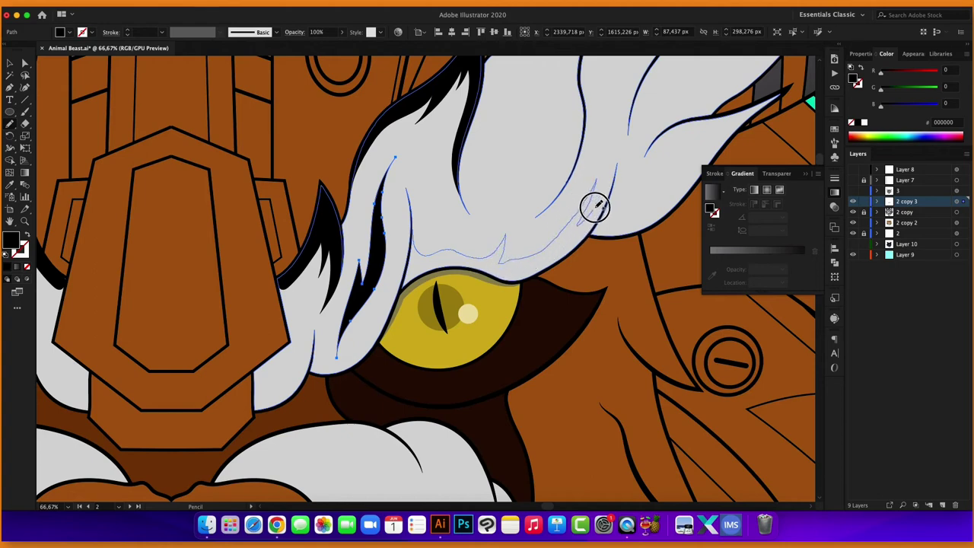
mouse_move(595, 205)
left_mouse_down()
mouse_move(613, 147)
mouse_move(596, 217)
mouse_move(533, 278)
mouse_move(418, 289)
left_mouse_up()
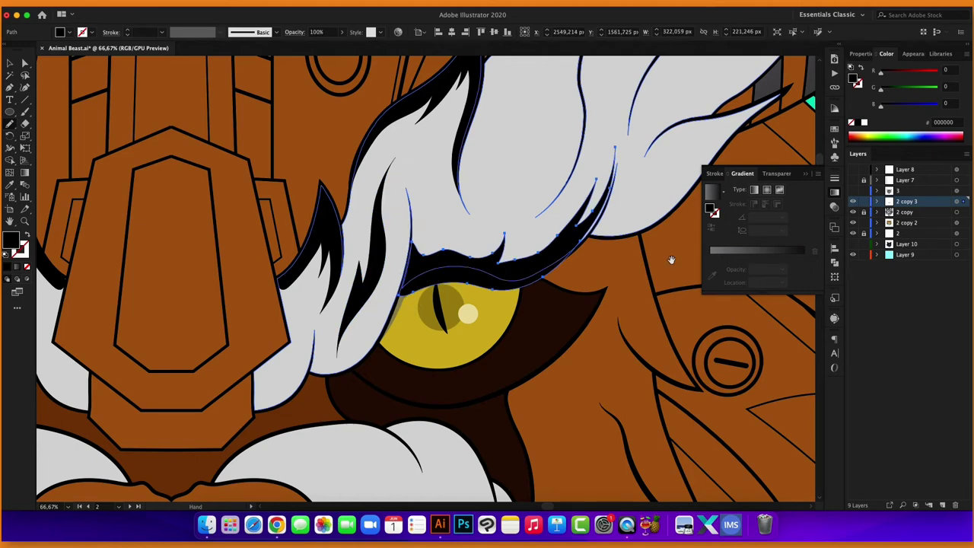
Pencil-draw additional closed black strands inside the white fur tufts above the right eye.
left_click_drag(671, 260, 486, 337)
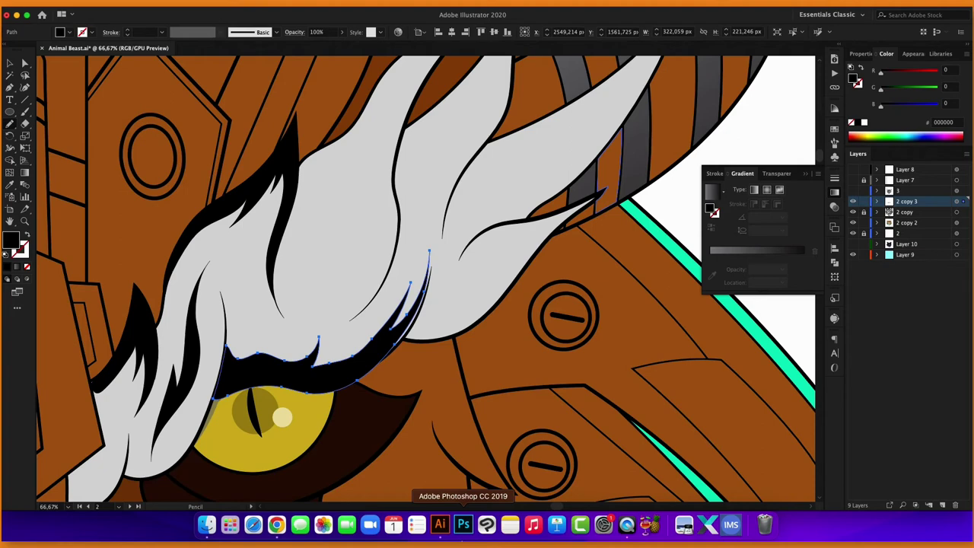
key("ctrl+shift+a")
scroll(322, 211, "down", 2)
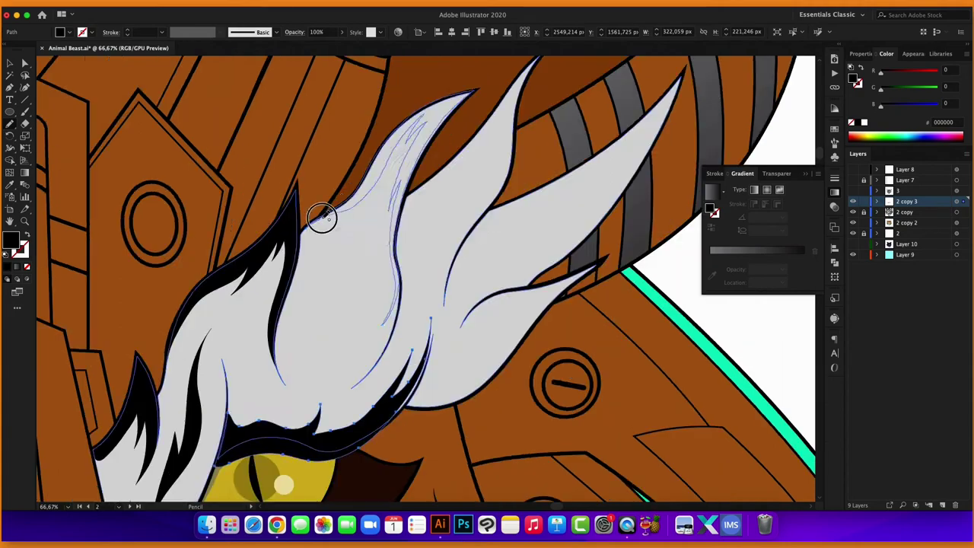
scroll(568, 252, "down", 2)
scroll(568, 252, "up", 2)
scroll(568, 252, "up", 2)
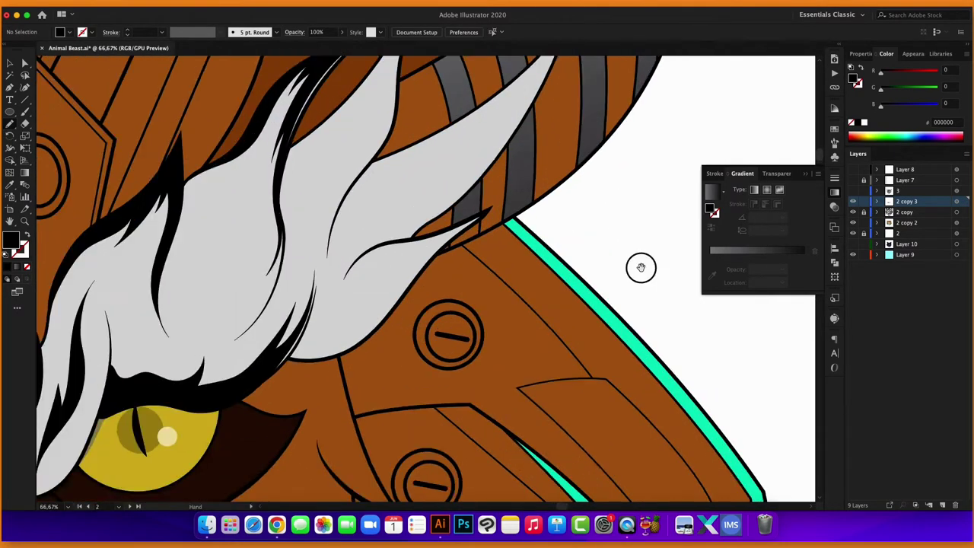
left_click_drag(288, 369, 356, 211)
left_click_drag(346, 261, 320, 407)
mouse_move(452, 179)
left_mouse_down()
mouse_move(402, 285)
mouse_move(411, 251)
left_mouse_up()
scroll(408, 257, "up", 3)
scroll(408, 257, "right", 1)
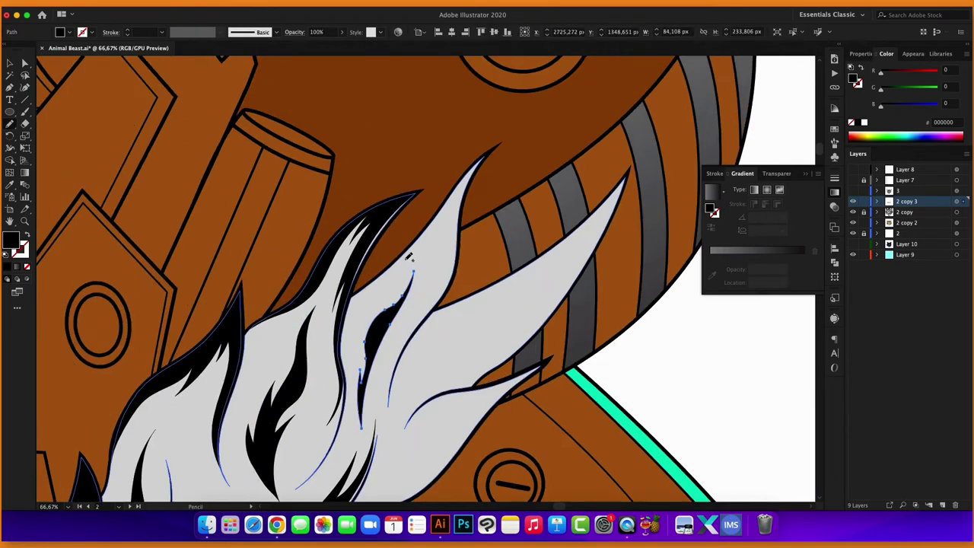
mouse_move(460, 181)
left_mouse_down()
mouse_move(409, 342)
mouse_move(460, 171)
left_mouse_up()
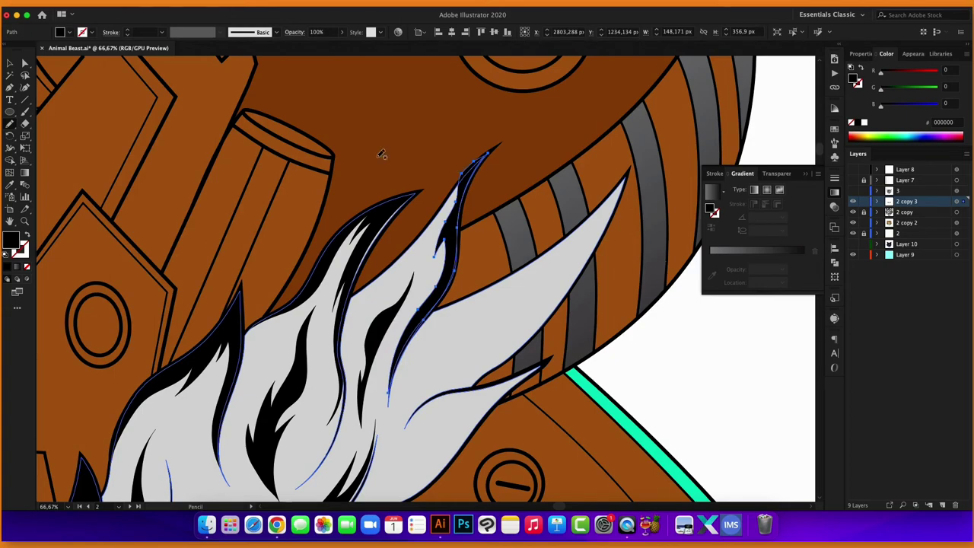
Try cutting the fur path with Scissors and dismiss the resulting warning.
key("c")
left_click(567, 285)
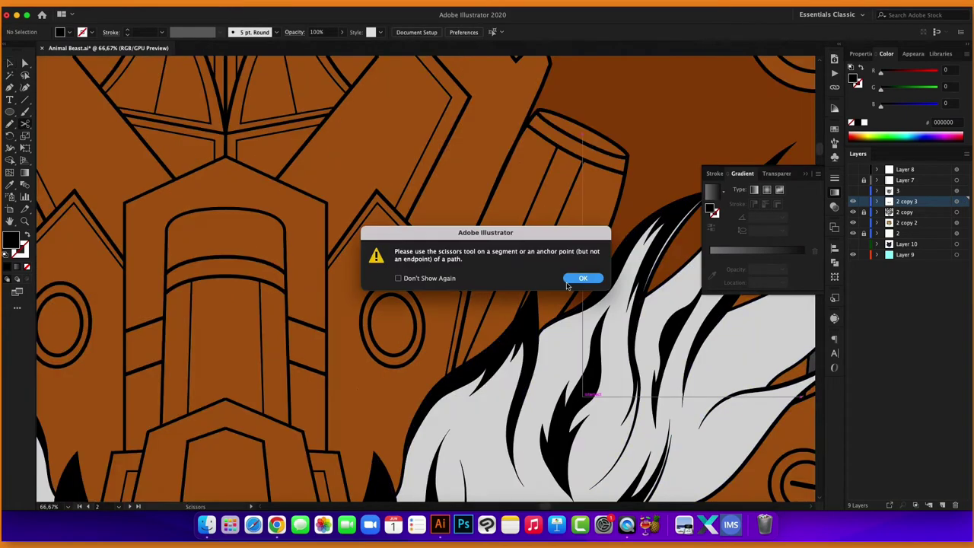
left_click_drag(619, 304, 426, 152)
left_click_drag(700, 331, 704, 240)
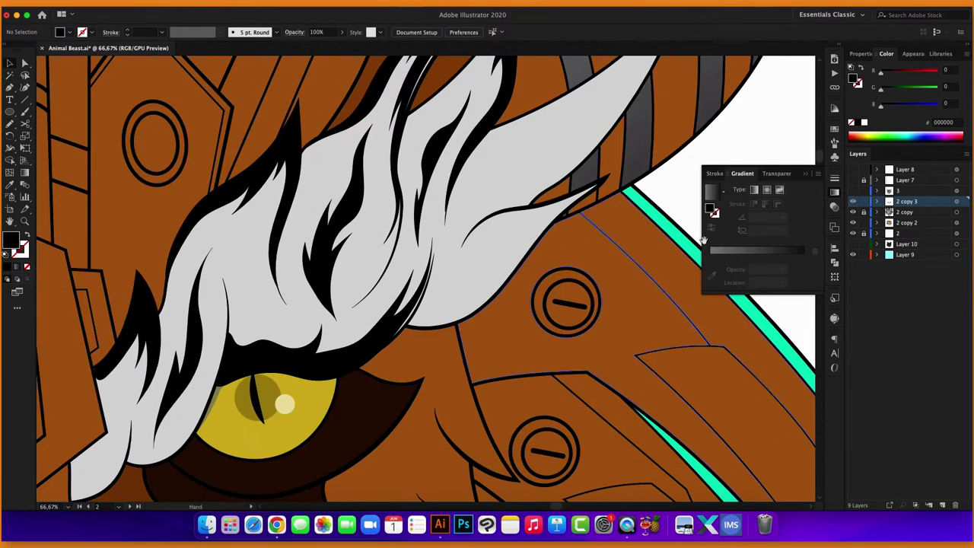
scroll(457, 228, "up", 3)
Reshape the curve at the narrow black fur strand's tip.
key("a")
left_click(472, 132)
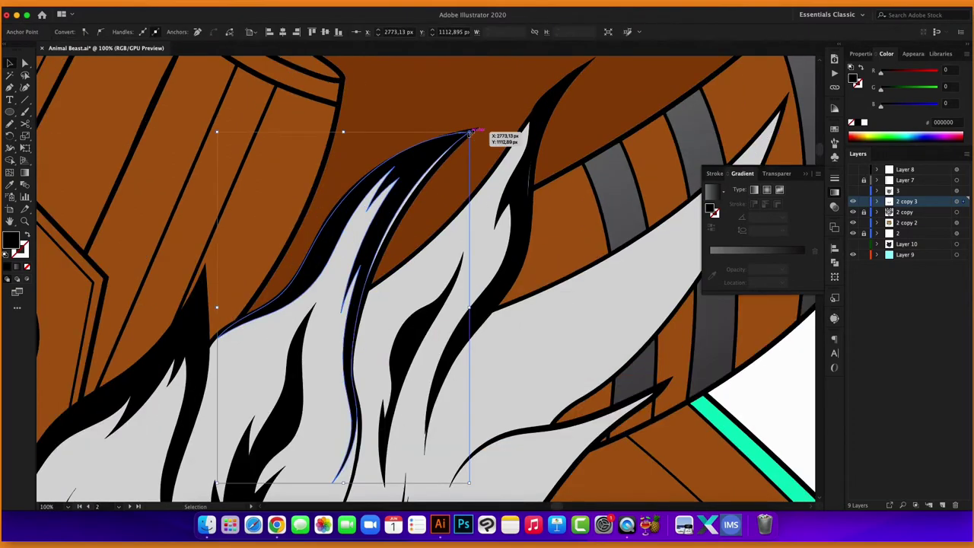
scroll(337, 224, "up", 3)
left_click(462, 240)
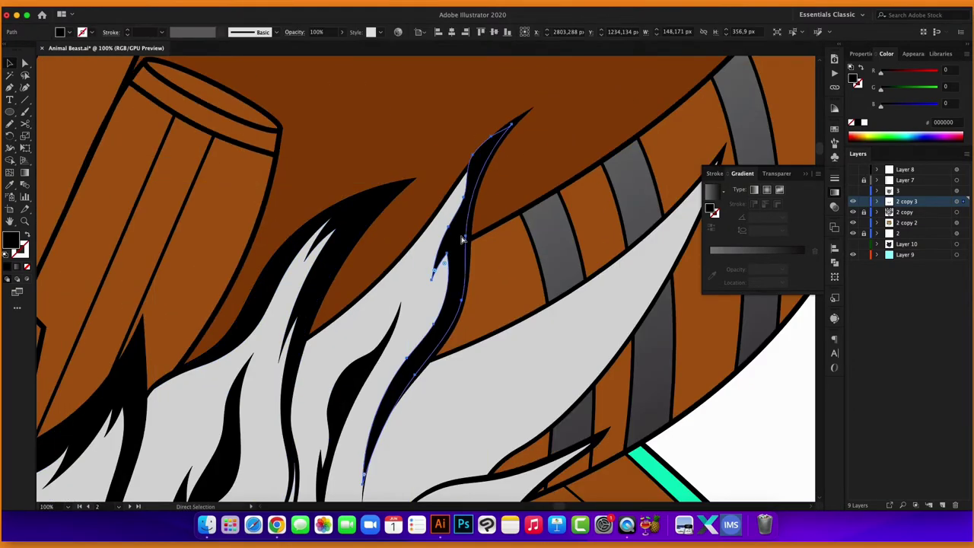
scroll(466, 236, "up", 3)
scroll(466, 235, "down", 5)
scroll(462, 196, "up", 6)
key("p")
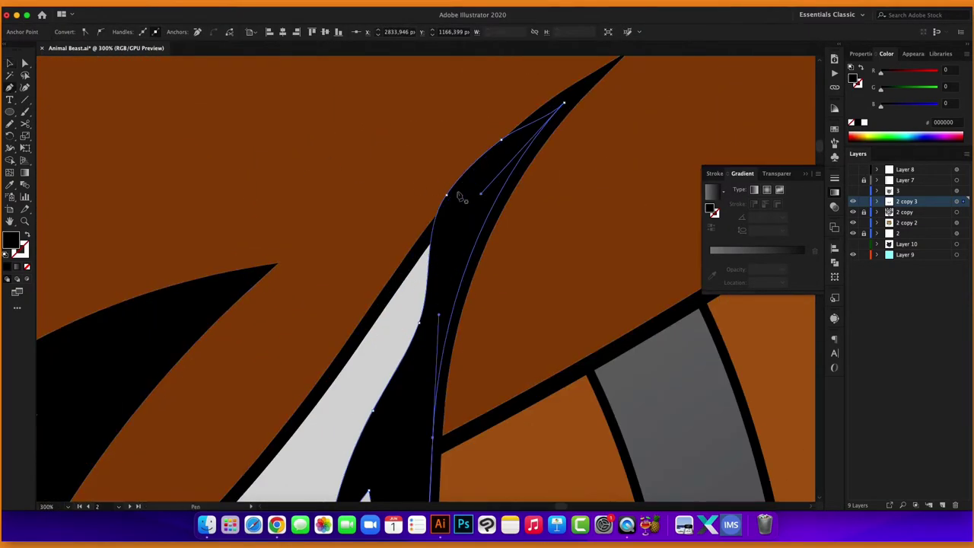
left_click_drag(460, 195, 454, 198)
scroll(467, 188, "down", 5)
scroll(489, 235, "down", 3)
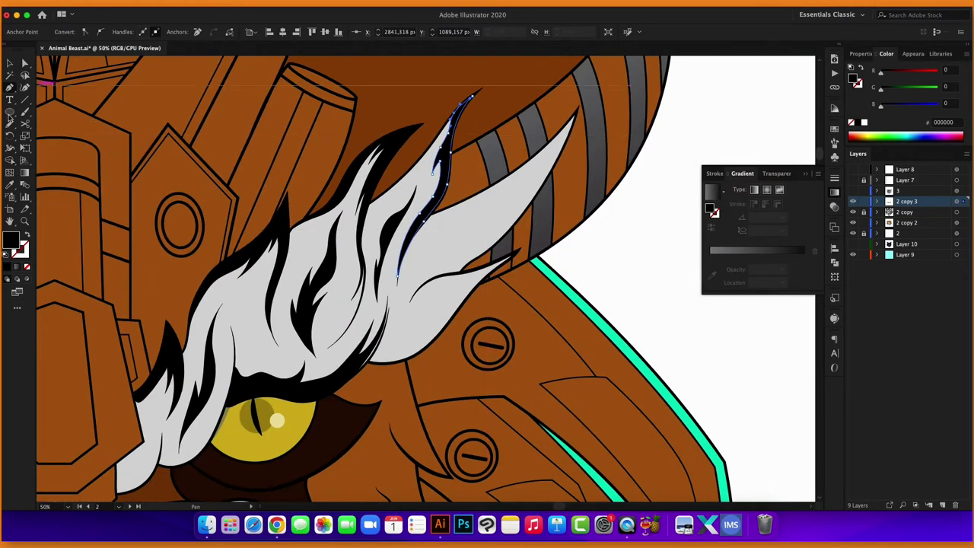
Redraw the fur spike's lower edge up to its tip with the Pencil.
key("n")
scroll(511, 261, "up", 1)
scroll(501, 245, "up", 2)
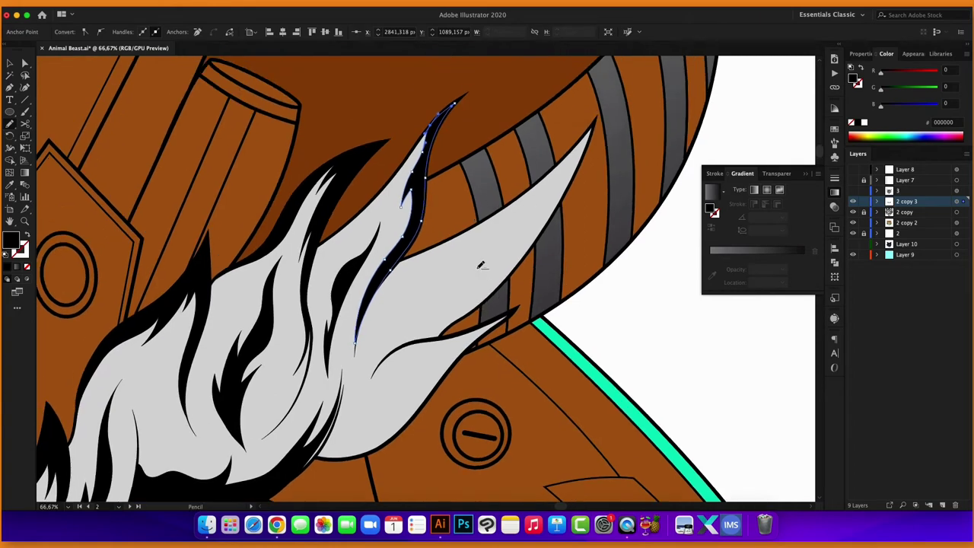
left_click_drag(502, 227, 466, 285)
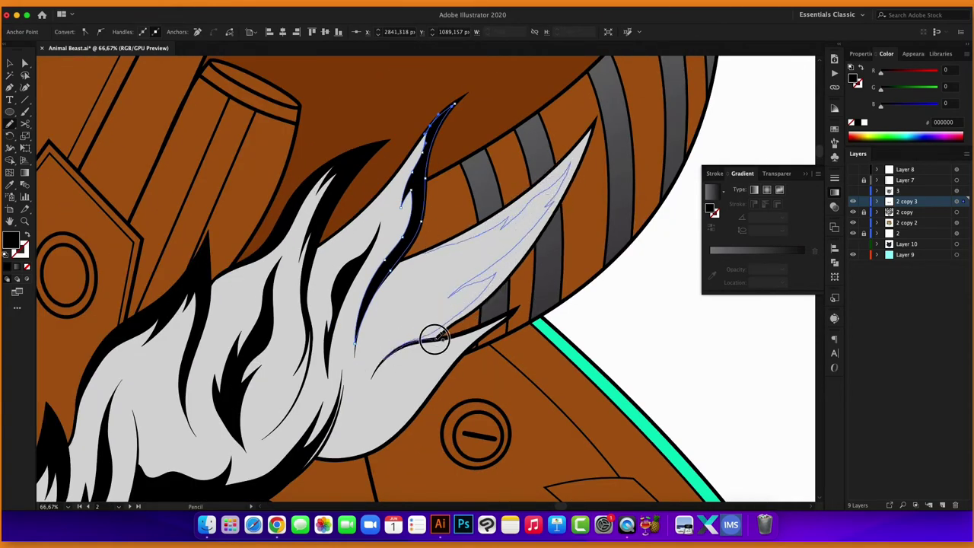
left_click_drag(435, 339, 479, 226)
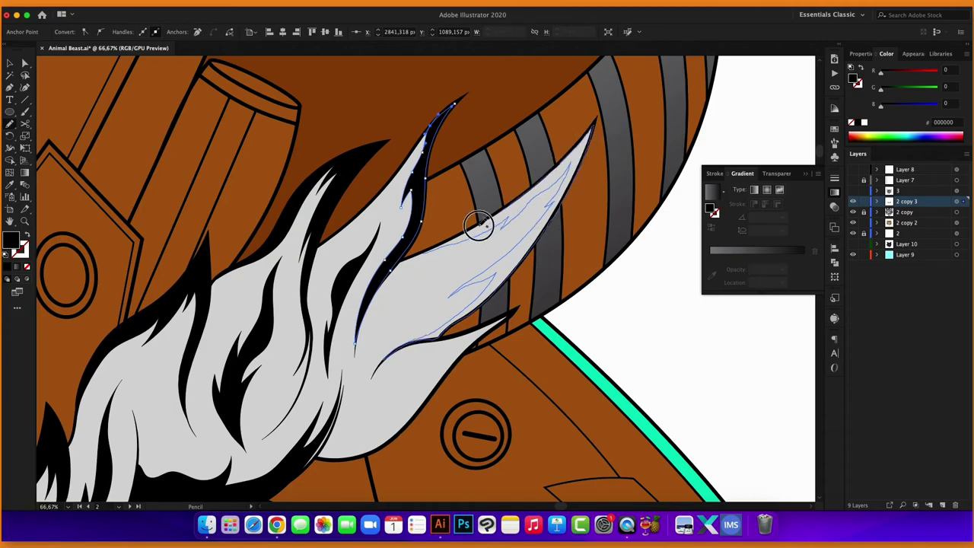
key("v")
scroll(353, 228, "down", 3)
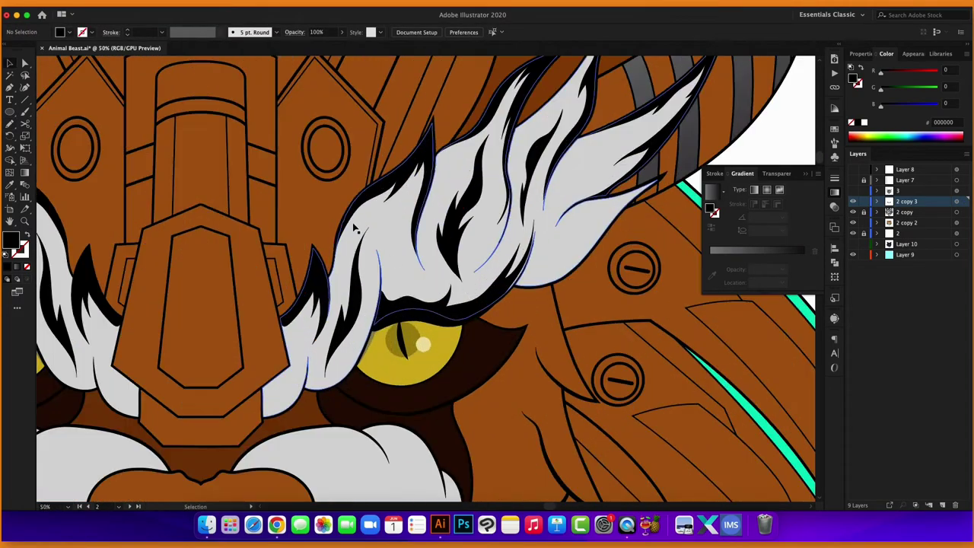
scroll(353, 228, "down", 5)
scroll(492, 243, "up", 5)
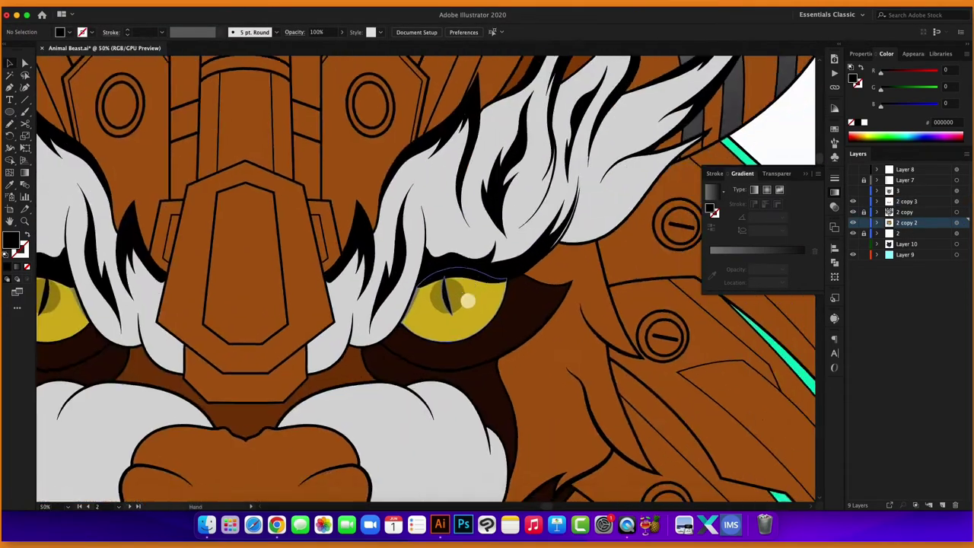
scroll(410, 289, "up", 10)
Pull curve handles on the black band above the eye, bending its lower edge left.
key("shift+c")
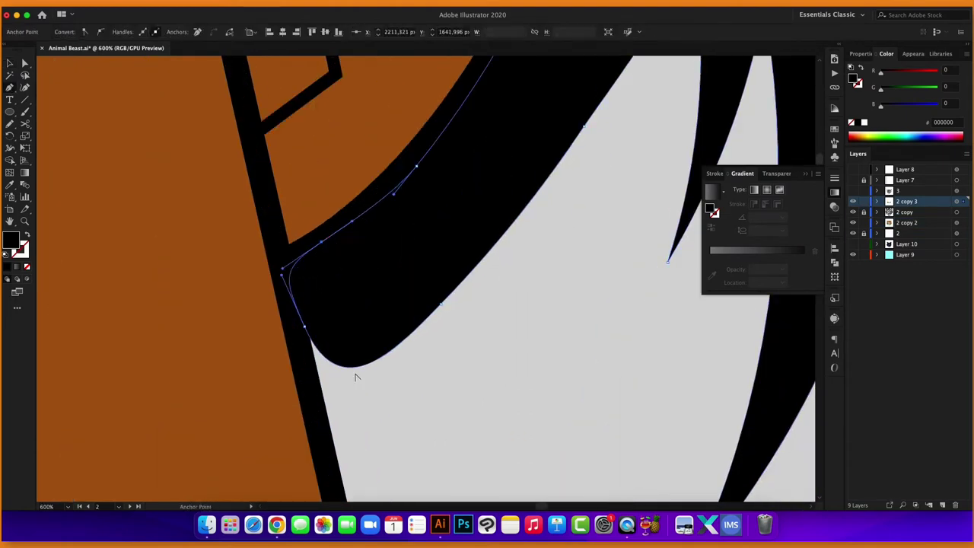
scroll(315, 396, "up", 10)
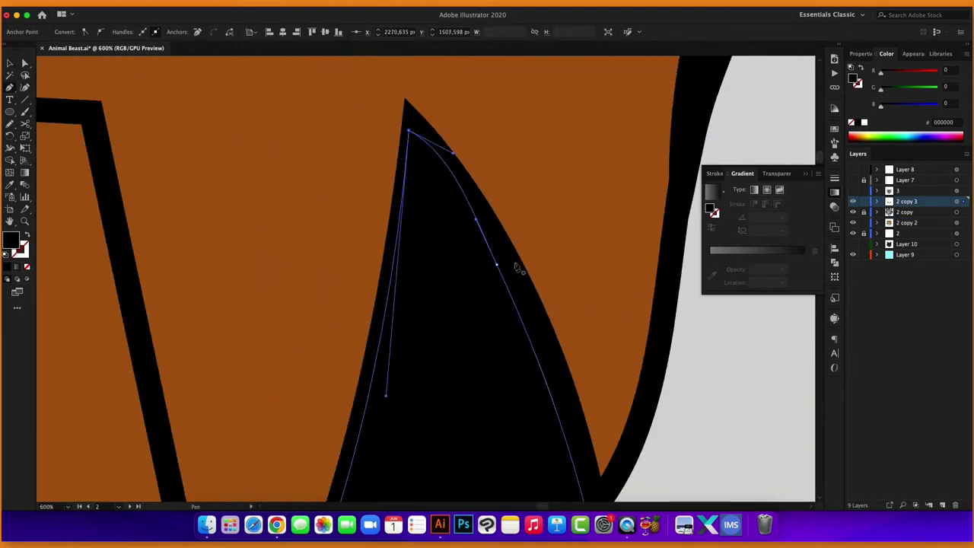
scroll(517, 268, "up", 3)
scroll(456, 228, "up", 3)
scroll(320, 411, "up", 3)
scroll(468, 107, "up", 3)
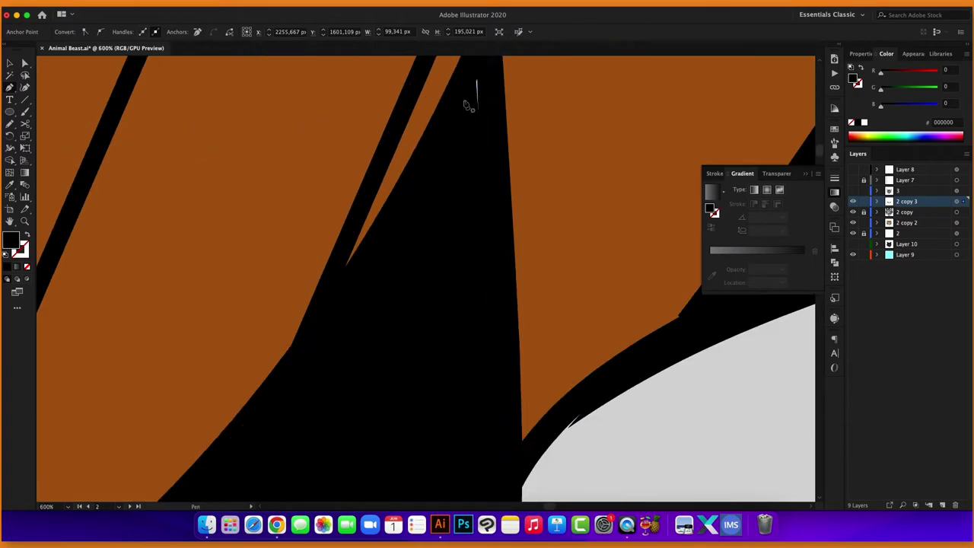
scroll(468, 106, "down", 3)
scroll(429, 165, "down", 5)
scroll(437, 320, "down", 3)
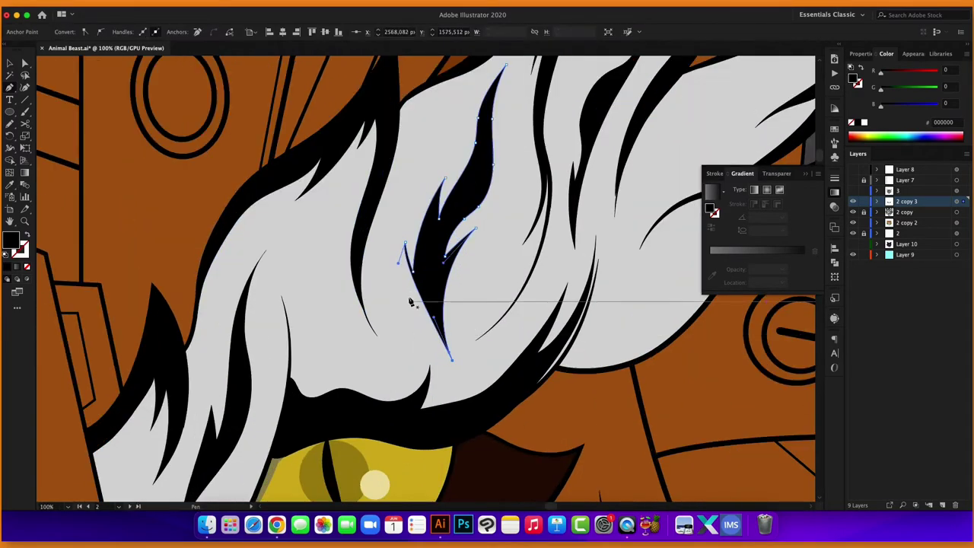
scroll(411, 304, "up", 3)
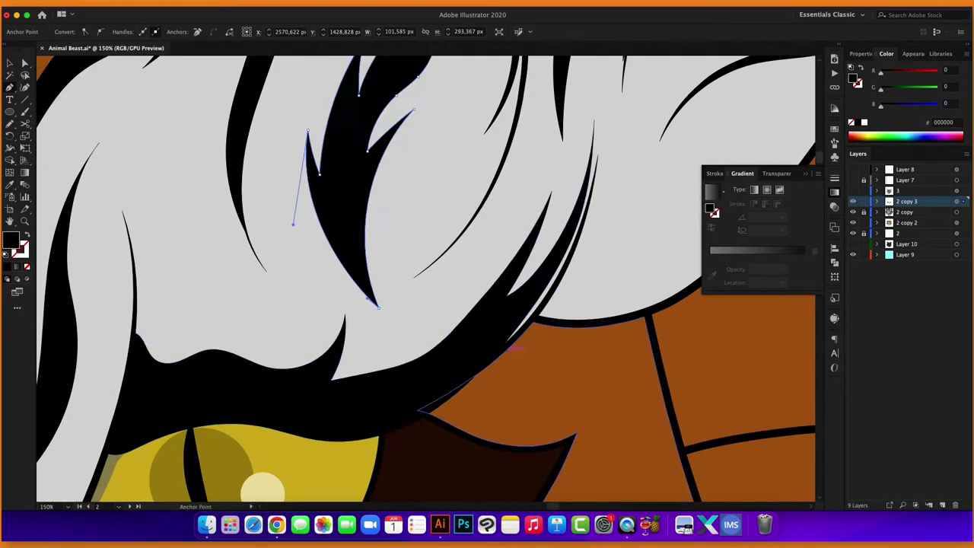
left_click(591, 218)
left_click_drag(592, 147, 627, 264)
scroll(467, 374, "down", 2)
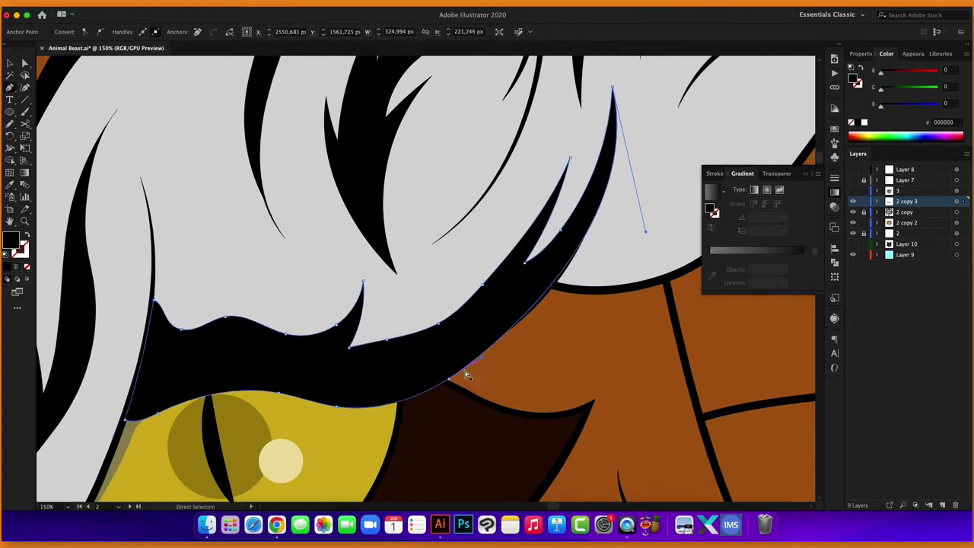
left_click_drag(467, 374, 348, 391)
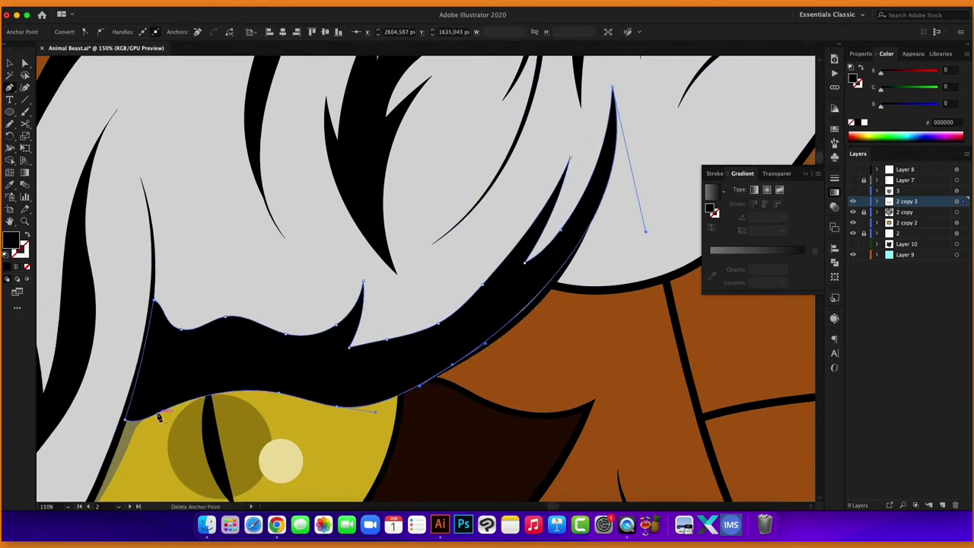
Move the band's lower-left corner up and curve its bottom edge along the eye.
scroll(130, 402, "up", 2, "alt")
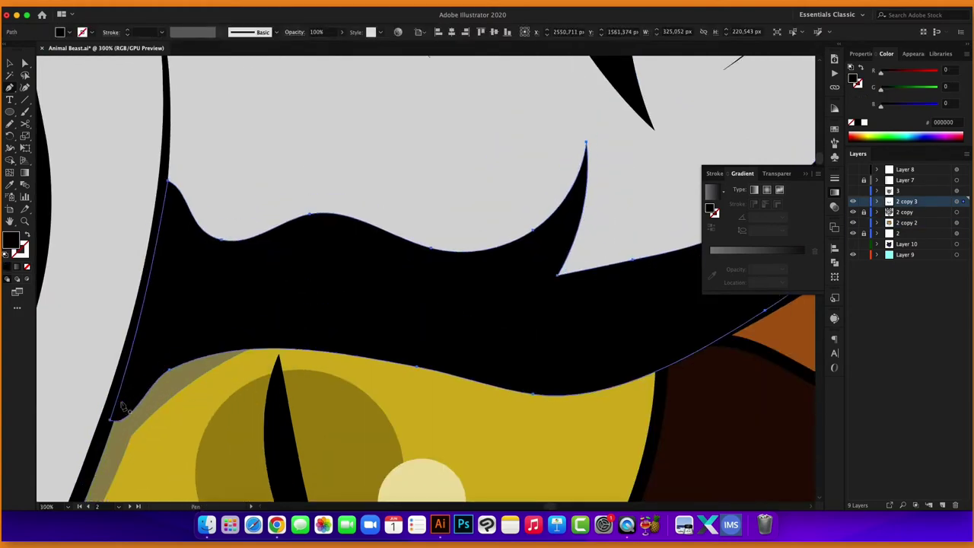
left_click_drag(114, 417, 124, 394)
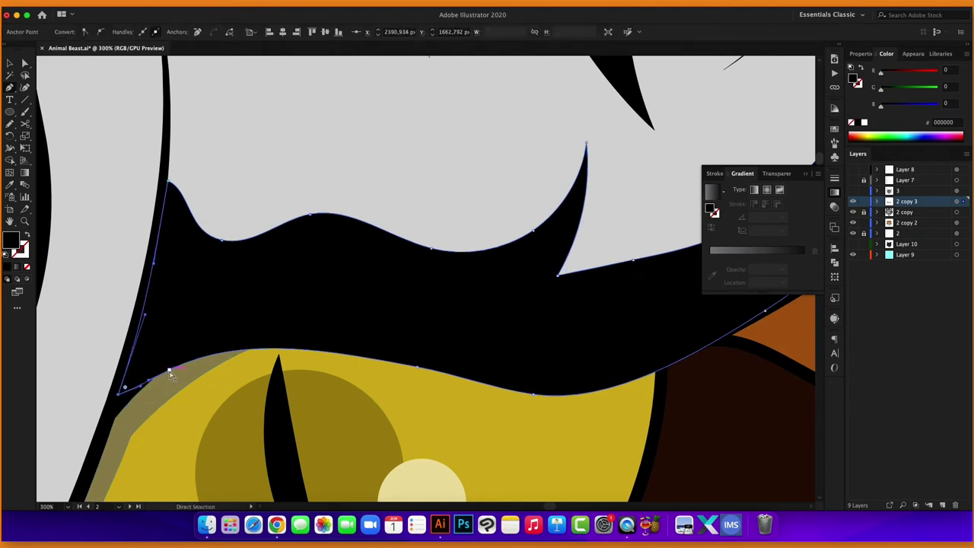
left_click_drag(416, 368, 418, 293)
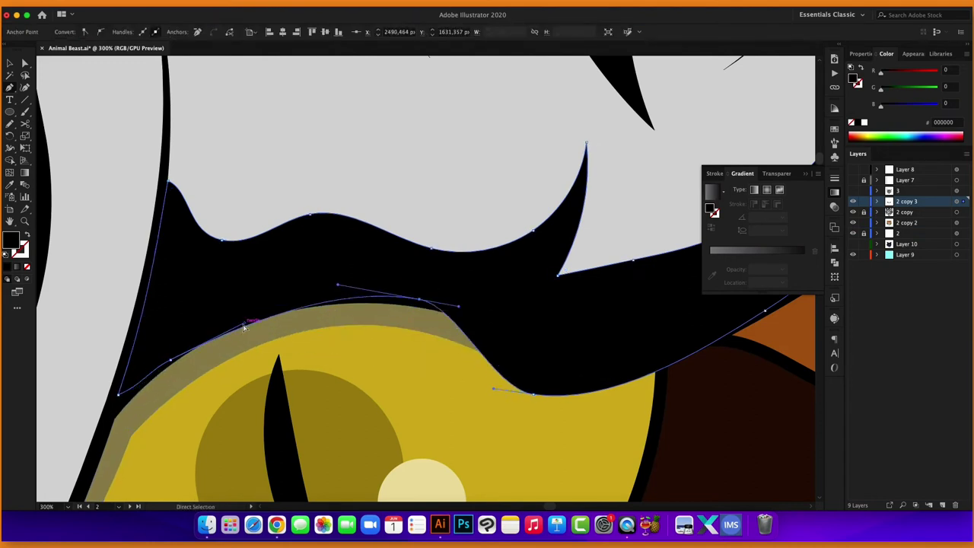
scroll(244, 327, "right", 5)
mouse_move(320, 373)
left_mouse_down()
mouse_move(254, 282)
mouse_move(353, 304)
left_mouse_up()
scroll(352, 304, "down", 2)
scroll(380, 320, "up", 2)
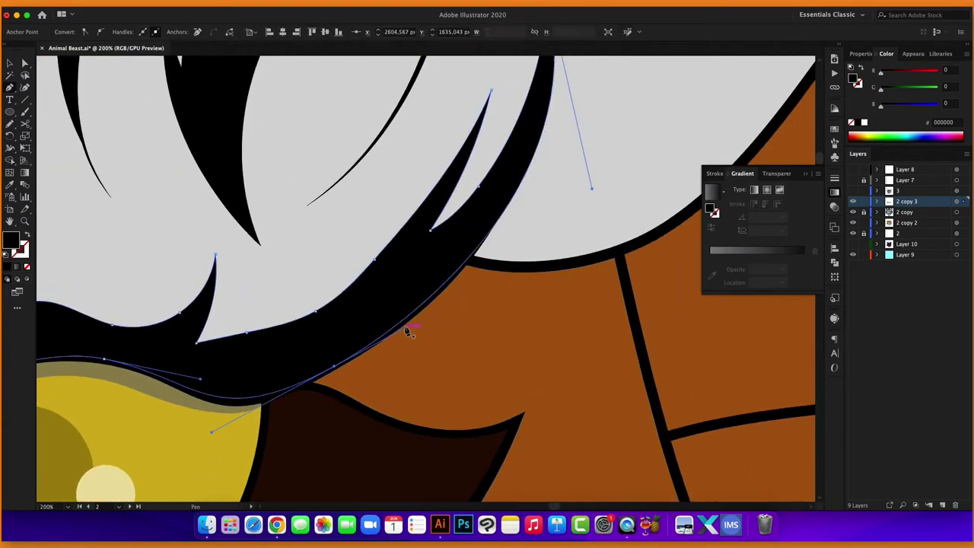
scroll(409, 331, "up", 3)
left_click_drag(522, 218, 524, 235)
scroll(652, 180, "down", 5)
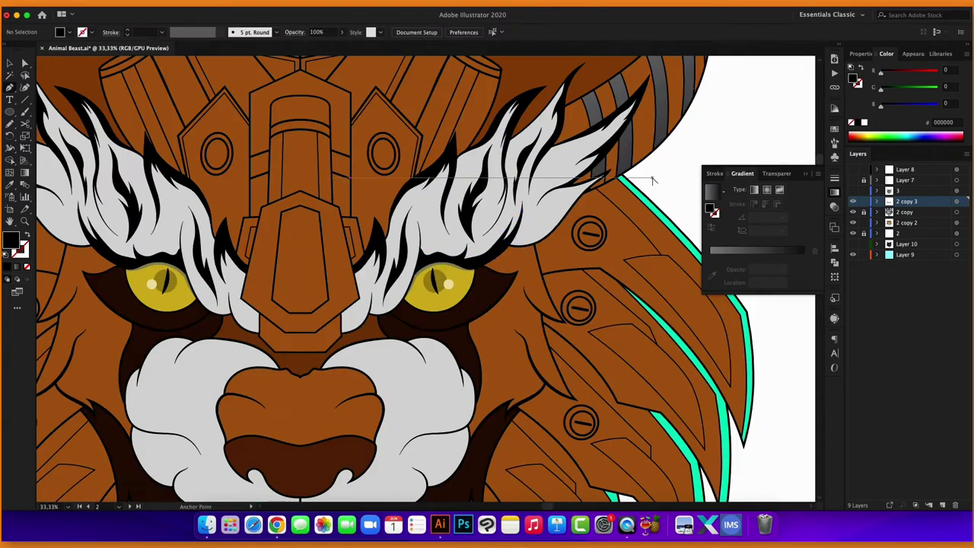
scroll(404, 210, "up", 5)
Inspect a hair strand anchor and the reshaped eyebrow path's outline.
left_click(401, 200)
scroll(418, 207, "up", 3)
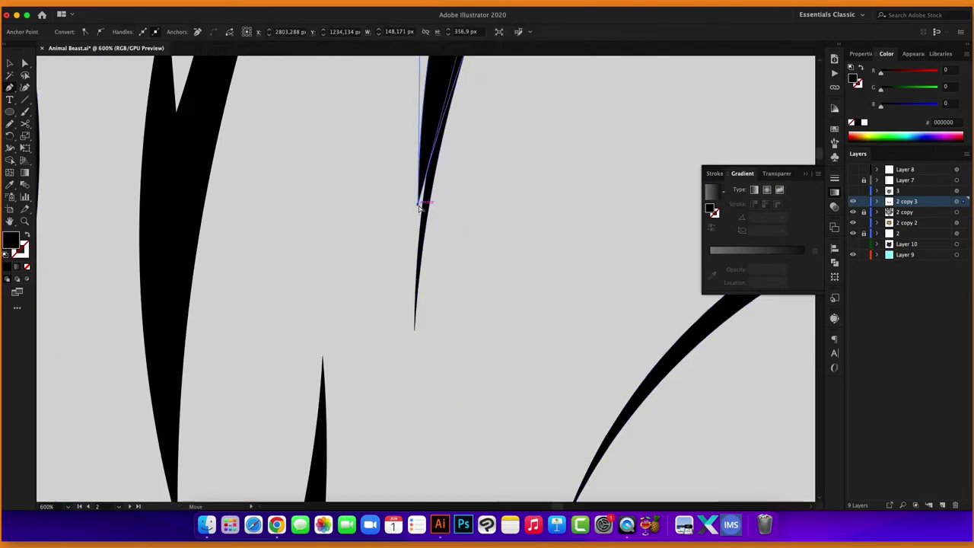
key("ctrl+shift+a")
scroll(419, 207, "down", 5)
scroll(426, 251, "up", 2)
scroll(528, 355, "down", 3)
scroll(340, 366, "up", 1)
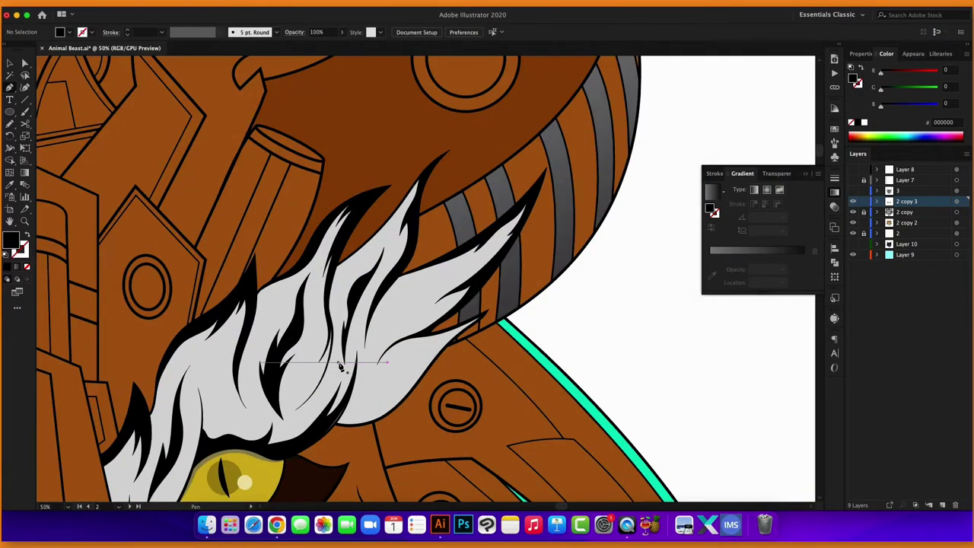
scroll(341, 365, "up", 3)
left_click(411, 385)
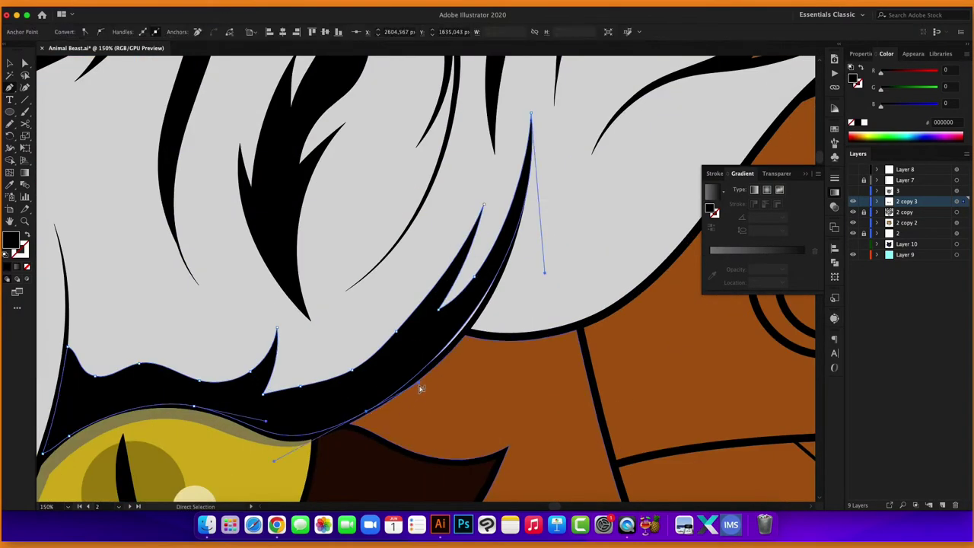
scroll(543, 352, "down", 4)
scroll(543, 351, "down", 3)
scroll(543, 351, "down", 2)
Sample the mane grey, target layer '2 copy 2', and set the fill to B2B2B2.
key("i")
left_click(495, 175)
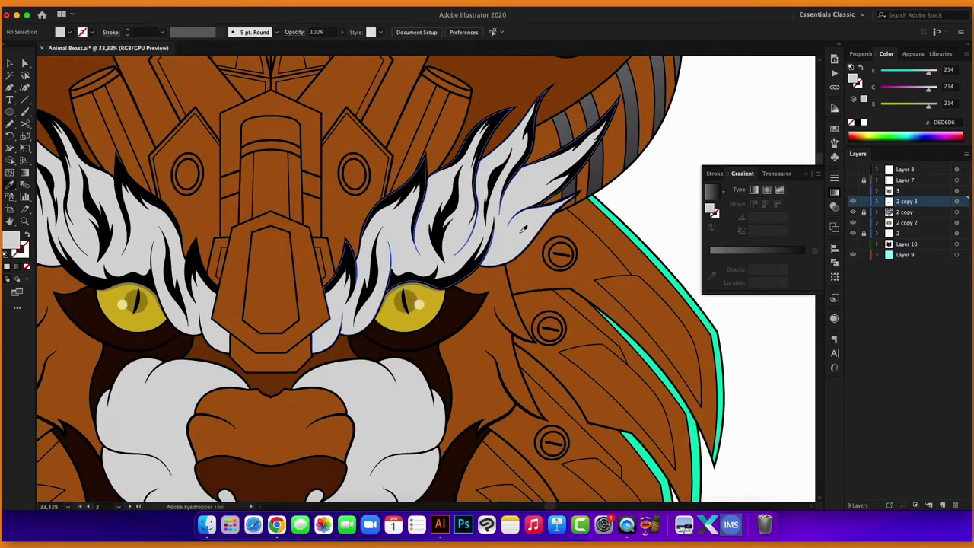
left_click(906, 222)
scroll(365, 305, "up", 2)
double_click(11, 239)
type("b2b2b2")
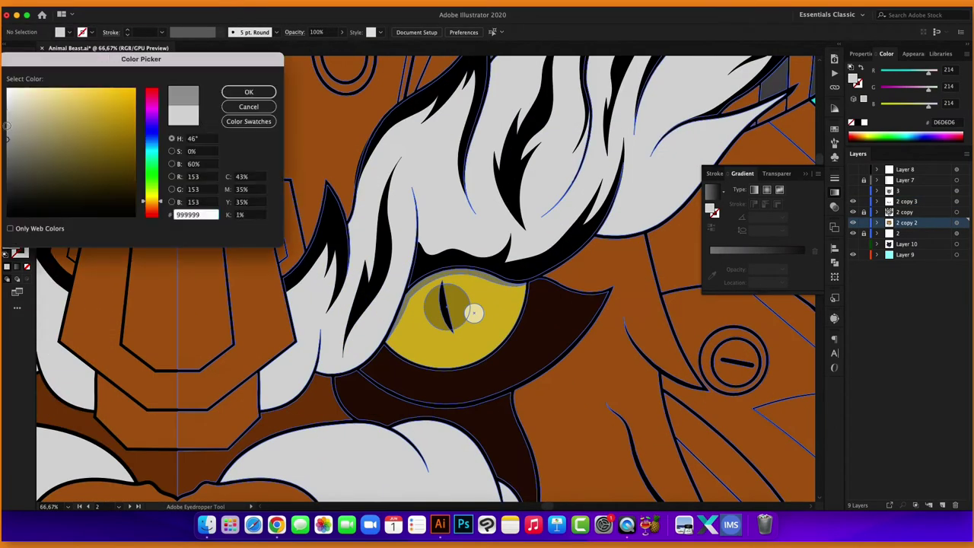
key("Return")
Pencil grey shadow shapes near the nose, above the eyelid and inside the mane tufts.
key("n")
scroll(183, 366, "up", 1)
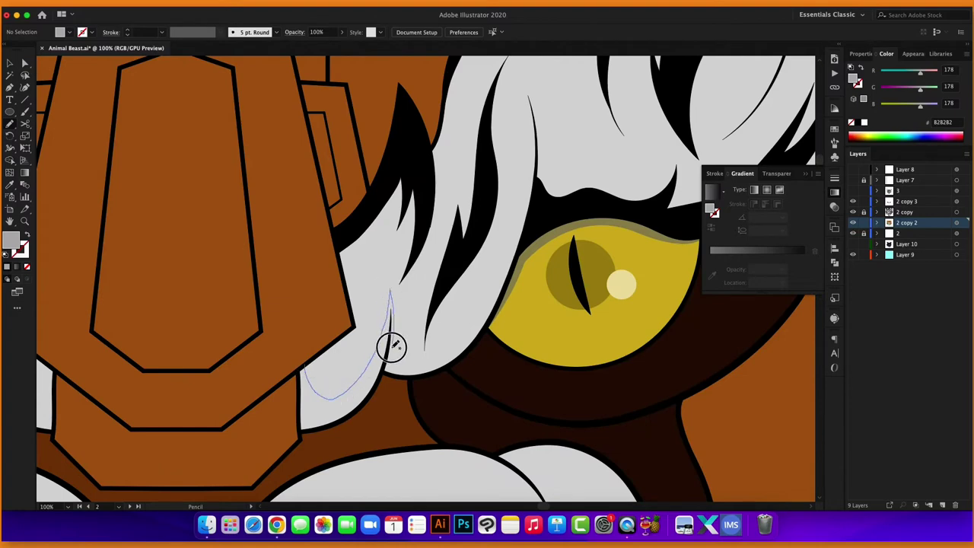
left_click_drag(297, 415, 299, 417)
scroll(487, 304, "right", 5)
left_click_drag(266, 461, 361, 156)
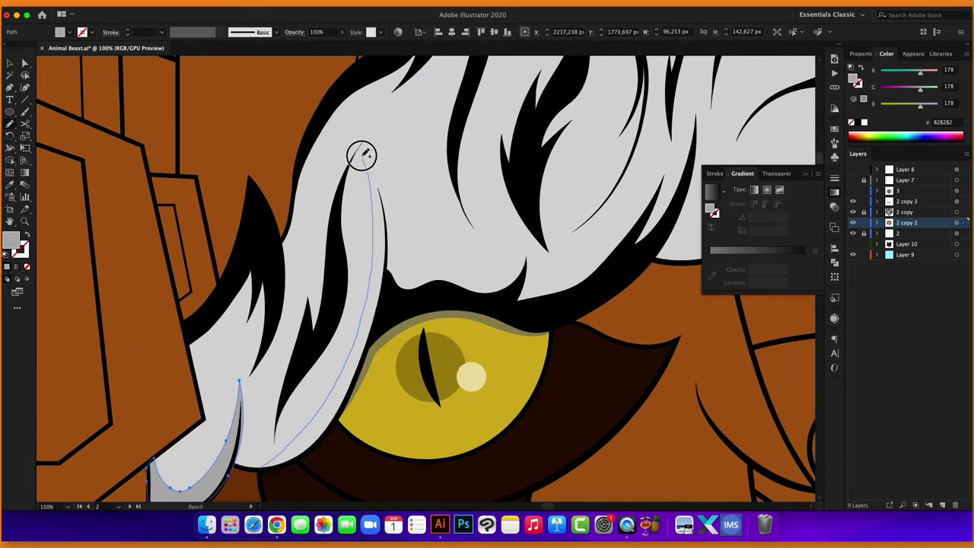
left_click_drag(538, 289, 401, 307)
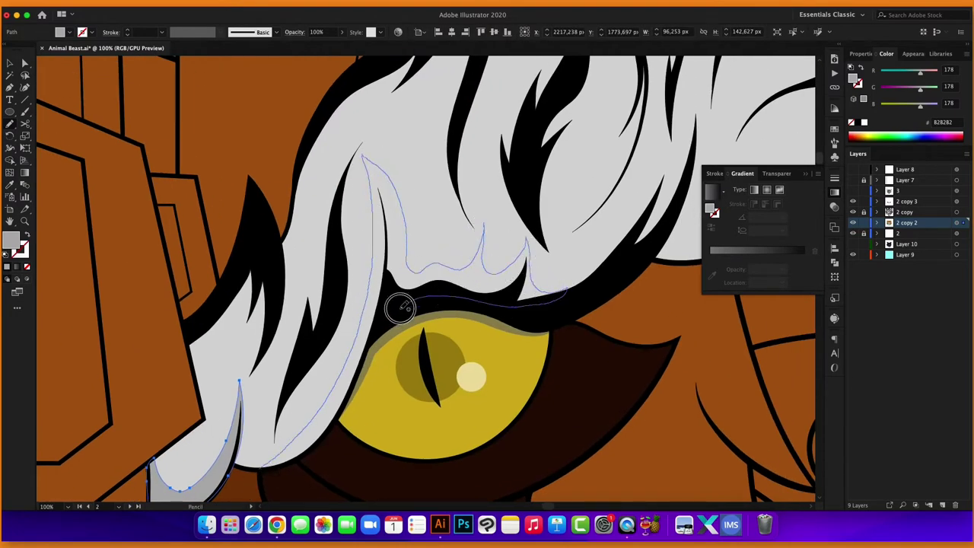
left_click_drag(321, 440, 267, 461)
scroll(228, 395, "down", 1)
scroll(212, 362, "left", 3)
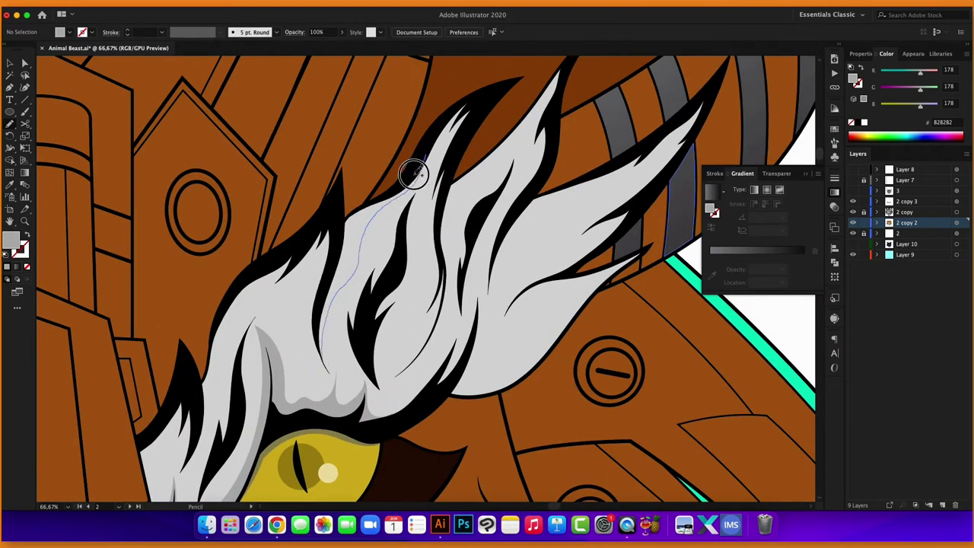
left_click_drag(318, 344, 321, 359)
scroll(398, 229, "right", 3)
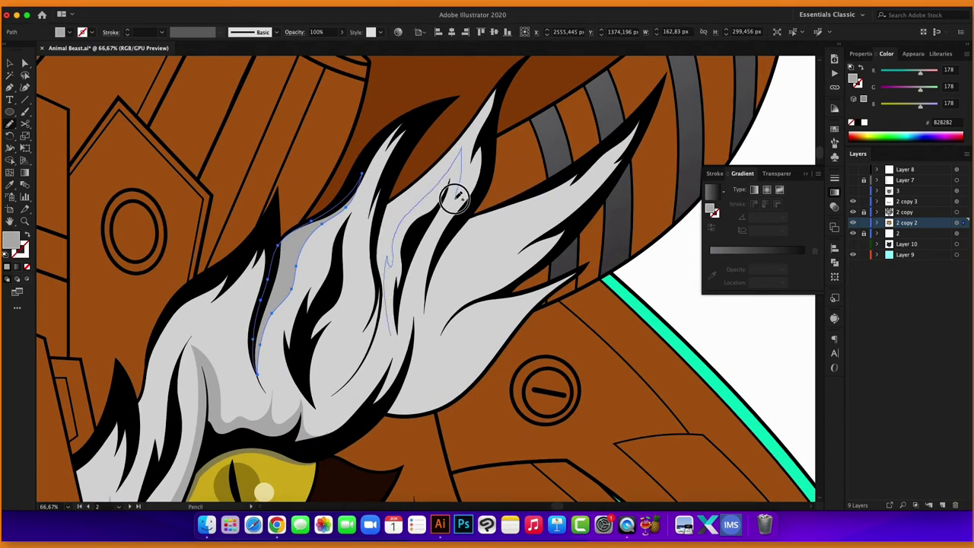
left_click_drag(389, 349, 390, 350)
scroll(522, 282, "down", 3)
scroll(515, 278, "right", 3)
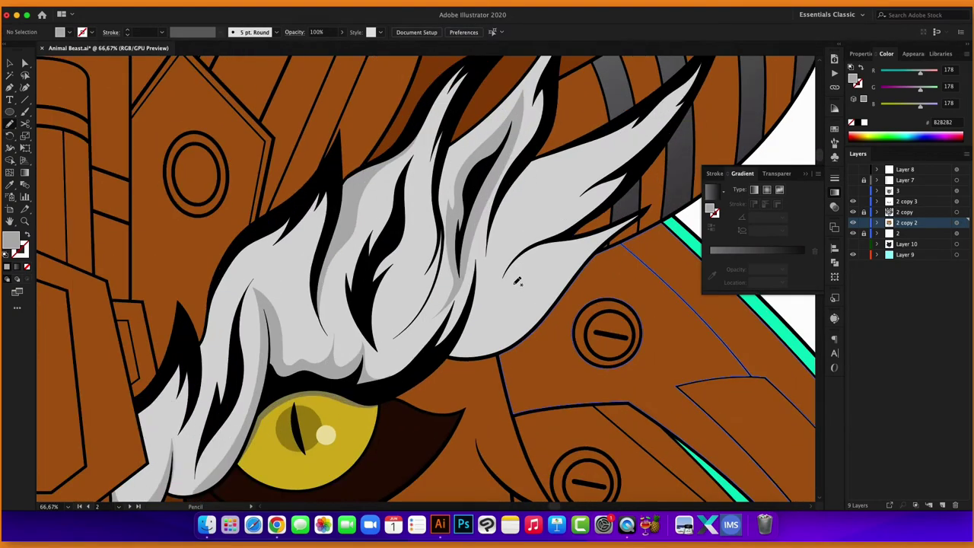
scroll(415, 259, "up", 1)
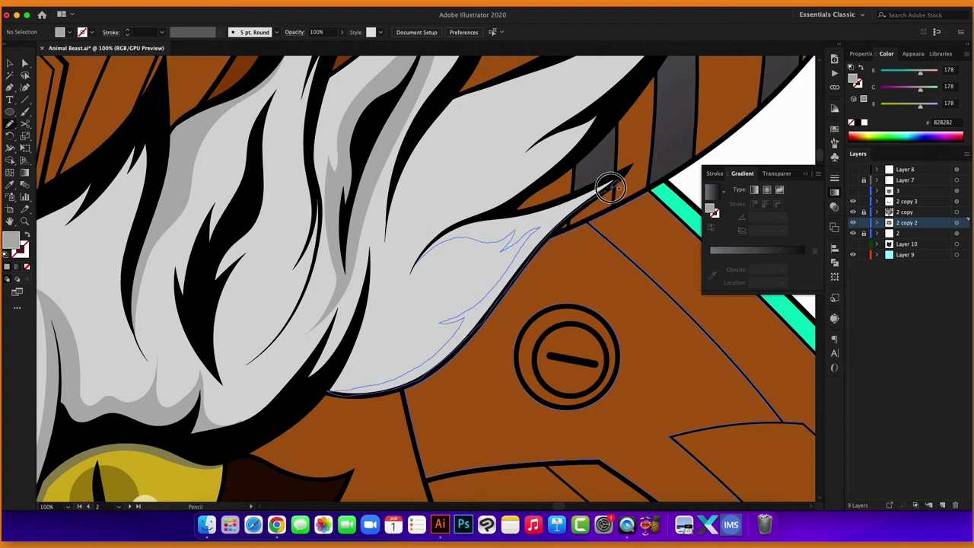
Draw two grey fur detail shapes inside the white tuft above the right eye.
left_click_drag(610, 188, 430, 241)
scroll(431, 241, "left", 3)
scroll(431, 241, "down", 2)
scroll(632, 330, "left", 5)
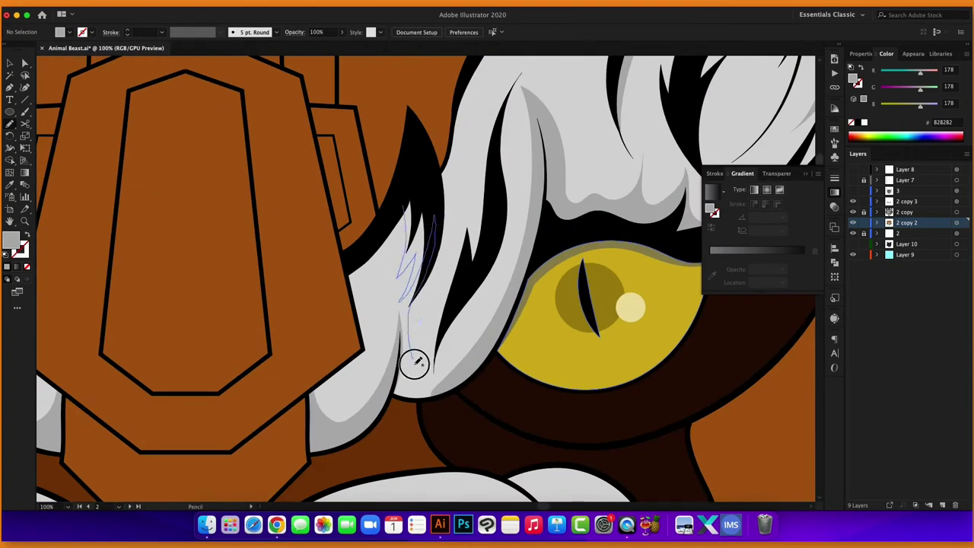
left_click_drag(457, 139, 404, 174)
scroll(463, 211, "down", 3)
scroll(463, 211, "up", 2)
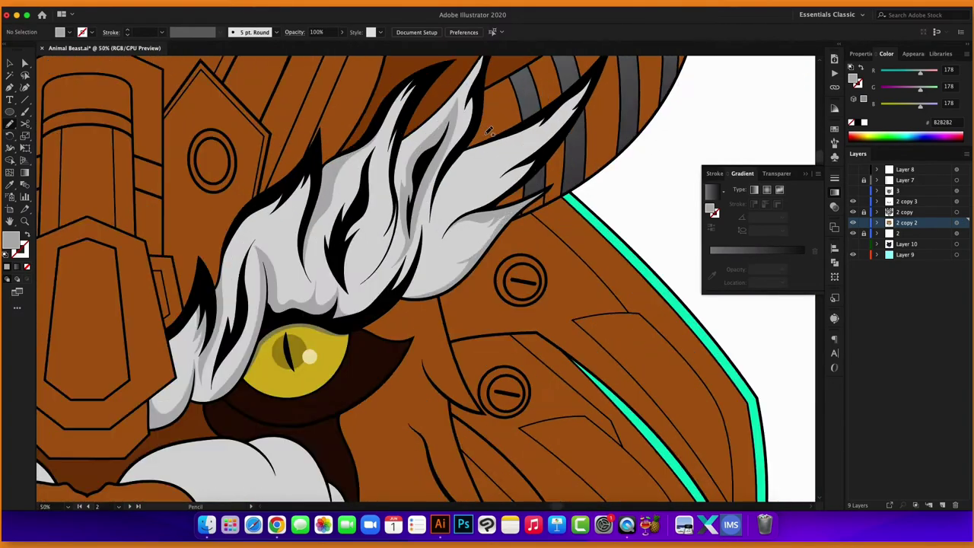
scroll(455, 186, "up", 2)
scroll(455, 187, "right", 2)
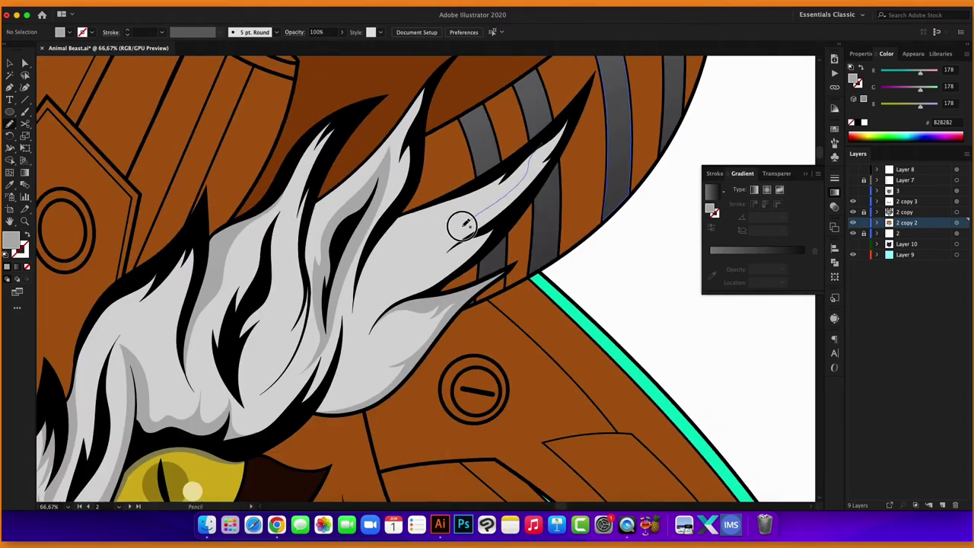
Add three more fur detail strokes along the upper and lower tuft.
left_click_drag(444, 262, 556, 152)
scroll(637, 244, "down", 3)
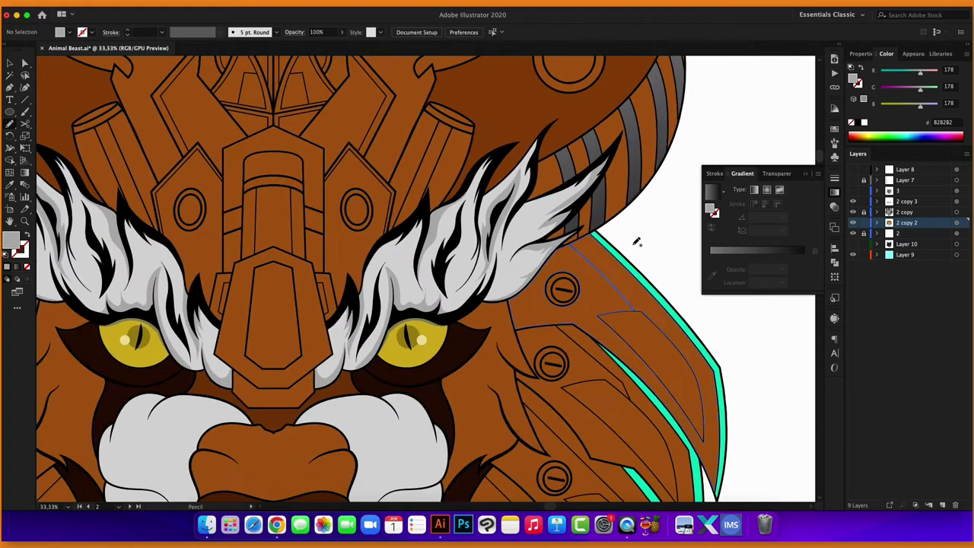
scroll(484, 260, "up", 3)
mouse_move(518, 179)
left_mouse_down()
mouse_move(504, 275)
mouse_move(468, 311)
left_mouse_up()
left_click_drag(540, 259, 455, 332)
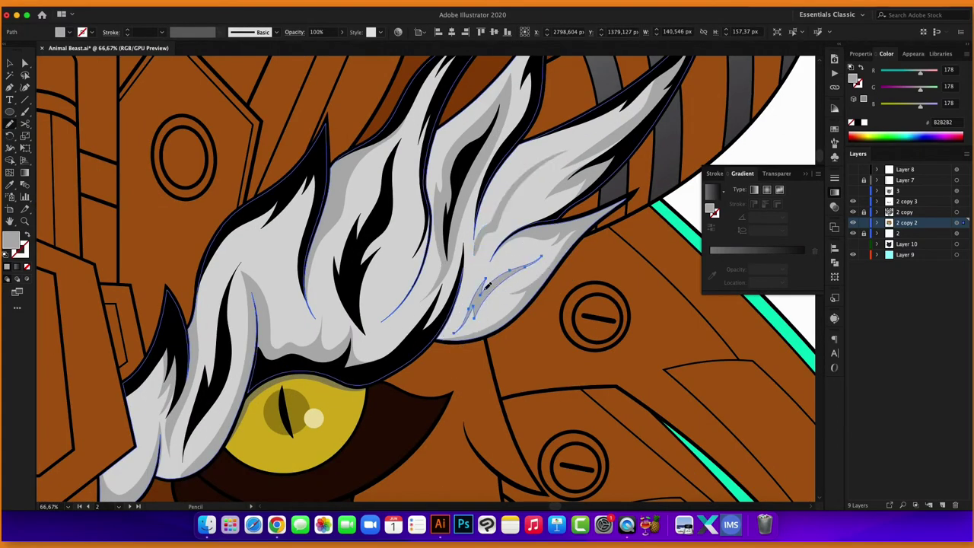
scroll(490, 280, "down", 3)
scroll(456, 274, "left", 5)
scroll(397, 257, "up", 4)
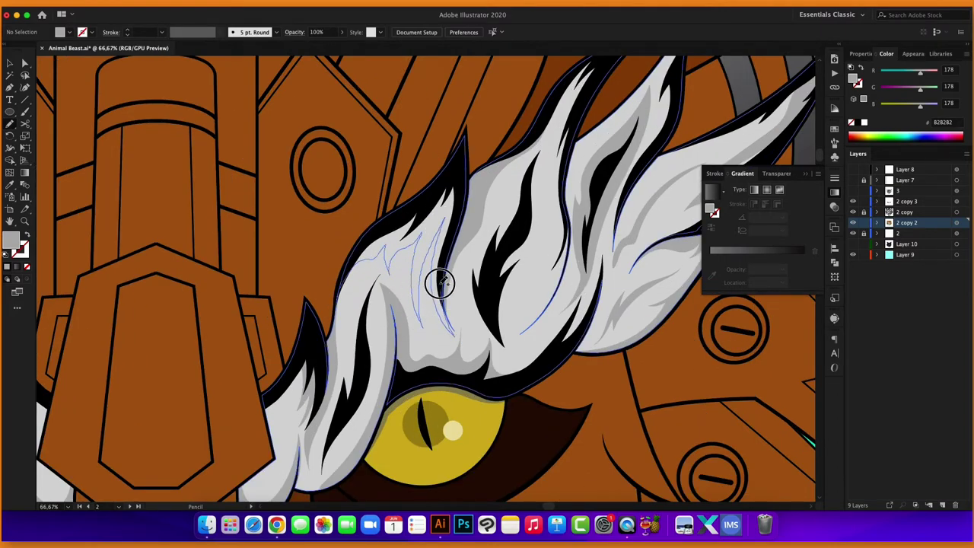
key("super+minus")
key("super+minus")
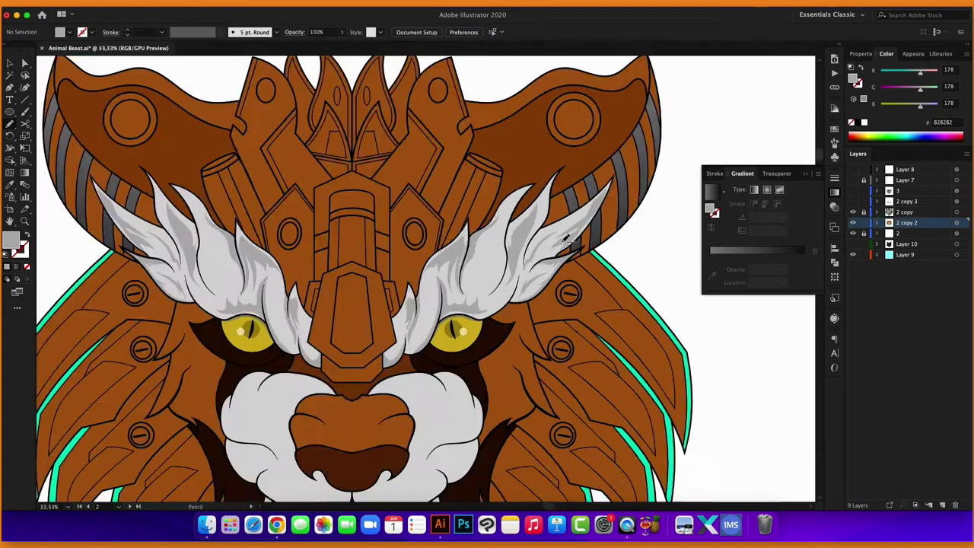
key("super+plus")
key("v")
left_click(207, 270)
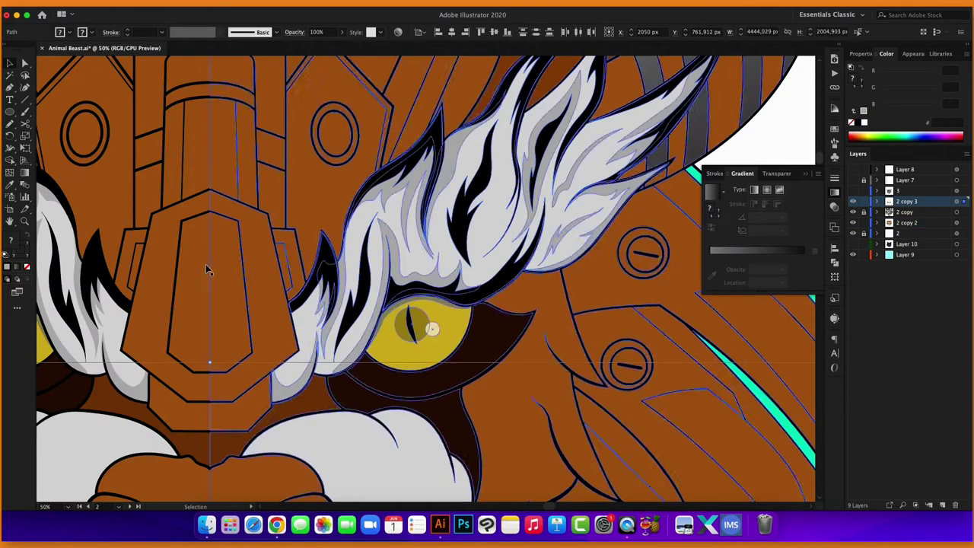
left_click(879, 202)
double_click(9, 241)
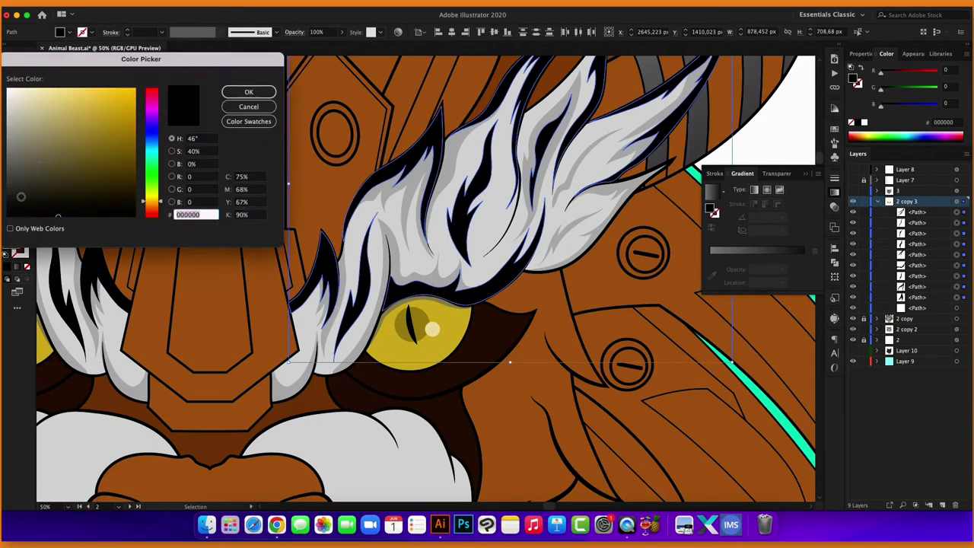
left_click(251, 91)
key("super+minus")
key("super+minus")
key("super+minus")
key("super+plus")
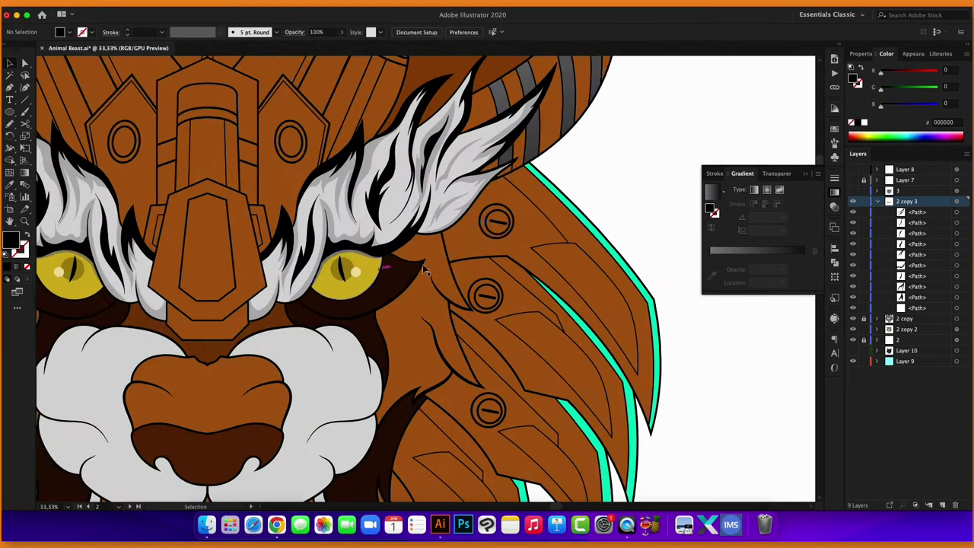
left_click(355, 271)
left_click(183, 7)
left_click(301, 169)
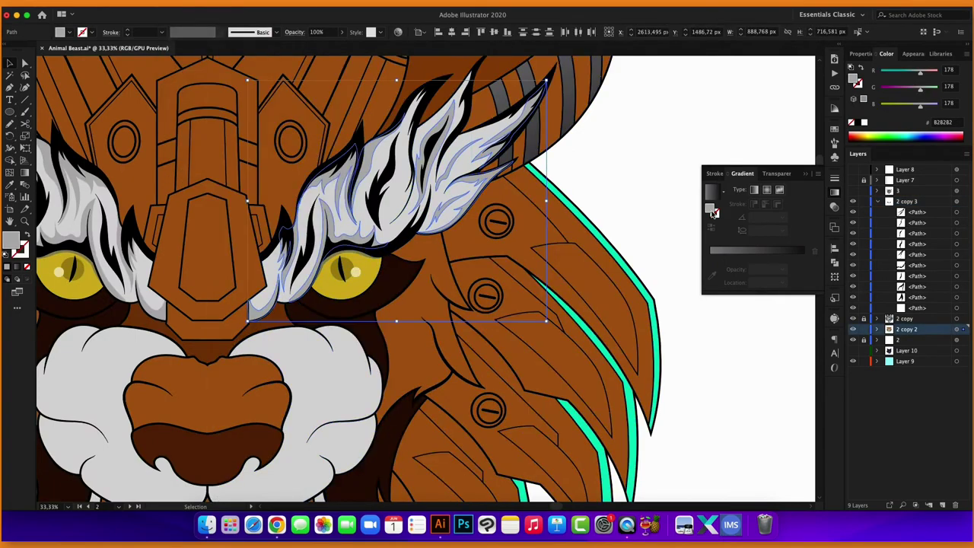
double_click(9, 242)
left_click(250, 92)
left_click(580, 196)
key("super+minus")
key("super+minus")
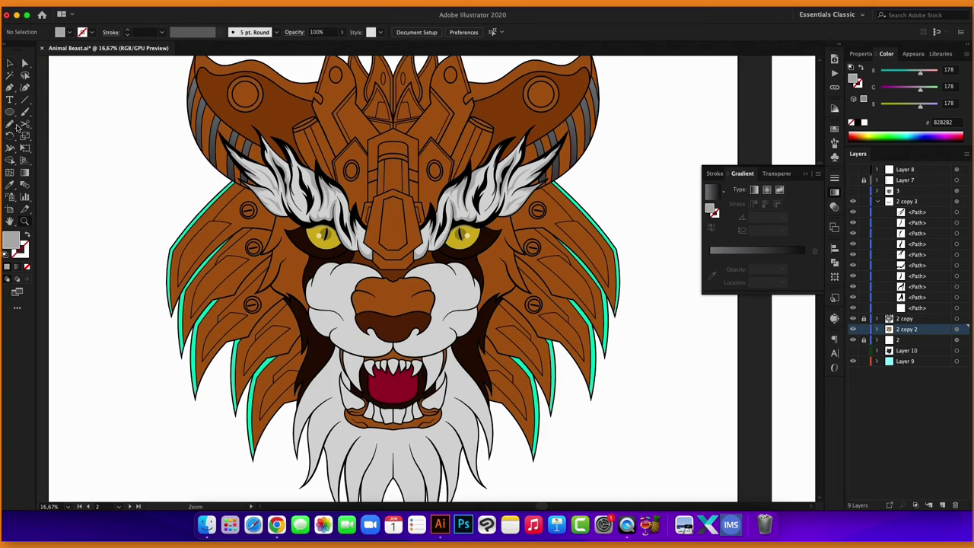
double_click(11, 241)
left_click(14, 100)
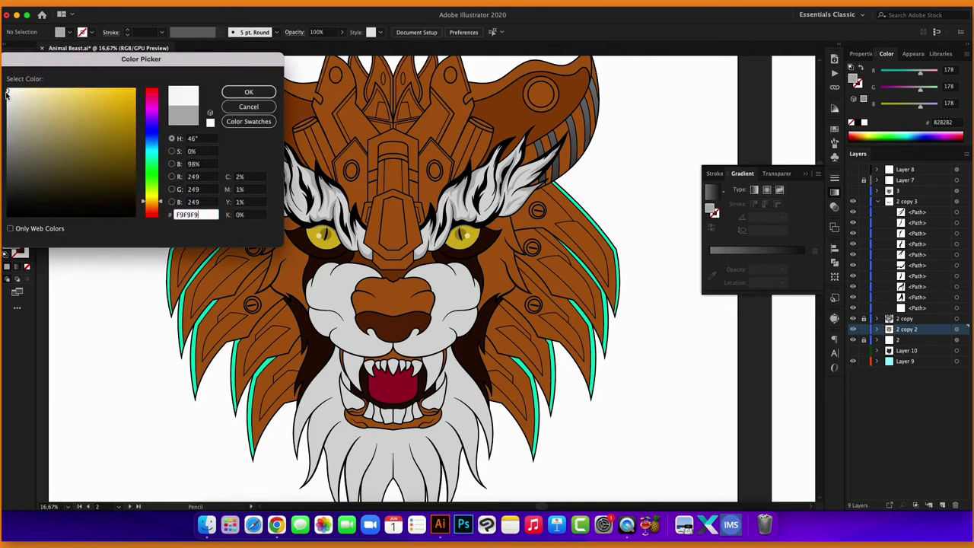
left_click(251, 90)
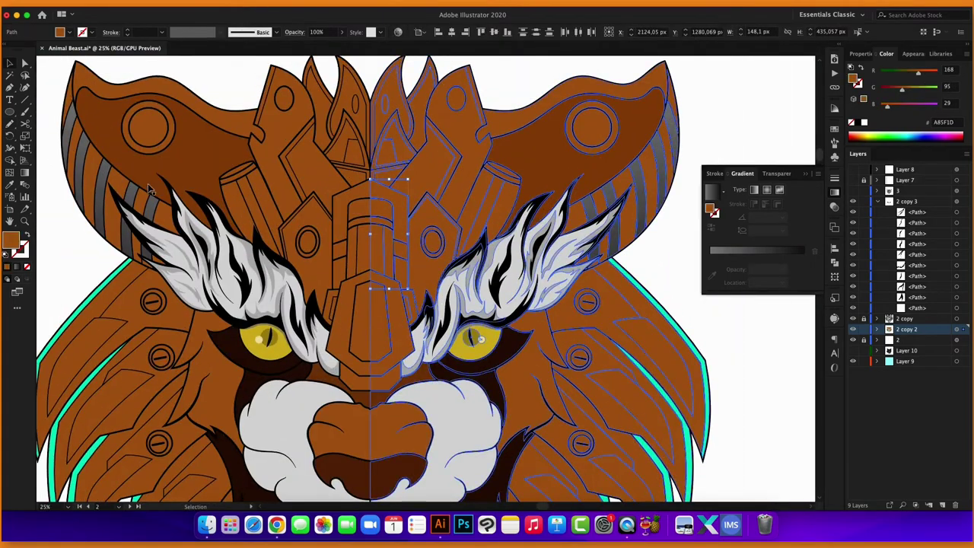
Eyedropper the light fur grey onto the crest triangle, then select the headdress cylinder.
left_click(652, 230, "shift")
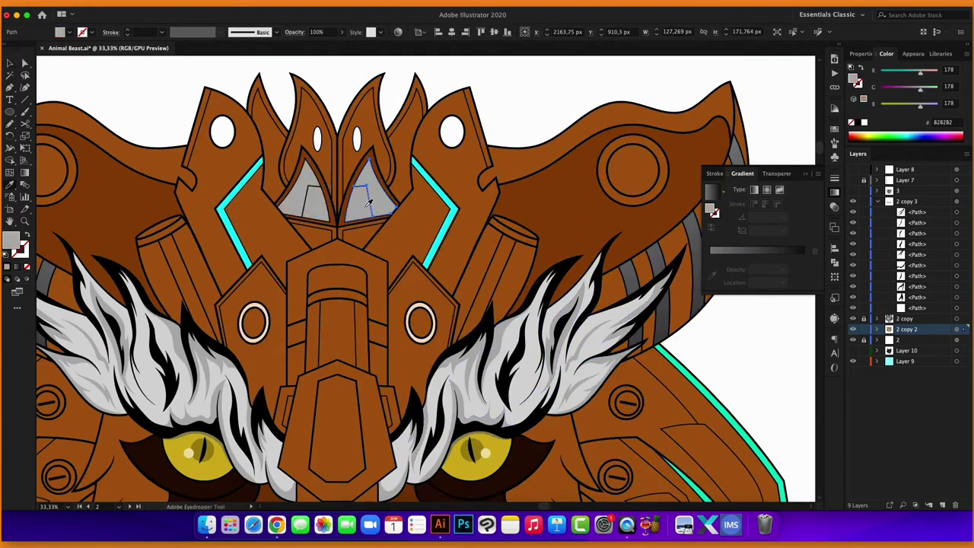
left_click(500, 328)
left_click(12, 63)
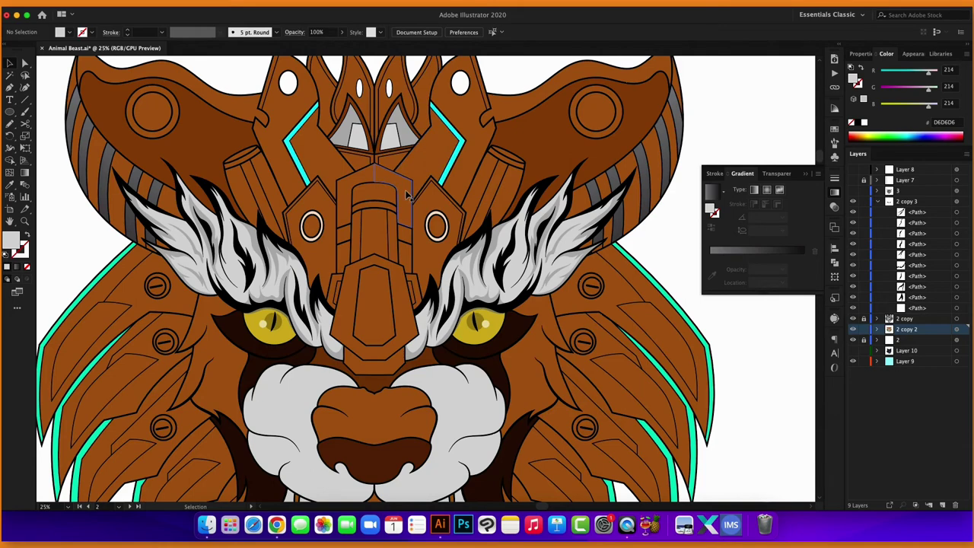
left_click(518, 166)
scroll(519, 166, "up", 2)
double_click(10, 239)
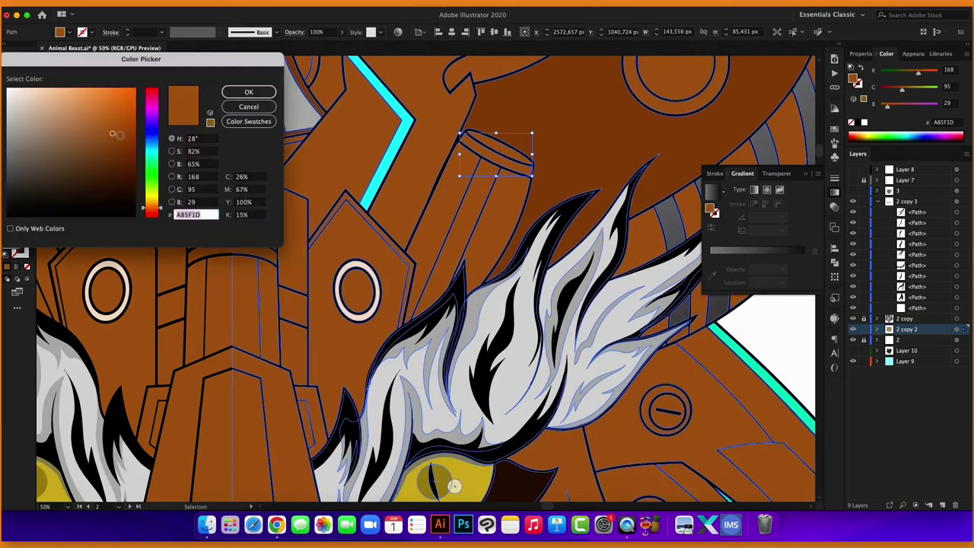
left_click(251, 109)
Sample the light fur grey onto the cylinder's long strip.
left_click(456, 236)
left_click(8, 185)
key("ctrl+minus")
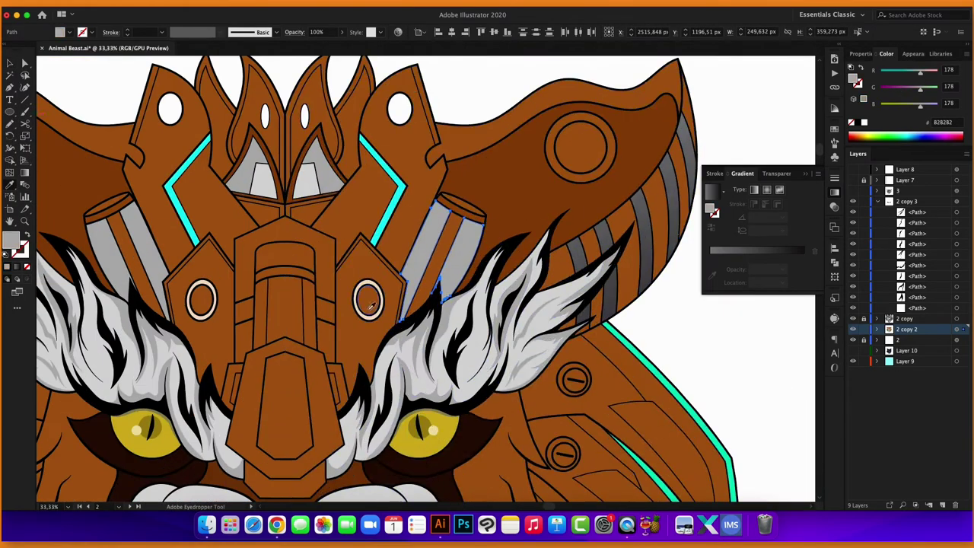
left_click(433, 430)
key("v")
left_click(473, 83)
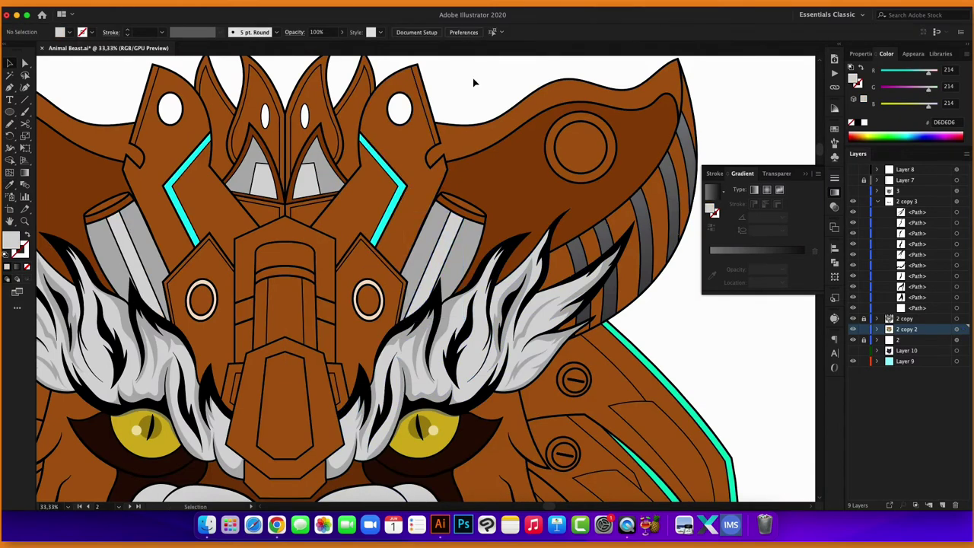
Fill the cylinder-top ellipse with dark brown A87654.
left_click(461, 208)
key("ctrl+plus")
double_click(10, 239)
left_click_drag(115, 130, 129, 190)
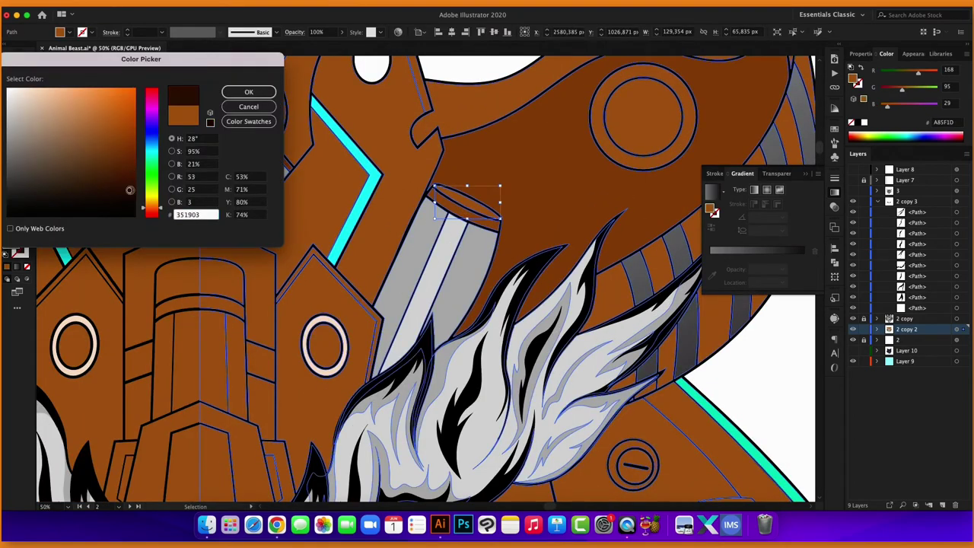
key("Return")
key("ctrl+plus")
key("ctrl+plus")
key("ctrl+plus")
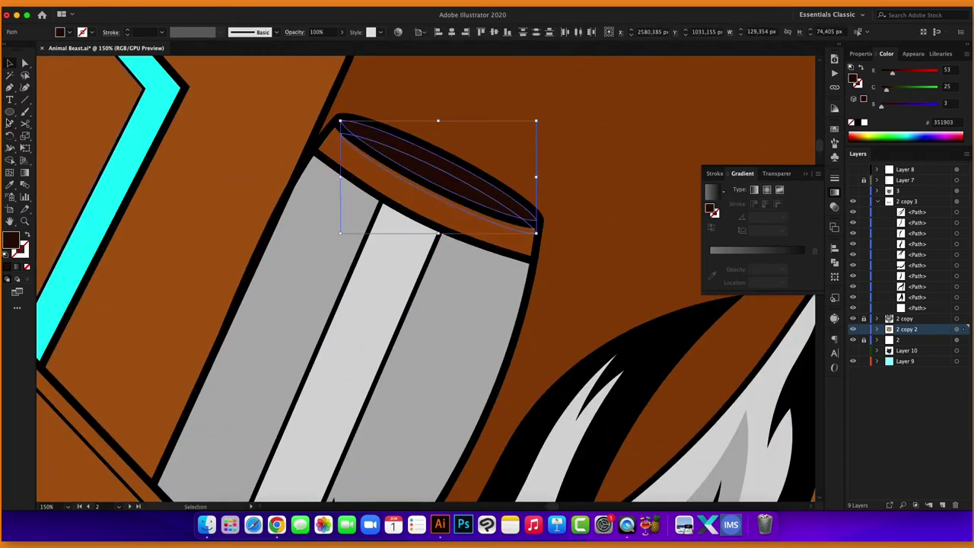
key("ctrl+shift+a")
key("ctrl+minus")
key("ctrl+minus")
key("ctrl+minus")
key("ctrl+minus")
key("ctrl+minus")
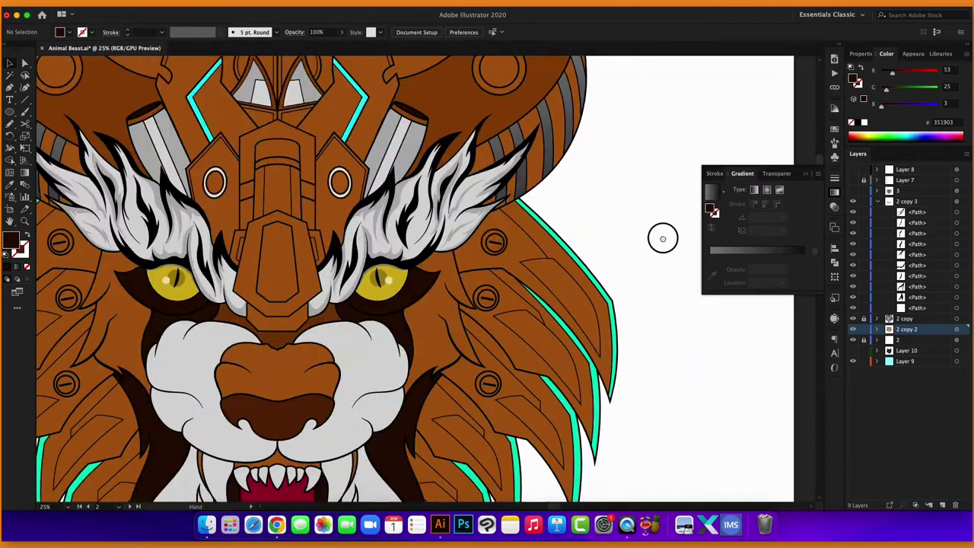
Change the cylinder-top ellipse to a lighter brown fill.
key("ctrl+1")
left_click(464, 245)
double_click(7, 245)
left_click(76, 134)
left_click(248, 95)
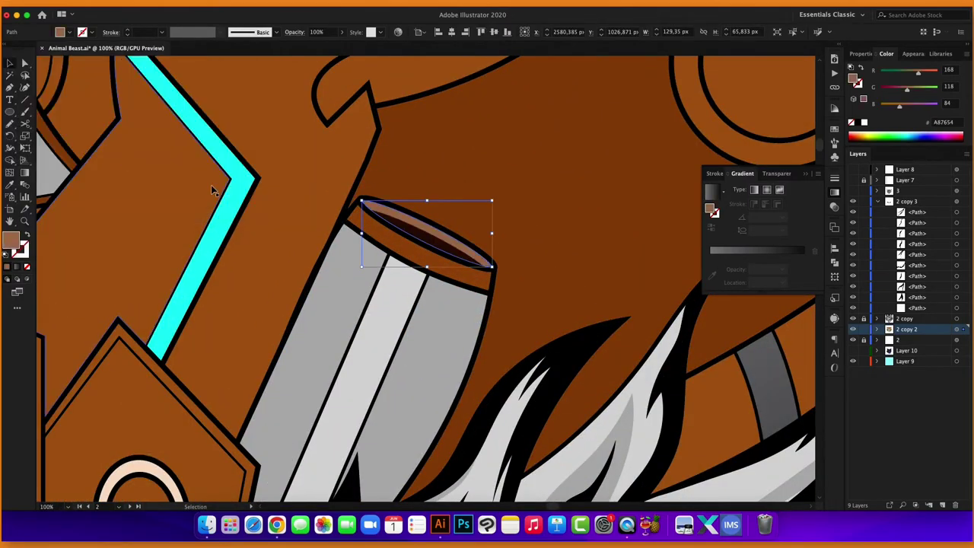
key("ctrl+shift+a")
key("ctrl+minus")
key("ctrl+minus")
key("ctrl+minus")
key("ctrl+minus")
Give the U-shaped nose piece a light-brown to dark-brown gradient.
key("ctrl+plus")
key("ctrl+plus")
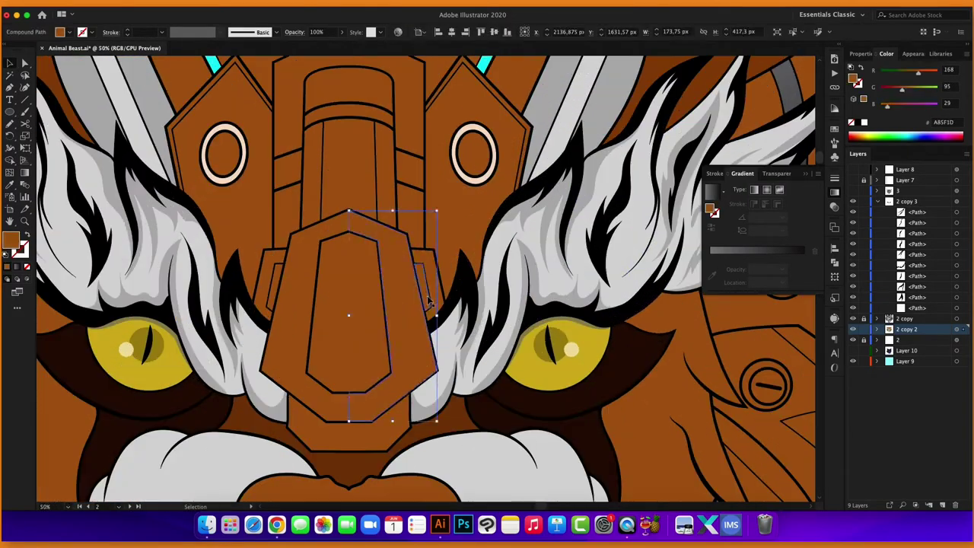
key("i")
key("v")
left_click(426, 213)
scroll(426, 213, "up", 3)
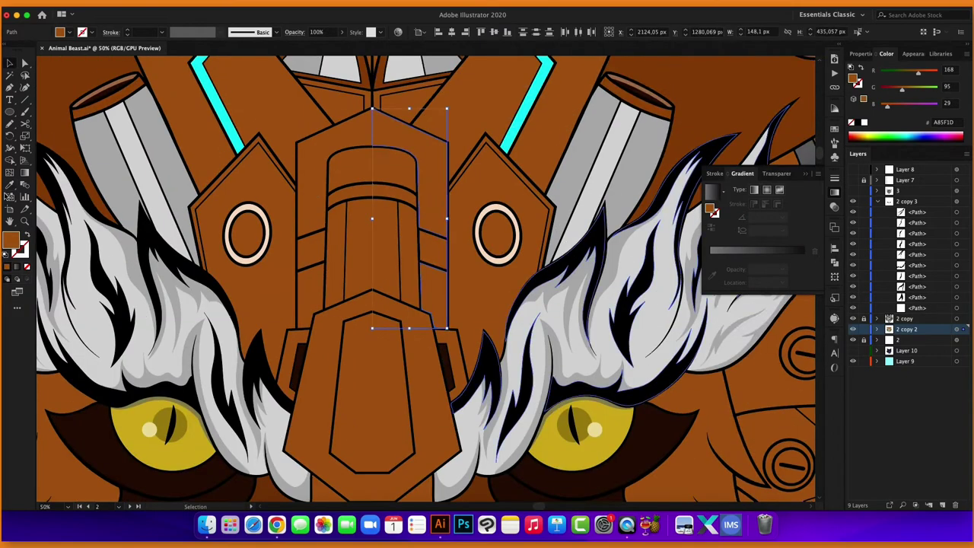
left_click(711, 192)
double_click(710, 256)
left_click(703, 304)
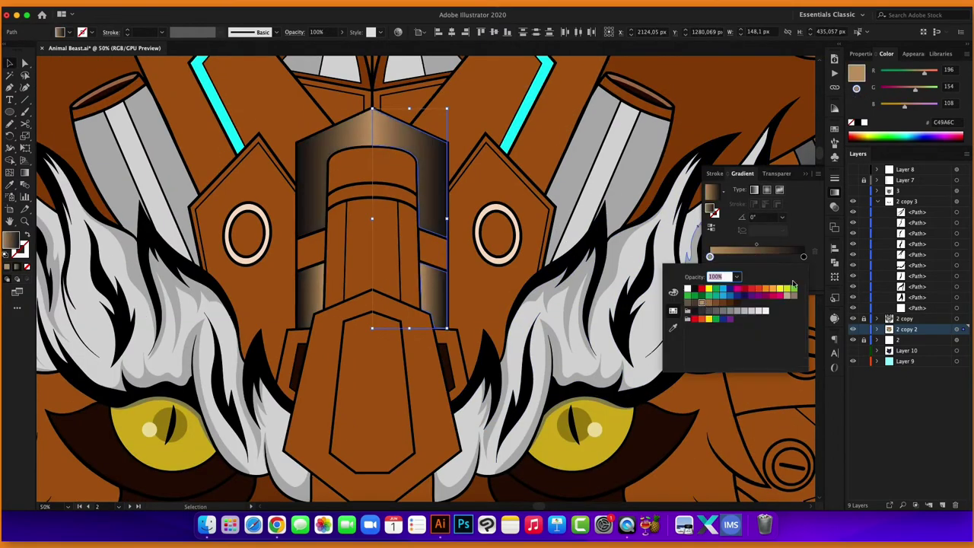
double_click(803, 257)
left_click(723, 304)
key("Escape")
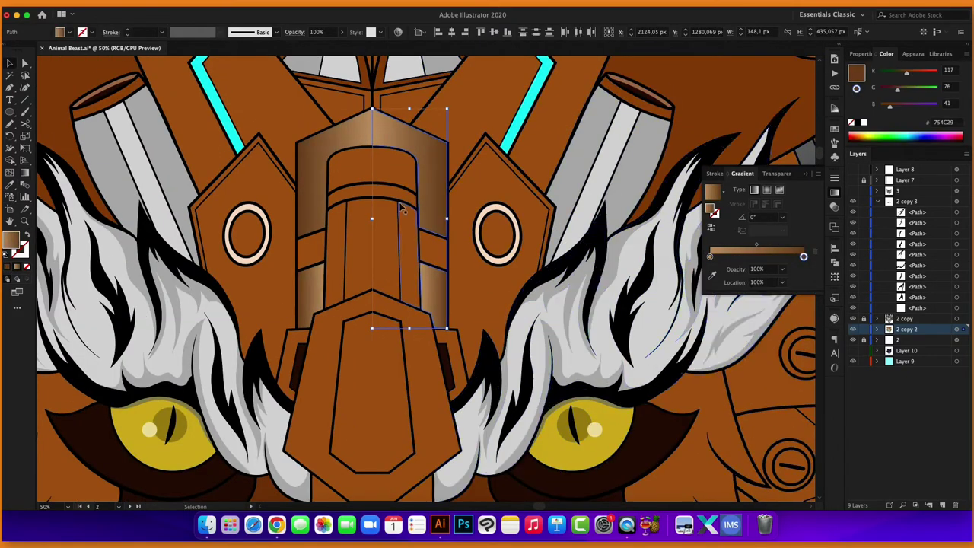
key("g")
key("v")
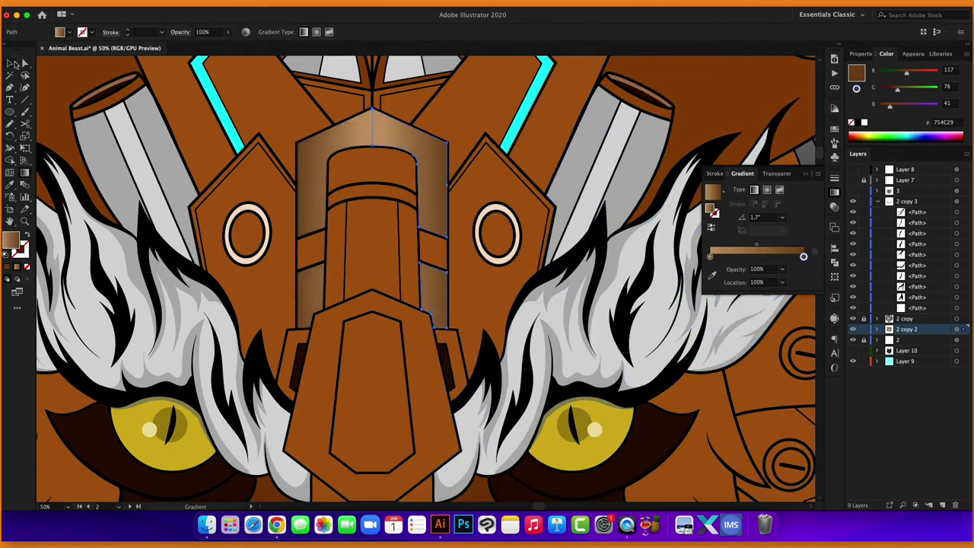
Give the inner cylinder a blue-to-darker-blue gradient.
left_click(396, 221)
left_click(769, 245)
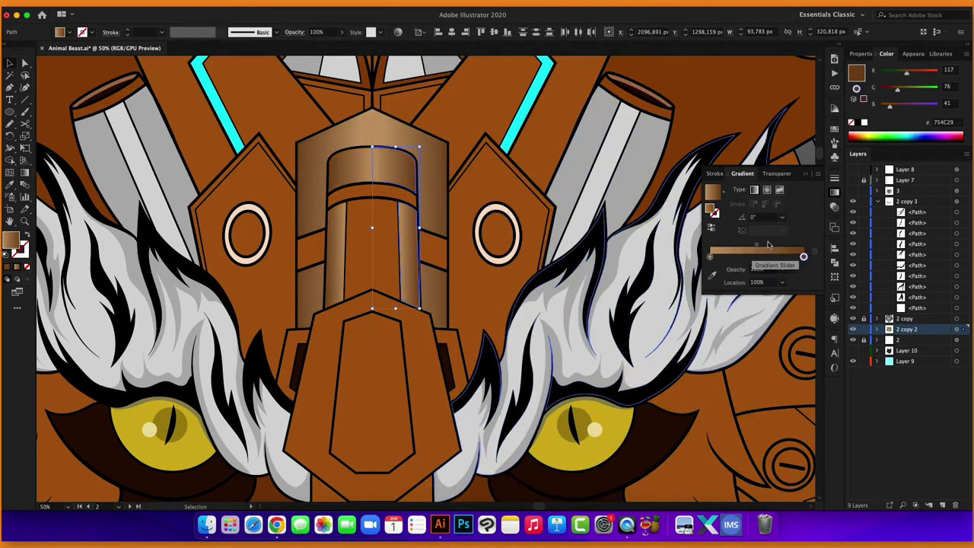
double_click(803, 256)
left_click(742, 304)
double_click(710, 256)
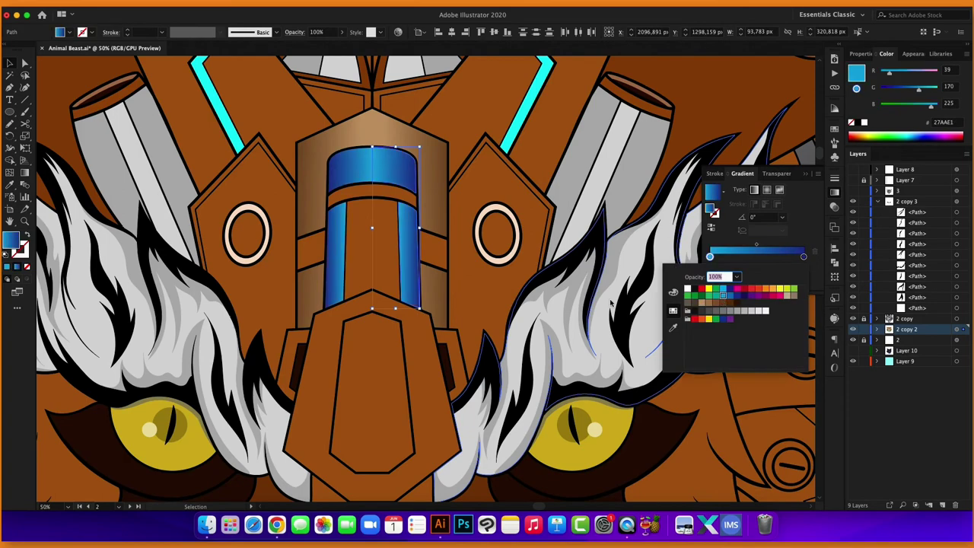
left_click(734, 304)
Make the top band and the inner cylinder light blue 27AAE1.
left_click(387, 202)
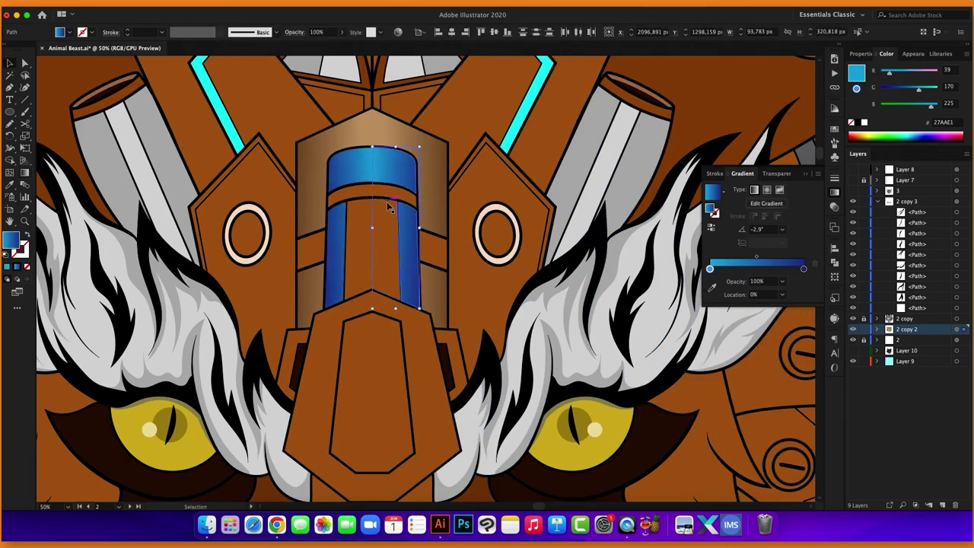
left_click(60, 32)
left_click(63, 57)
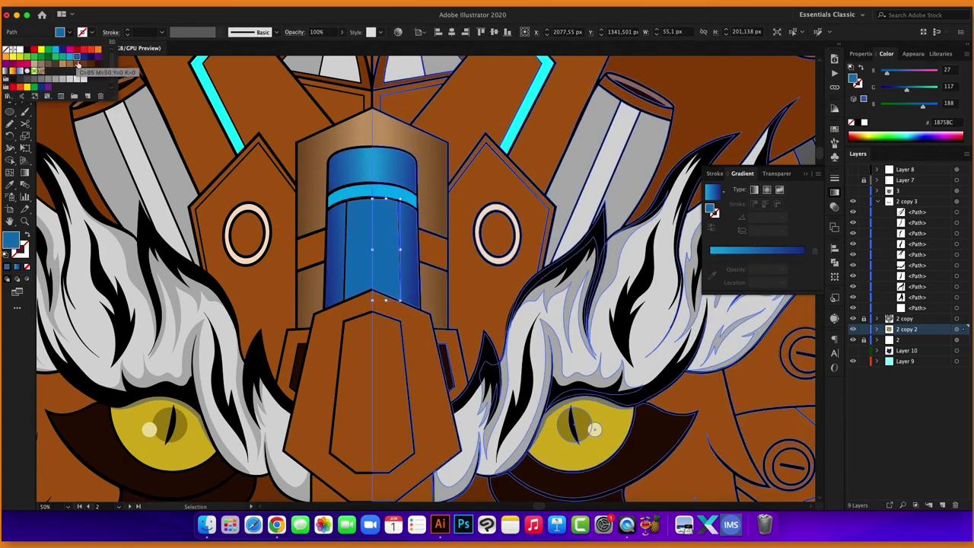
left_click_drag(64, 57, 369, 221)
key("ctrl+0")
scroll(369, 221, "up", 3)
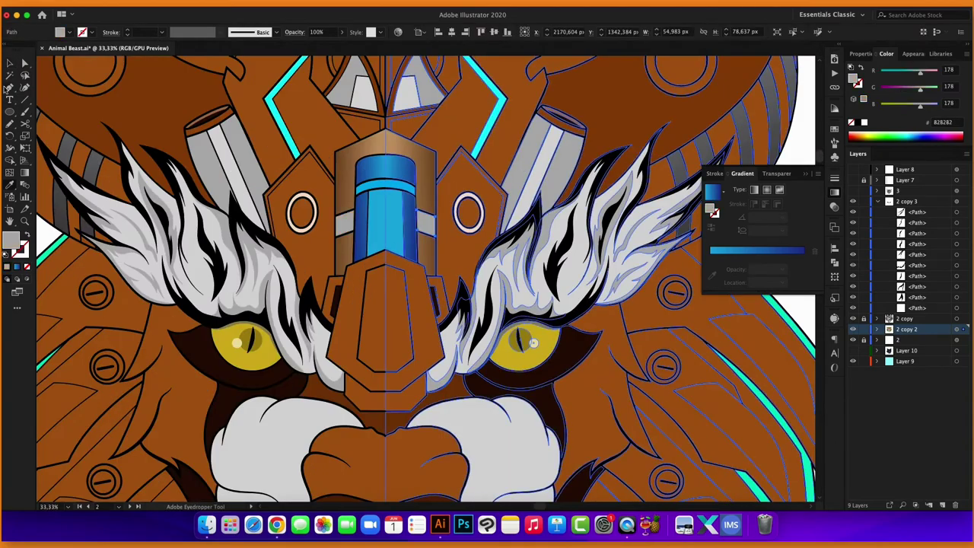
scroll(544, 187, "down", 2)
left_click(545, 186)
scroll(274, 293, "up", 2)
left_click(323, 171)
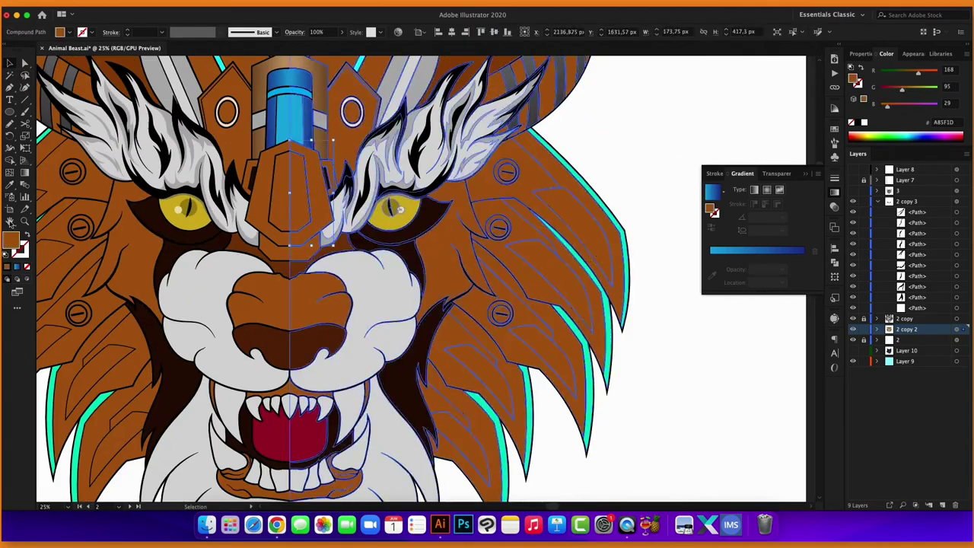
Give the nose guard a red gradient running horizontally across it.
left_click(289, 430)
key("v")
left_click(301, 183)
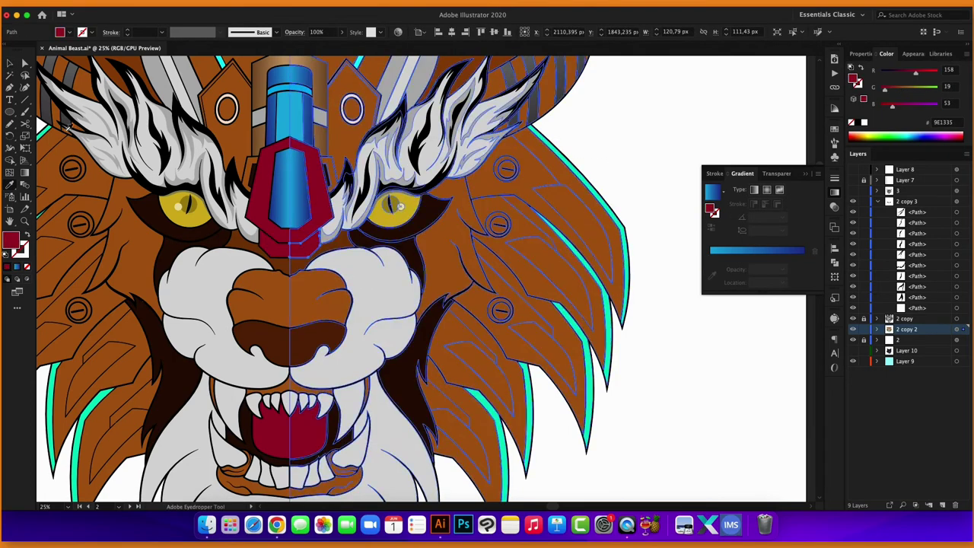
left_click(712, 191)
double_click(710, 269)
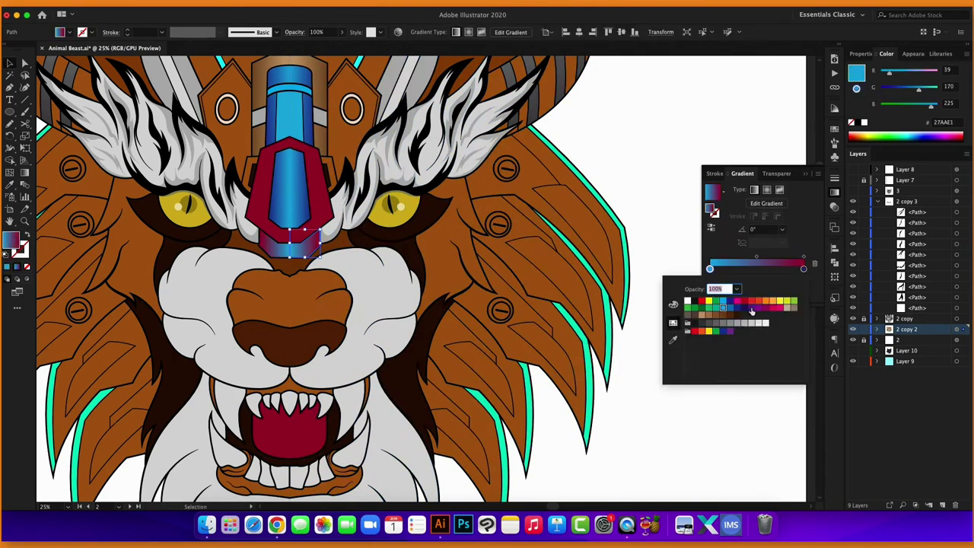
left_click(694, 307)
left_click(799, 269)
key("g")
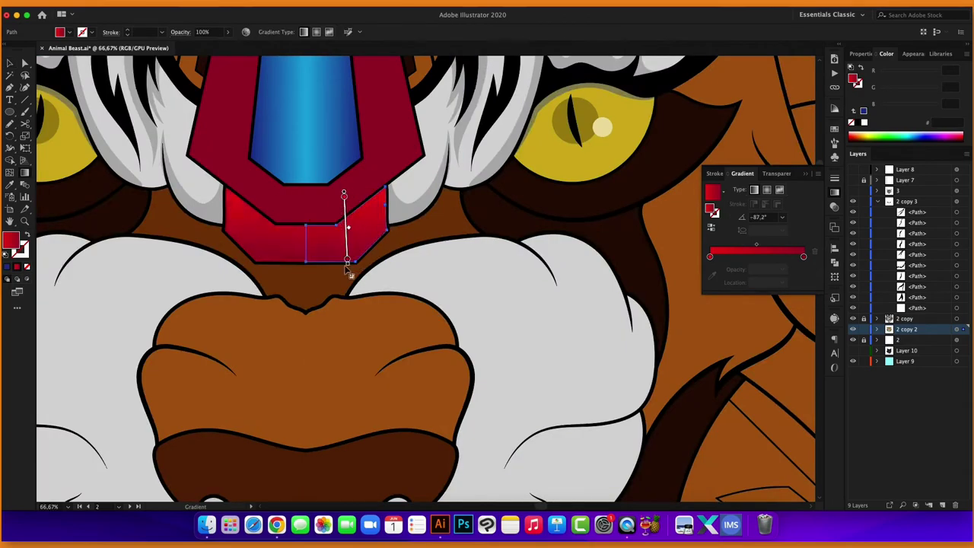
left_click_drag(335, 216, 354, 267)
key("super+minus")
scroll(370, 235, "up", 3)
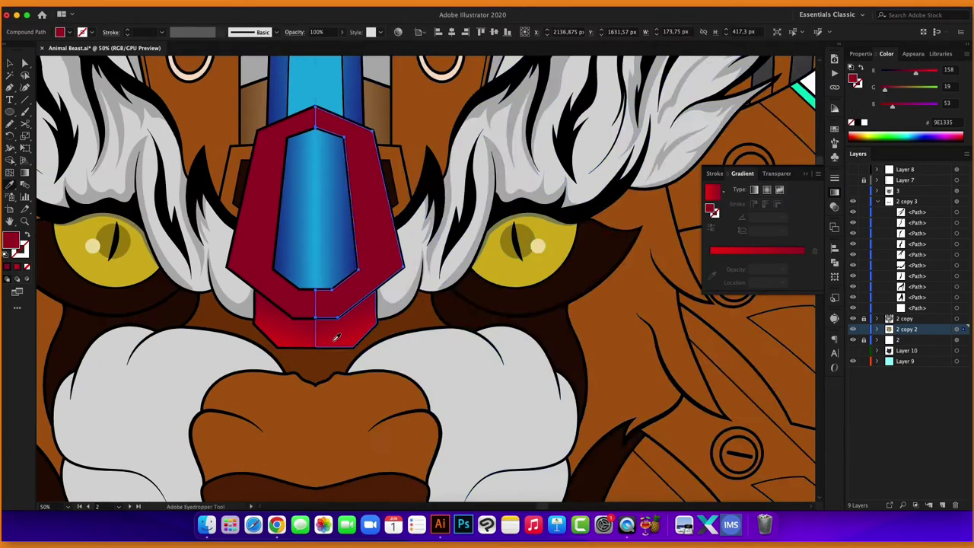
left_click_drag(310, 226, 380, 223)
Give both ringed side plates a grey gradient angled downward.
key("v")
key("super+minus")
scroll(404, 167, "up", 3)
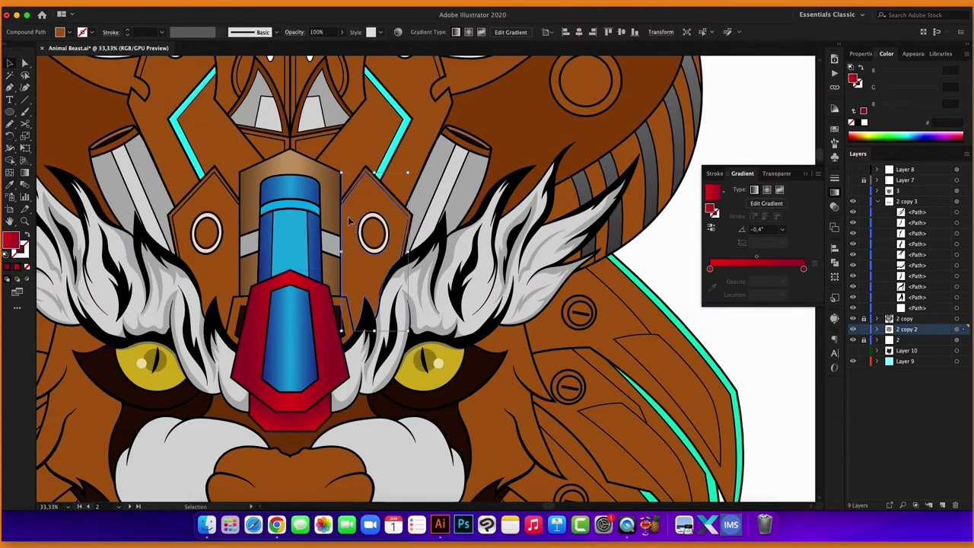
left_click(396, 183)
left_click(710, 257)
double_click(710, 257)
left_click(696, 308)
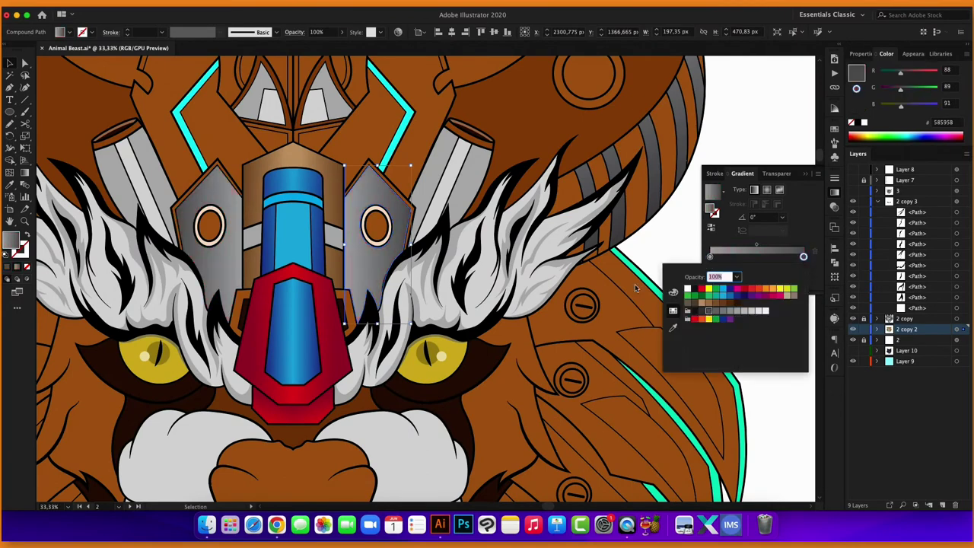
left_click(804, 256)
key("g")
left_click_drag(414, 196, 352, 319)
Fill the selected piece with light grey from the Fill swatches.
key("super+0")
scroll(358, 228, "up", 3)
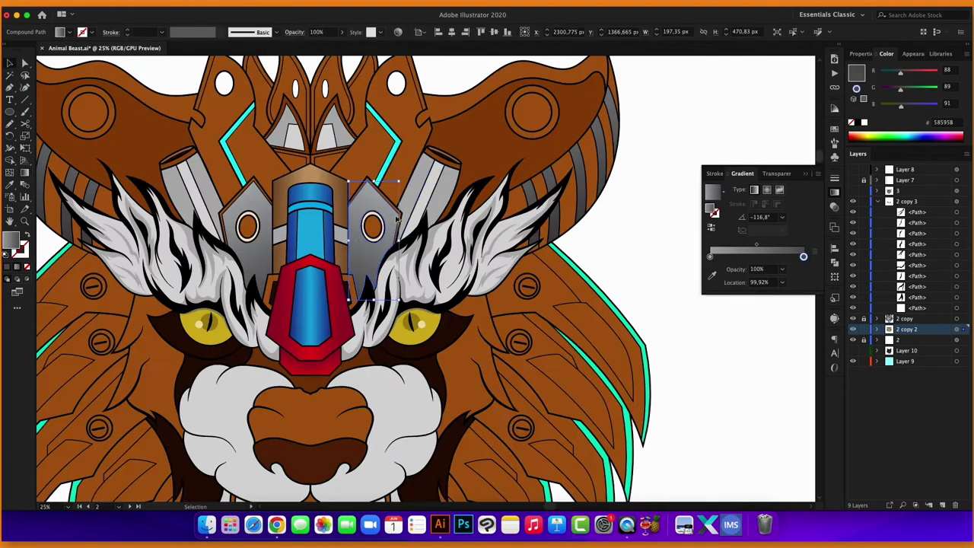
scroll(357, 228, "up", 2)
key("v")
left_click(59, 31)
left_click(74, 79)
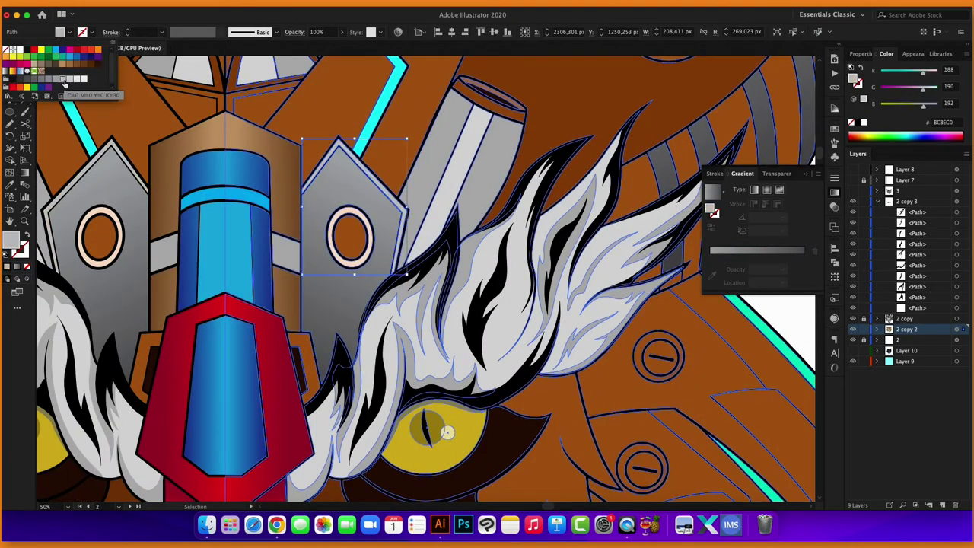
key("super+shift+a")
key("super+minus")
left_click(400, 279)
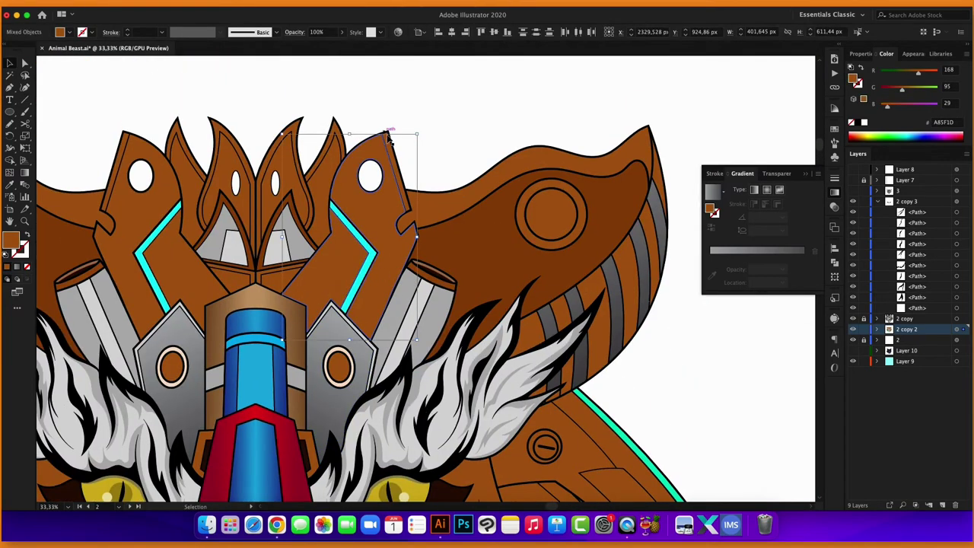
Set the plates' gradient stops to orange and red, angled diagonally across them.
left_click(711, 192)
double_click(710, 257)
left_click(767, 294)
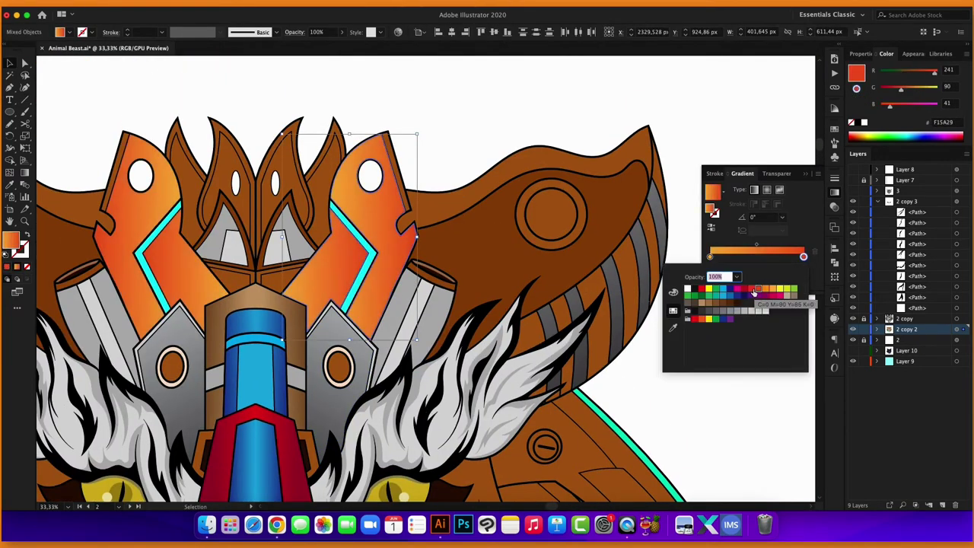
left_click(523, 137)
left_click(326, 251)
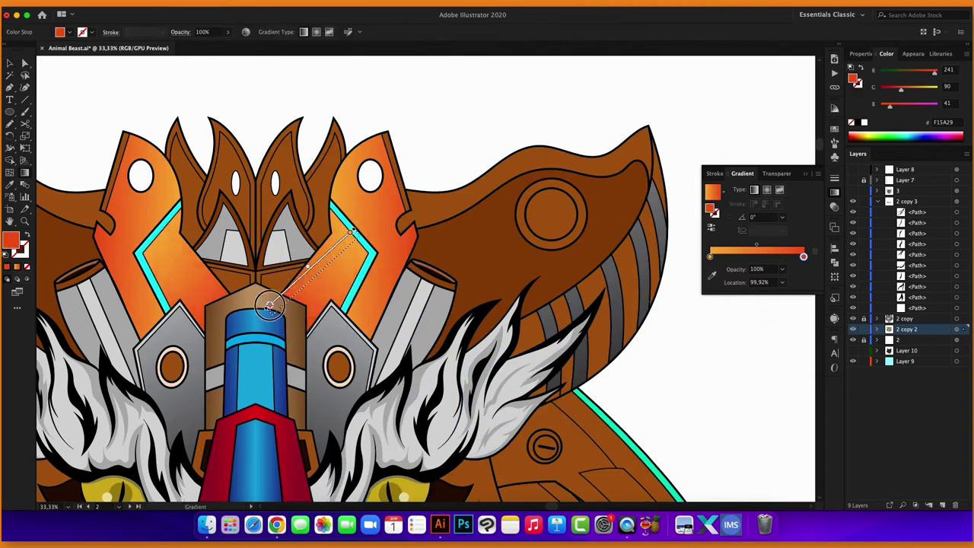
key("g")
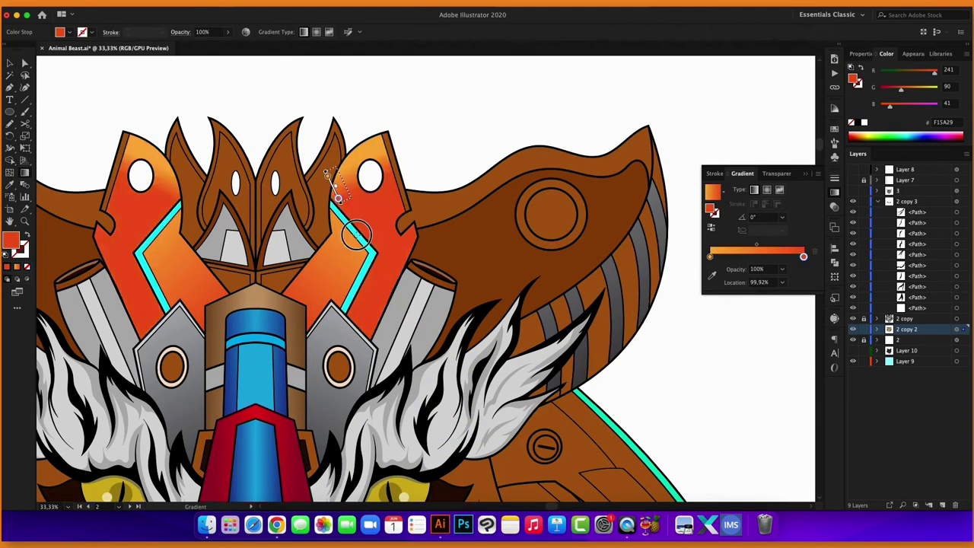
left_click_drag(323, 177, 405, 274)
left_click(482, 82)
key("ctrl+minus")
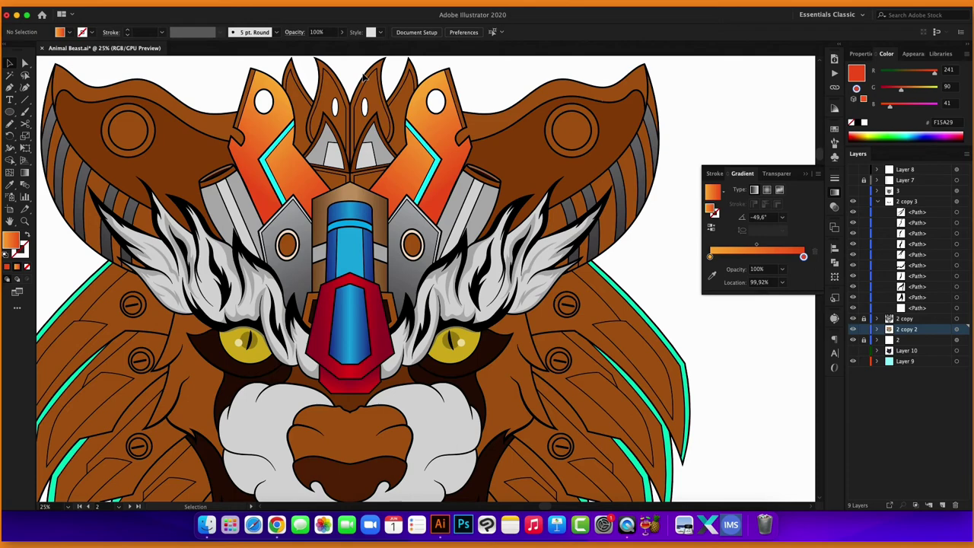
left_click(364, 76)
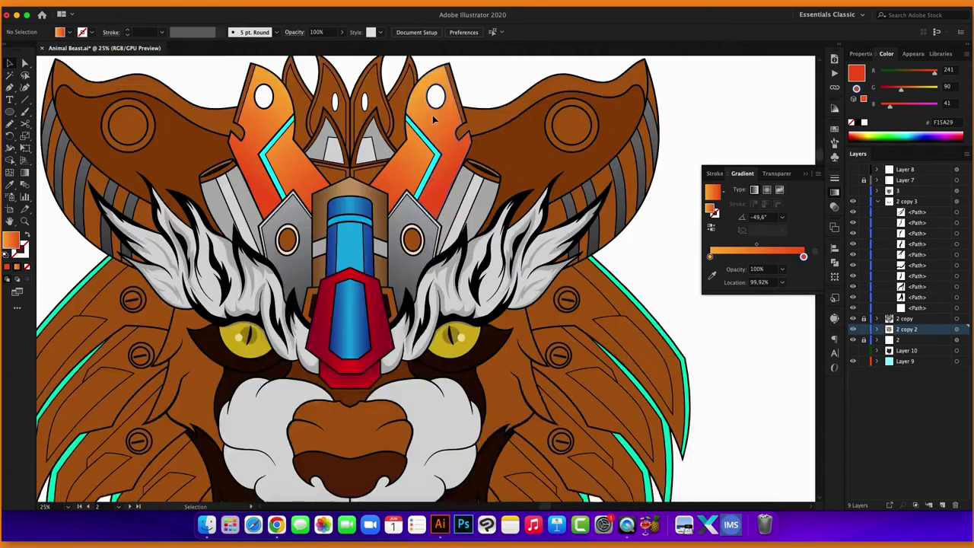
scroll(515, 285, "down", 5)
Eyedrop the grey gradient onto a right-side mane plate.
left_click(605, 198)
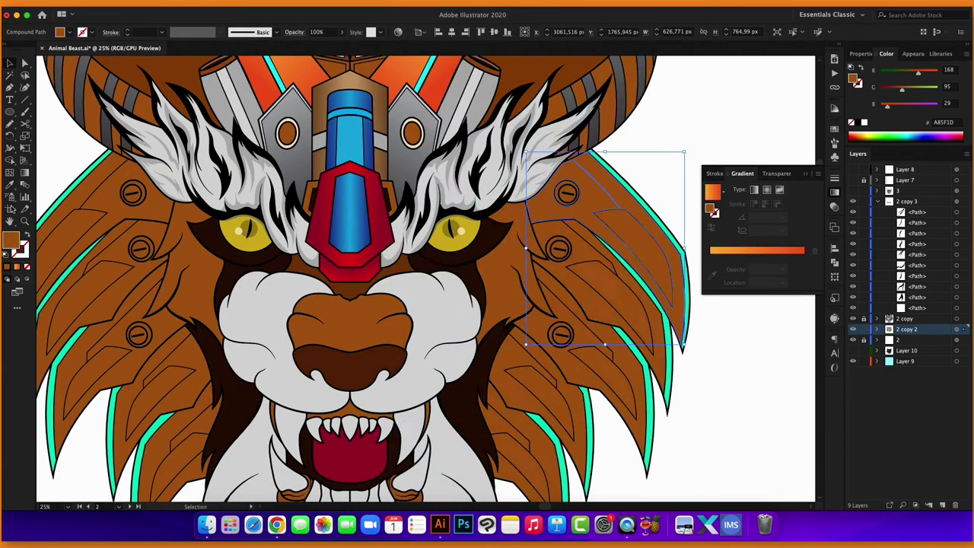
left_click(10, 185)
left_click(411, 114)
scroll(457, 304, "right", 3)
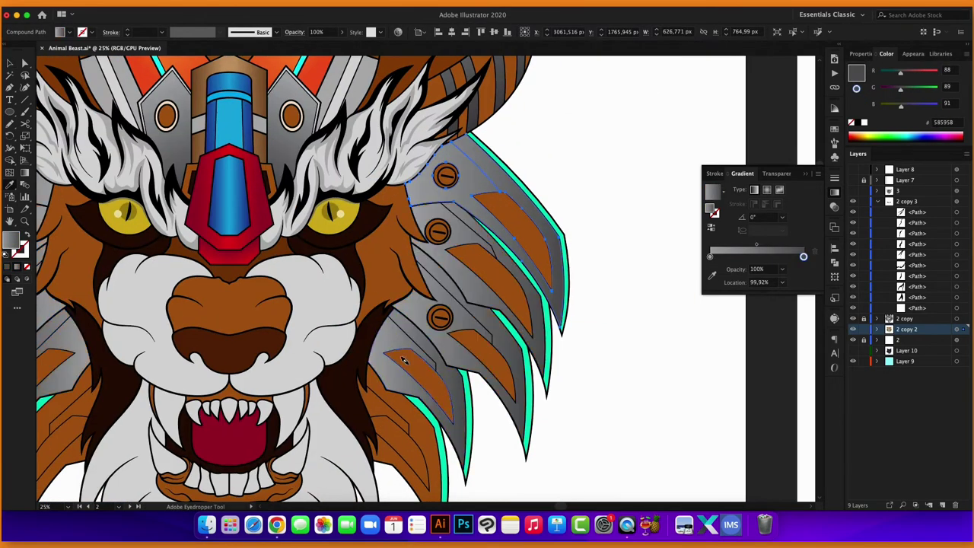
scroll(426, 350, "down", 3)
scroll(472, 343, "up", 1)
Angle the grey gradient across the right mane plates and set the end stop to light grey.
left_click(486, 343, "shift")
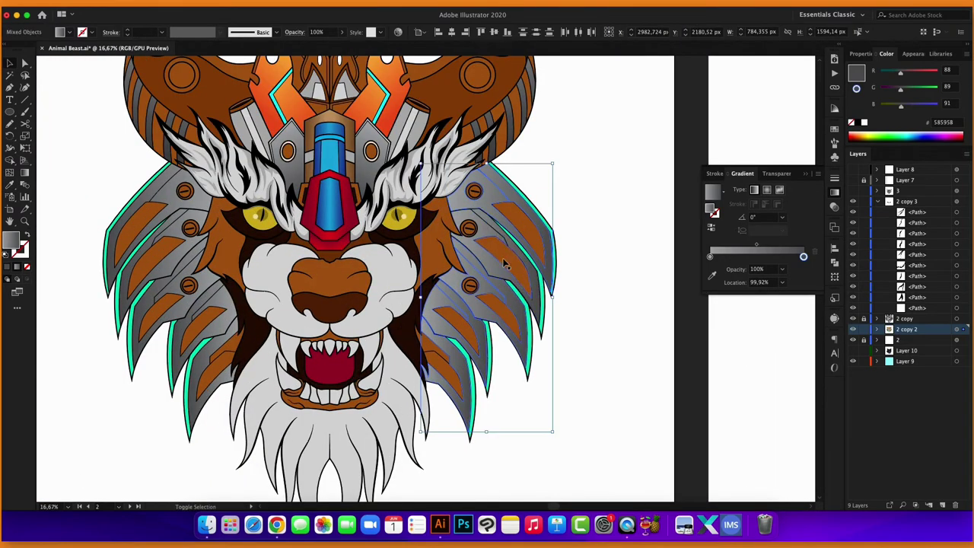
key("g")
left_click_drag(559, 254, 528, 231)
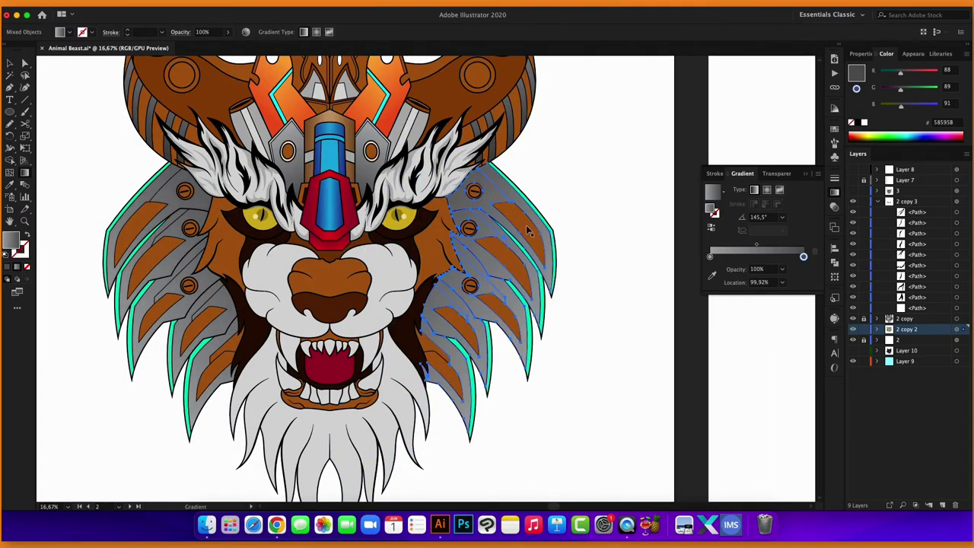
scroll(528, 230, "up", 1)
double_click(653, 323)
left_click(750, 315)
key("Escape")
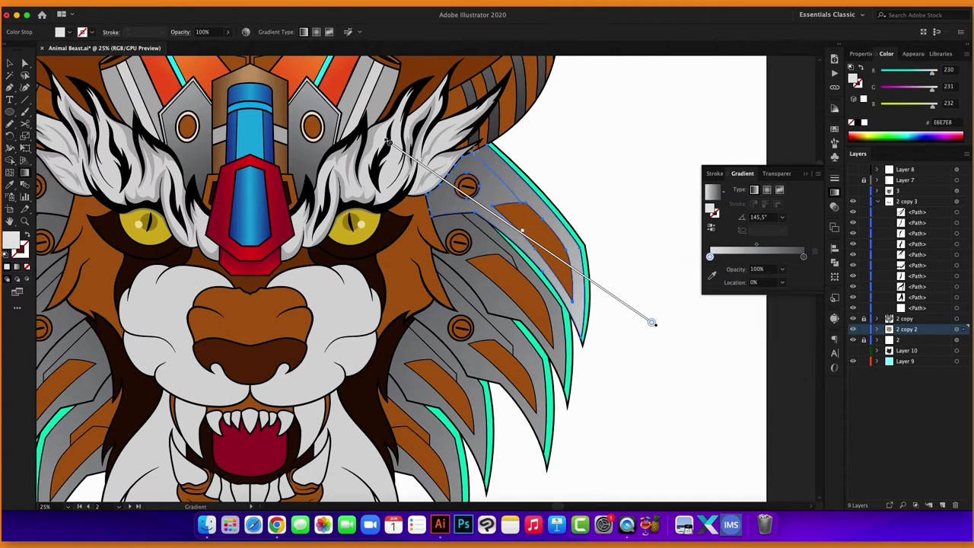
Redraw the gradient diagonally across the upper and lower mane plates.
left_click_drag(544, 163, 460, 196)
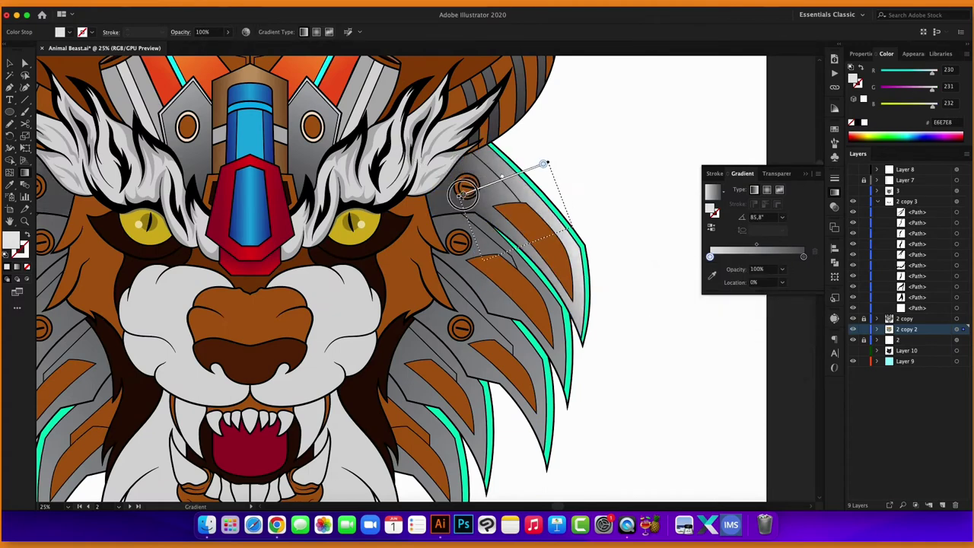
mouse_move(583, 222)
left_mouse_down()
mouse_move(456, 239)
mouse_move(500, 328)
left_mouse_up()
key("ctrl+z")
key("ctrl+z")
key("ctrl+z")
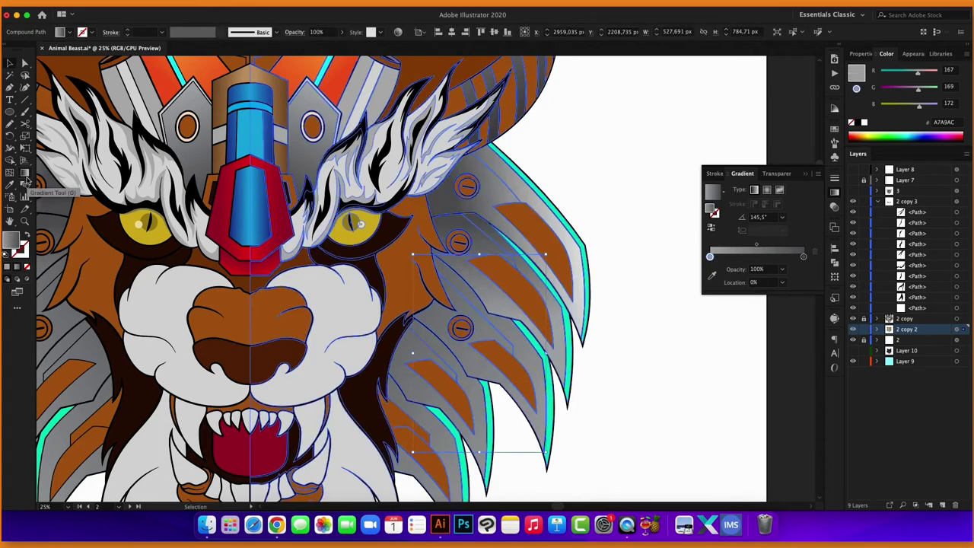
left_click_drag(450, 254, 495, 404)
key("ctrl+1")
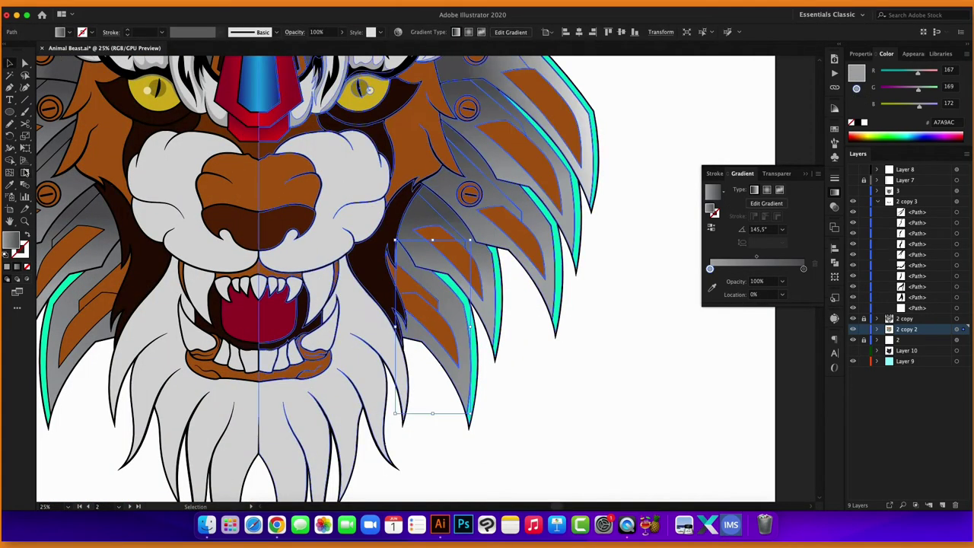
left_click_drag(431, 358, 413, 244)
Deselect everything and zoom out to view the whole lion.
key("v")
left_click(24, 172)
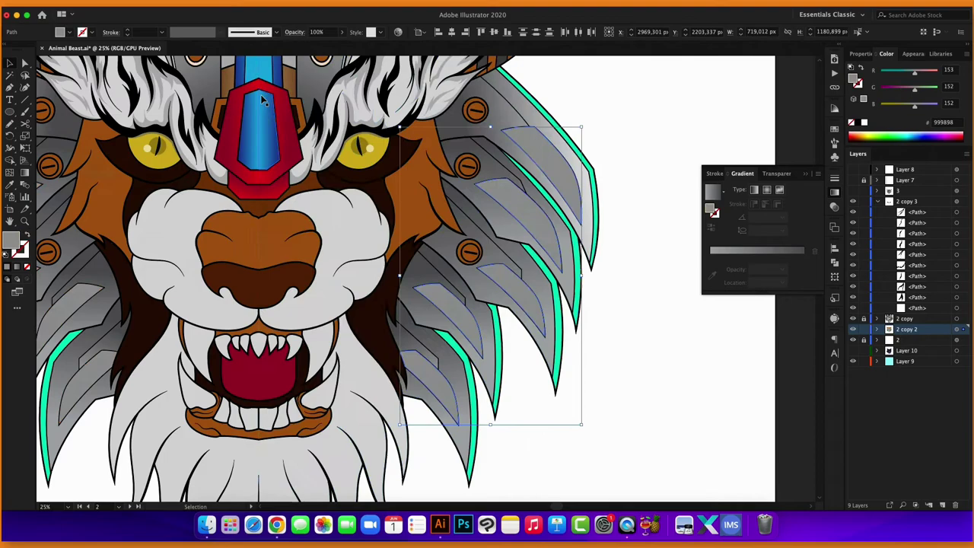
key("super+minus")
key("super+minus")
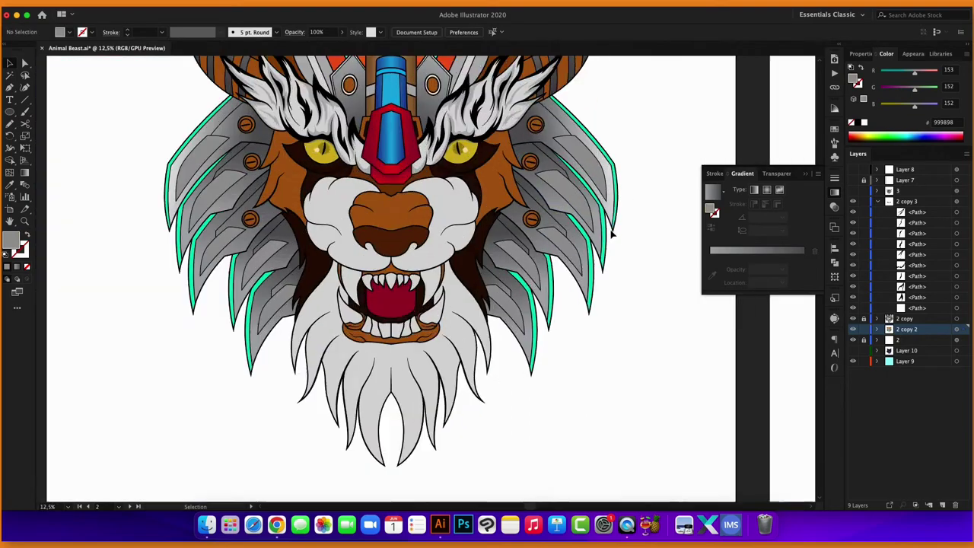
key("super+plus")
key("super+shift+a")
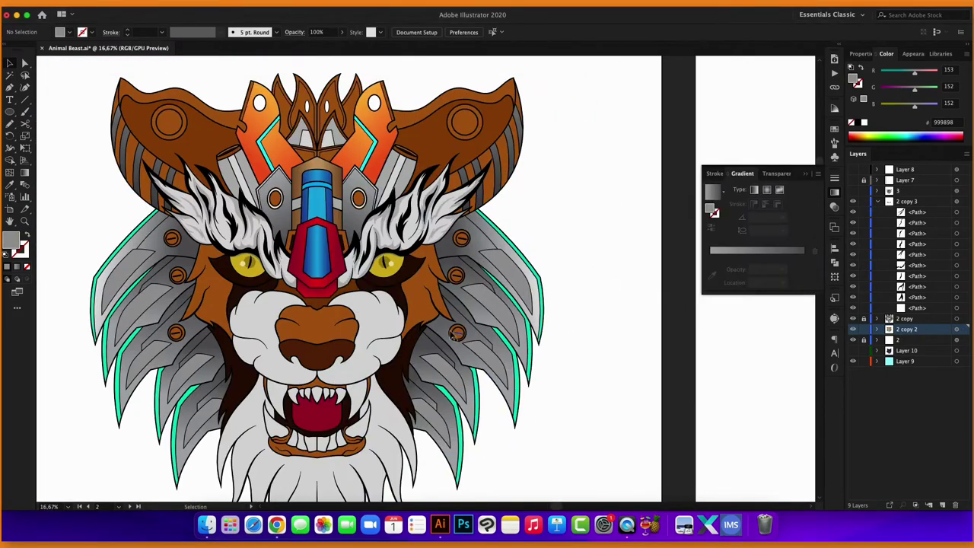
Check a mane plate's gradient, then select the cyan mane accent strips.
left_click(454, 335)
scroll(445, 335, "up", 5)
scroll(431, 289, "down", 3)
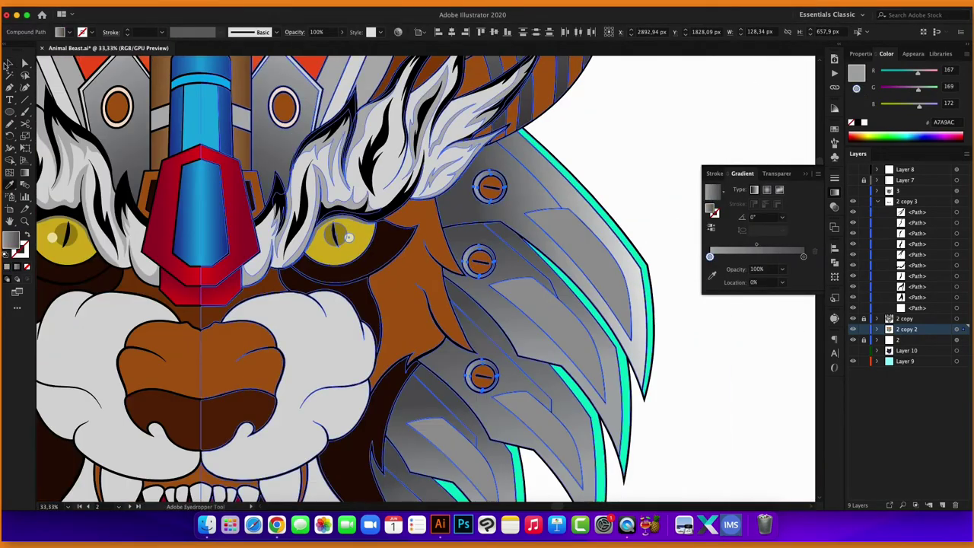
scroll(627, 233, "down", 3)
scroll(532, 191, "right", 3)
left_click(513, 174)
Fill the selected cyan mane accent strips with orange.
key("super+minus")
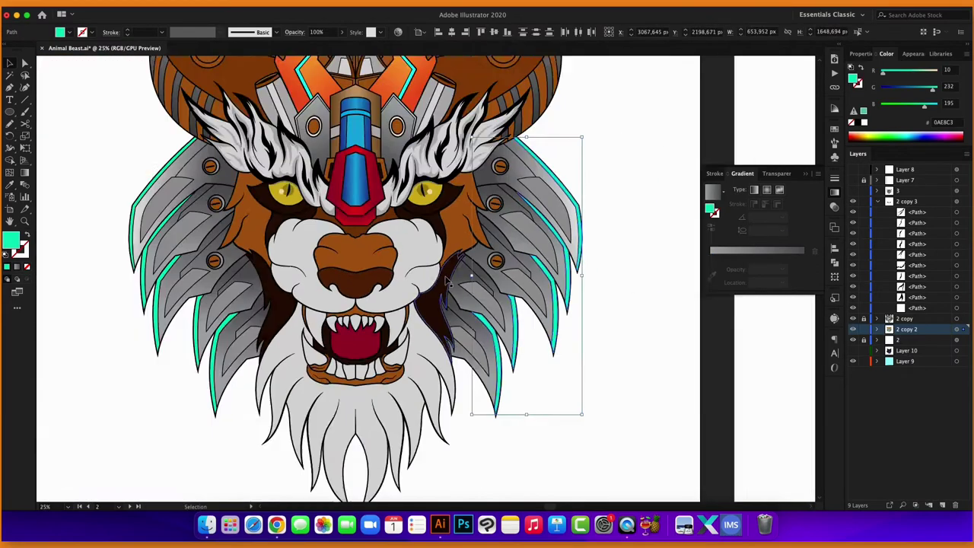
double_click(11, 240)
left_click(251, 91)
scroll(355, 281, "up", 3)
Fill the upper and lower lips with red using the Color Picker.
left_click(355, 280)
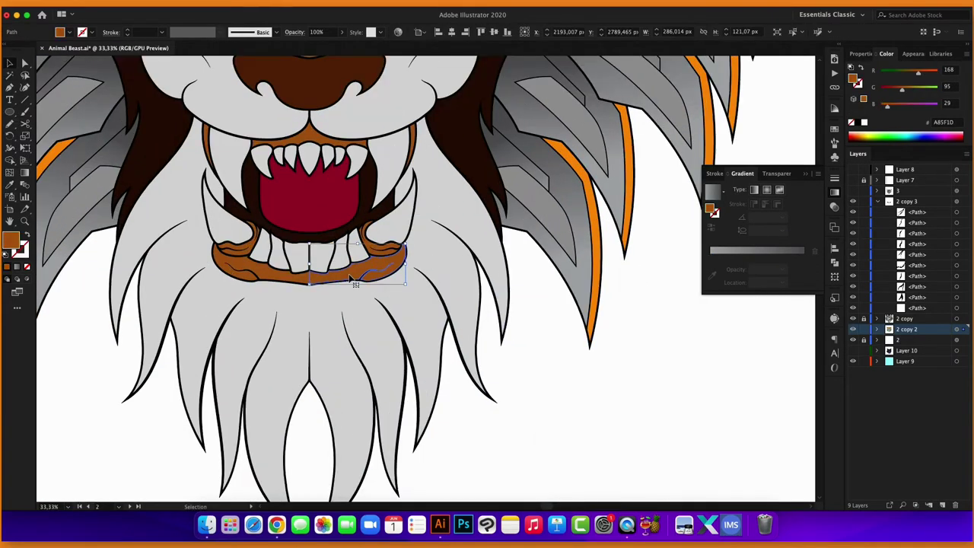
left_click(312, 140, "shift")
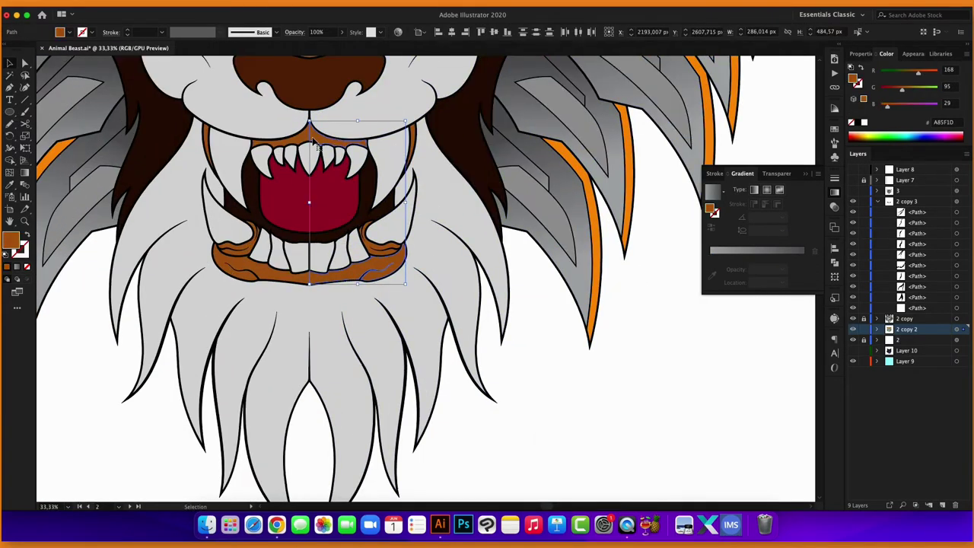
double_click(11, 241)
left_click(152, 98)
left_click(249, 91)
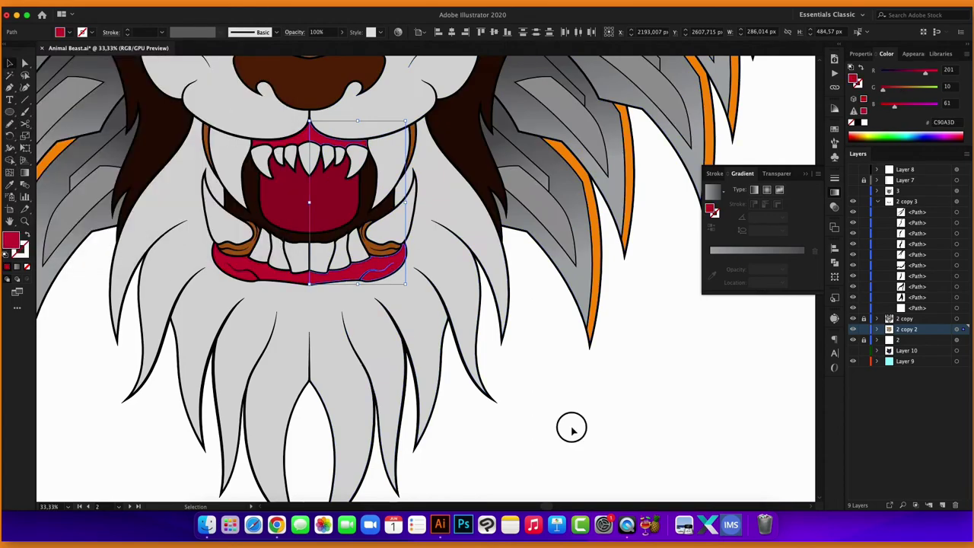
Turn the small orange detail at the mouth corner grey.
left_click(380, 239)
key("i")
left_click(10, 62)
key("super+plus")
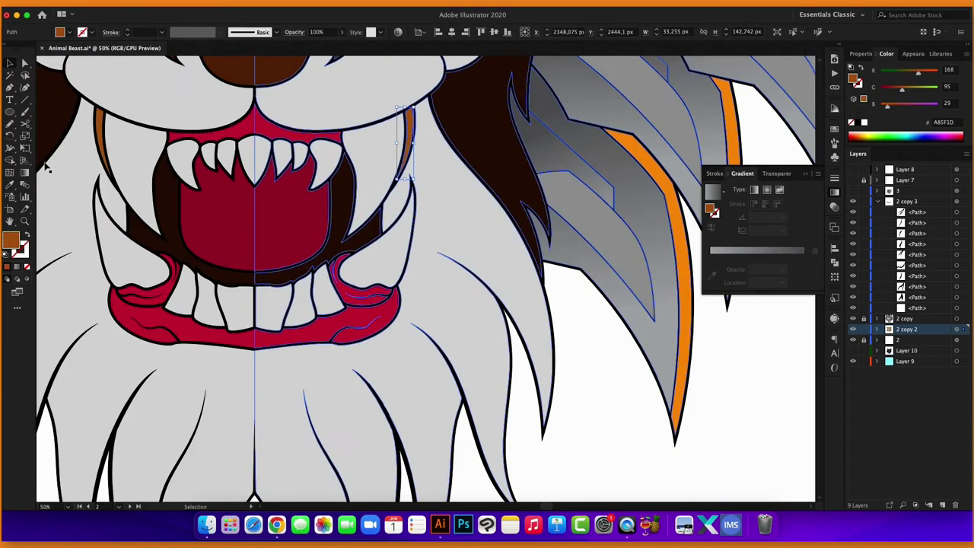
double_click(10, 241)
left_click(248, 91)
left_click(594, 366)
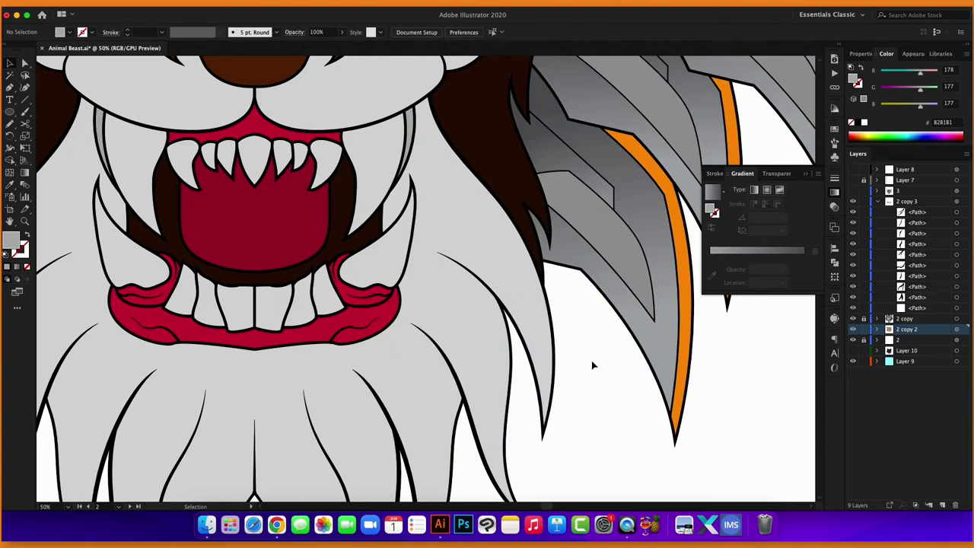
key("super+plus")
Pencil a fang-shaped shadow shape on the tongue.
key("n")
left_click_drag(325, 167, 238, 238)
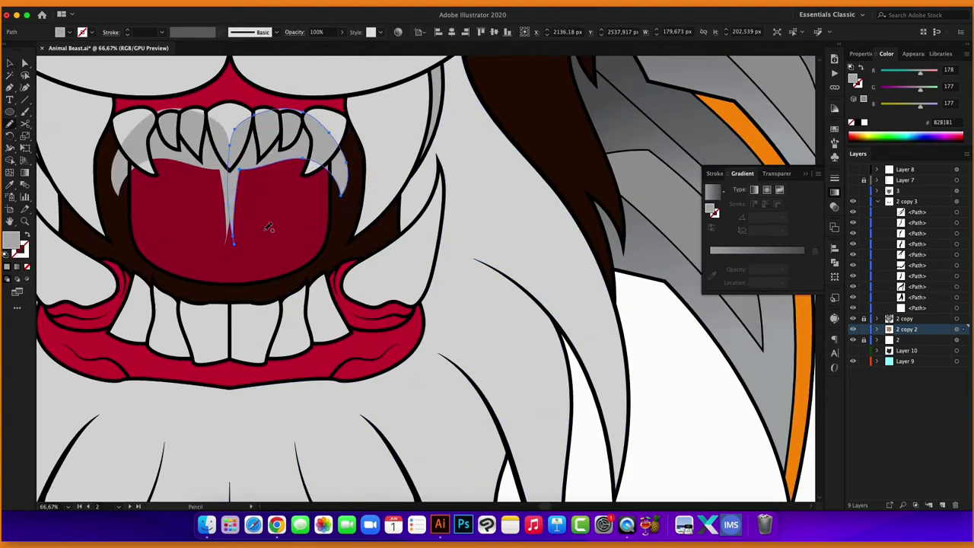
key("super+plus")
key("p")
key("super+plus")
key("v")
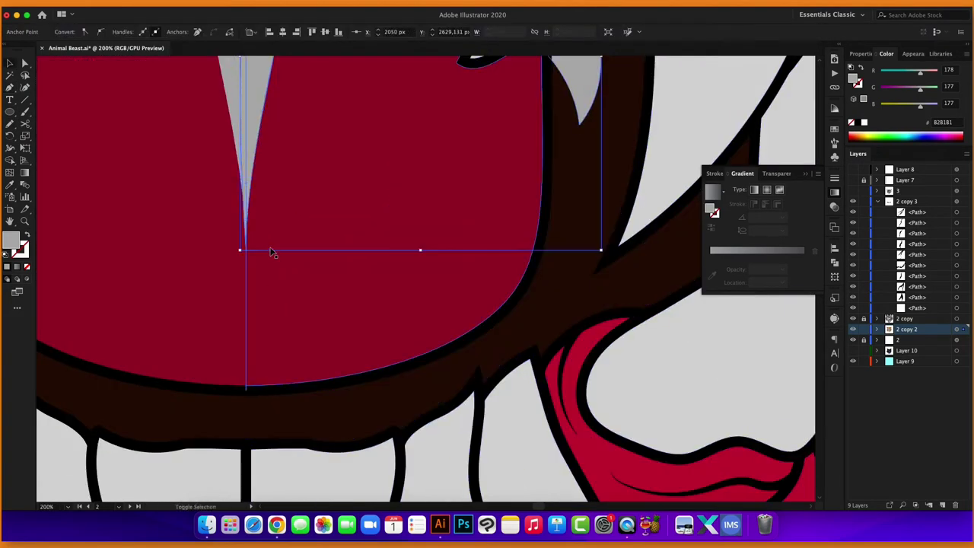
key("super+minus")
key("super+minus")
key("super+minus")
Fill the tongue shadow dark red, then deselect and zoom toward the cheek fur.
key("super+minus")
key("super+plus")
key("super+plus")
double_click(11, 240)
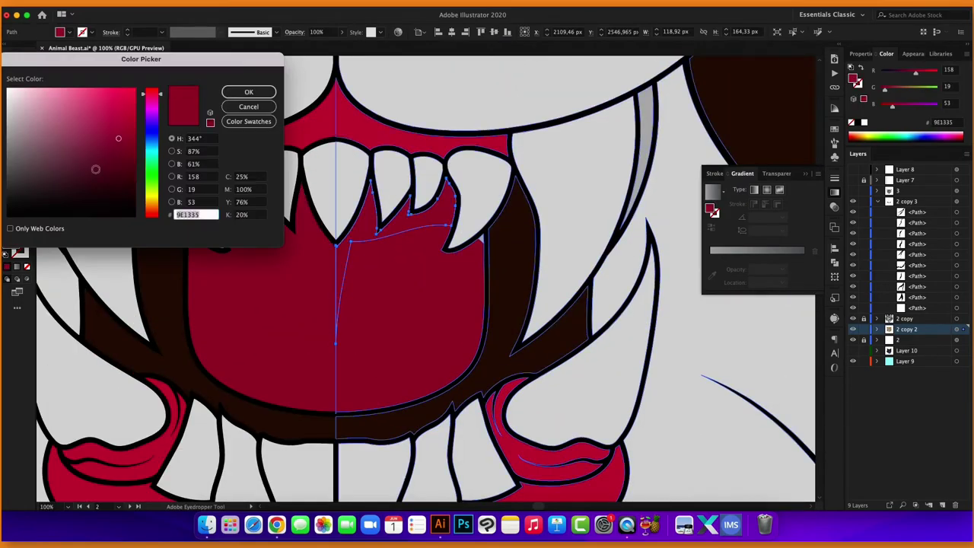
left_click(250, 91)
key("super+minus")
key("super+minus")
left_click_drag(570, 355, 453, 321)
key("super+shift+a")
key("super+plus")
key("super+plus")
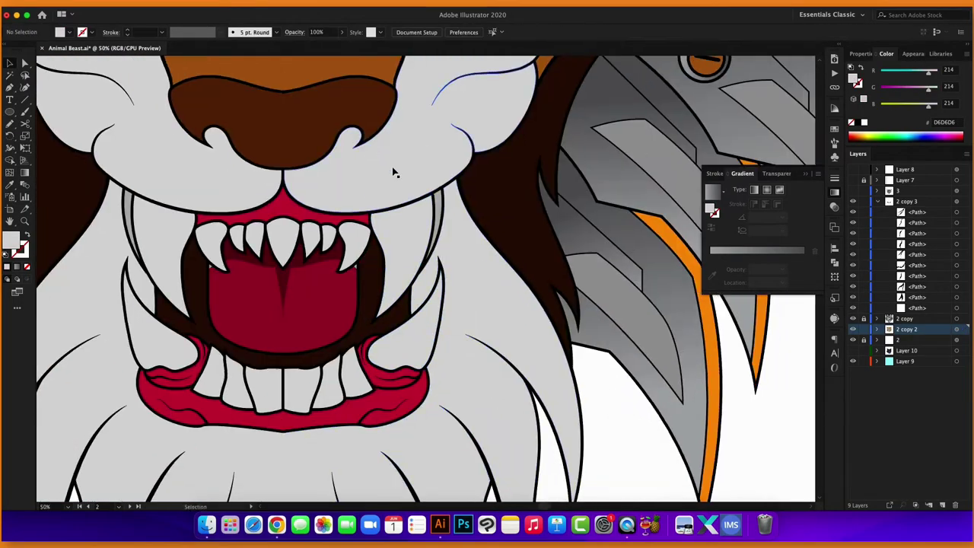
key("super+plus")
Set black as the fill and pencil a long curved fur line beside the fang.
double_click(10, 241)
left_click(251, 91)
key("n")
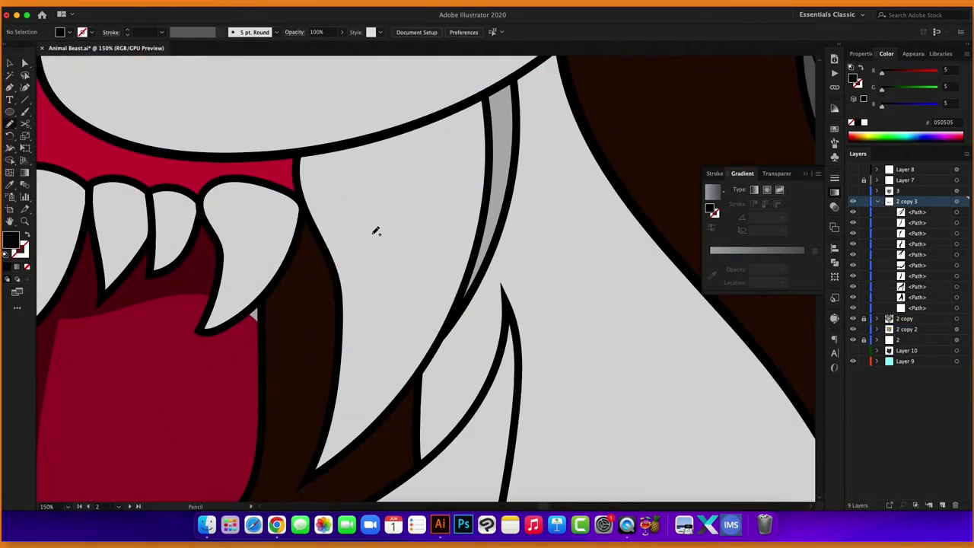
left_click_drag(362, 330, 361, 330)
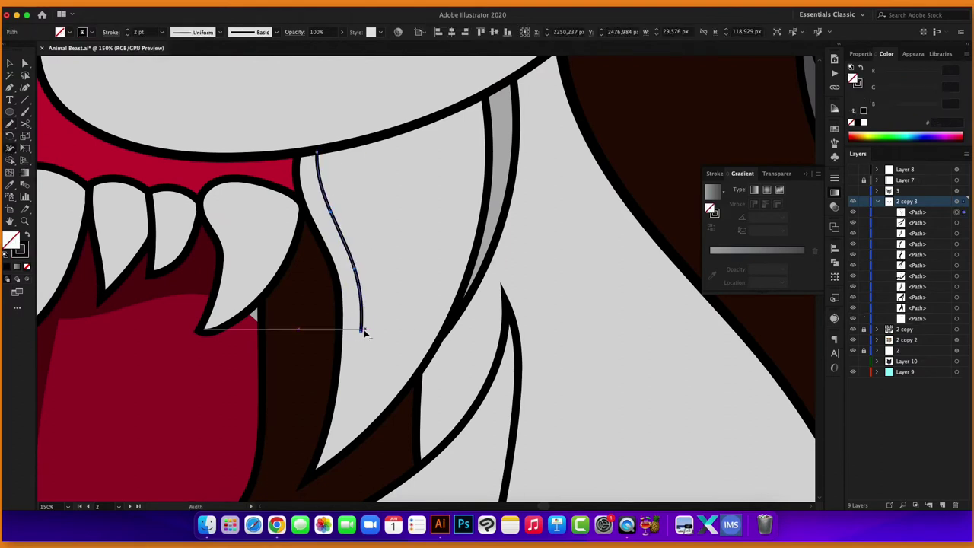
key("v")
key("super+shift+a")
Draw a short curved fur line with the Pen and give both lines a tapered width profile.
key("p")
left_click(415, 124)
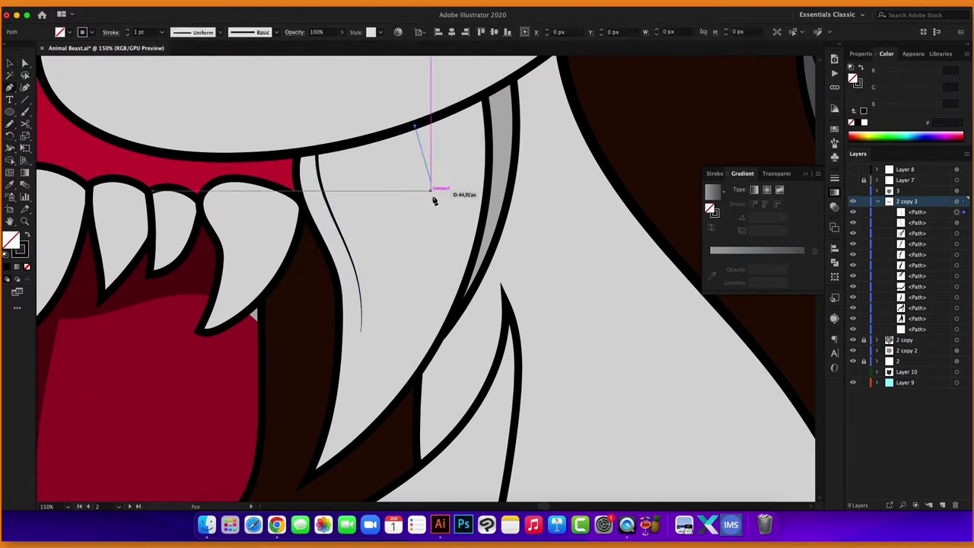
left_click_drag(423, 189, 422, 223)
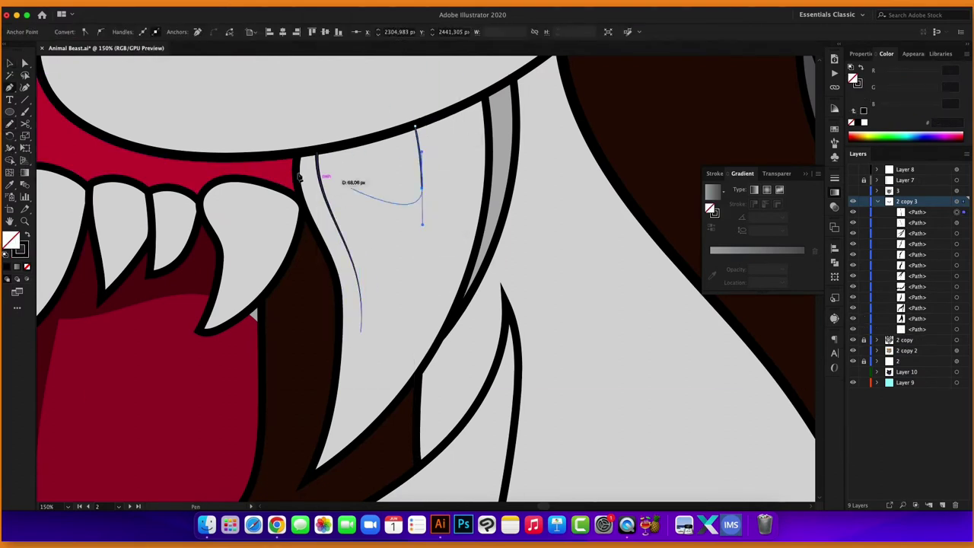
left_click(869, 57)
left_click(334, 228)
left_click(417, 152, "shift")
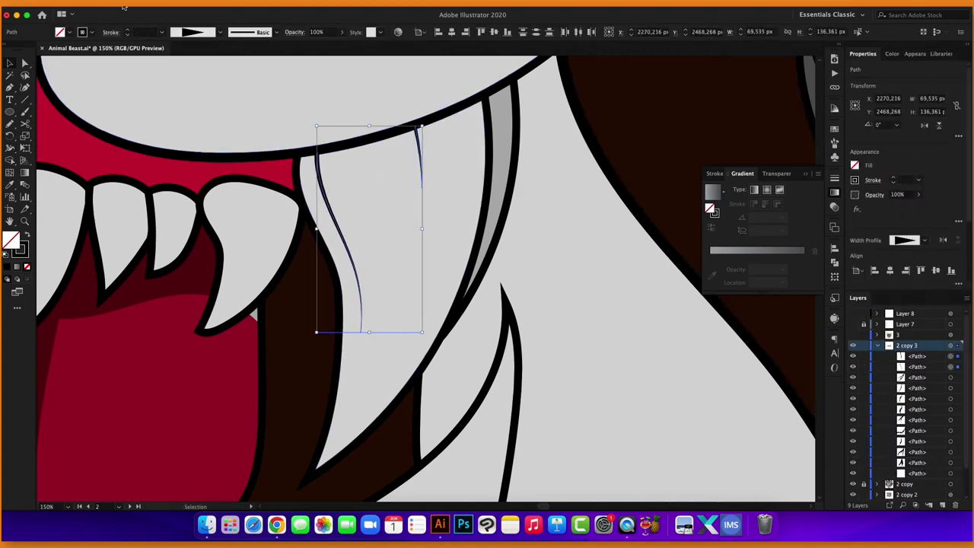
Blend the two fur lines into strands with 7 specified steps.
left_click(124, 7)
left_click(232, 285)
double_click(24, 184)
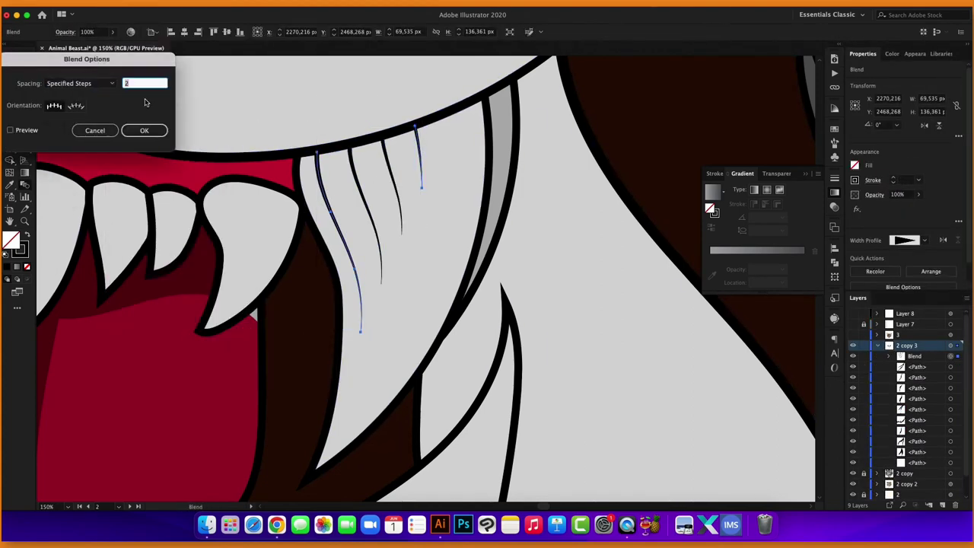
left_click(10, 130)
type("7")
left_click(144, 130)
Set black fill with no stroke for new shapes.
scroll(226, 161, "down", 1)
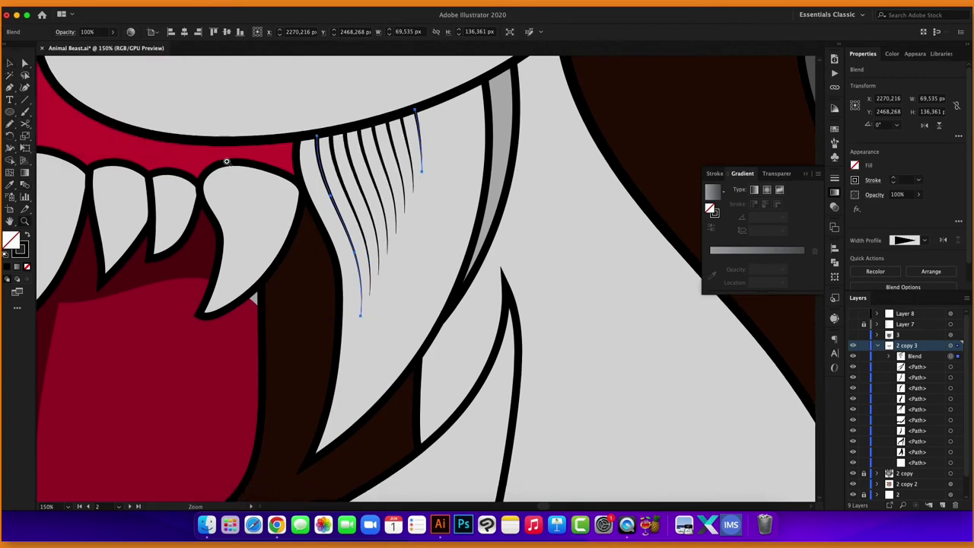
scroll(226, 161, "down", 4)
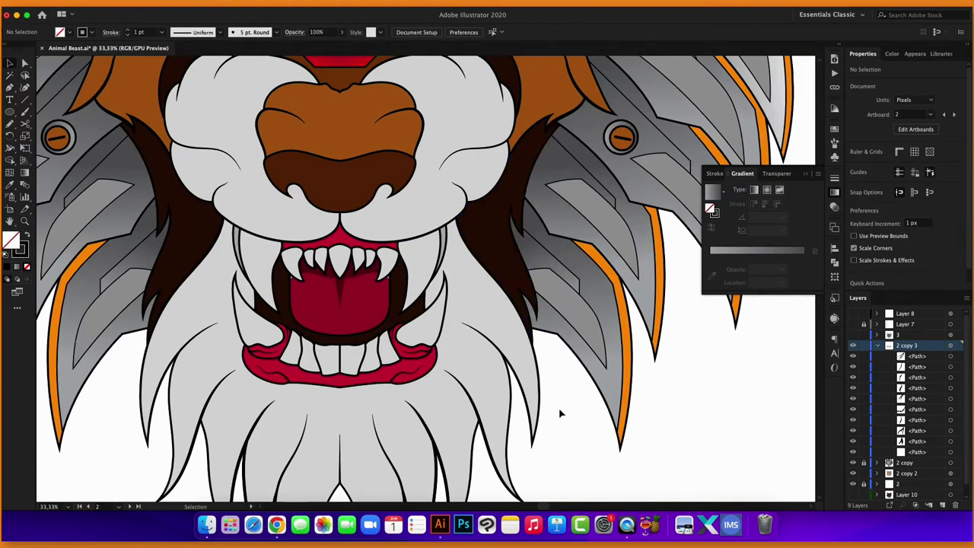
scroll(560, 413, "up", 2)
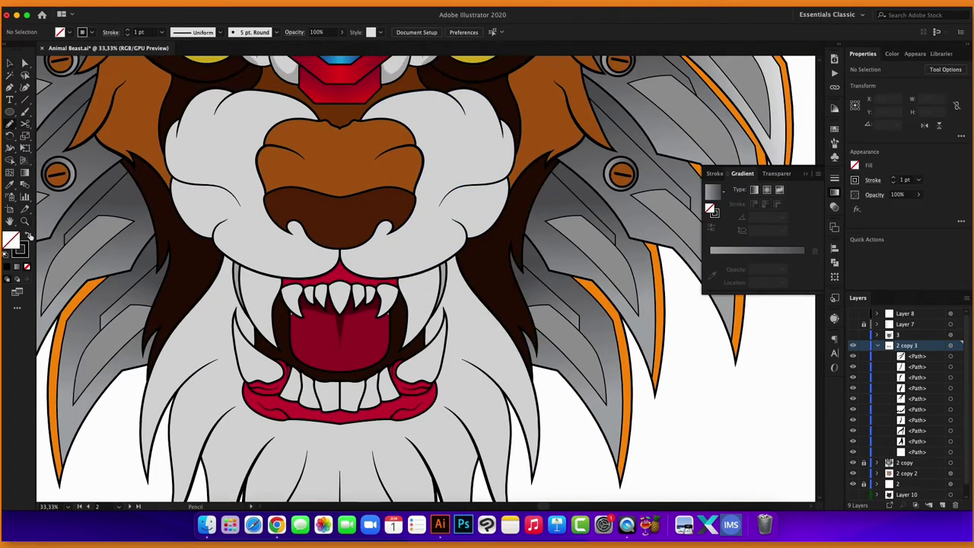
left_click(27, 235)
scroll(324, 227, "up", 2)
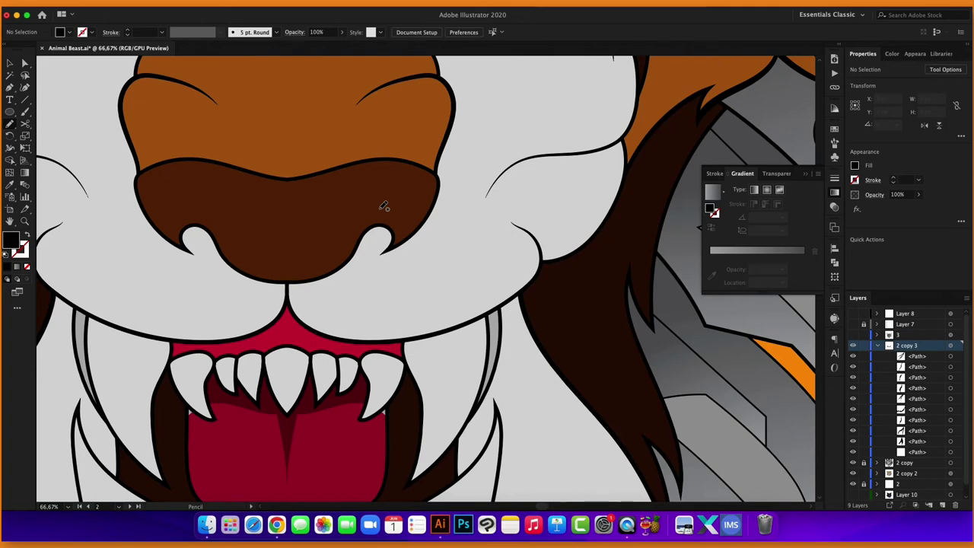
Pencil a black nostril shape and refine its tip point with Direct Selection.
scroll(384, 207, "up", 5)
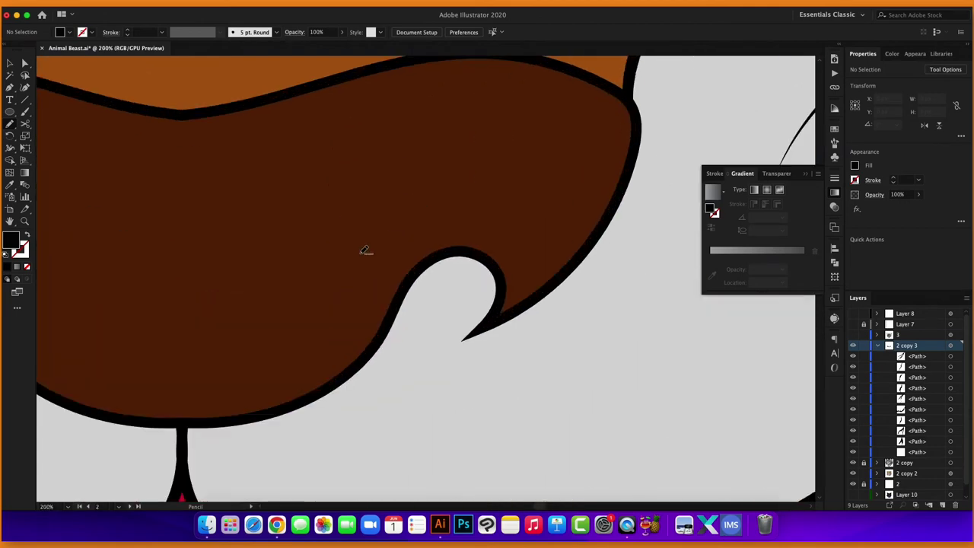
left_click_drag(442, 346, 469, 336)
left_click_drag(434, 259, 438, 256)
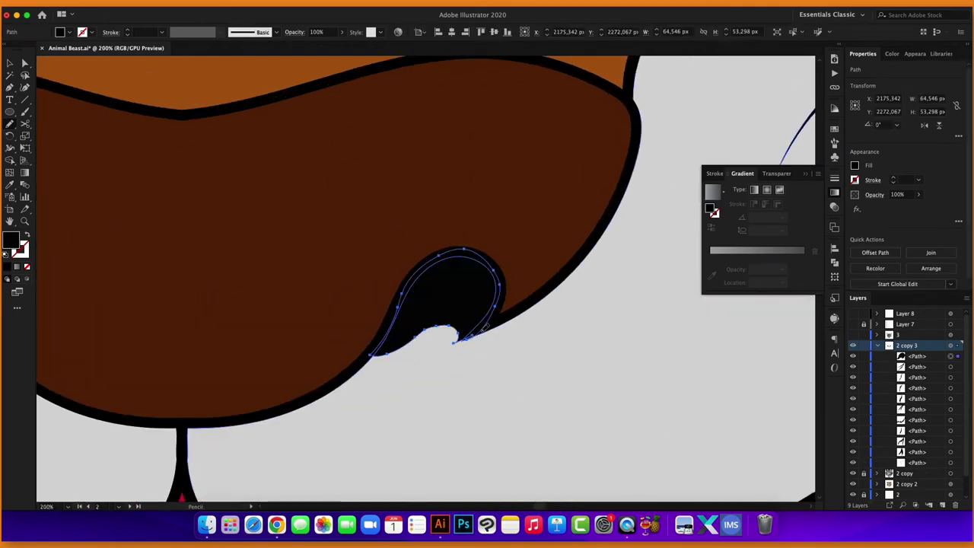
scroll(472, 343, "up", 5)
key("a")
scroll(441, 350, "up", 5)
left_click_drag(430, 364, 408, 366)
scroll(408, 366, "down", 5)
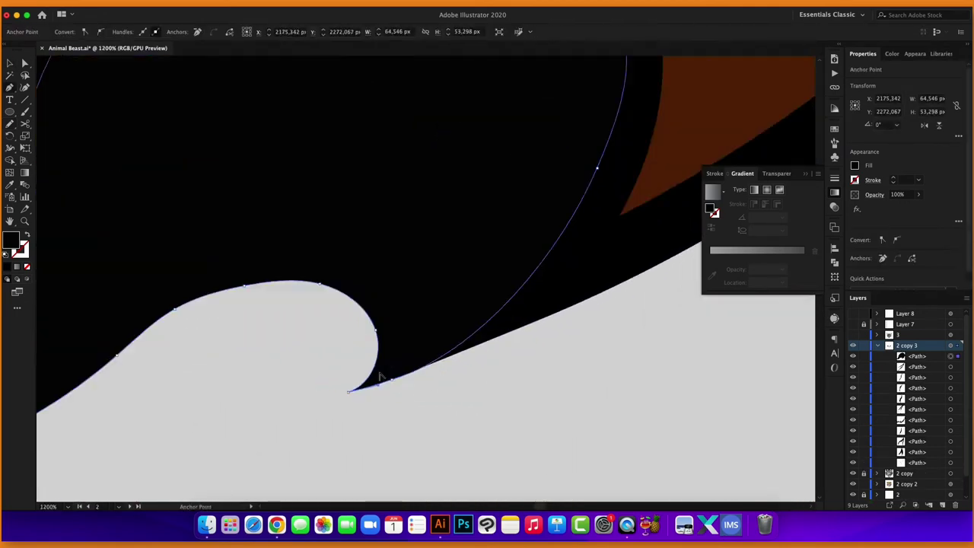
scroll(380, 376, "down", 5)
left_click(585, 289)
Lower the nostril shape's opacity to 61% and deselect it.
left_click(950, 474)
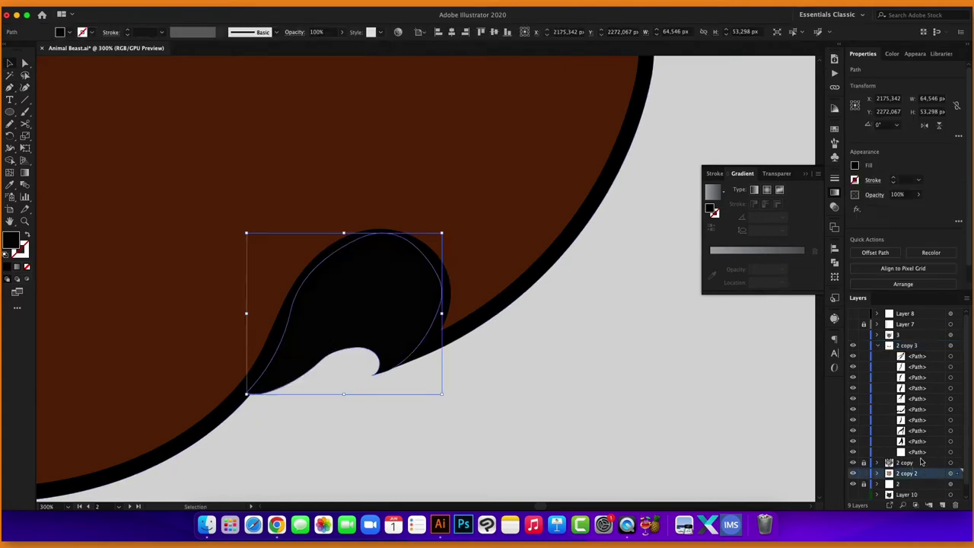
left_click(776, 173)
left_click_drag(812, 202, 798, 202)
scroll(496, 203, "down", 5)
scroll(659, 404, "down", 3)
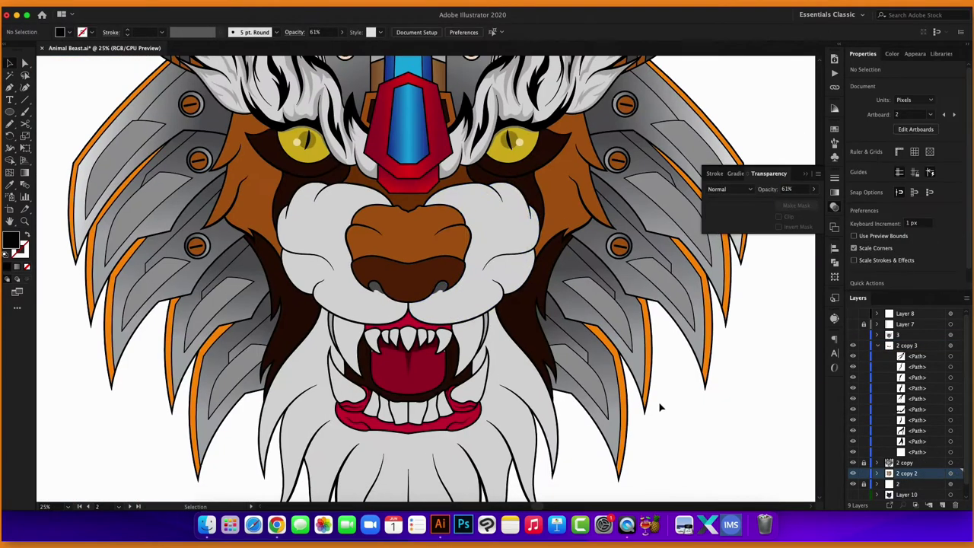
scroll(365, 304, "up", 5)
key("ctrl+shift+a")
Eyedrop the nose orange and pencil a lighter highlight along the nose top.
left_click(9, 185)
left_click(236, 220)
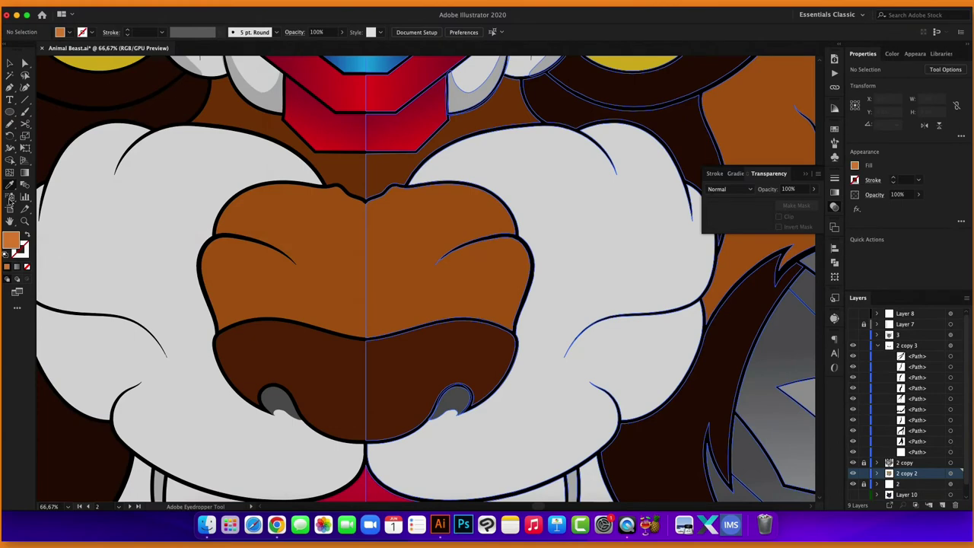
key("n")
scroll(347, 220, "up", 1)
left_click_drag(376, 192, 376, 196)
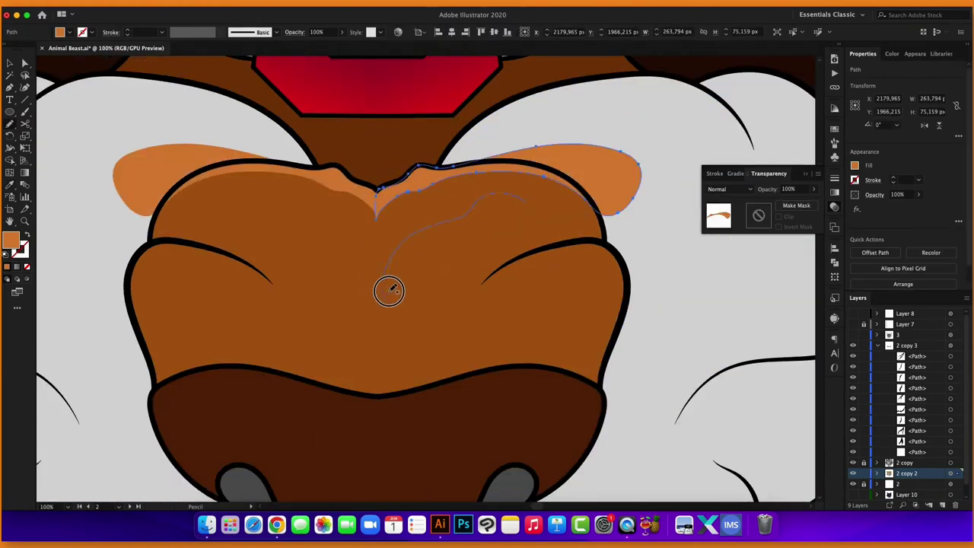
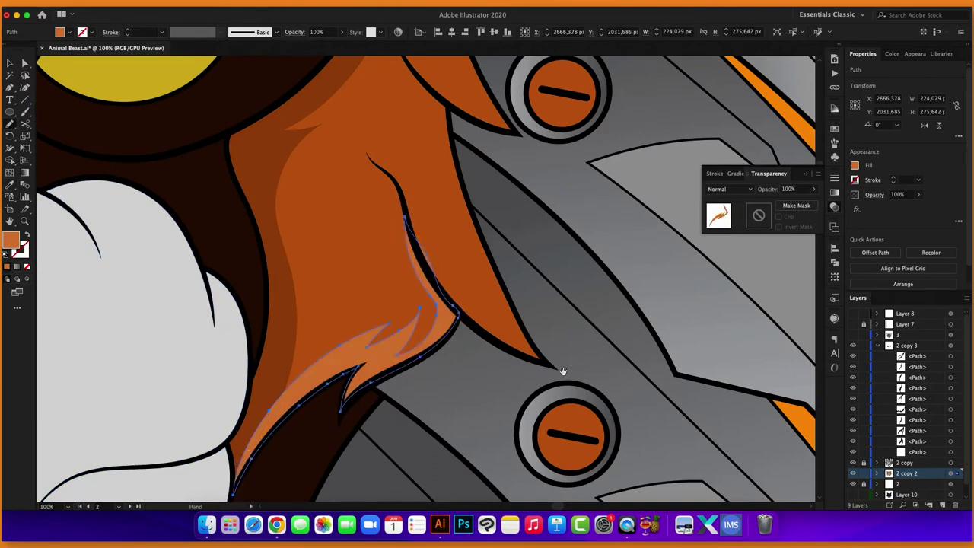
Pencil grey crescent shading shapes and a white highlight onto the cheek fur.
scroll(350, 261, "down", 3)
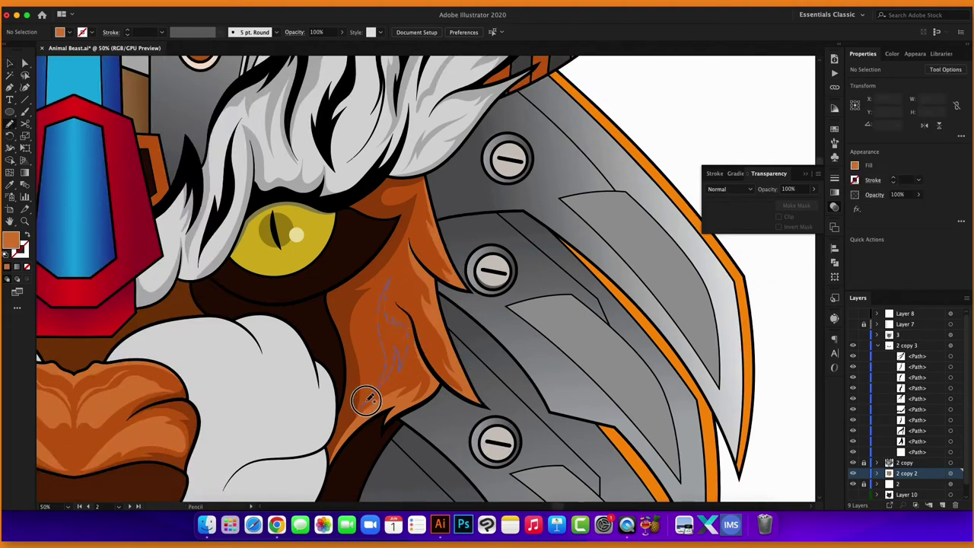
left_click_drag(365, 398, 366, 397)
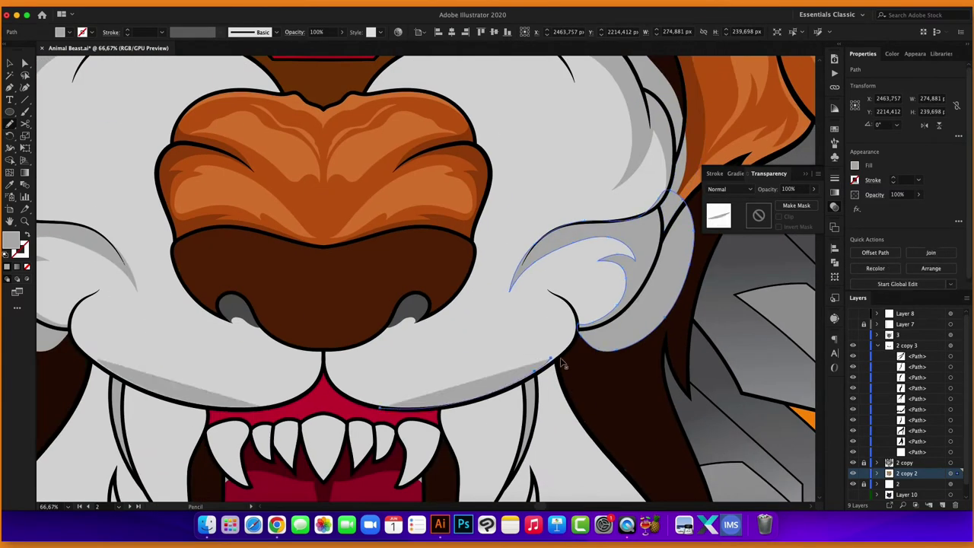
left_click_drag(457, 399, 525, 297)
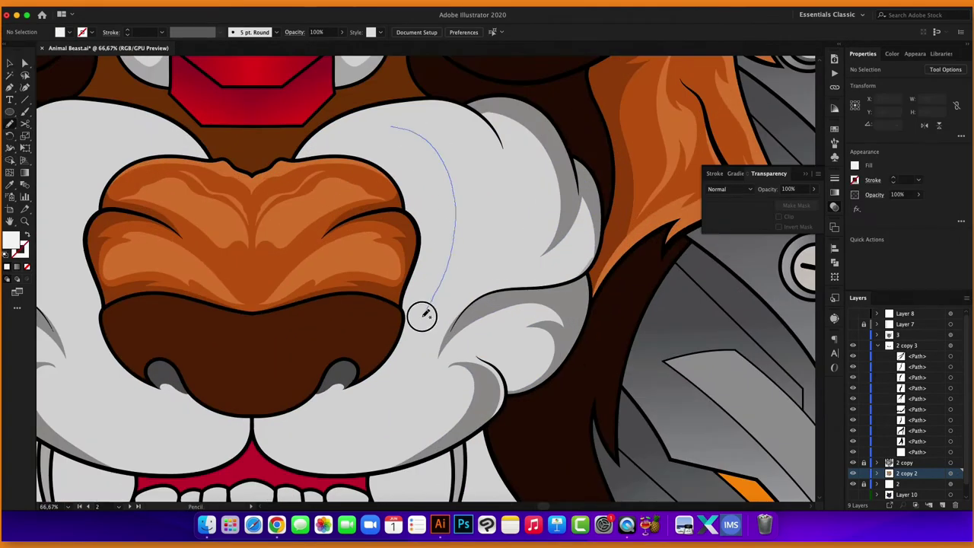
left_click_drag(422, 315, 397, 128)
left_click_drag(442, 339, 532, 186)
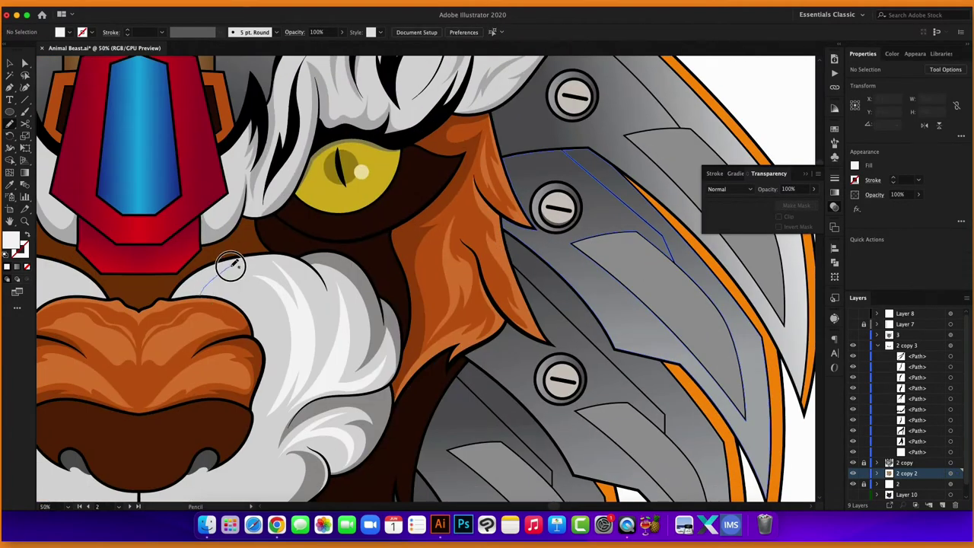
left_click_drag(184, 277, 169, 299)
left_click_drag(371, 324, 361, 346)
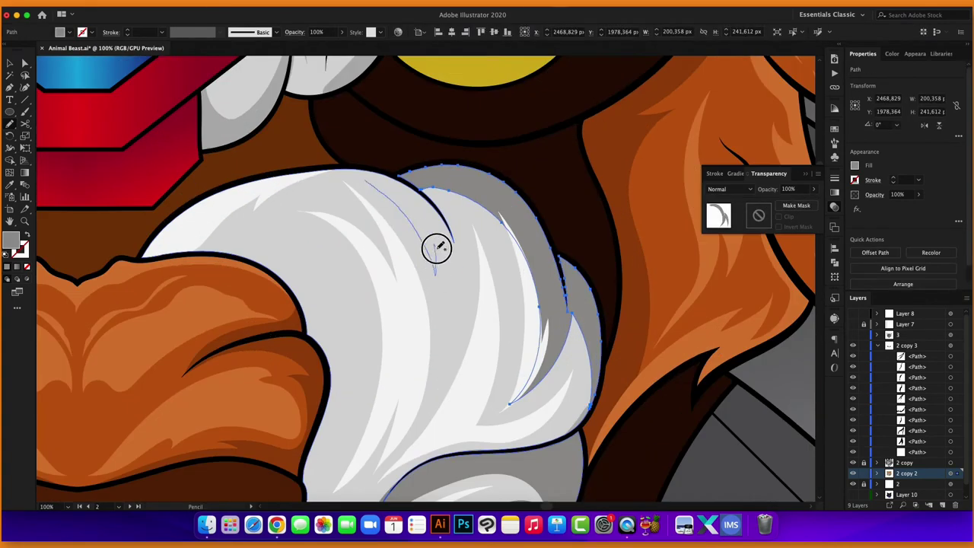
left_click_drag(446, 249, 452, 200)
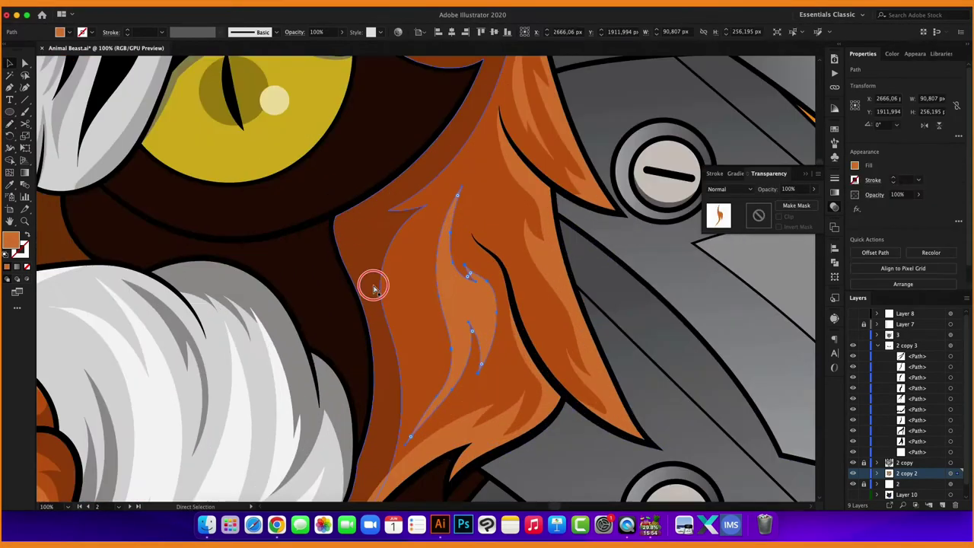
Zoom in and draw darker shading strokes along the orange mane's hair edge.
left_click(373, 287)
key("n")
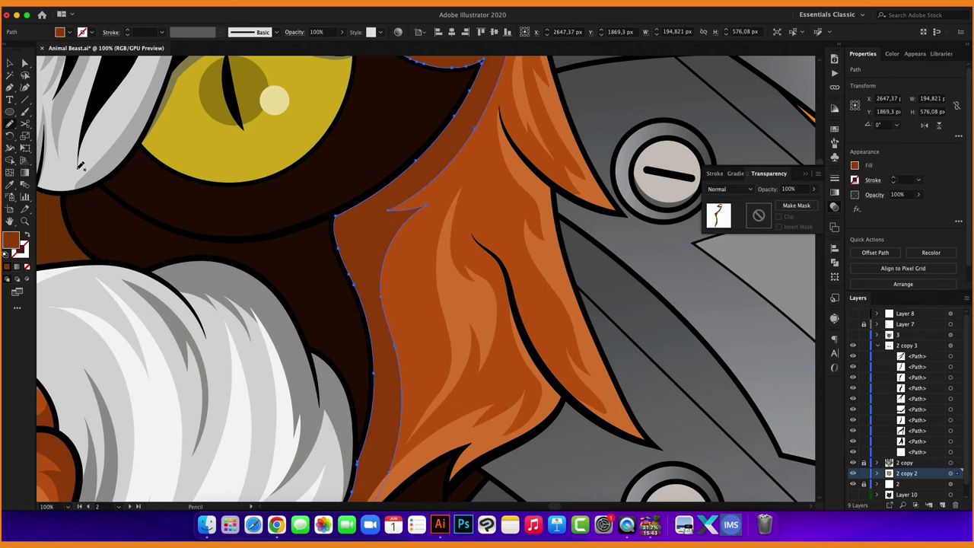
key("super+equal")
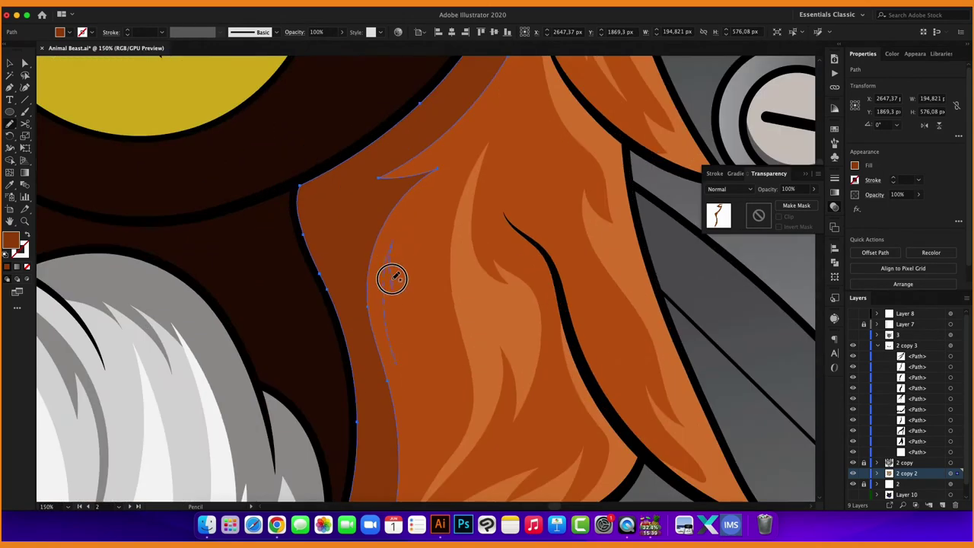
scroll(407, 325, "up", 5)
scroll(420, 369, "down", 5)
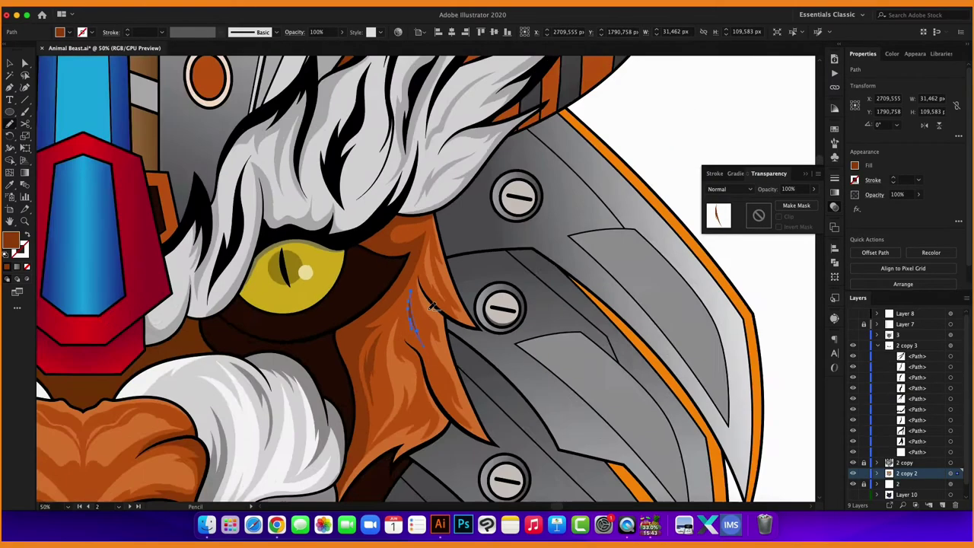
scroll(466, 364, "up", 5)
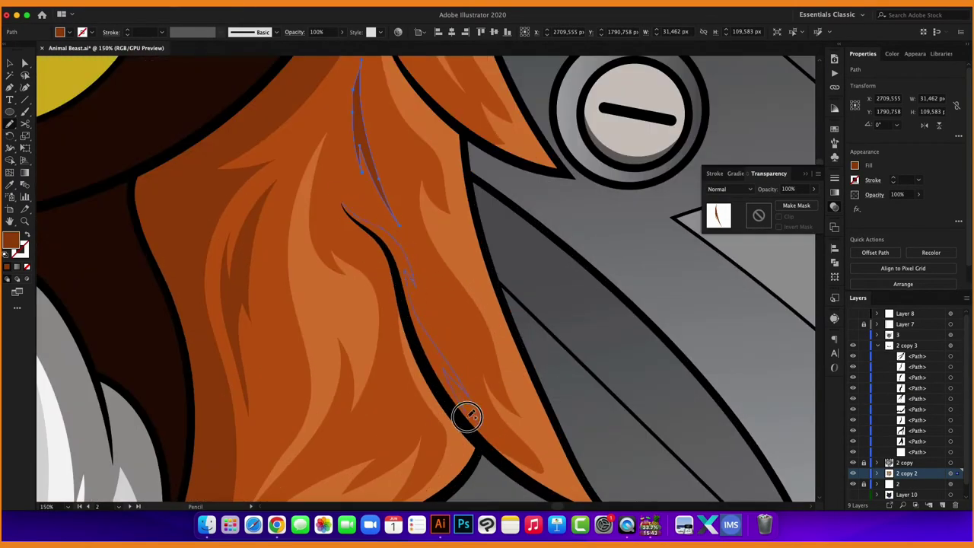
left_click_drag(370, 233, 342, 202)
scroll(381, 228, "down", 5)
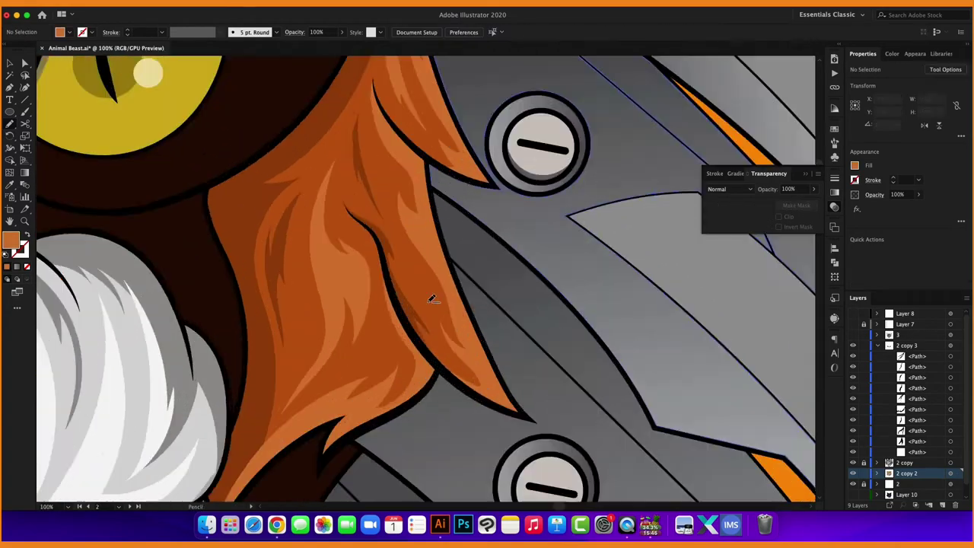
scroll(431, 297, "up", 5)
left_click_drag(452, 318, 461, 346)
scroll(420, 232, "up", 5)
scroll(465, 294, "up", 8)
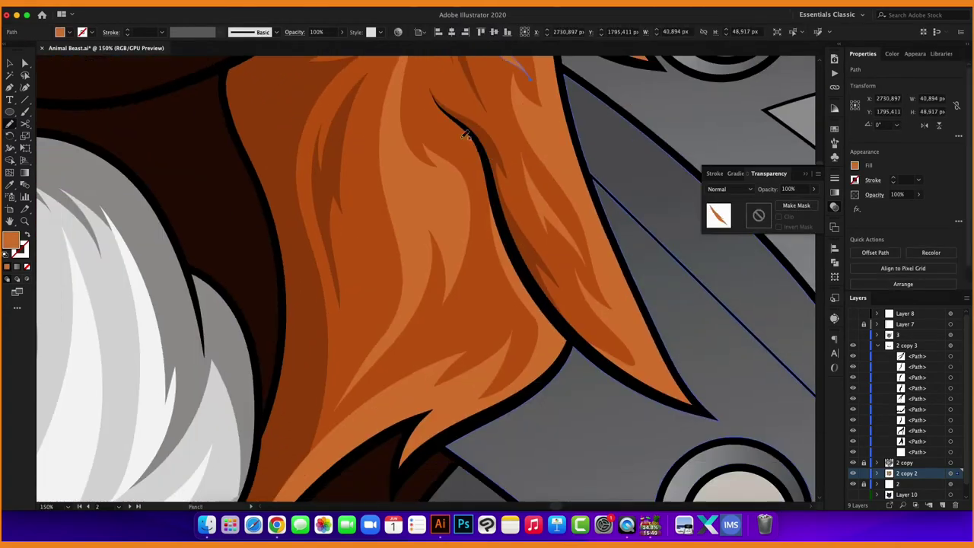
left_click_drag(392, 254, 385, 228)
scroll(426, 274, "down", 5)
scroll(380, 183, "up", 5)
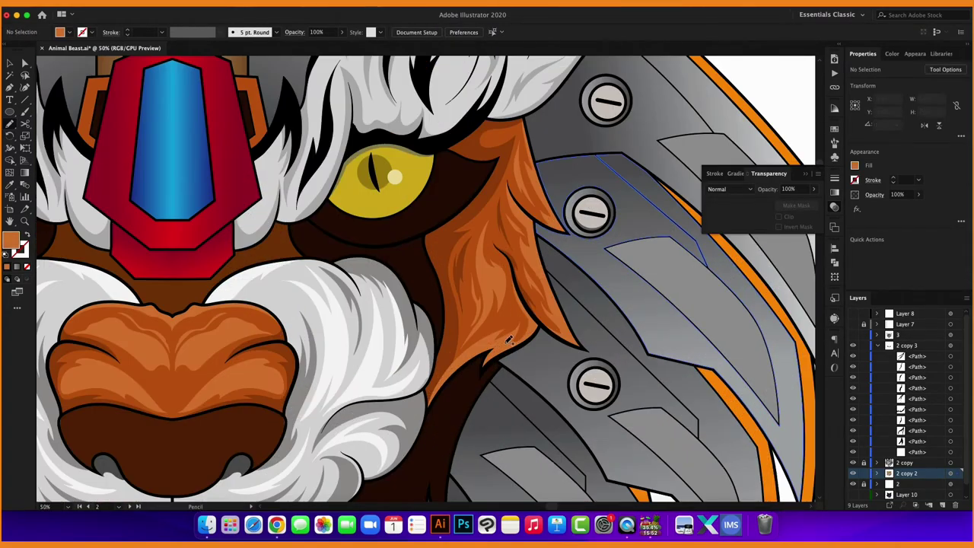
Check the current fill colour and select a grey shading path to reuse its colour.
left_click(380, 183)
double_click(20, 240)
key("Escape")
scroll(365, 225, "down", 5)
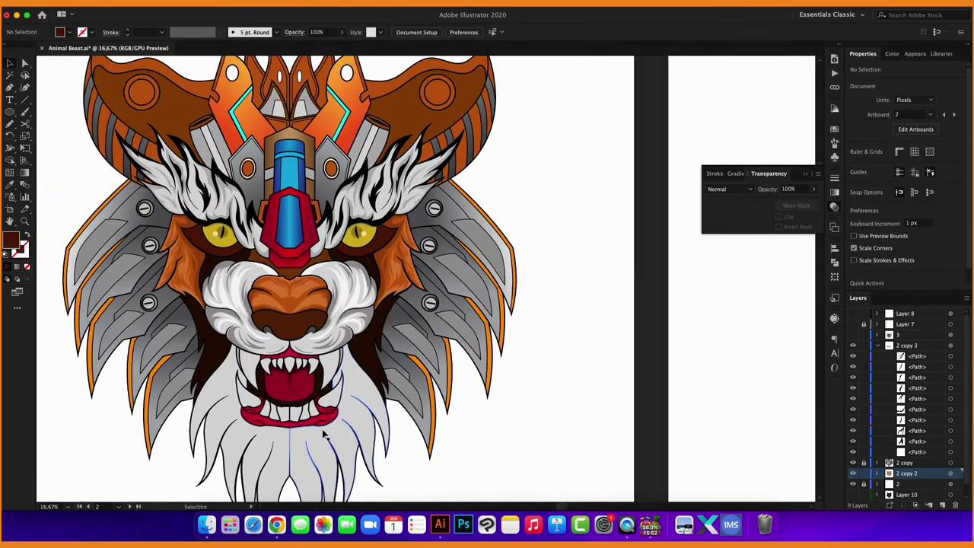
scroll(365, 225, "up", 5)
left_click(365, 226)
Pencil grey shading shapes onto the fang, the small tooth and the left tooth.
key("n")
scroll(214, 308, "up", 3)
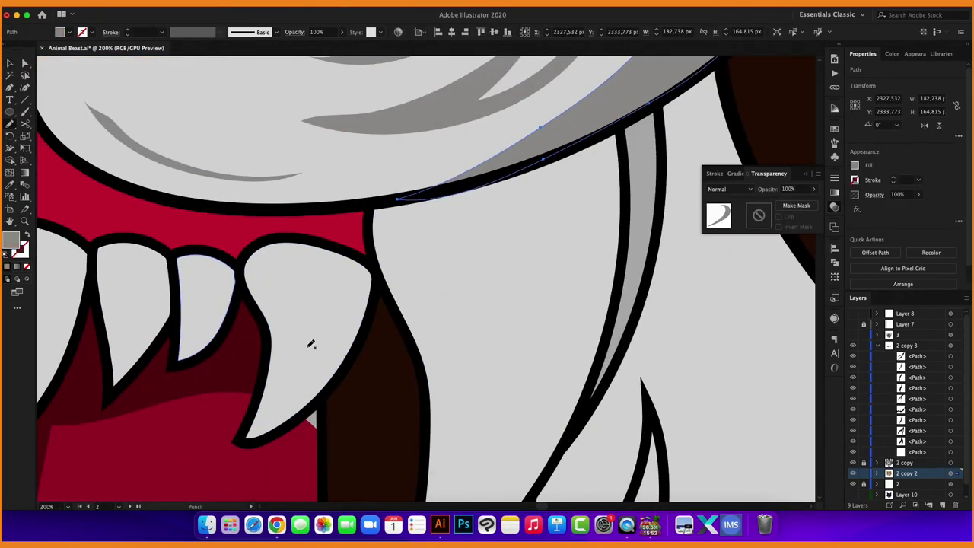
mouse_move(312, 299)
left_mouse_down()
mouse_move(331, 266)
mouse_move(259, 304)
left_mouse_up()
scroll(353, 269, "left", 5)
left_click_drag(372, 327, 358, 347)
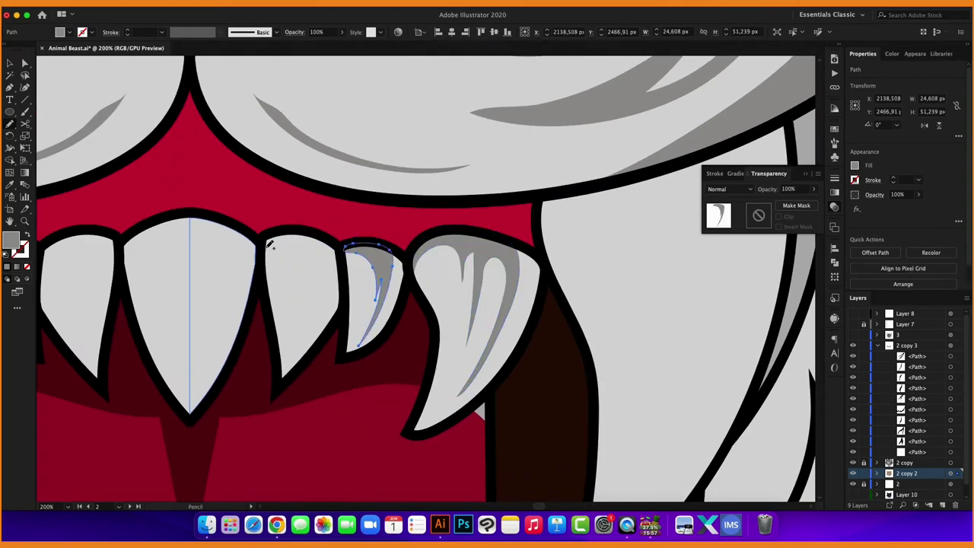
left_click_drag(313, 304, 312, 302)
left_click_drag(228, 321, 220, 338)
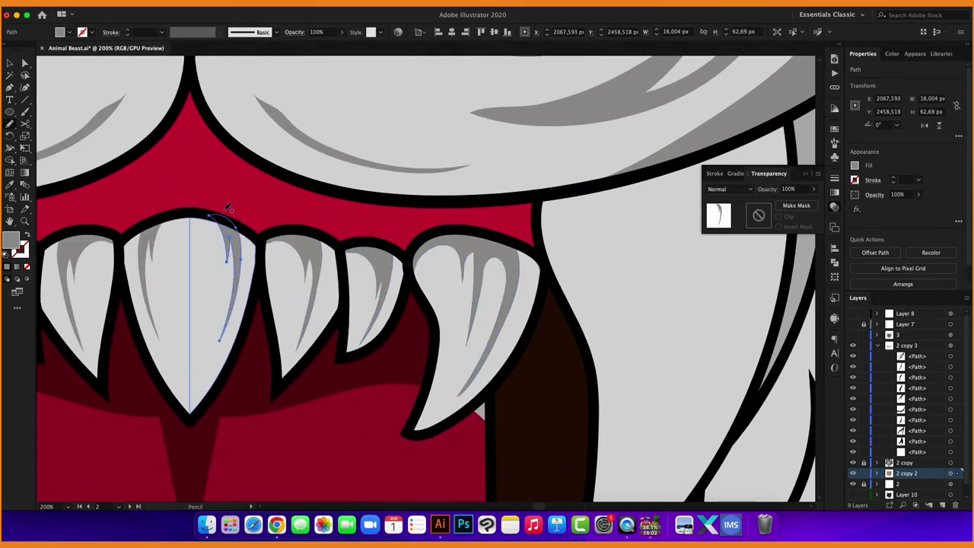
key("super+minus")
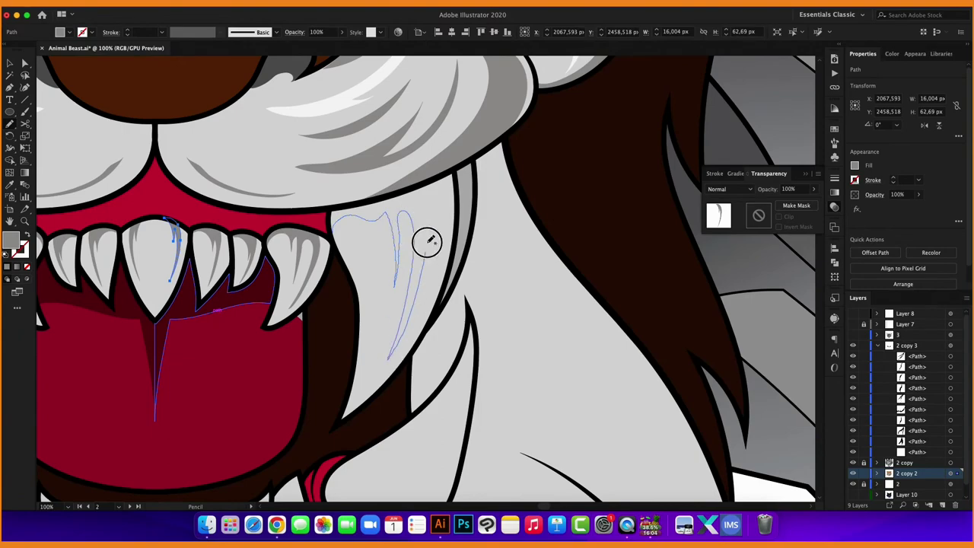
Draw grey shading shapes on the lower fangs and lower teeth.
left_click_drag(427, 242, 423, 245)
scroll(426, 274, "down", 5)
key("super+plus")
left_click_drag(343, 230, 331, 293)
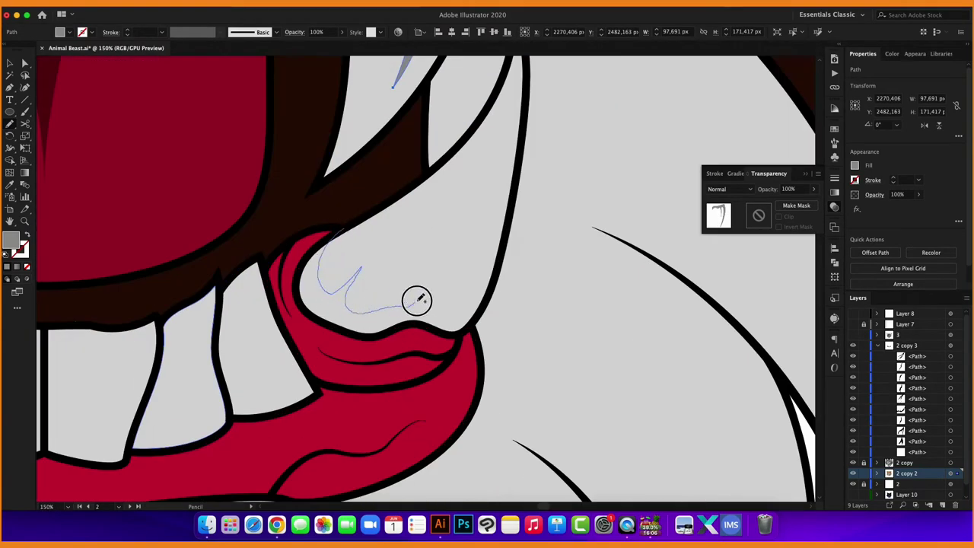
left_click_drag(411, 326, 361, 211)
scroll(361, 211, "left", 3)
scroll(361, 211, "down", 2)
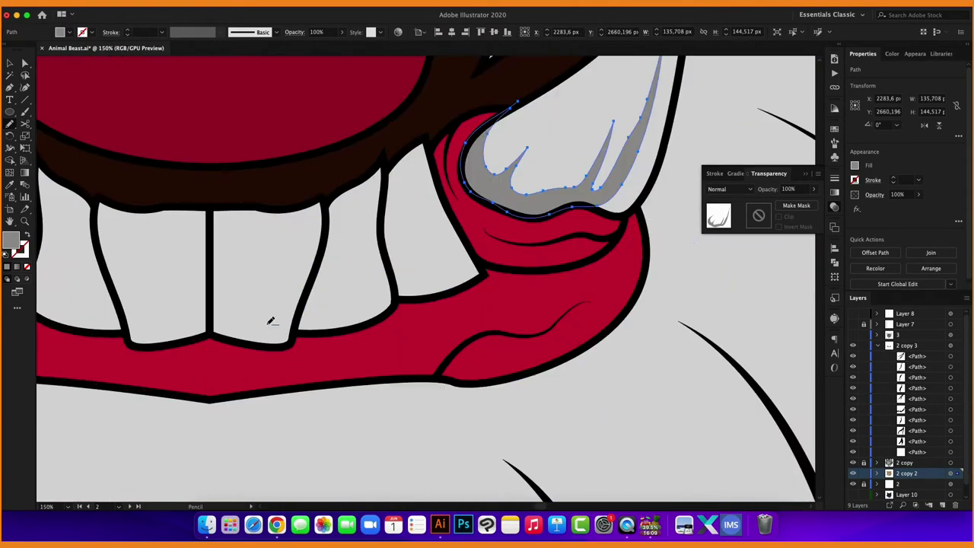
key("super+plus")
left_click_drag(232, 253, 244, 331)
left_click_drag(312, 250, 226, 343)
mouse_move(332, 333)
left_mouse_down()
mouse_move(376, 302)
mouse_move(337, 333)
left_mouse_up()
mouse_move(479, 286)
left_mouse_down()
mouse_move(478, 246)
mouse_move(502, 259)
left_mouse_up()
key("super+minus")
key("super+minus")
key("super+minus")
Select the new teeth shading shapes, set them to 36% opacity, and deselect.
key("v")
left_click(452, 338)
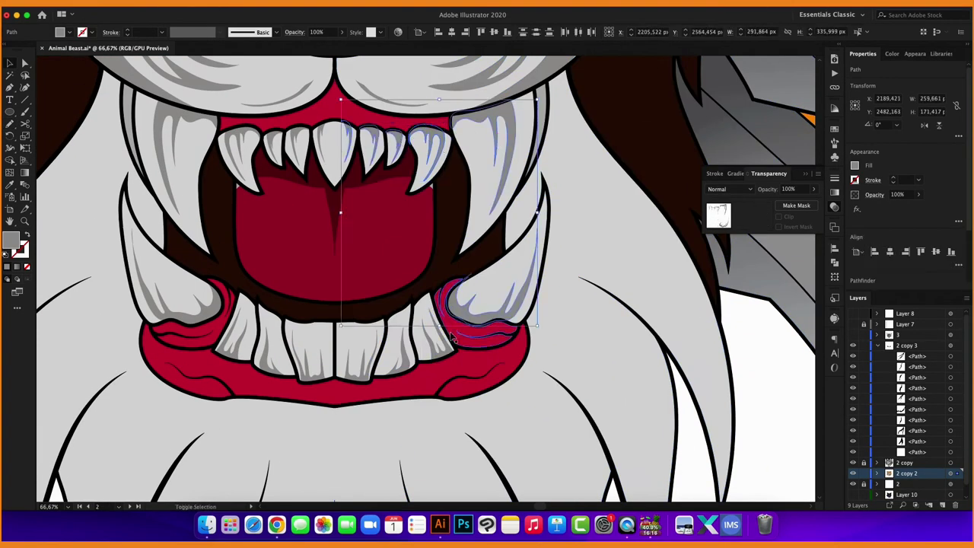
left_click(125, 3)
mouse_move(120, 255)
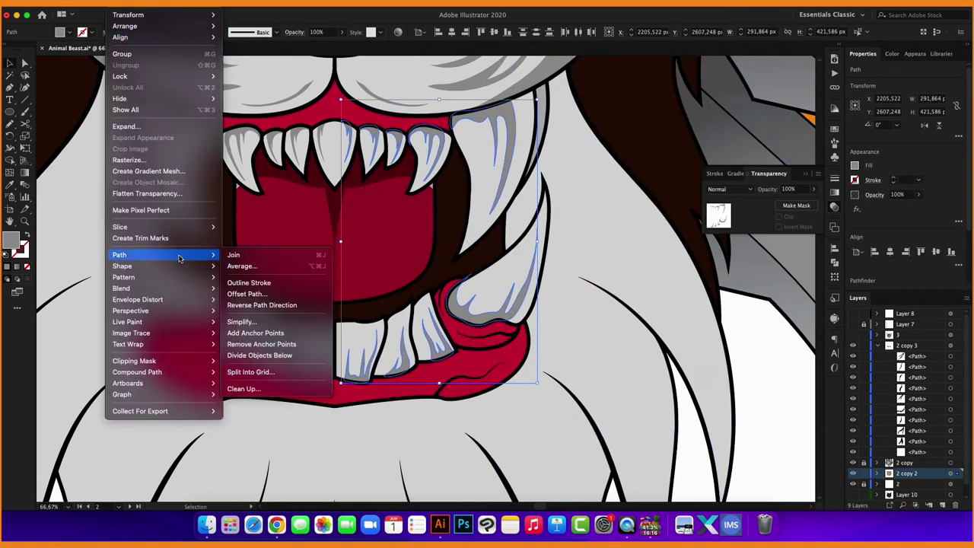
left_click(816, 191)
key("shift+super+a")
Set the fill colour to white.
double_click(11, 245)
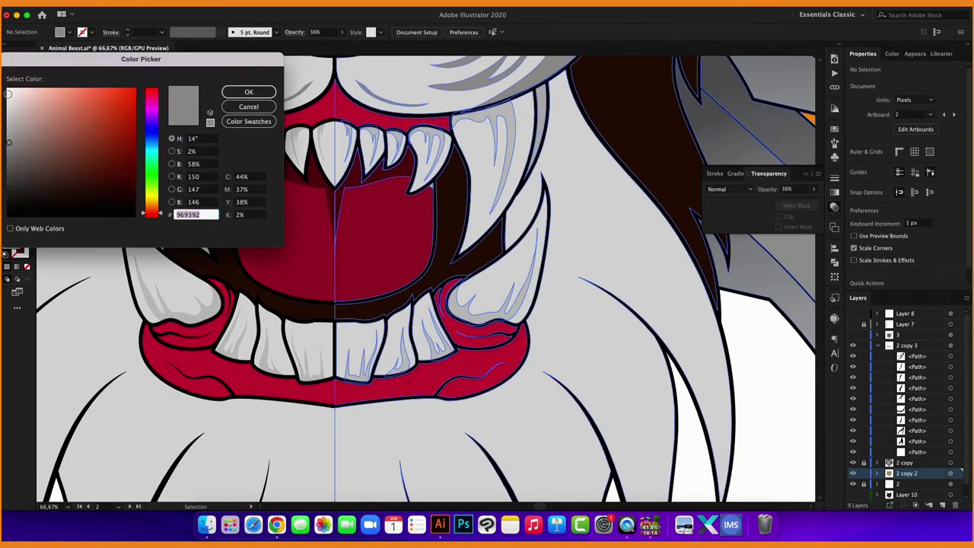
left_click(8, 92)
left_click(248, 91)
key("super+plus")
key("super+plus")
Pencil white highlights down three of the upper teeth.
key("n")
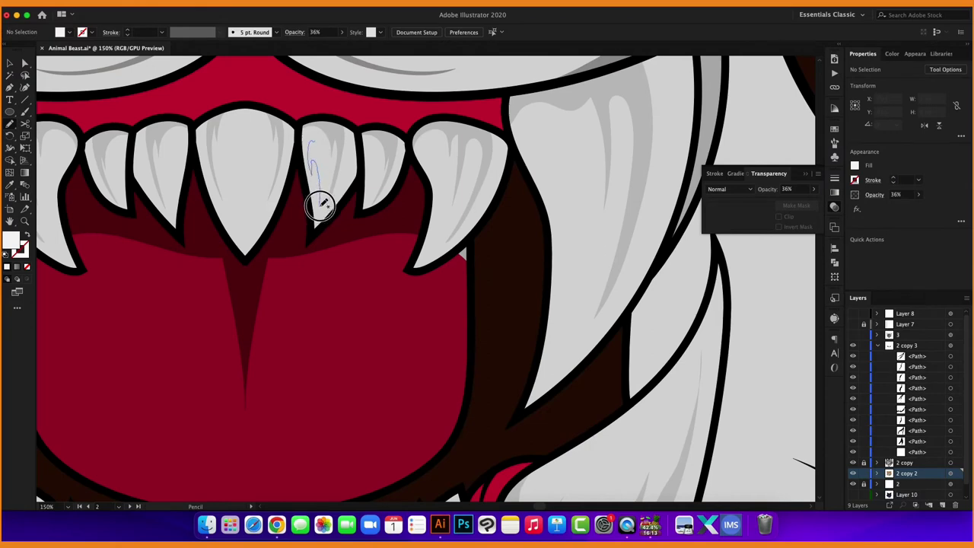
left_click_drag(320, 204, 310, 142)
left_click_drag(372, 142, 374, 144)
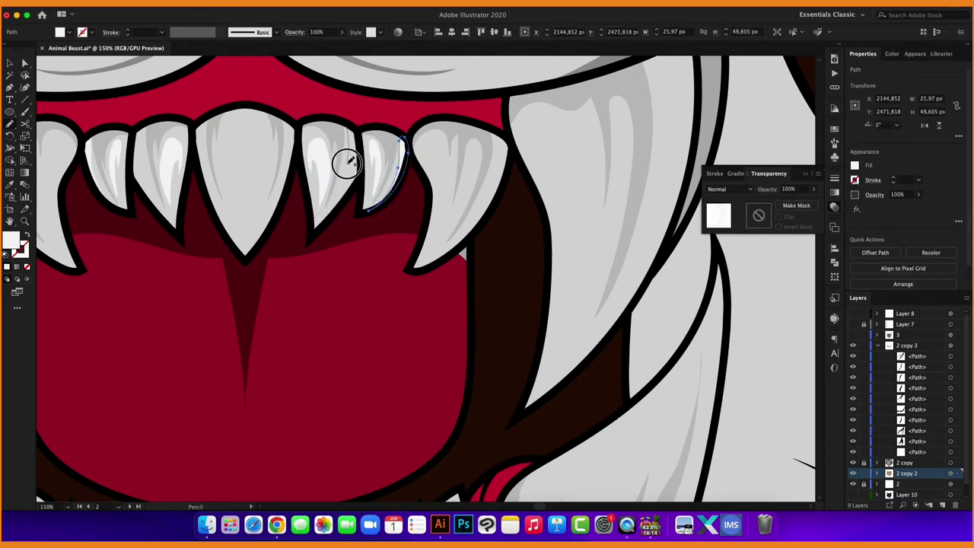
mouse_move(247, 102)
left_mouse_down()
mouse_move(256, 182)
mouse_move(254, 100)
left_mouse_up()
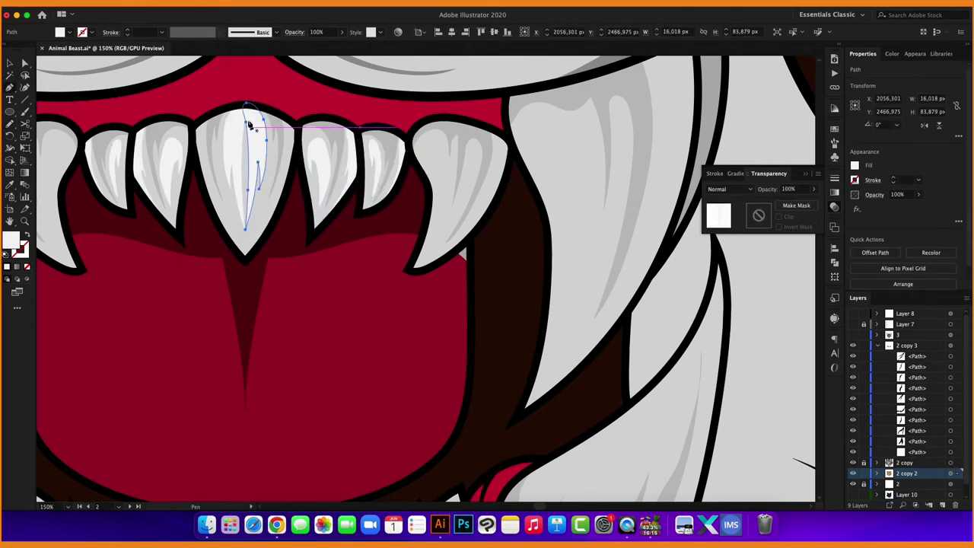
key("super+plus")
key("super+plus")
Reshape the curve of the tooth highlight by adjusting its anchor points.
key("a")
left_click(239, 391)
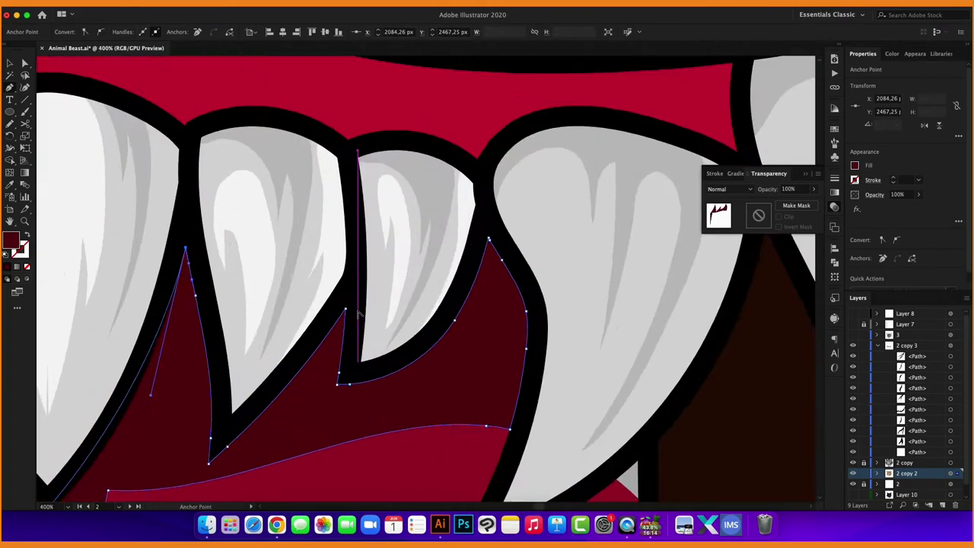
scroll(358, 312, "up", 2)
key("p")
left_click_drag(400, 271, 399, 322)
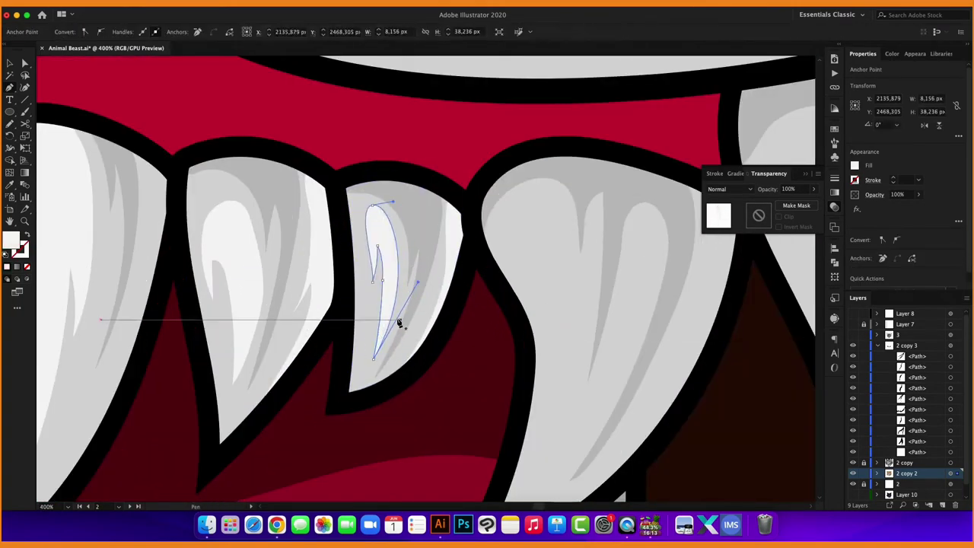
left_click(228, 289, "super")
left_click(10, 126)
Draw a white highlight down the right tooth and along the fang's right side.
left_click_drag(586, 319, 533, 487)
key("super+minus")
key("super+minus")
key("super+minus")
mouse_move(466, 305)
left_mouse_down()
mouse_move(398, 461)
mouse_move(401, 228)
left_mouse_up()
scroll(472, 191, "down", 1)
mouse_move(531, 112)
left_mouse_down()
mouse_move(539, 146)
mouse_move(517, 291)
mouse_move(536, 92)
left_mouse_up()
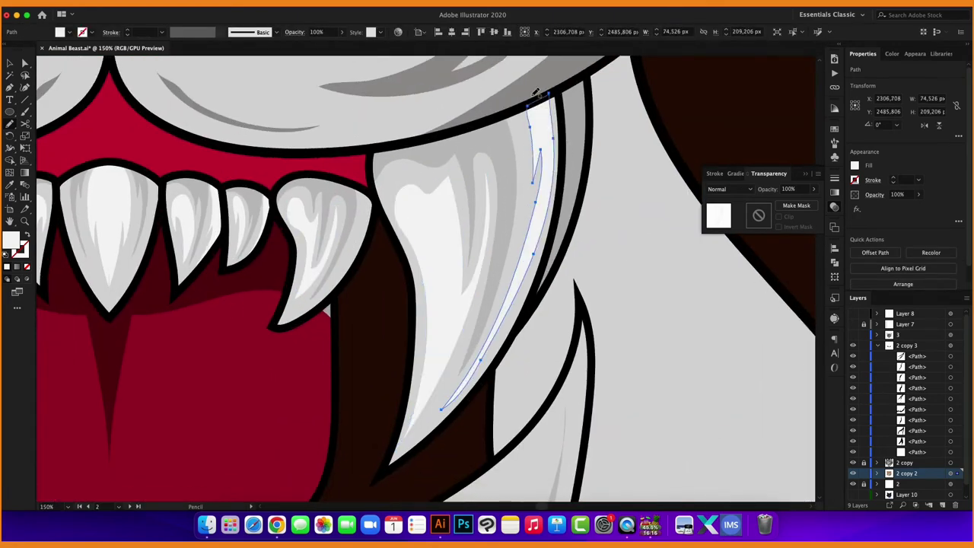
Adjust the fang highlight's anchors to reshape its lower curve and widen it.
key("a")
left_click(414, 413)
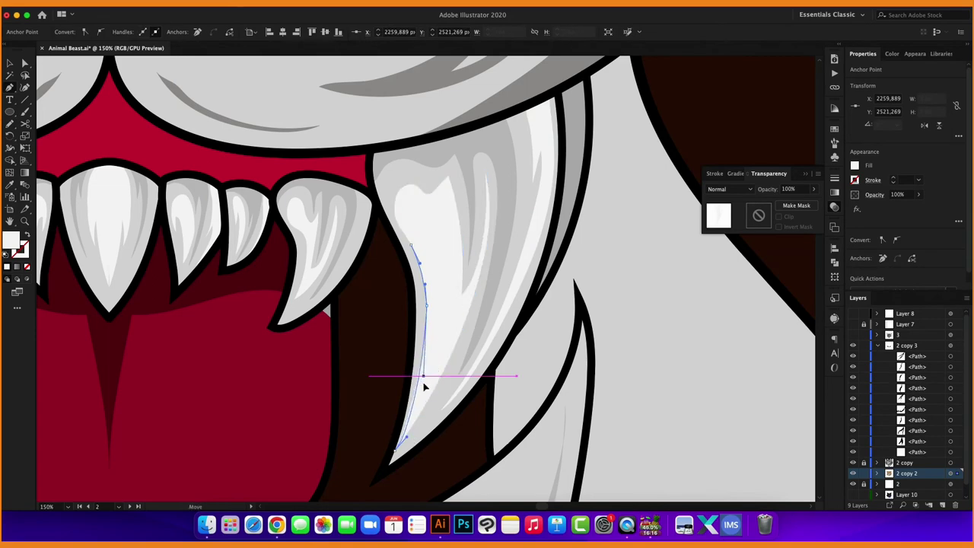
left_click_drag(413, 374, 395, 453)
left_click_drag(482, 283, 514, 285)
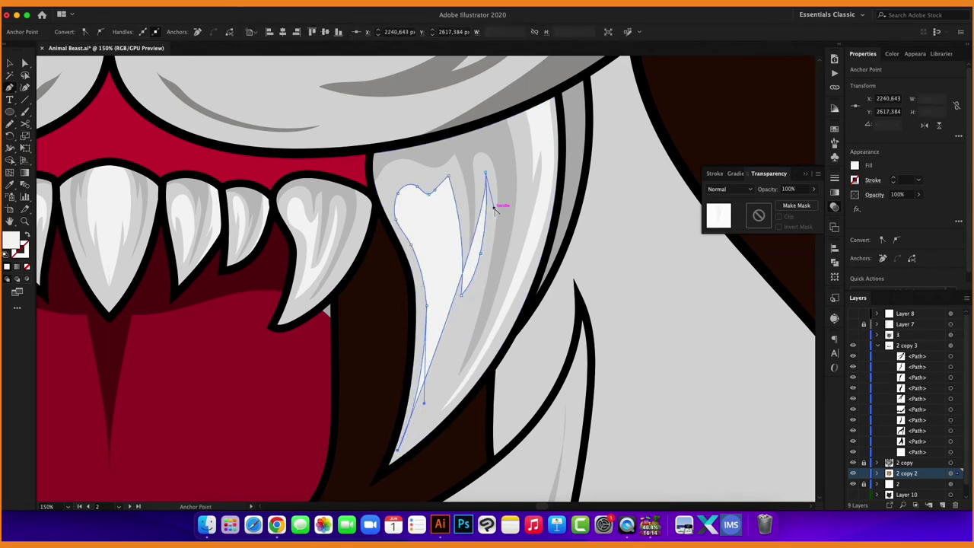
Add highlights around the second lower tooth and inside the left front tooth.
key("n")
scroll(515, 286, "down", 5)
scroll(346, 280, "up", 6)
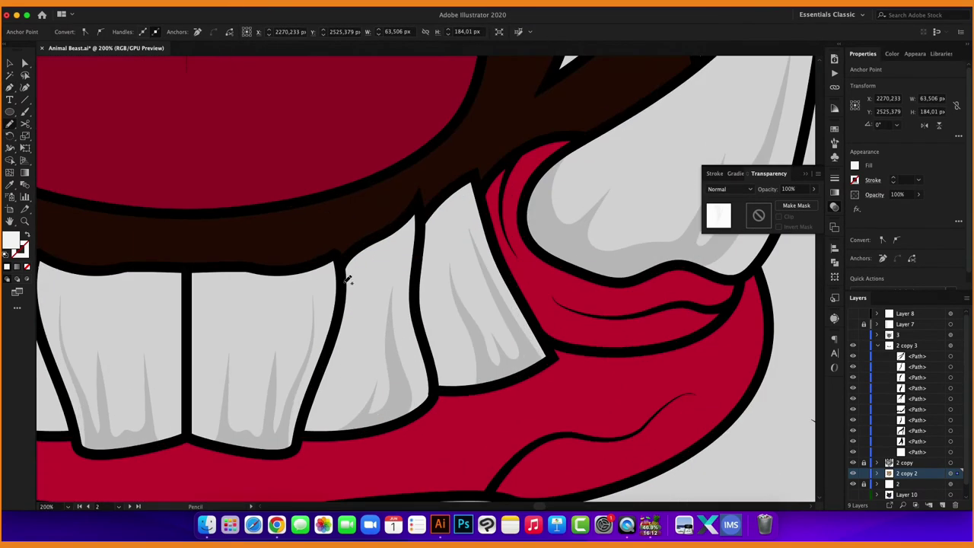
left_click_drag(429, 357, 346, 273)
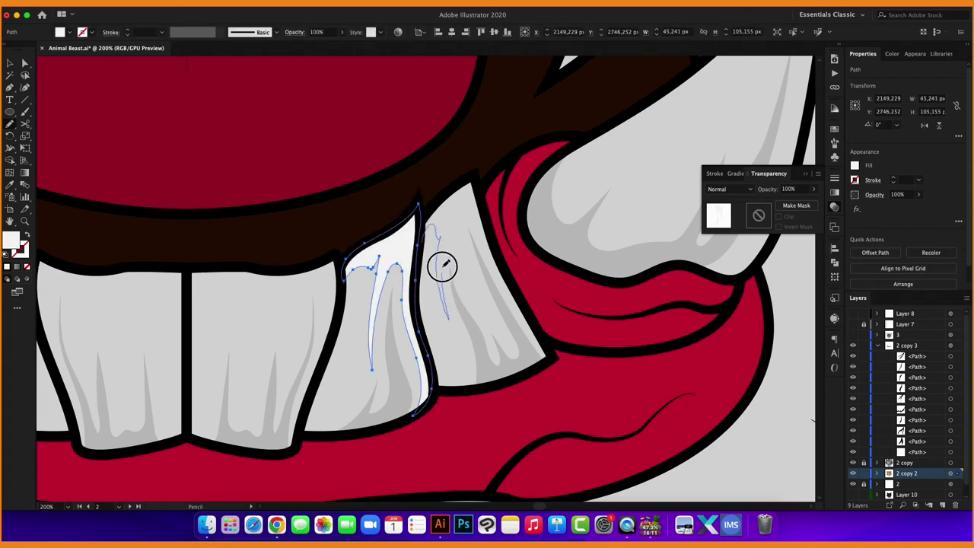
left_click_drag(468, 177, 428, 226)
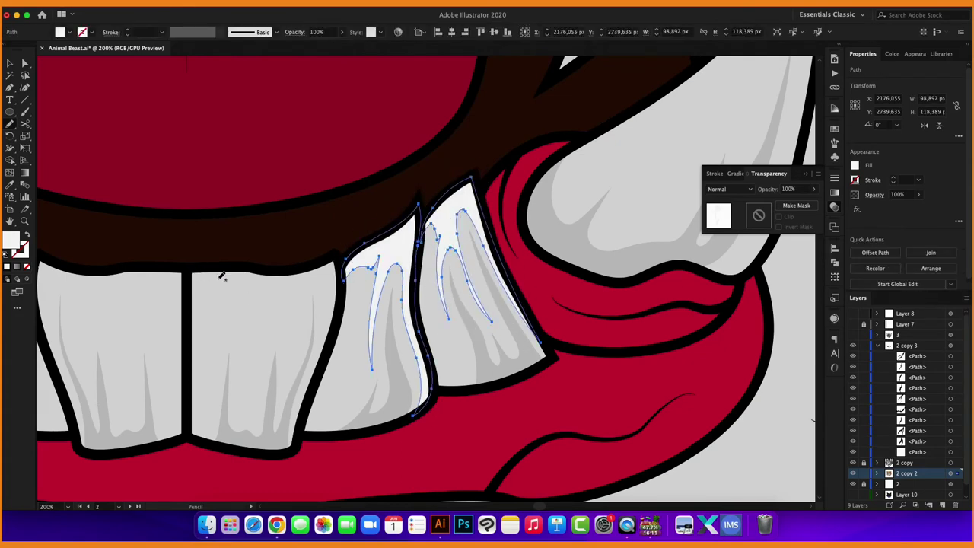
left_click_drag(221, 276, 247, 392)
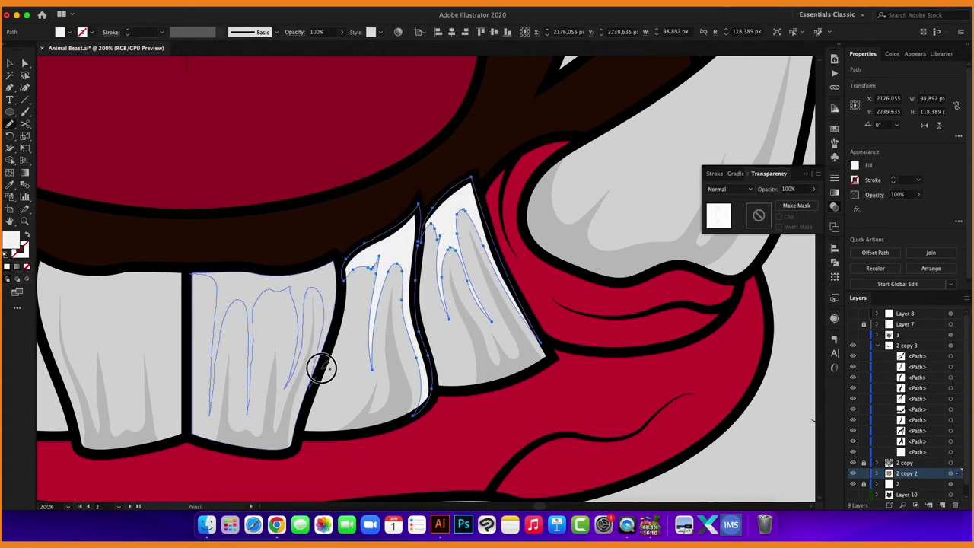
left_click_drag(321, 368, 206, 266)
Reuse the grey shading style to shade the third and fourth teeth.
key("v")
left_click(408, 421)
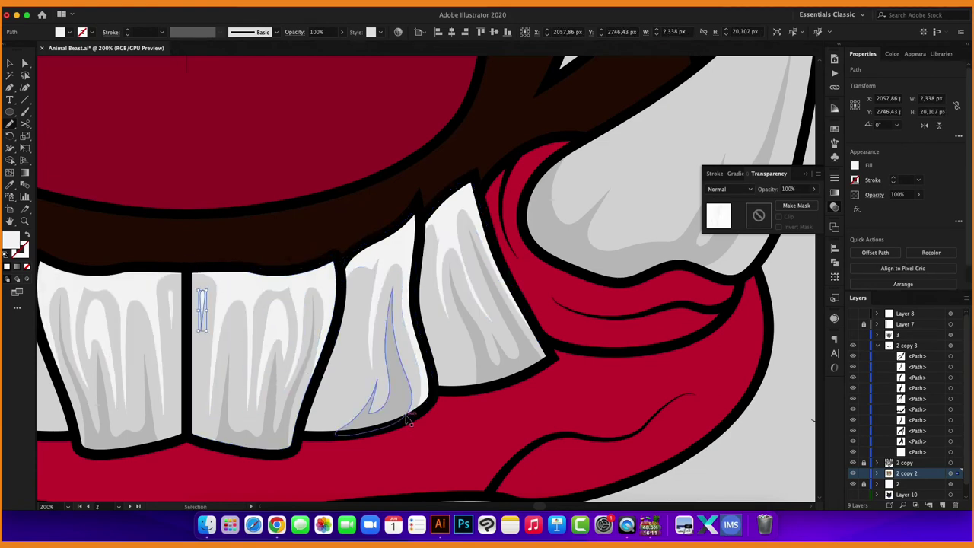
key("n")
left_click(344, 340)
left_click_drag(323, 430, 340, 271)
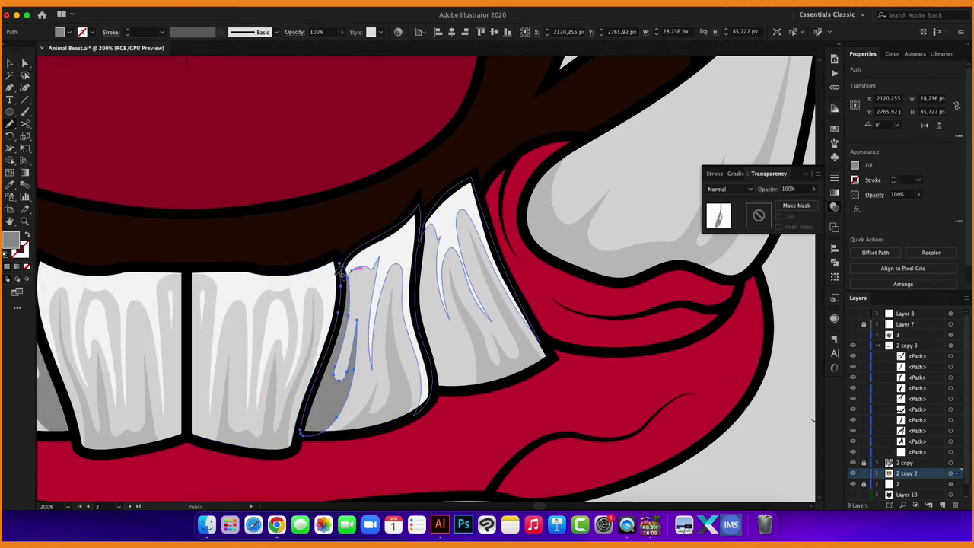
left_click_drag(442, 391, 418, 228)
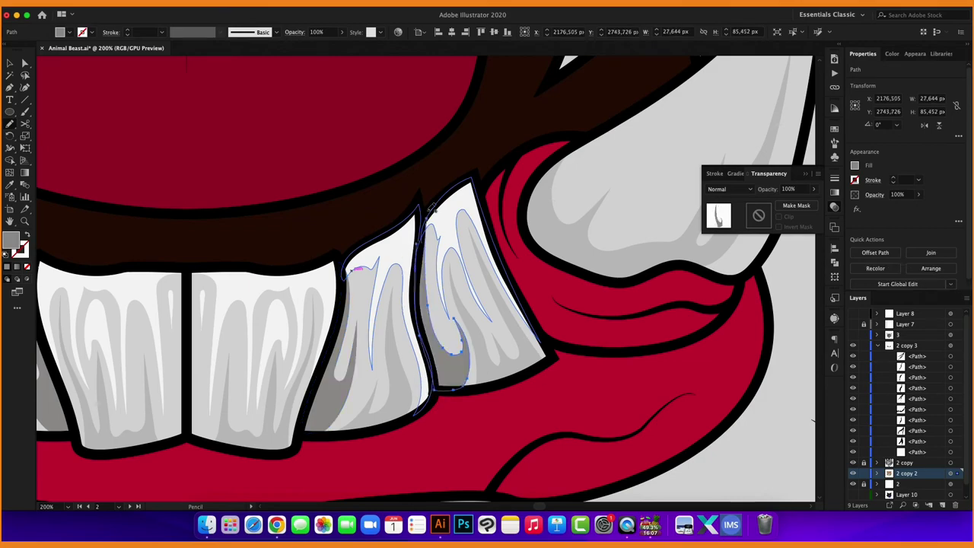
Select the faint shading shape on the right fang.
key("v")
scroll(499, 361, "down", 3)
scroll(498, 362, "up", 3)
key("shift+c")
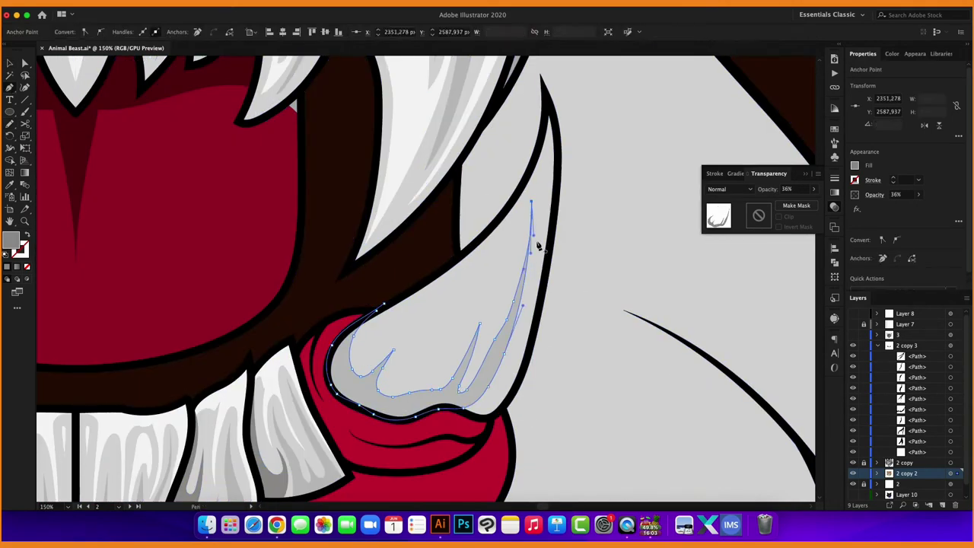
scroll(499, 362, "up", 3)
left_click(552, 162)
scroll(508, 365, "down", 2)
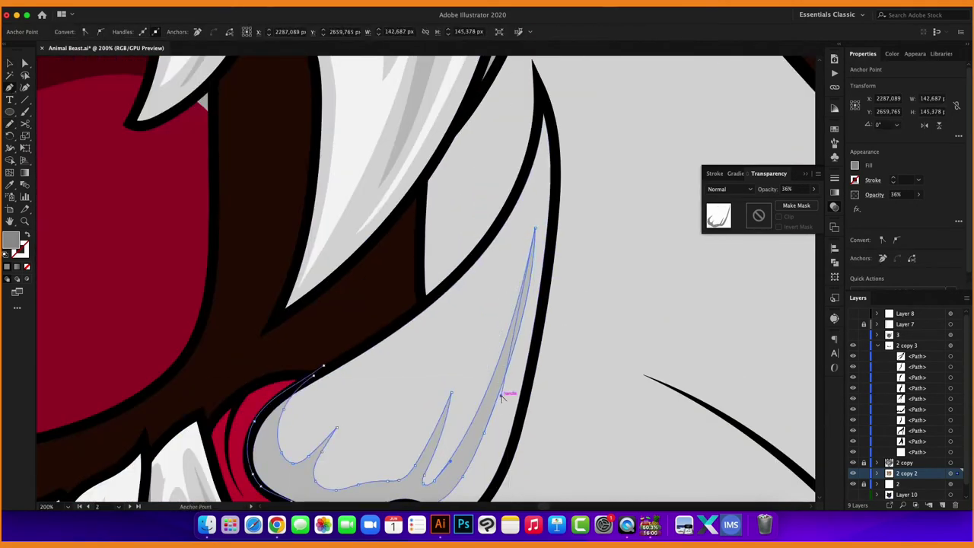
scroll(504, 396, "down", 3)
scroll(315, 457, "down", 5)
Draw highlights along the edges of the second, third and fourth upper teeth and the fang top.
key("n")
scroll(333, 176, "up", 3)
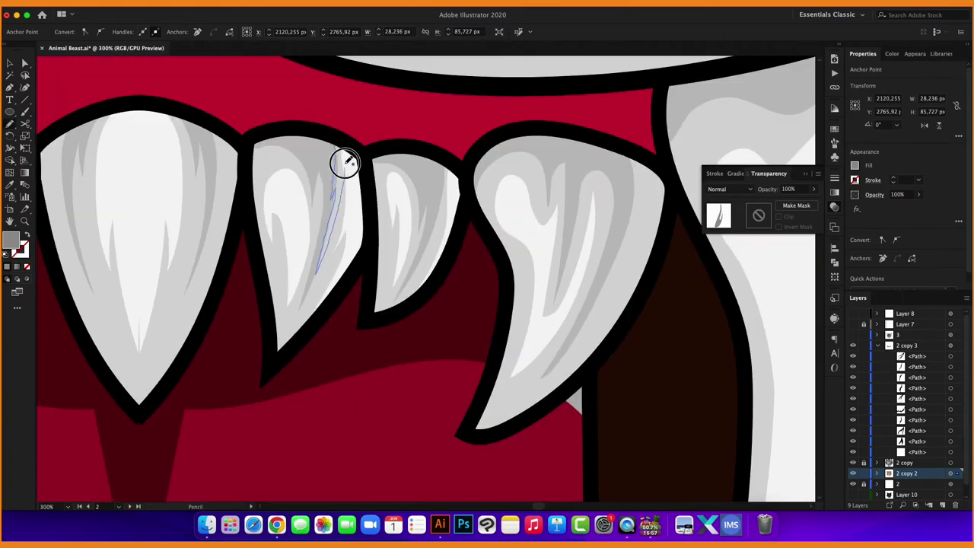
left_click_drag(344, 161, 338, 146)
left_click_drag(440, 172, 432, 230)
left_click_drag(442, 158, 426, 262)
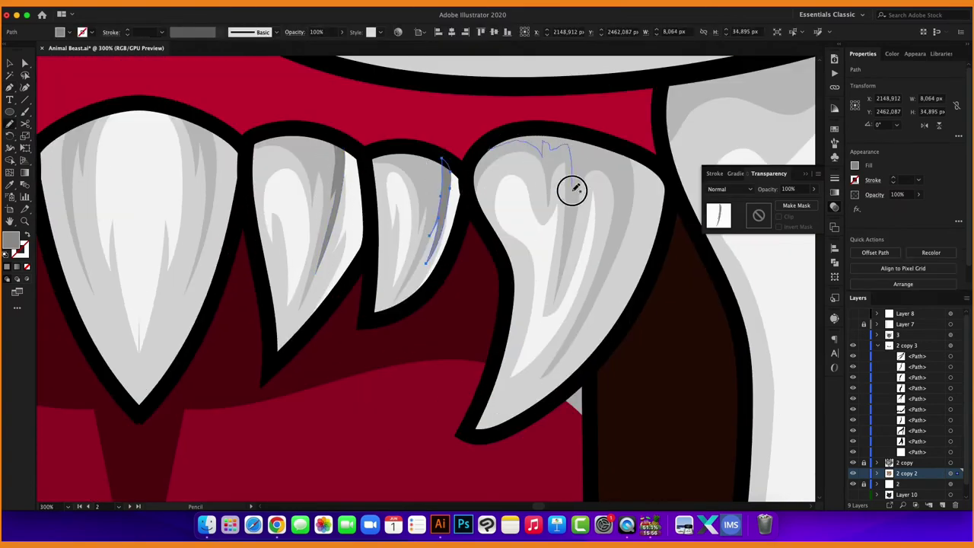
left_click_drag(572, 188, 570, 211)
left_click_drag(641, 190, 636, 148)
scroll(636, 149, "right", 10)
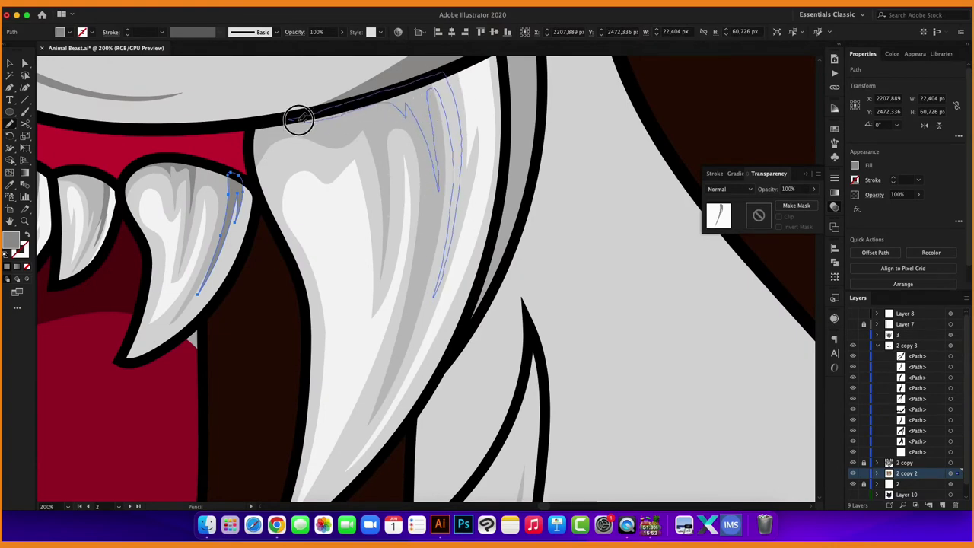
left_click_drag(299, 120, 293, 122)
Draw a shading shape and a white highlight on the lower fang.
scroll(298, 119, "down", 5)
scroll(312, 364, "up", 3)
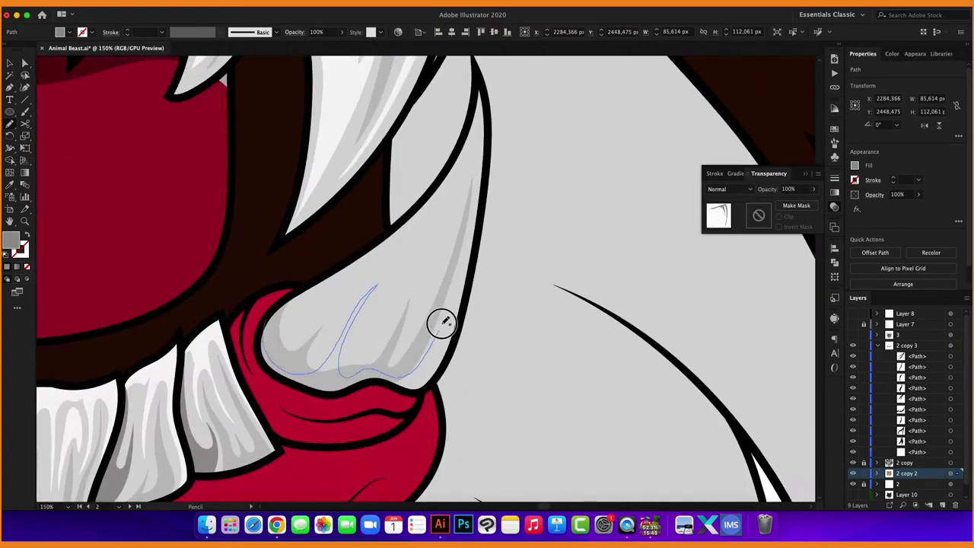
left_click_drag(420, 216, 293, 321)
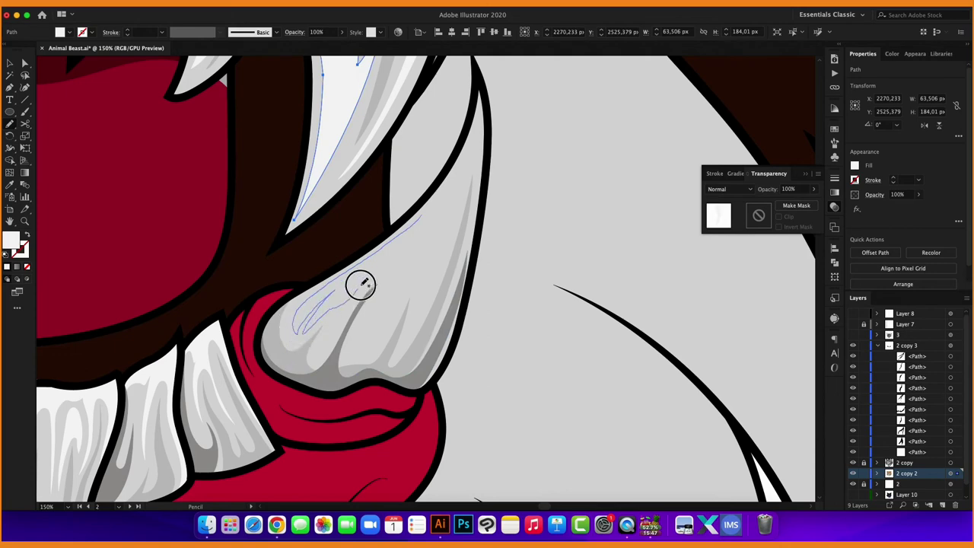
left_click_drag(361, 285, 405, 284)
scroll(451, 218, "down", 5)
Draw darker red shading along the lower teeth edge, lip corner and lower lip.
key("ctrl+shift+a")
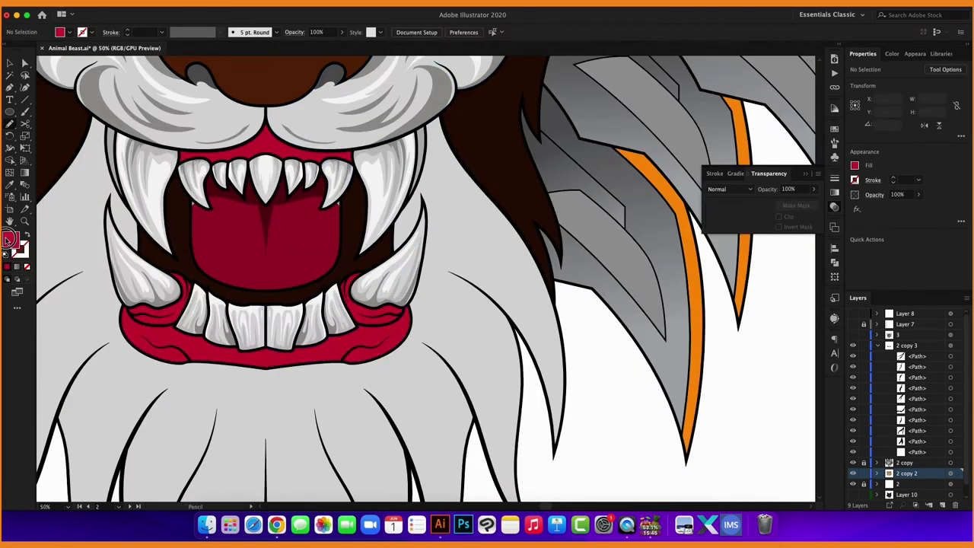
scroll(233, 405, "up", 5)
left_click_drag(252, 409, 331, 361)
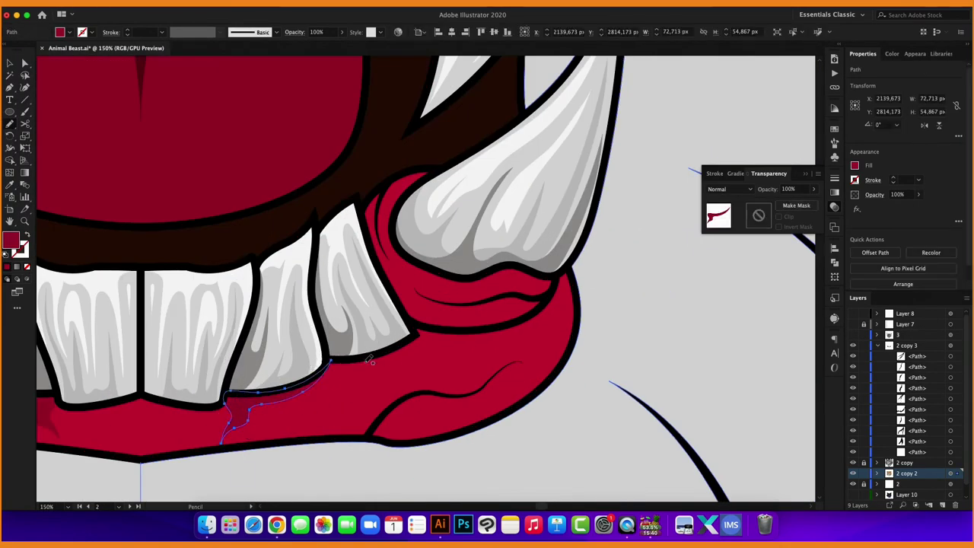
left_click_drag(422, 366, 411, 327)
left_click_drag(359, 359, 408, 343)
mouse_move(374, 424)
left_mouse_down()
mouse_move(501, 388)
mouse_move(529, 283)
left_mouse_up()
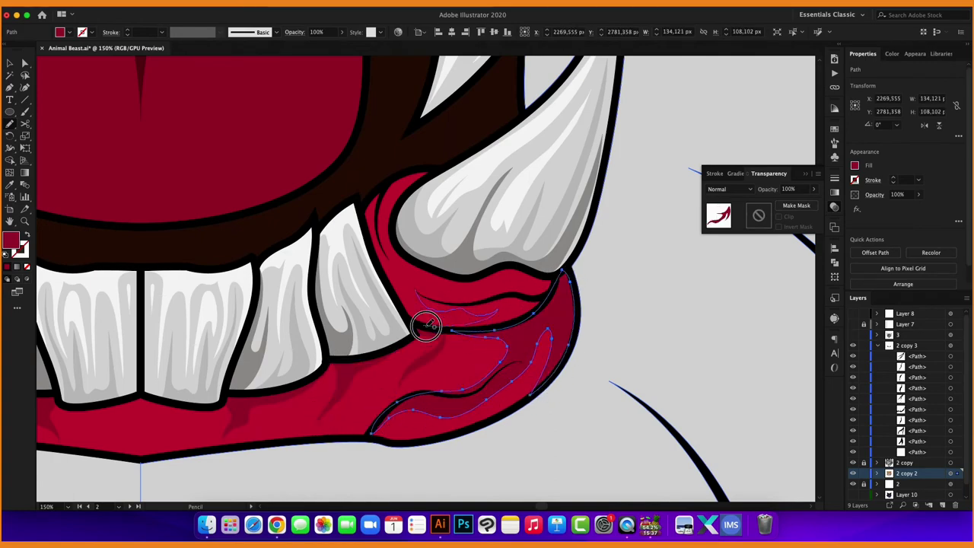
Add red shading along the upper gum and a small shape between the upper teeth.
key("super+minus")
key("super+minus")
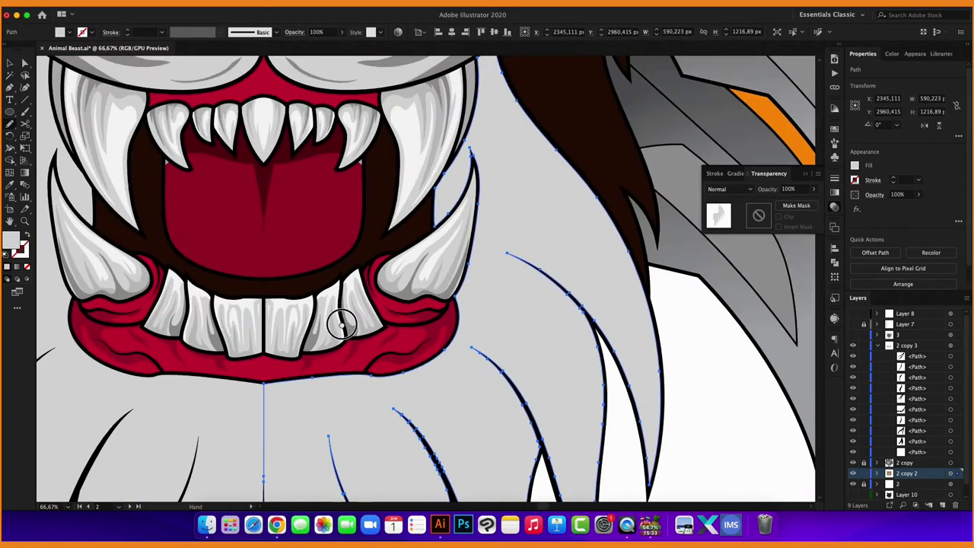
key("super+plus")
key("super+plus")
key("super+plus")
left_click_drag(308, 285, 309, 308)
key("super+minus")
key("super+minus")
key("super+minus")
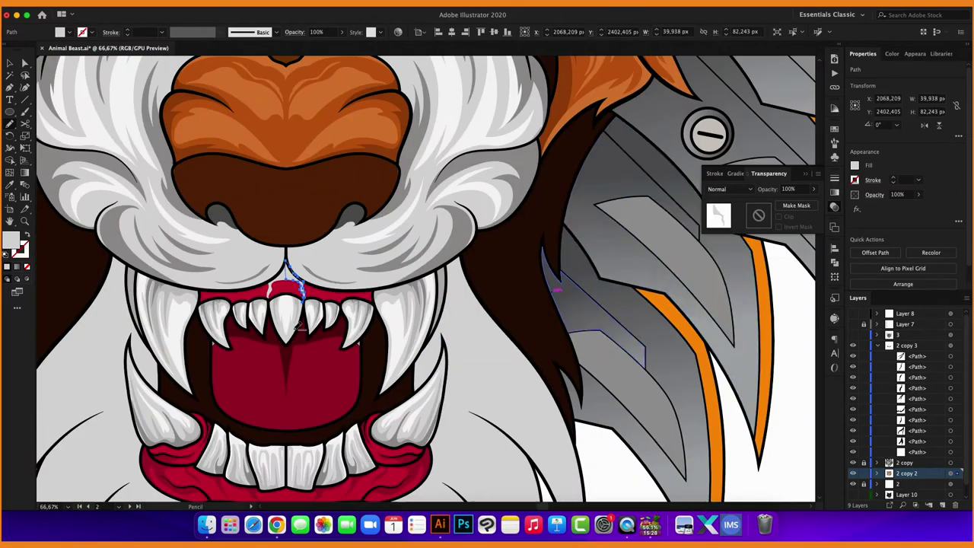
key("super+plus")
key("super+plus")
key("super+plus")
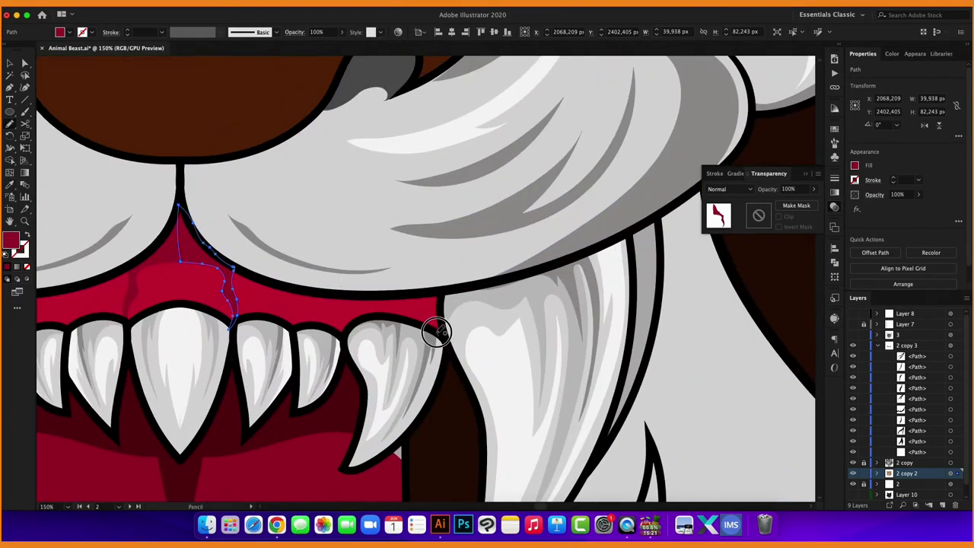
left_click_drag(340, 294, 331, 294)
left_click_drag(292, 328, 285, 297)
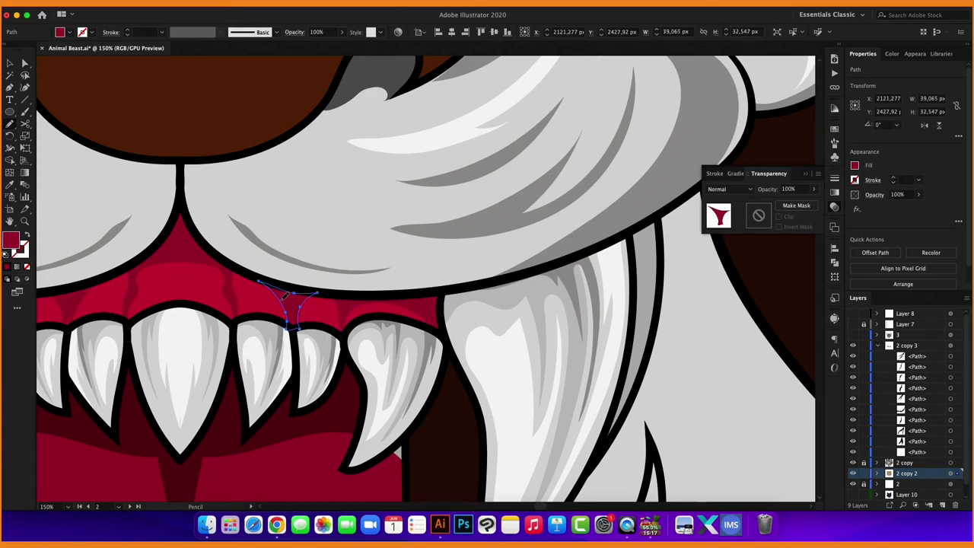
Zoom out to view the whole face and clear the selection.
key("super+minus")
key("super+minus")
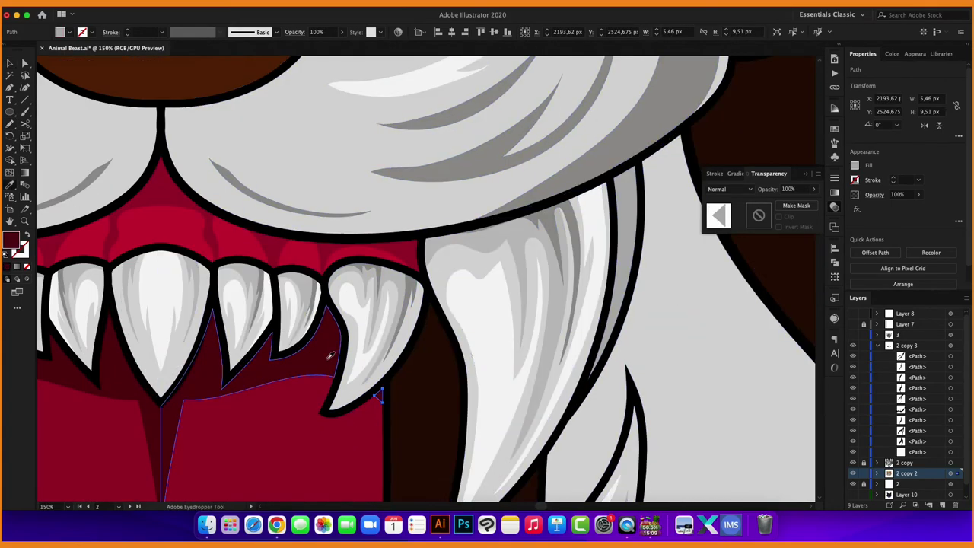
key("v")
key("super+minus")
key("super+minus")
key("super+equal")
scroll(374, 294, "down", 2)
key("super+shift+a")
Draw a light fur strand along the cheek beside the mouth with the Pencil tool.
key("n")
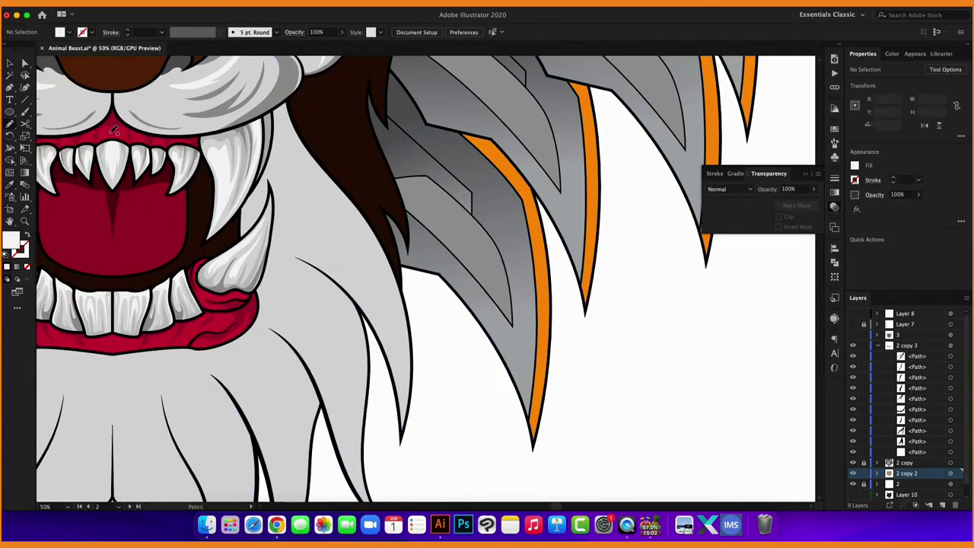
left_click_drag(402, 371, 403, 446)
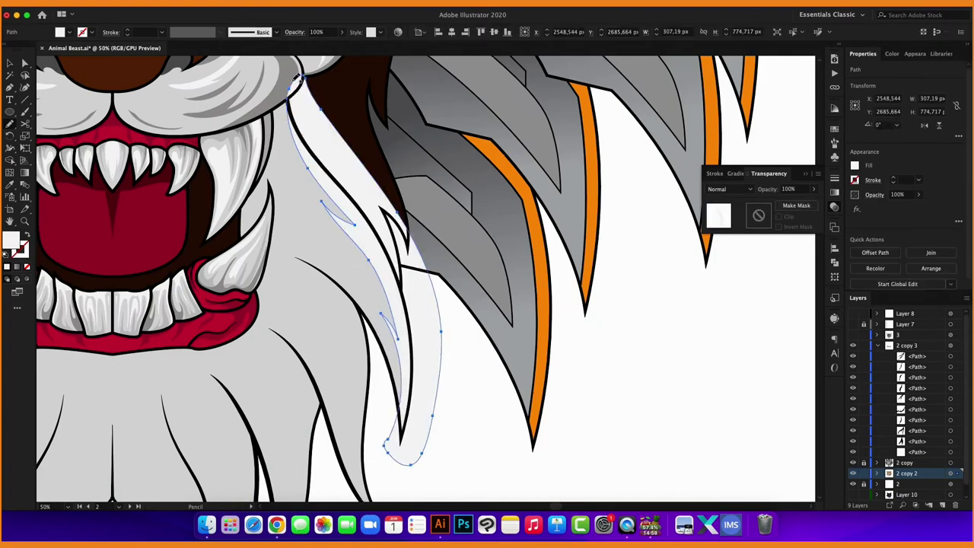
key("v")
key("super+minus")
key("super+equal")
key("super+equal")
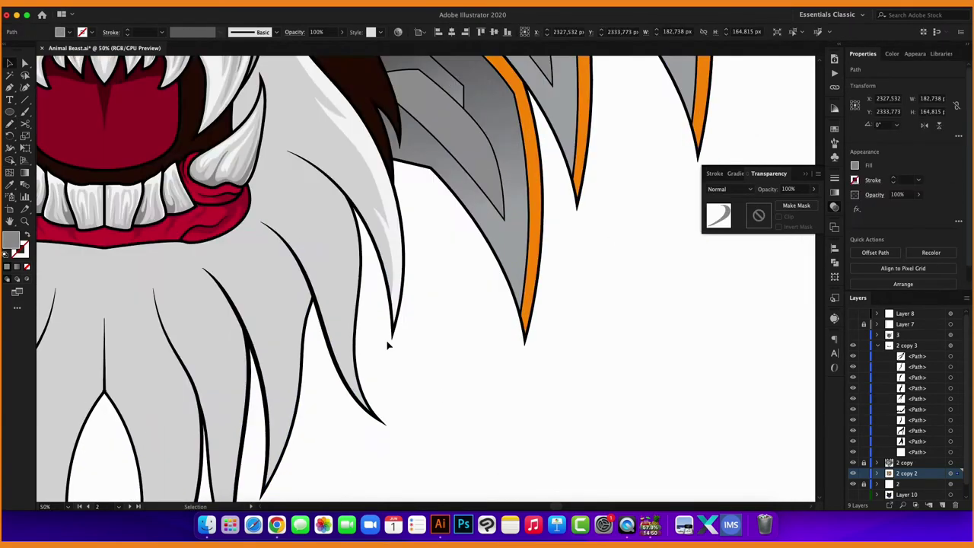
key("super+equal")
key("n")
Draw grey shading shapes in the cheek fur and merge the overlapping pieces.
mouse_move(280, 149)
left_mouse_down()
mouse_move(325, 201)
mouse_move(344, 191)
left_mouse_up()
scroll(398, 298, "up", 3)
left_click_drag(417, 293, 445, 327)
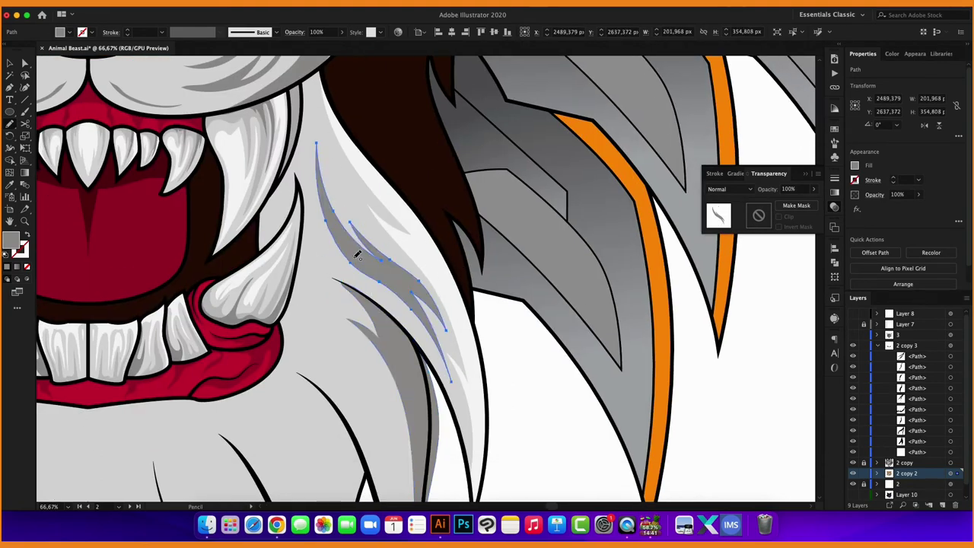
key("super+minus")
scroll(348, 254, "down", 3)
key("shift+m")
key("super+minus")
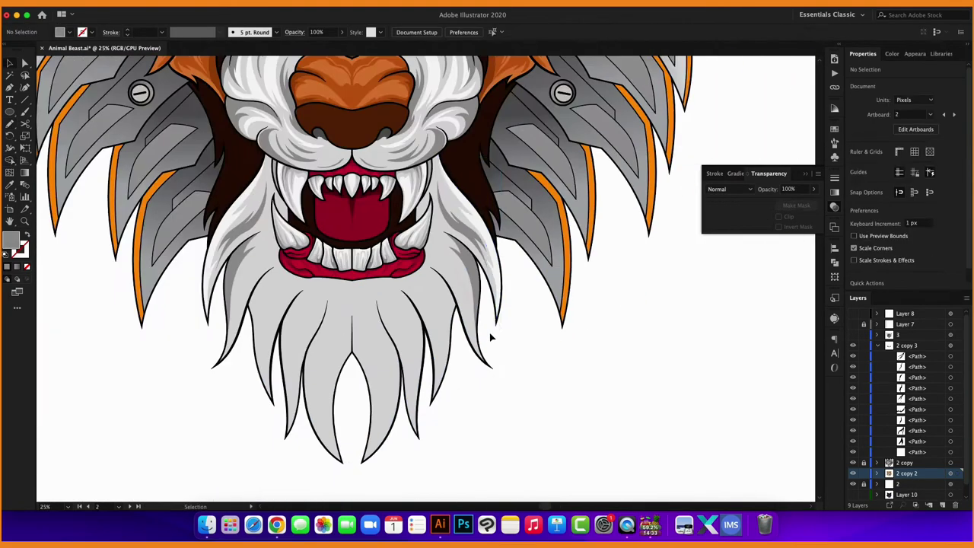
key("super+equal")
key("super+equal")
Draw several dark grey shadow strands running down the beard locks.
key("n")
scroll(381, 251, "down", 2)
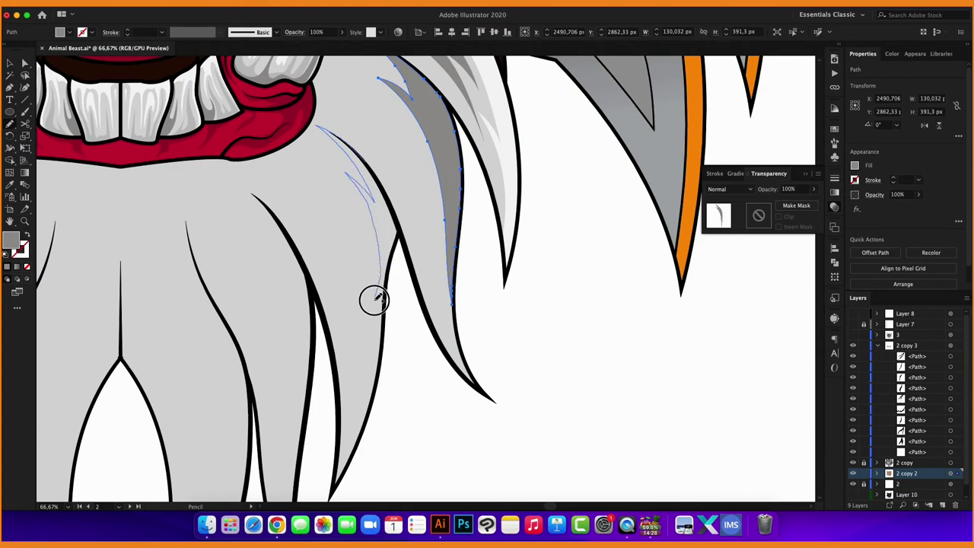
left_click_drag(375, 299, 368, 414)
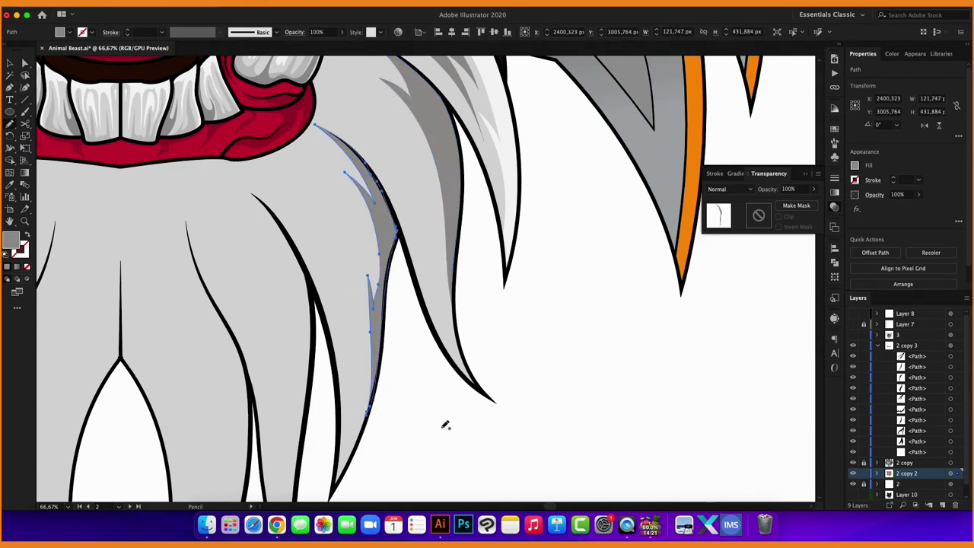
left_click_drag(370, 312, 374, 306)
left_click_drag(302, 250, 396, 140)
left_click_drag(340, 72, 373, 163)
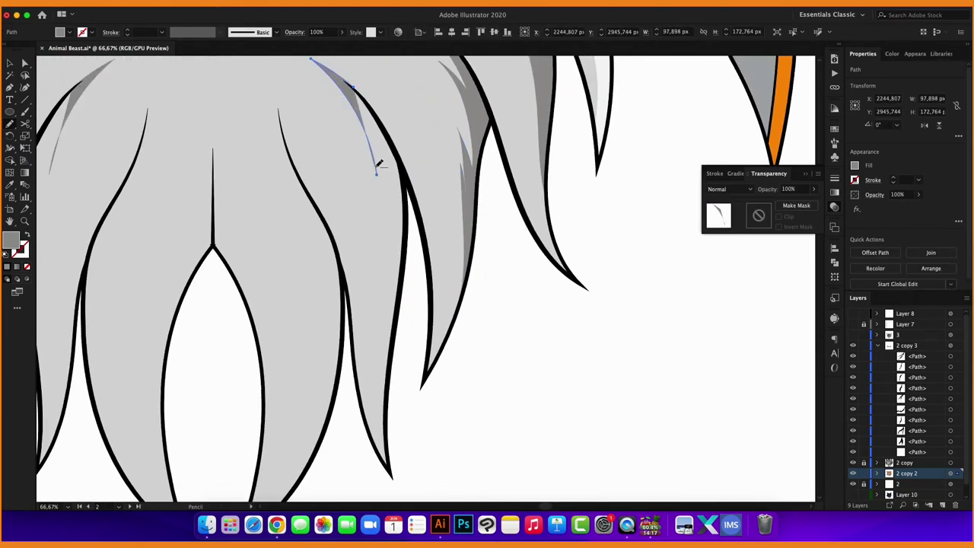
left_click_drag(368, 251, 361, 345)
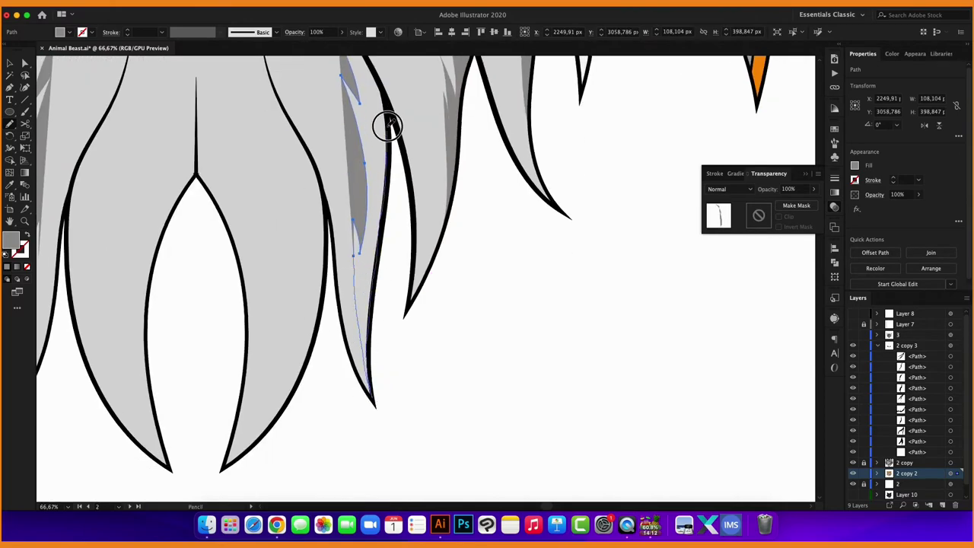
Close the last beard shadow strand into a filled grey shape.
scroll(388, 190, "down", 1)
scroll(456, 289, "down", 1)
scroll(472, 335, "up", 1)
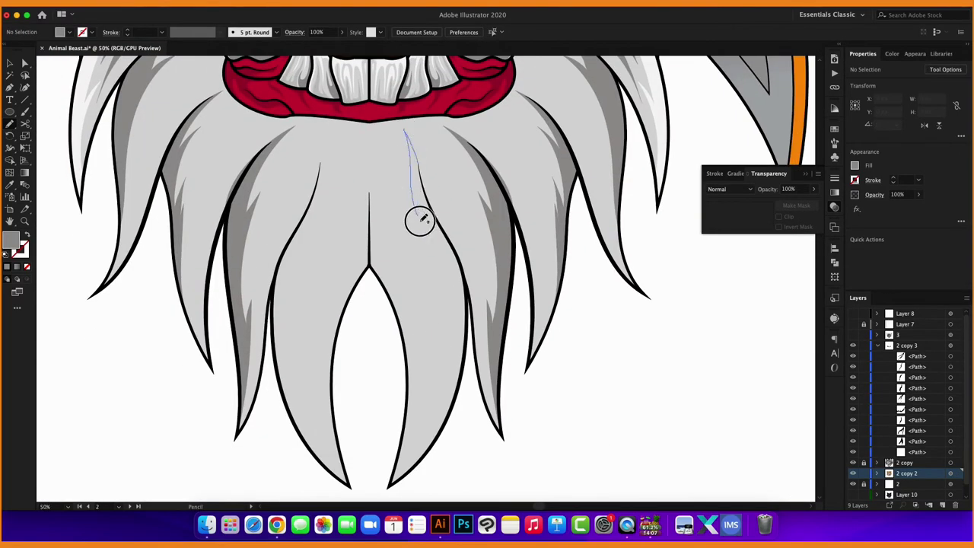
left_click_drag(450, 241, 420, 131)
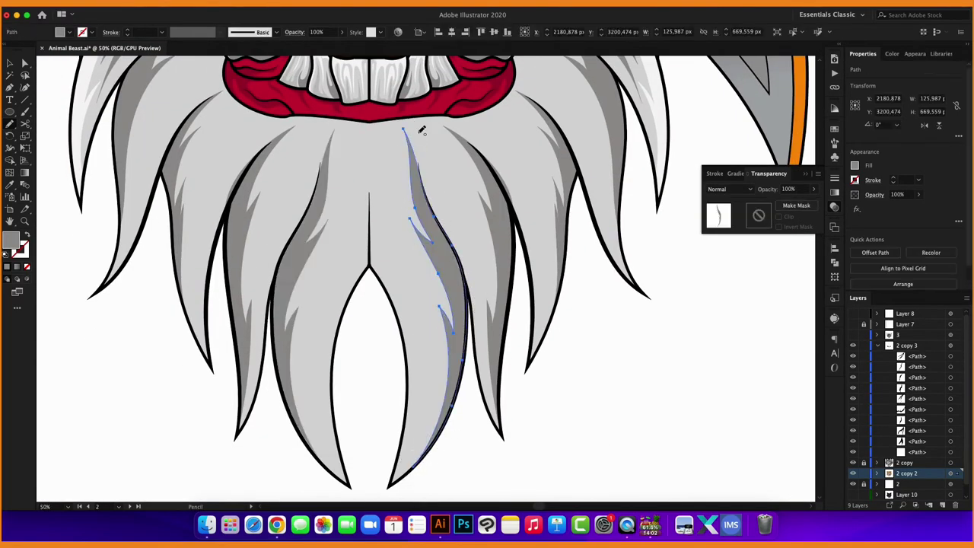
key("v")
scroll(457, 228, "up", 2)
Select two beard shadow strands and lower their opacity in Transparency.
left_click(533, 244, "shift")
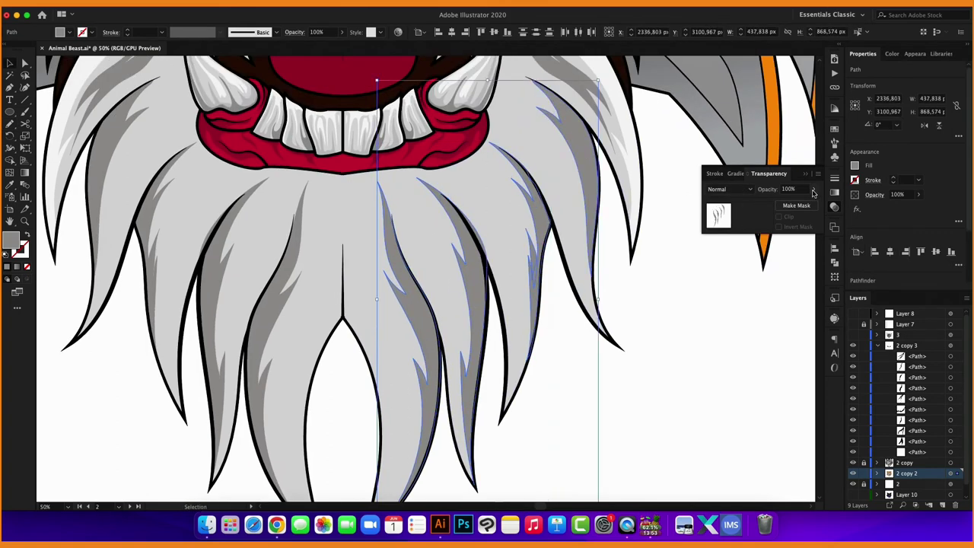
left_click(813, 189)
left_click_drag(813, 201, 797, 201)
left_click(537, 251)
left_click(834, 262)
scroll(383, 369, "down", 1)
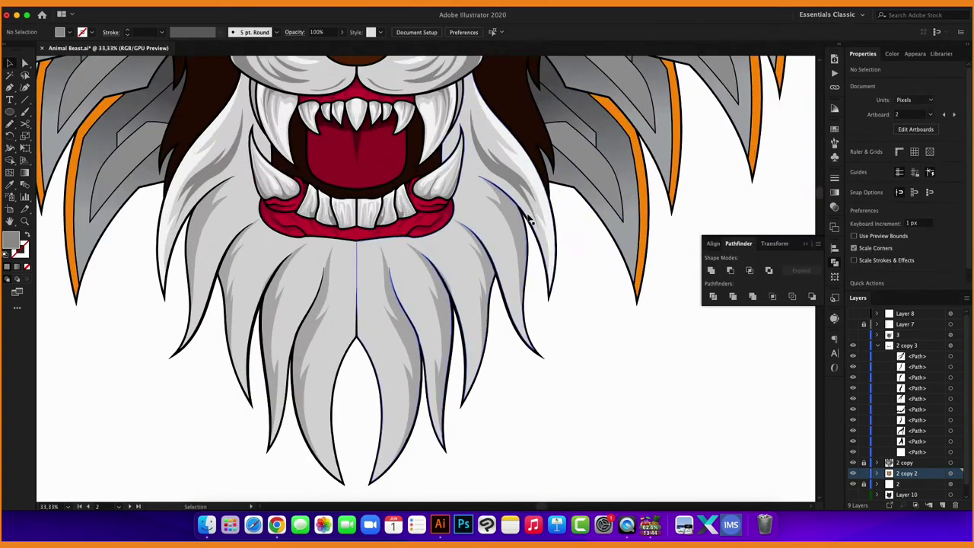
Select the remaining beard shadow strands and set their opacity to about 58%.
left_click(485, 305)
left_click(393, 322, "shift")
left_click(525, 190, "shift")
left_click(835, 206)
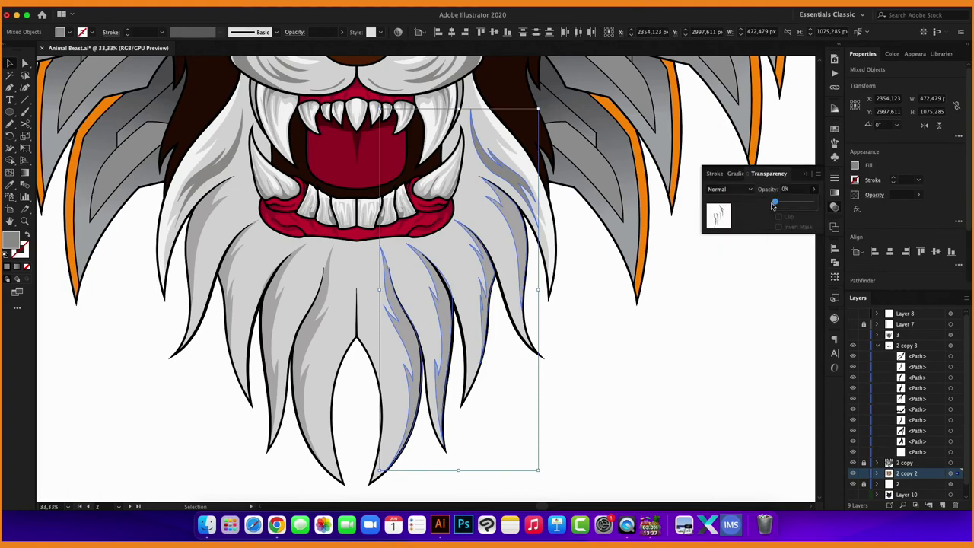
left_click(814, 189)
left_click_drag(814, 201, 794, 202)
Move an anchor of the grey strand near the mouth with Direct Selection.
key("a")
scroll(446, 293, "up", 3)
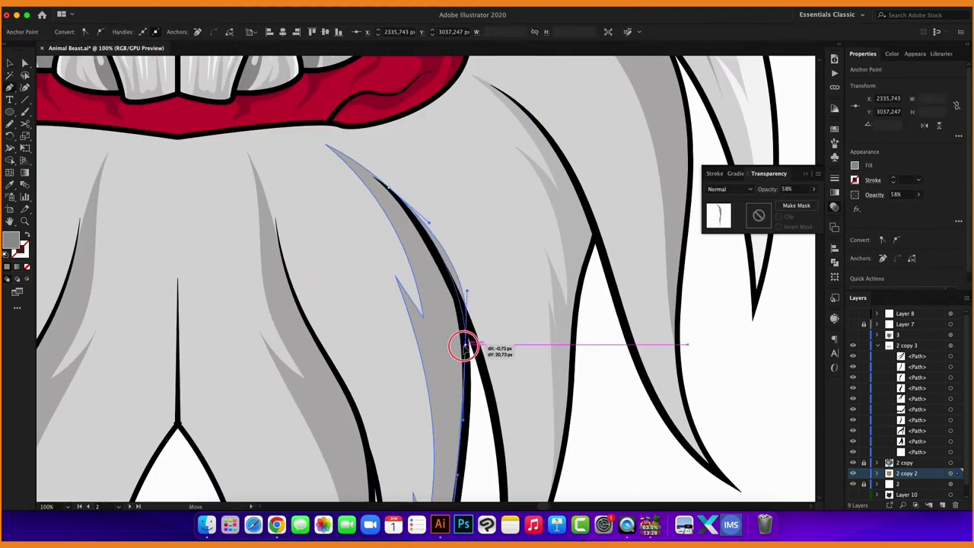
left_click(446, 321)
scroll(518, 352, "down", 2)
scroll(446, 162, "up", 3)
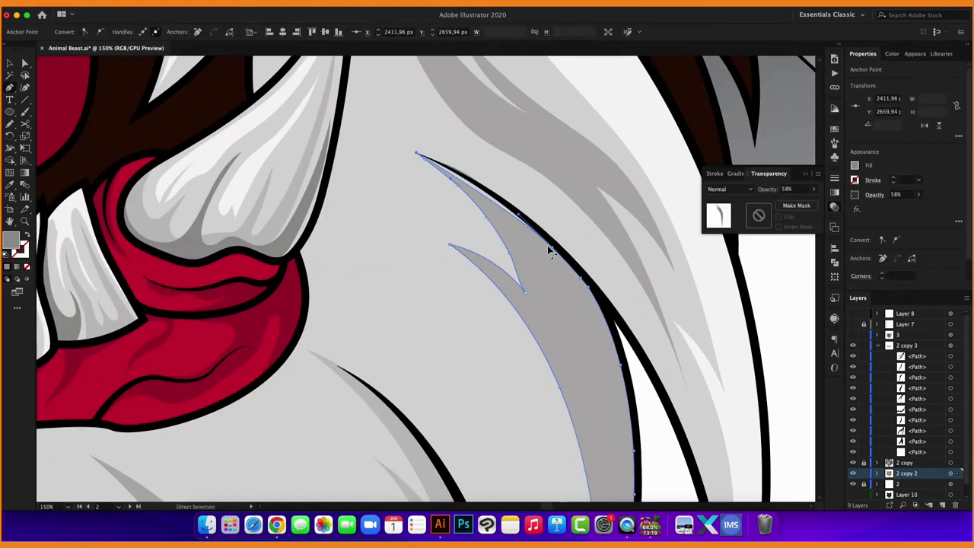
left_click(500, 187)
left_click_drag(500, 187, 585, 283)
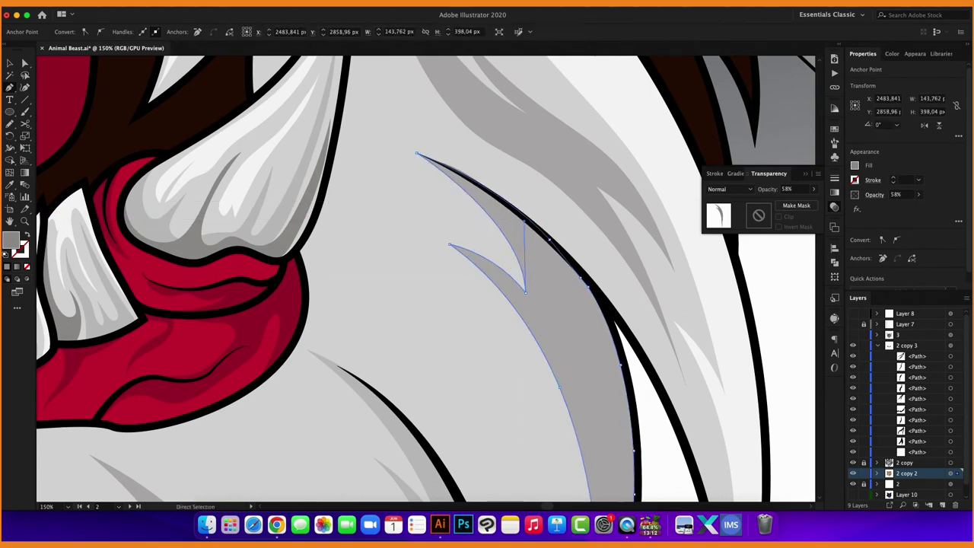
Pull the strand's tip upward and adjust its curve into a tapered point.
scroll(585, 283, "up", 3)
scroll(479, 124, "down", 3)
key("v")
key("ctrl+shift+a")
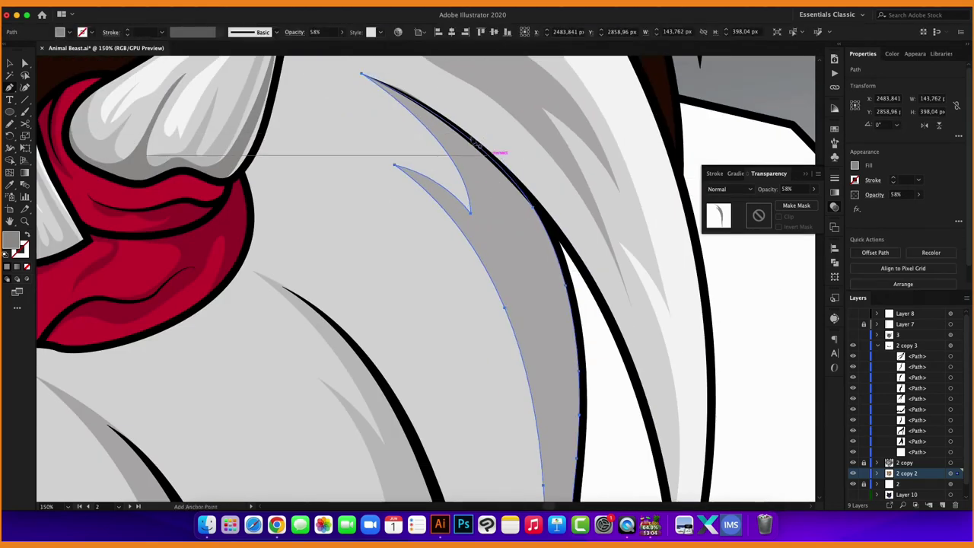
left_click_drag(395, 165, 403, 131)
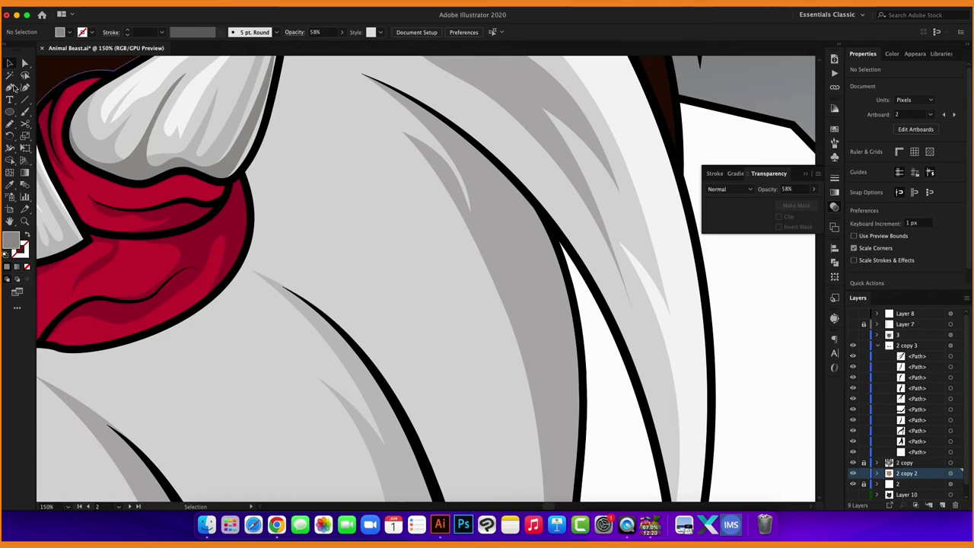
left_click(14, 88)
left_click_drag(478, 211, 472, 206)
Check the fill colour and select the black beard outline at the junction.
key("ctrl+minus")
key("ctrl+minus")
key("ctrl+minus")
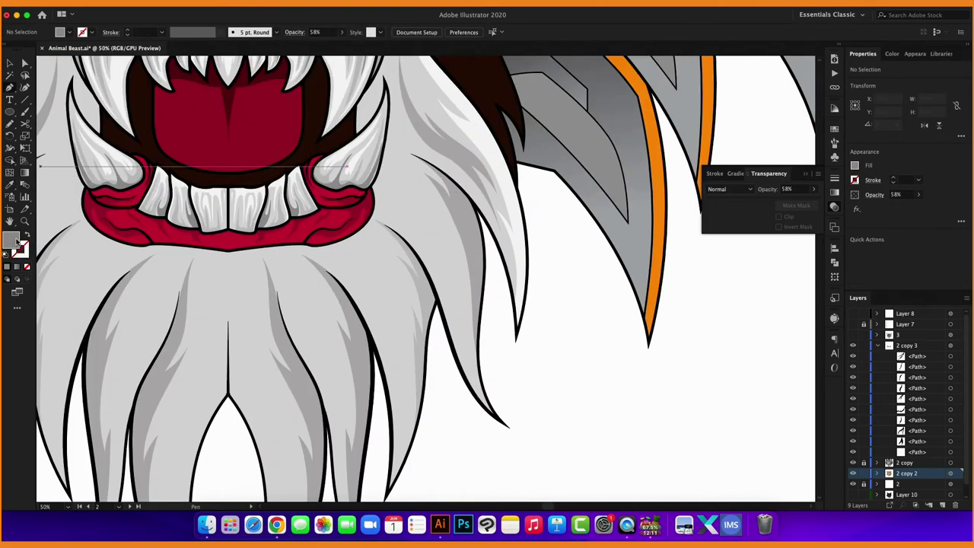
double_click(17, 241)
left_click(250, 91)
scroll(279, 395, "down", 5)
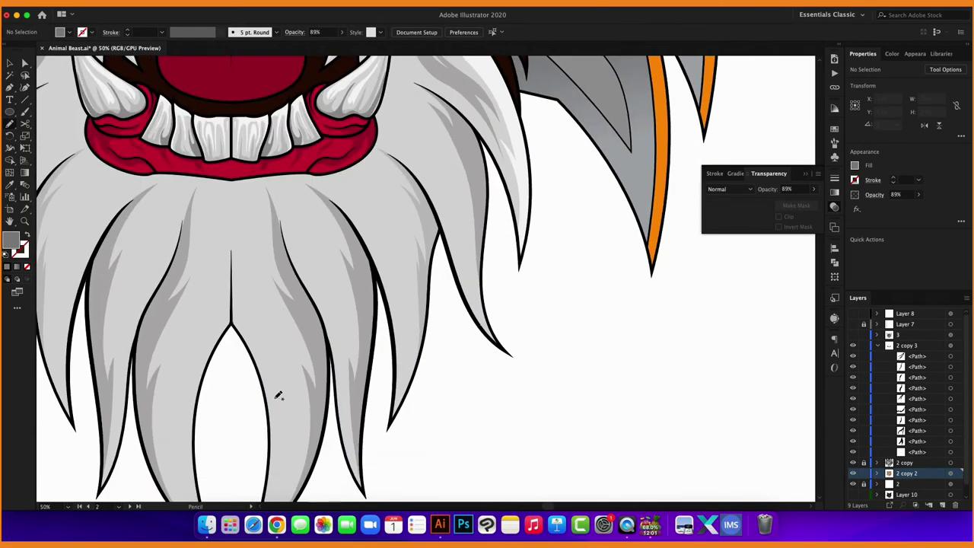
scroll(231, 324, "up", 5)
left_click(230, 323, "ctrl")
key("p")
scroll(230, 323, "up", 5)
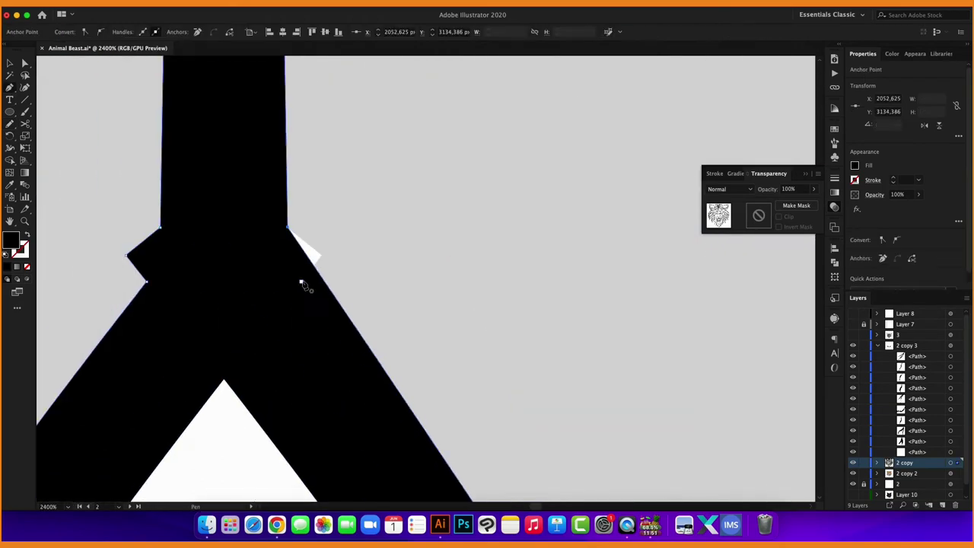
Select a beard strand path and extend it down to the beard tip.
scroll(303, 283, "down", 3)
left_click(304, 281, "ctrl")
scroll(305, 282, "down", 5)
scroll(303, 289, "down", 5)
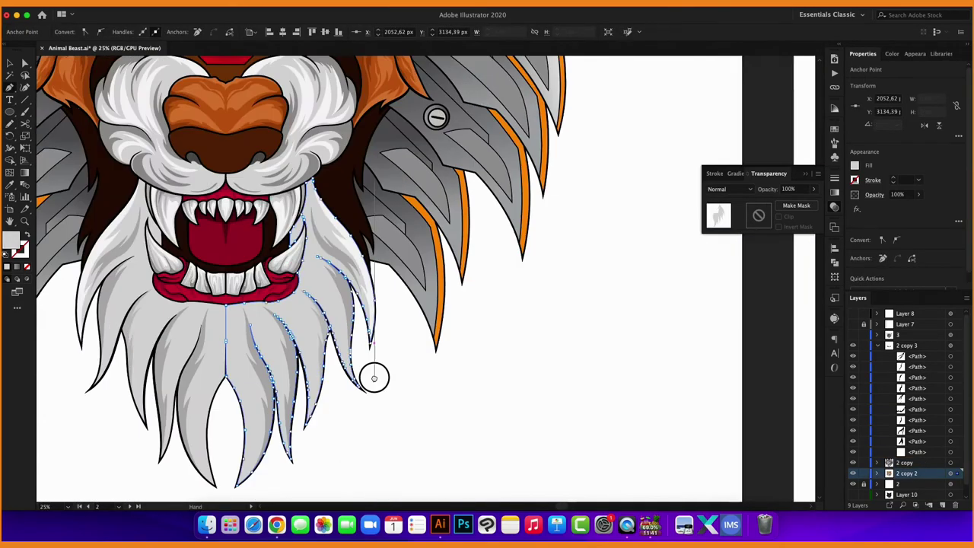
scroll(372, 376, "up", 1)
left_click(362, 298, "ctrl")
scroll(413, 419, "up", 1)
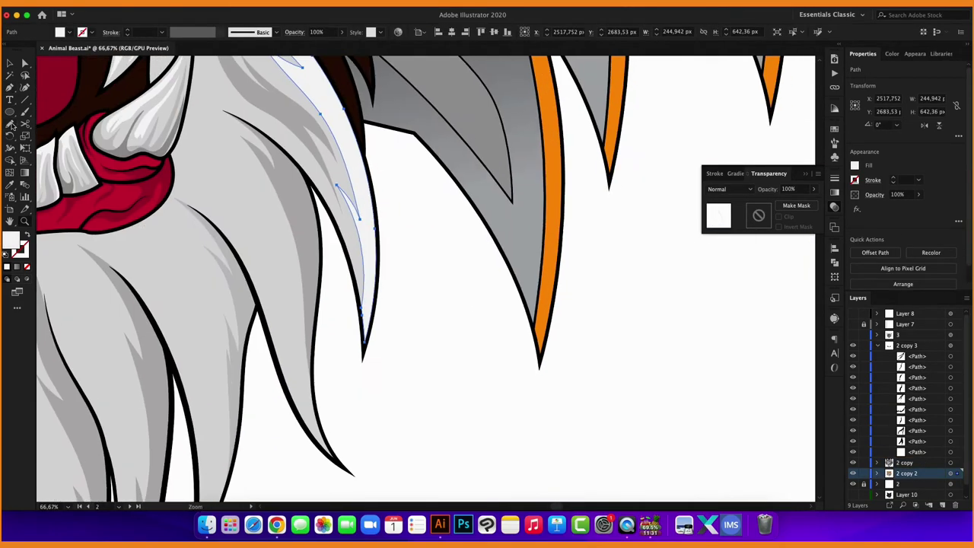
left_click_drag(296, 348, 328, 454)
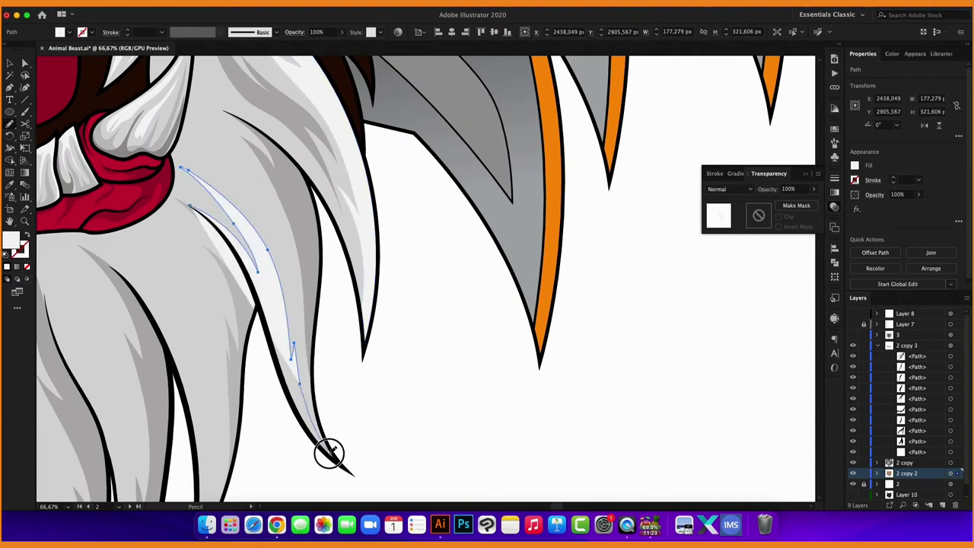
Try a highlight stroke on a lower beard strand, then undo it.
scroll(304, 286, "left", 3)
scroll(350, 296, "left", 3)
scroll(411, 301, "left", 2)
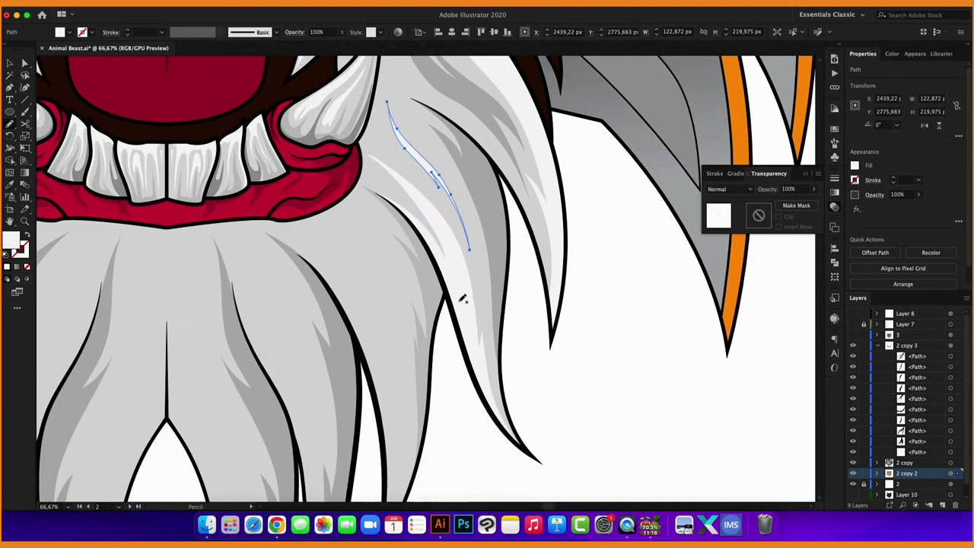
scroll(365, 301, "down", 3)
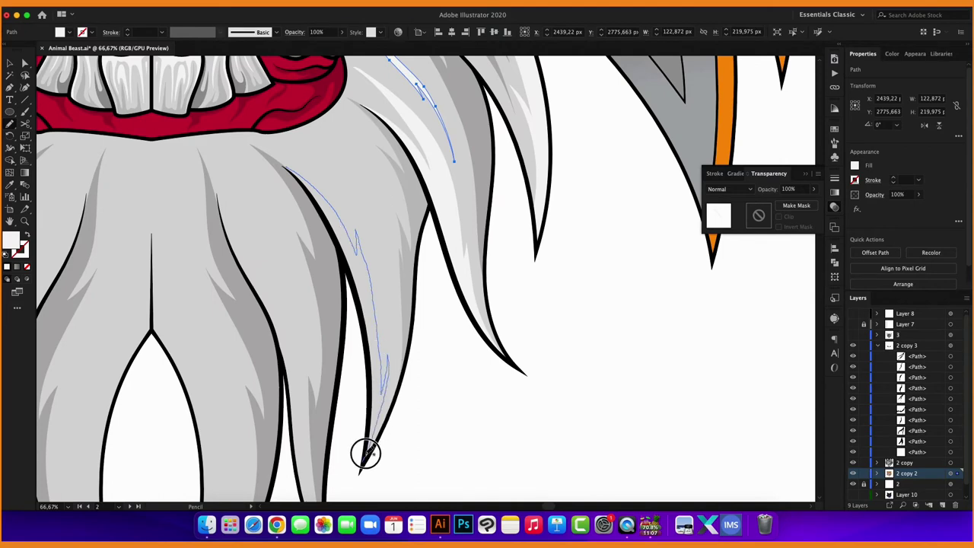
scroll(380, 221, "down", 3)
key("ctrl+minus")
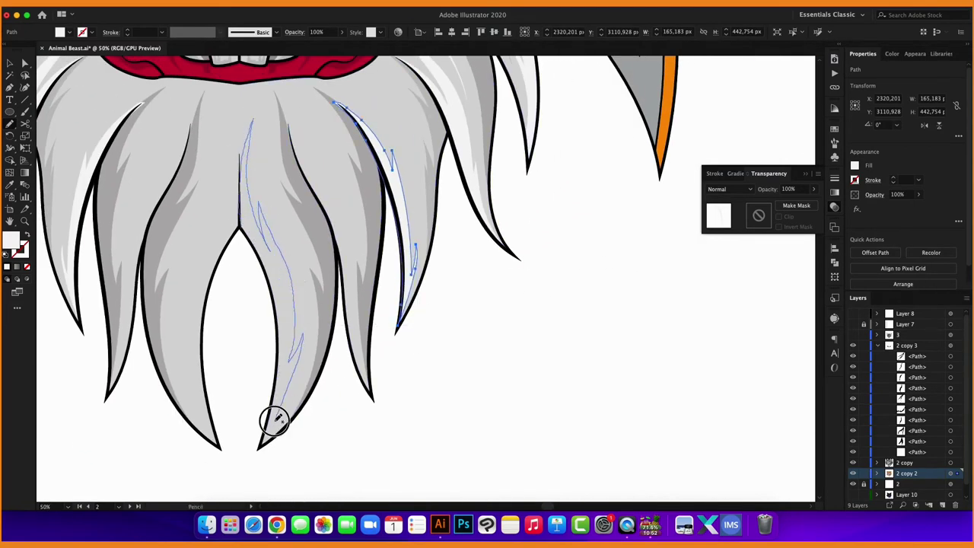
left_click_drag(274, 420, 266, 448)
key("ctrl+z")
Inspect an anchor on the grey beard shadow strand up close.
key("ctrl+plus")
key("ctrl+plus")
key("ctrl+plus")
key("p")
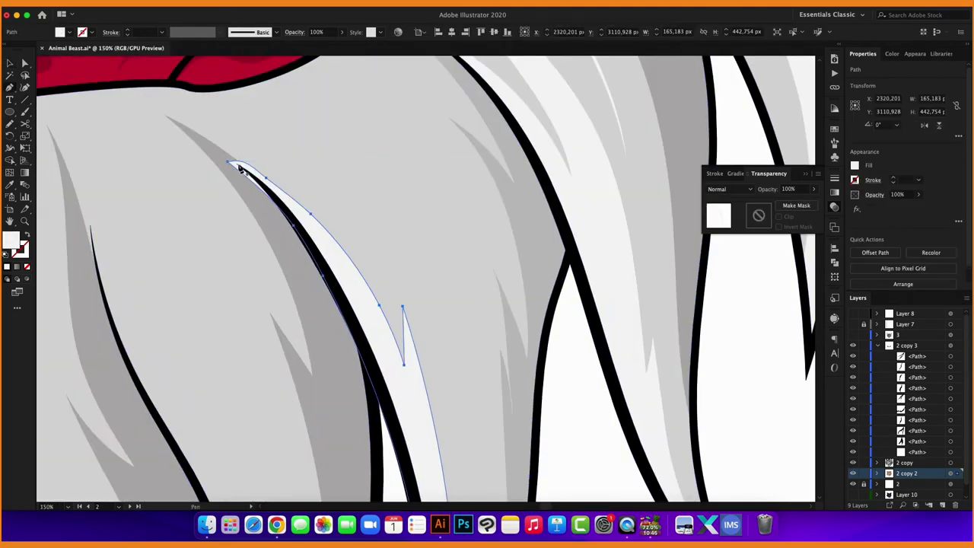
key("ctrl+plus")
key("ctrl+plus")
key("a")
left_click(307, 232)
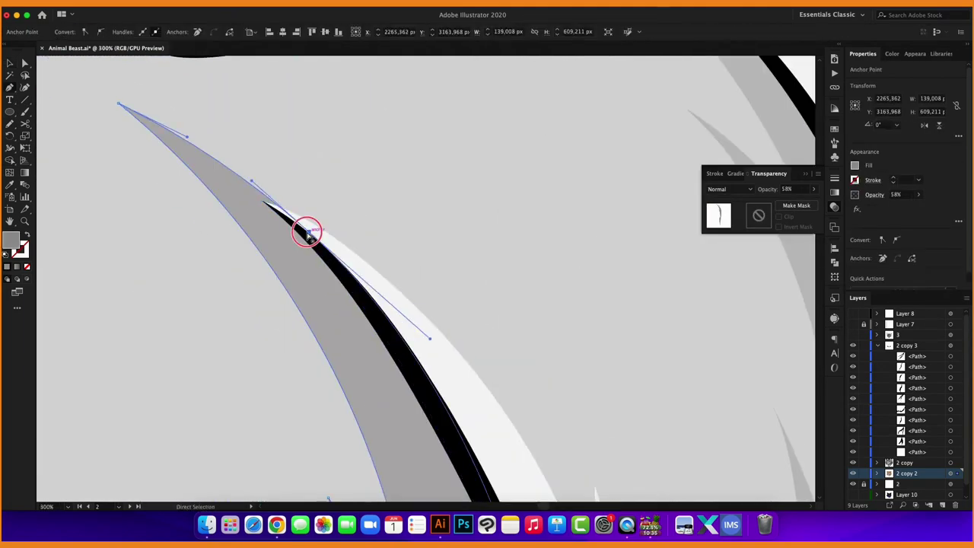
key("ctrl+minus")
key("ctrl+minus")
key("ctrl+minus")
key("p")
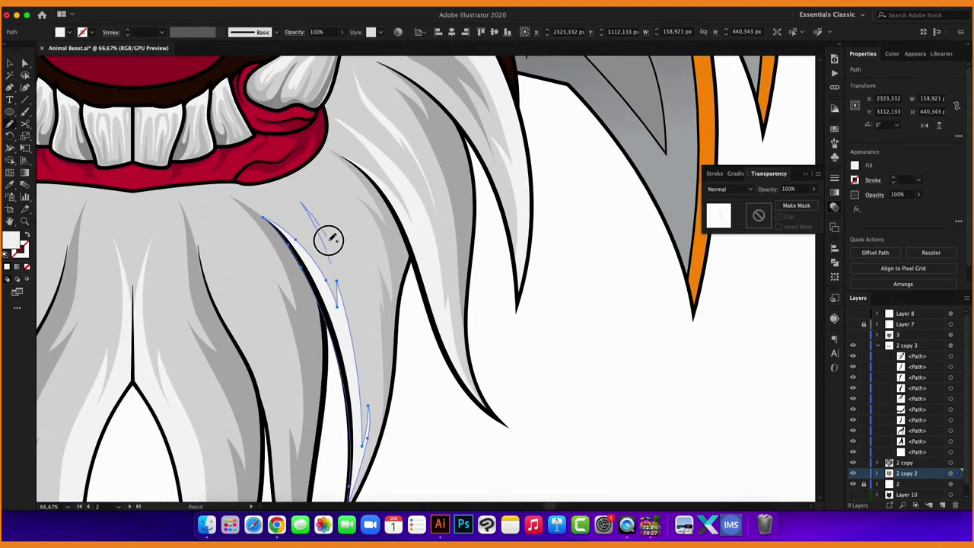
Draw a small white highlight strand on the beard.
key("ctrl+shift+a")
scroll(304, 195, "down", 3)
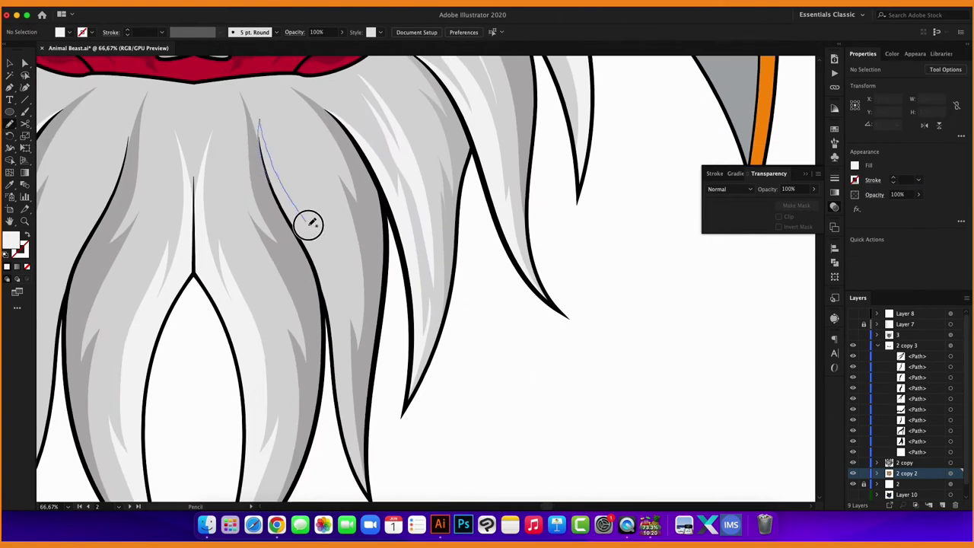
left_click_drag(298, 242, 301, 223)
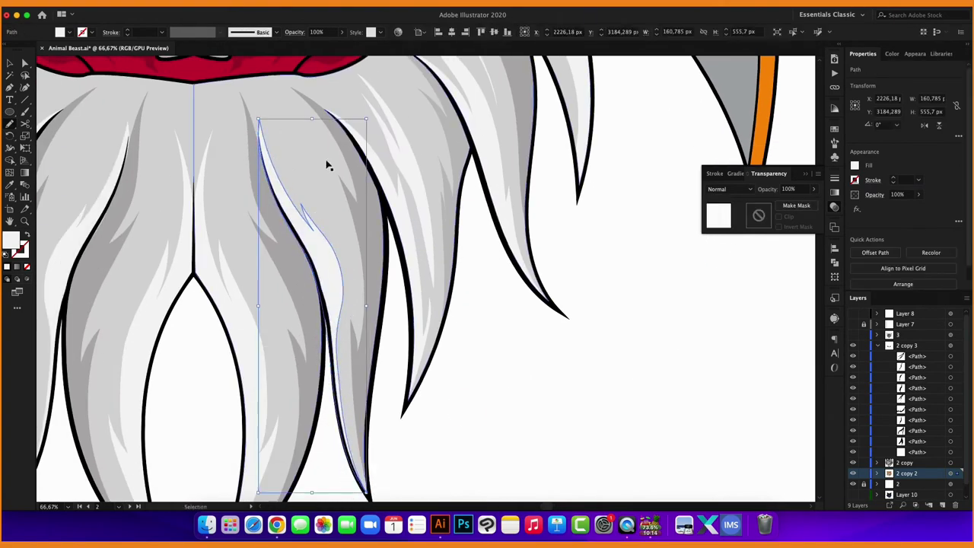
key("ctrl+plus")
scroll(385, 347, "down", 2)
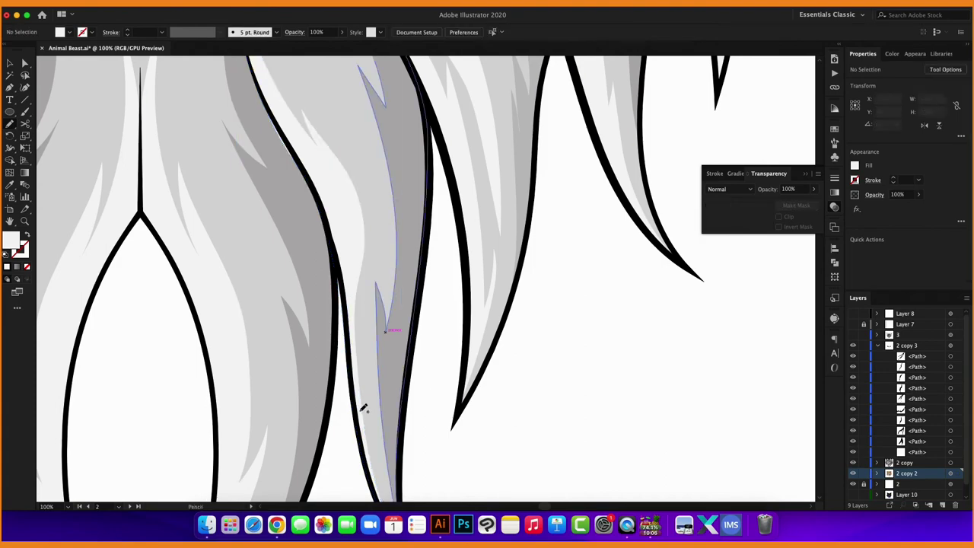
Zoom out to the whole beard and deselect the finished highlight.
key("v")
key("ctrl+minus")
key("ctrl+shift+F9")
key("ctrl+minus")
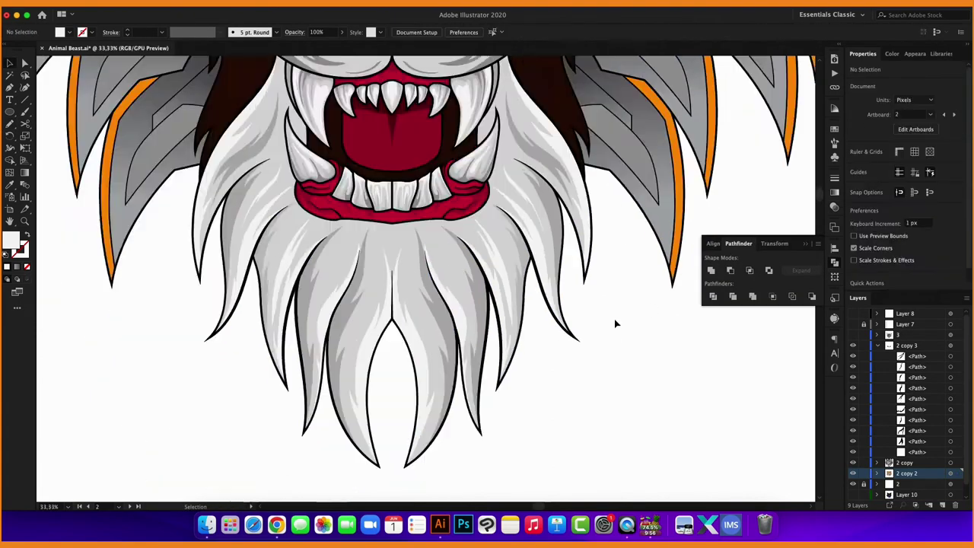
key("ctrl+minus")
key("ctrl+shift+a")
key("ctrl+shift+F10")
key("n")
scroll(397, 328, "up", 3)
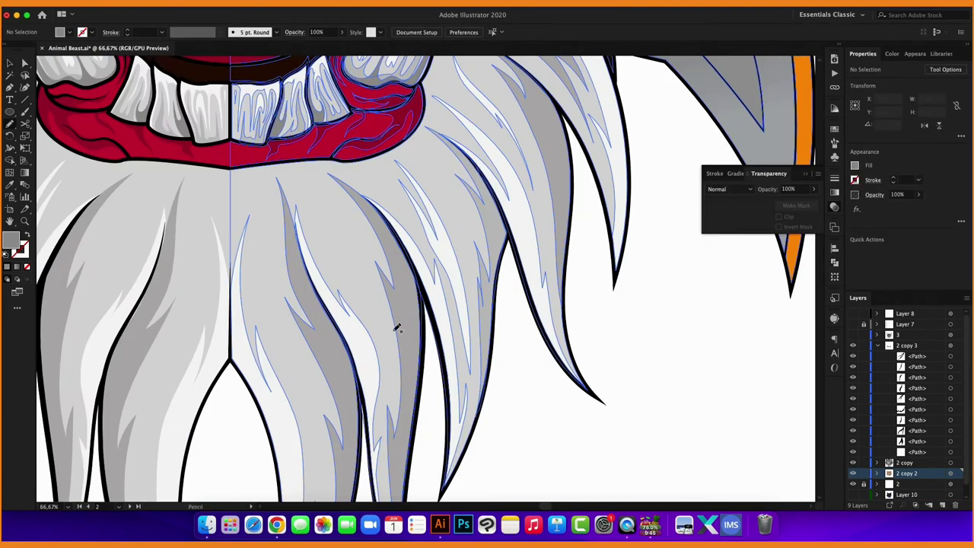
Draw grey shading strands along the beard hair.
left_click_drag(402, 398, 358, 254)
left_click_drag(338, 256, 320, 209)
key("ctrl+minus")
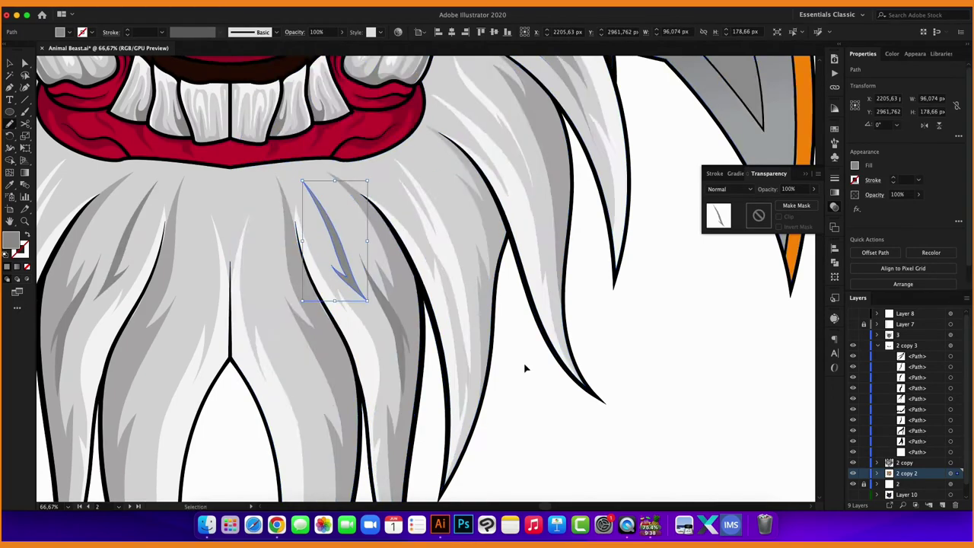
key("ctrl+minus")
key("ctrl+shift+a")
left_click_drag(378, 371, 379, 373)
key("ctrl+plus")
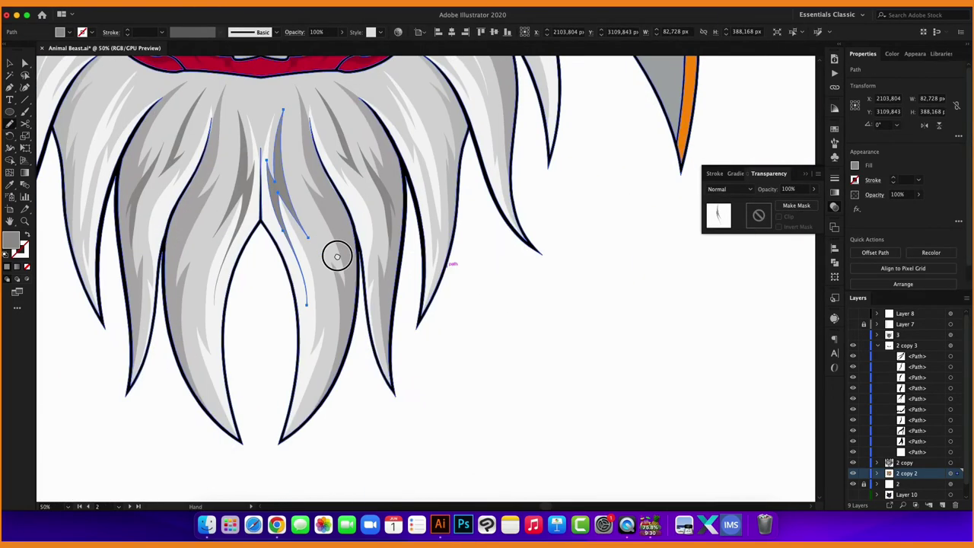
Add more grey shading strands down the beard locks toward the lower tip.
left_click_drag(316, 364, 294, 421)
left_click_drag(328, 311, 328, 309)
scroll(338, 437, "up", 3)
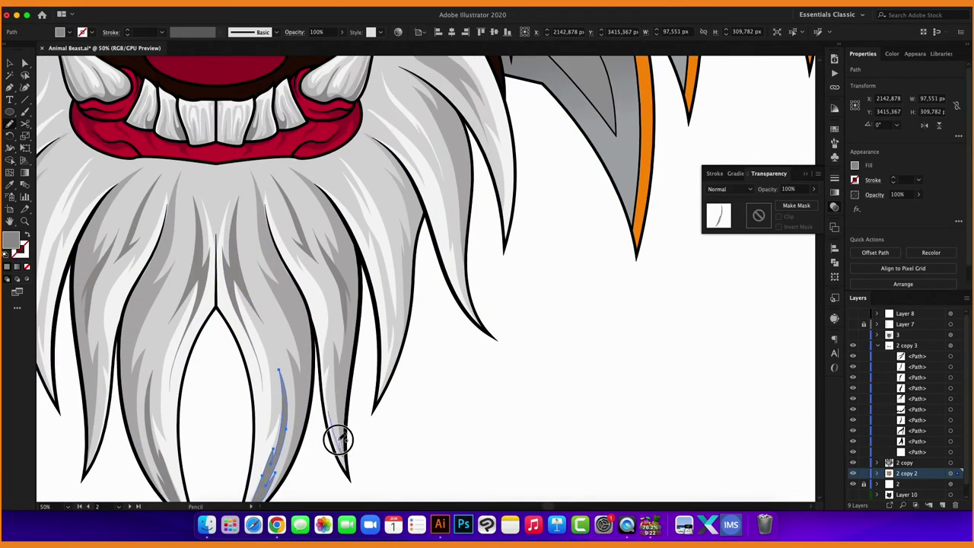
scroll(394, 265, "up", 2)
mouse_move(357, 197)
left_mouse_down()
mouse_move(386, 228)
mouse_move(407, 331)
left_mouse_up()
scroll(427, 228, "up", 2)
scroll(517, 395, "up", 3)
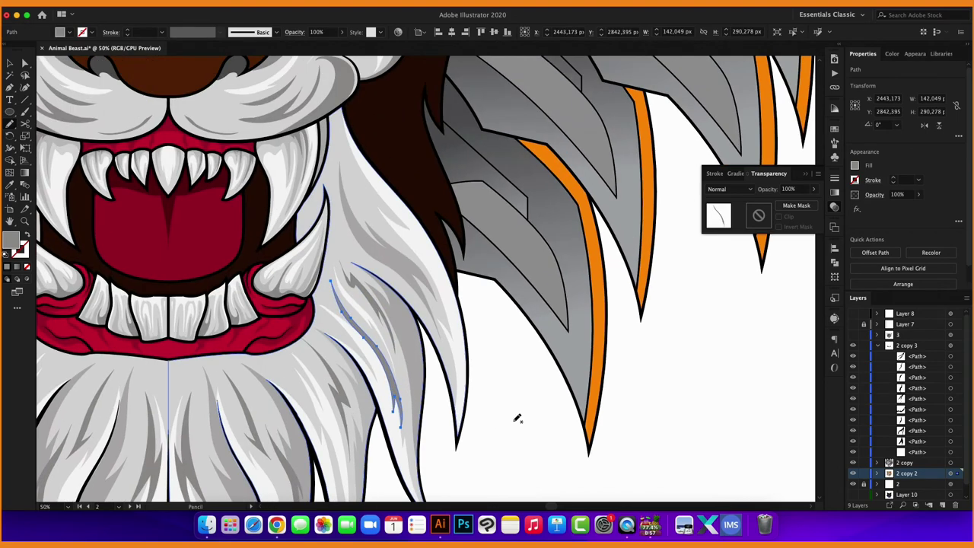
Draw a grey shading strand on the right beard lock.
key("super+shift+a")
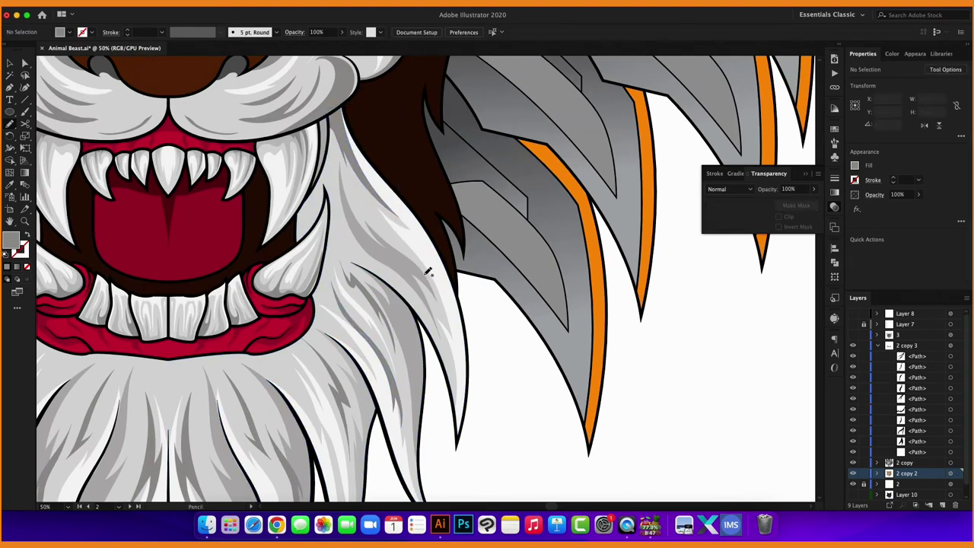
left_click_drag(415, 264, 420, 271)
scroll(599, 270, "down", 3)
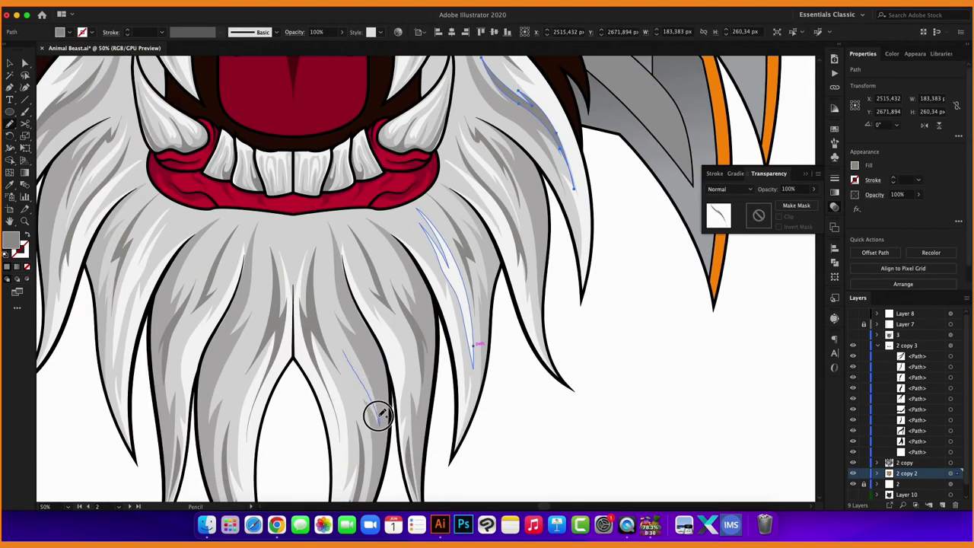
key("super+minus")
scroll(381, 304, "up", 3)
Switch the fill to white and draw a highlight strand below the lip.
double_click(10, 240)
left_click(252, 92)
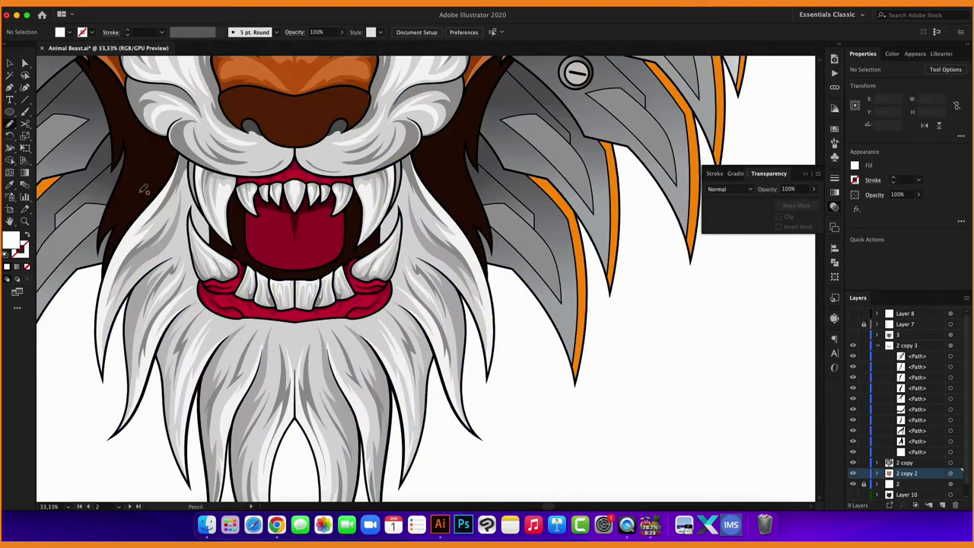
left_click_drag(318, 373, 331, 391)
key("super+plus")
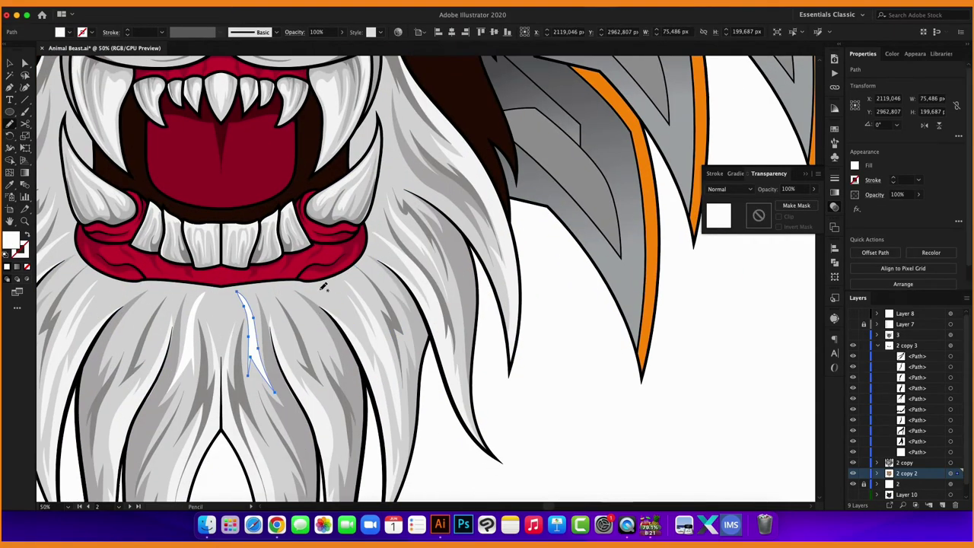
Draw two white highlight strands in the eyebrow hair above the eye.
key("super+minus")
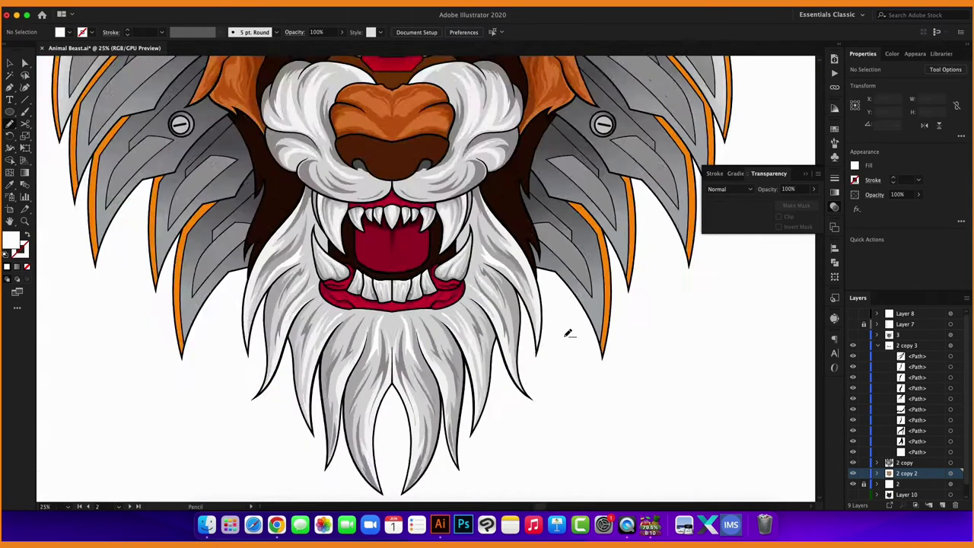
key("super+minus")
key("super+plus")
key("super+plus")
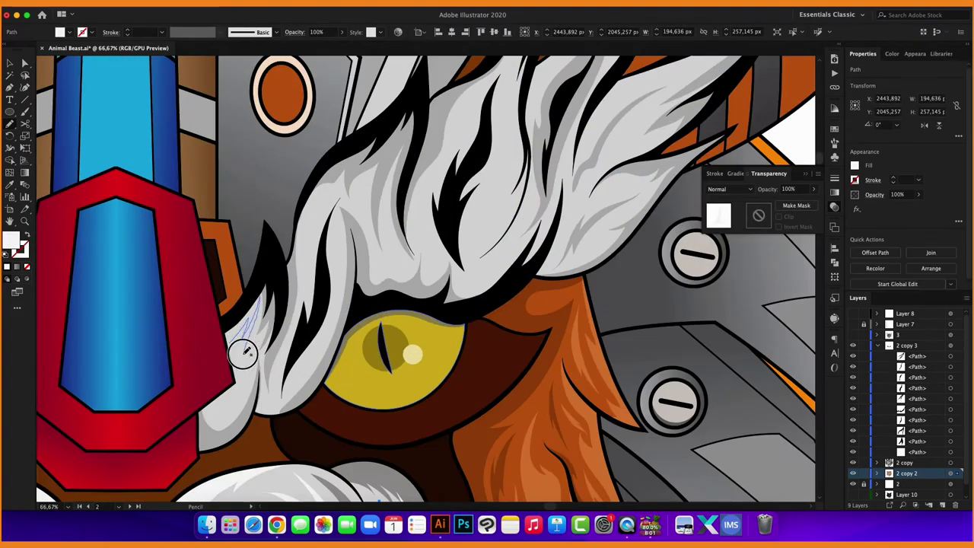
key("super+plus")
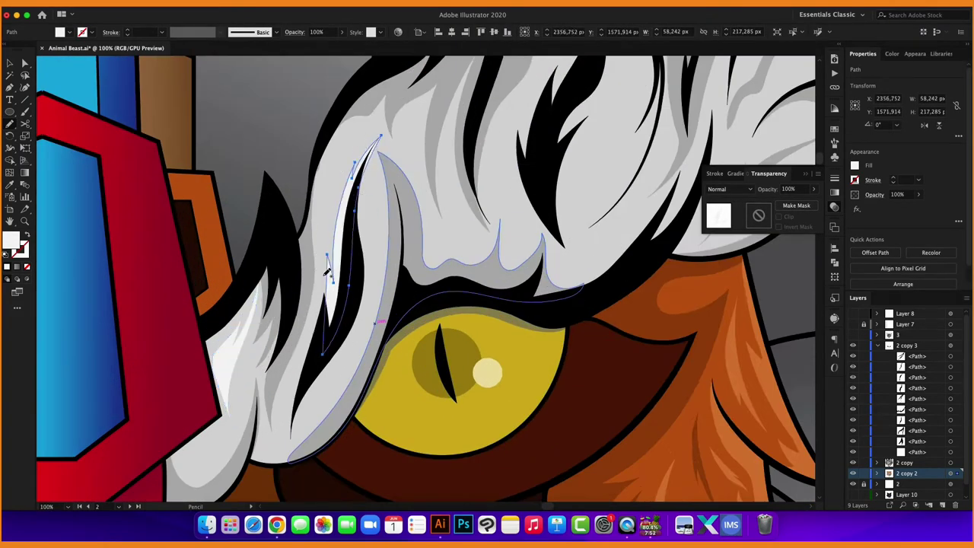
left_click_drag(257, 286, 229, 414)
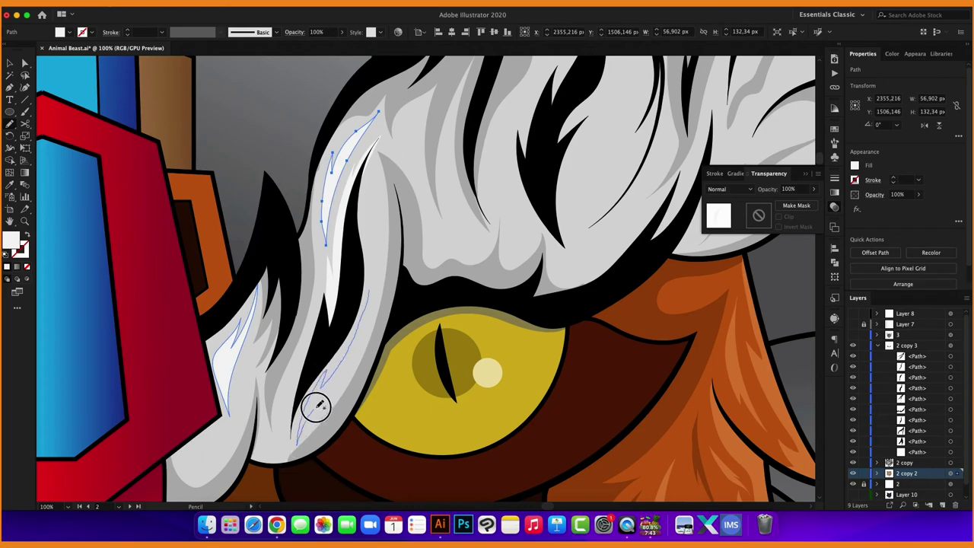
scroll(565, 201, "right", 3)
scroll(564, 202, "up", 2)
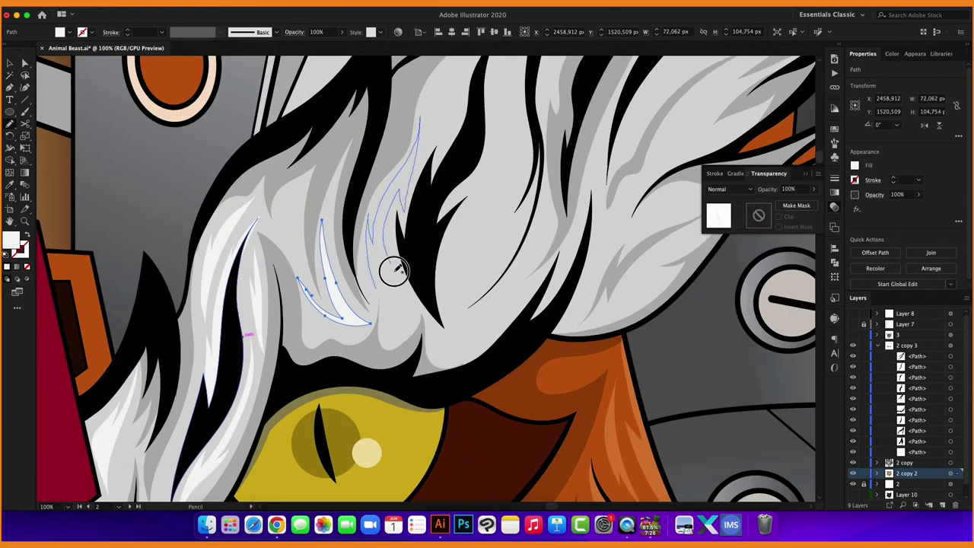
key("super+0")
key("super+plus")
key("super+plus")
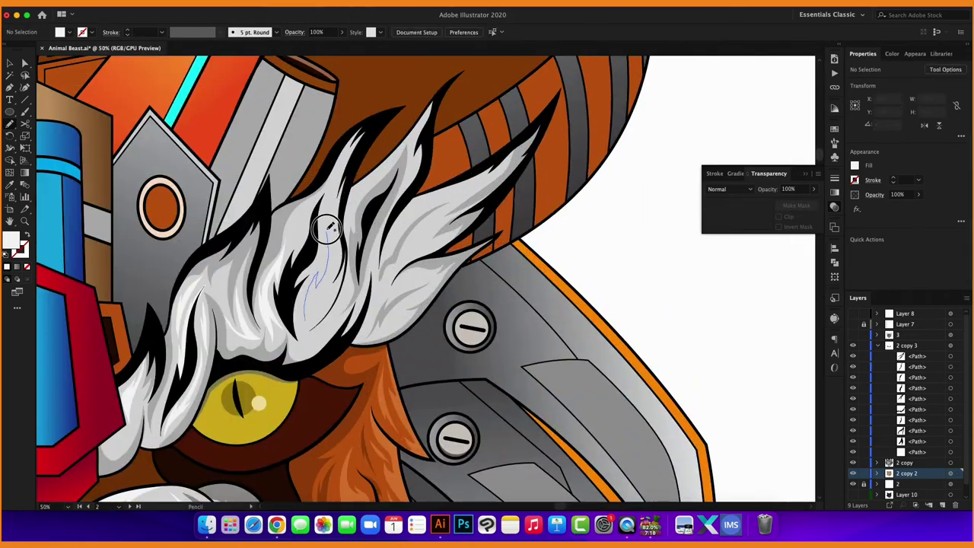
left_click_drag(315, 301, 305, 327)
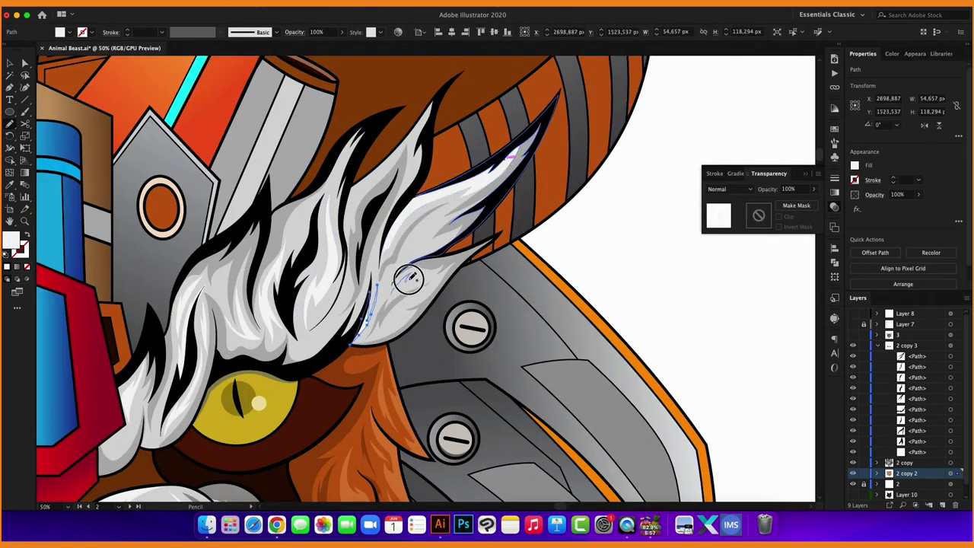
Add another highlight strand in the eyebrow tuft and a grey strand in the upper hair.
key("super+0")
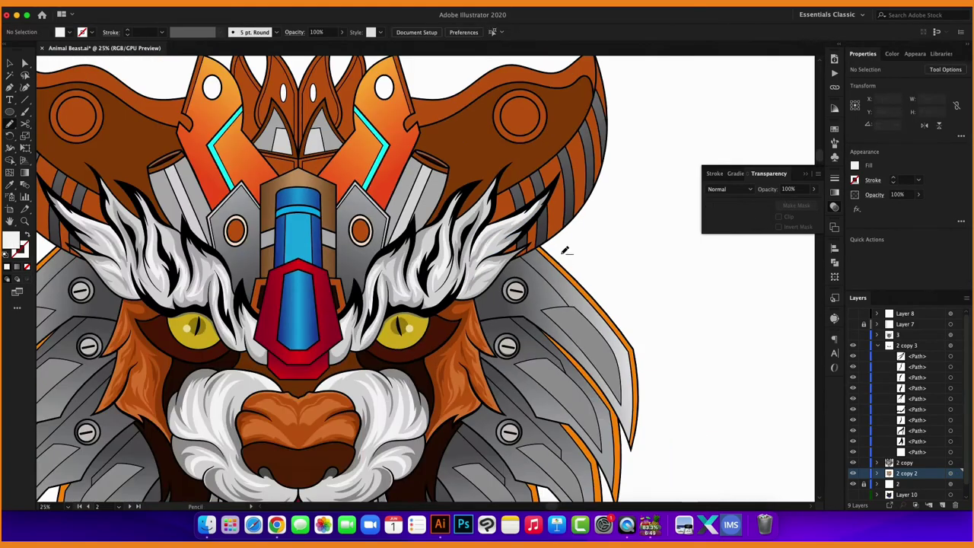
key("super+plus")
left_click_drag(427, 319, 456, 403)
key("super+0")
key("super+plus")
key("super+plus")
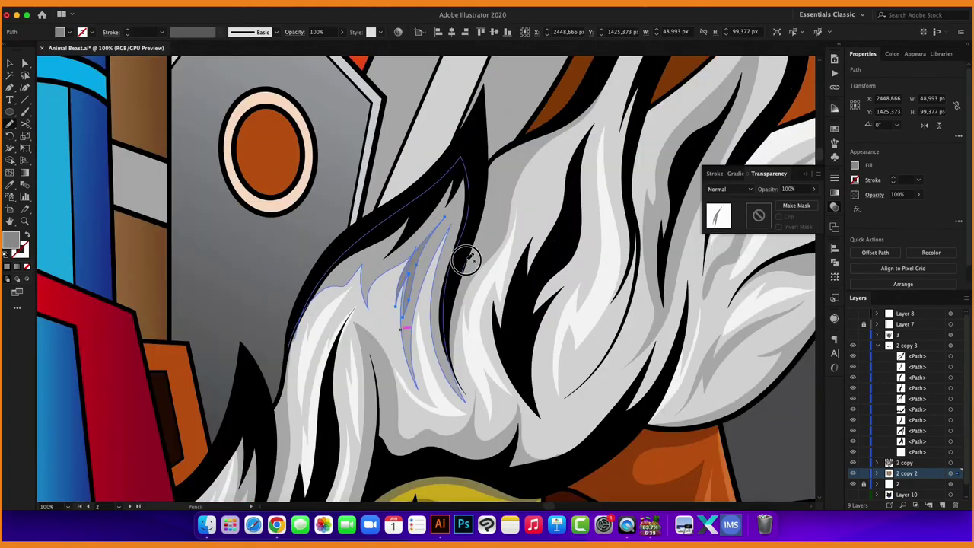
key("super+minus")
key("super+minus")
scroll(452, 215, "down", 2)
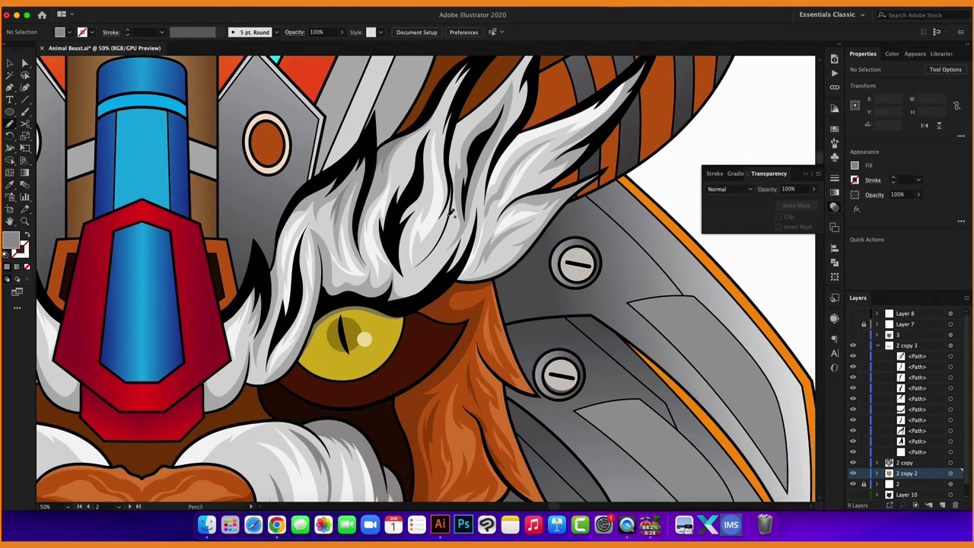
left_click_drag(429, 242, 408, 267)
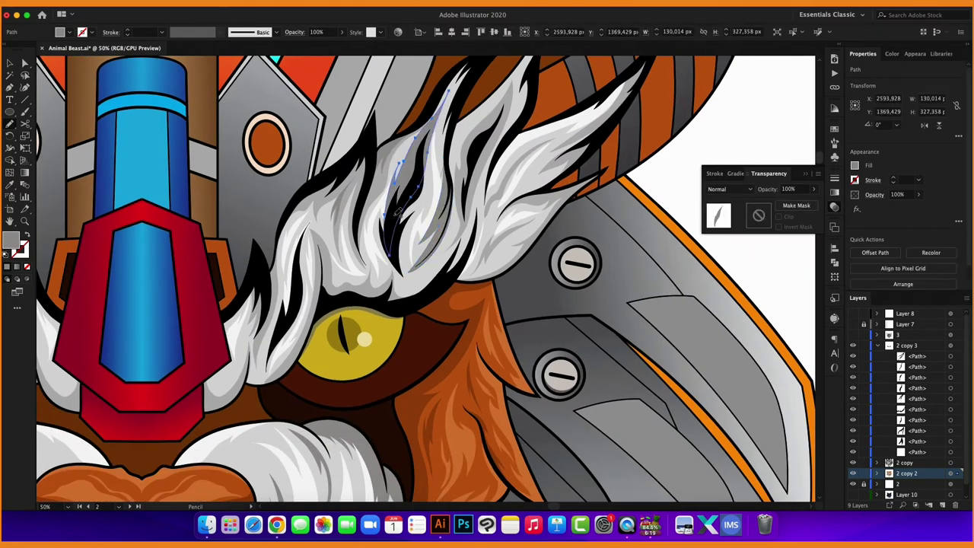
key("super+shift+a")
key("super+0")
scroll(497, 142, "up", 3)
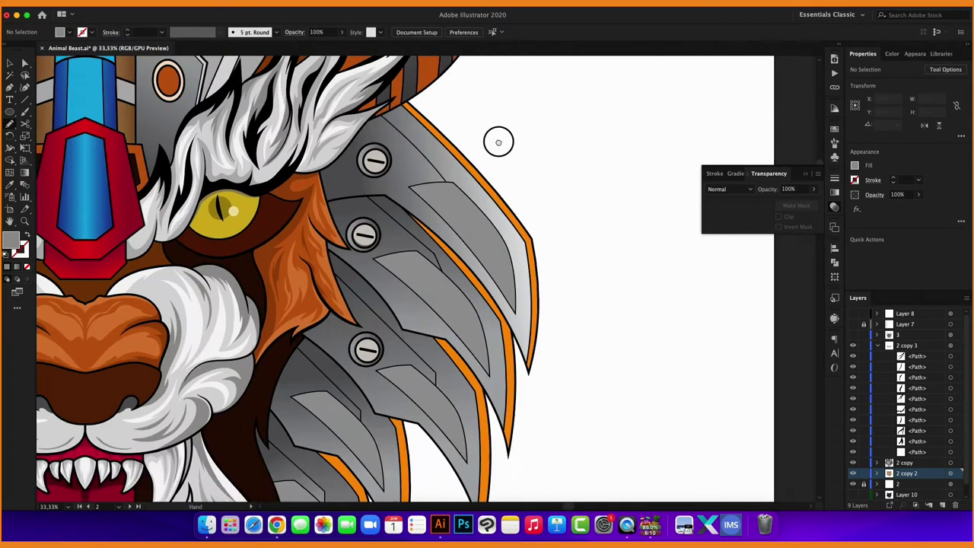
scroll(479, 180, "up", 2)
Set a dark fill and draw three dark shadow shapes across the metal plates.
double_click(13, 239)
key("Return")
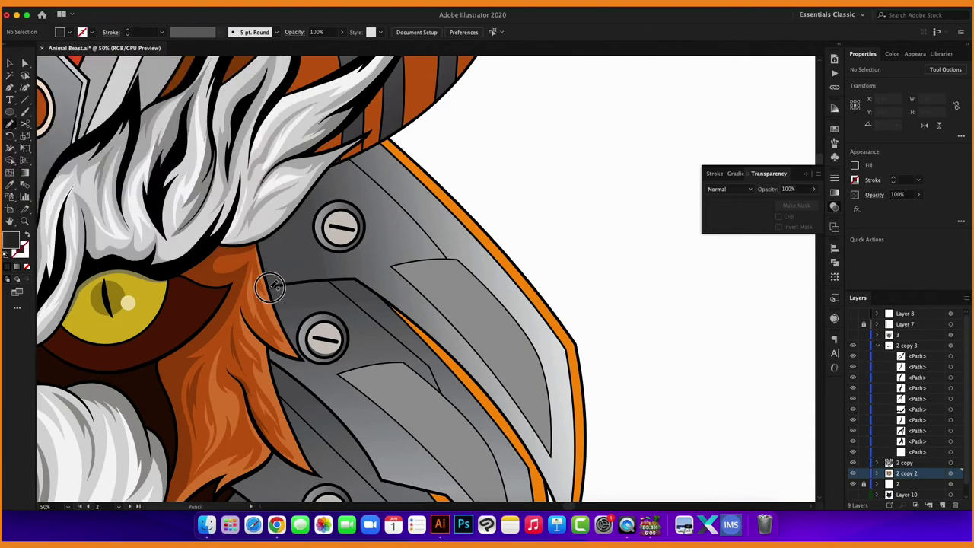
left_click_drag(408, 151, 262, 292)
scroll(371, 358, "down", 2)
left_click_drag(420, 302, 276, 357)
scroll(435, 317, "down", 3)
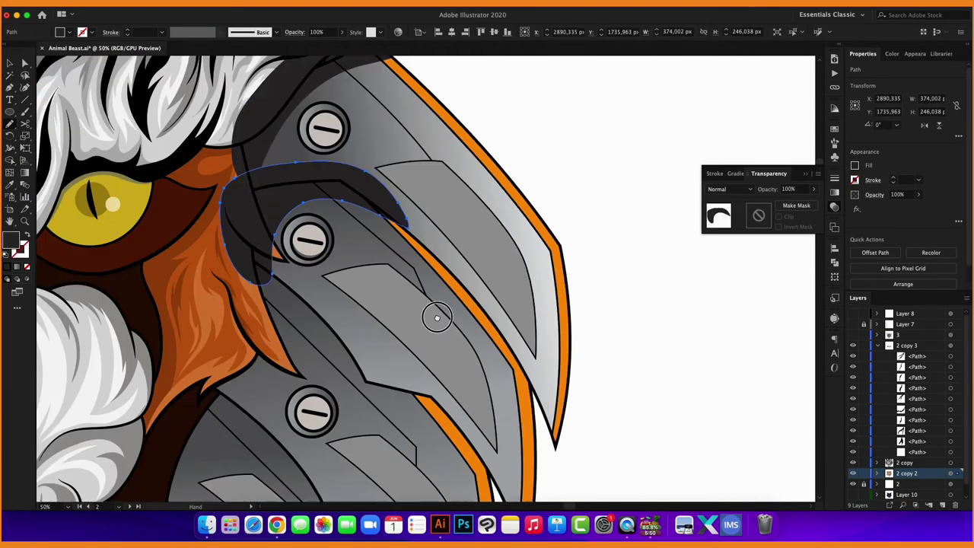
scroll(436, 358, "down", 2)
left_click_drag(216, 354, 220, 352)
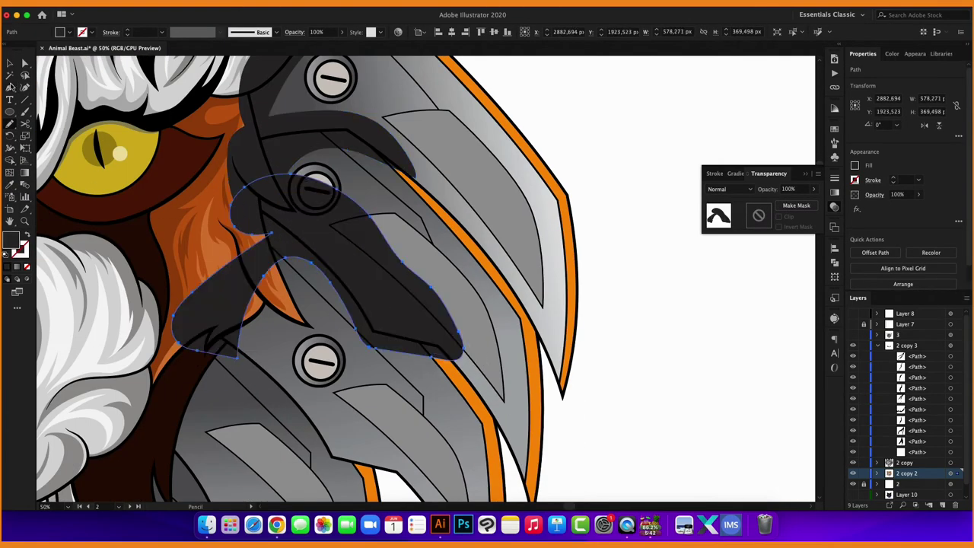
Select the dark shadow shapes and adjust their transparency.
key("v")
scroll(359, 282, "down", 2)
scroll(391, 202, "up", 2)
left_click(392, 201)
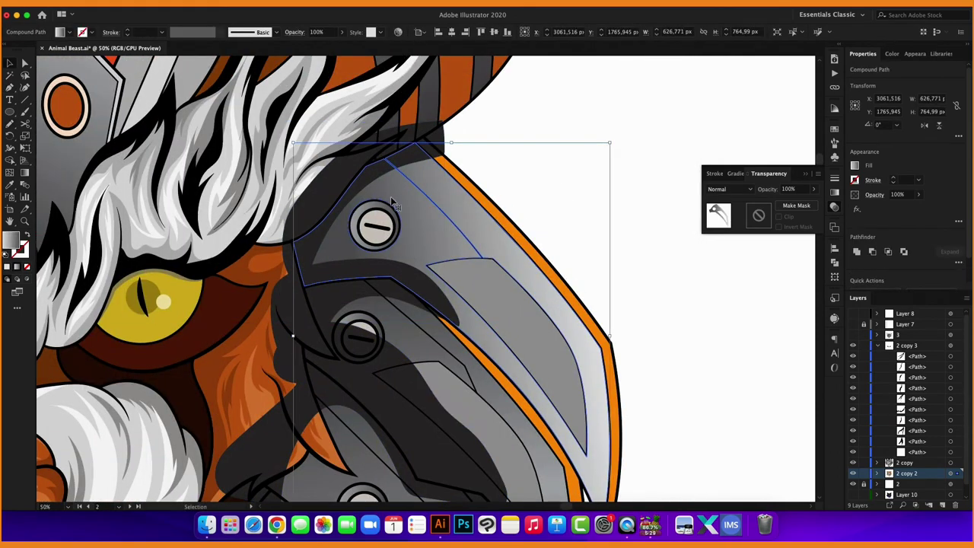
left_click(436, 175, "shift")
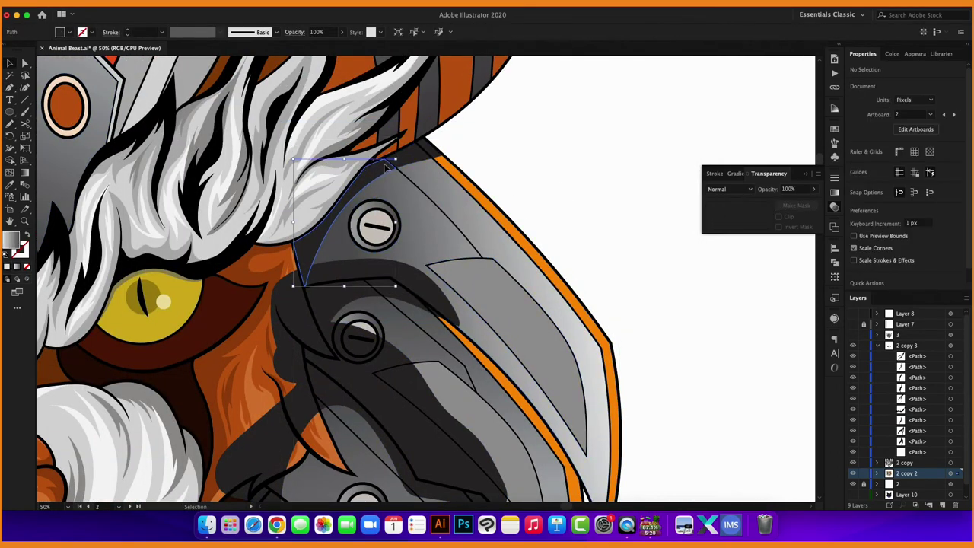
left_click(412, 169, "shift")
left_click_drag(796, 204, 808, 204)
scroll(589, 222, "down", 2)
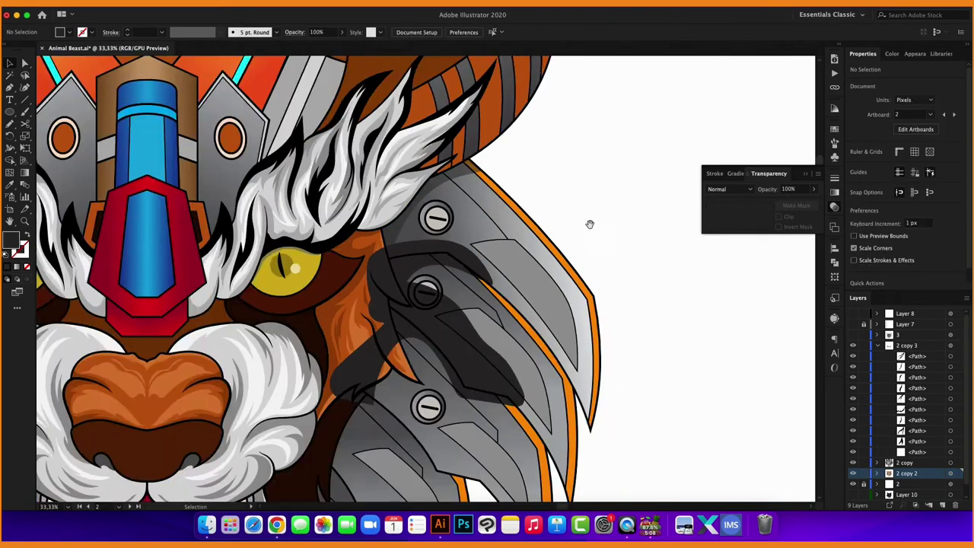
scroll(444, 187, "up", 2)
left_click(444, 187)
left_click(327, 186, "shift")
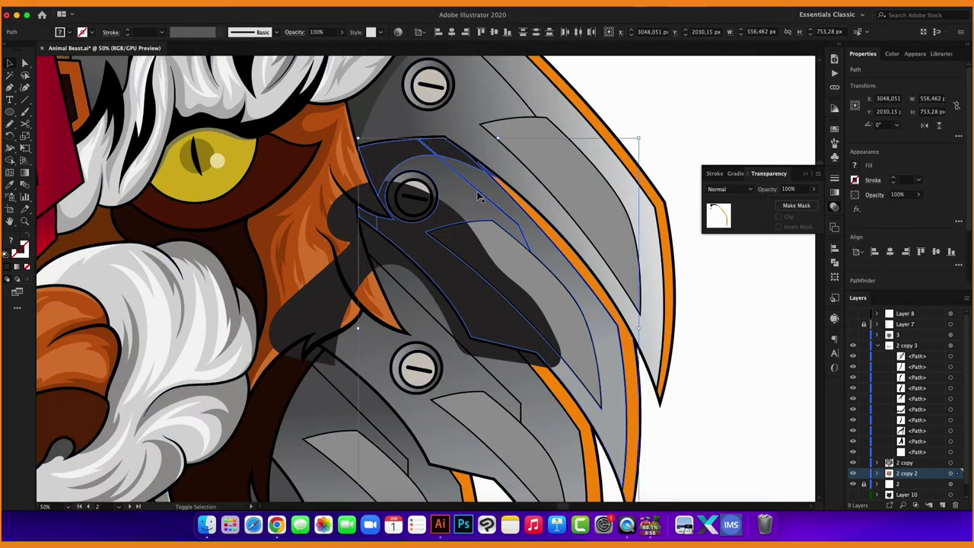
scroll(403, 260, "up", 1)
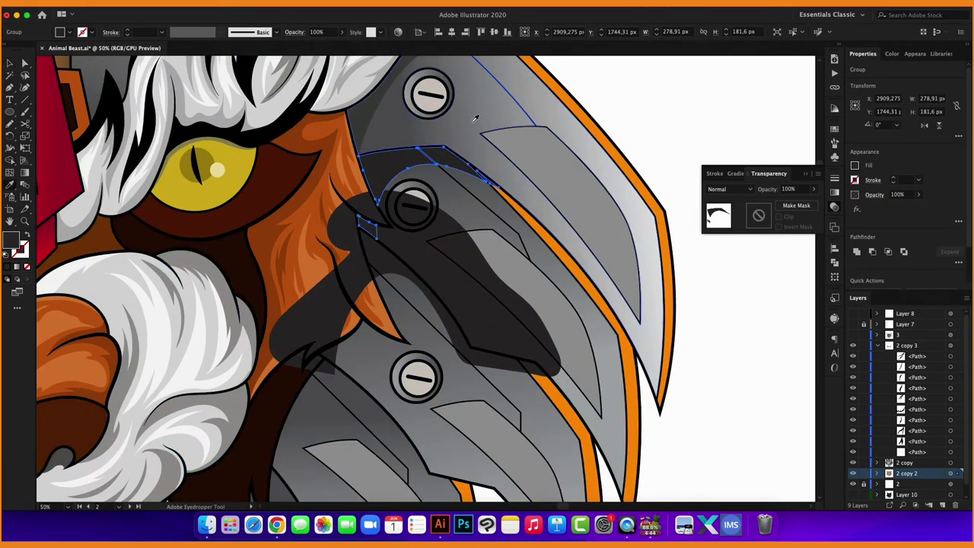
Pull the shadow's anchor so it follows the upper claw plate's edge.
key("v")
scroll(441, 160, "up", 2)
left_click(409, 196)
scroll(442, 228, "down", 3)
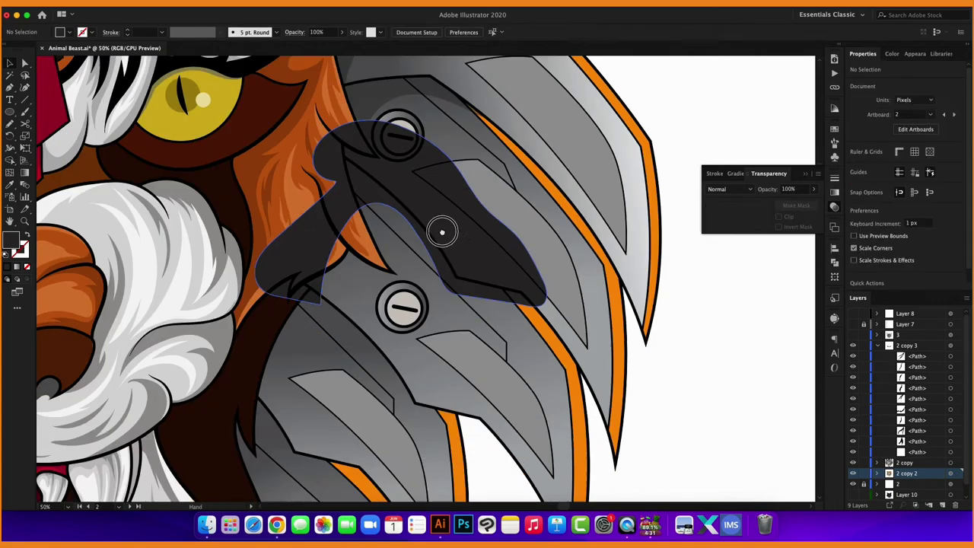
key("a")
left_click(442, 228)
scroll(433, 251, "up", 2)
left_click_drag(432, 256, 460, 282)
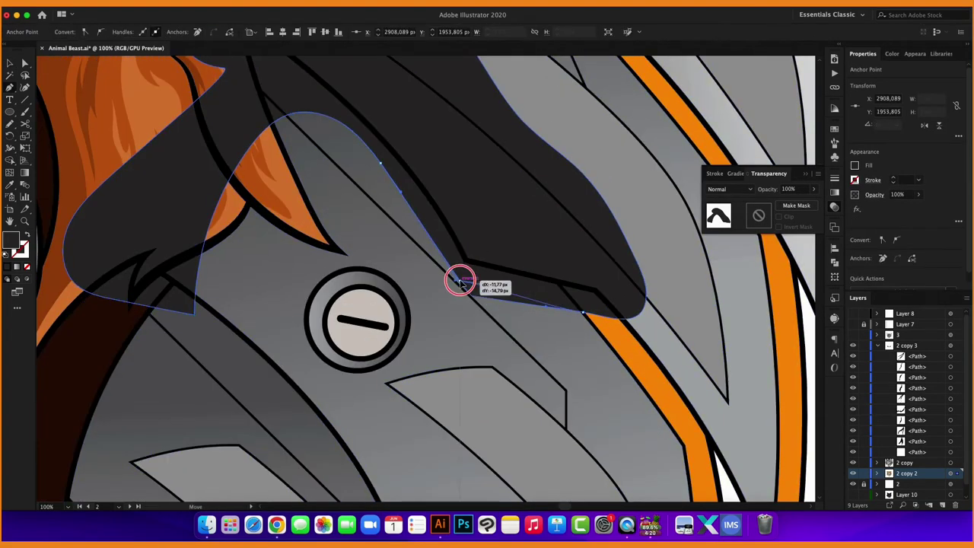
scroll(563, 308, "up", 2)
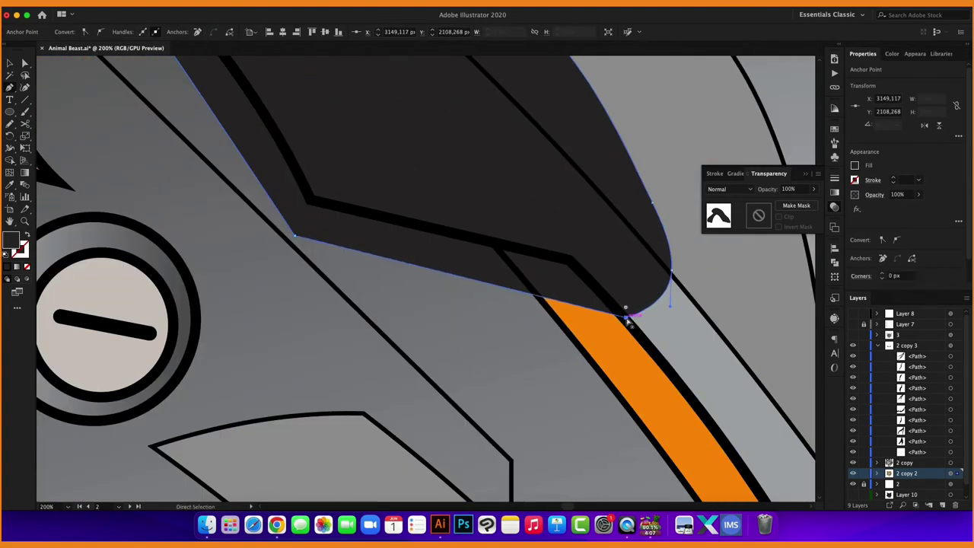
scroll(628, 323, "down", 3)
scroll(482, 276, "up", 2)
scroll(459, 213, "down", 1)
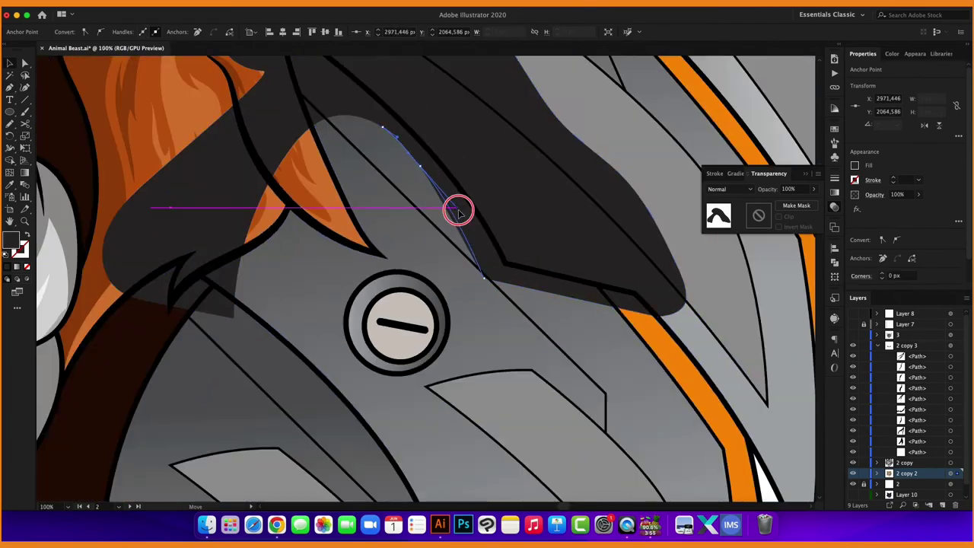
scroll(496, 269, "down", 1)
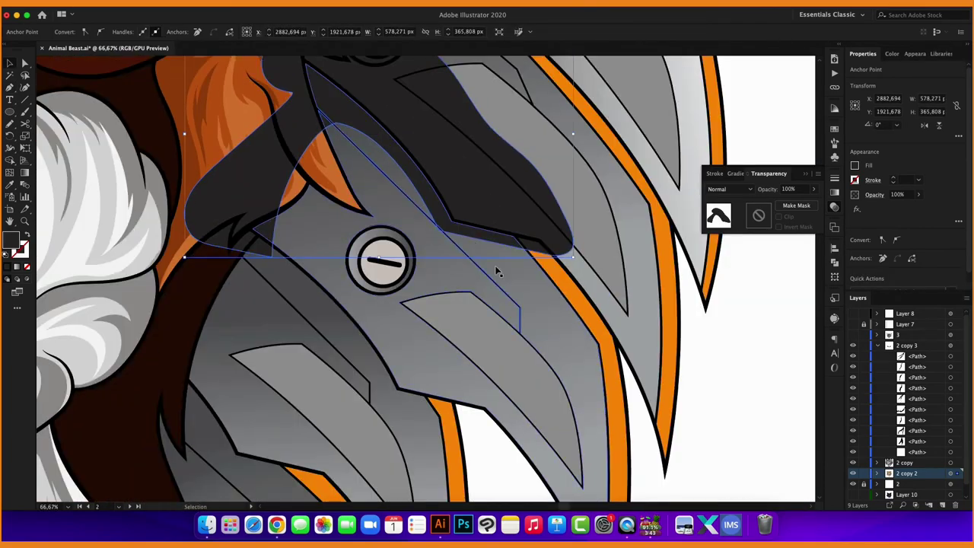
Select the shadow together with the grey plate and apply Make Mask.
key("v")
left_click(478, 250)
scroll(368, 241, "down", 1)
left_click_drag(368, 240, 580, 301)
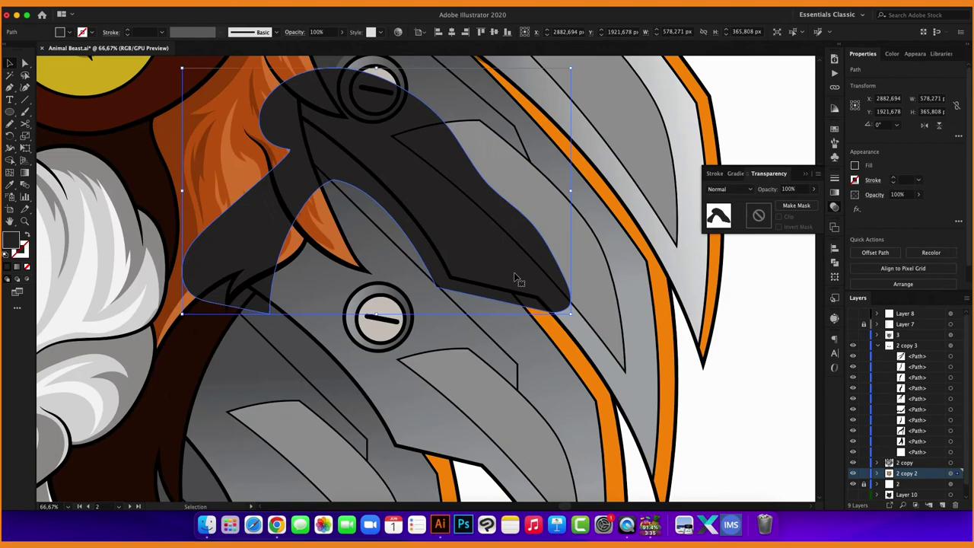
left_click(564, 334)
left_click(796, 206)
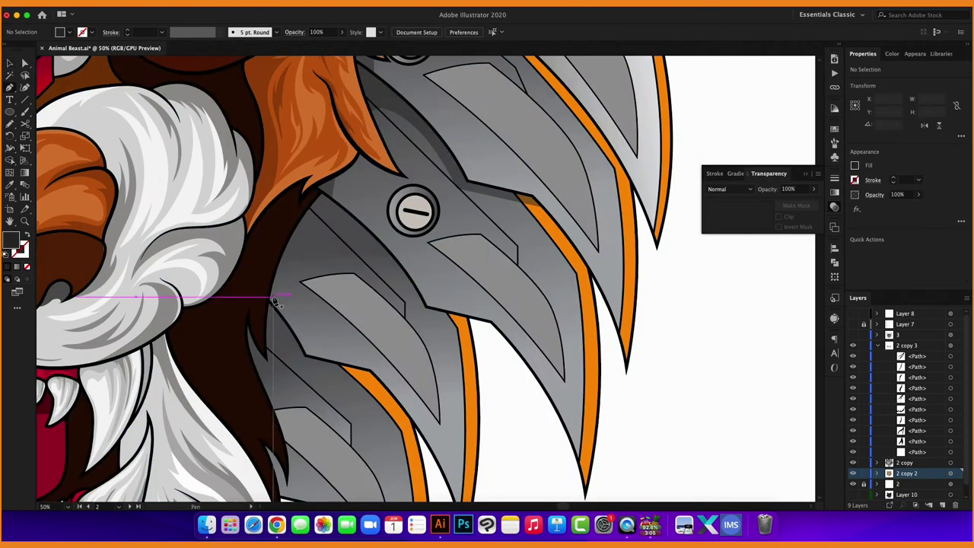
Draw a dark shadow shape over the claw plate below the screw.
left_click(422, 316)
left_click(473, 325)
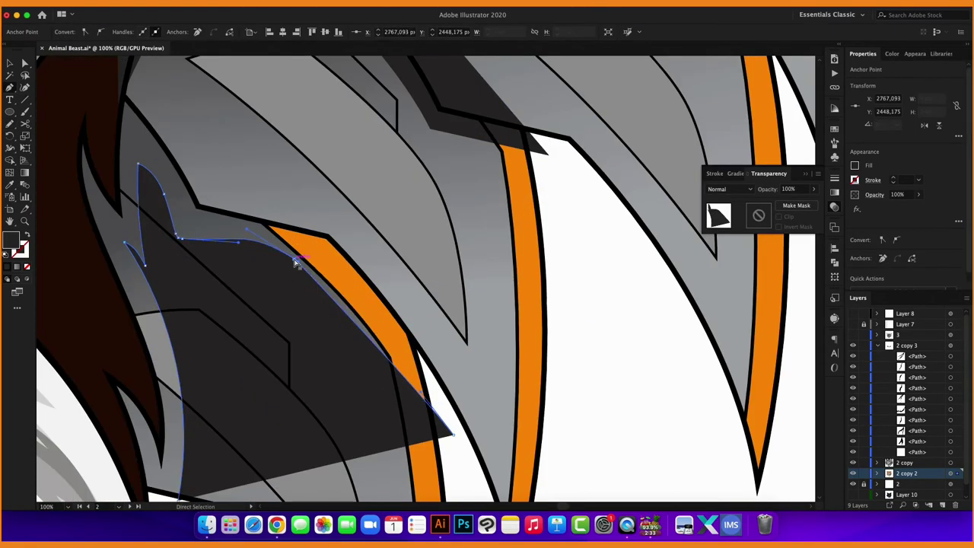
scroll(343, 288, "up", 3)
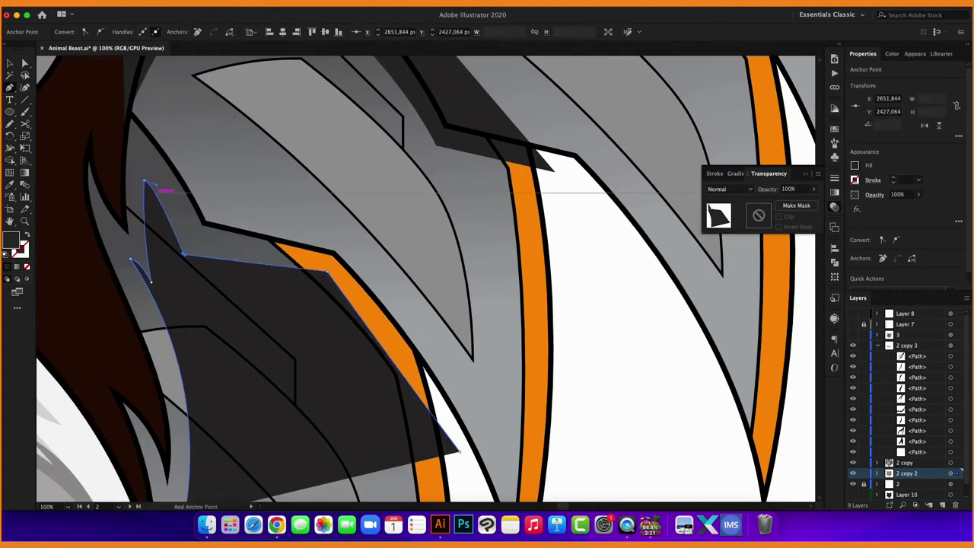
scroll(183, 256, "down", 1)
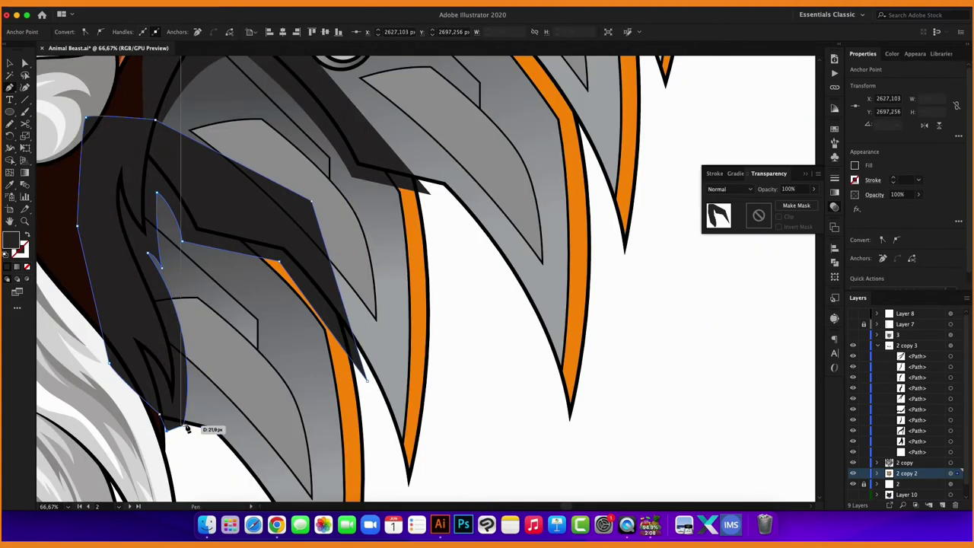
left_click(184, 430)
Mask the shadow to the plate and pull its inner corner up along the plate.
left_click(197, 310)
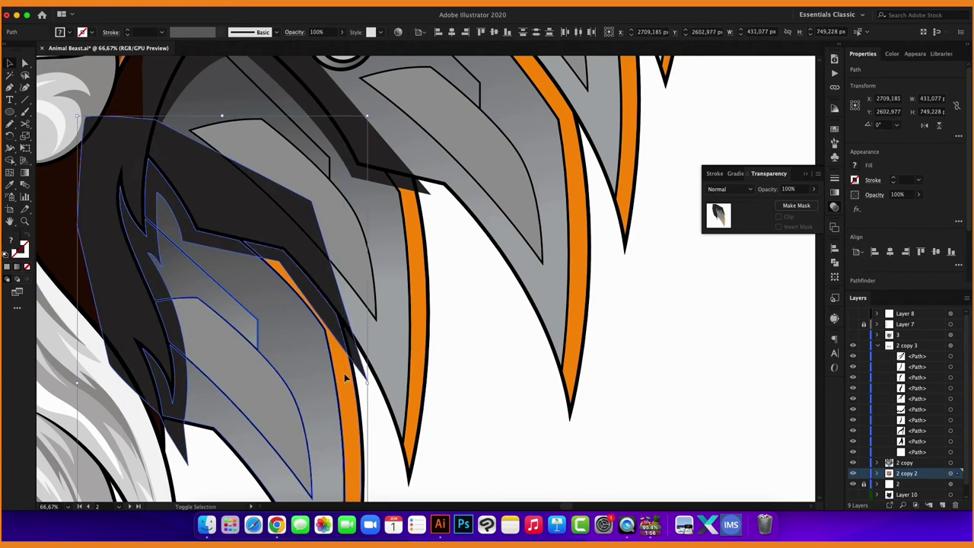
key("ctrl+z")
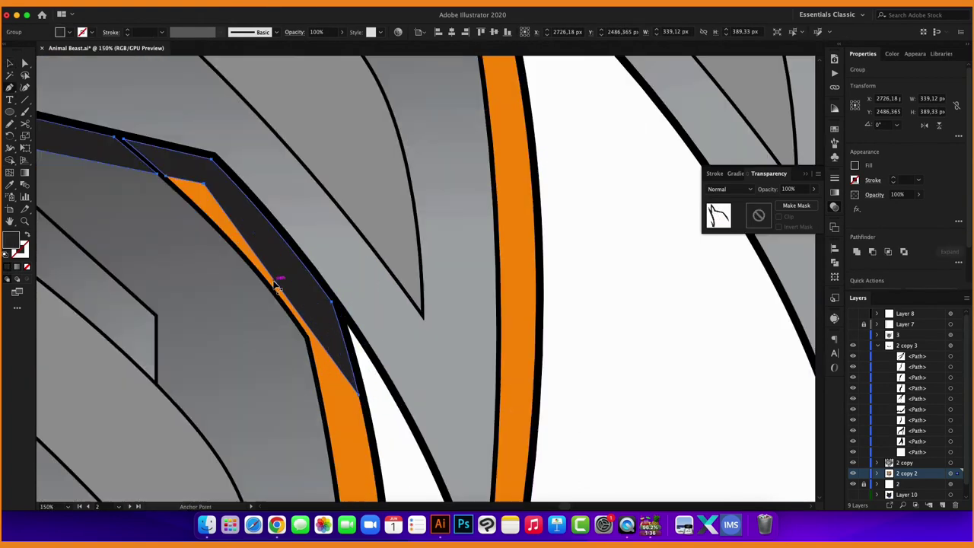
left_click_drag(278, 284, 221, 176)
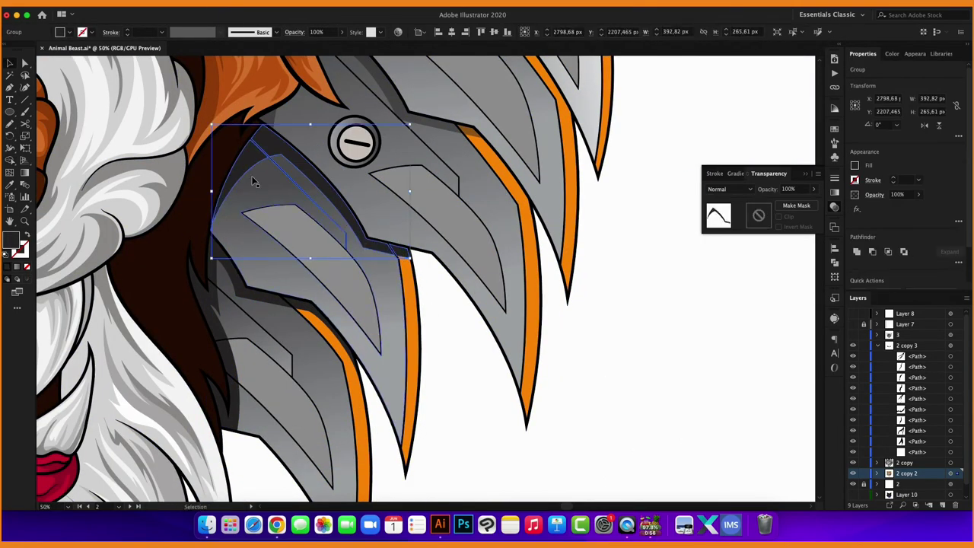
Open the shadow's opacity setting, then select the remaining fur paths.
left_click(814, 189)
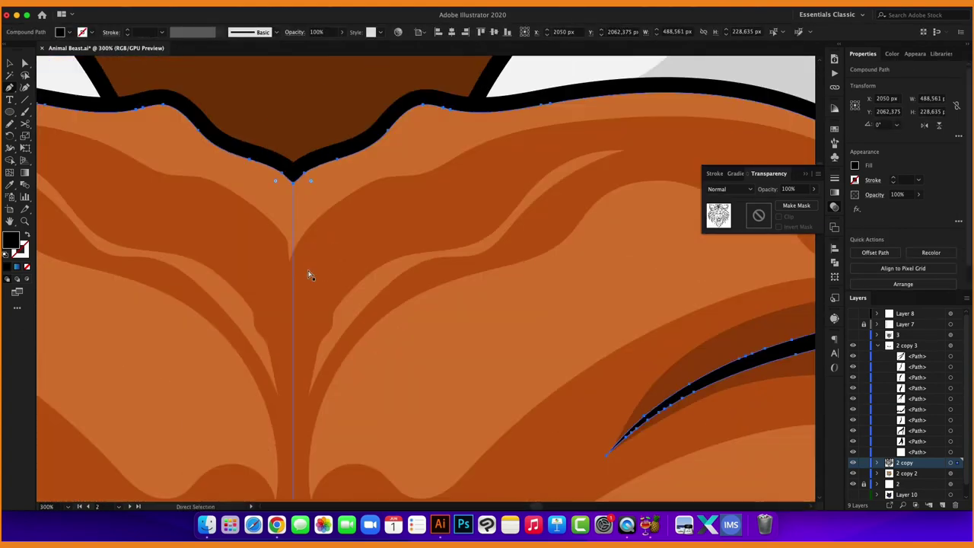
left_click(319, 210, "shift")
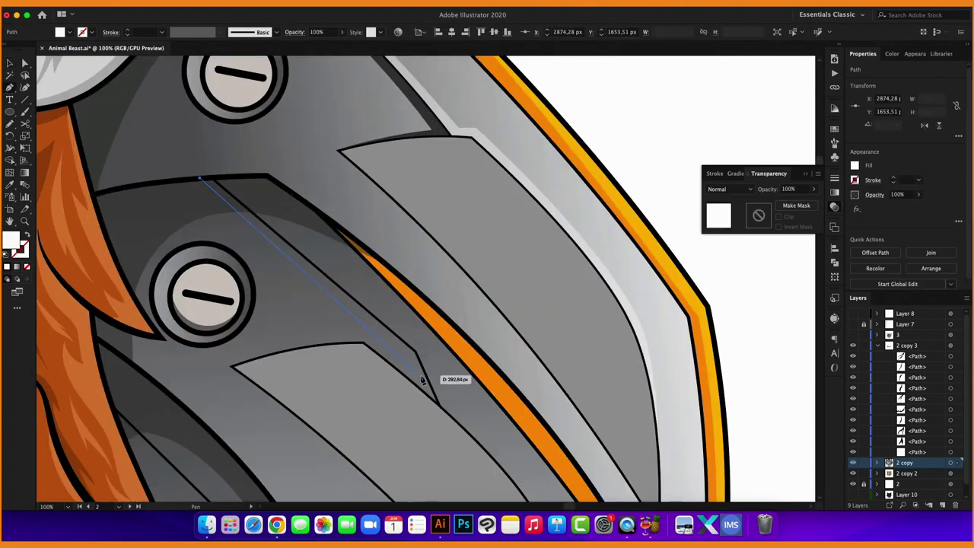
Finish the white highlight, then draw the F9DEE6 pink strip along the nose plate's lower edge.
left_click(410, 366)
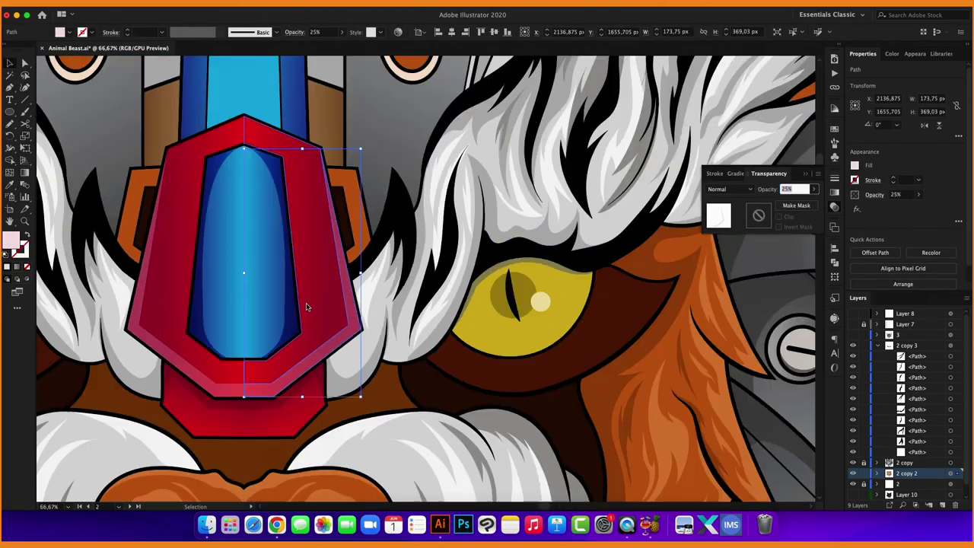
scroll(307, 306, "down", 3)
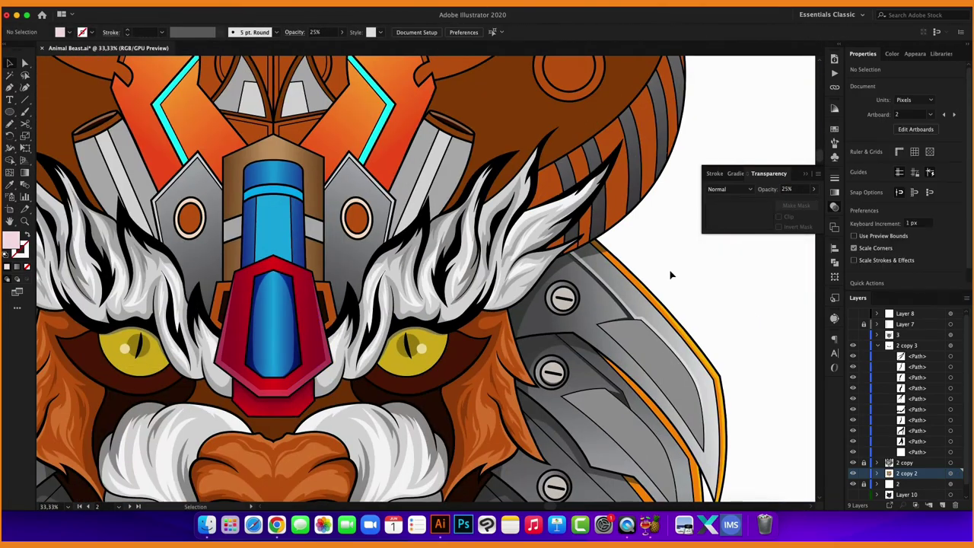
scroll(674, 272, "up", 5)
left_click(9, 86)
left_click(161, 396)
scroll(232, 400, "up", 3)
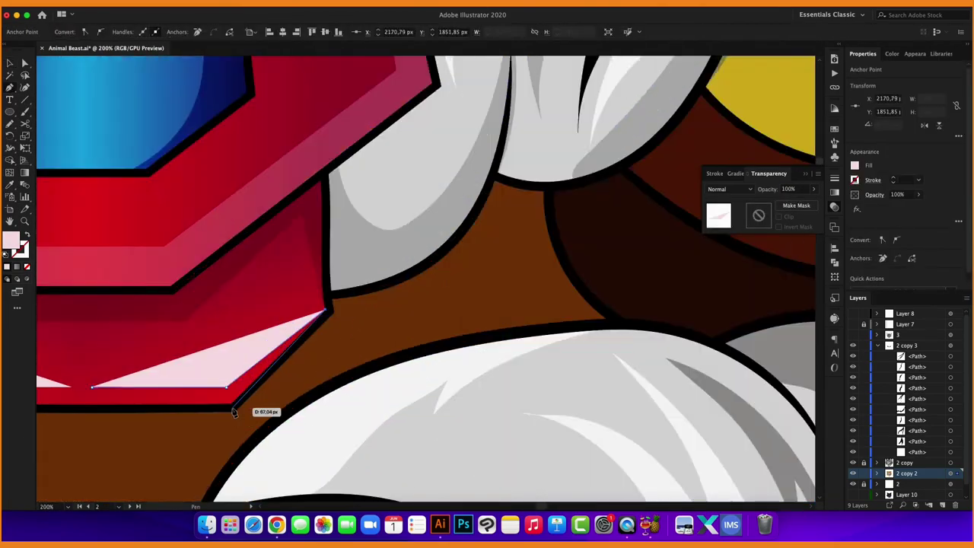
scroll(259, 392, "up", 3)
scroll(274, 380, "up", 2)
left_click(298, 386)
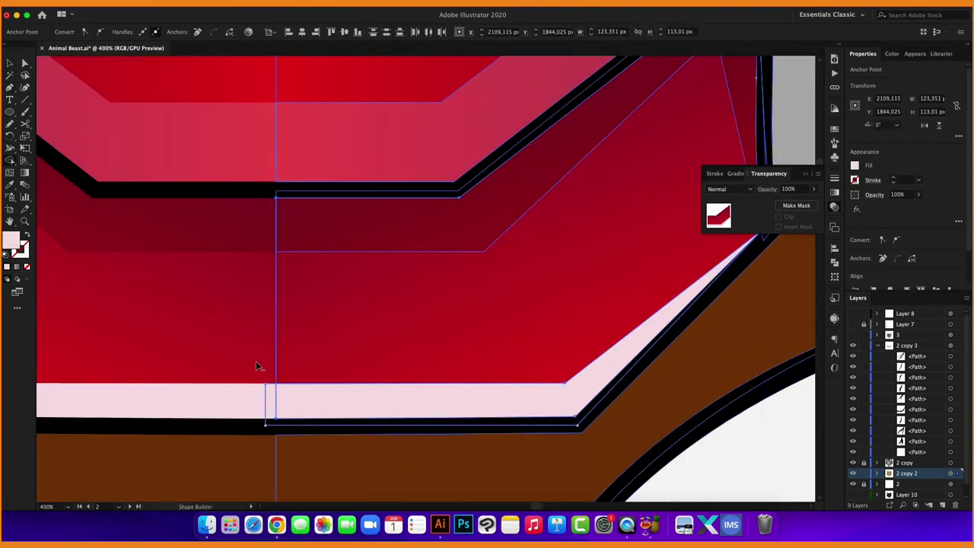
Deselect everything and select a white fur path.
key("super+shift+a")
scroll(402, 211, "down", 4)
scroll(662, 156, "down", 3)
scroll(662, 156, "down", 1)
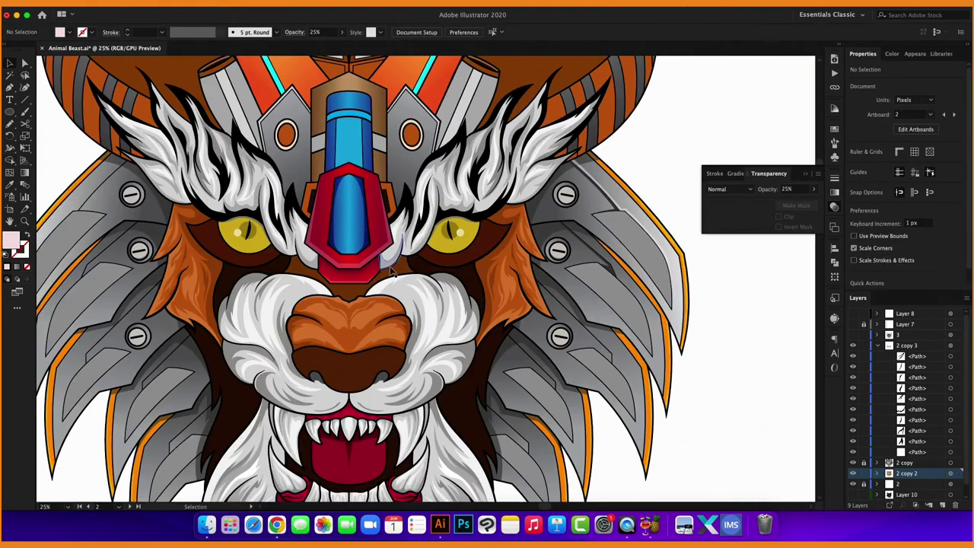
left_click(418, 133)
key("super+equal")
key("super+equal")
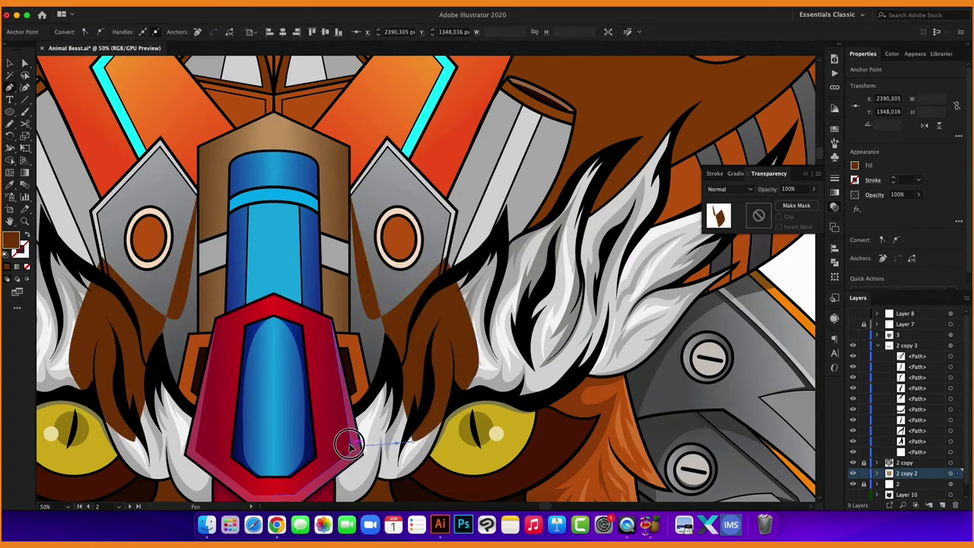
Select the hair strands and the semi-transparent shading path beside the helmet.
left_click(373, 267)
left_click_drag(210, 223, 68, 181)
scroll(68, 181, "down", 3)
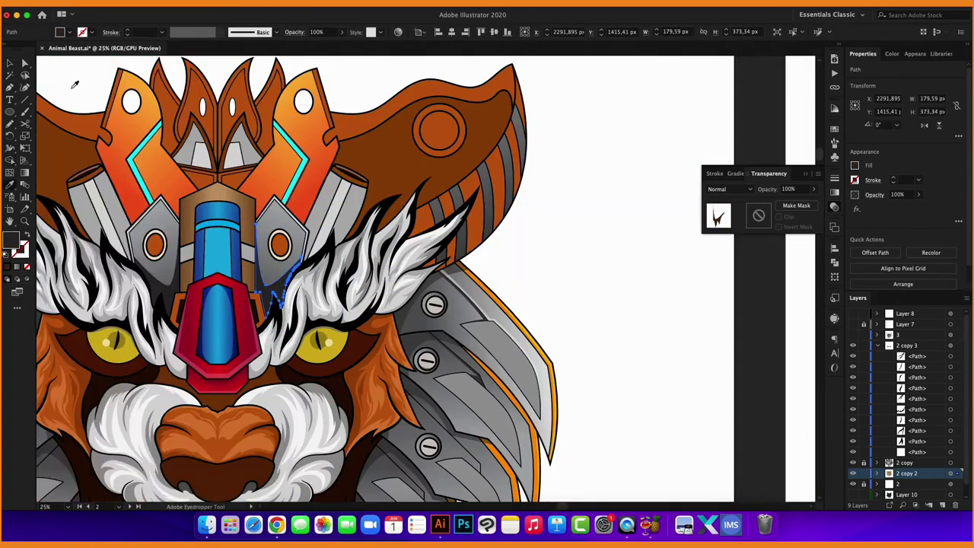
left_click(279, 273)
key("p")
scroll(353, 253, "up", 5)
scroll(583, 271, "down", 3)
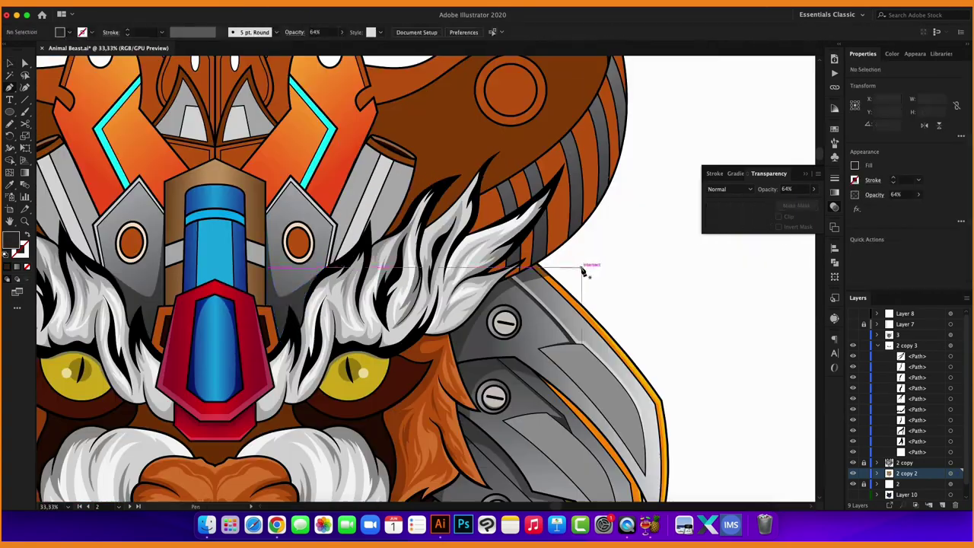
scroll(583, 272, "up", 3)
Draw a shadow on the grey pipe and trim it to the pipe's outline with Shape Builder.
left_click(335, 128)
left_click(285, 270)
left_click(360, 309)
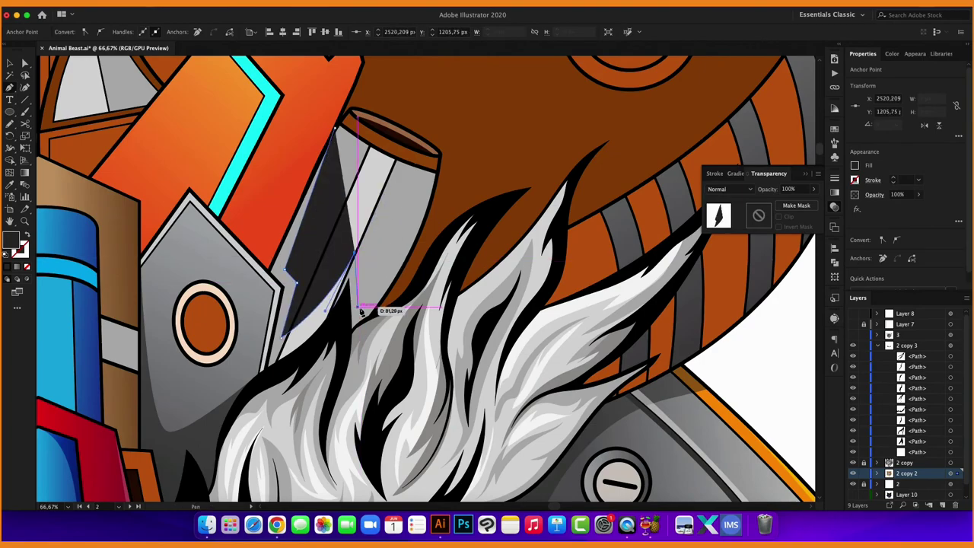
left_click(344, 396)
key("shift+m")
left_click_drag(310, 402, 255, 211)
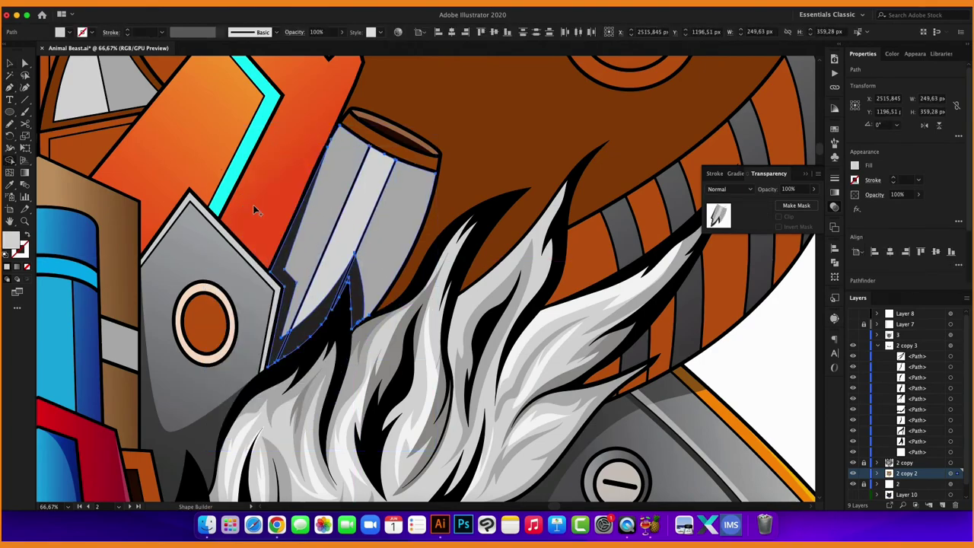
scroll(326, 278, "down", 5)
scroll(696, 276, "down", 3)
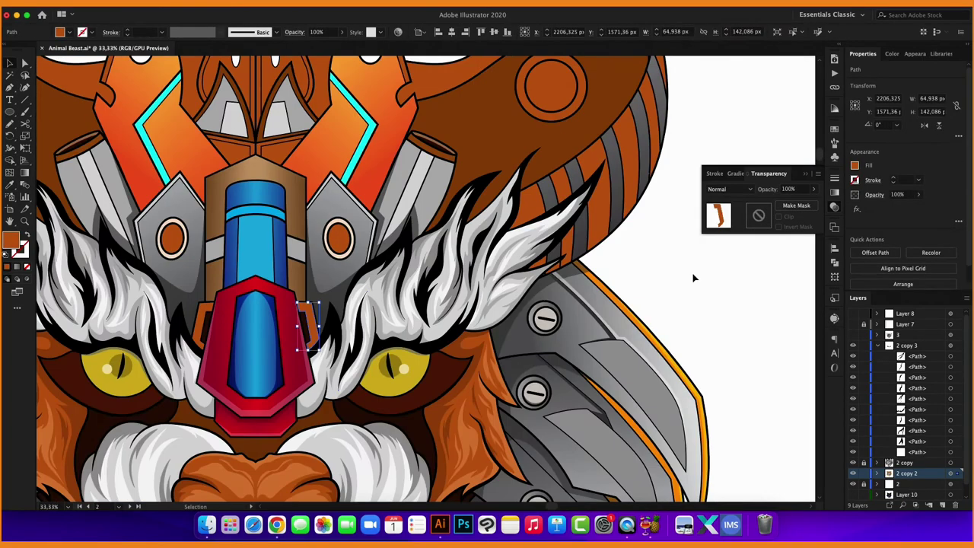
scroll(695, 276, "up", 3)
scroll(202, 188, "up", 3)
Draw a shadow shape on the orange horn piece.
key("p")
scroll(279, 385, "up", 2)
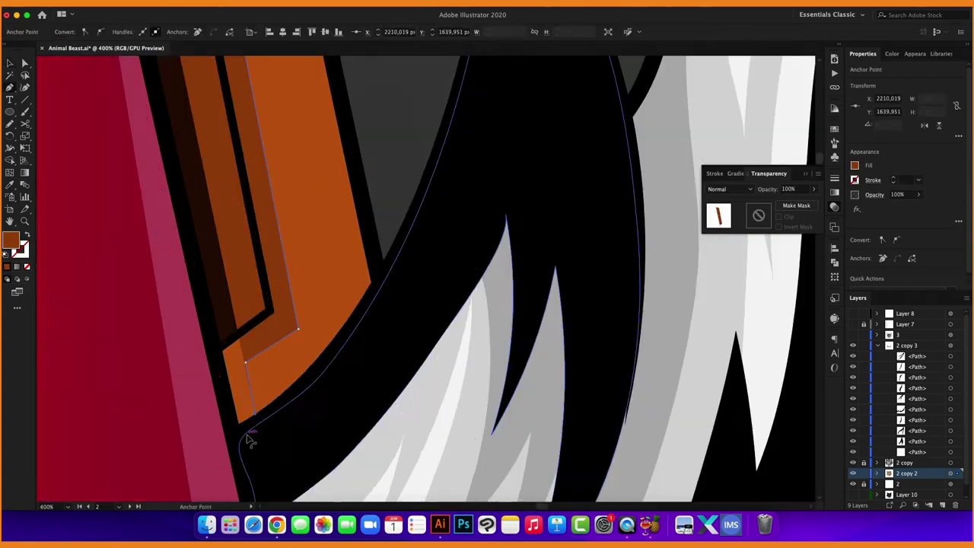
scroll(180, 228, "up", 2)
scroll(180, 228, "down", 3)
scroll(218, 342, "down", 5)
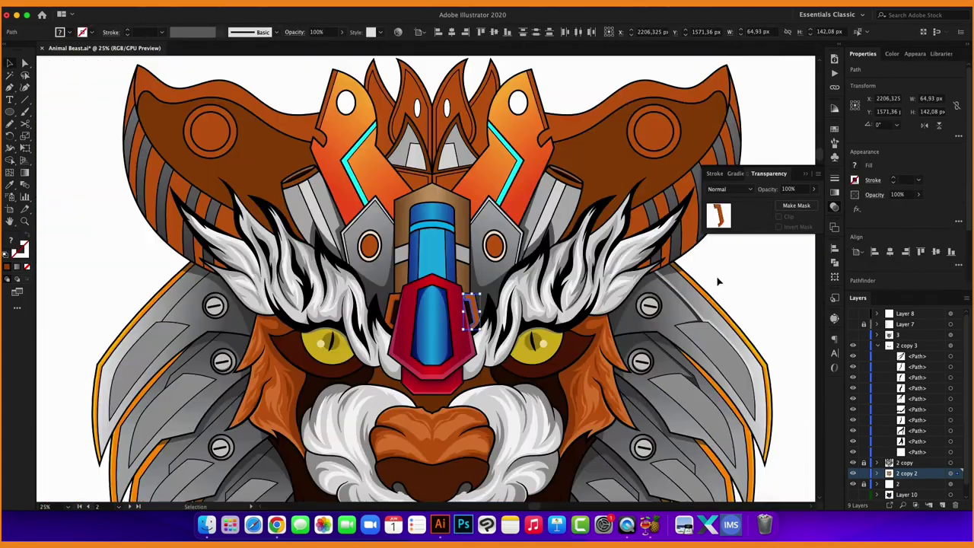
scroll(249, 274, "up", 2)
left_click(261, 348)
scroll(261, 347, "up", 2)
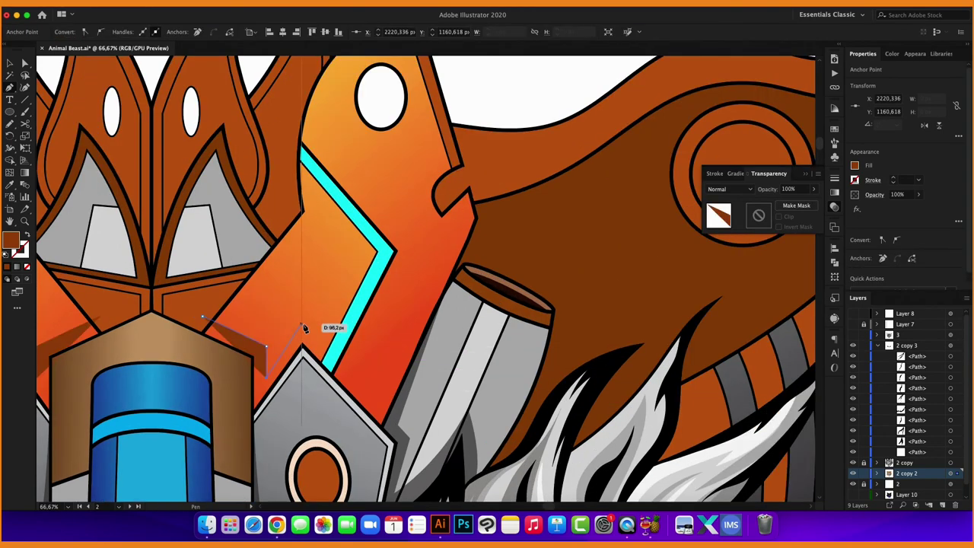
left_click(202, 316)
scroll(304, 381, "down", 2)
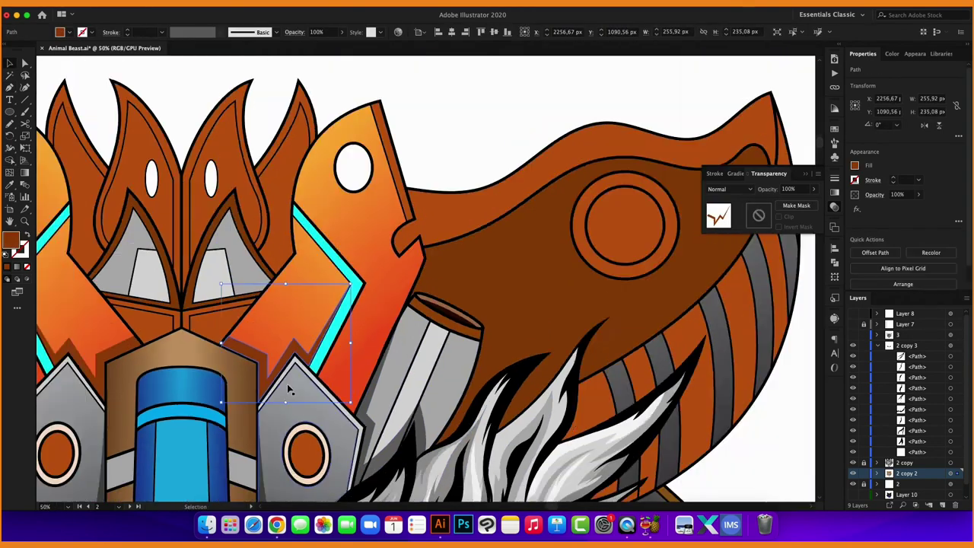
scroll(292, 307, "up", 5)
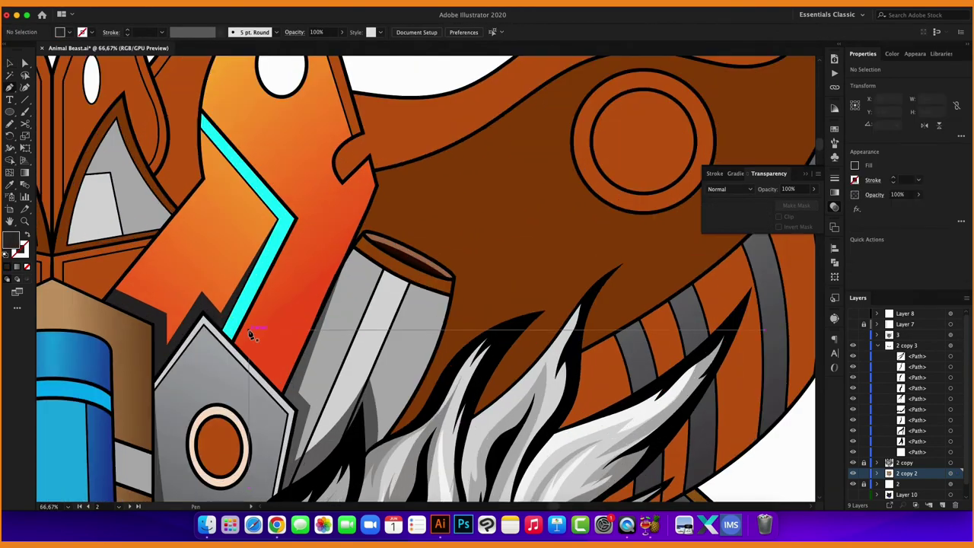
Draw another shadow inside the horn and lower its opacity.
key("p")
left_click(268, 273)
left_click(274, 398)
scroll(274, 399, "down", 3)
scroll(282, 251, "down", 3)
key("v")
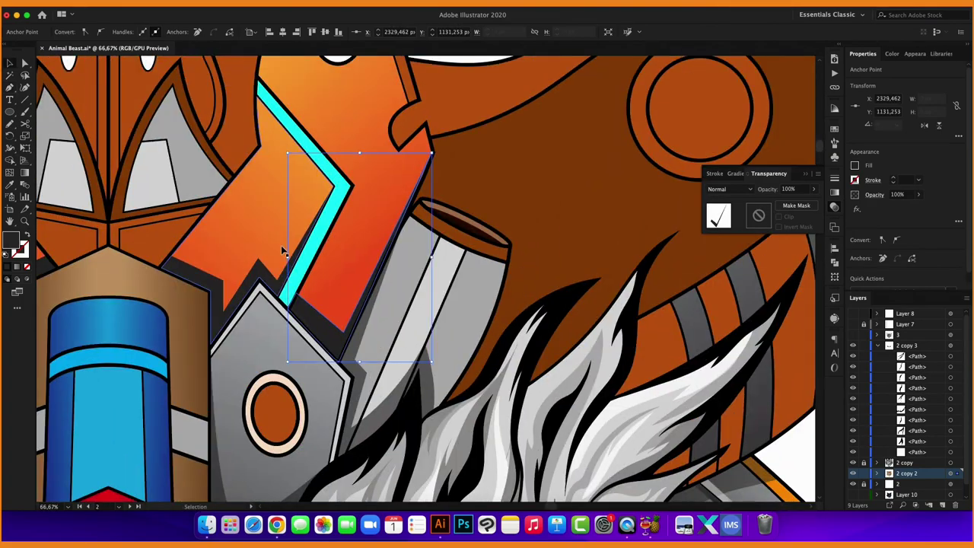
left_click(813, 188)
left_click_drag(807, 203, 790, 203)
key("ctrl+shift+a")
scroll(441, 229, "down", 3)
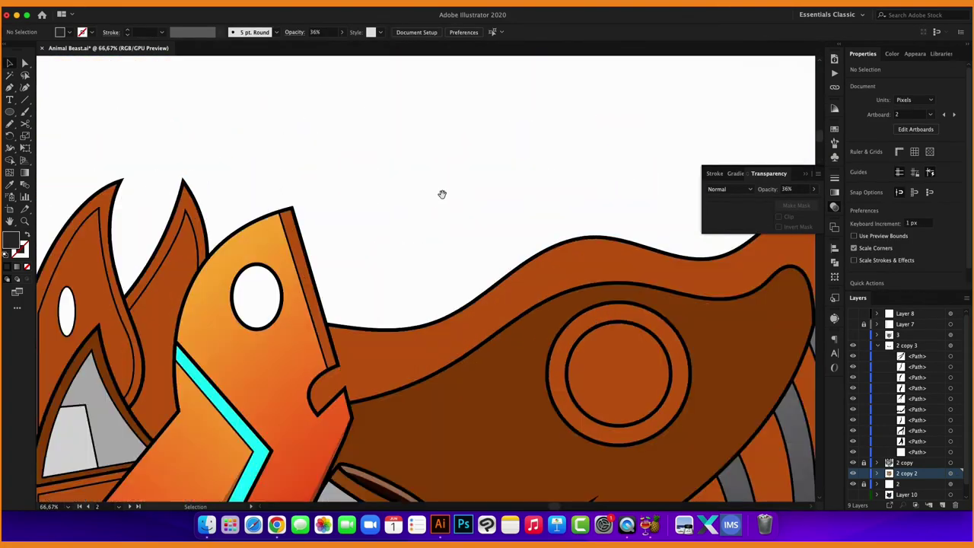
scroll(442, 193, "up", 2)
scroll(384, 329, "left", 3)
Draw a dark crescent panel along the horn's top curve beside the cyan stripe.
left_click(383, 329)
scroll(461, 229, "up", 2)
left_click_drag(456, 230, 455, 241)
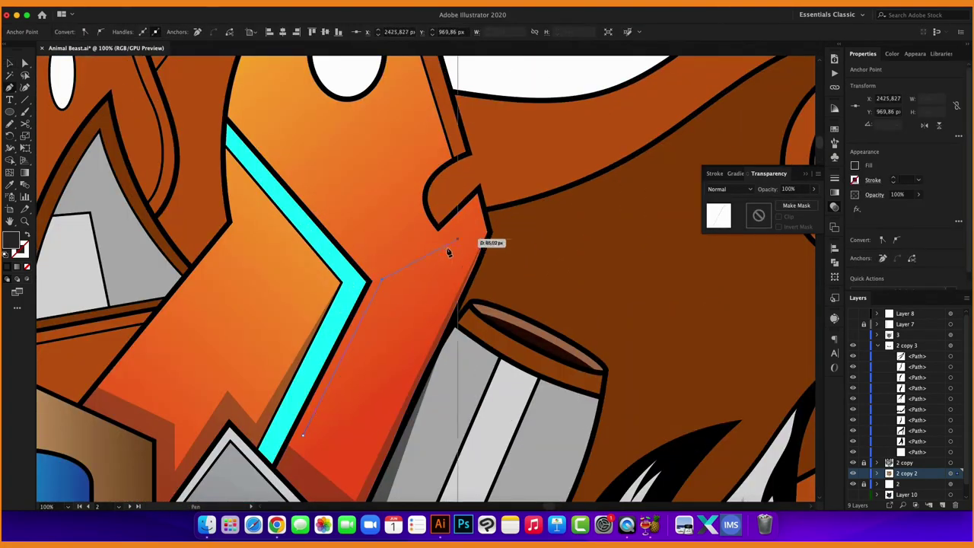
scroll(365, 381, "down", 2)
scroll(365, 380, "down", 2)
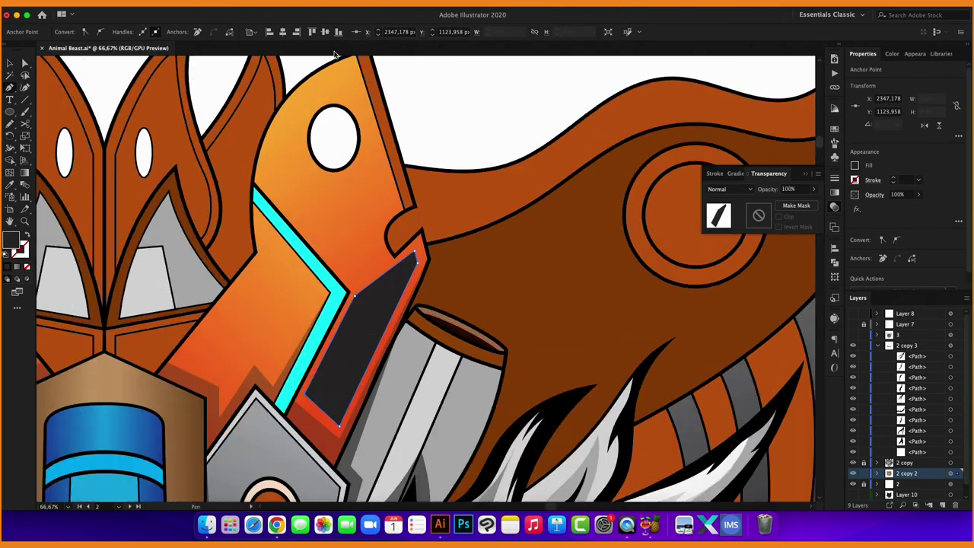
scroll(335, 54, "up", 2)
left_click_drag(354, 101, 303, 166)
left_click(348, 337)
scroll(304, 319, "up", 3)
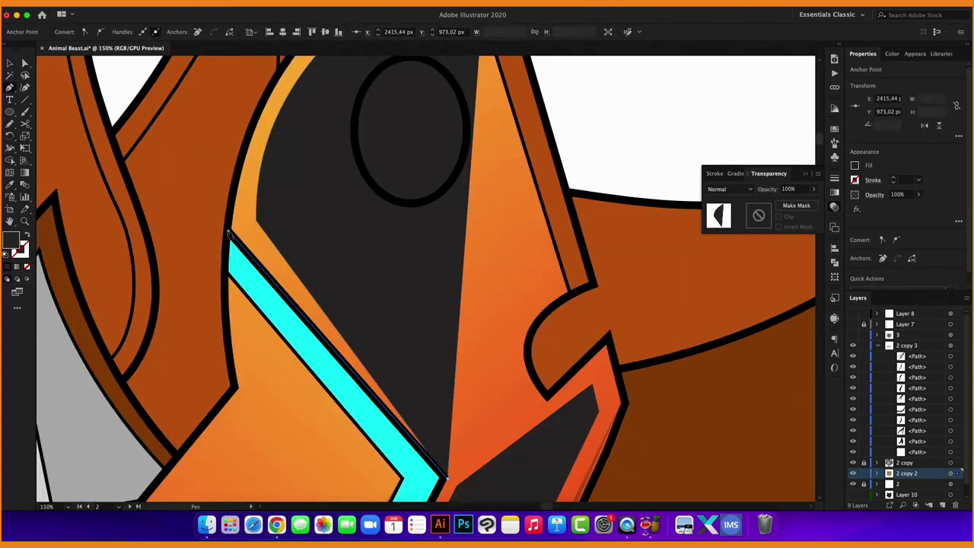
scroll(259, 297, "down", 2)
key("ctrl+equal")
key("ctrl+equal")
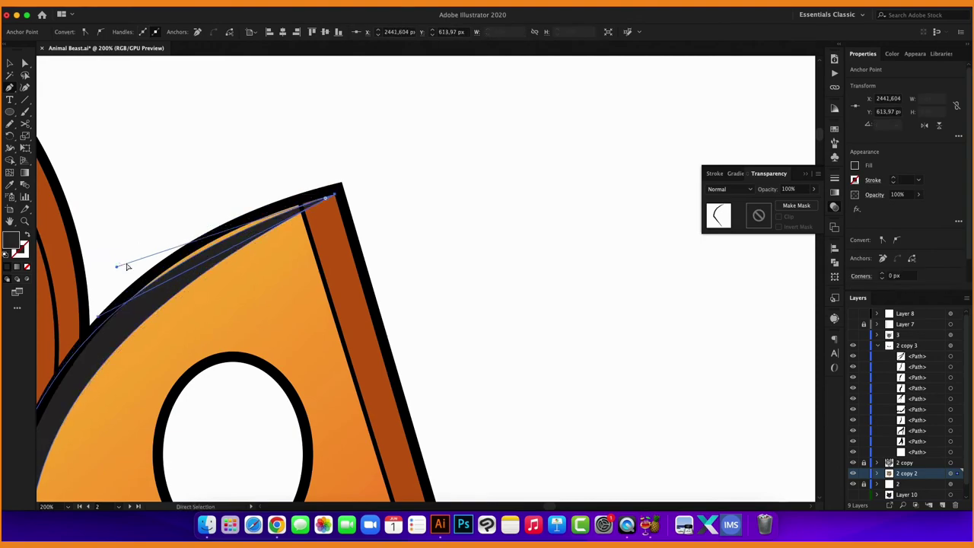
Make the horn's top crescent highlight white and adjust its lower point.
key("ctrl+minus")
key("v")
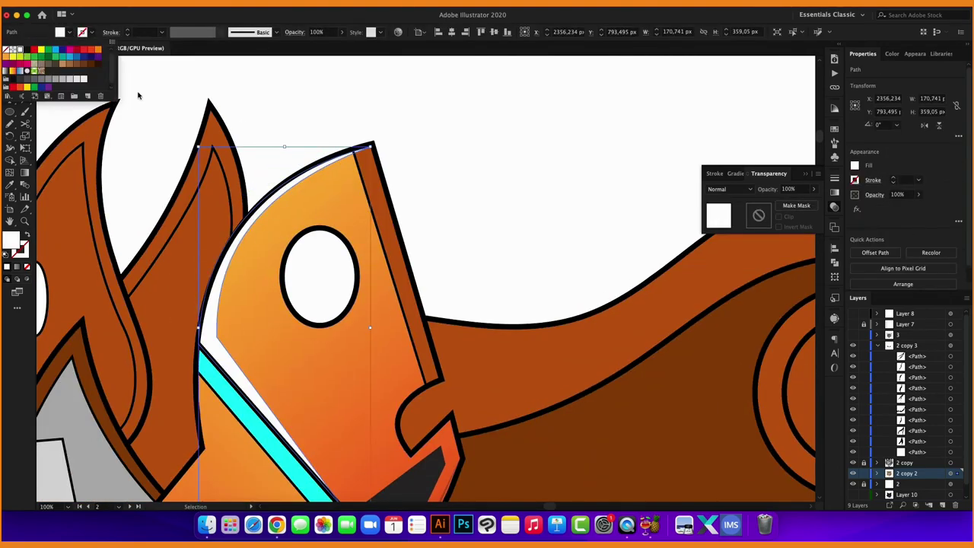
left_click(484, 180)
key("ctrl+0")
scroll(452, 196, "up", 3)
scroll(452, 196, "up", 2)
left_click(294, 271)
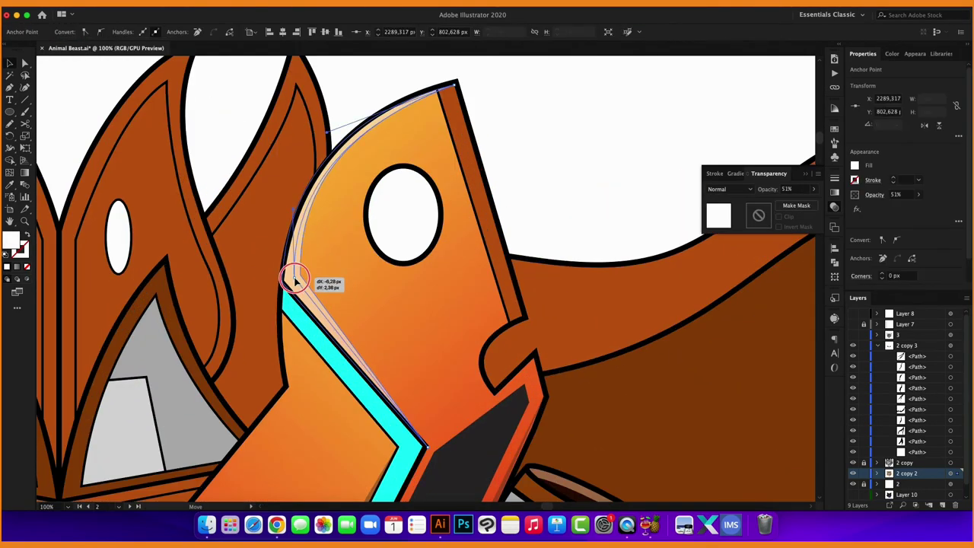
left_click(546, 162)
Recolour the side plate's ring orange.
scroll(522, 157, "down", 3)
left_click(428, 180)
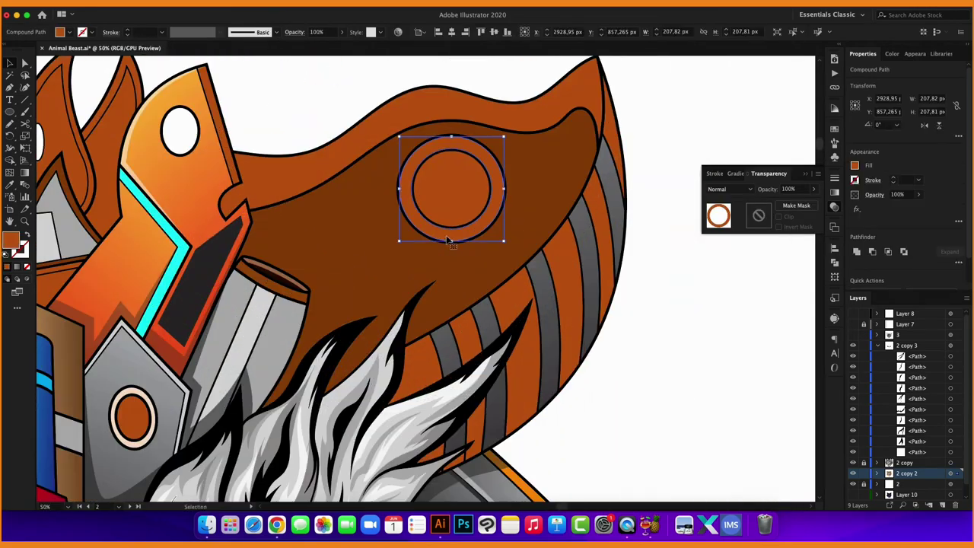
scroll(95, 89, "down", 1)
left_click(94, 89)
scroll(215, 131, "up", 1)
Add a dark shading shape over the side plate and sample its colour.
key("n")
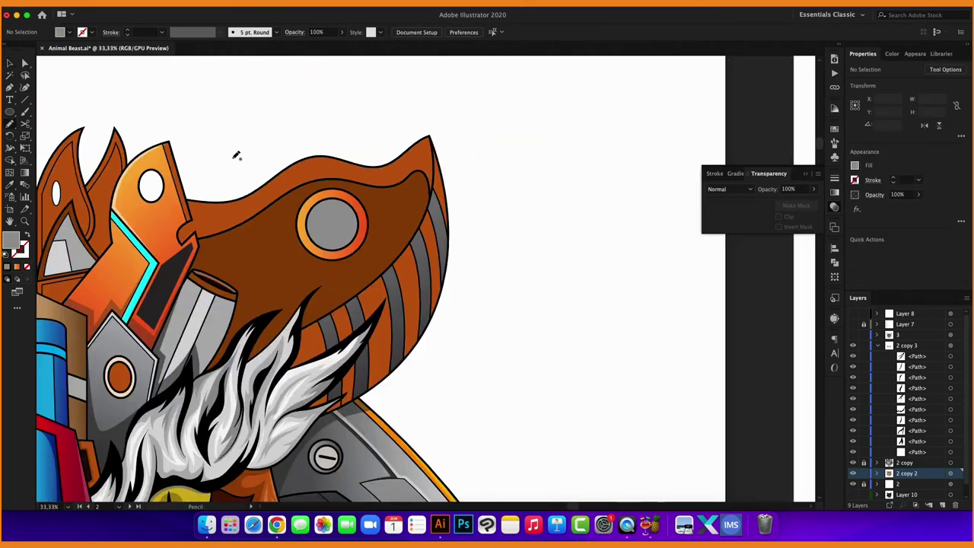
left_click(350, 335, "ctrl")
key("i")
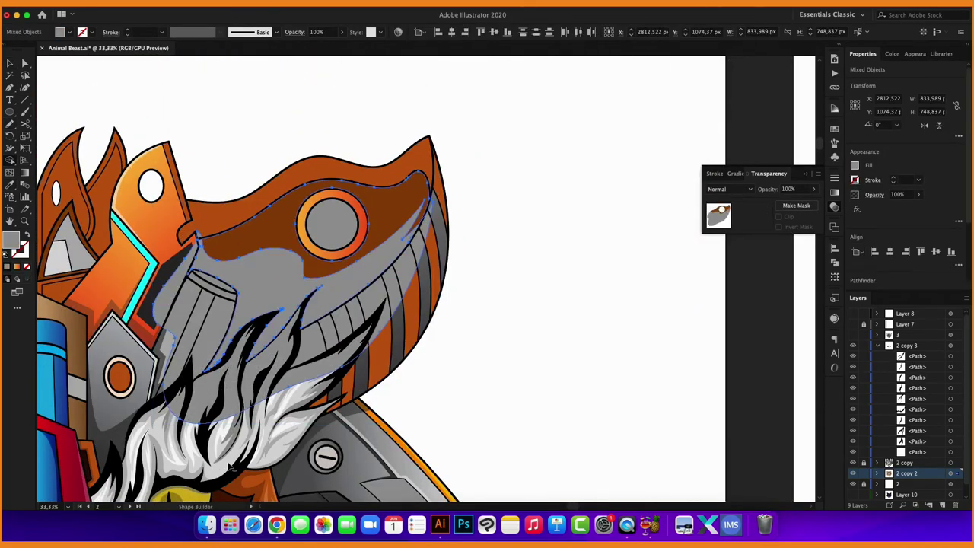
scroll(240, 326, "down", 2)
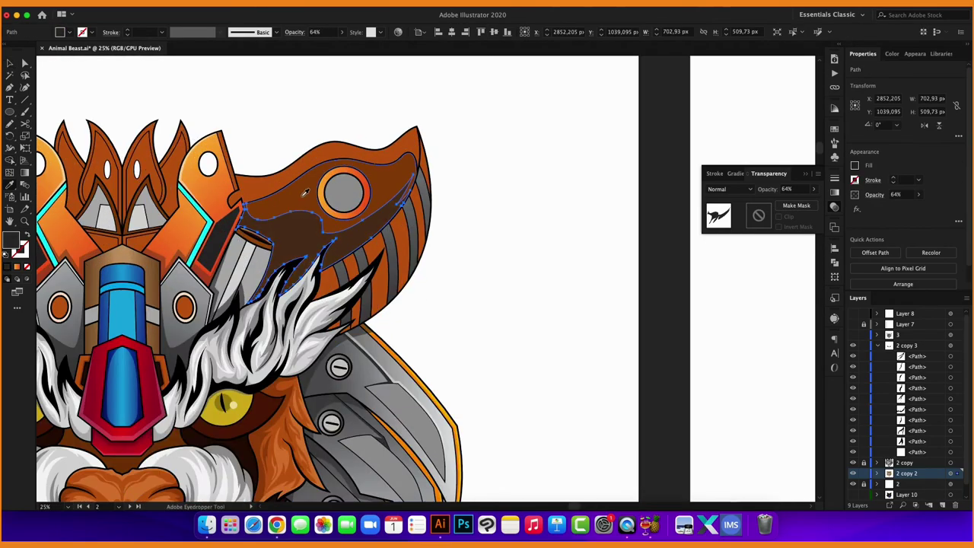
Draw ellipses over the horn's eye hole, offsetting a brown one as the inner shadow.
key("ctrl+shift+F10")
key("l")
scroll(340, 223, "up", 3, "alt")
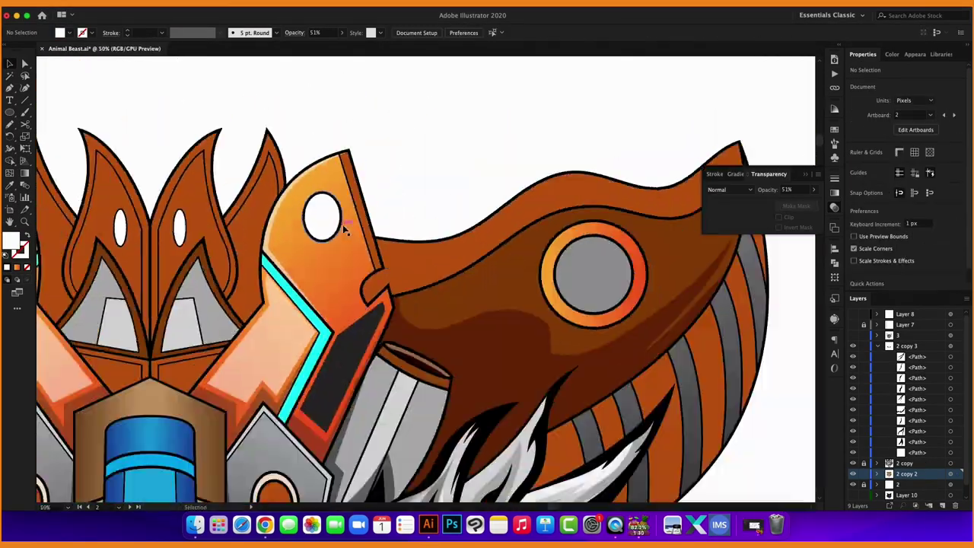
scroll(414, 239, "up", 3, "alt")
left_click_drag(352, 149, 431, 304)
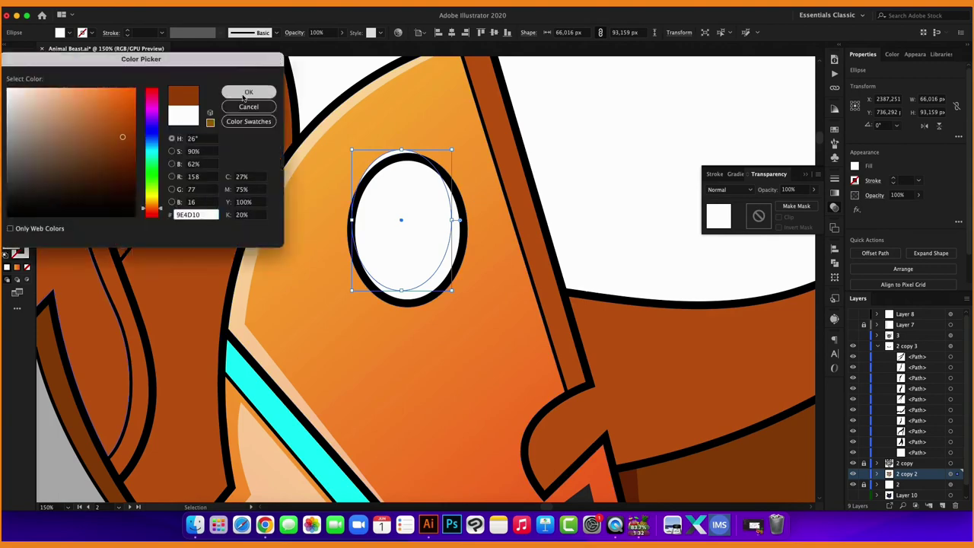
scroll(419, 261, "up", 1)
left_click_drag(434, 261, 388, 305)
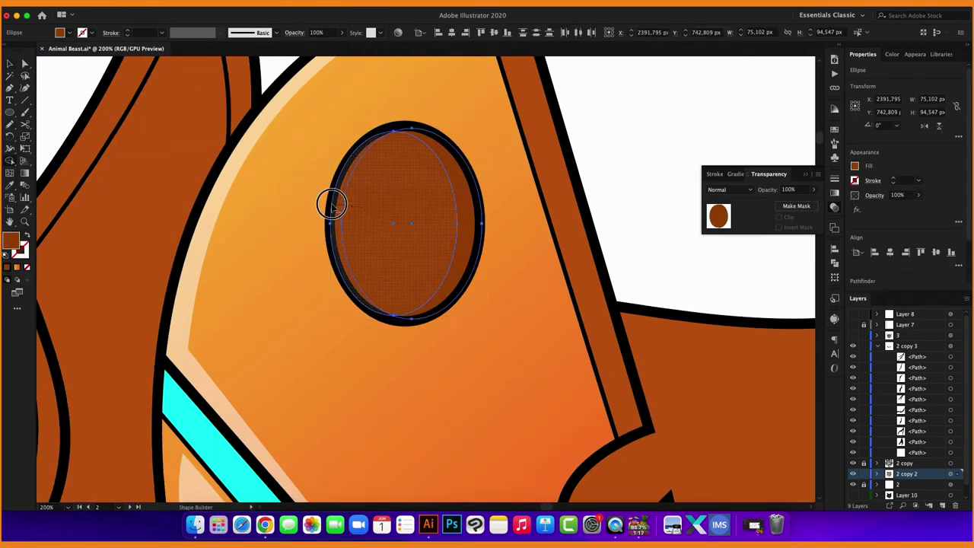
scroll(325, 202, "down", 5, "alt")
scroll(505, 199, "up", 3, "alt")
scroll(576, 120, "down", 3, "alt")
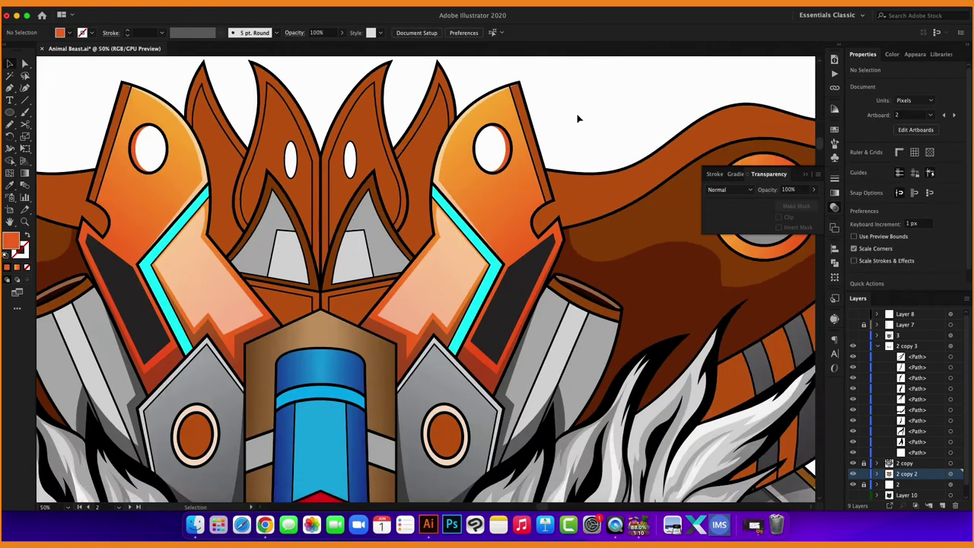
scroll(358, 259, "up", 3, "alt")
Subtract the eye ellipse into a compound ring and give it a pale 51% tone.
left_click_drag(359, 261, 353, 248)
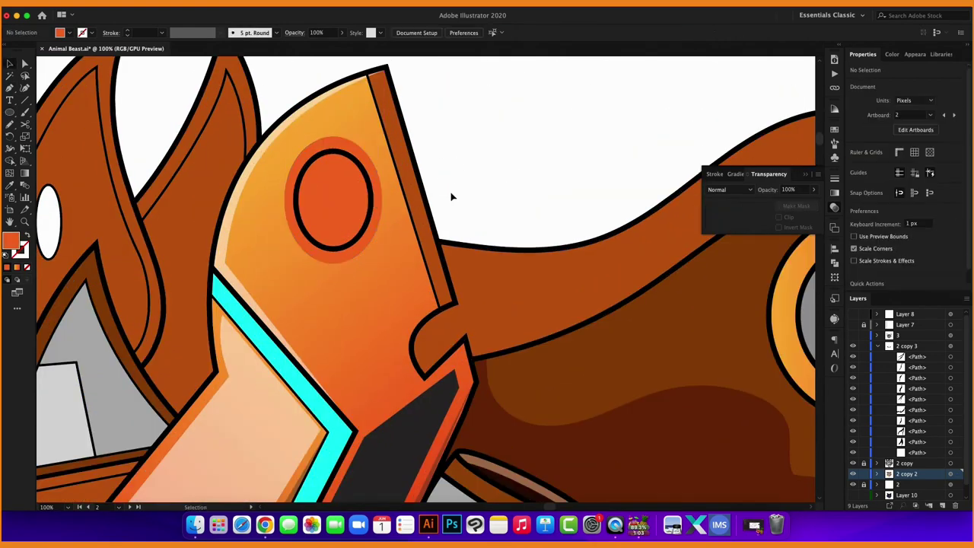
left_click(358, 253, "shift")
key("ctrl+8")
left_click(11, 188)
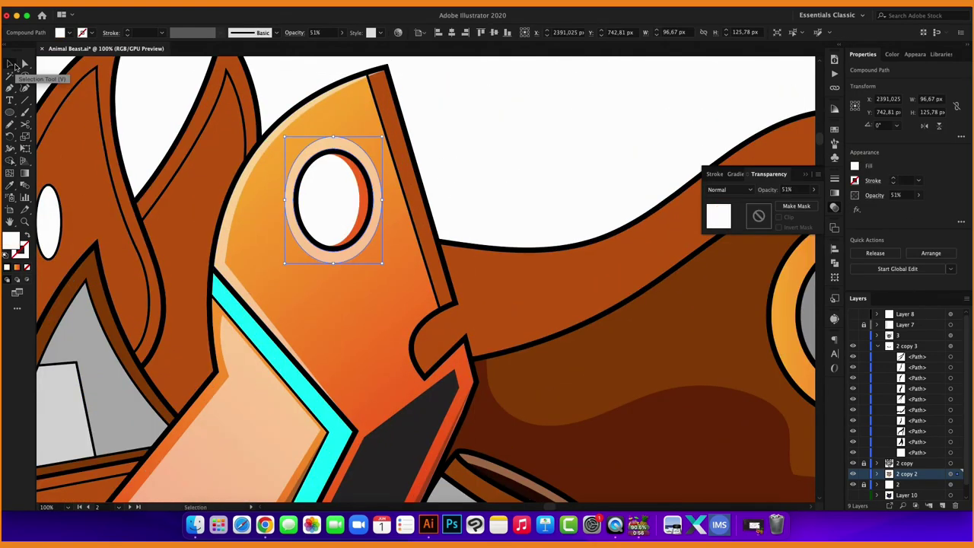
scroll(479, 201, "up", 2, "alt")
scroll(440, 242, "down", 2, "alt")
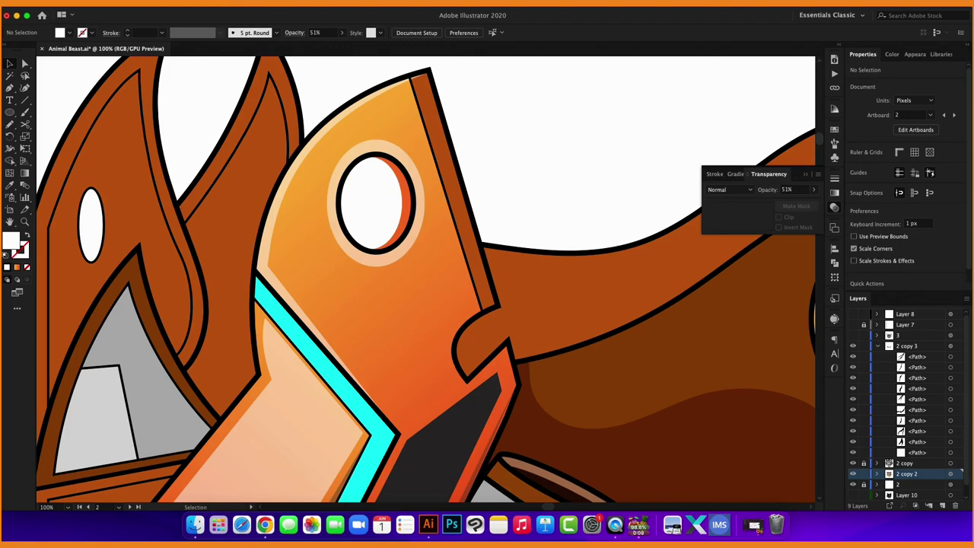
scroll(594, 160, "down", 2)
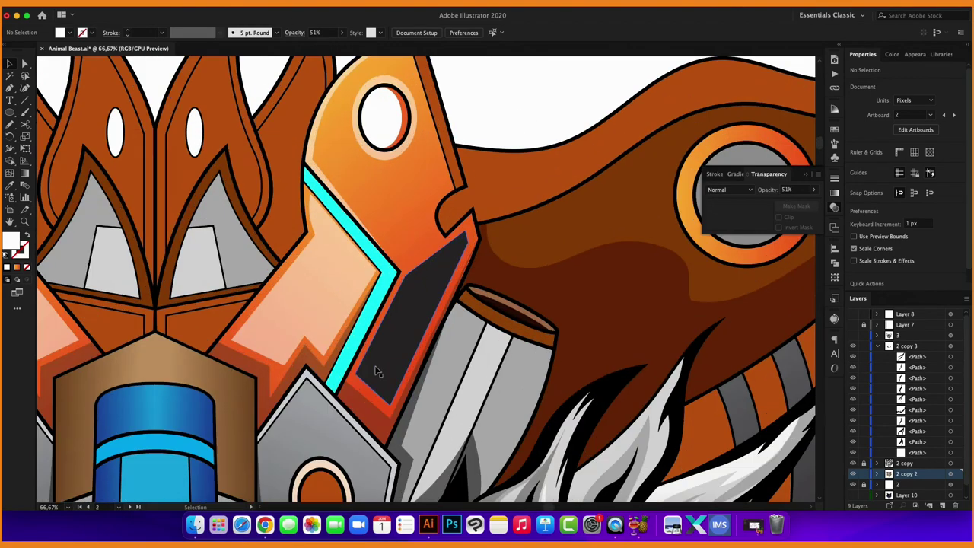
Select the peach ring highlight on the horn plate.
left_click(321, 330)
scroll(320, 329, "up", 2)
scroll(321, 329, "down", 2)
scroll(533, 105, "down", 2)
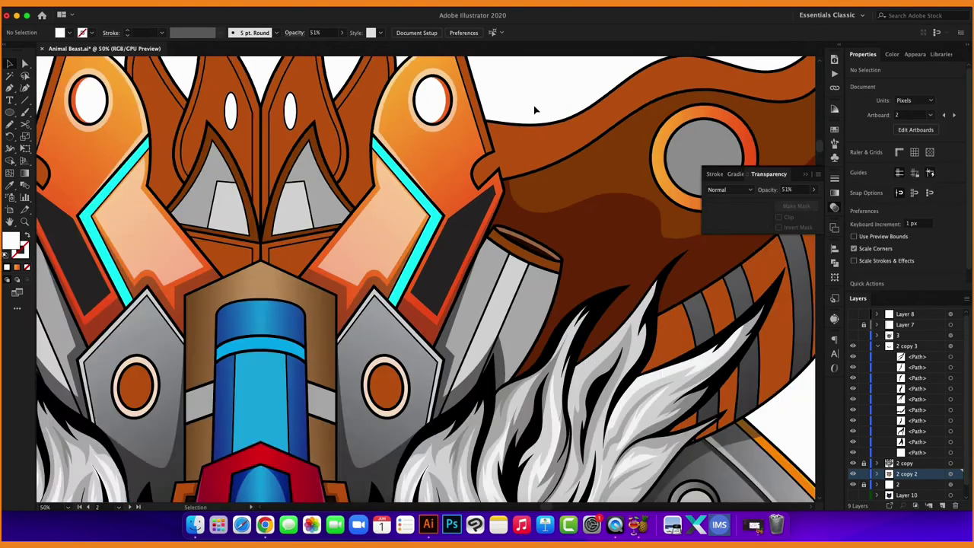
scroll(449, 148, "up", 2)
Pen-draw a curved highlight shape along the beak edge.
key("p")
left_click(332, 112)
scroll(332, 113, "up", 2)
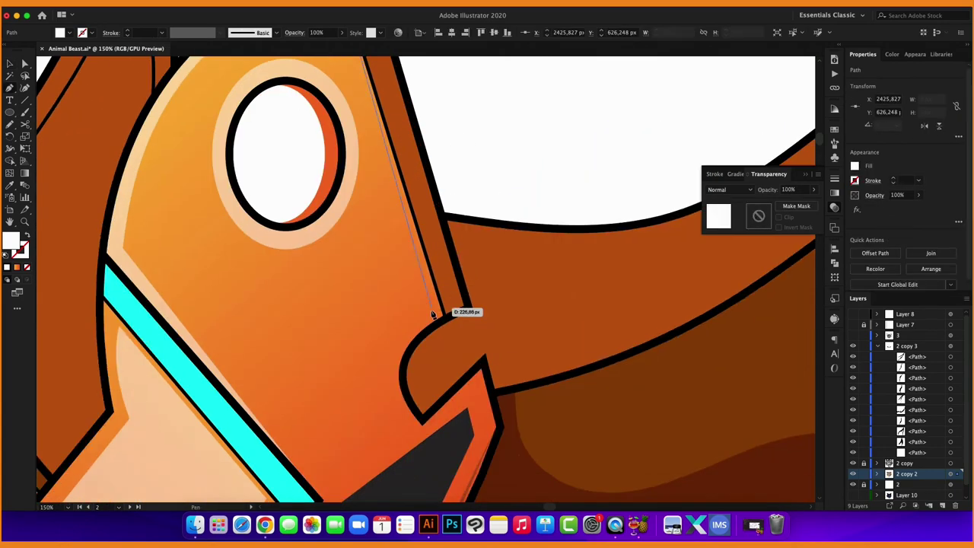
scroll(435, 311, "down", 1)
left_click(404, 394)
left_click(364, 430)
left_click_drag(426, 390, 447, 207)
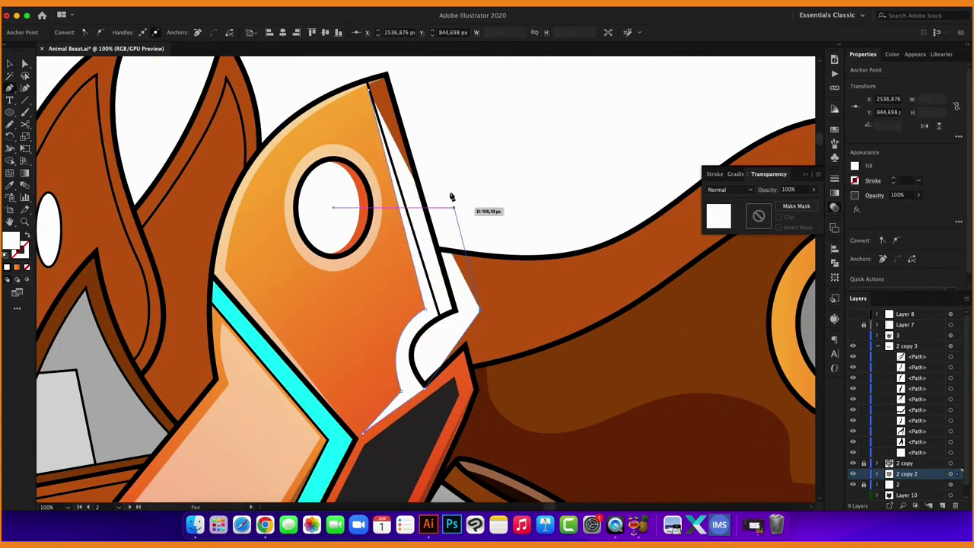
scroll(452, 403, "up", 2)
left_click_drag(410, 380, 364, 291)
Fill the new beak shape with brown.
key("v")
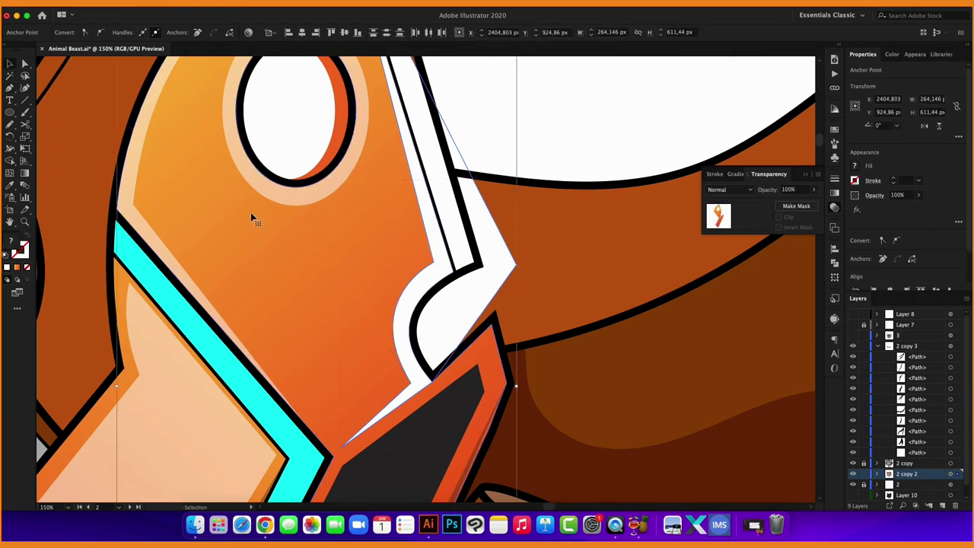
scroll(428, 261, "down", 1)
double_click(10, 241)
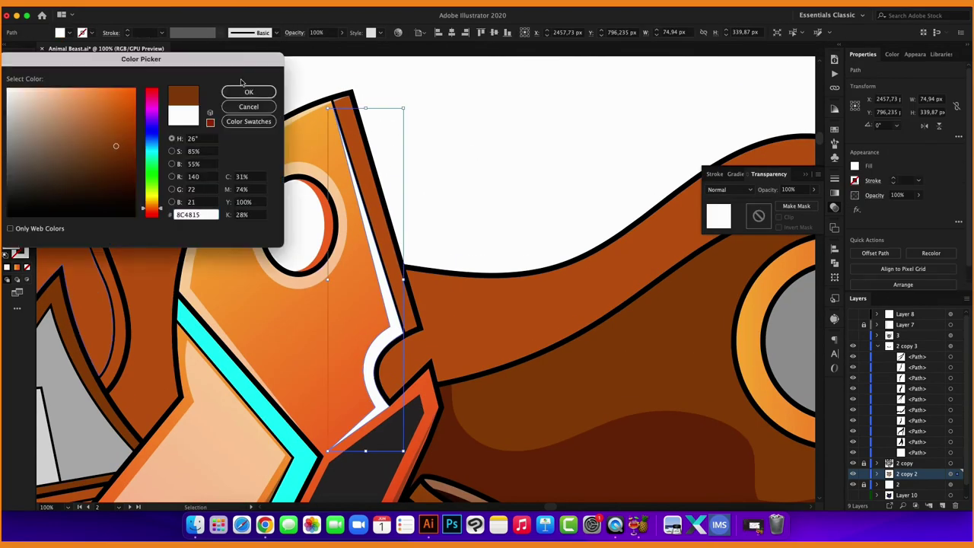
left_click(252, 89)
scroll(480, 206, "down", 2)
scroll(484, 212, "up", 1)
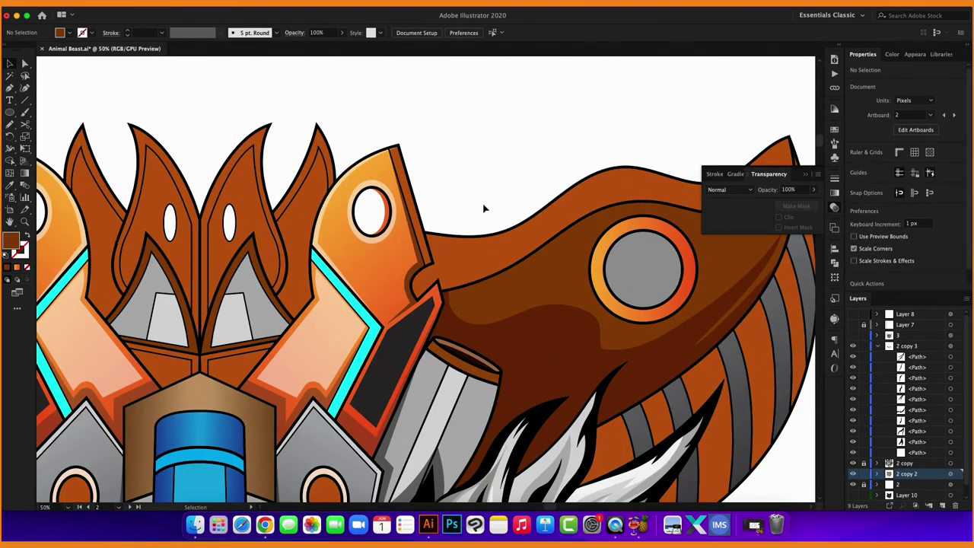
scroll(482, 203, "right", 5)
Draw a closed shading shape across the top of the snout.
key("p")
left_click(219, 226)
left_click(548, 187)
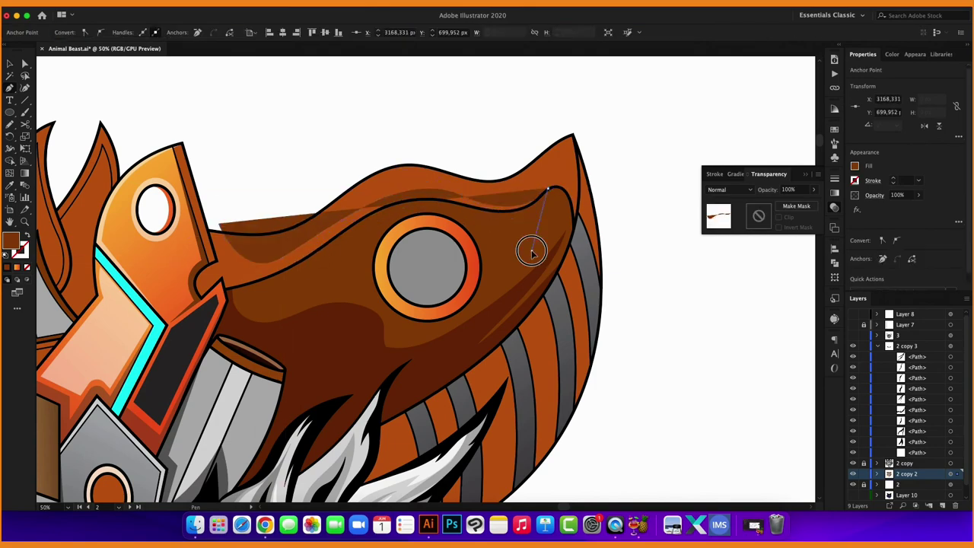
left_click(531, 251)
left_click(417, 290)
left_click(274, 297)
left_click(207, 332)
left_click(164, 312)
left_click(219, 226)
Trim the shading to fit inside the snout with Shape Builder, then deselect.
left_click(222, 226, "shift")
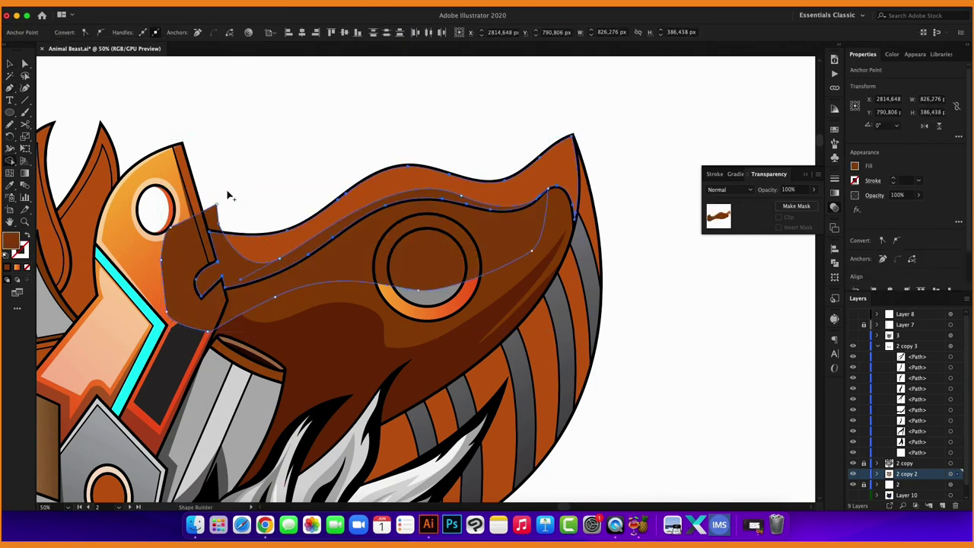
left_click(243, 268, "alt")
key("super+minus")
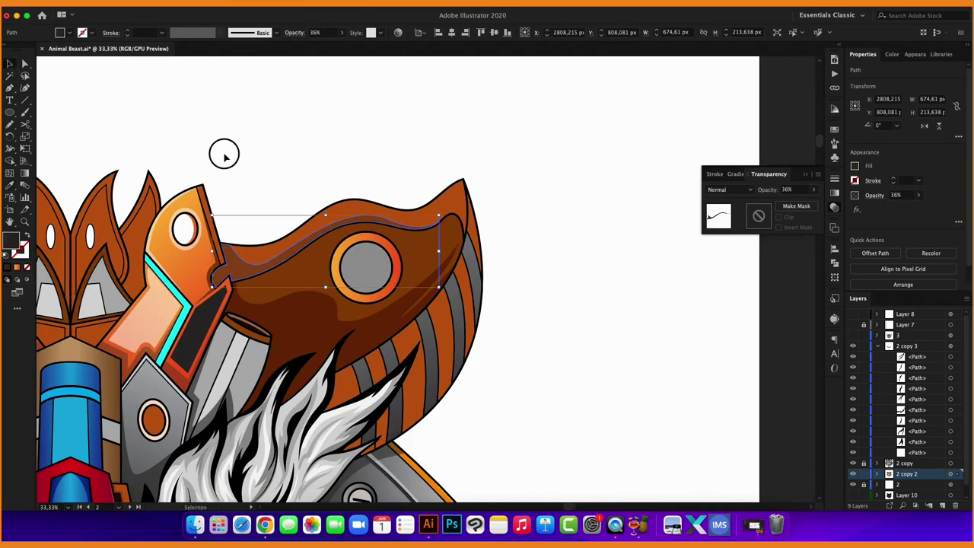
left_click(225, 155)
key("super+minus")
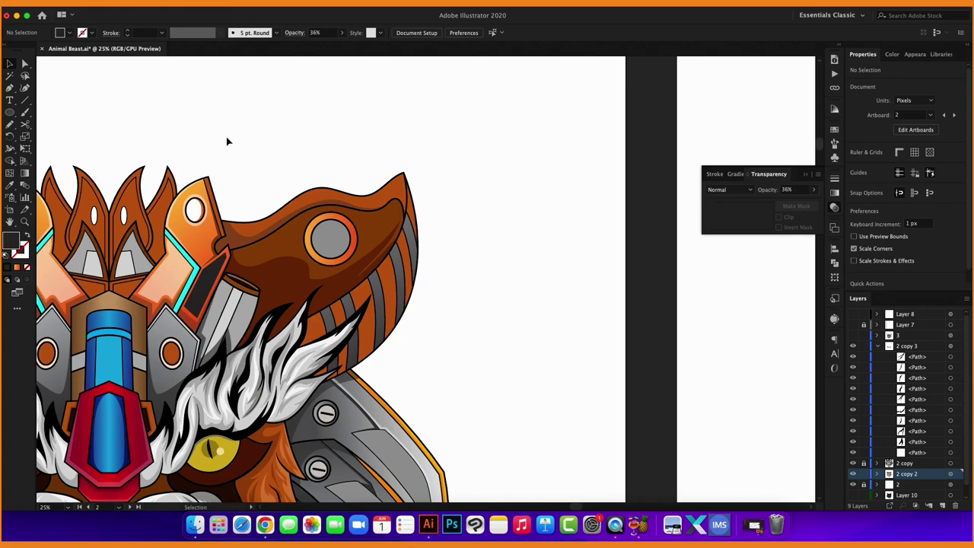
Make the snout stripes a compound path and apply the orange gradient across them.
key("ctrl+plus")
left_click(383, 340)
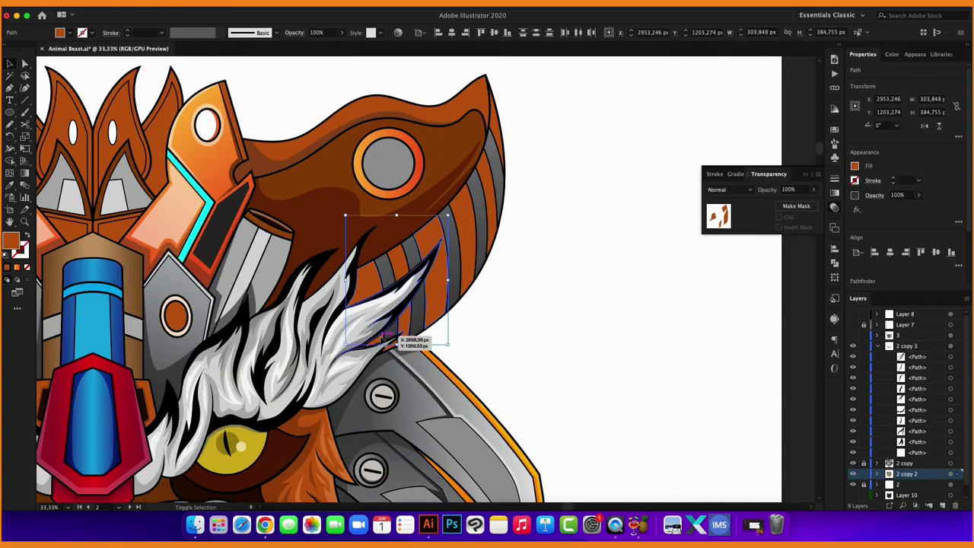
left_click(251, 369)
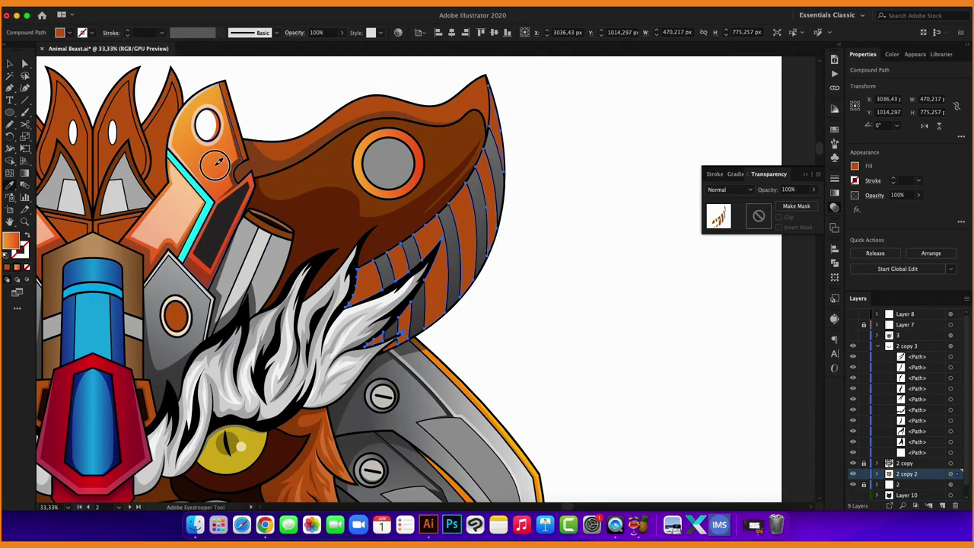
key("g")
left_click_drag(478, 118, 397, 329)
left_click(13, 65)
key("ctrl+minus")
key("ctrl+minus")
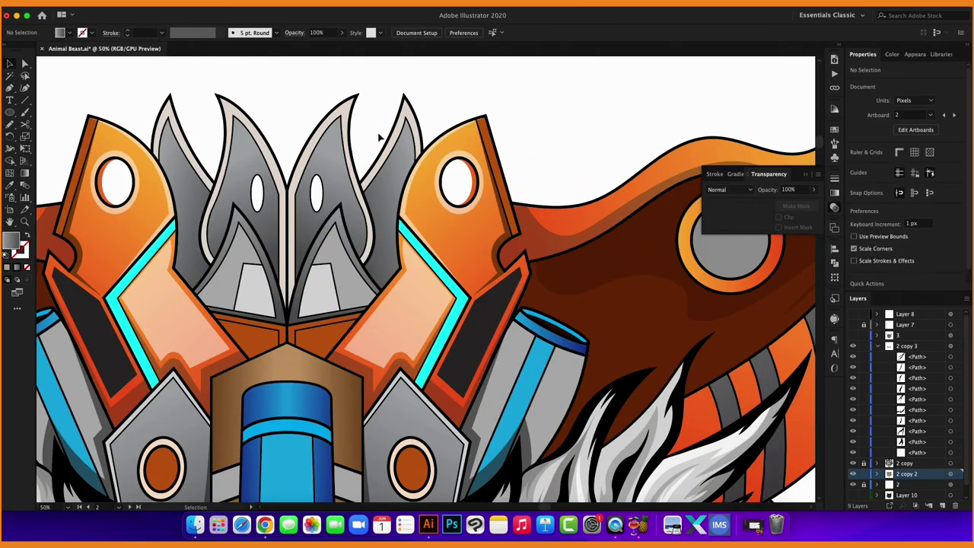
scroll(369, 152, "up", 2)
left_click(9, 122)
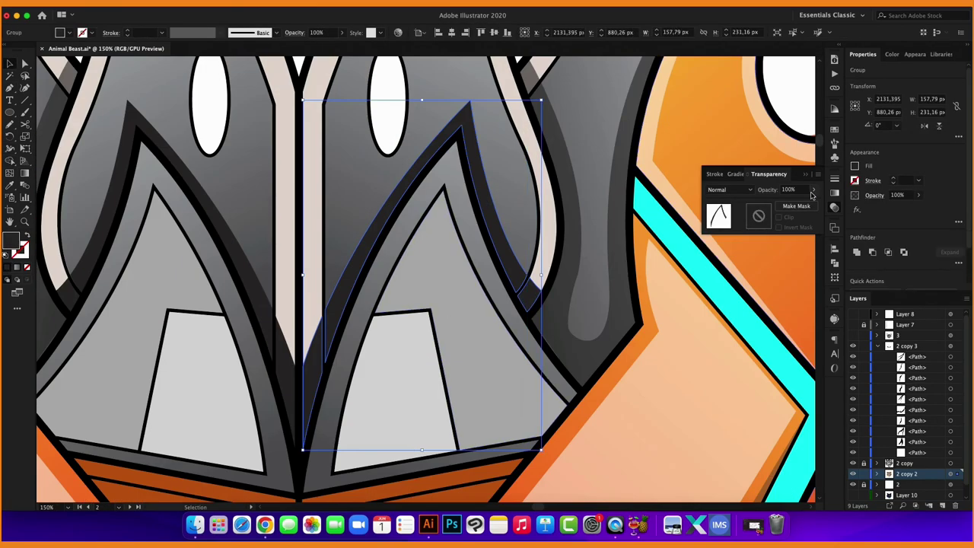
Lower the crown shading's opacity and reshape the dark curve over the blue pipe.
left_click(814, 189)
left_click_drag(808, 204, 794, 204)
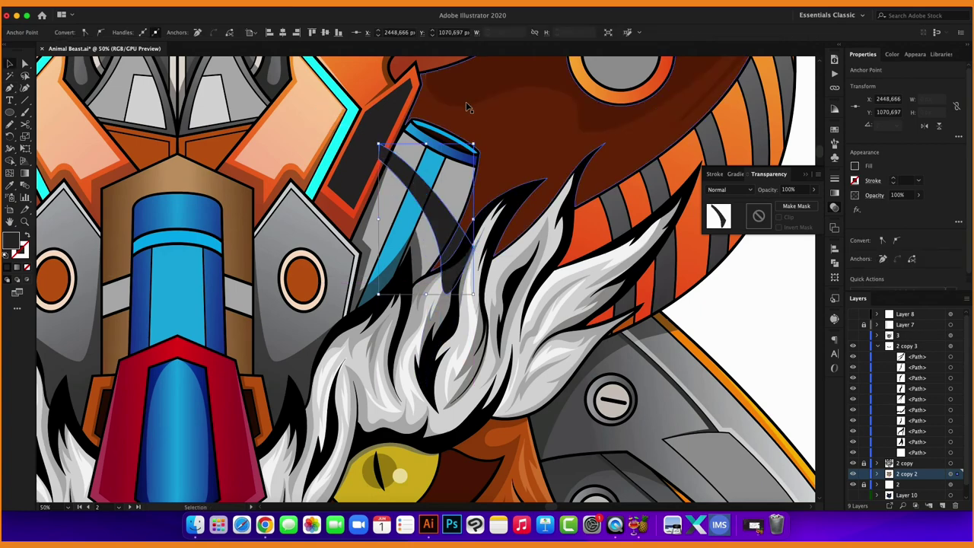
left_click_drag(391, 211, 463, 137)
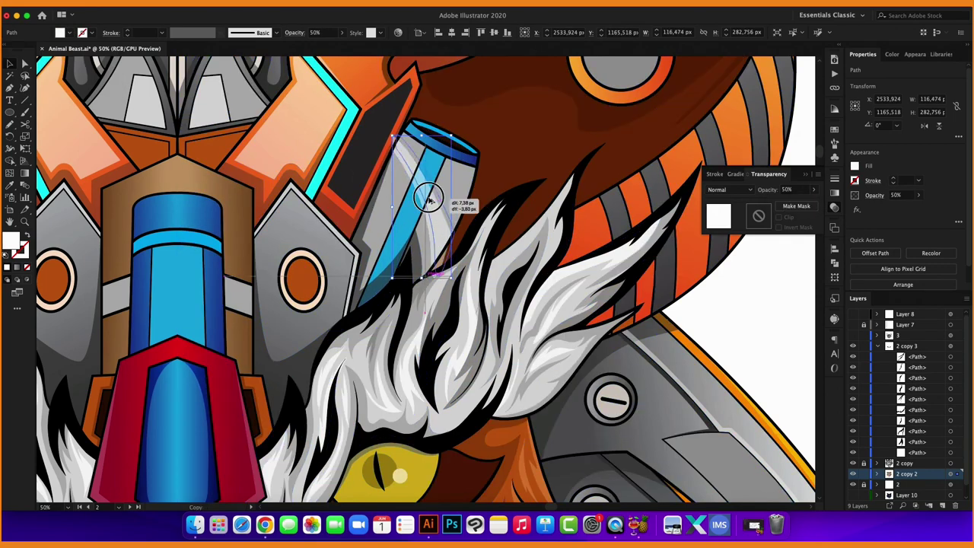
Copy the highlight stripes onto the blue pipe, skewing and scaling them to fit.
left_click_drag(428, 199, 457, 207)
left_click_drag(372, 205, 495, 327)
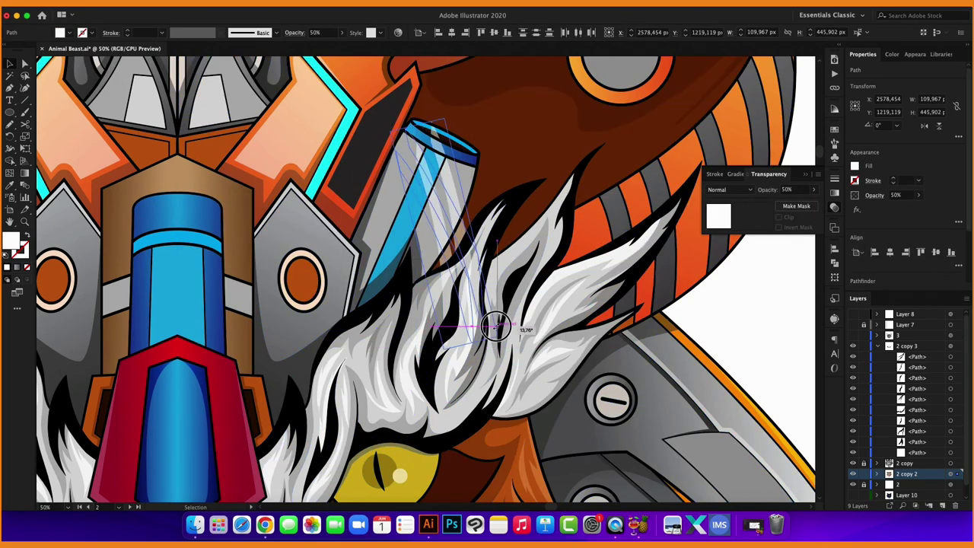
left_click_drag(443, 191, 418, 210)
left_click_drag(496, 286, 394, 150)
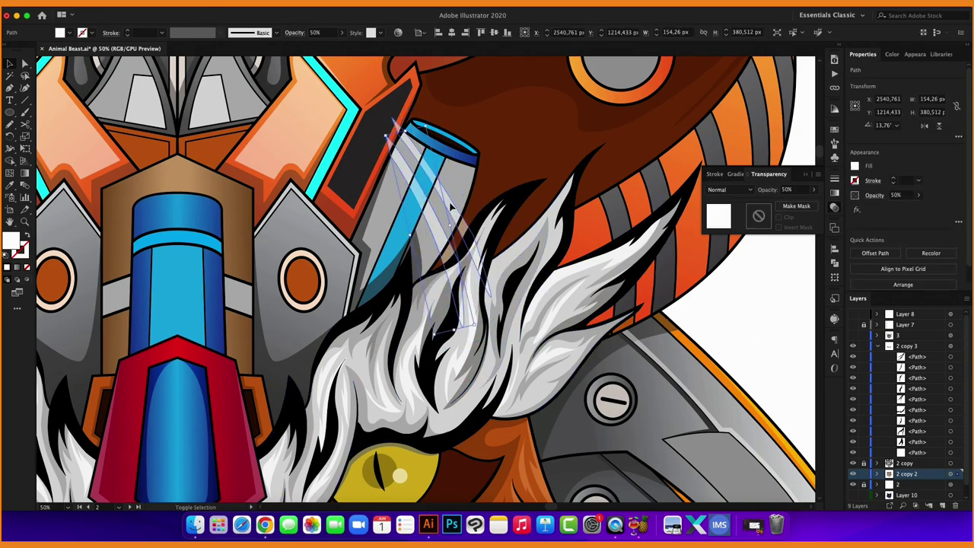
Merge the stripes with the fur paths using Shape Builder.
key("shift+m")
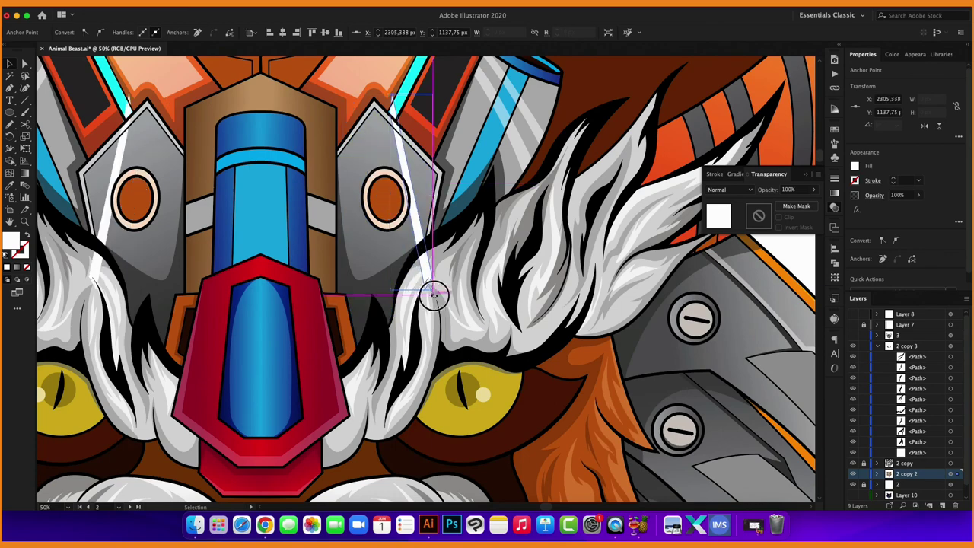
left_click(411, 251, "shift")
key("shift+m")
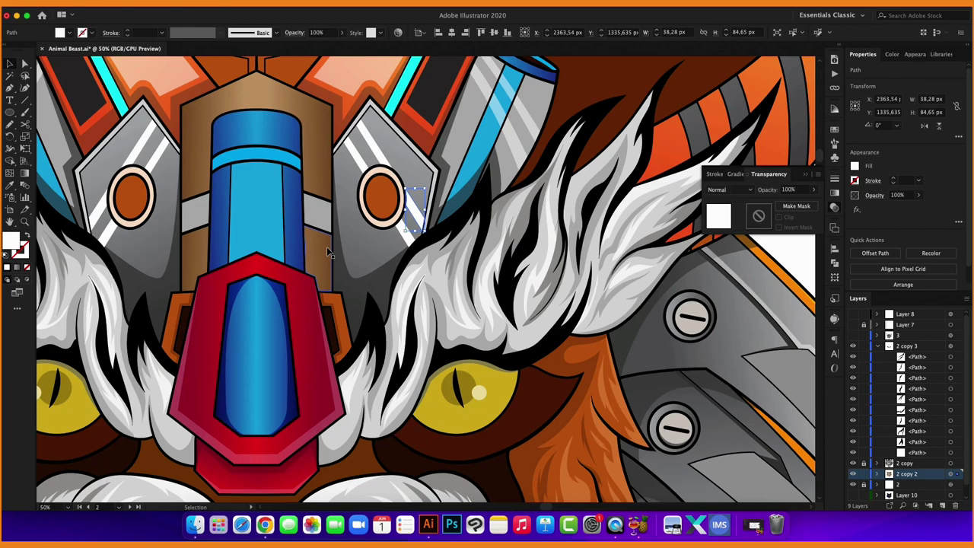
left_click(361, 236)
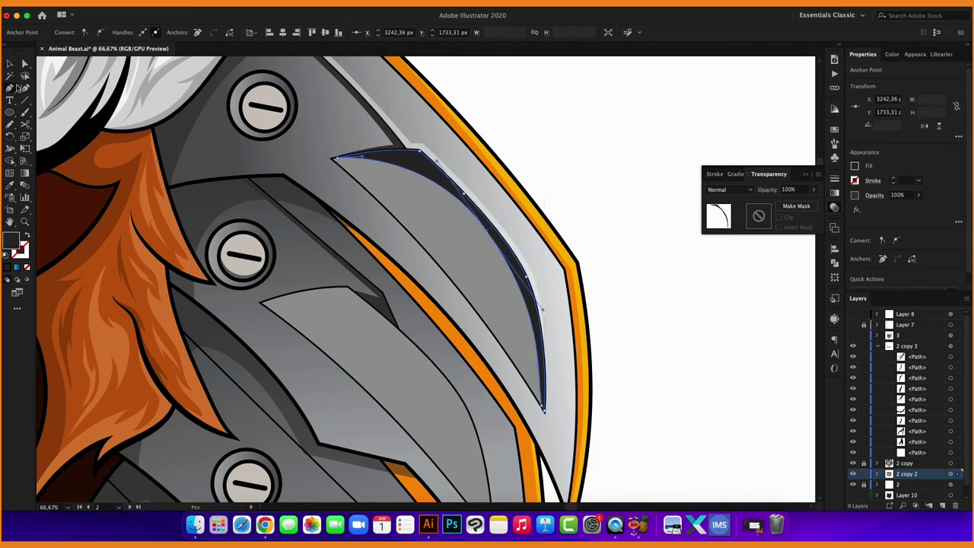
Lower the claw shading's opacity and adjust a point on another claw shadow.
key("v")
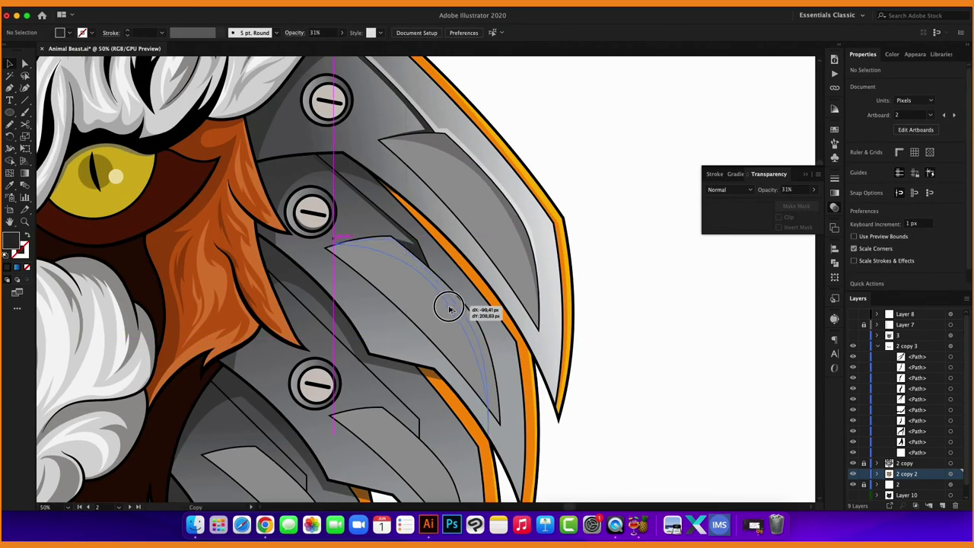
left_click(452, 304)
key("ctrl+plus")
left_click(411, 221)
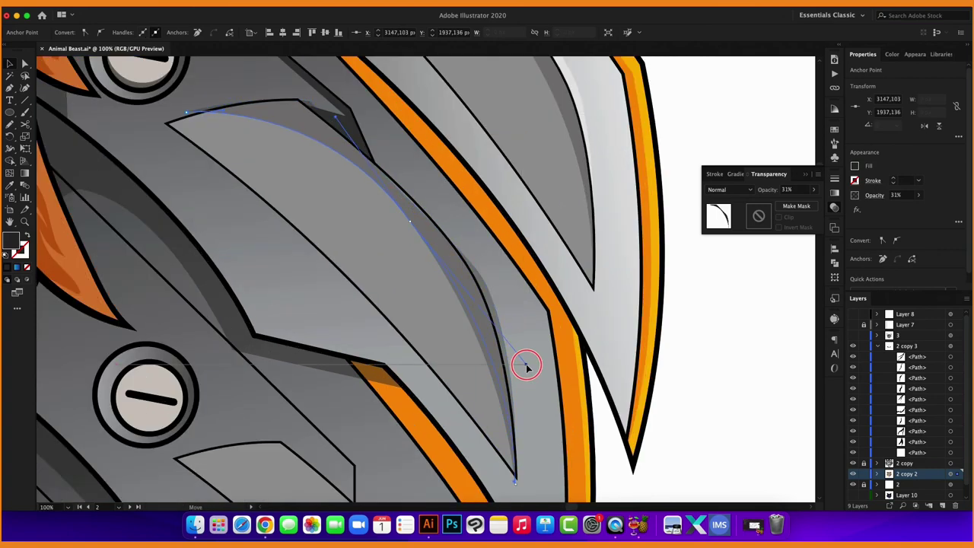
key("ctrl+minus")
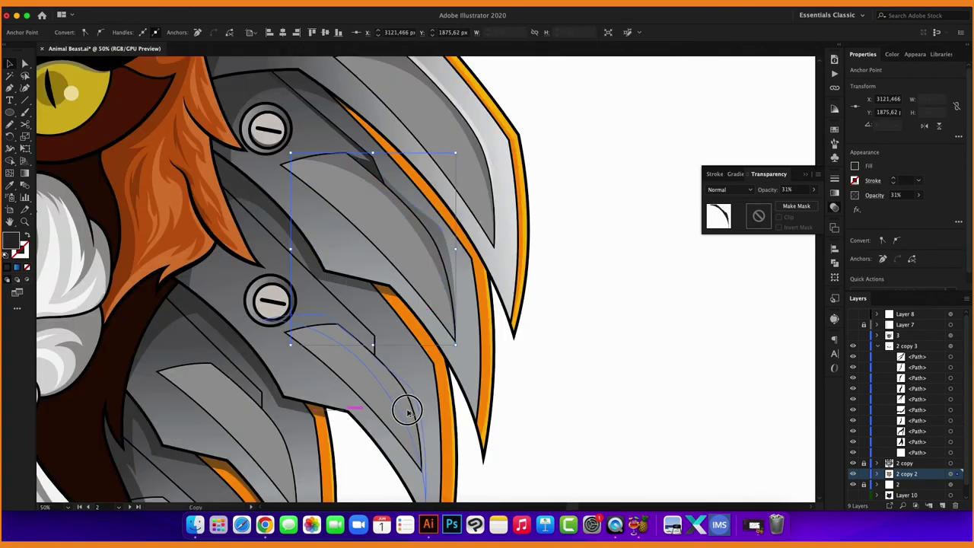
Rotate a lower claw's shading shape, then undo the change.
left_click(425, 415)
scroll(425, 414, "down", 5)
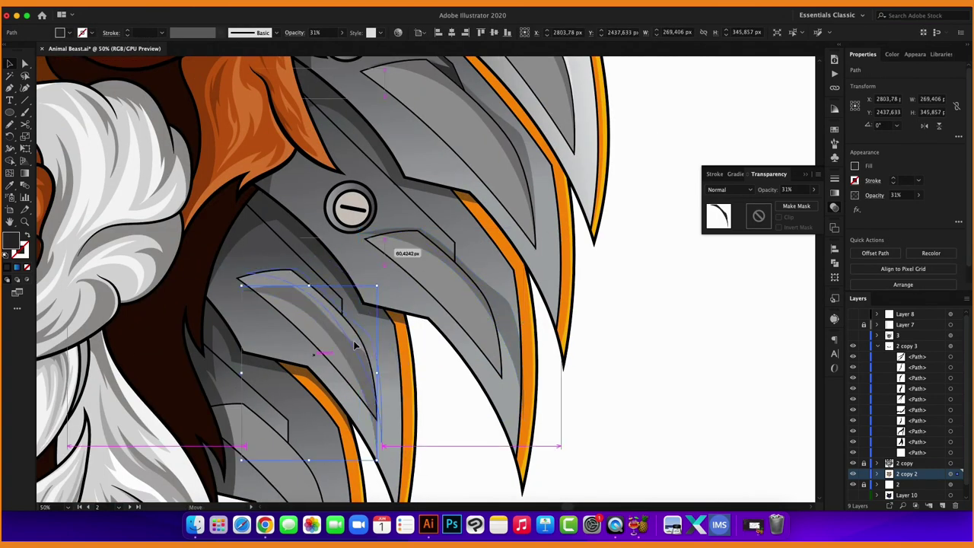
scroll(402, 280, "down", 4)
left_click_drag(401, 281, 387, 278)
key("ctrl+plus")
key("ctrl+minus")
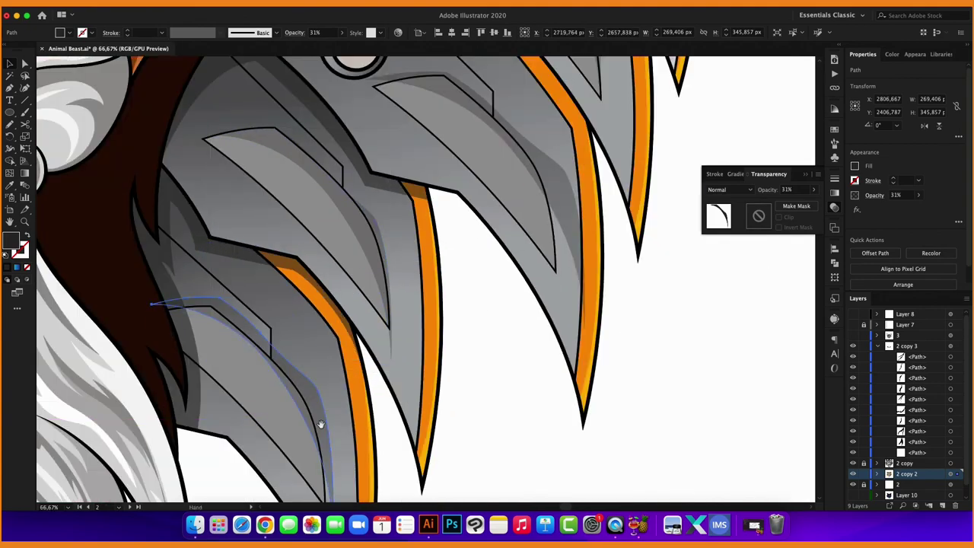
key("ctrl+plus")
key("ctrl+minus")
key("ctrl+minus")
key("ctrl+z")
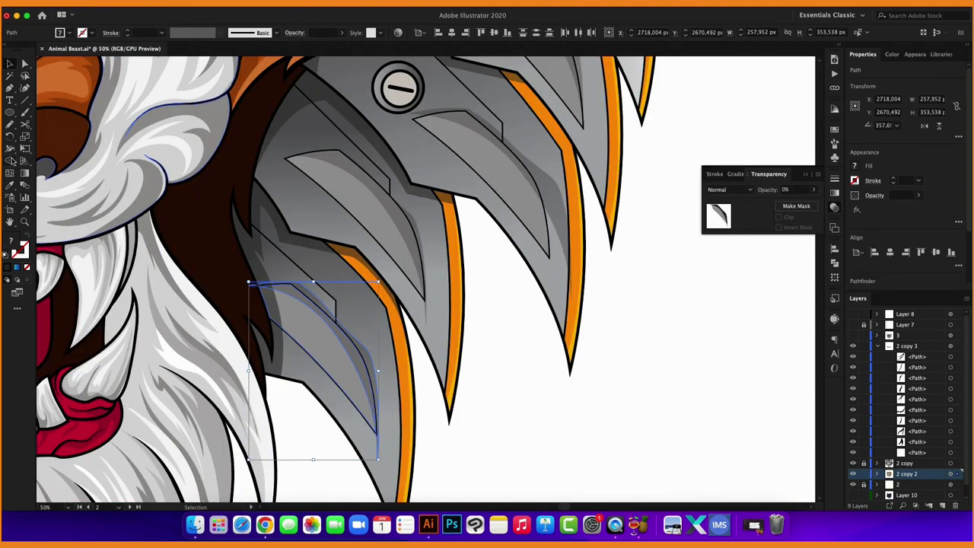
key("ctrl+z")
key("ctrl+z")
key("ctrl+plus")
key("ctrl+plus")
key("ctrl+plus")
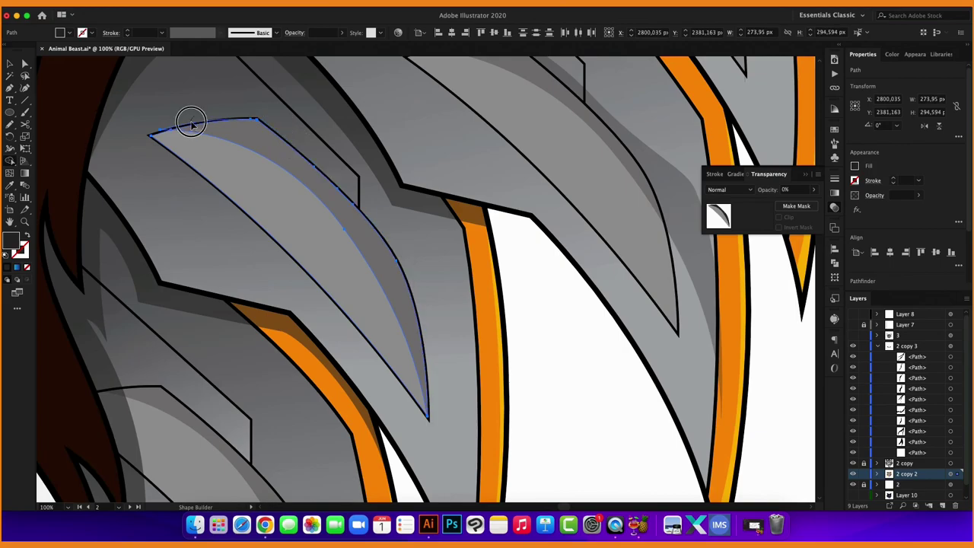
key("ctrl+minus")
key("ctrl+minus")
key("ctrl+minus")
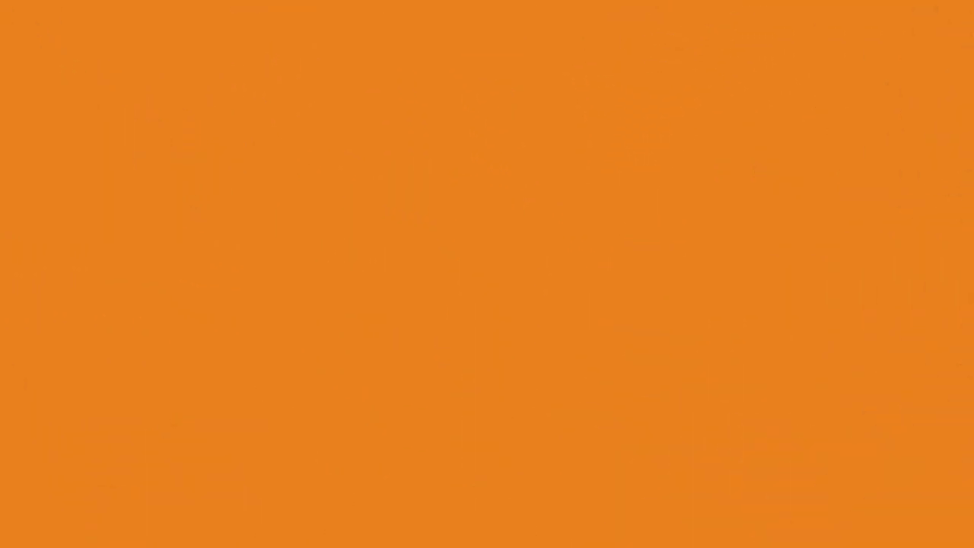